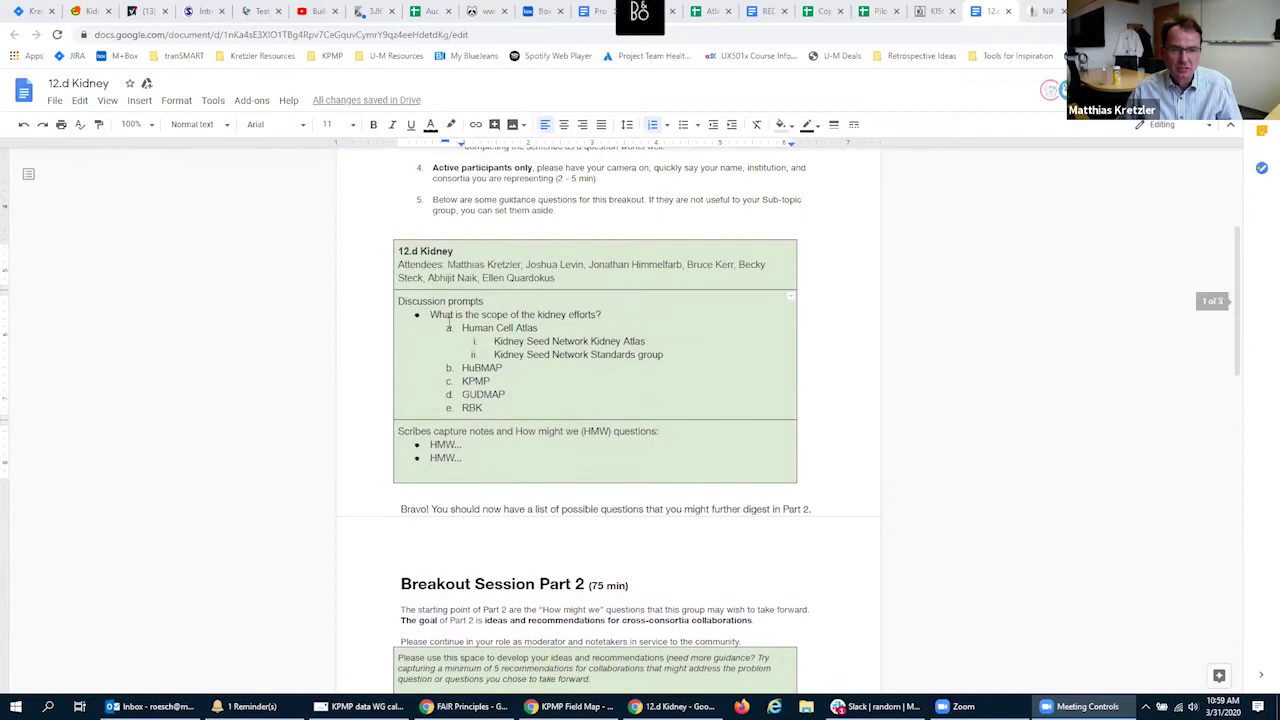
- Zoom the document view to 150% while editing the first discussion prompt
click(458, 314)
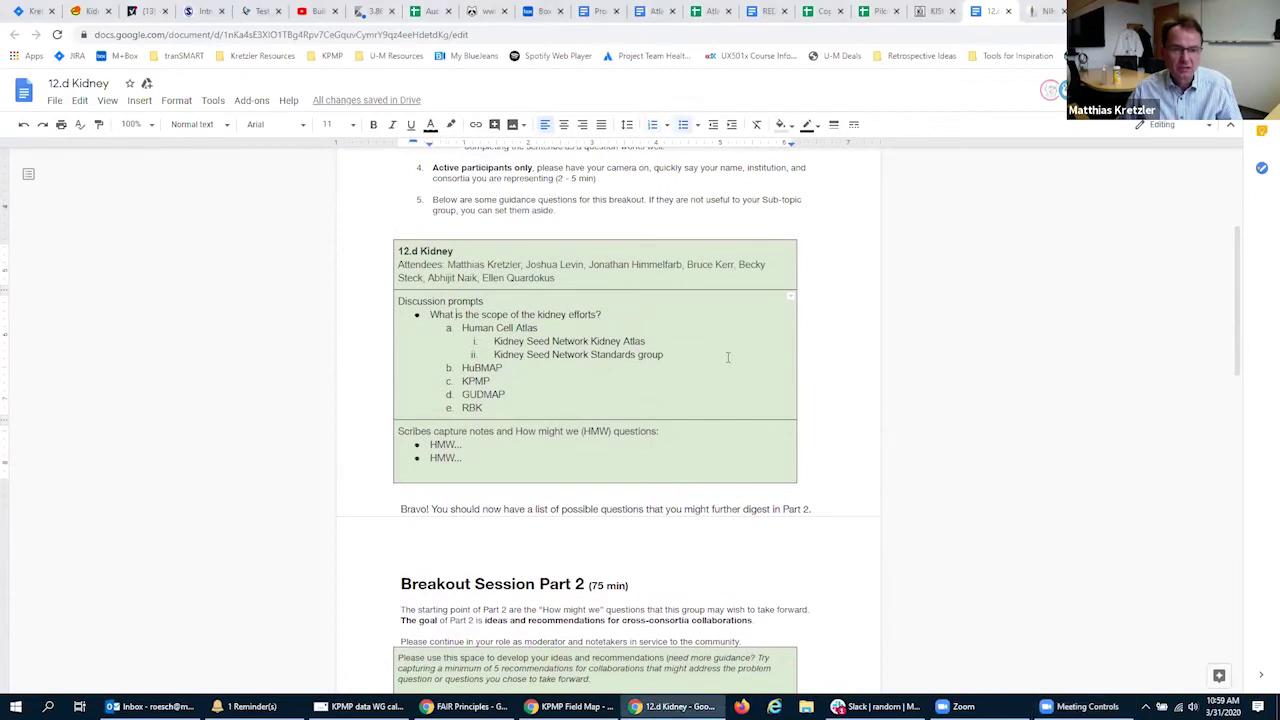
text(a)
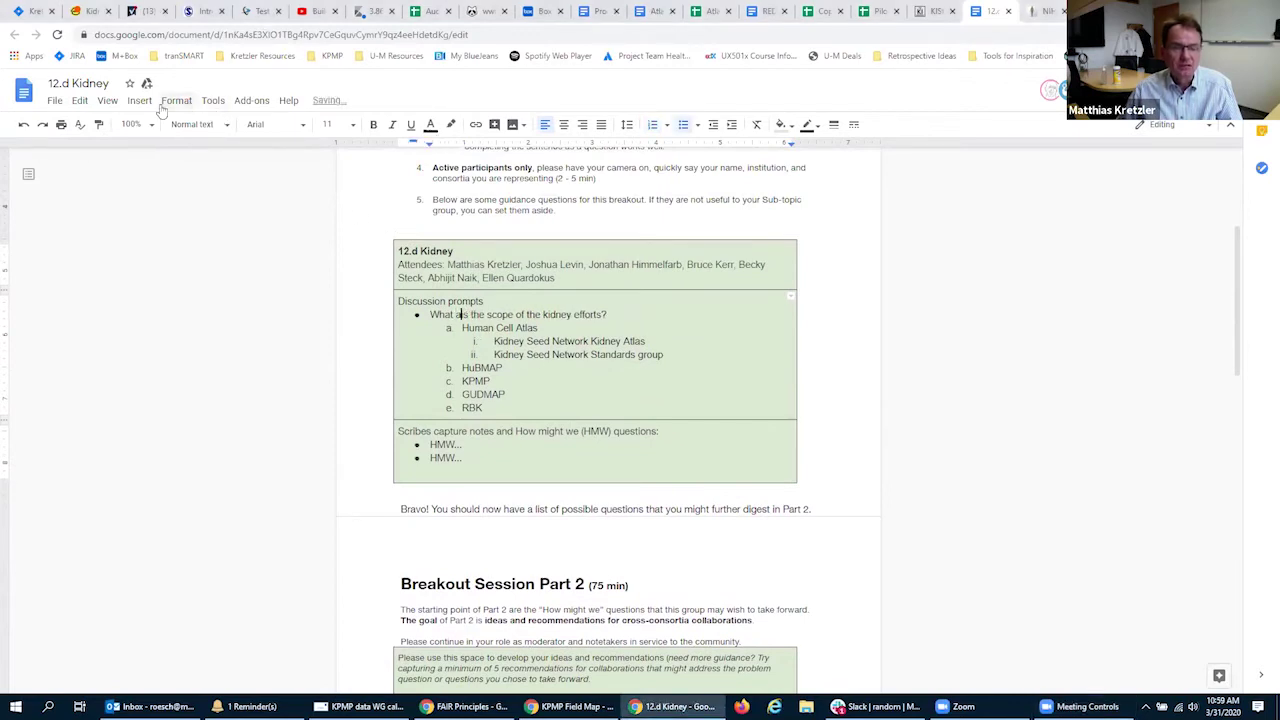
click(131, 124)
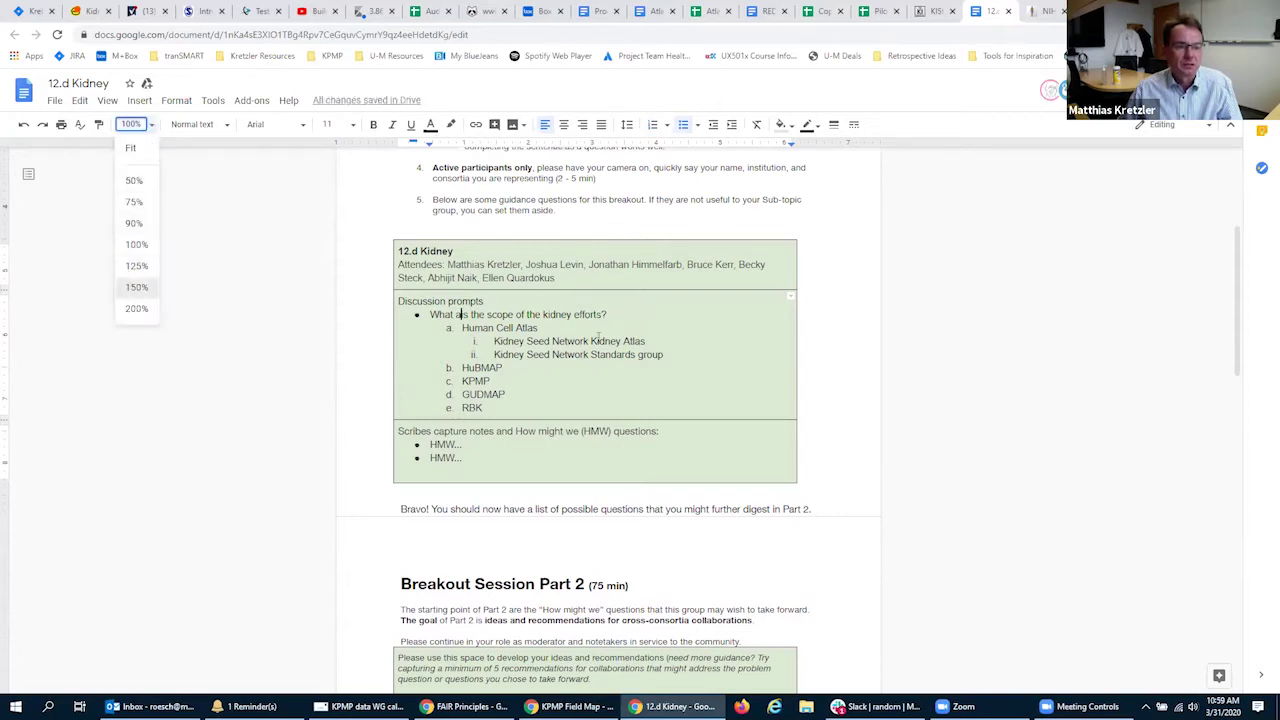
click(136, 287)
scroll(706, 323, down, 2)
scroll(706, 323, up, 1)
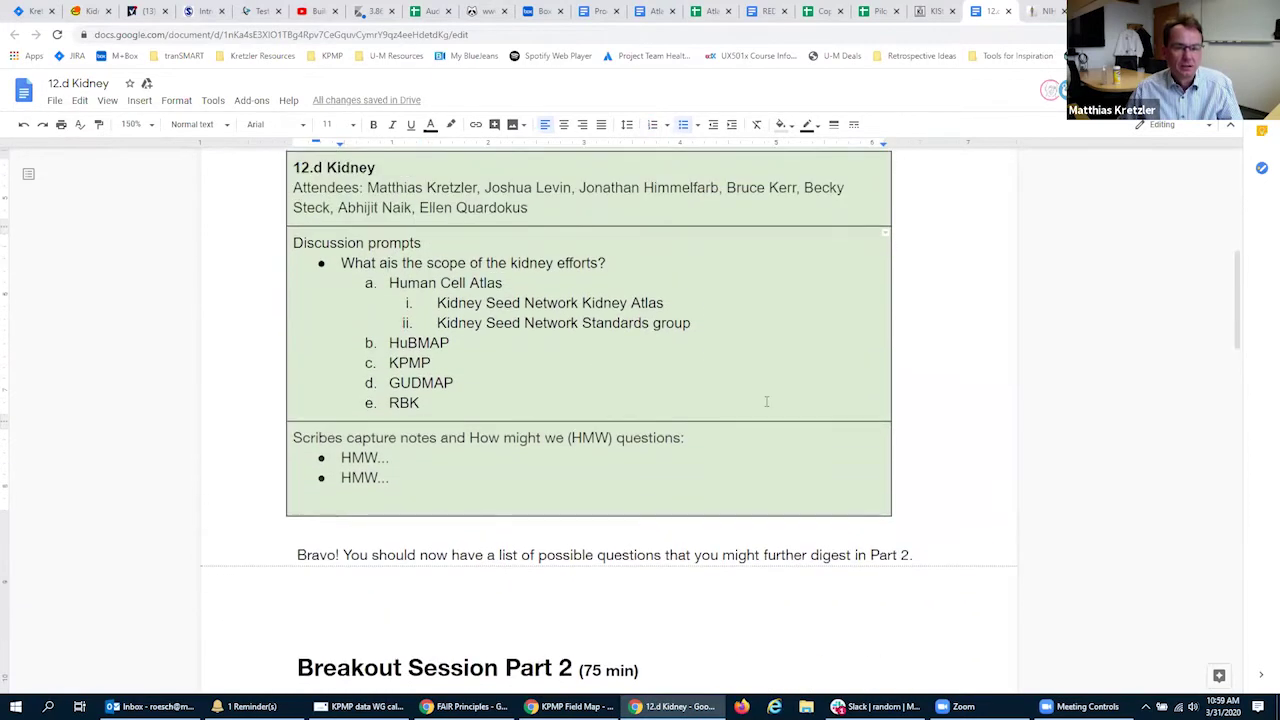
- Reword the prompt to start 'What is the current scope of kidney...'
text(re the current)
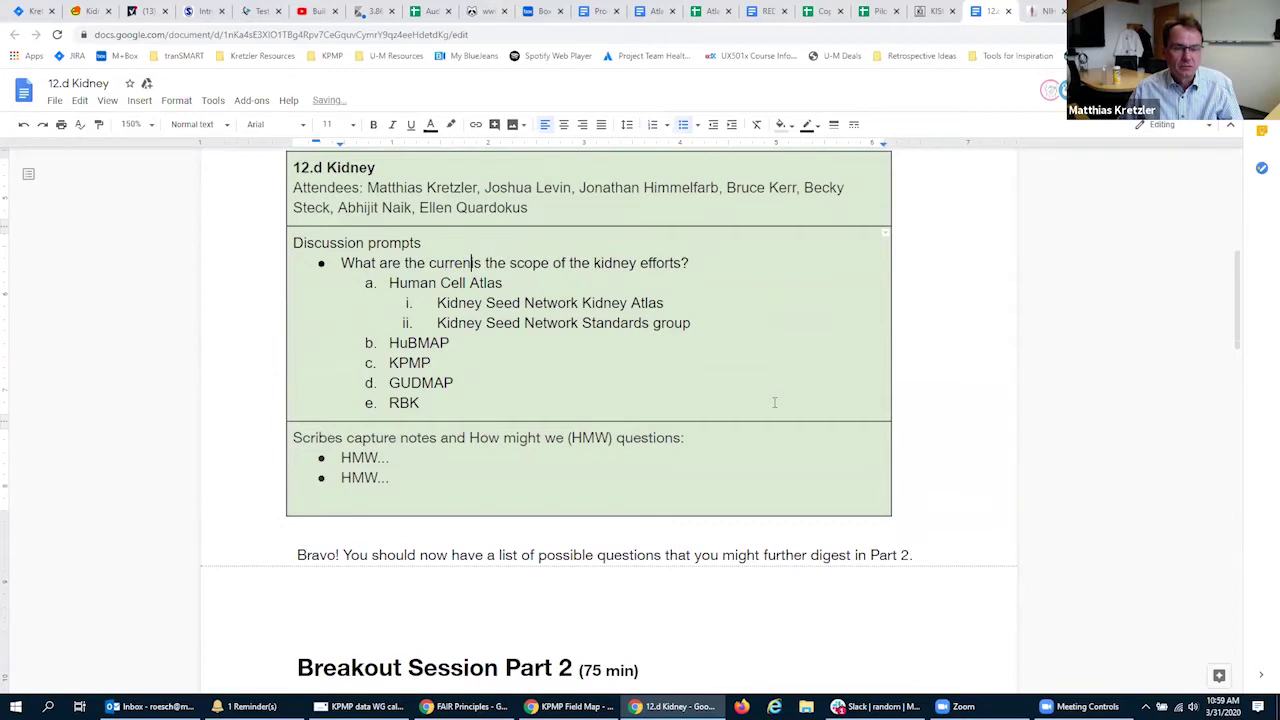
key(Delete)
key(Delete)
key(Delete)
key(Delete)
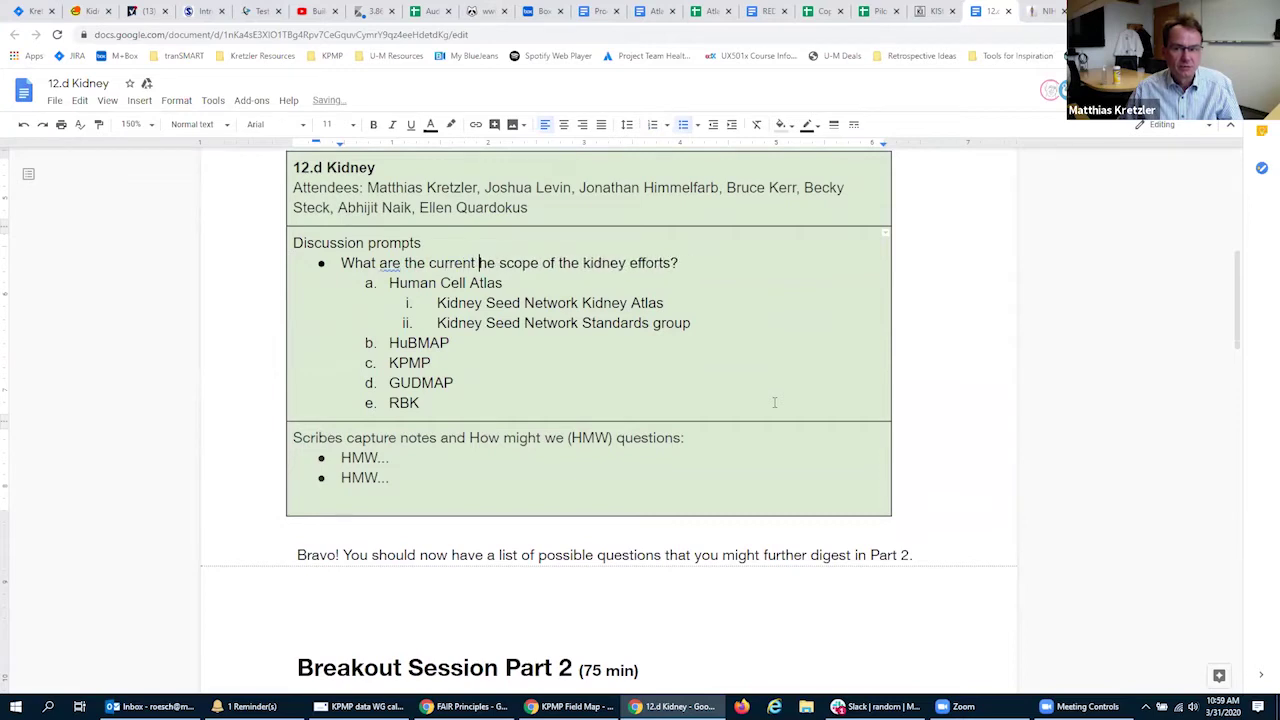
key(Delete)
key(Delete)
key(Delete)
key(Left)
key(Left)
key(Left)
key(Left)
key(Left)
key(Left)
key(Left)
key(Left)
key(Left)
key(Left)
key(Left)
key(Left)
key(Left)
key(BackSpace)
key(BackSpace)
key(BackSpace)
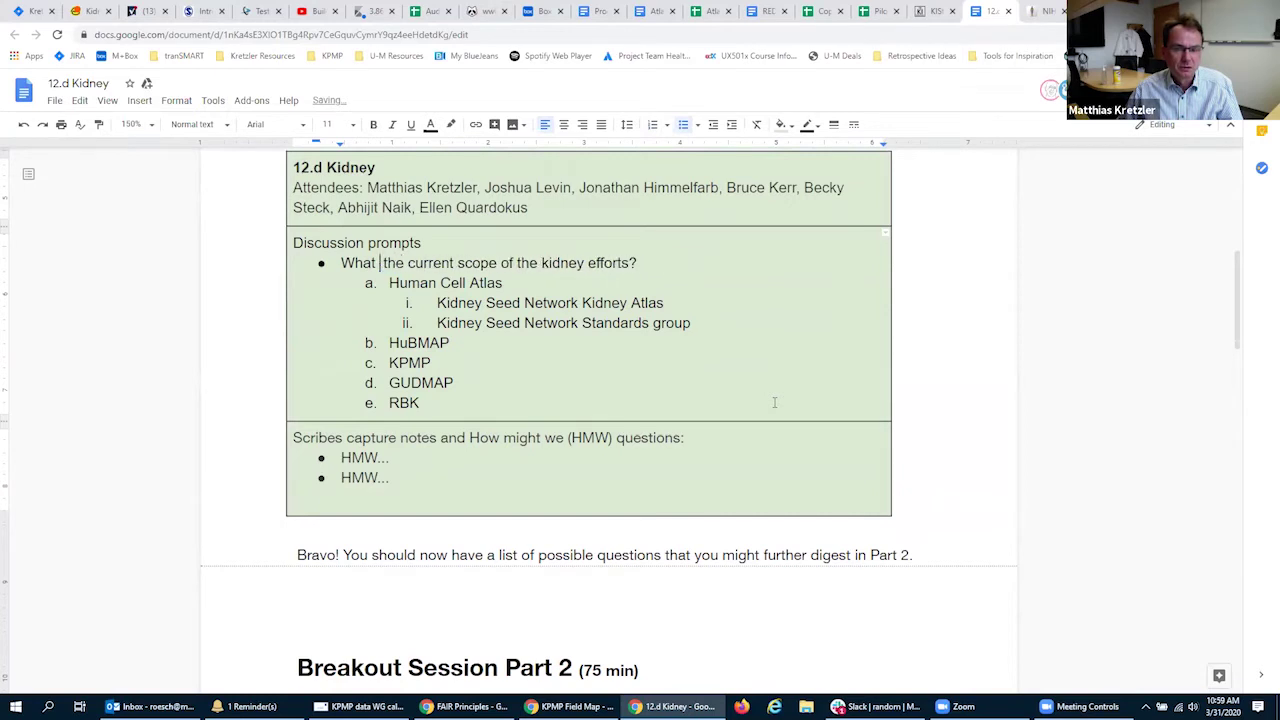
text(is)
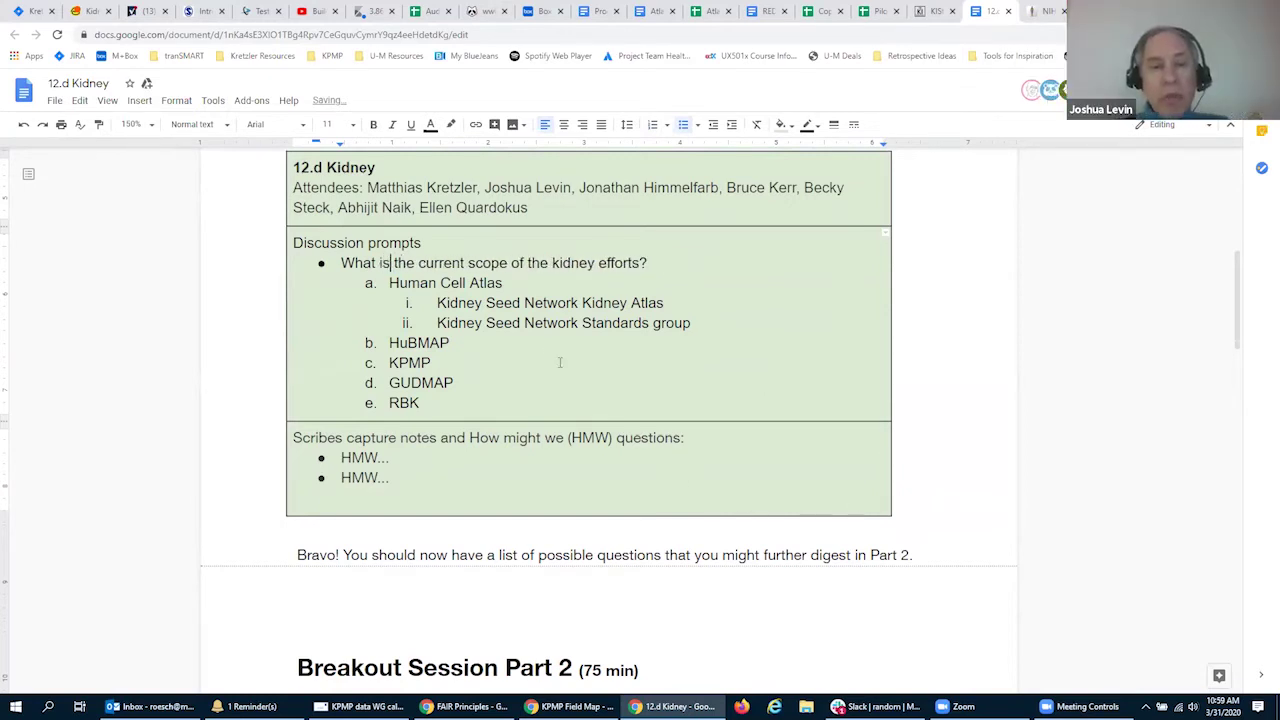
click(550, 262)
key(BackSpace)
key(BackSpace)
key(BackSpace)
key(BackSpace)
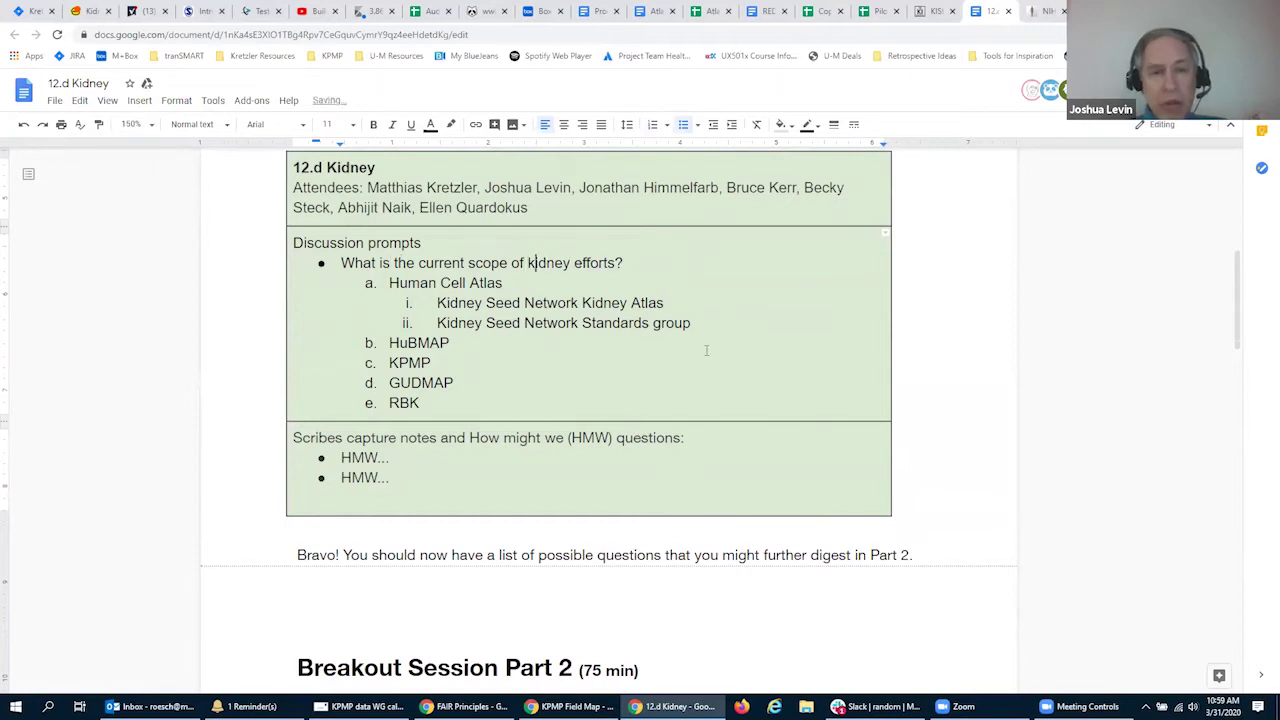
- Insert 'atlas-related' before 'efforts', leaving no quotation marks around it
key(Right)
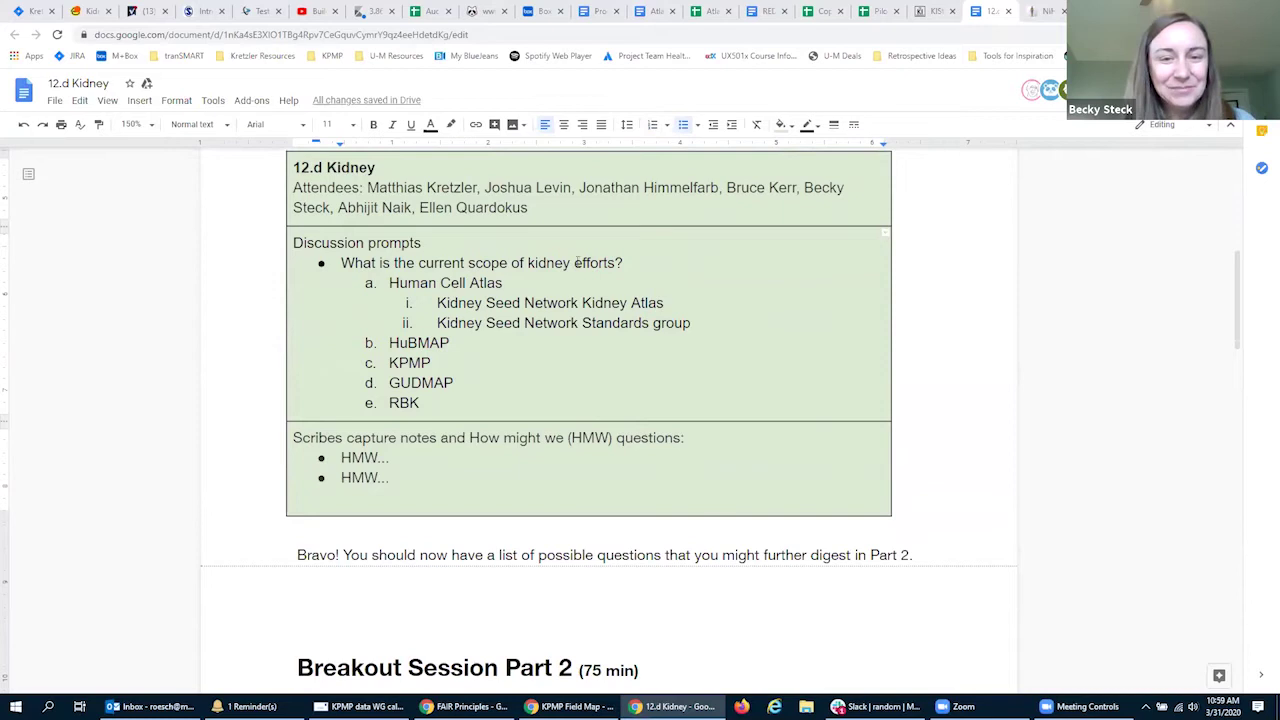
click(575, 263)
text(atlas)
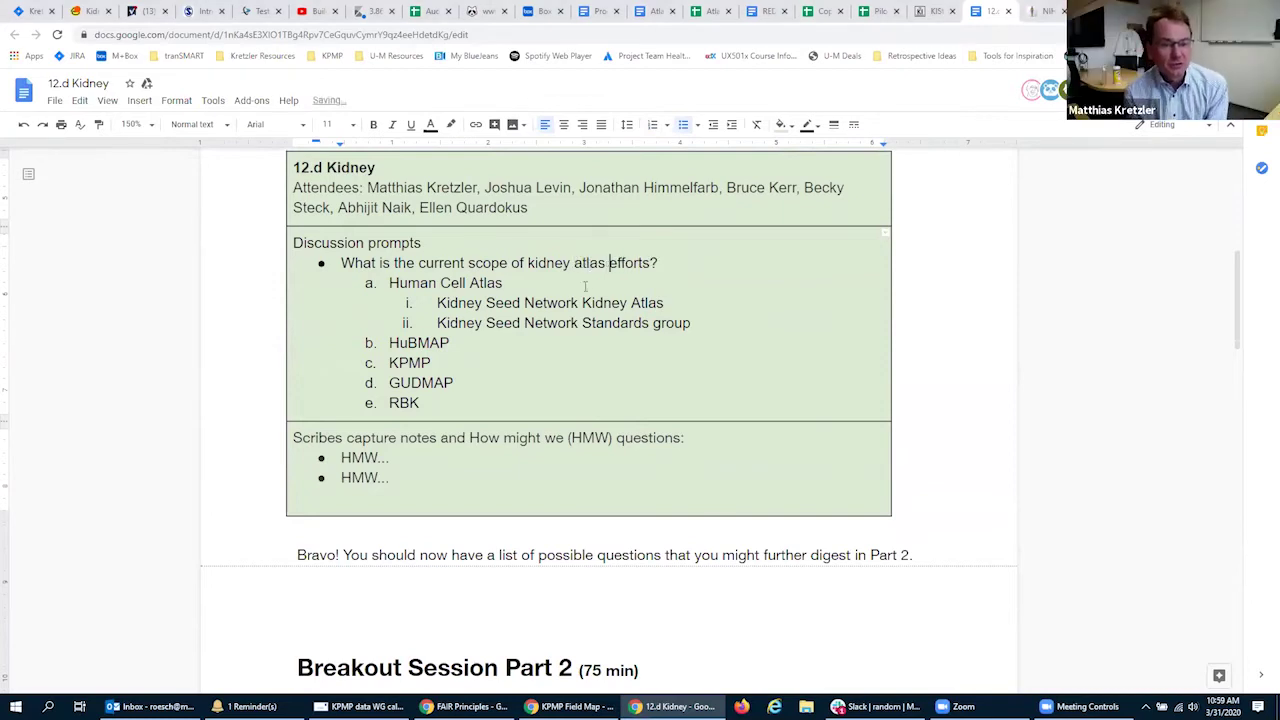
click(577, 268)
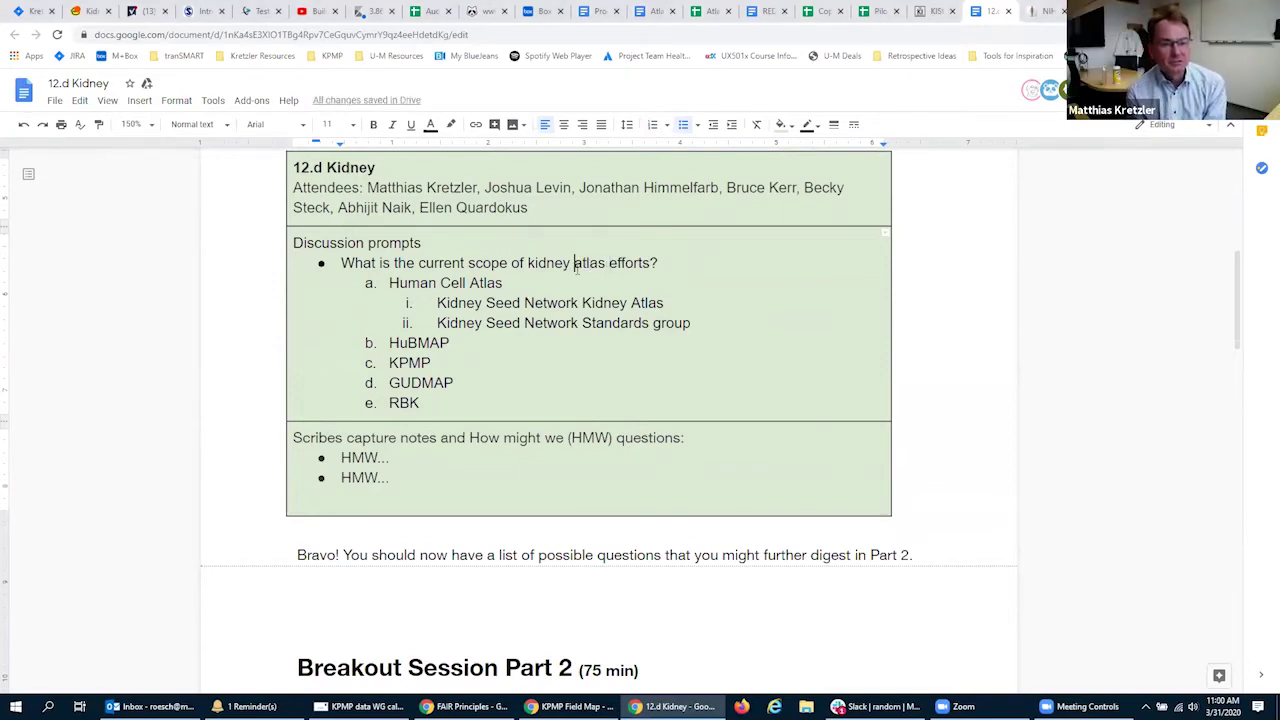
text("")
key(Down)
key(Down)
key(Down)
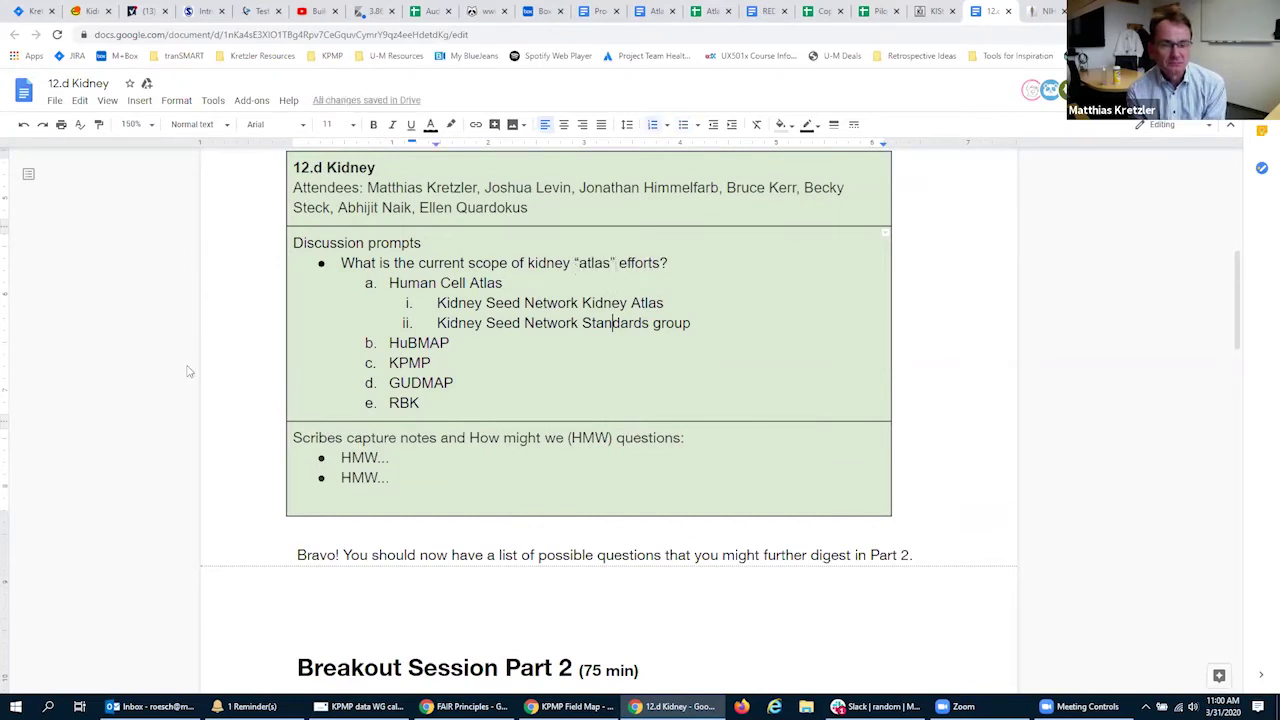
click(163, 371)
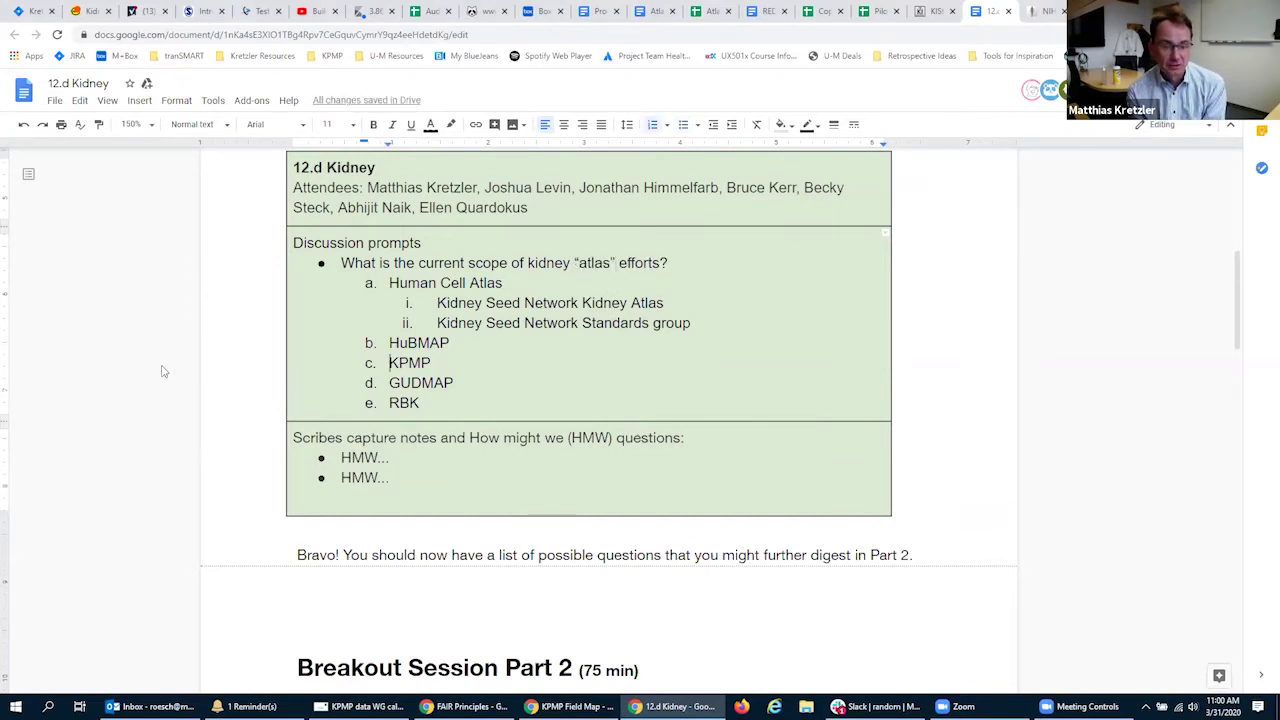
click(611, 265)
text(-related)
key(Left)
key(Left)
key(Left)
key(Left)
key(Left)
key(Left)
key(Left)
key(BackSpace)
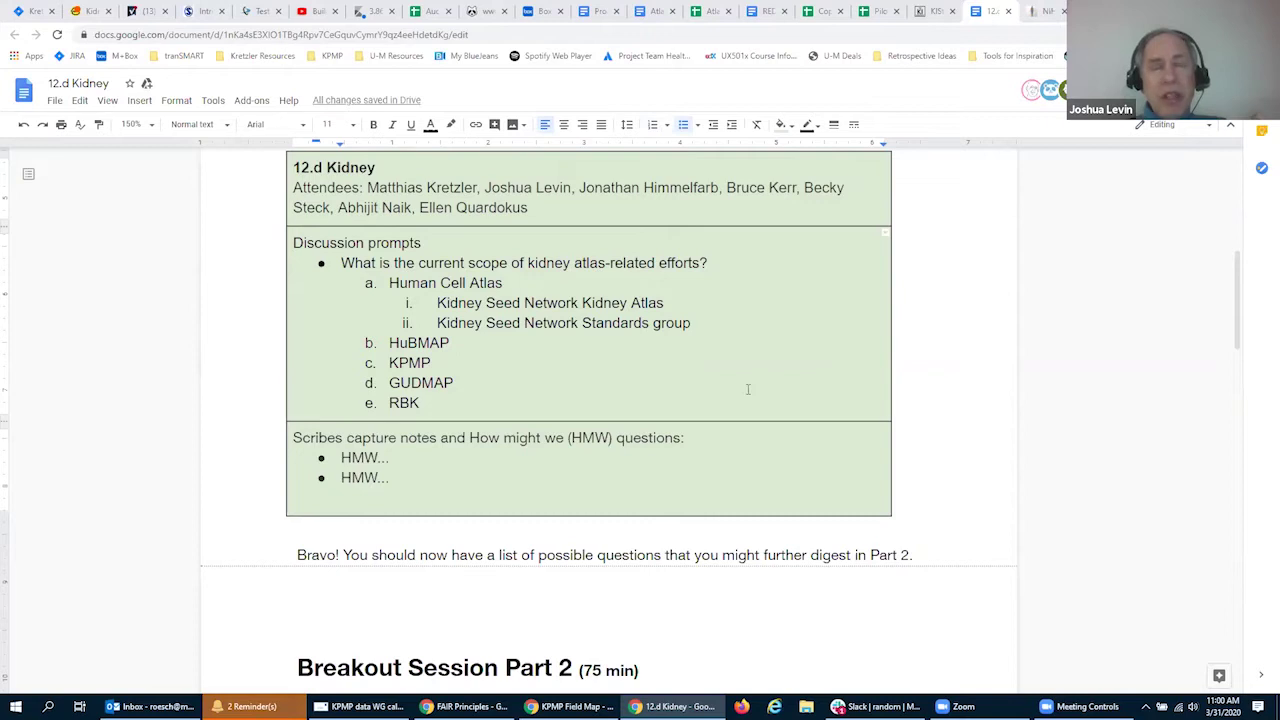
- Append '(two centers collect kidney samples (Broad and UMich); samples processed with a variety of methods;' to the Standards item
click(701, 328)
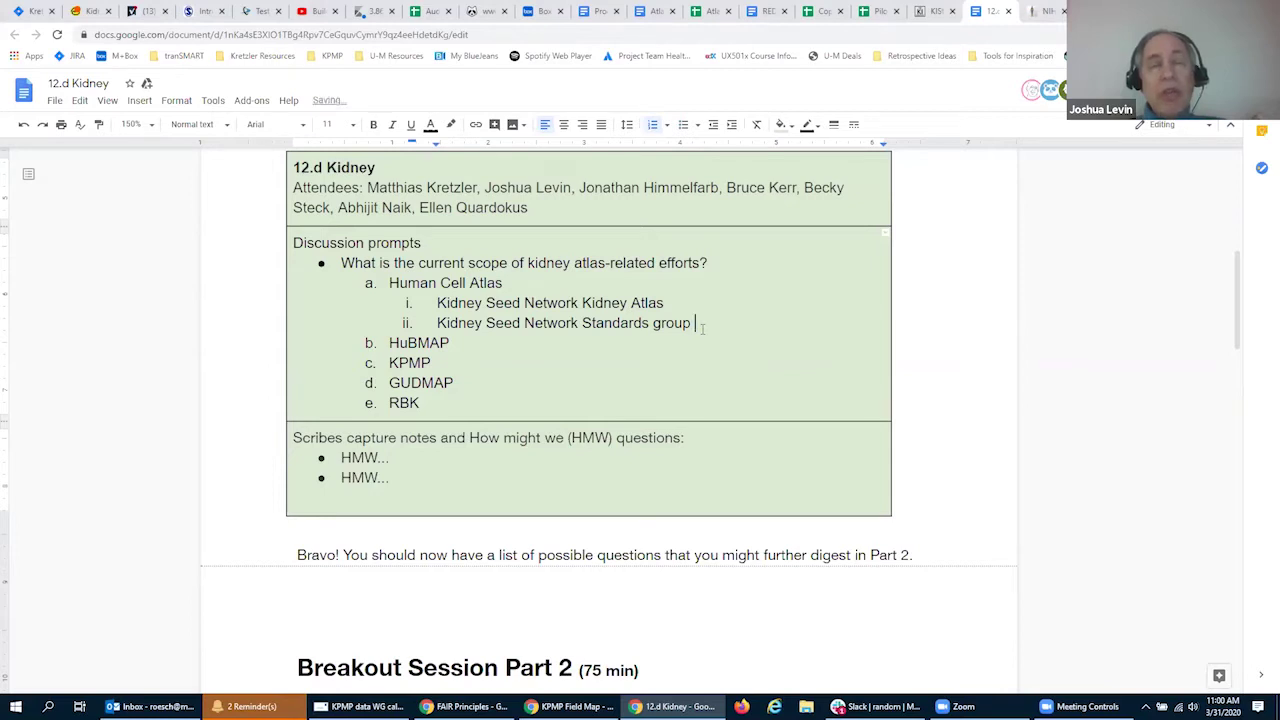
text((two c)
text(enters collect )
text(kidnye)
key(BackSpace)
key(BackSpace)
key(BackSpace)
key(BackSpace)
key(BackSpace)
key(BackSpace)
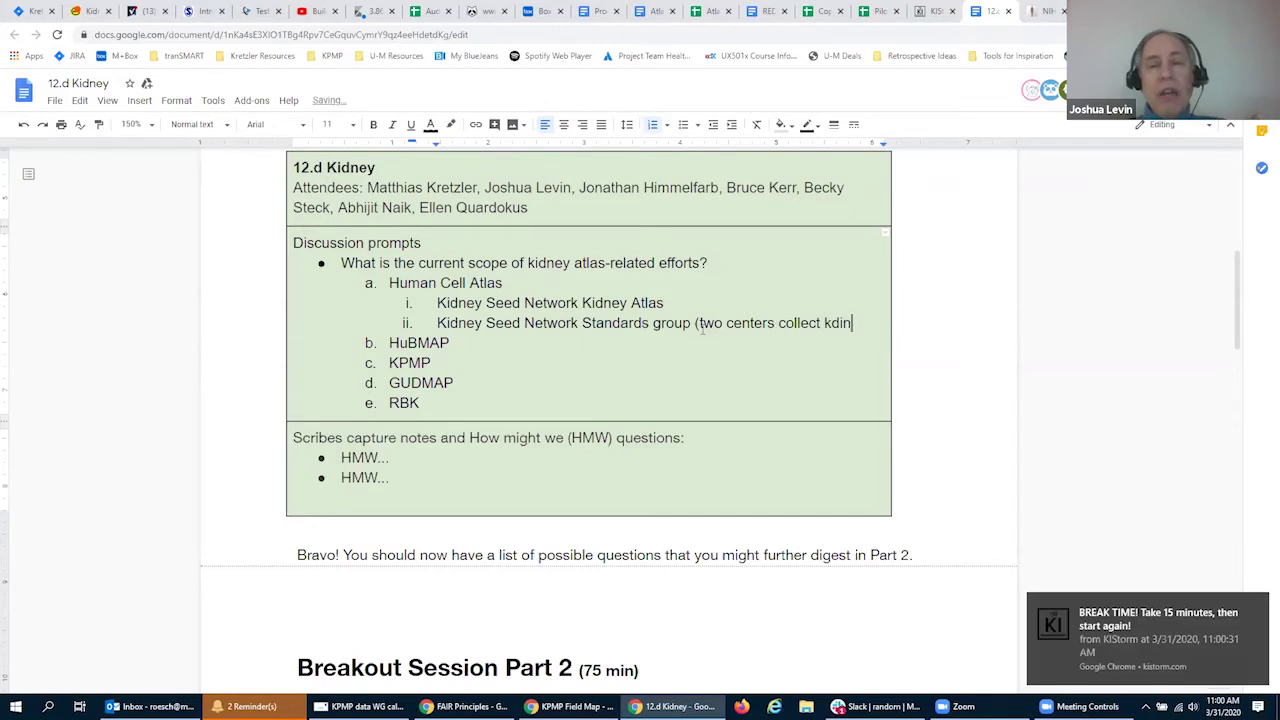
text(idney samples)
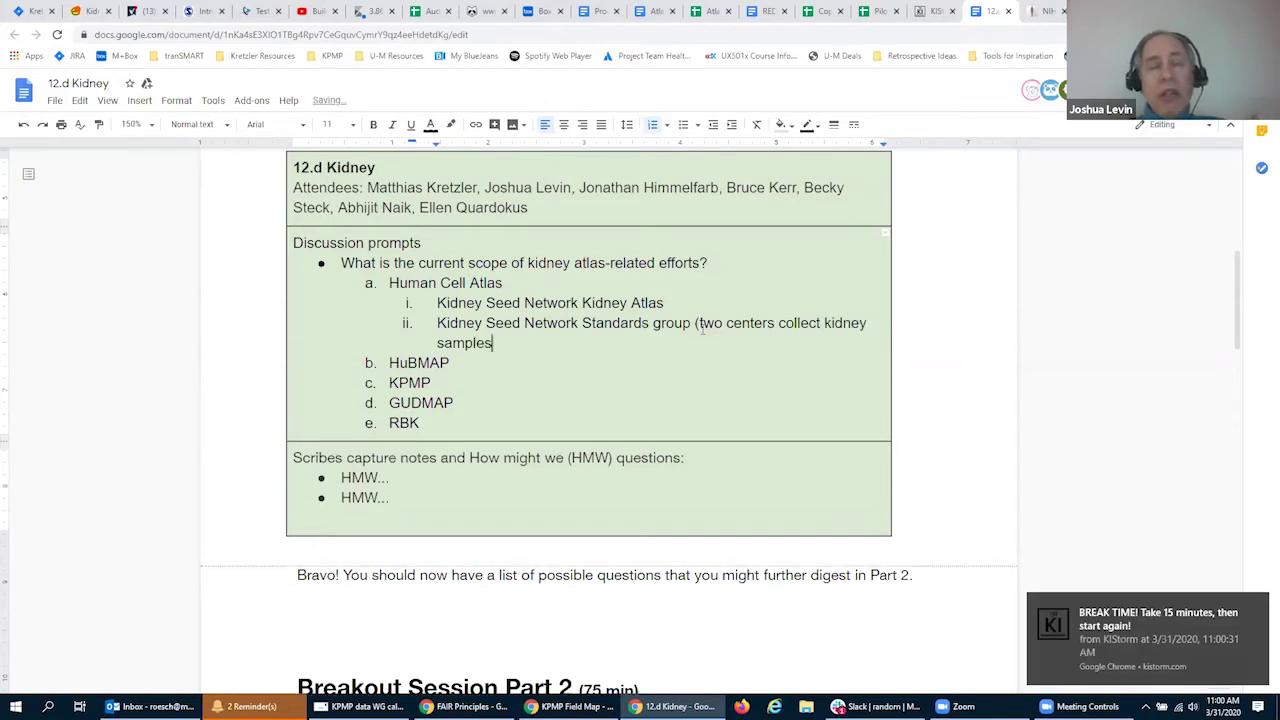
text( - Broad and UMich)
text( -)
key(BackSpace)
key(BackSpace)
key(BackSpace)
text())
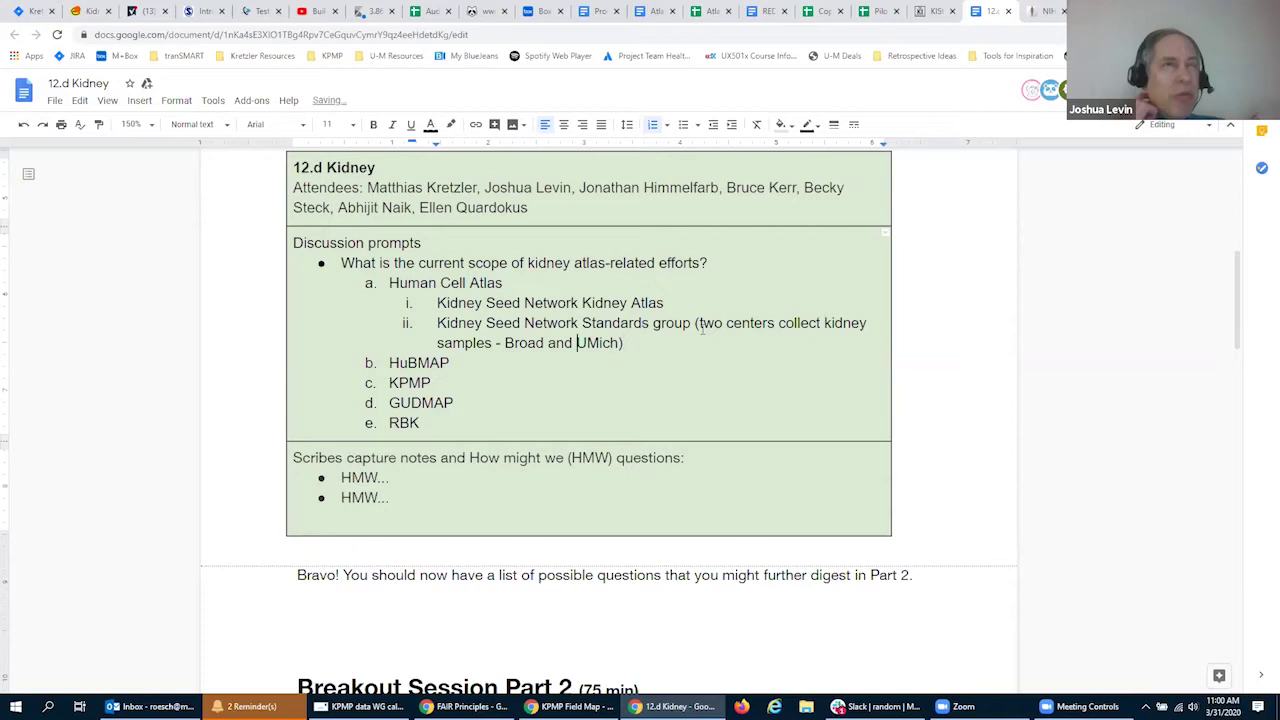
key(ctrl+Left)
key(ctrl+Left)
key(BackSpace)
key(BackSpace)
text(()
key(End)
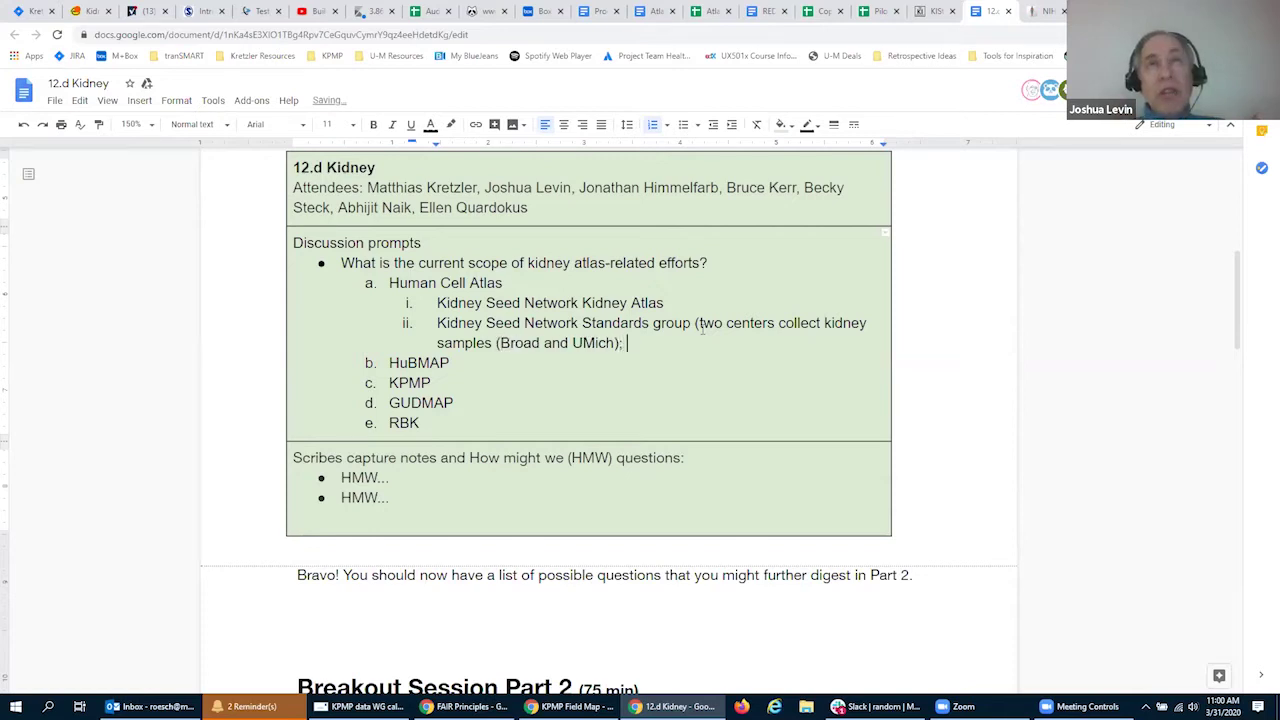
text(; samples pr)
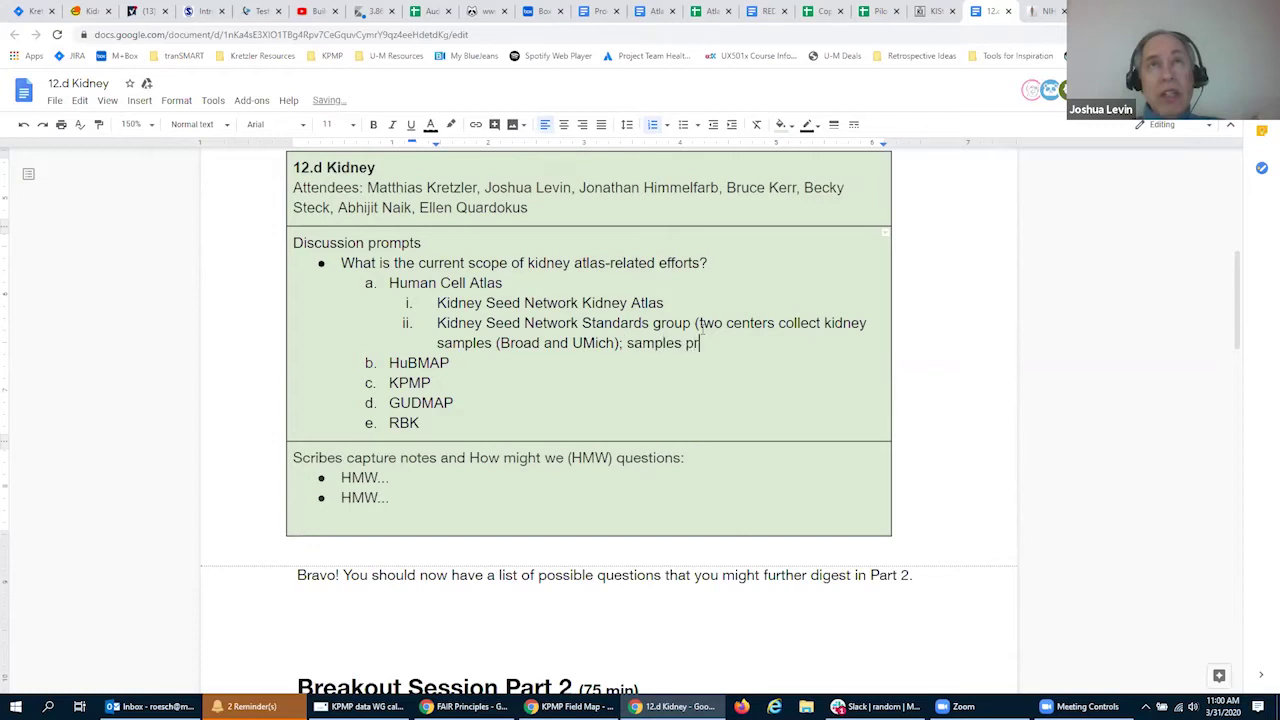
text(ocessed with a variety o fm)
key(BackSpace)
key(BackSpace)
key(BackSpace)
text(f methods)
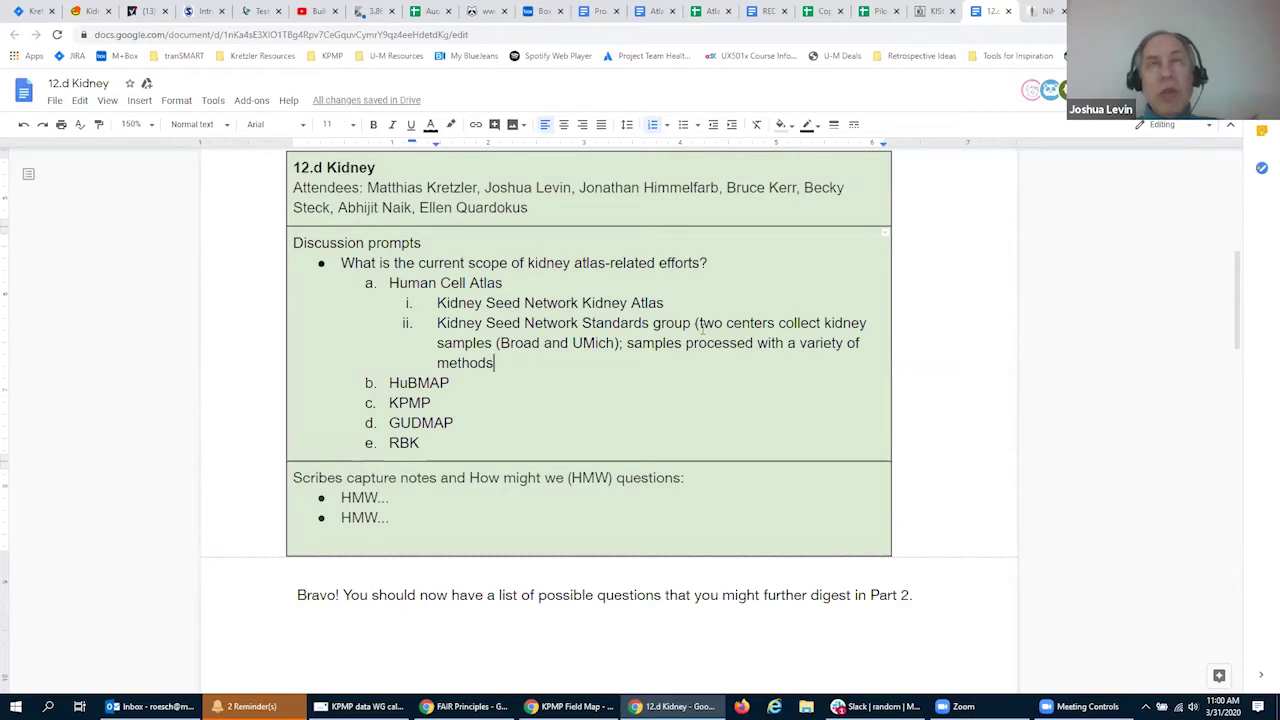
text(;)
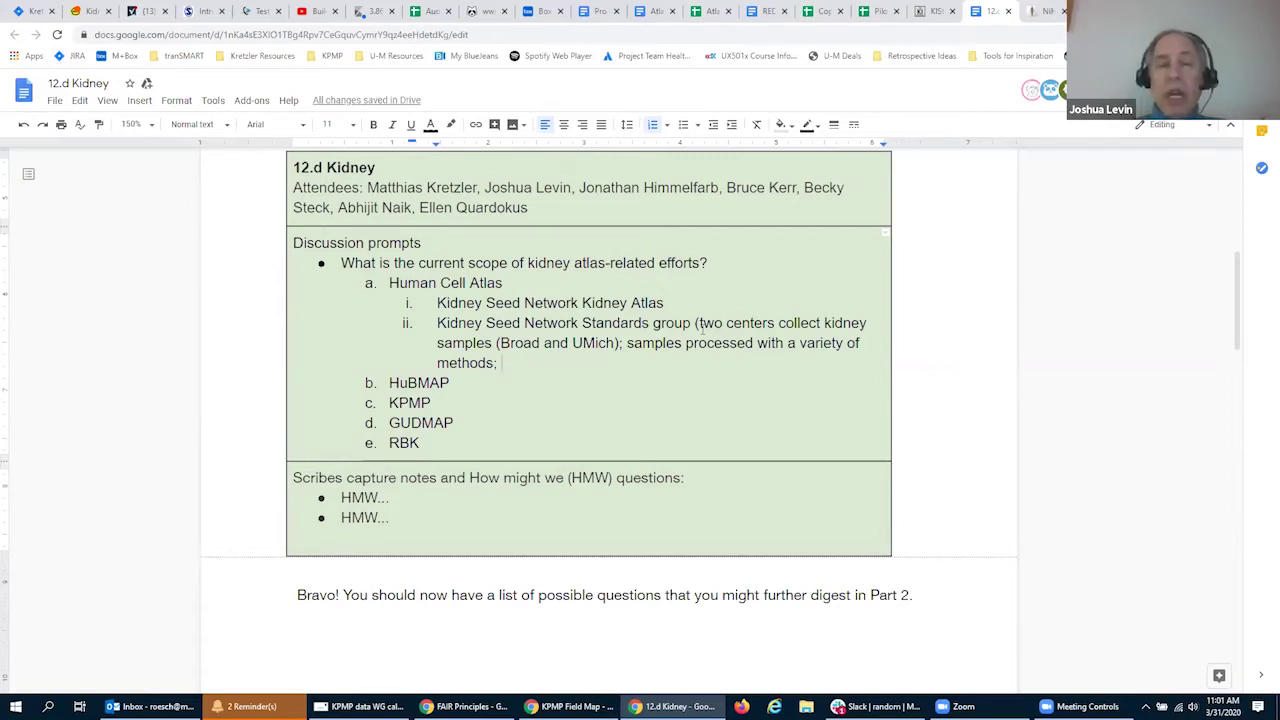
- Finish with 'data integrated) - biggest challenge is getting samples shared across groups'
text(data integrated)
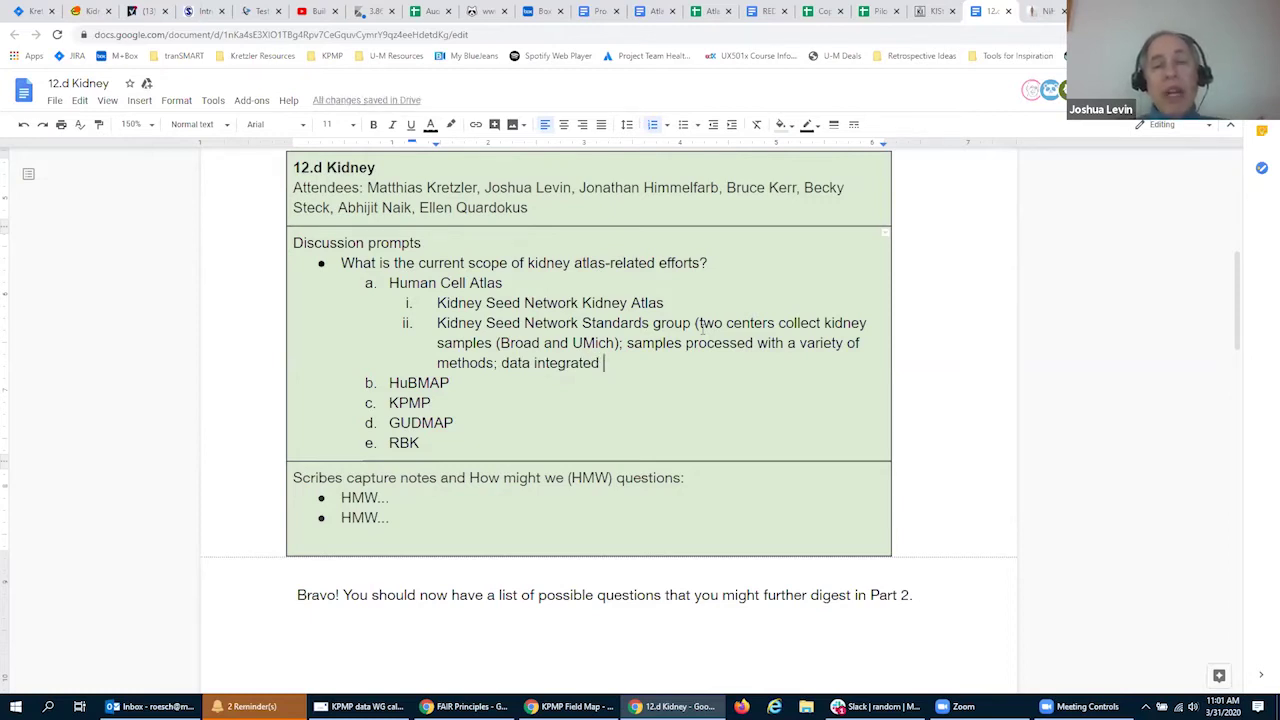
text(to learn)
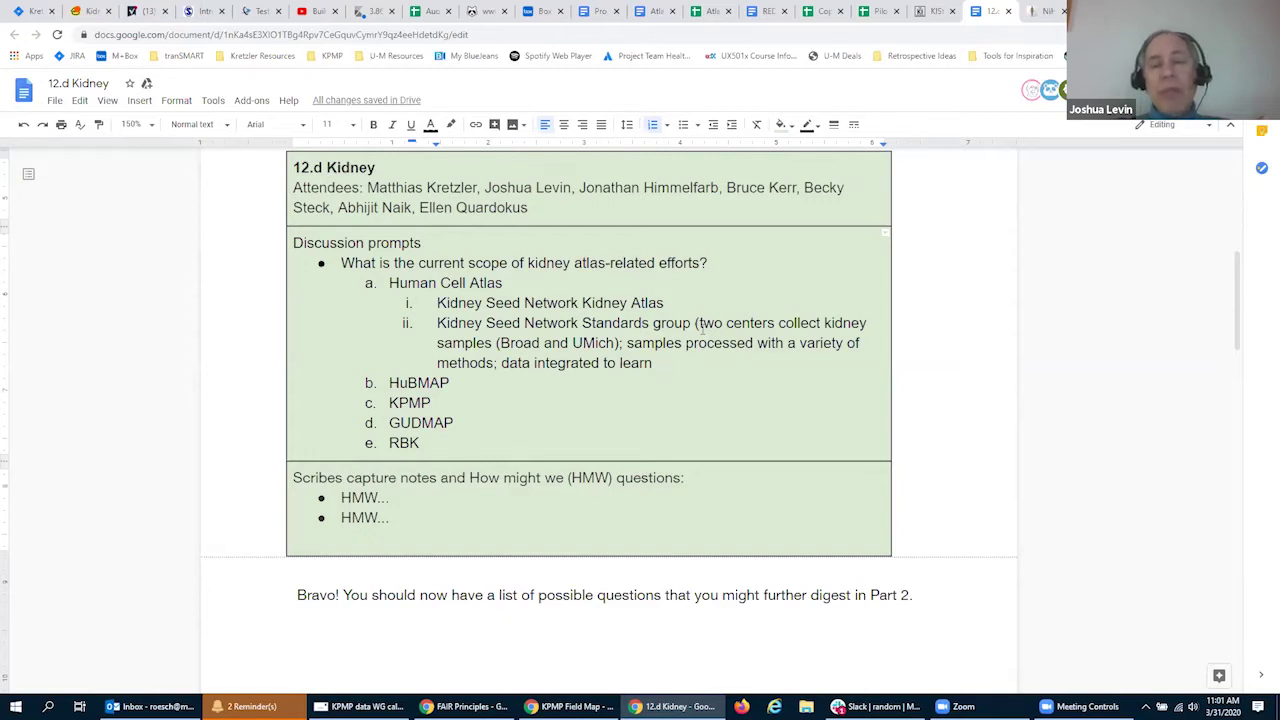
key(BackSpace)
key(BackSpace)
key(BackSpace)
key(BackSpace)
key(BackSpace)
key(BackSpace)
key(BackSpace)
key(BackSpace)
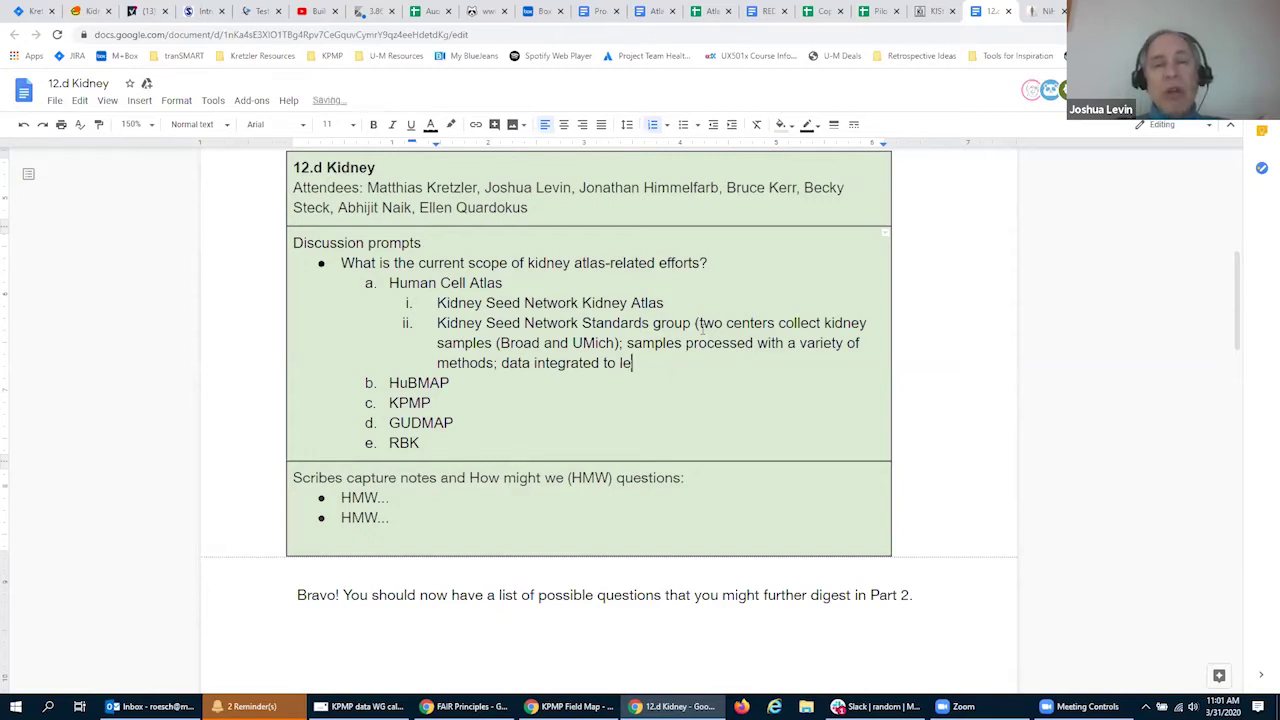
key(BackSpace)
text() - bi)
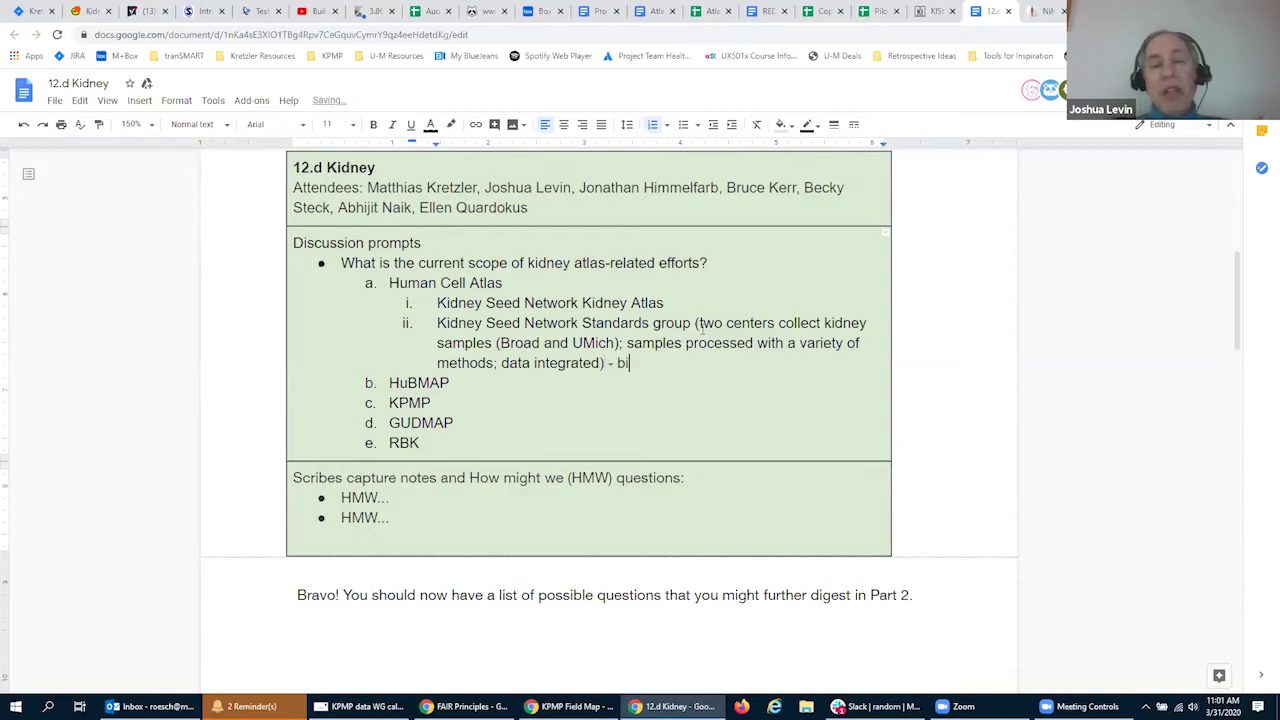
text(ggest chall)
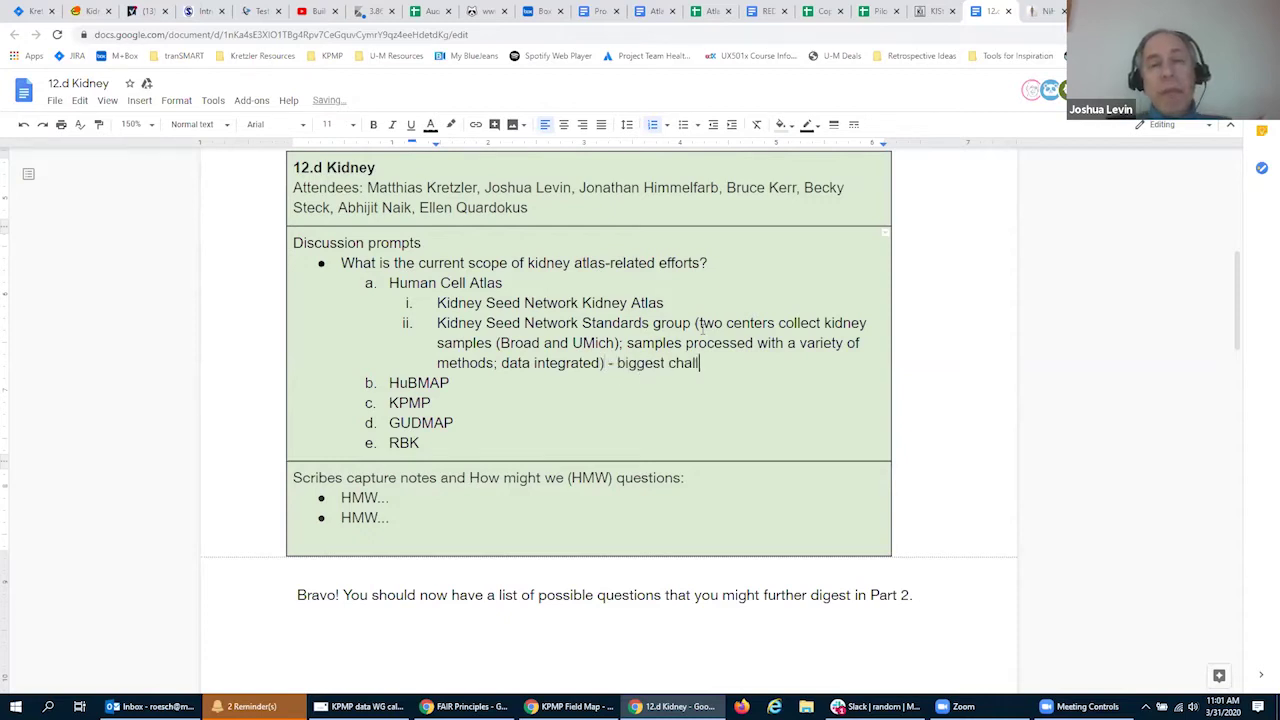
text(enge is gettin)
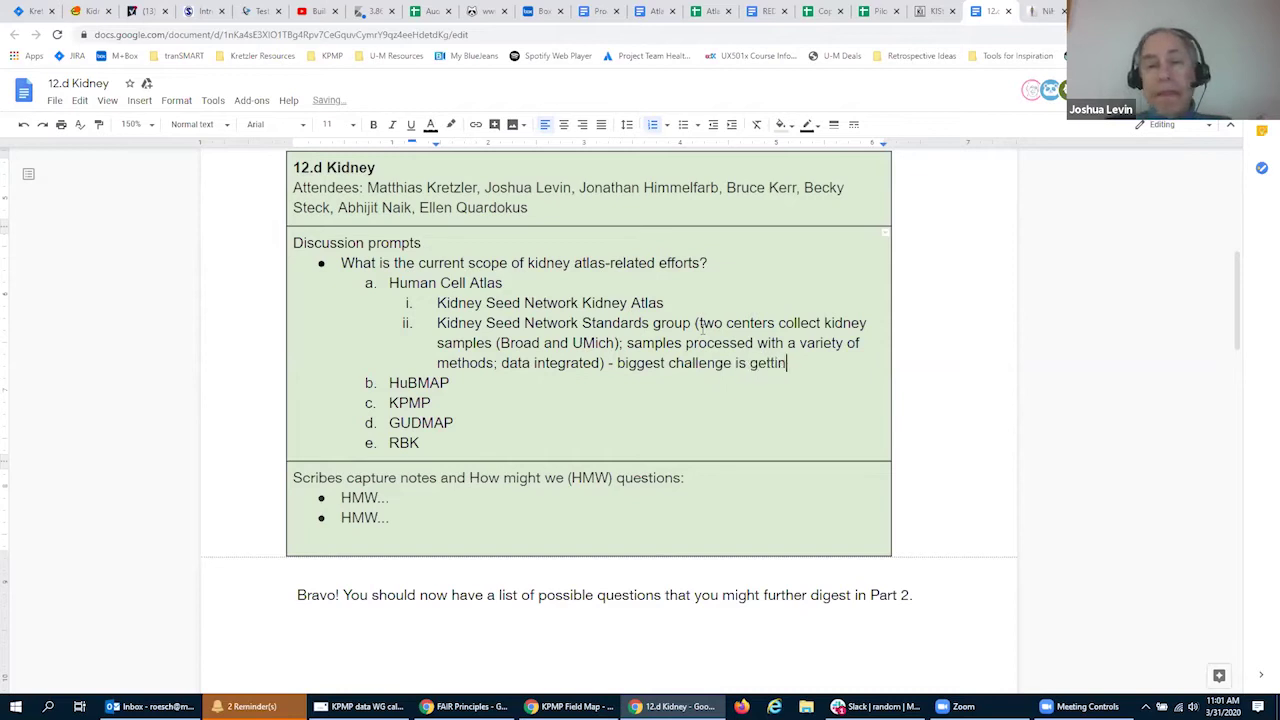
text(g da)
key(BackSpace)
key(BackSpace)
text(sap)
key(BackSpace)
key(BackSpace)
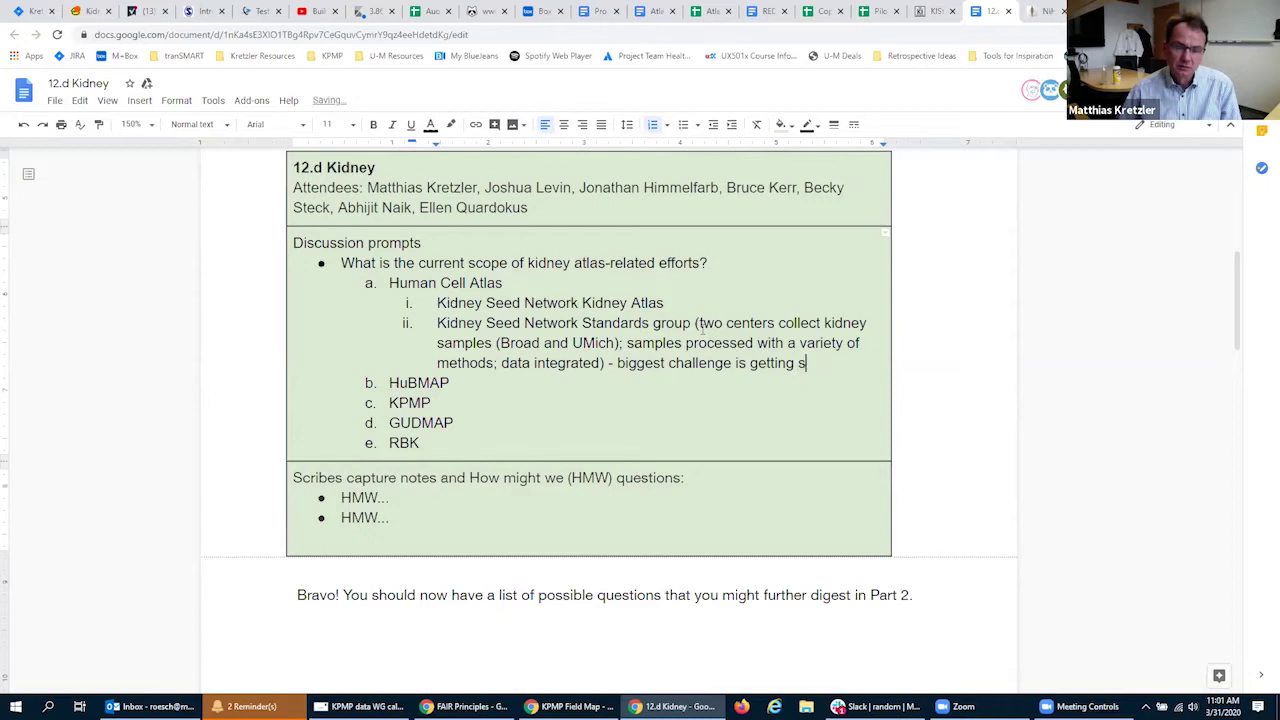
text(amples shared)
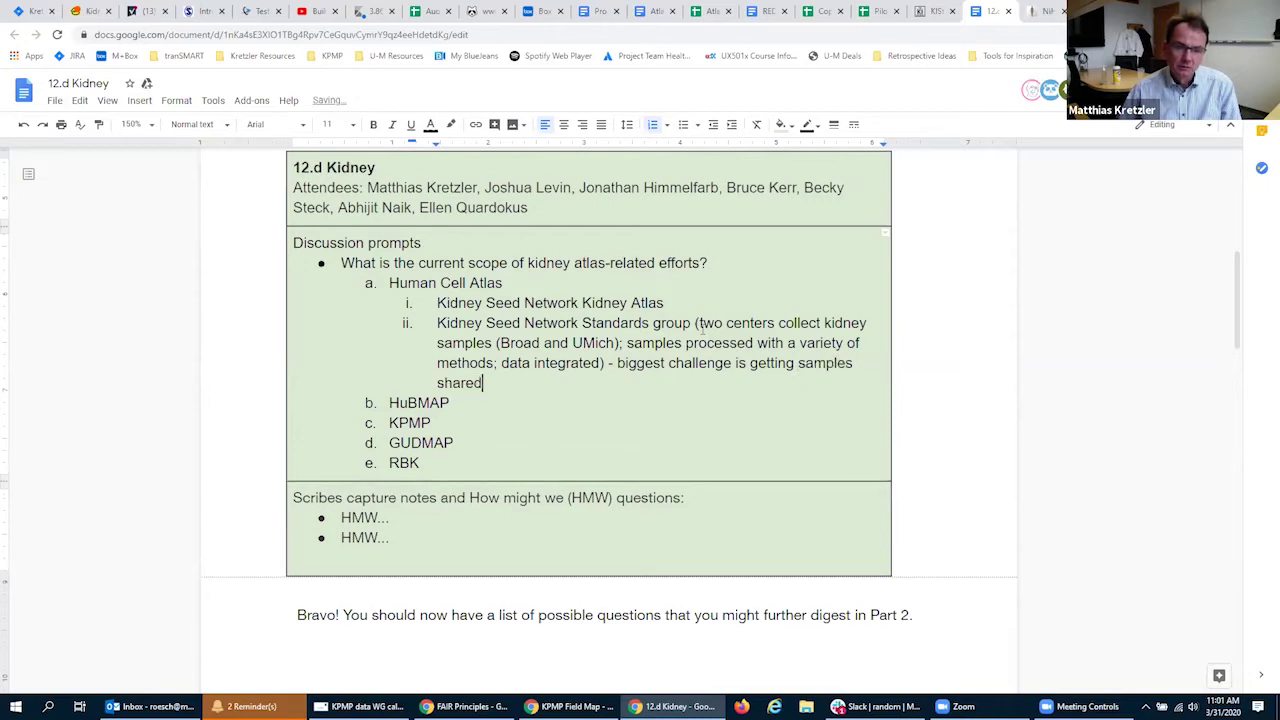
text( across groups)
- Insert 'to date' after 'challenge' in the Standards note
click(730, 363)
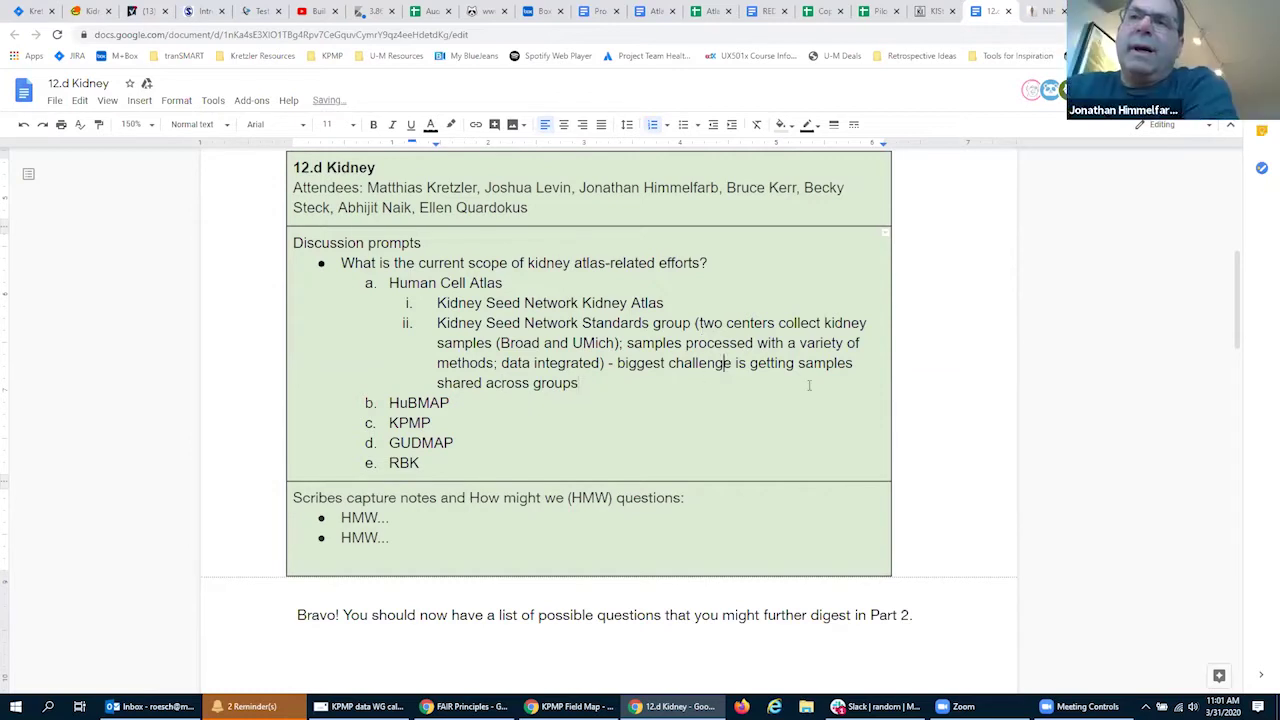
text(to date)
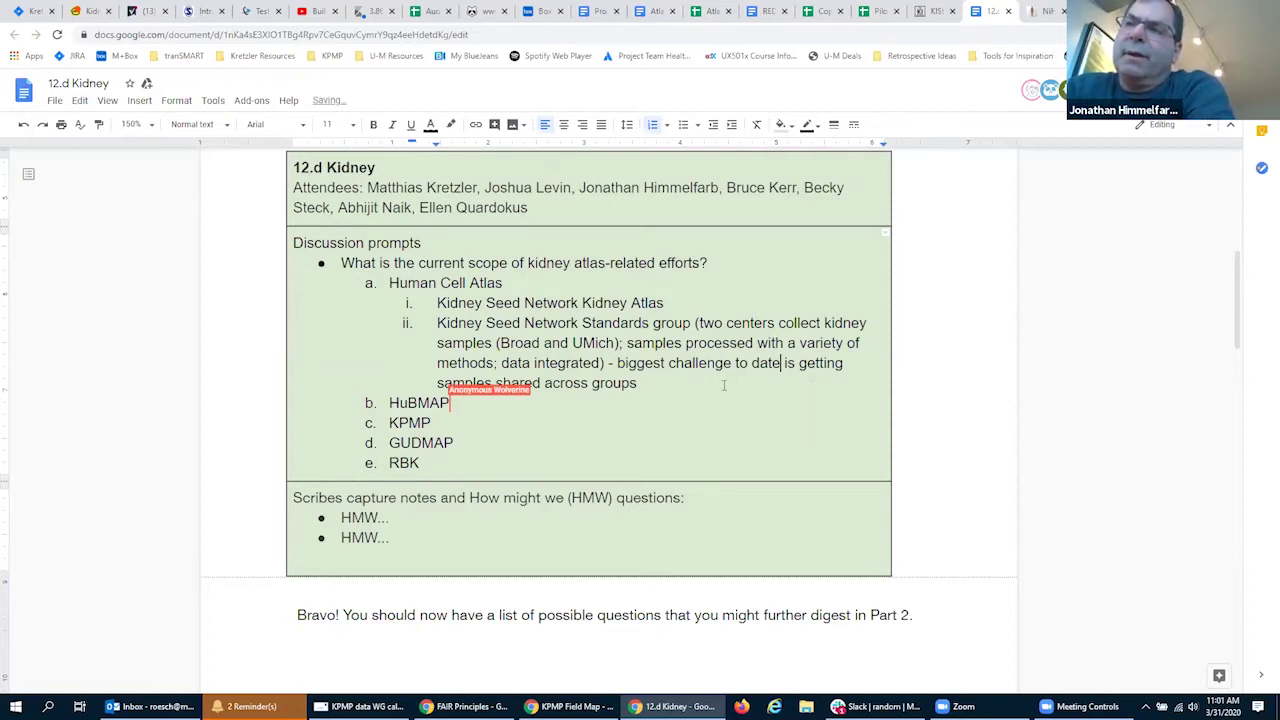
click(723, 385)
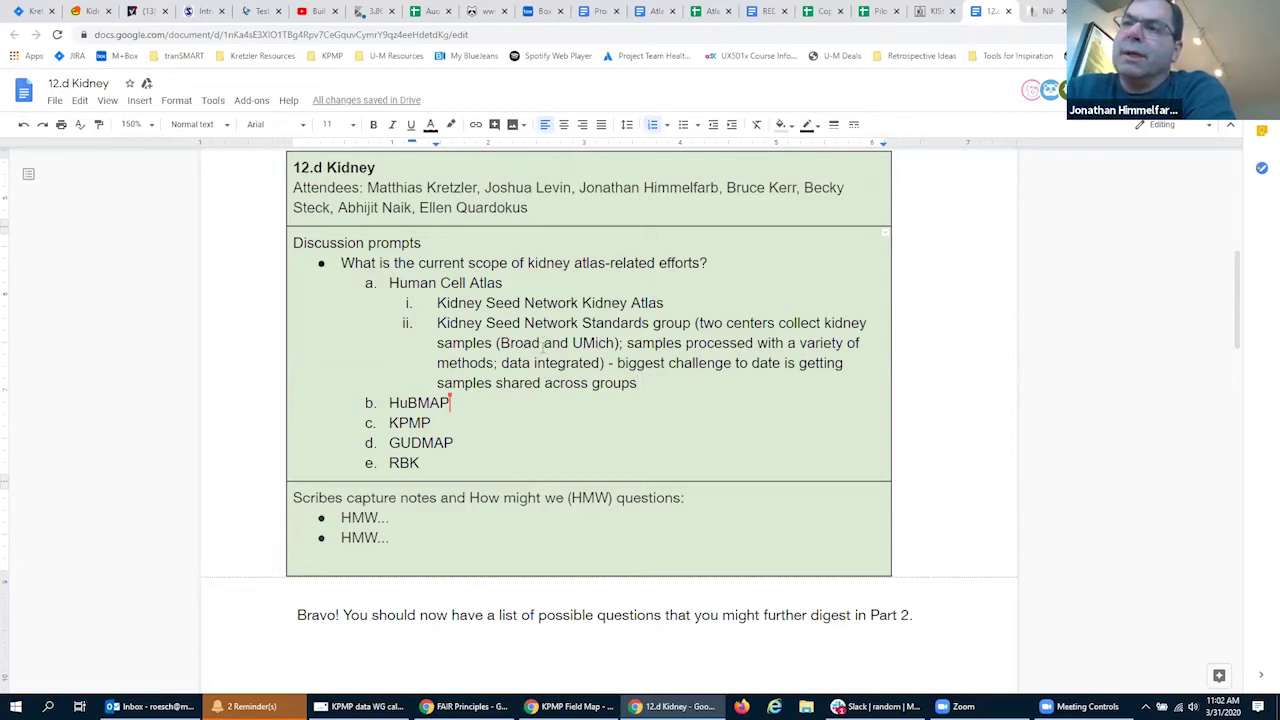
- Describe Broad's samples as 'tumor nephrectomies procured in OR', deleting the stray '?'
click(541, 345)
text(,)
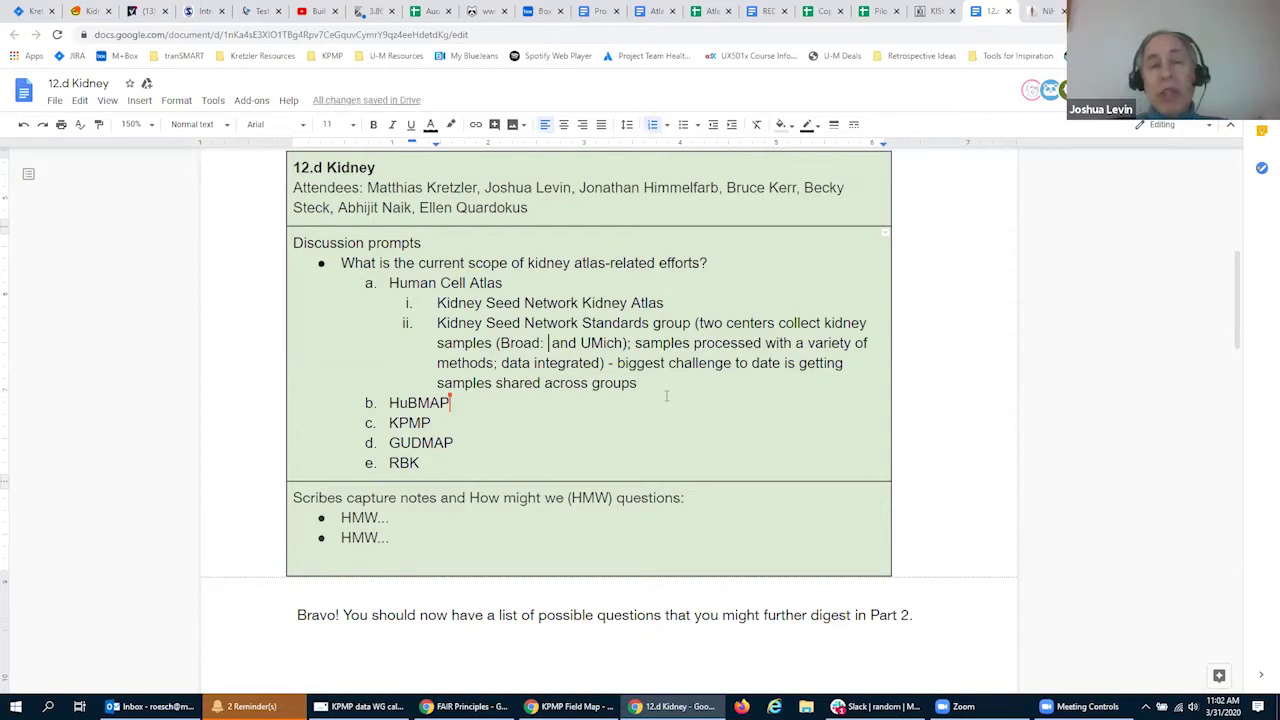
text(tumor nep)
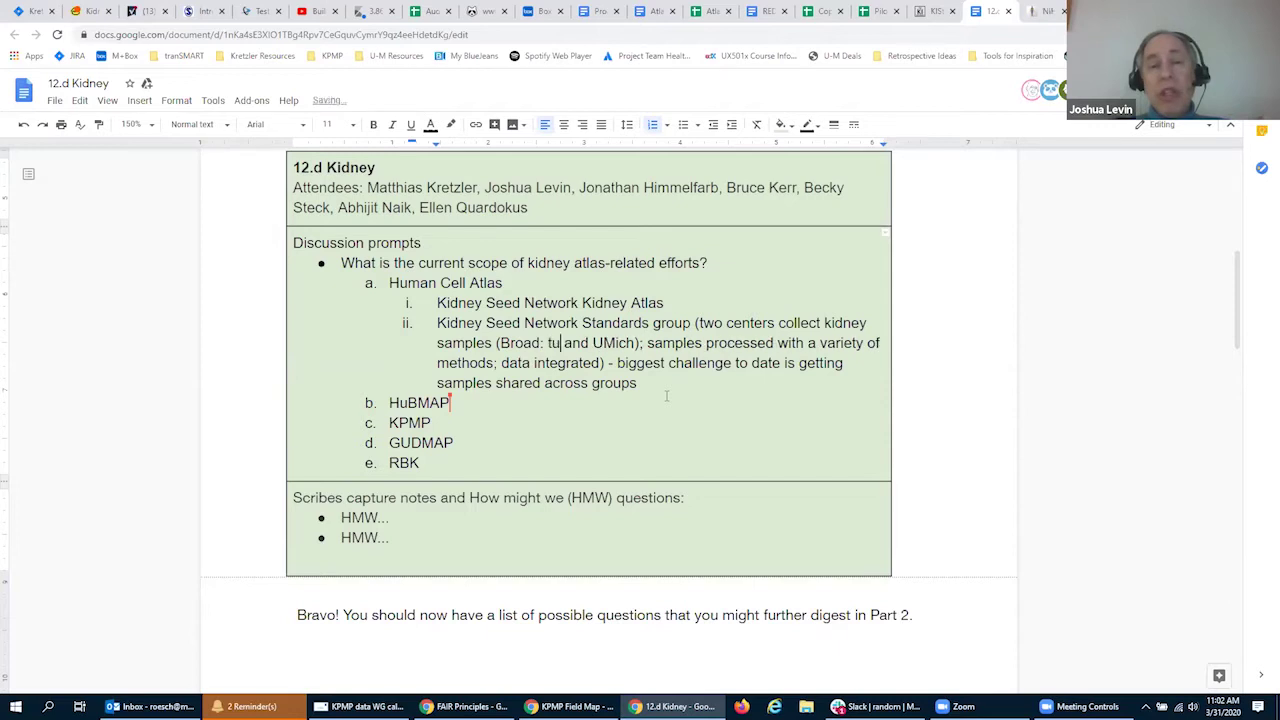
text(hrectomies?)
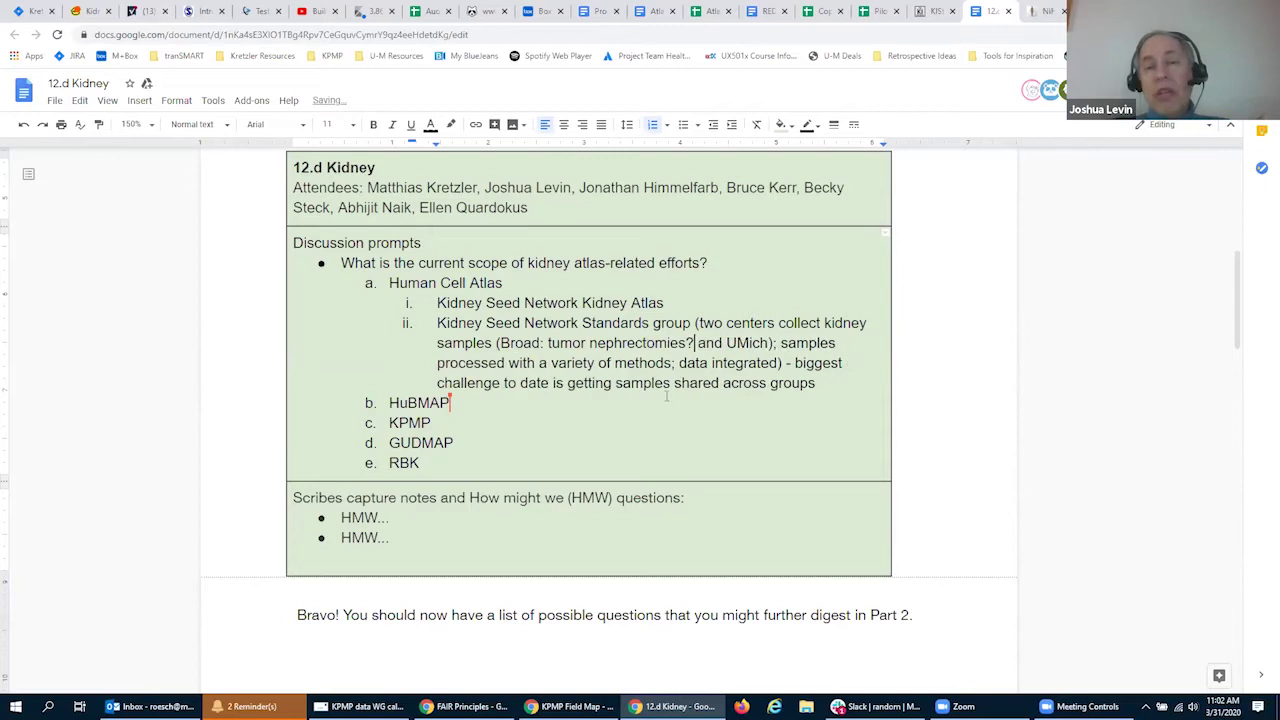
key(Right)
key(Right)
key(Right)
key(Right)
key(Right)
key(Right)
key(Right)
key(Right)
key(Right)
key(Right)
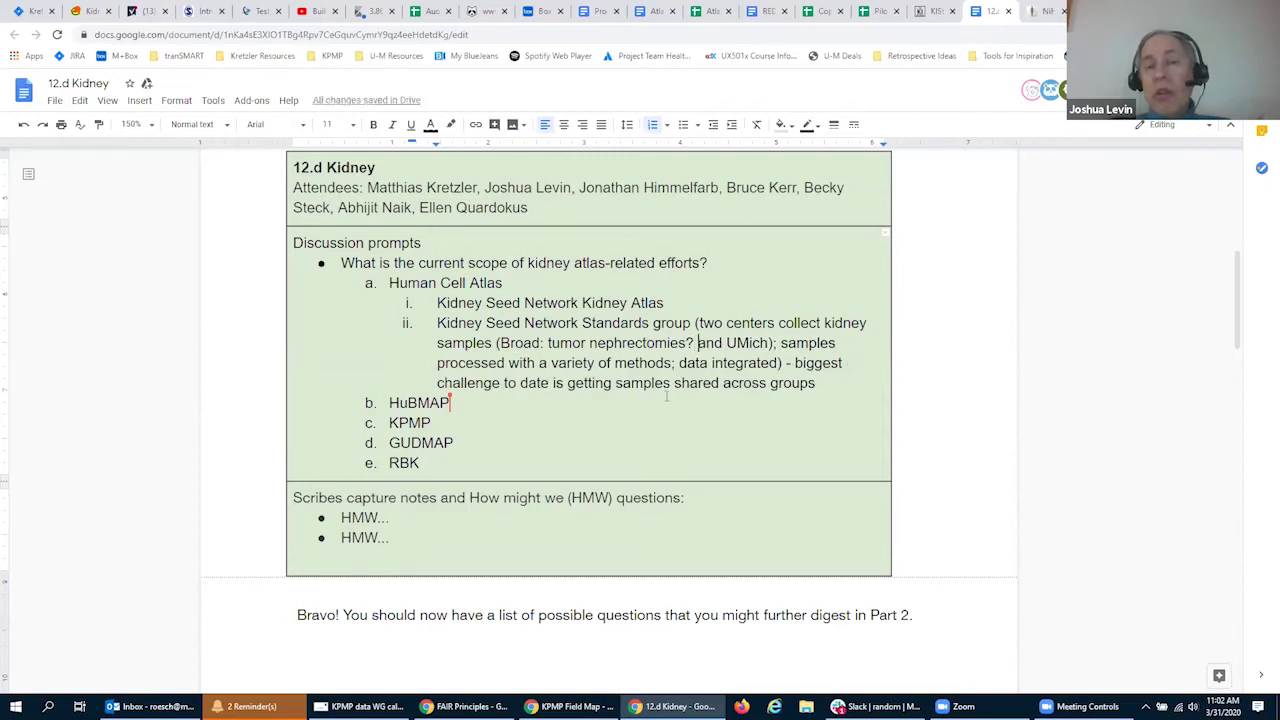
text(: heal)
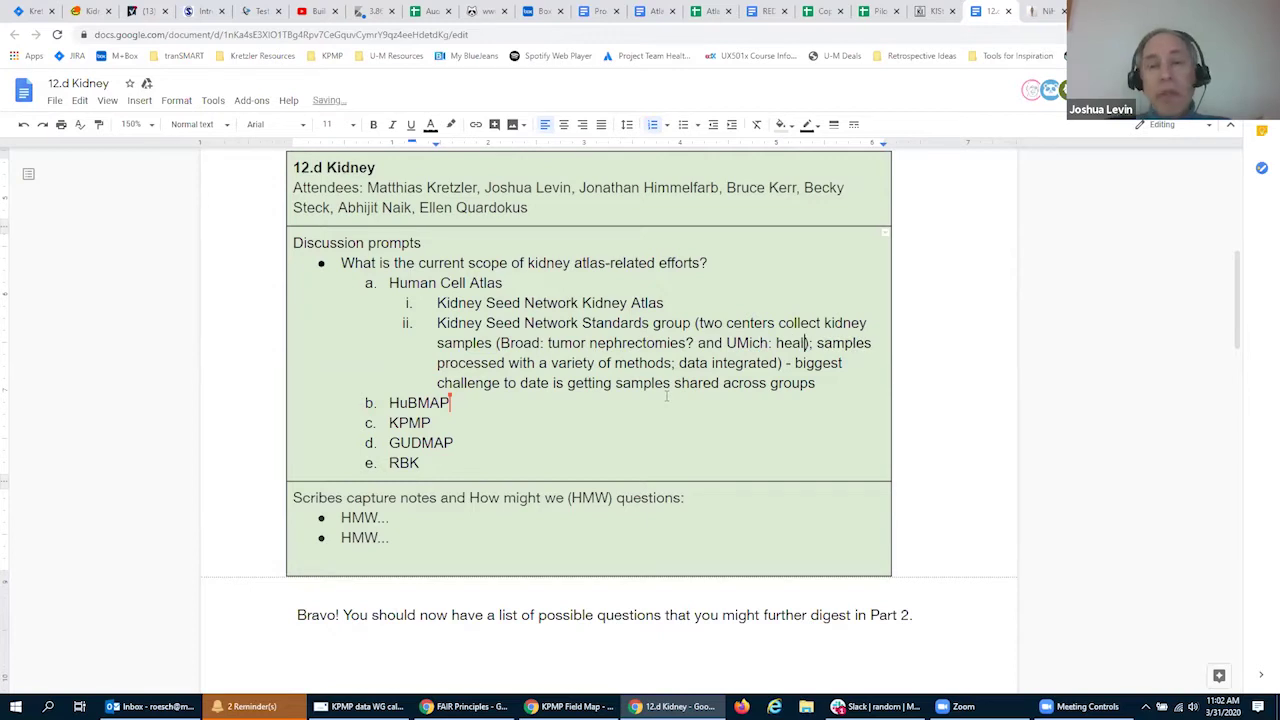
text(thy)
click(691, 343)
key(BackSpace)
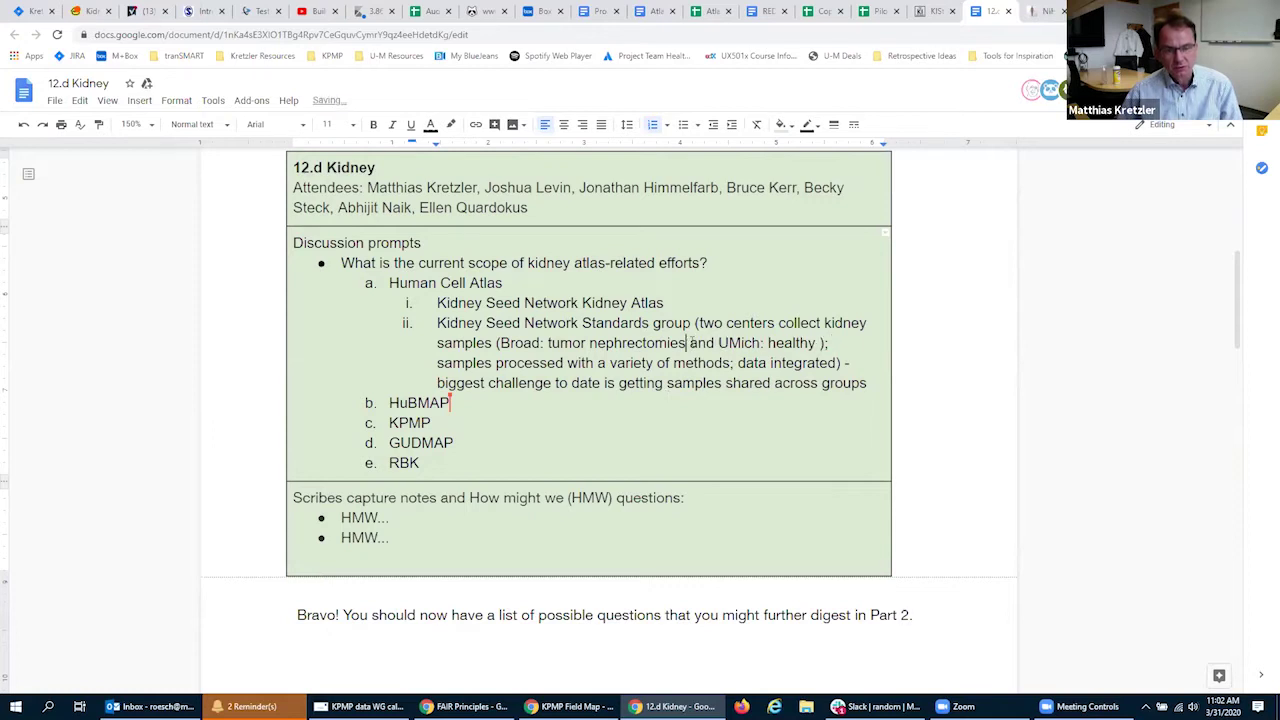
text(procured in OR)
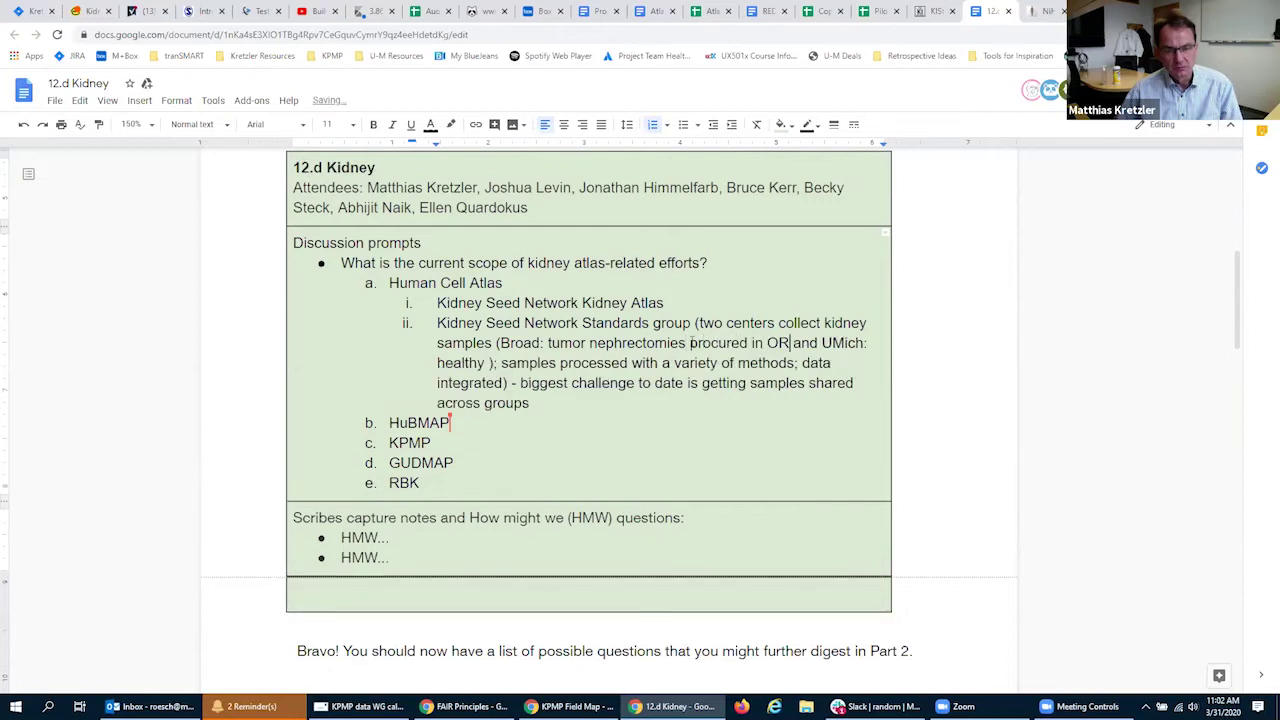
key(ctrl+Right)
key(ctrl+Right)
key(Right)
key(Right)
key(Right)
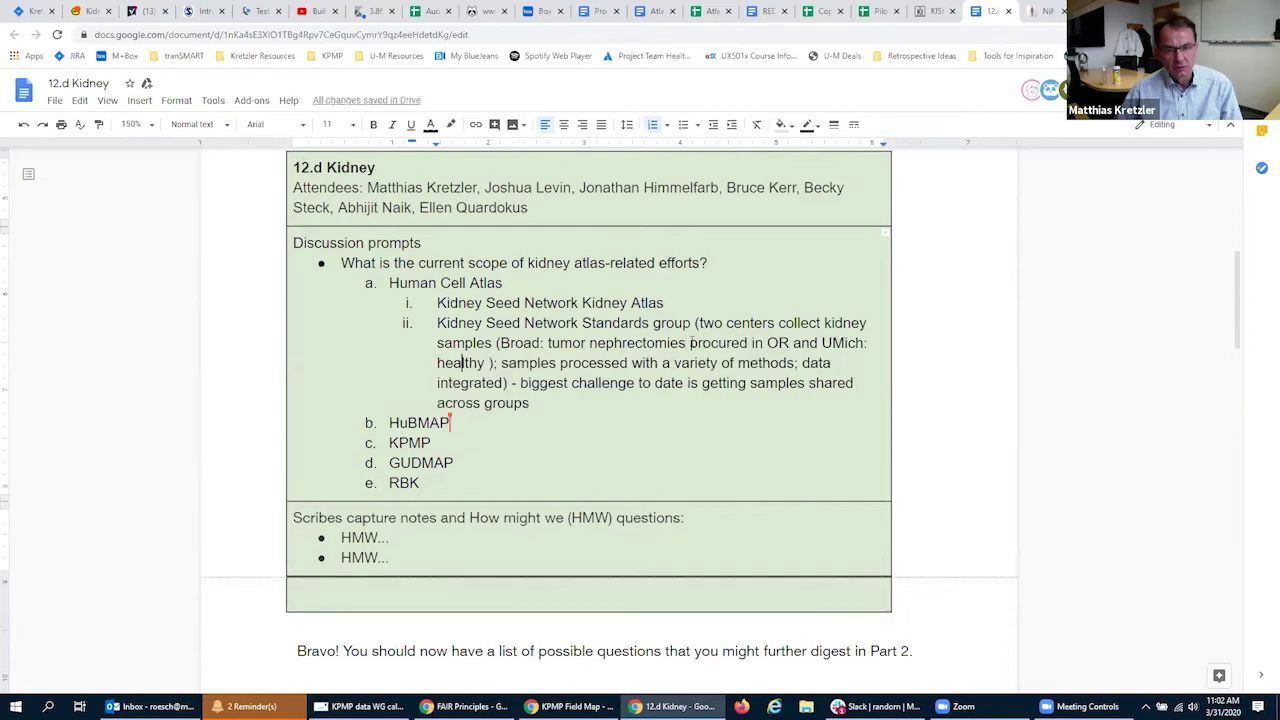
click(793, 343)
text(,)
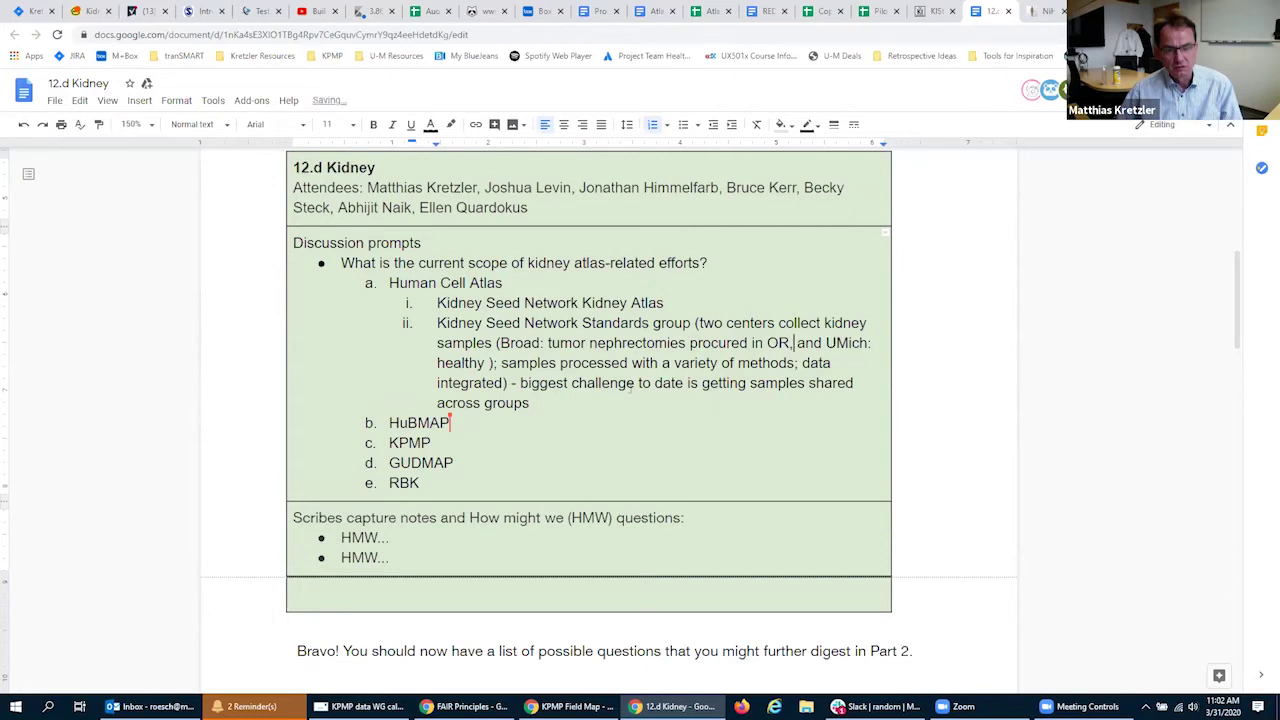
- Describe UMich's samples as 'tumor nephrectomies and healthy living donor'
click(437, 363)
text(tumor nephrectomies)
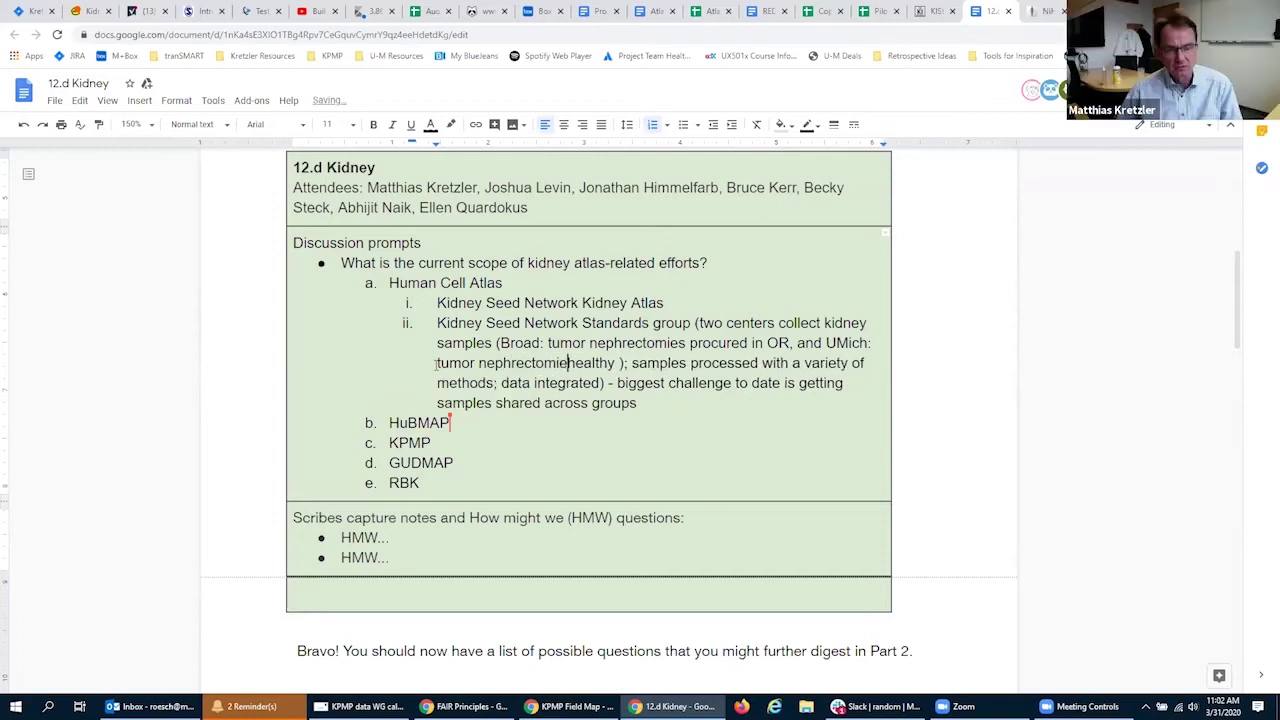
text( and)
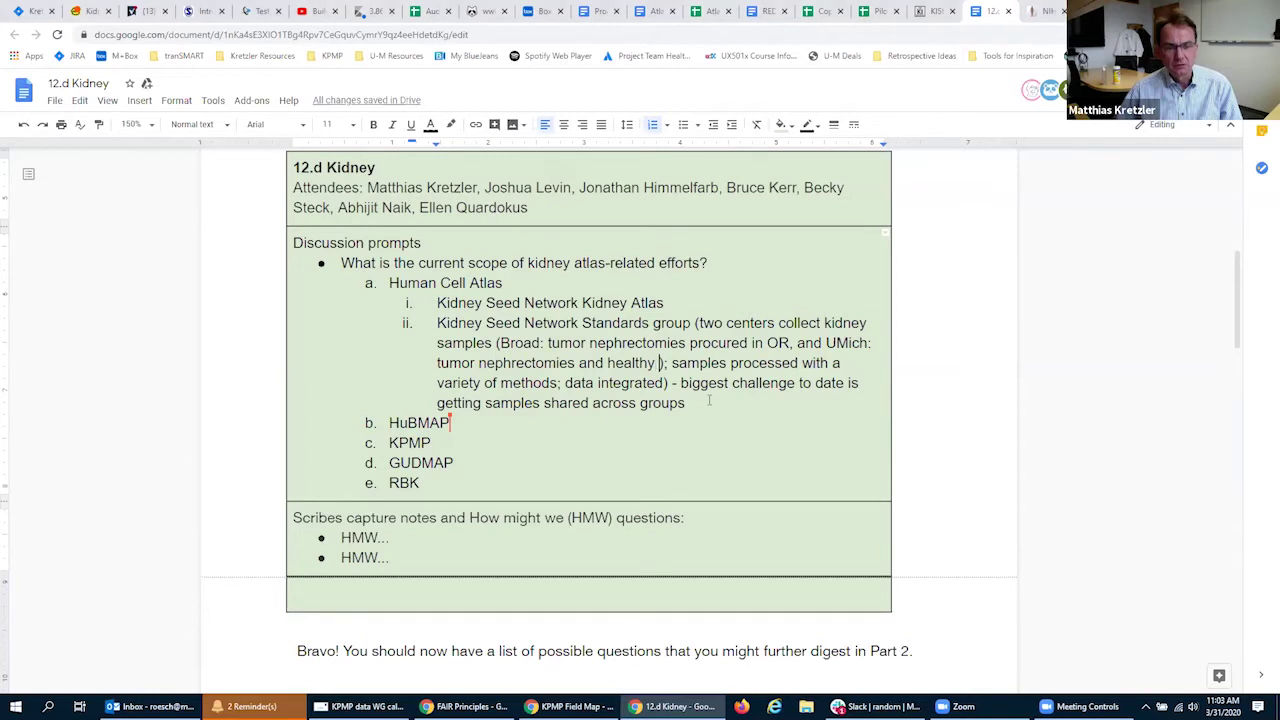
text(living donor)
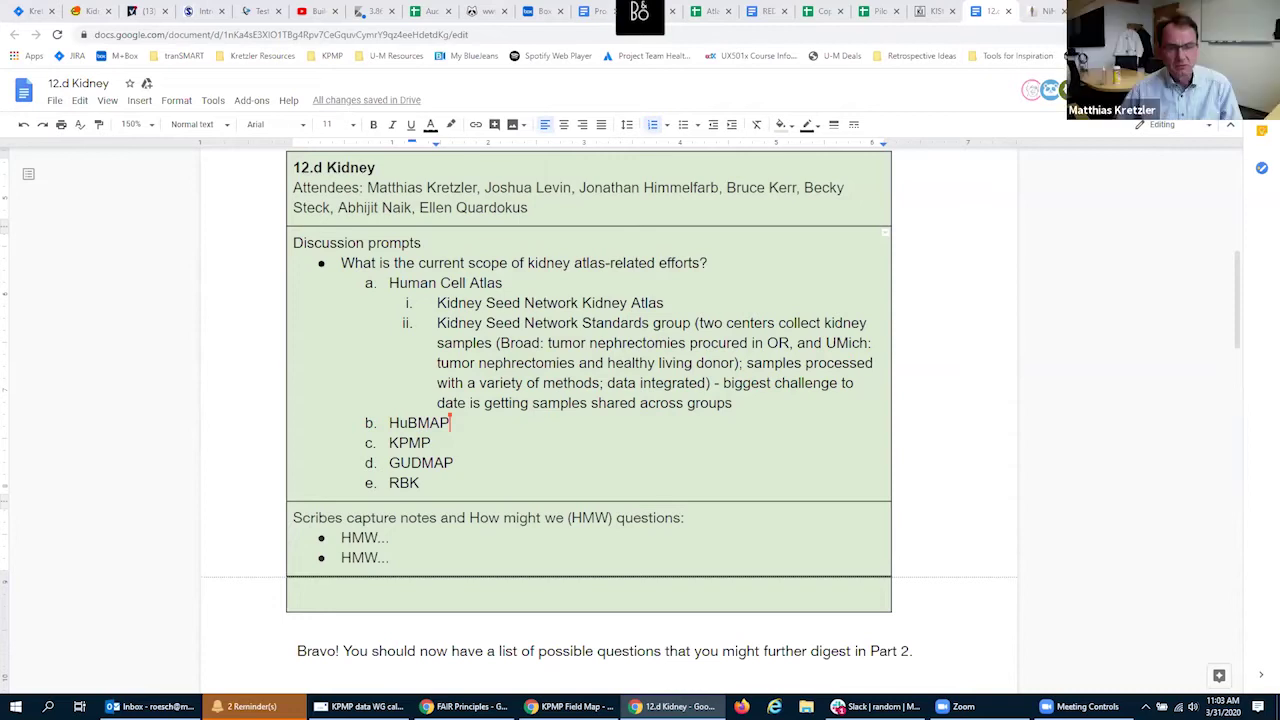
click(675, 302)
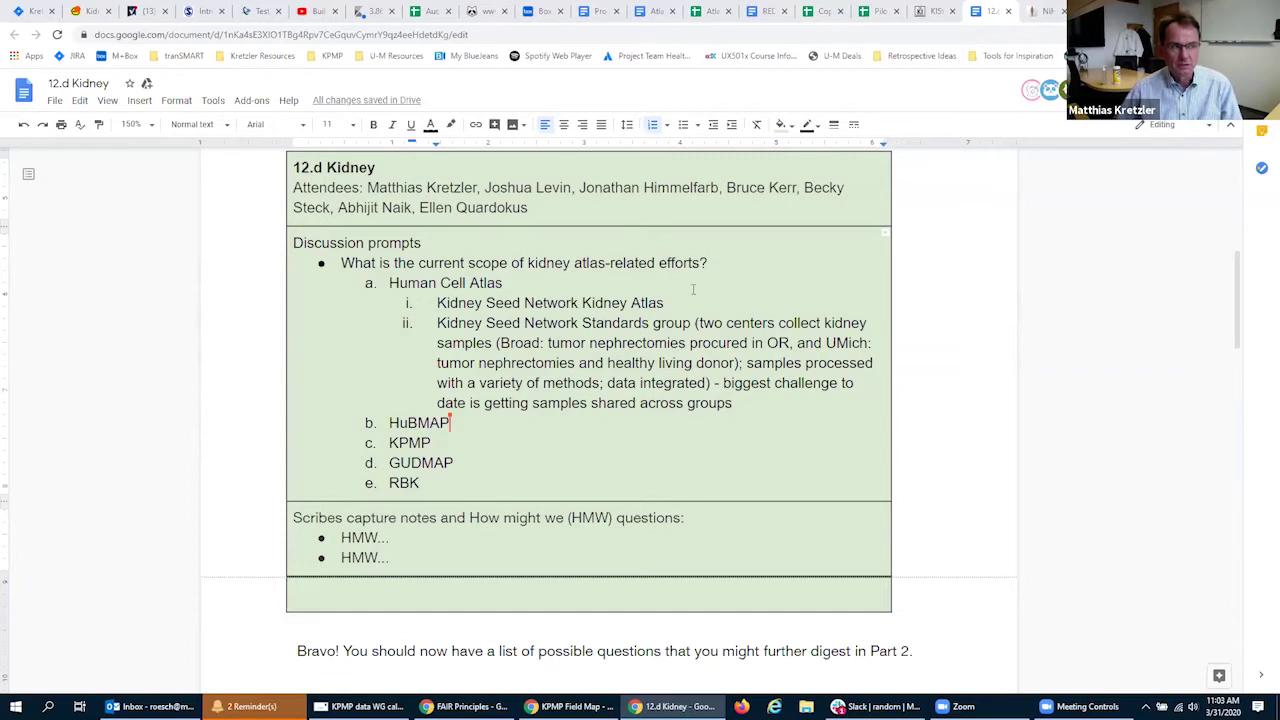
key(shift+Right)
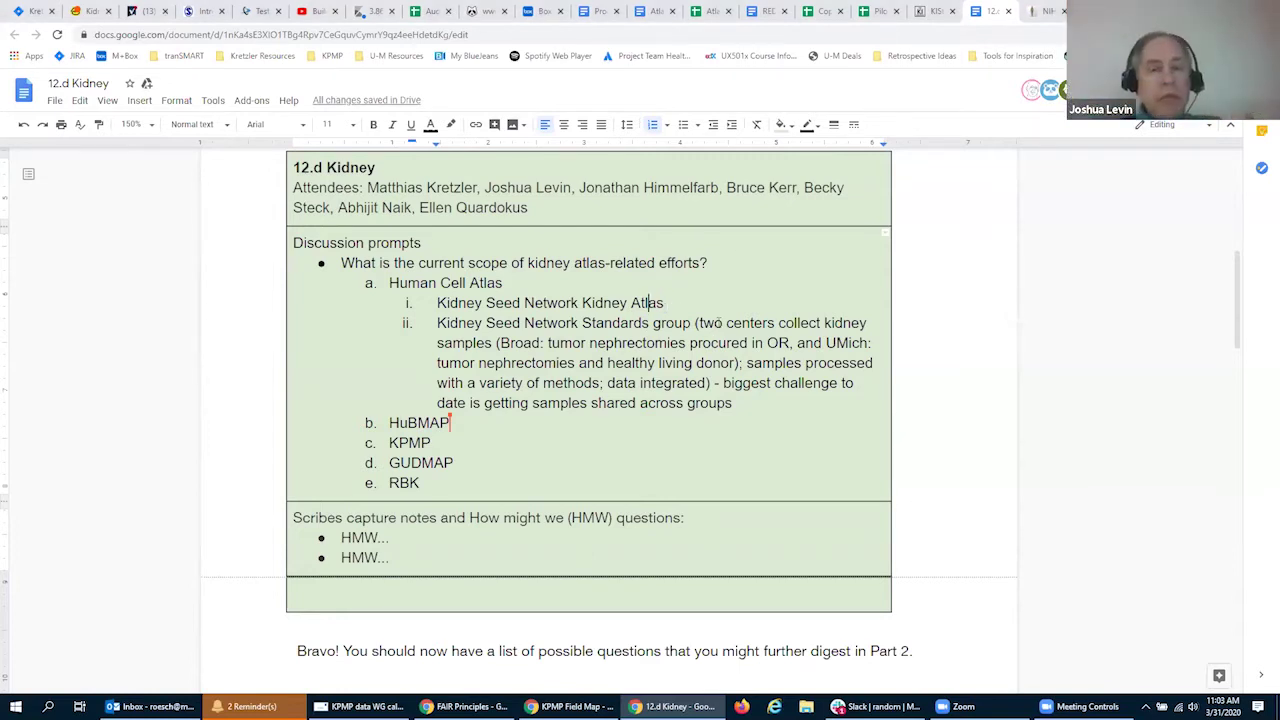
scroll(700, 318, down, 1)
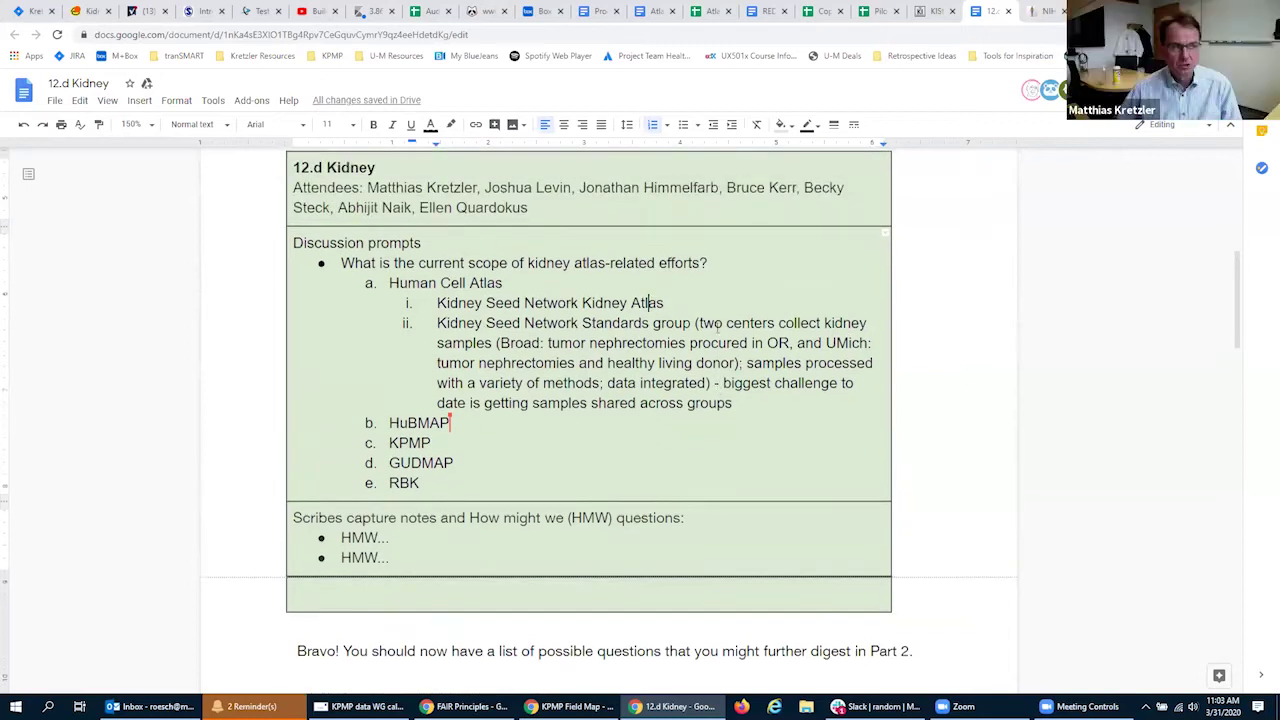
click(665, 304)
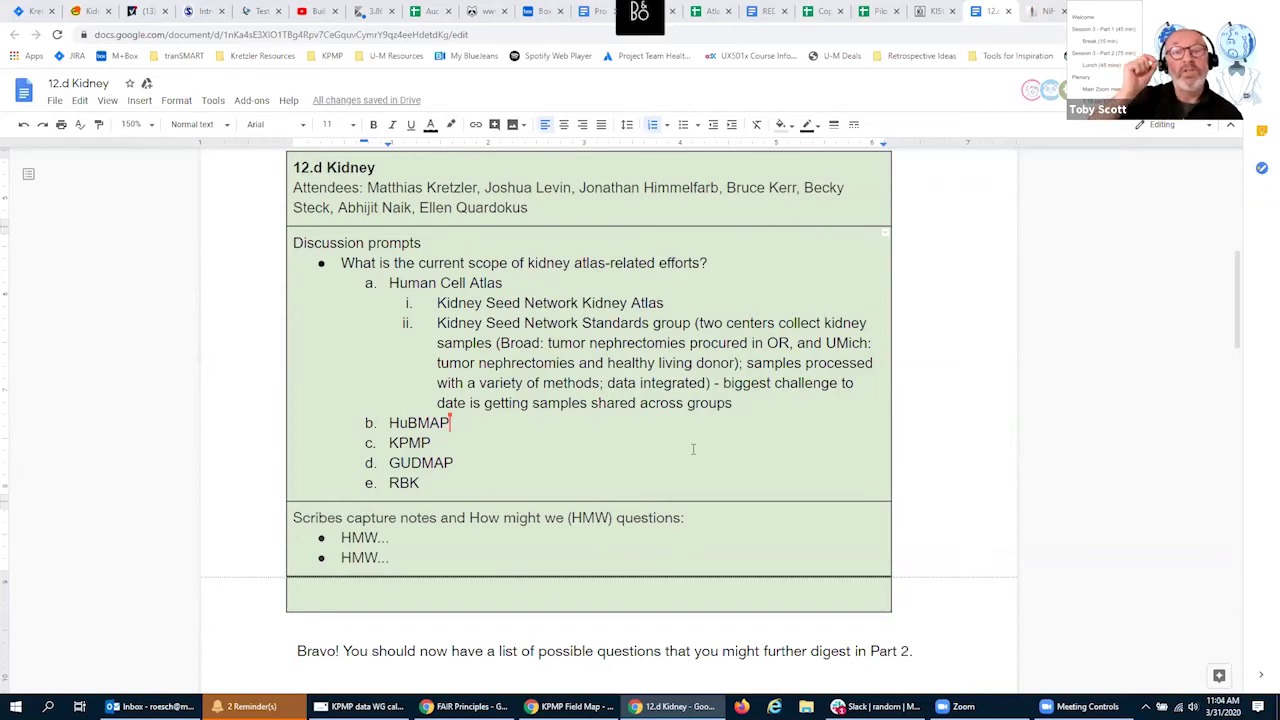
click(482, 30)
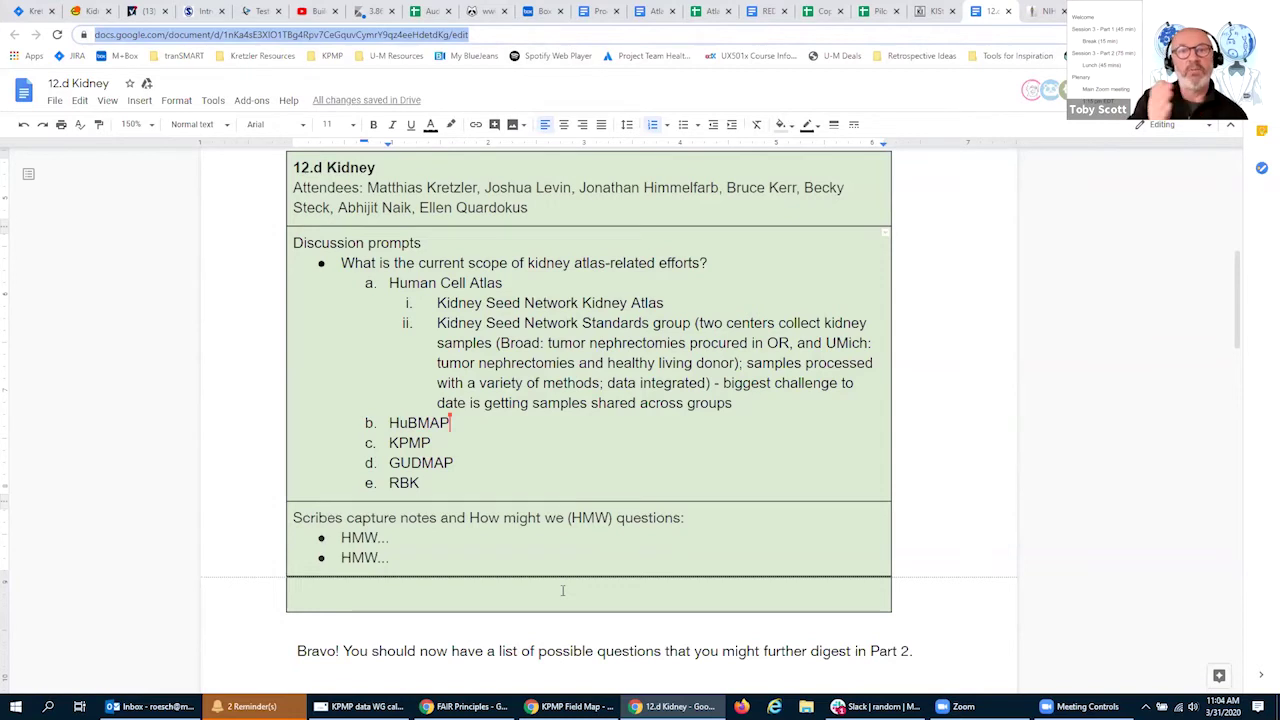
click(562, 591)
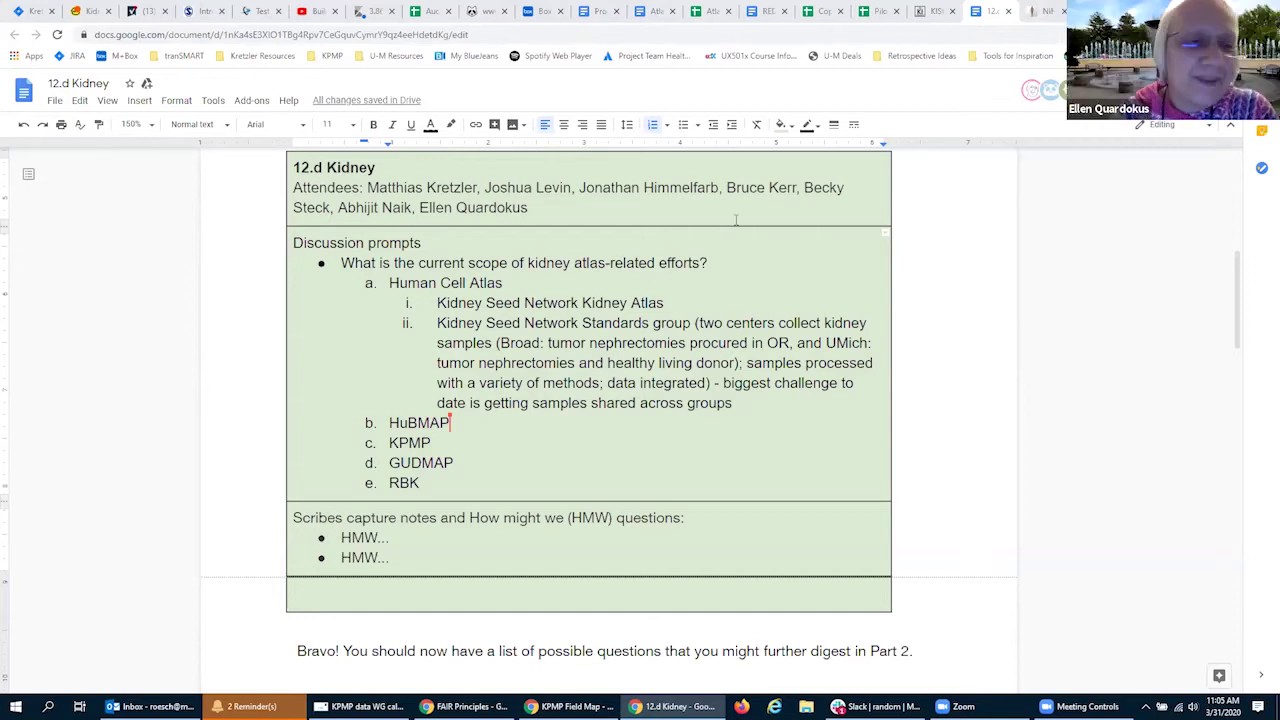
- Add another attendee's name and list HuBMAP's contacts at Vanderbilt and WashU
click(545, 214)
text(,)
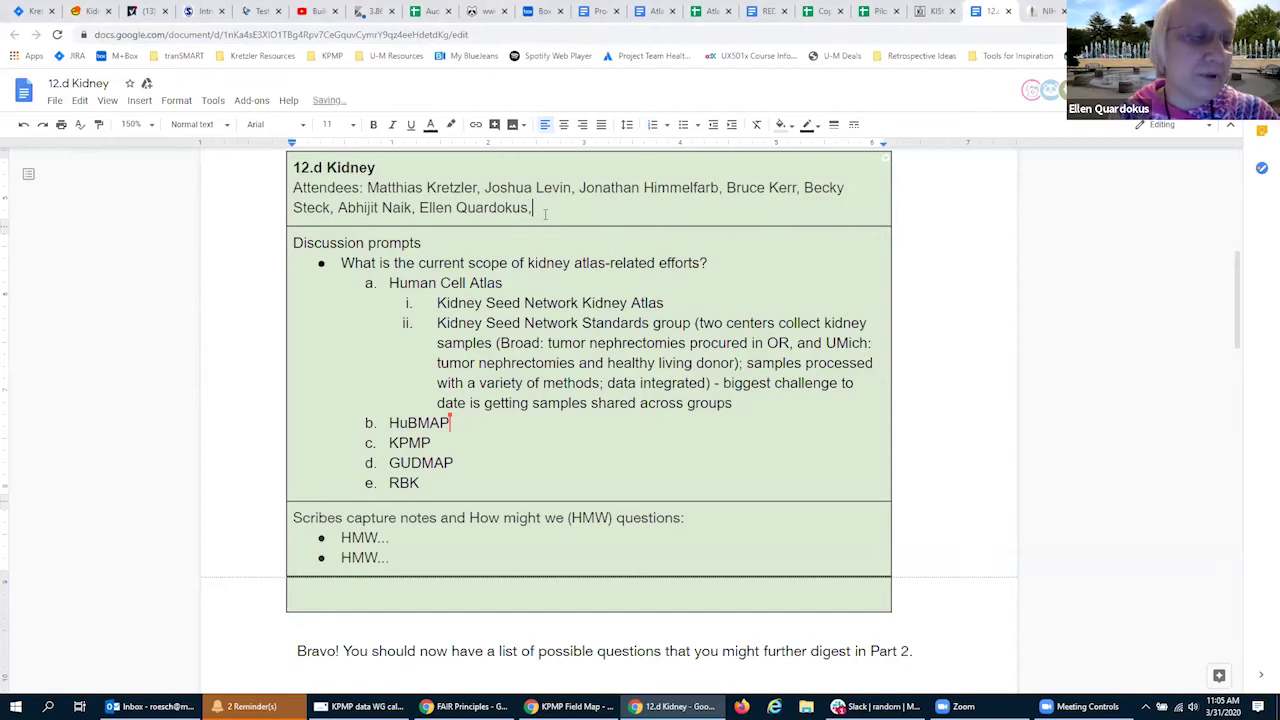
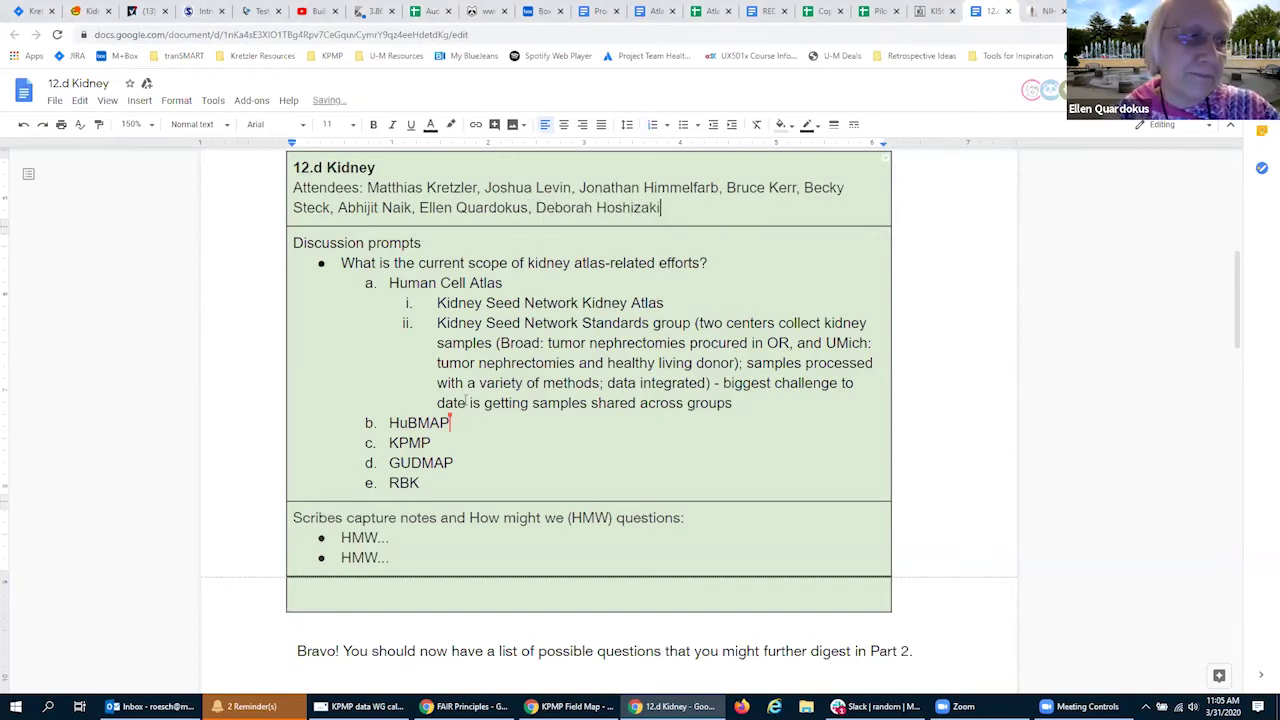
click(451, 423)
text(- )
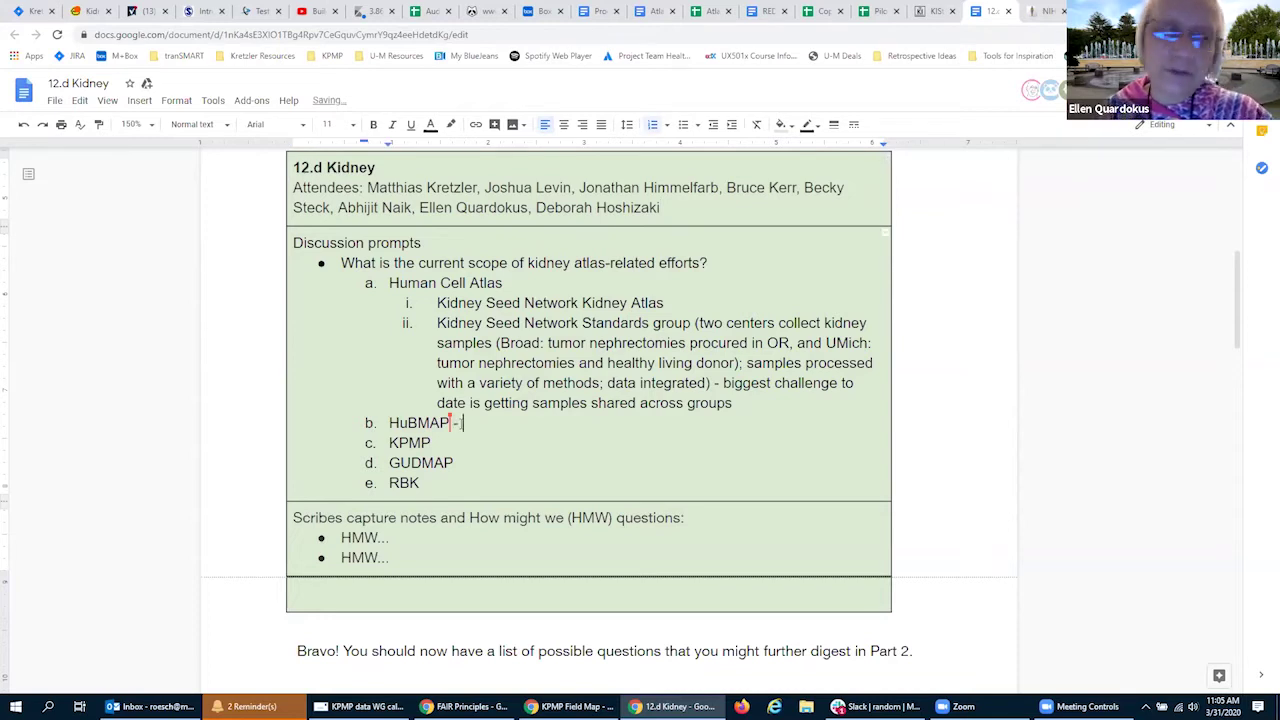
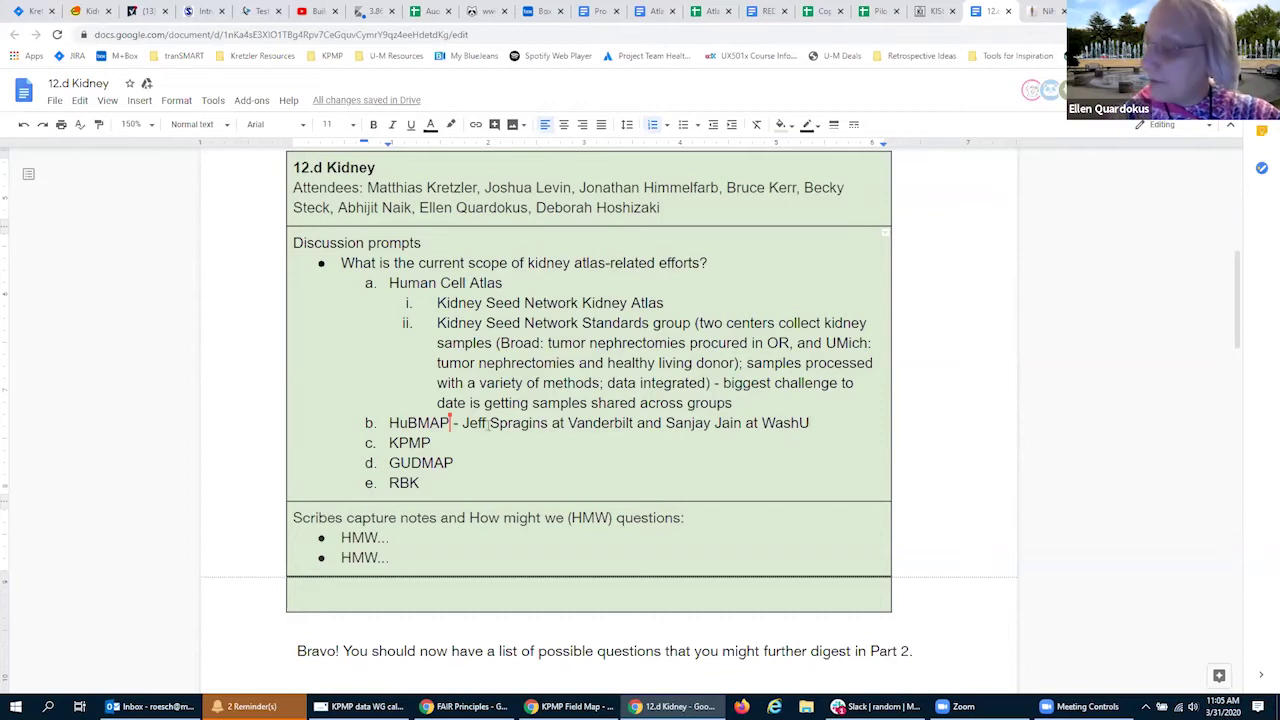
- Add '(imaging mass spec, lipidomics, metabolomics, proteomics, multiplexed IF), converting to CODEX' after Vanderbilt
click(458, 423)
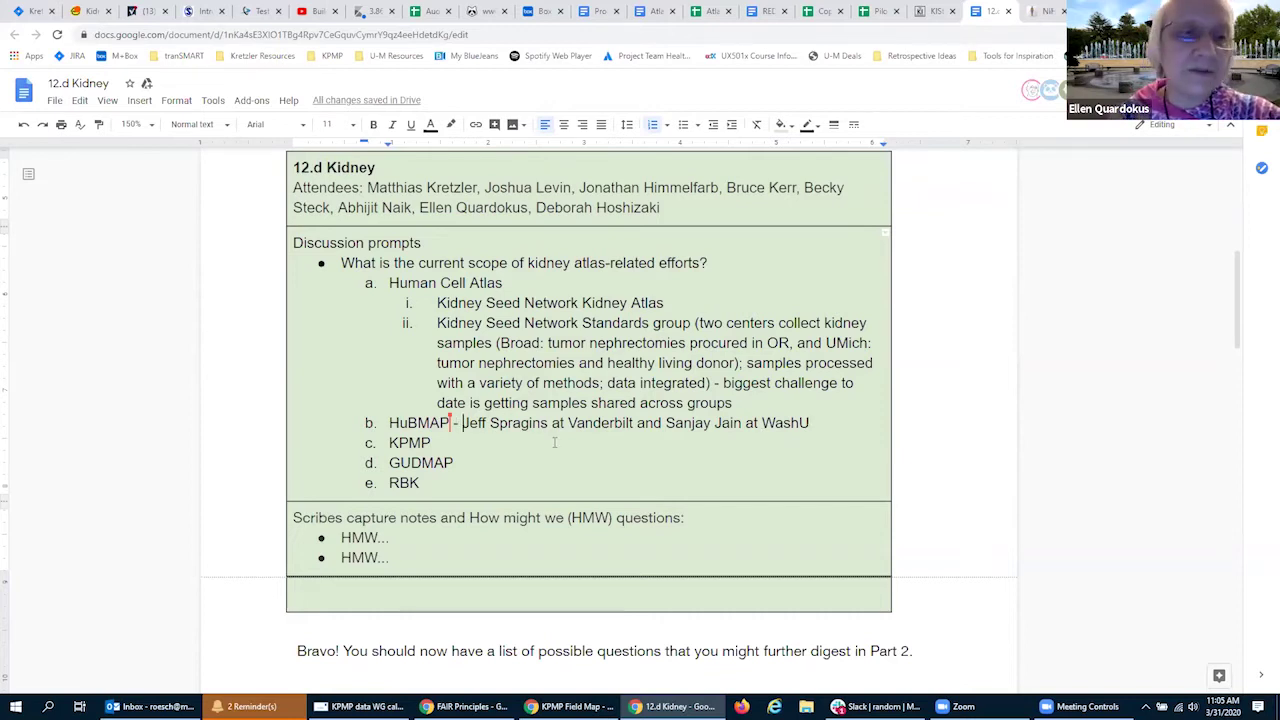
click(637, 423)
text((imagin)
text(g mass spe)
text(c))
key(BackSpace)
key(Left)
key(BackSpace)
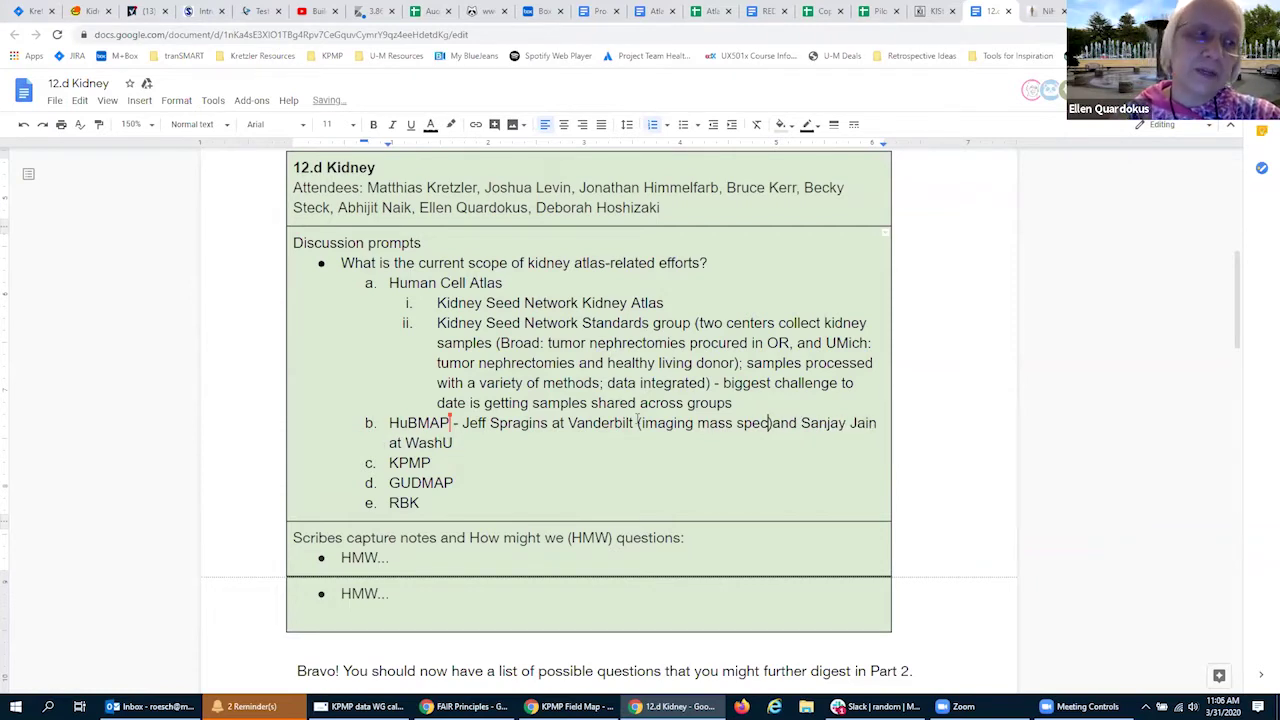
text(, lipidomics, metabo)
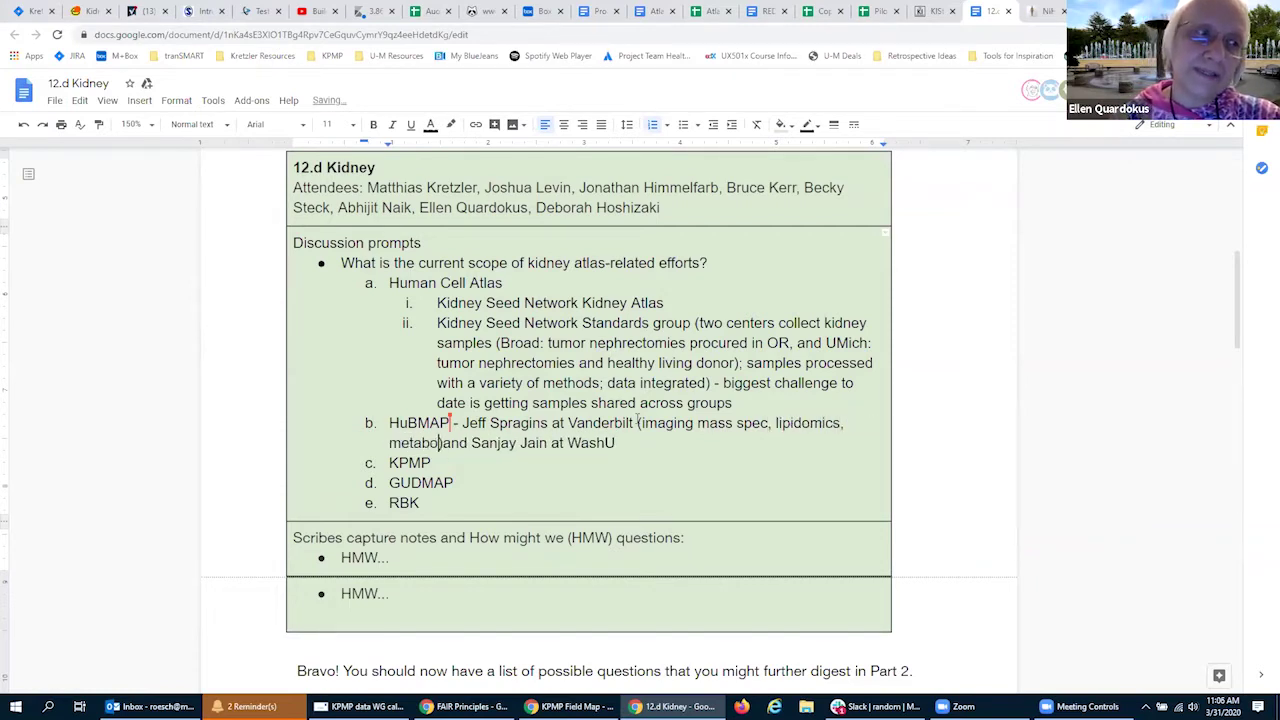
text(lomics, proteom)
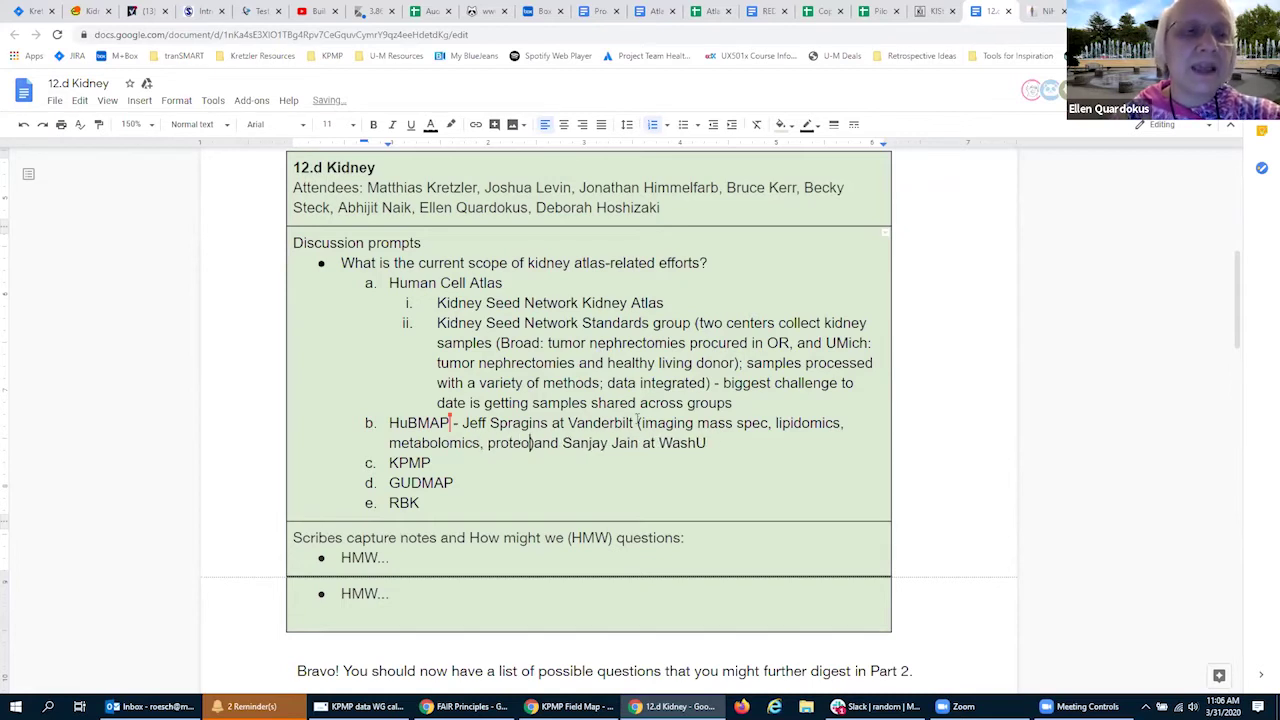
text(ics, multiple)
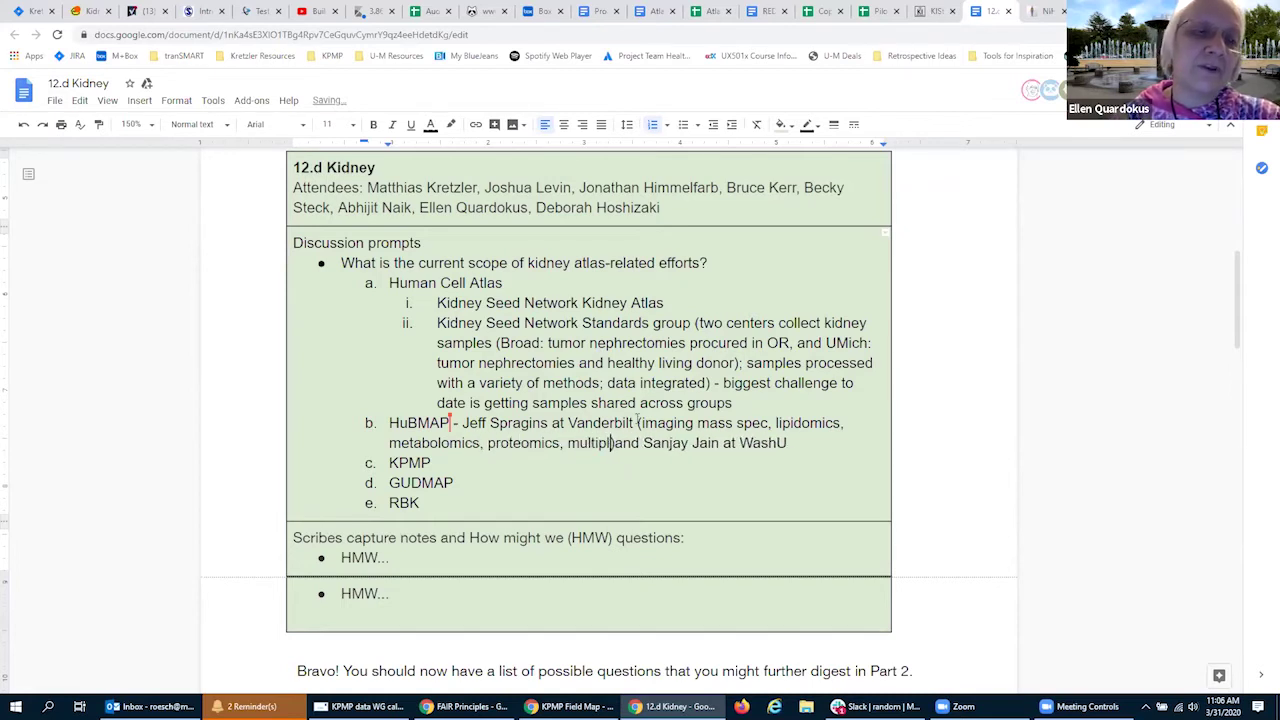
text(xed IF)
key(Right)
text(IF)
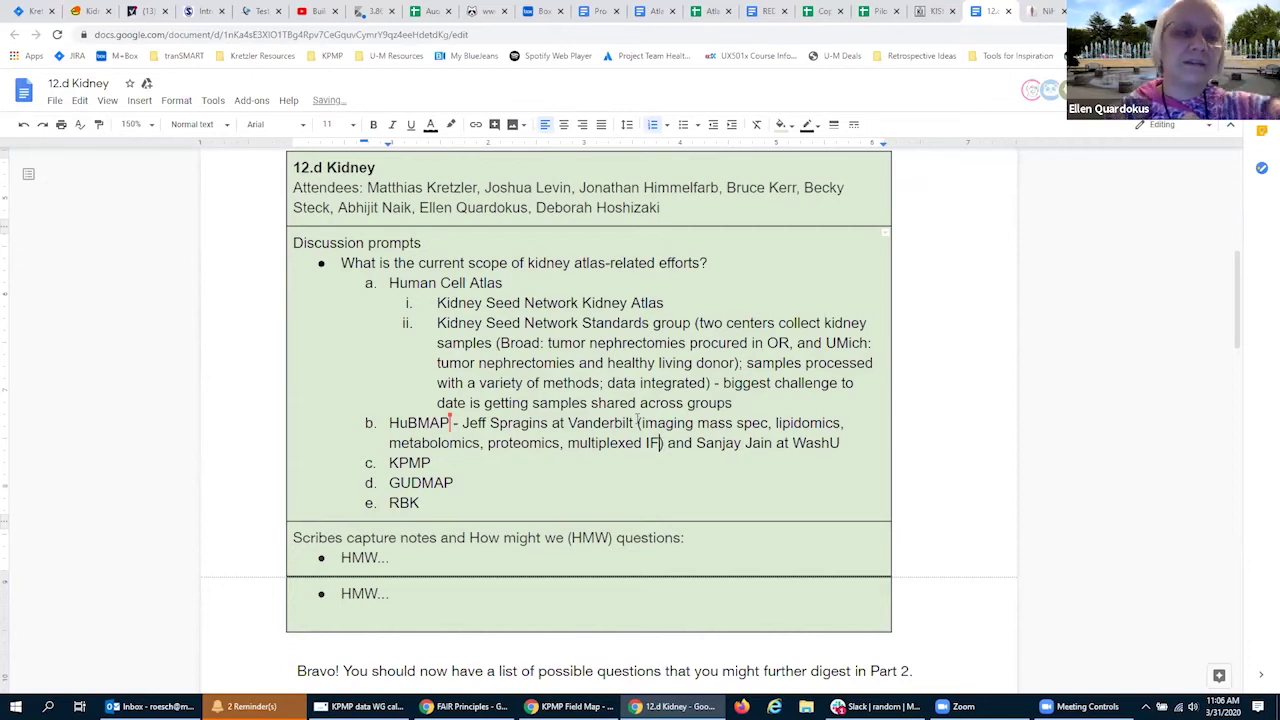
text(, converti)
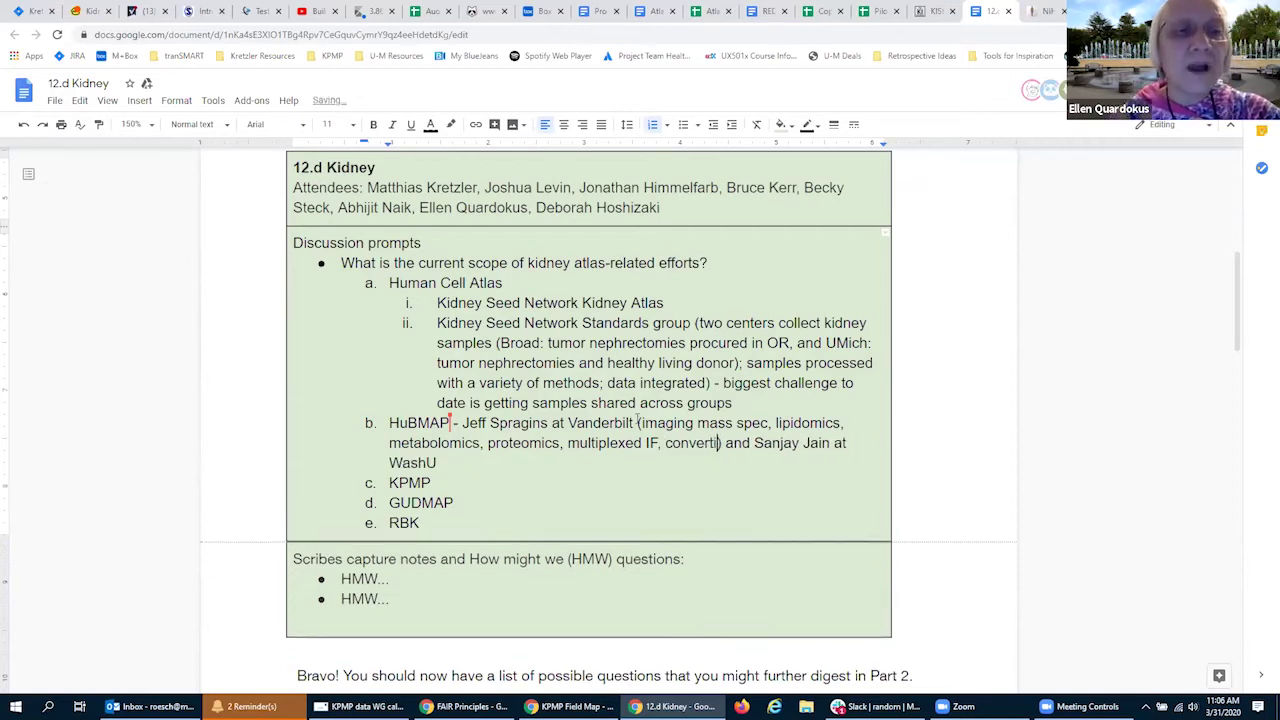
text(ng to CODEX)
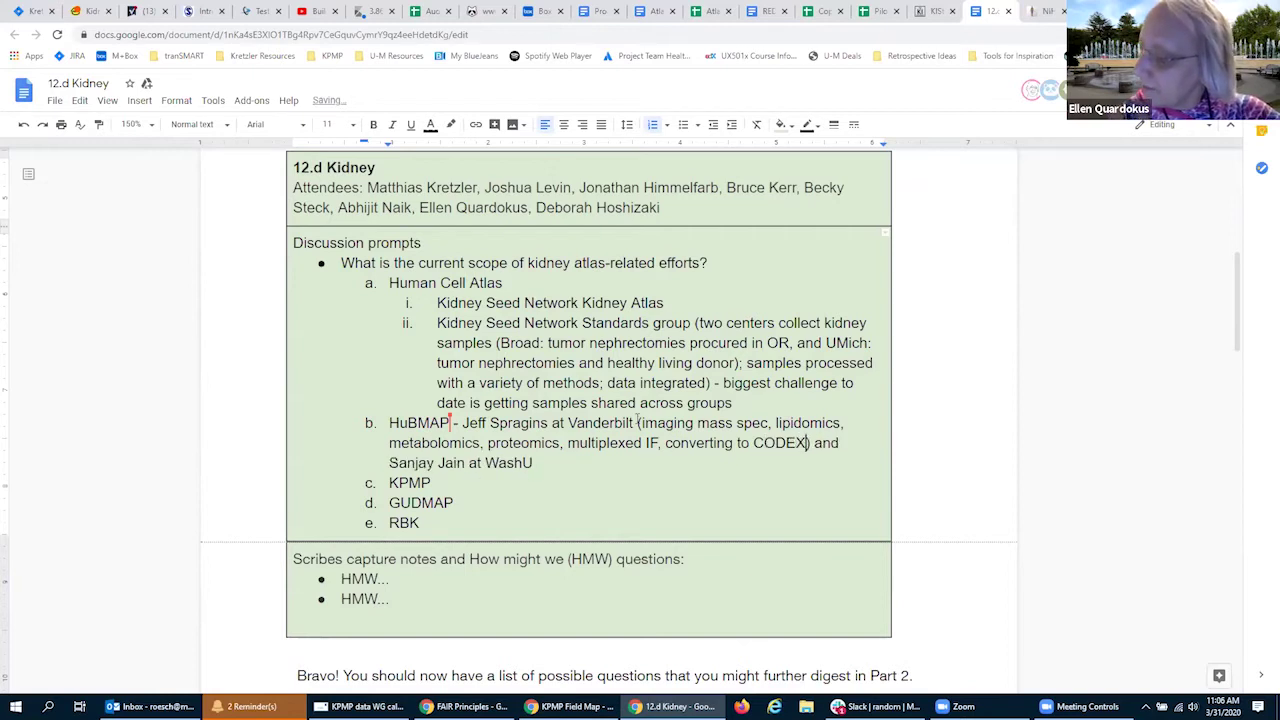
- Add '(single-cell/single-nucleus RNA-seq)' to the WashU entry
key(Down)
text((single-cell)
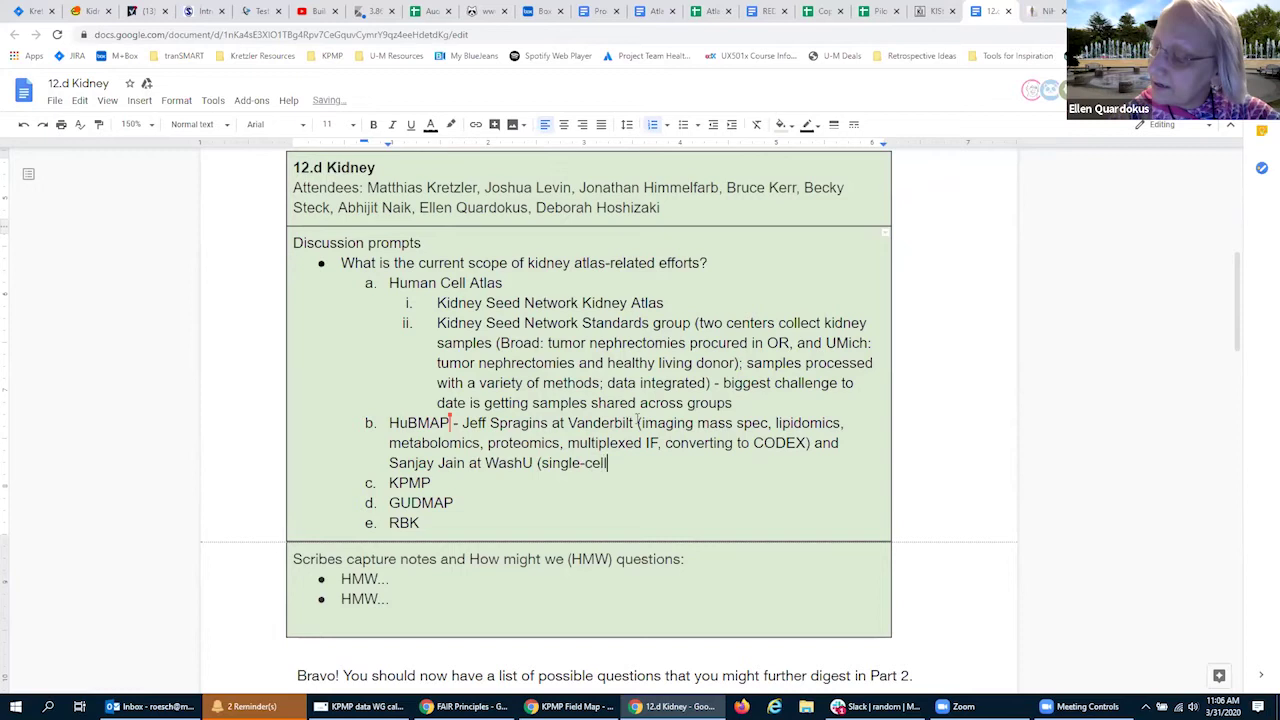
text(/single-nucleu)
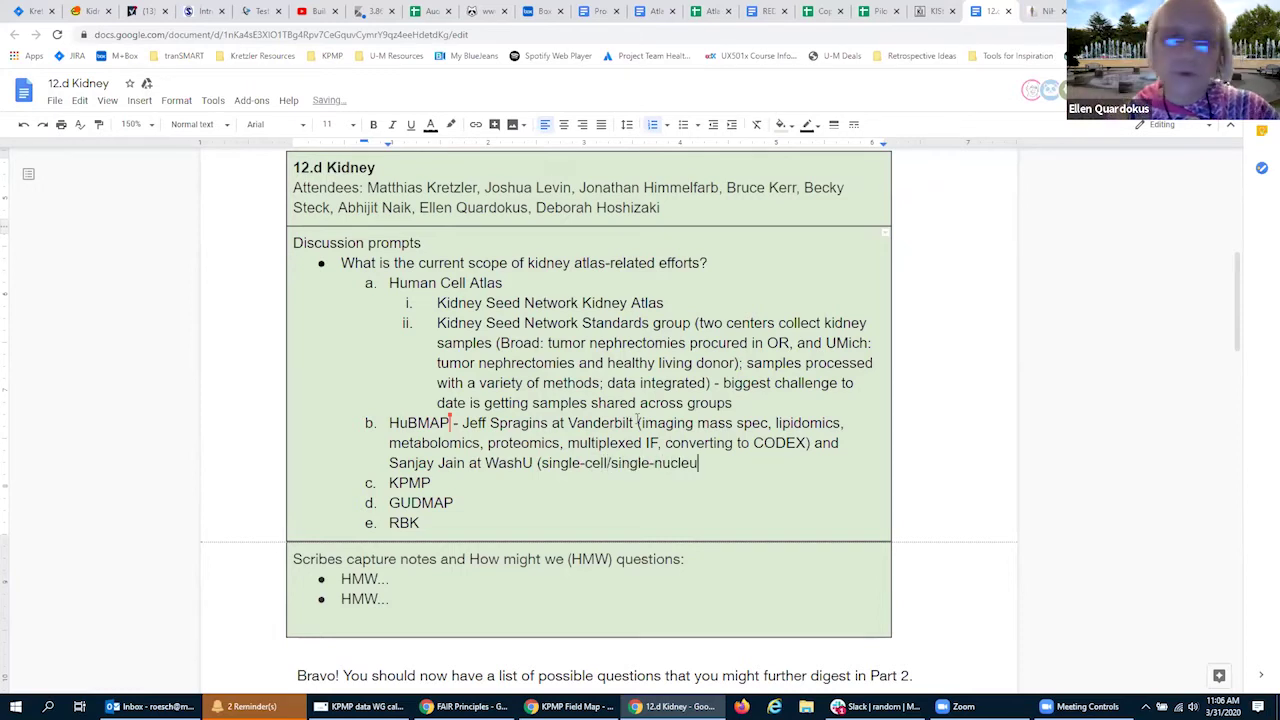
text(s RNA-seq))
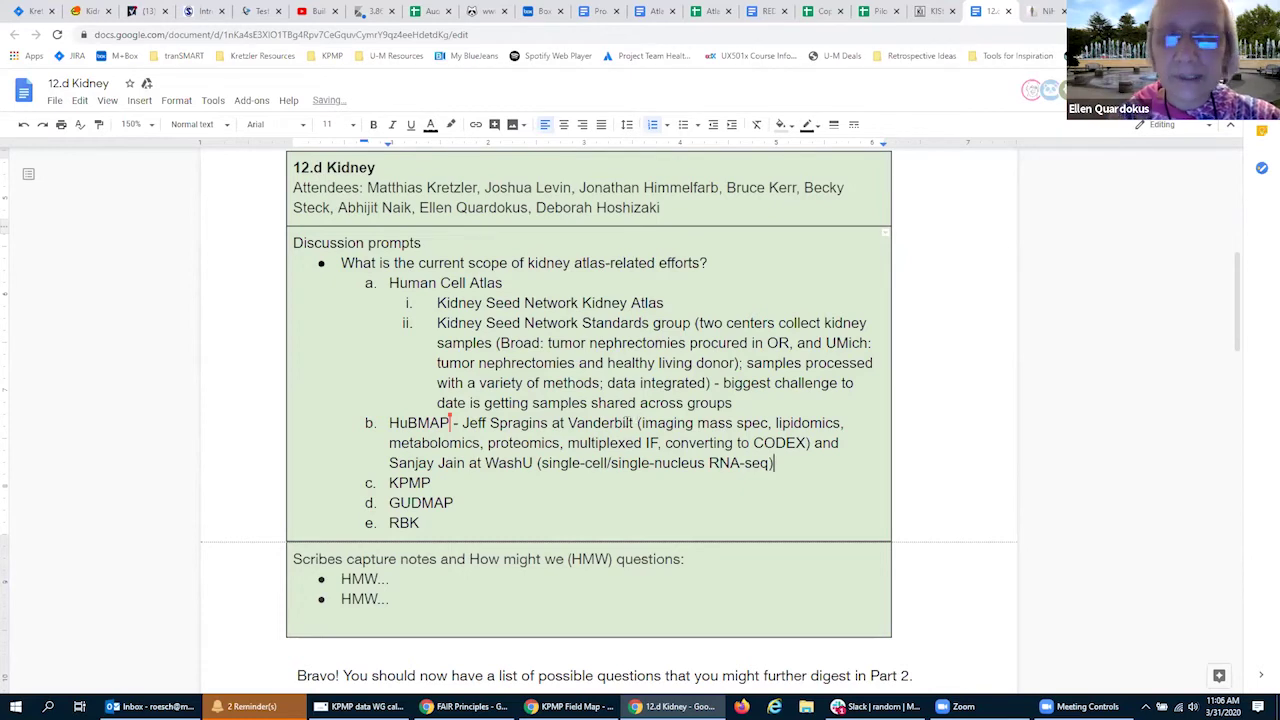
click(462, 422)
- Split the HuBMAP line so the Vanderbilt and WashU work become indented sub-items i and ii
key(BackSpace)
key(BackSpace)
key(BackSpace)
key(Return)
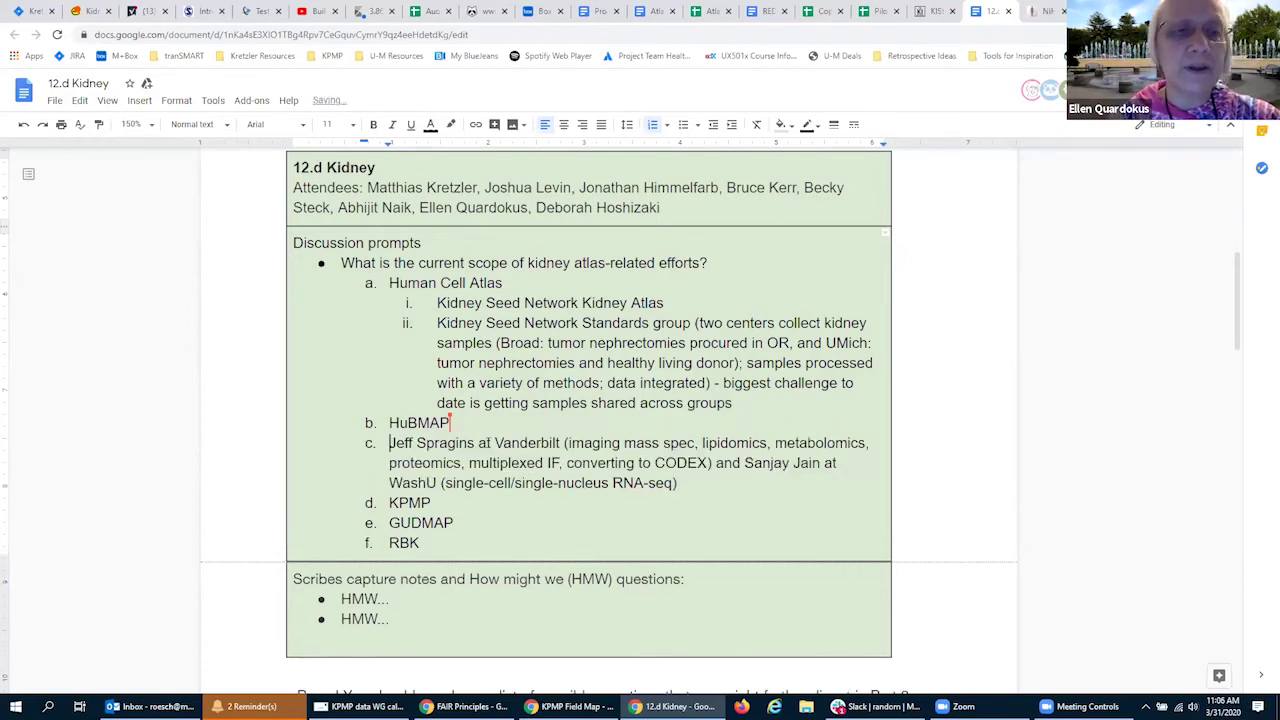
key(Tab)
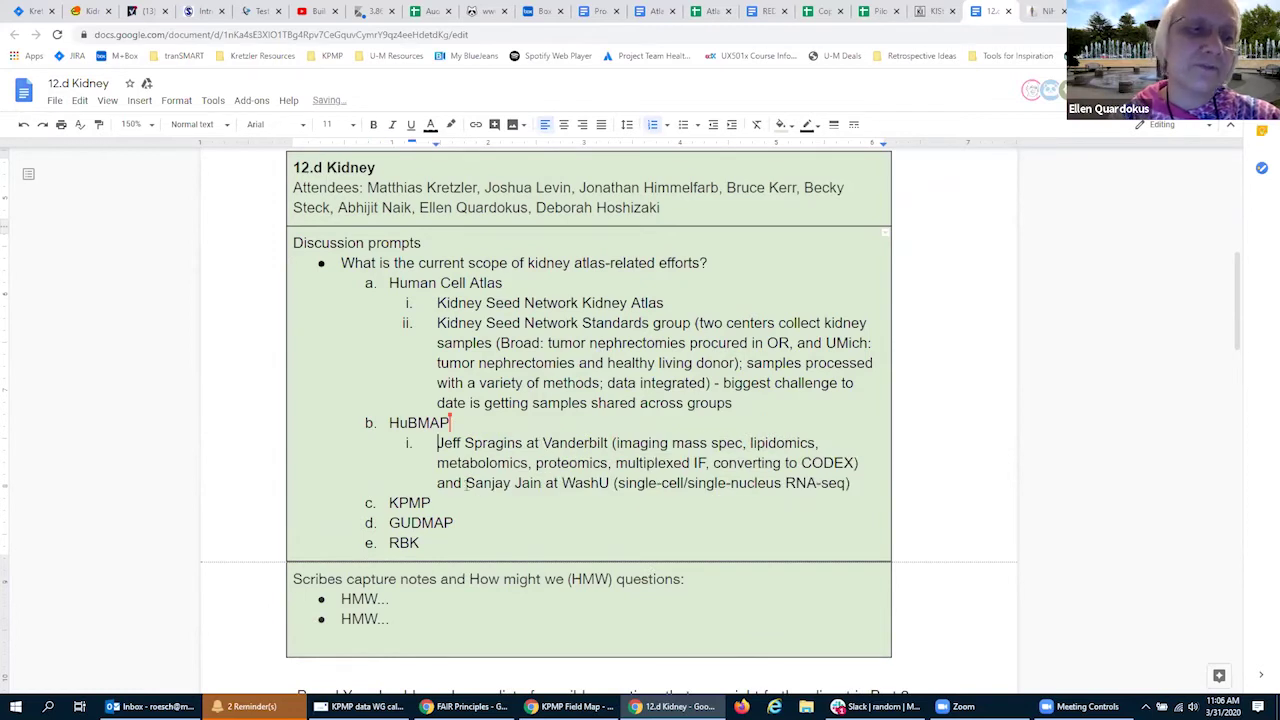
click(466, 483)
key(BackSpace)
key(BackSpace)
key(BackSpace)
key(BackSpace)
key(BackSpace)
key(Return)
key(Left)
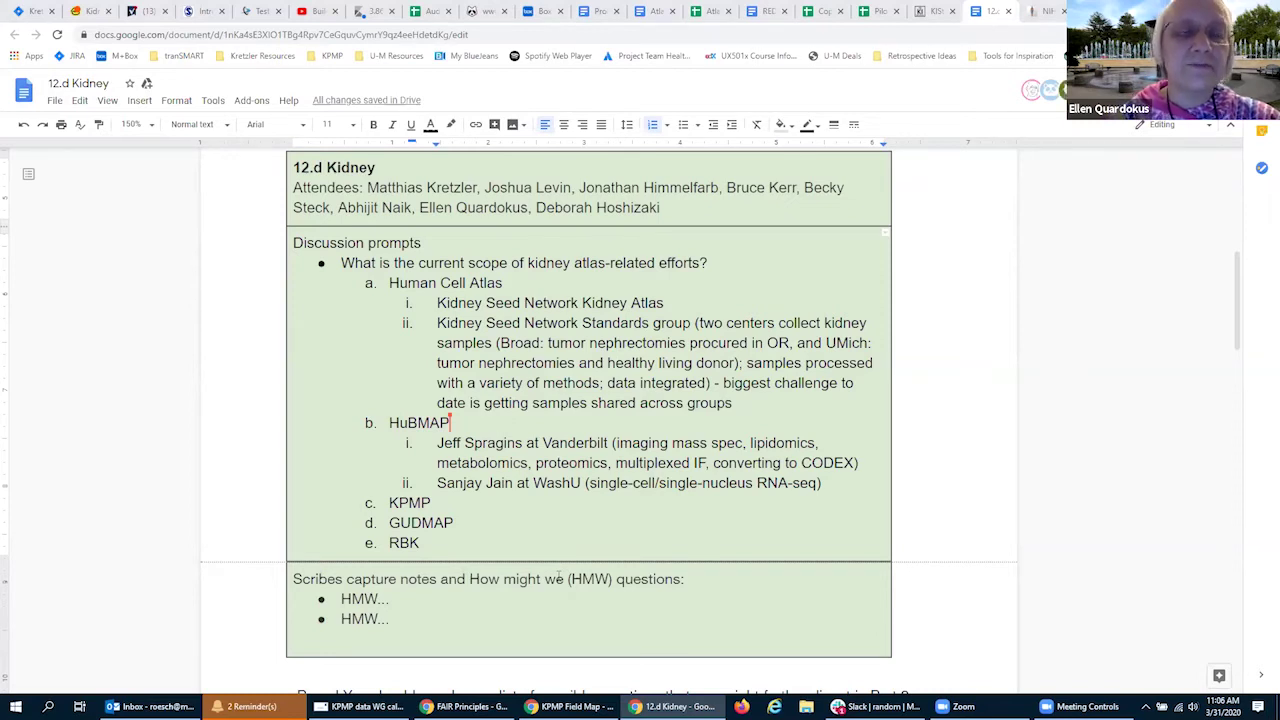
- Add another attendee's name and start an empty sub-item iii after the RNA-seq entry
click(678, 208)
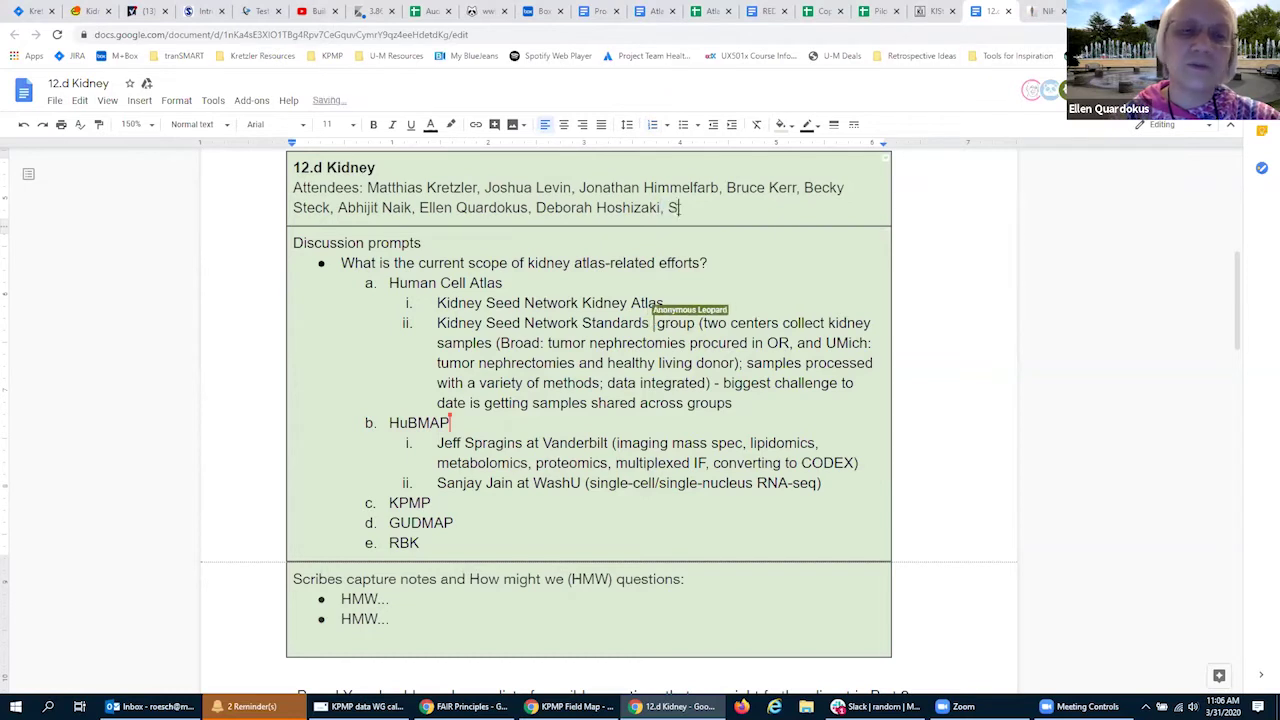
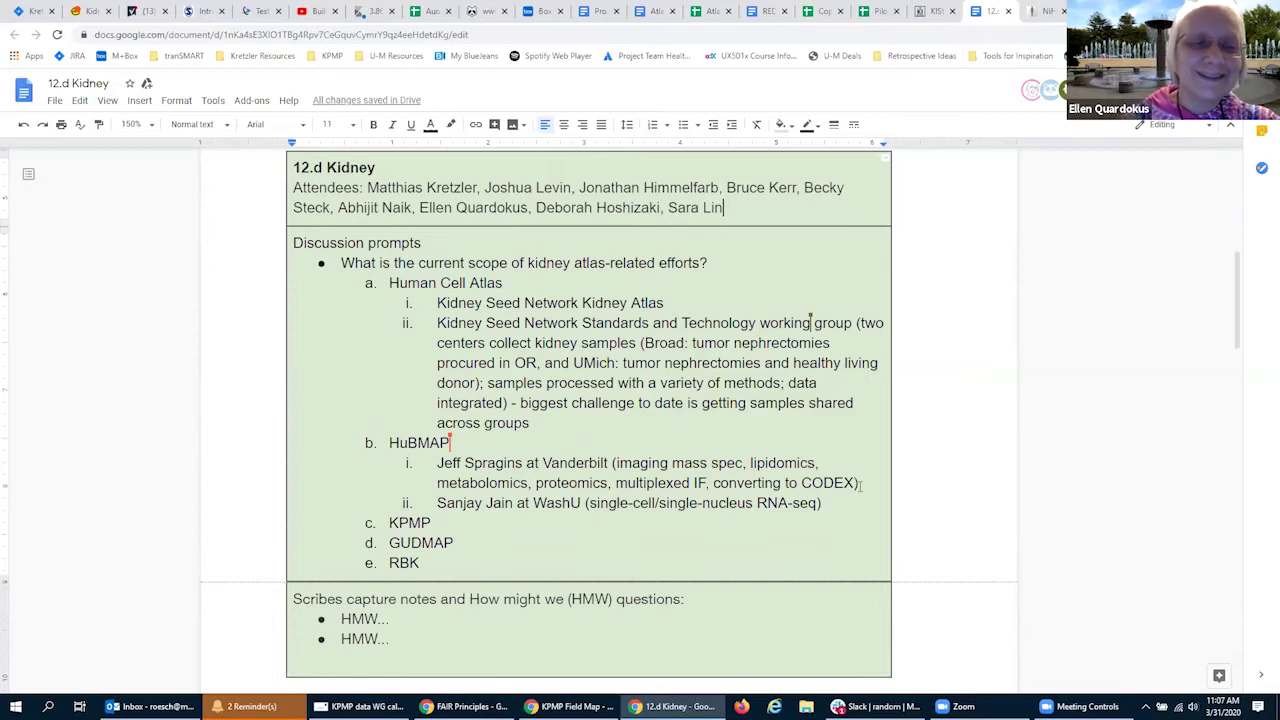
click(824, 503)
key(Return)
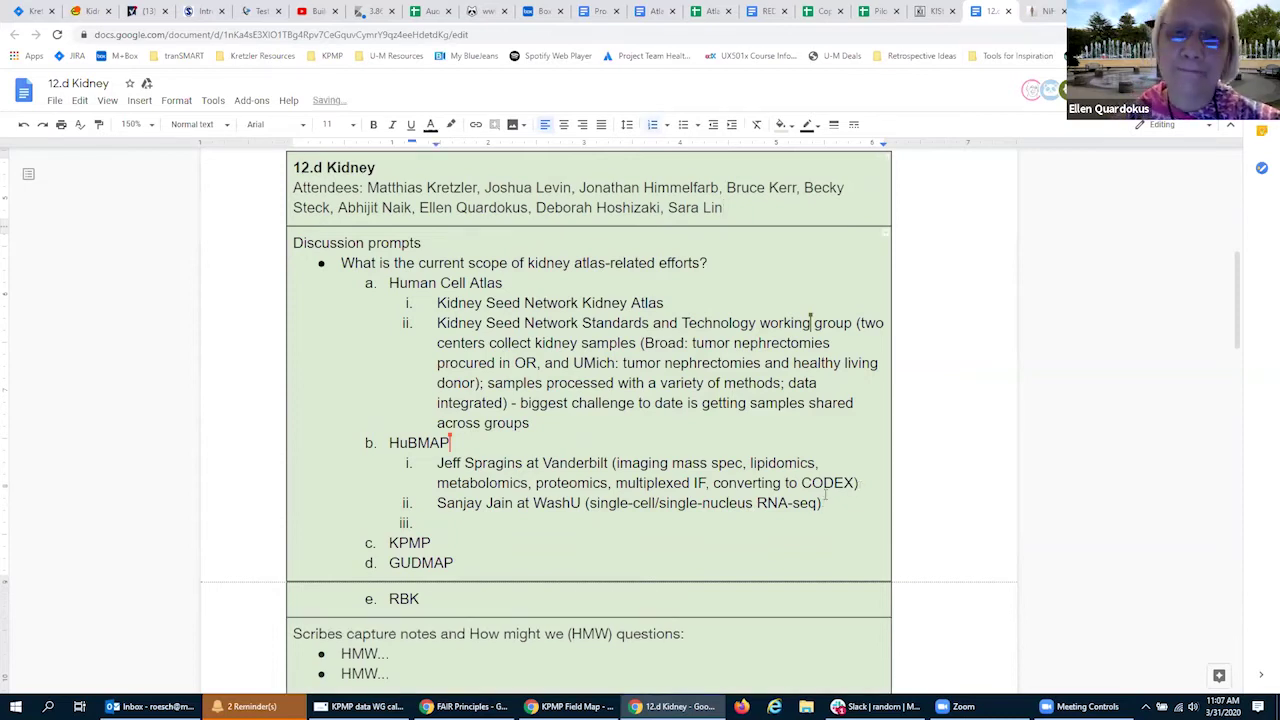
scroll(824, 500, down, 1)
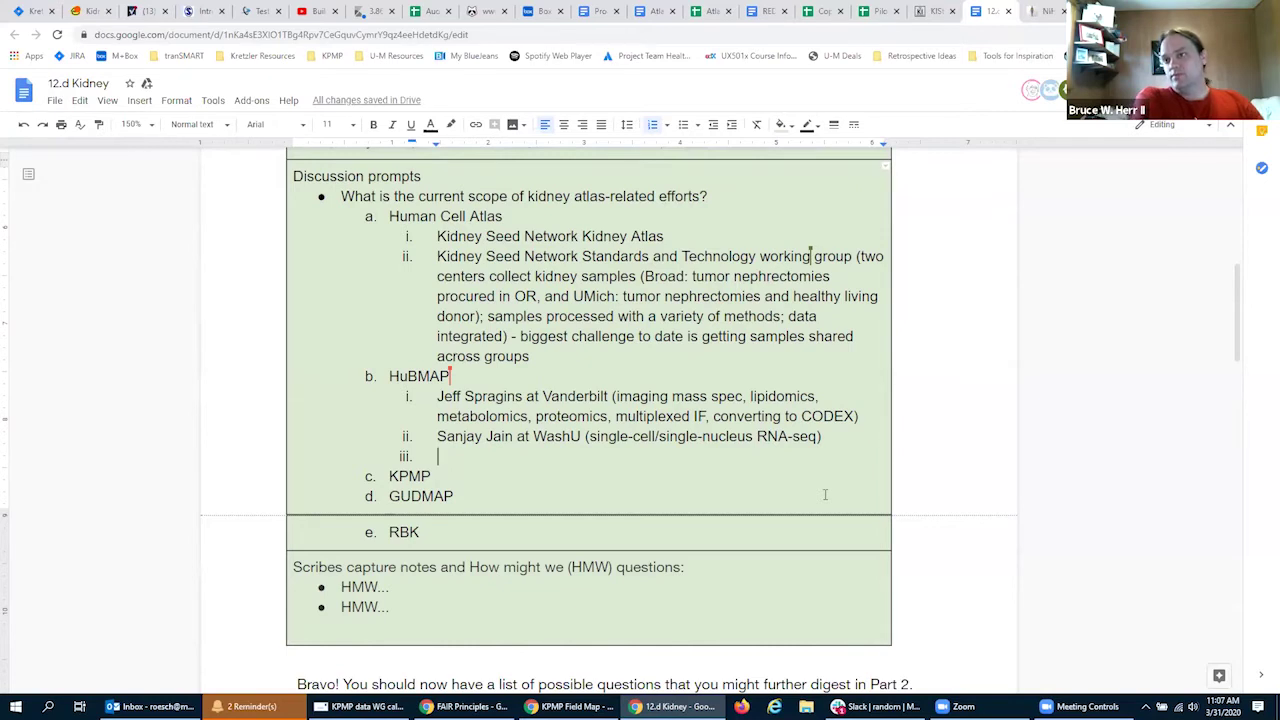
- Type 'Common Coordinate Framework (CCF) - done 25 organs; also working with KPMP via Glue Grant...' as sub-item iii
text(CCF)
key(BackSpace)
key(BackSpace)
key(BackSpace)
text(ommon Coordinate Framework (CCF) - )
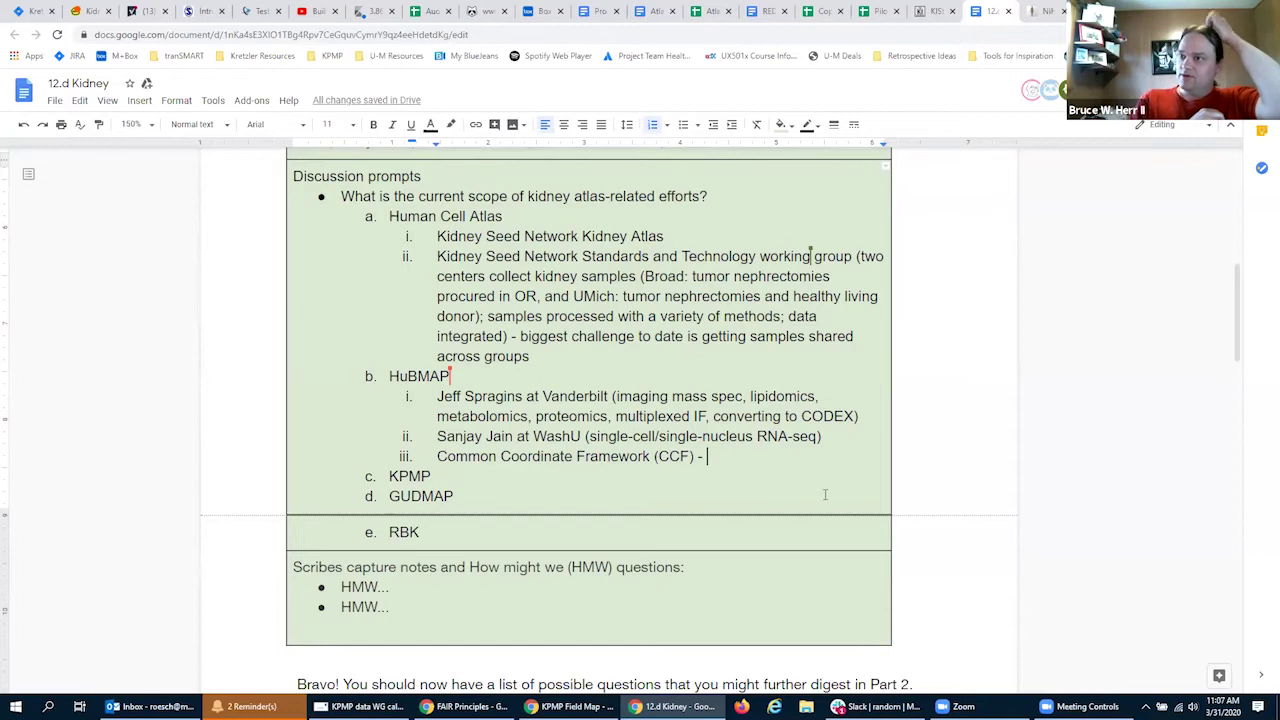
text(c)
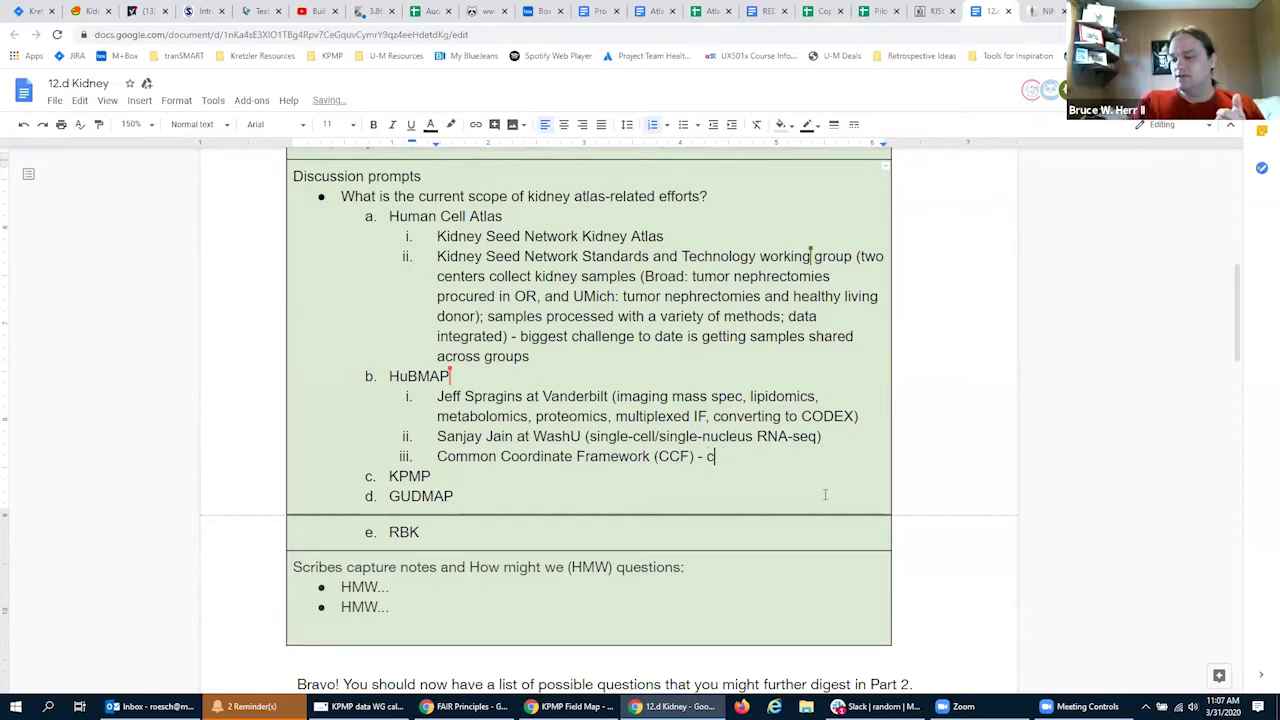
key(BackSpace)
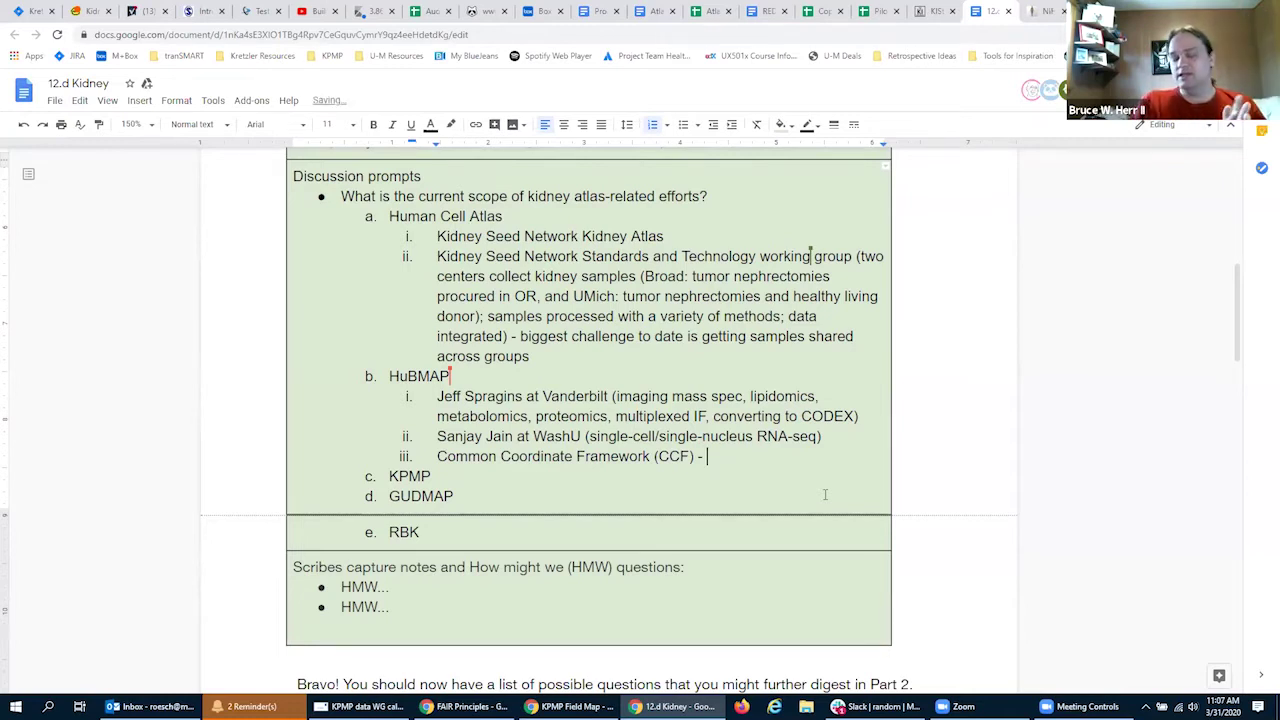
text(done 25 organ)
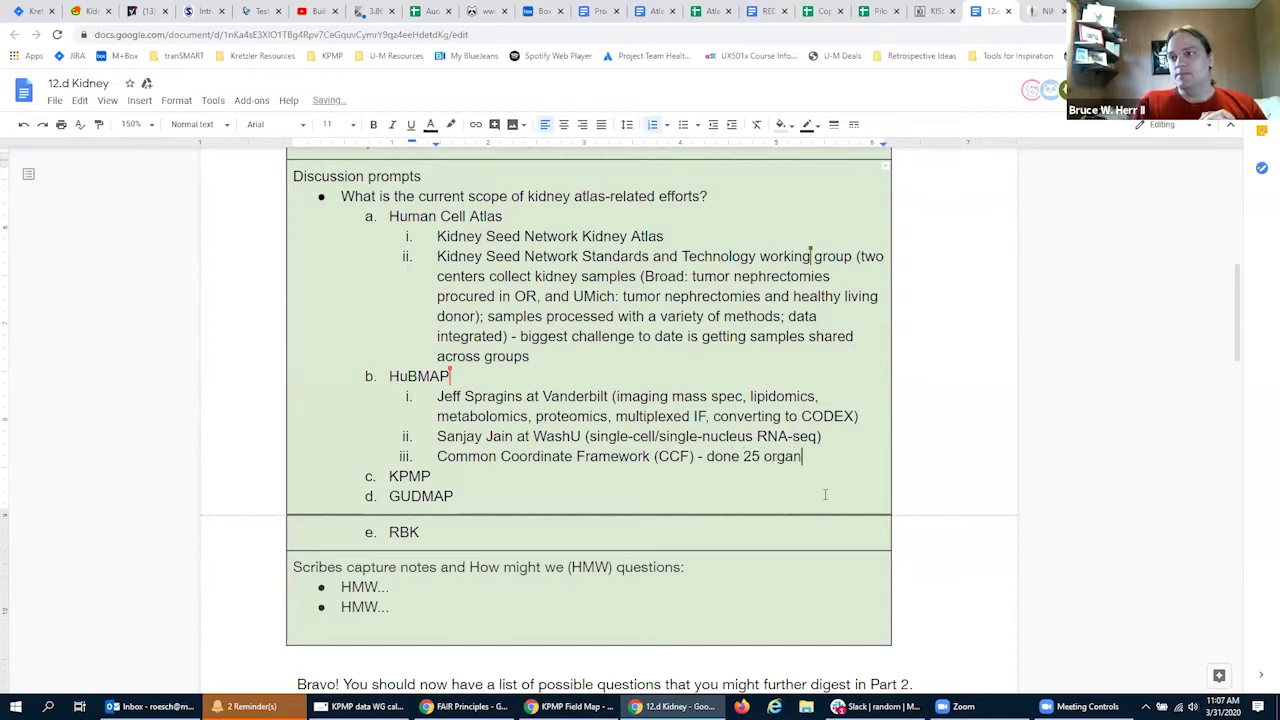
text(s)
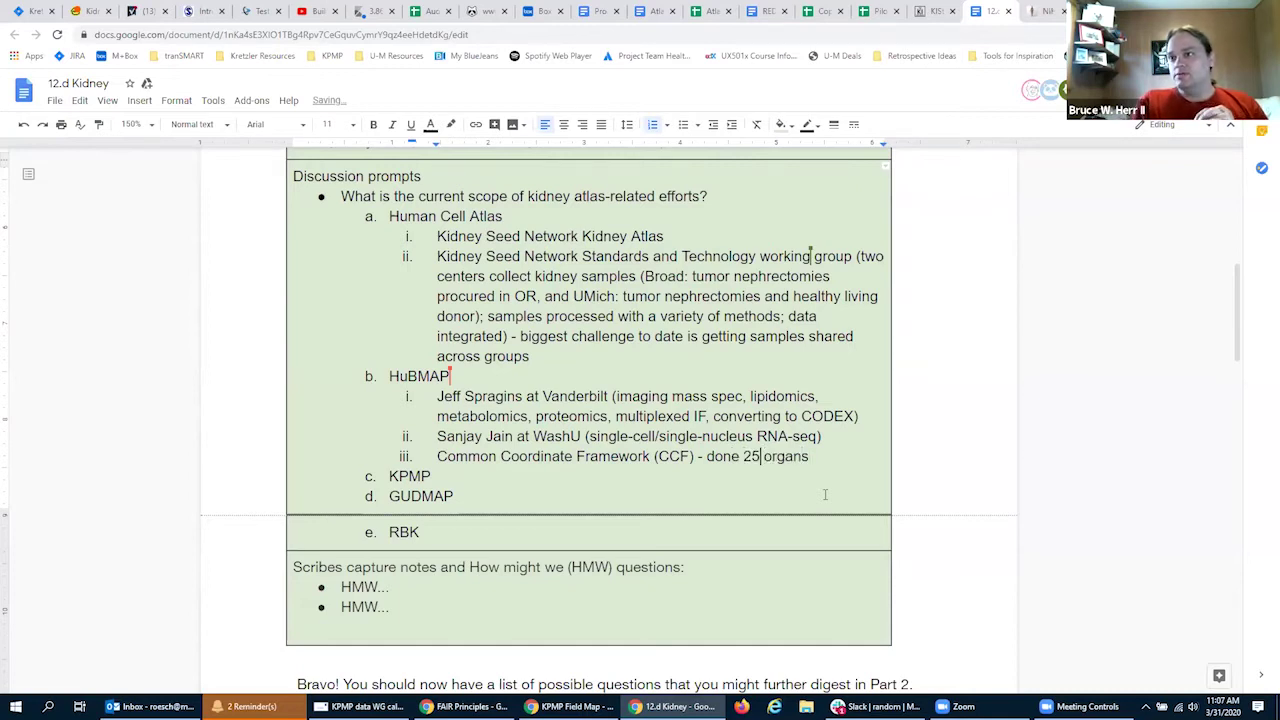
text(?)
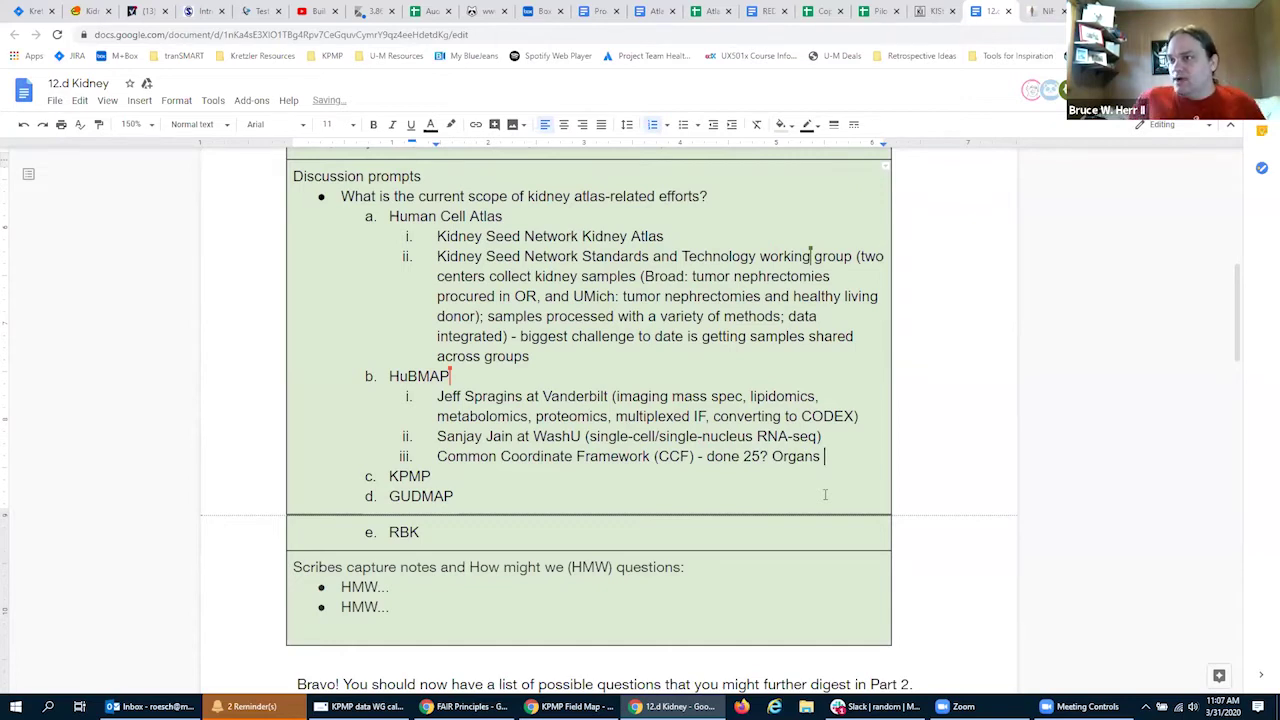
key(BackSpace)
key(BackSpace)
key(BackSpace)
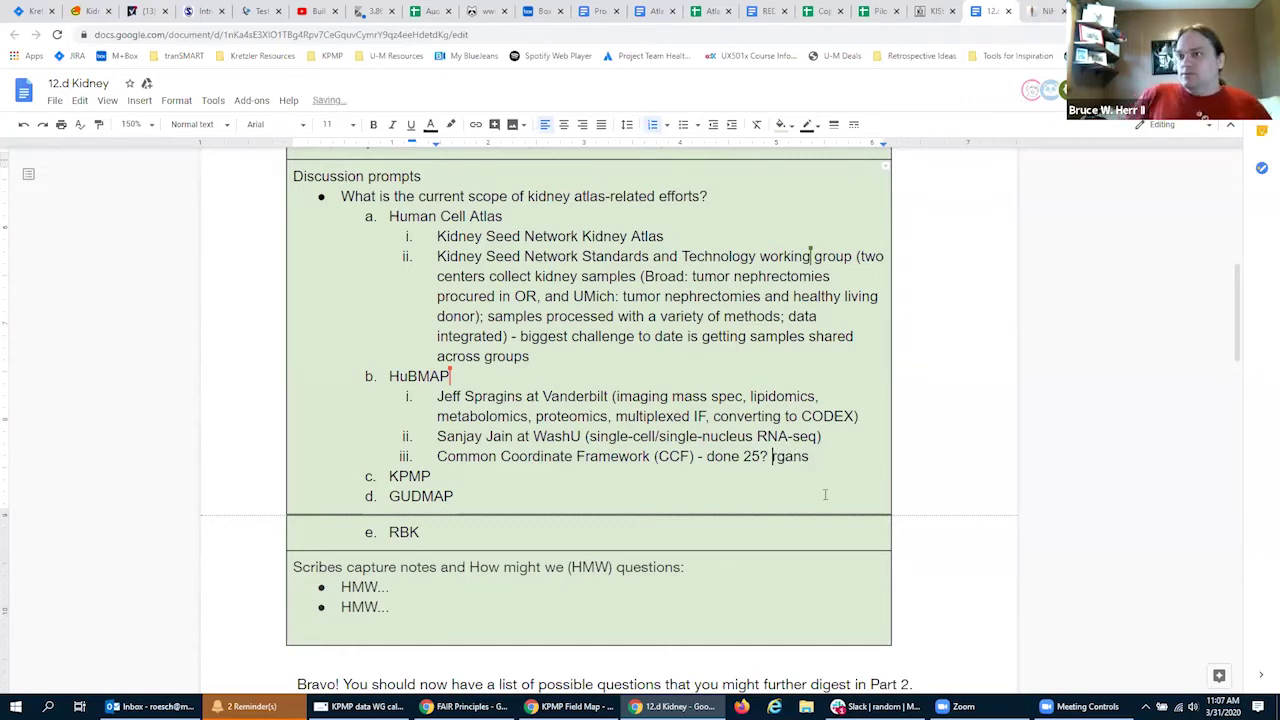
text(o)
key(End)
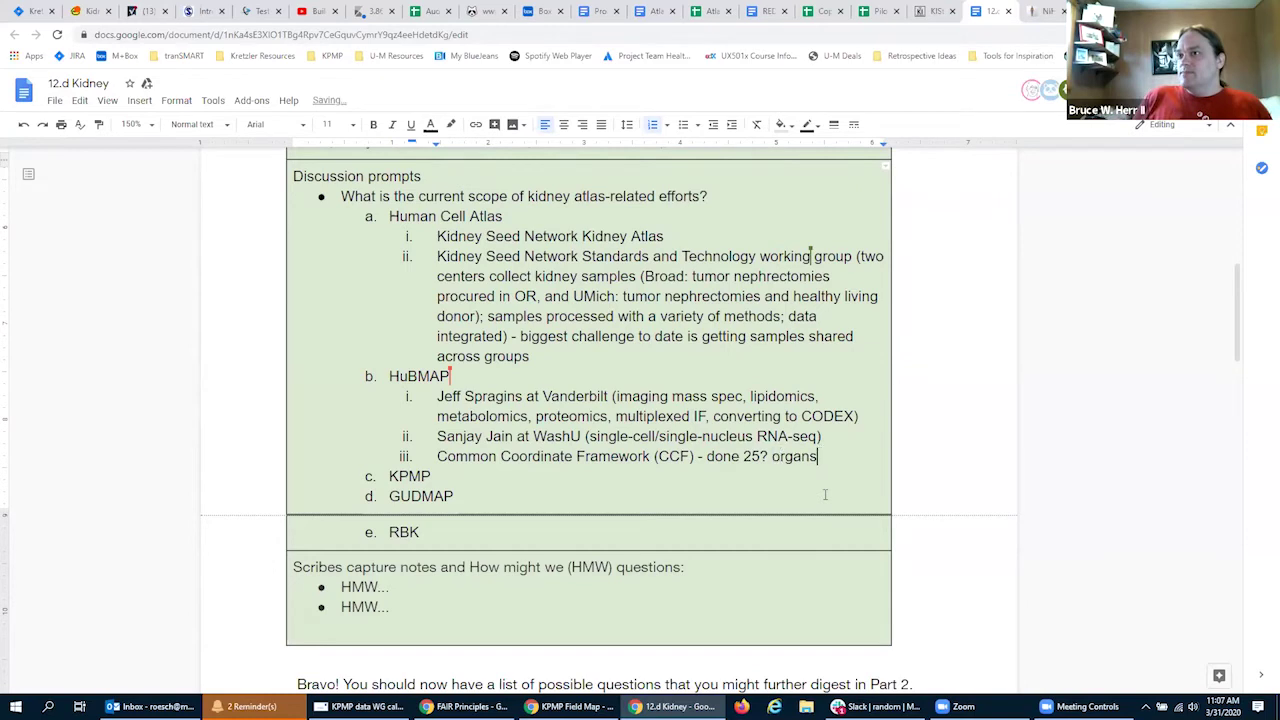
text(; also )
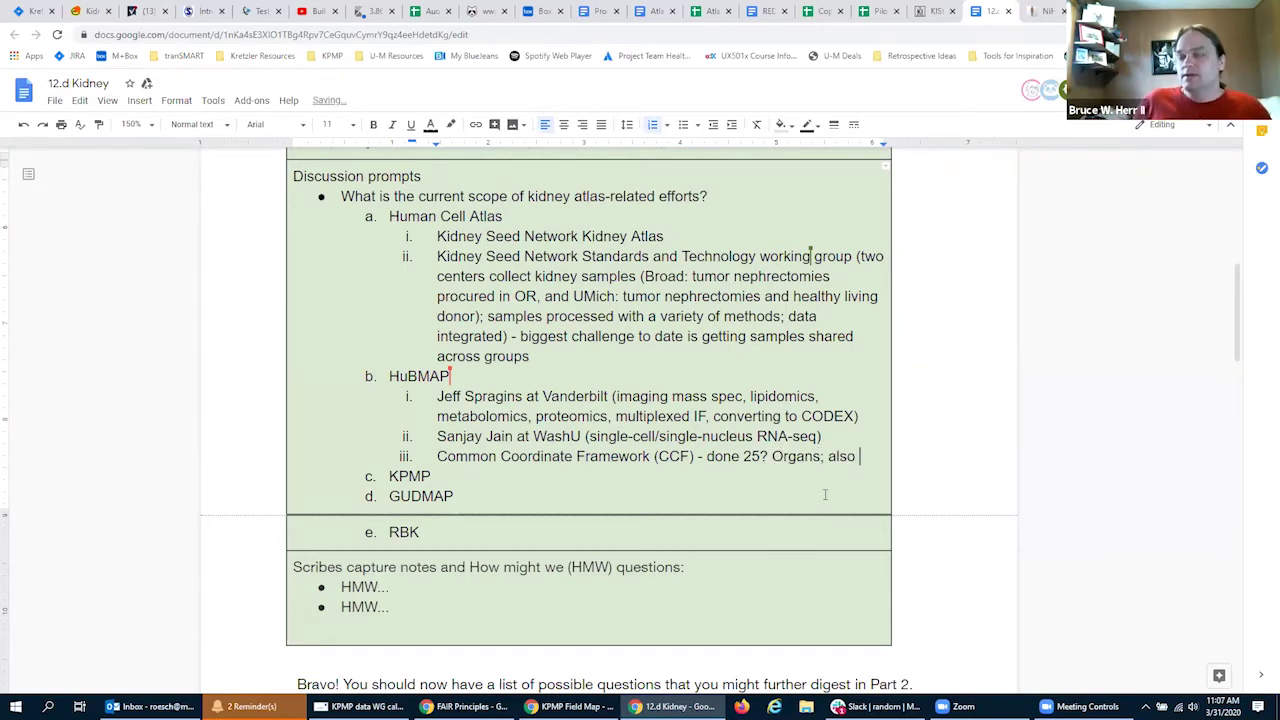
text(w)
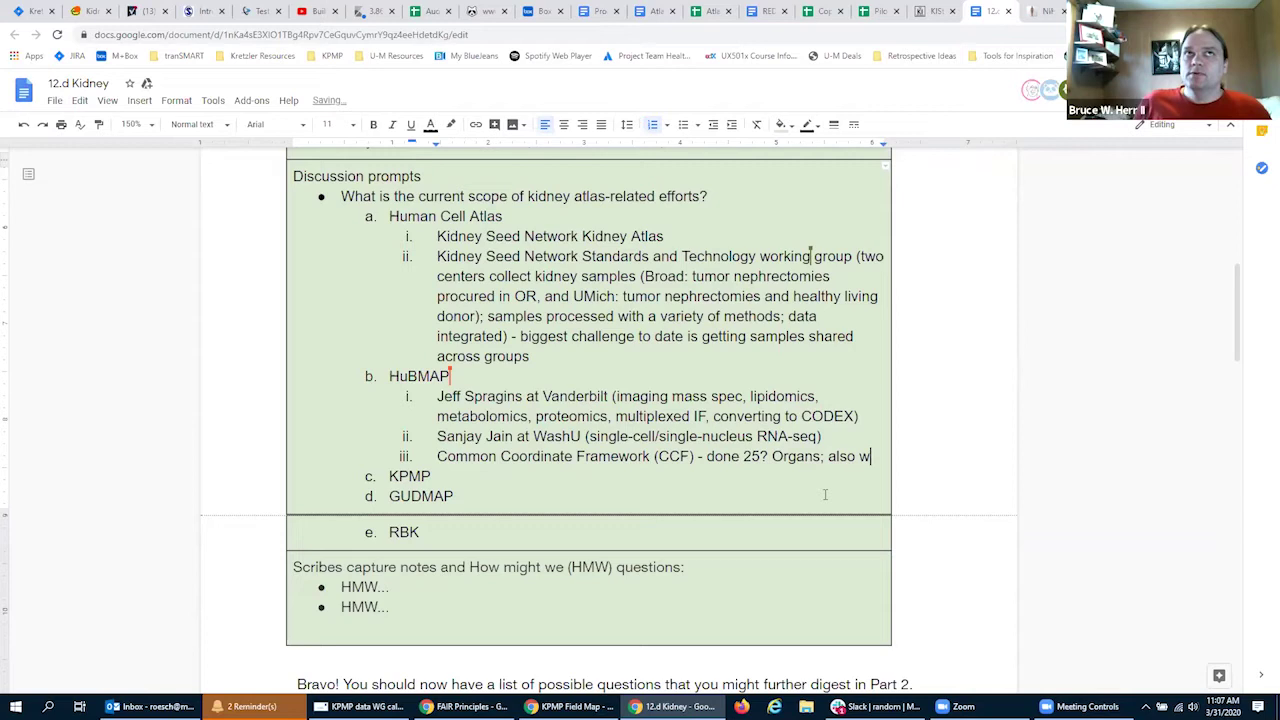
text(orking with KPMP via GlueG)
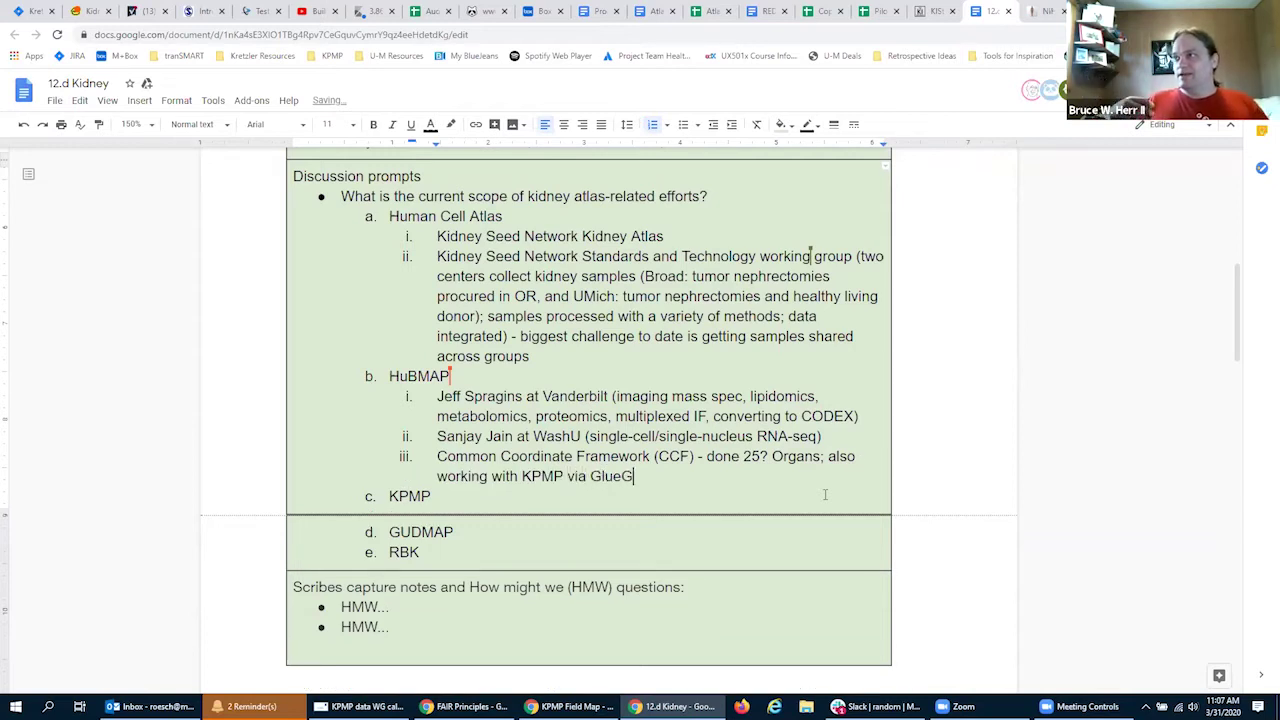
key(BackSpace)
text(Grant to do the )
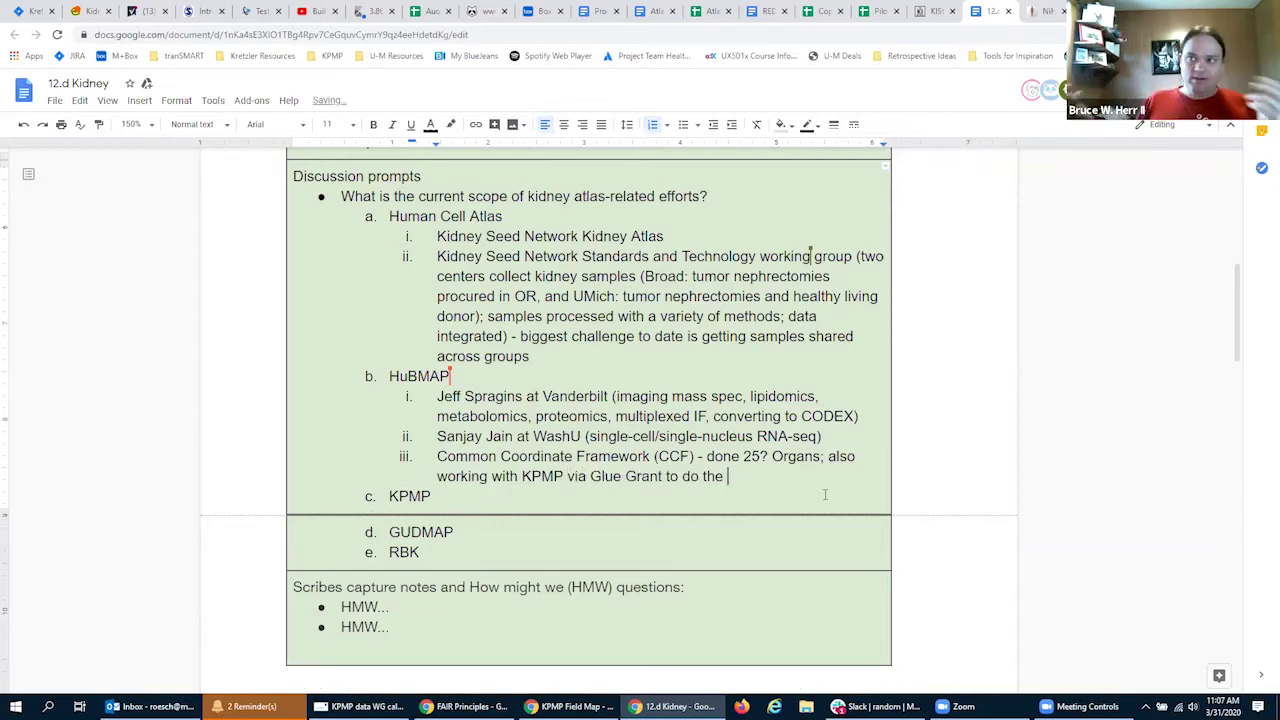
text(same thing with KPMP data)
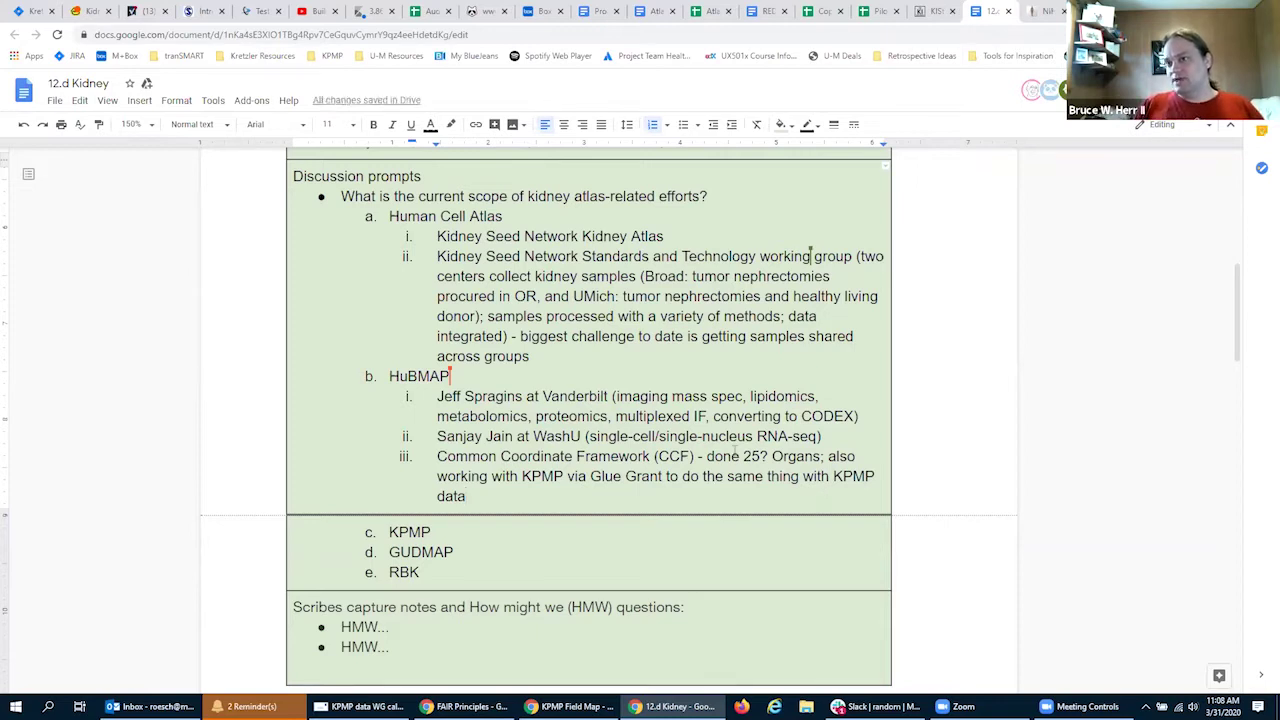
- Reword it to 'put 25 tissue pieces into ontological and spatial framework'
click(707, 456)
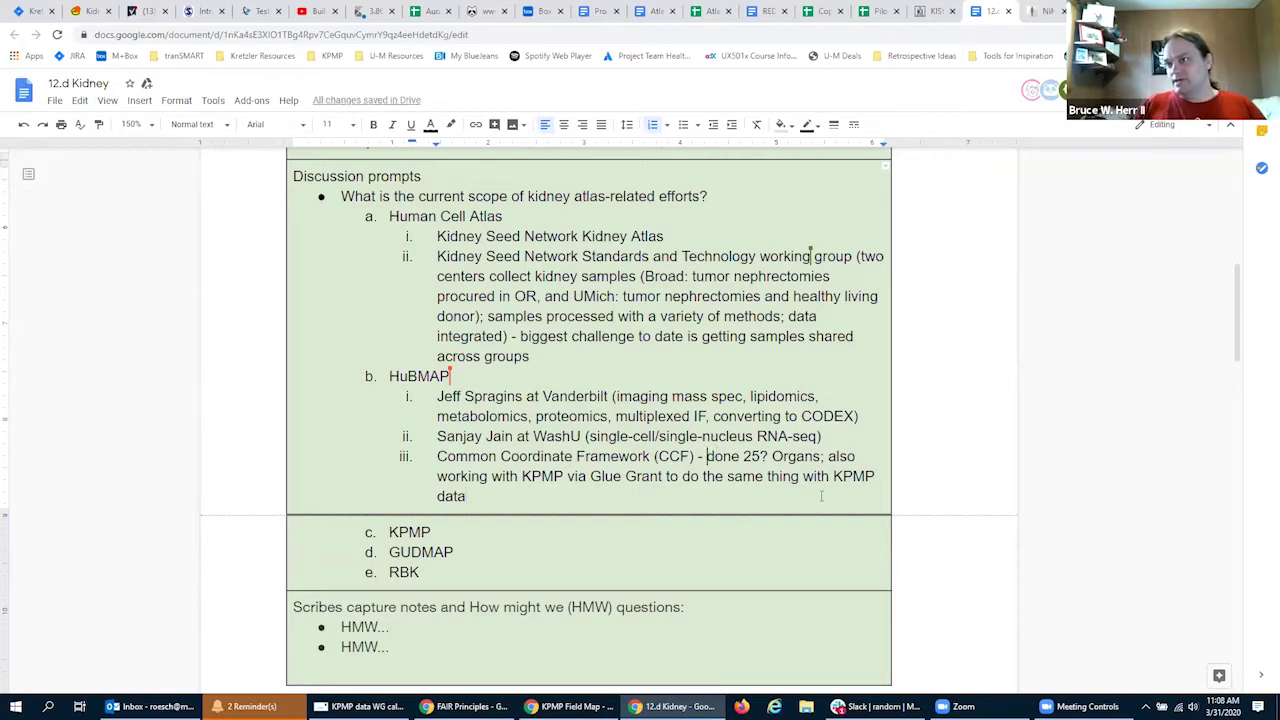
text(put)
key(Delete)
key(Delete)
key(Delete)
key(Delete)
key(Delete)
key(Right)
key(Right)
key(Right)
key(Right)
key(Right)
key(BackSpace)
text(o)
key(Right)
key(Right)
key(Right)
key(Right)
key(Right)
text(into )
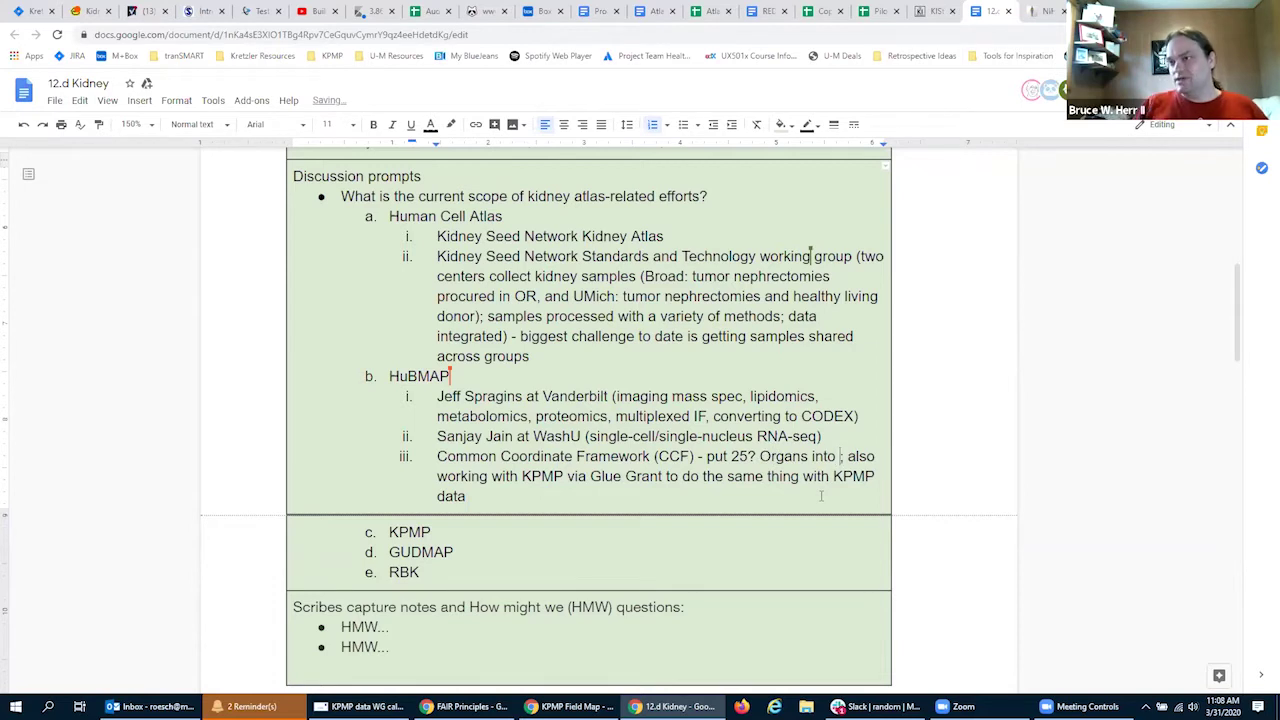
text(ontological and spatial framework)
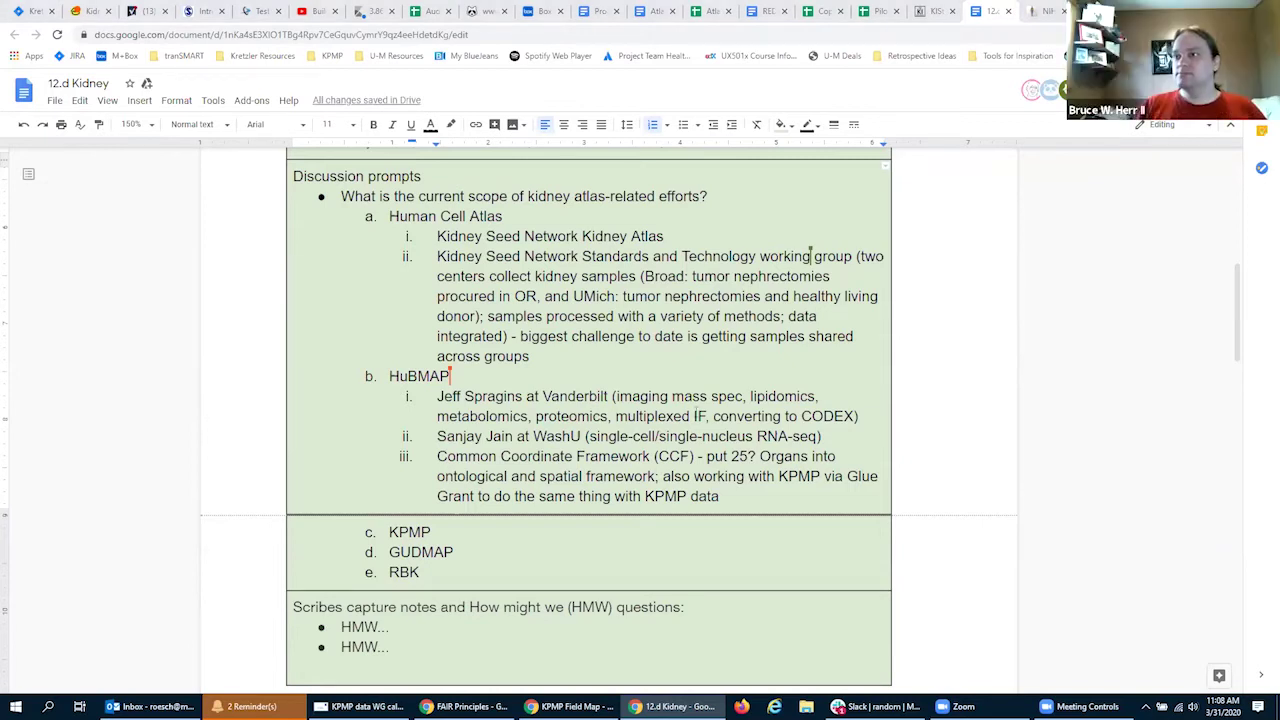
click(757, 456)
key(BackSpace)
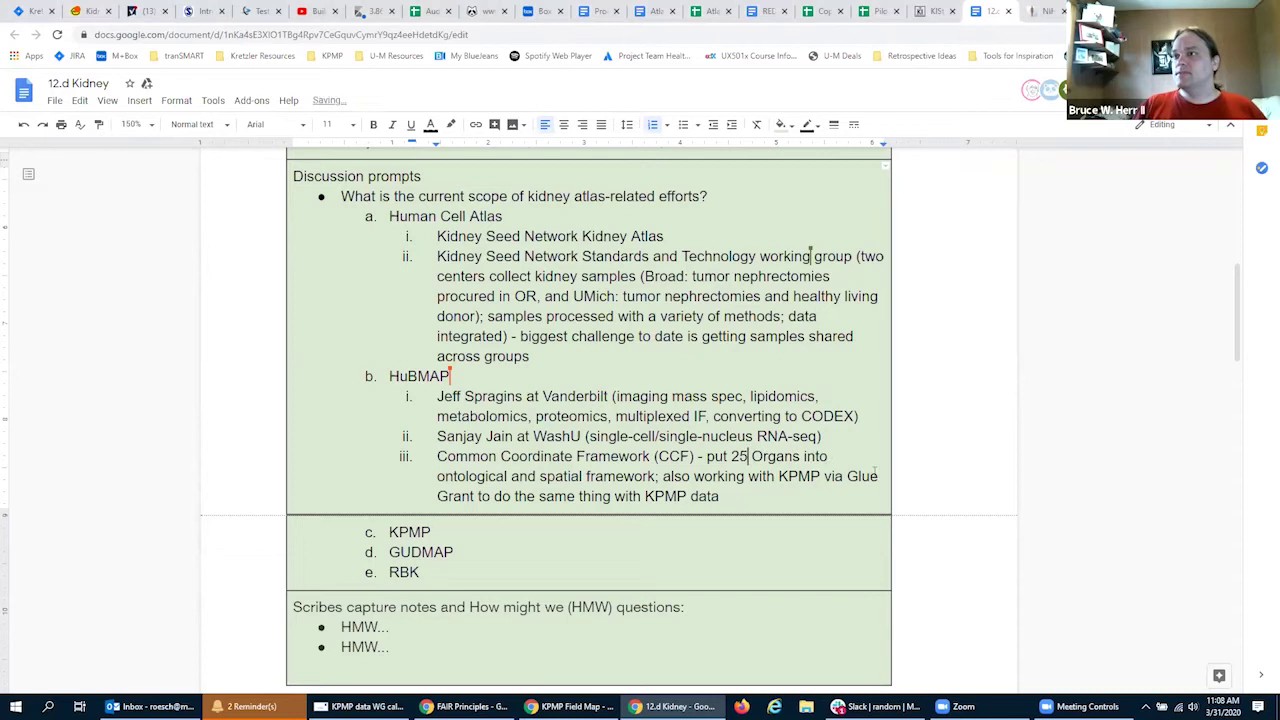
text(tissue piece)
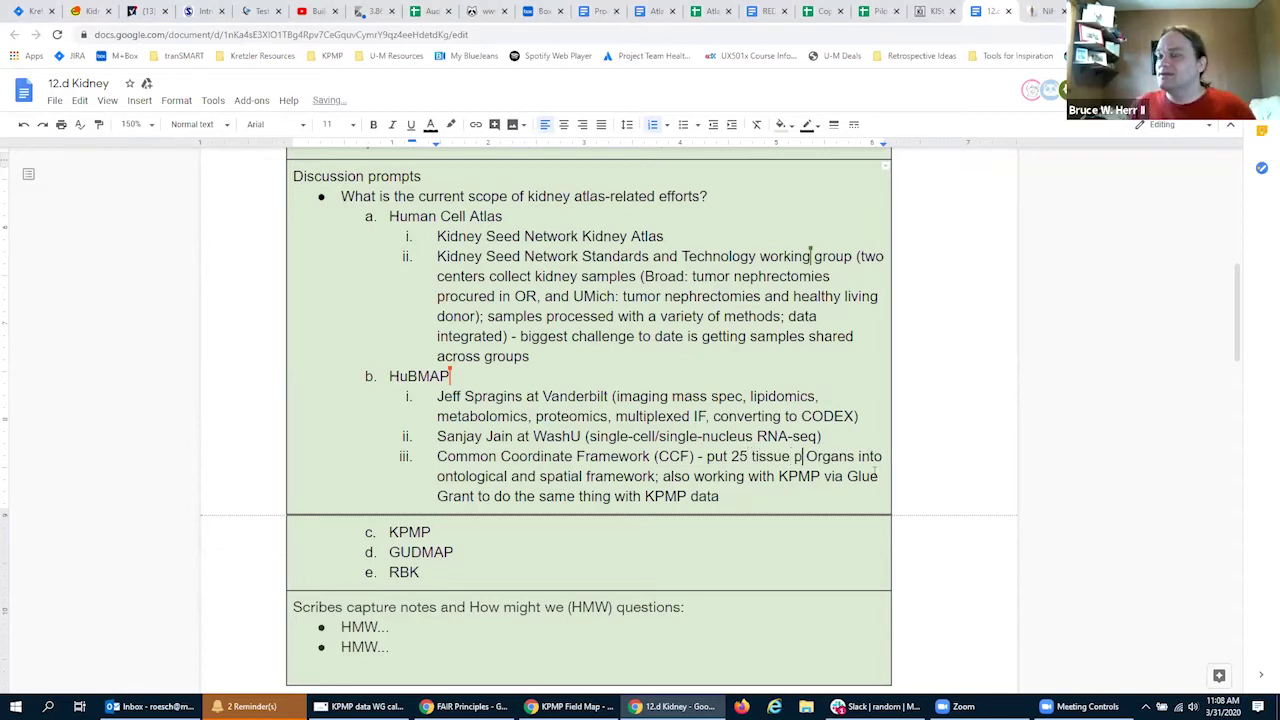
text(s)
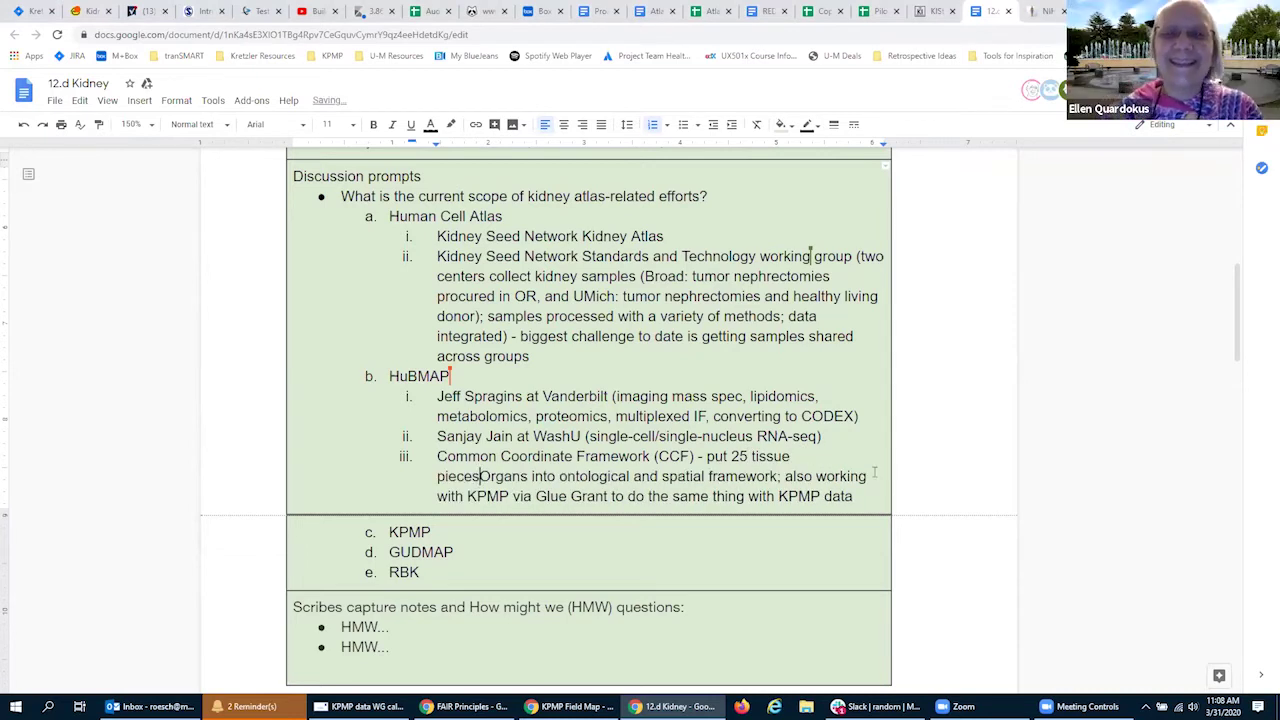
key(Delete)
key(Delete)
key(Delete)
key(Delete)
key(Delete)
key(Delete)
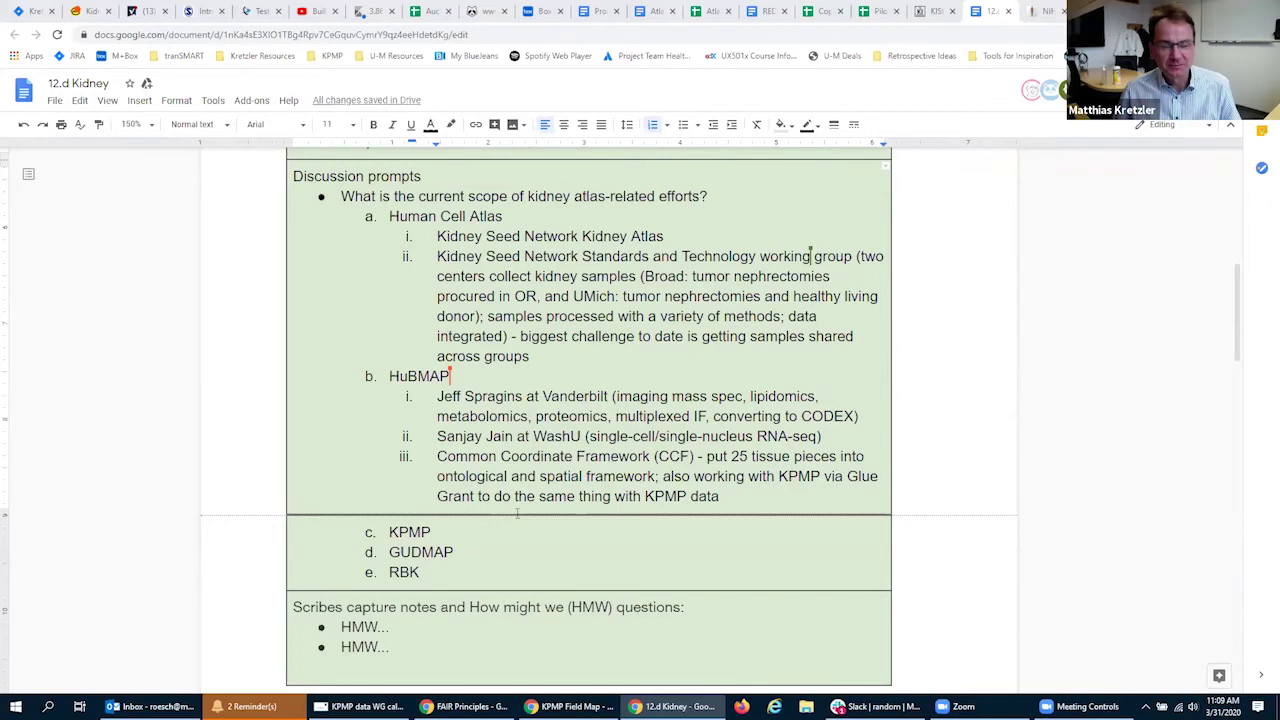
- Create an indented sub-item under KPMP
scroll(655, 418, down, 1)
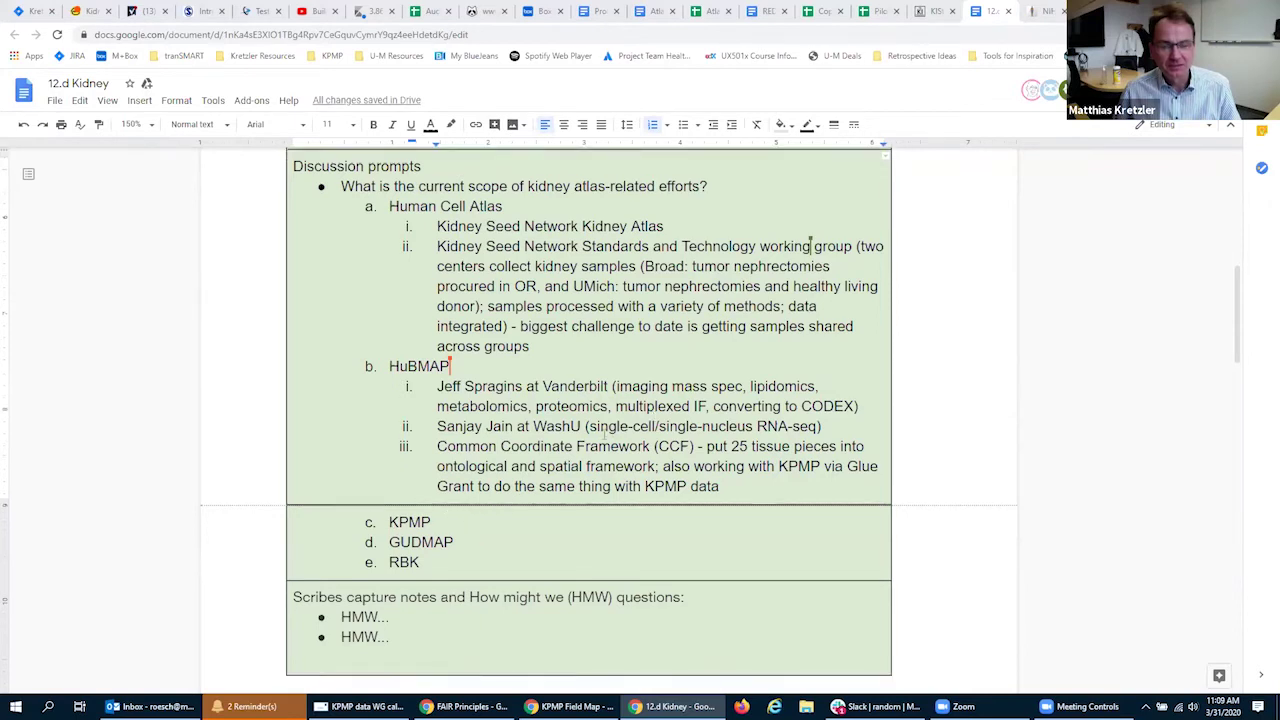
click(455, 463)
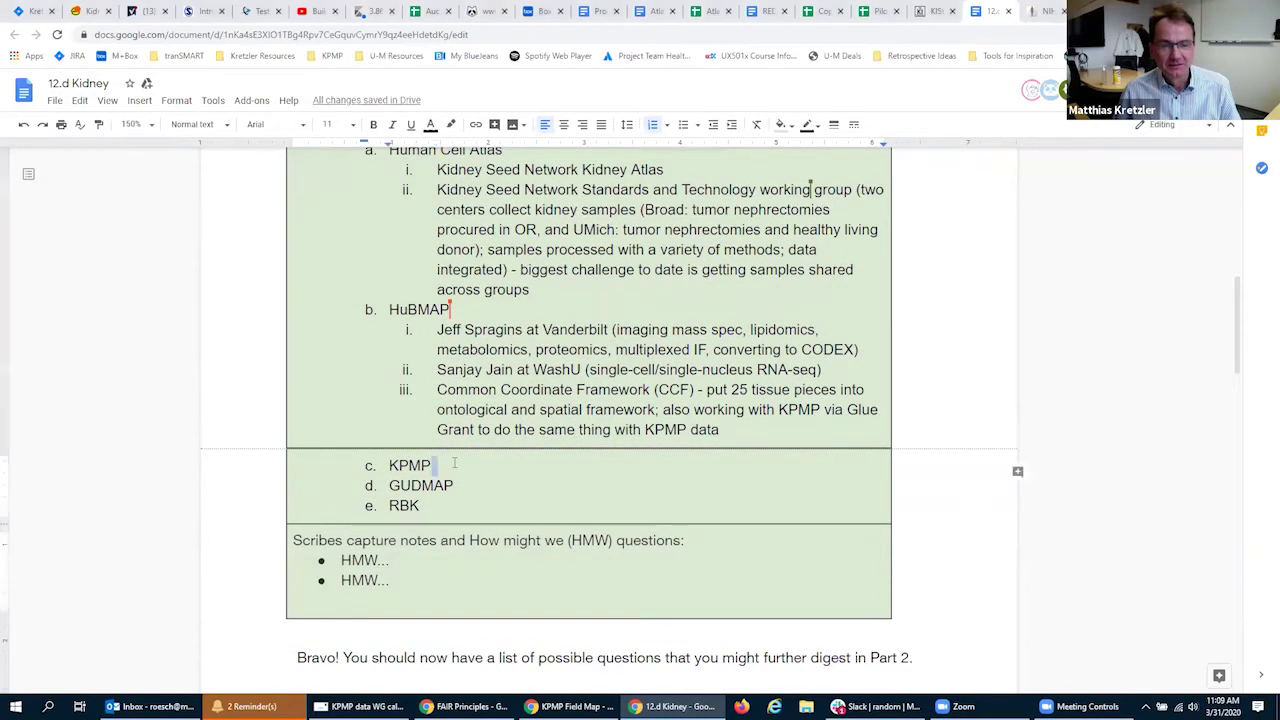
key(Return)
key(Tab)
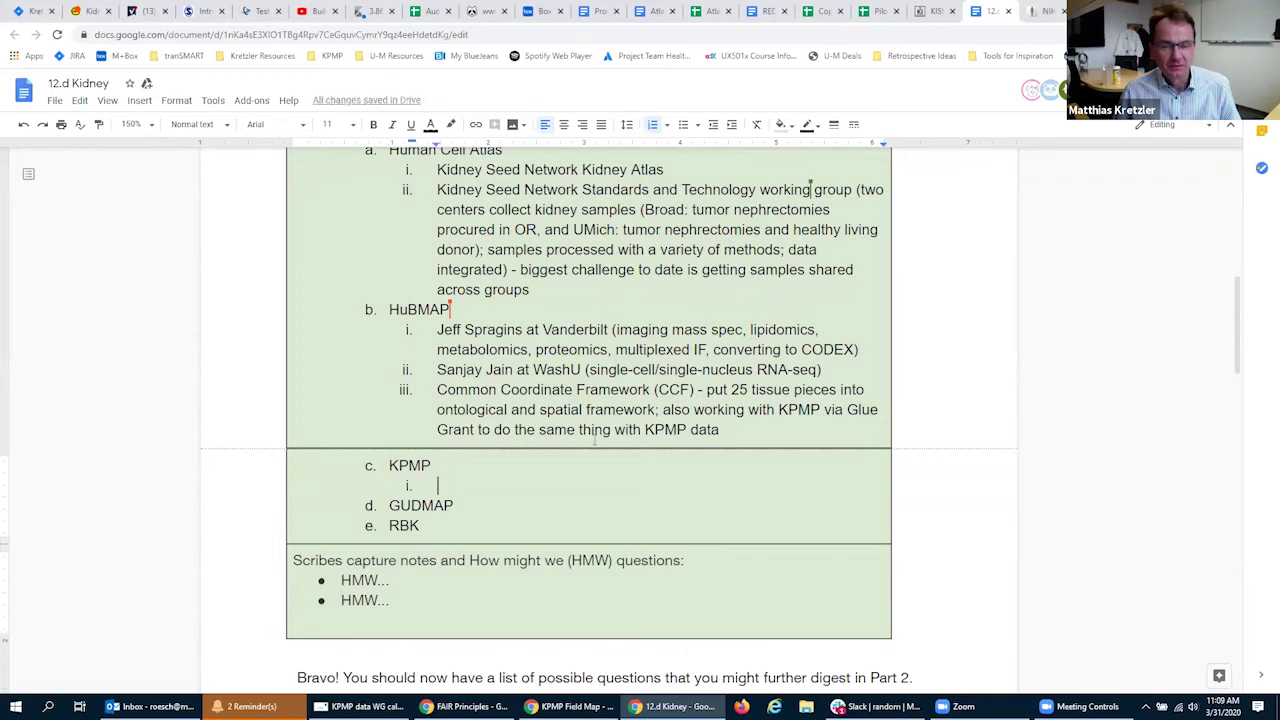
scroll(651, 440, down, 1)
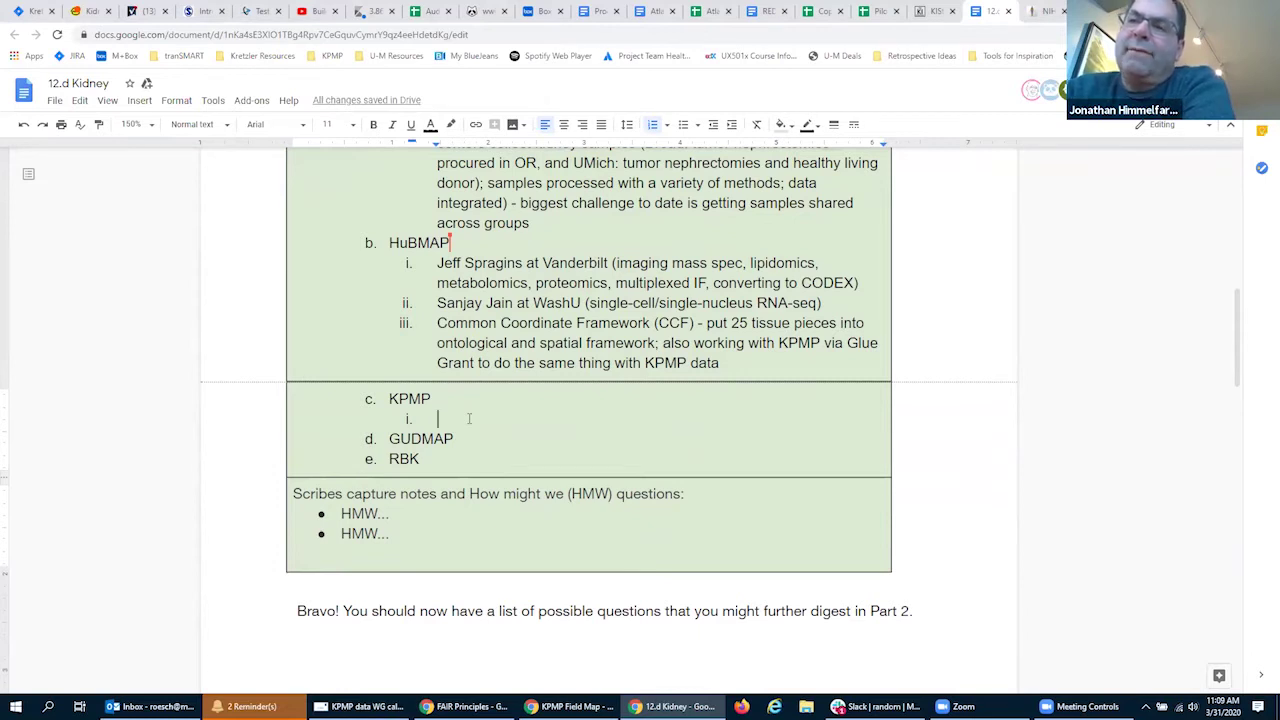
- Type 'NIDDK-funded disease-focused effort (common kidney diseases: chronic kidney disease and acute kidney injury)'
text(NIK)
key(BackSpace)
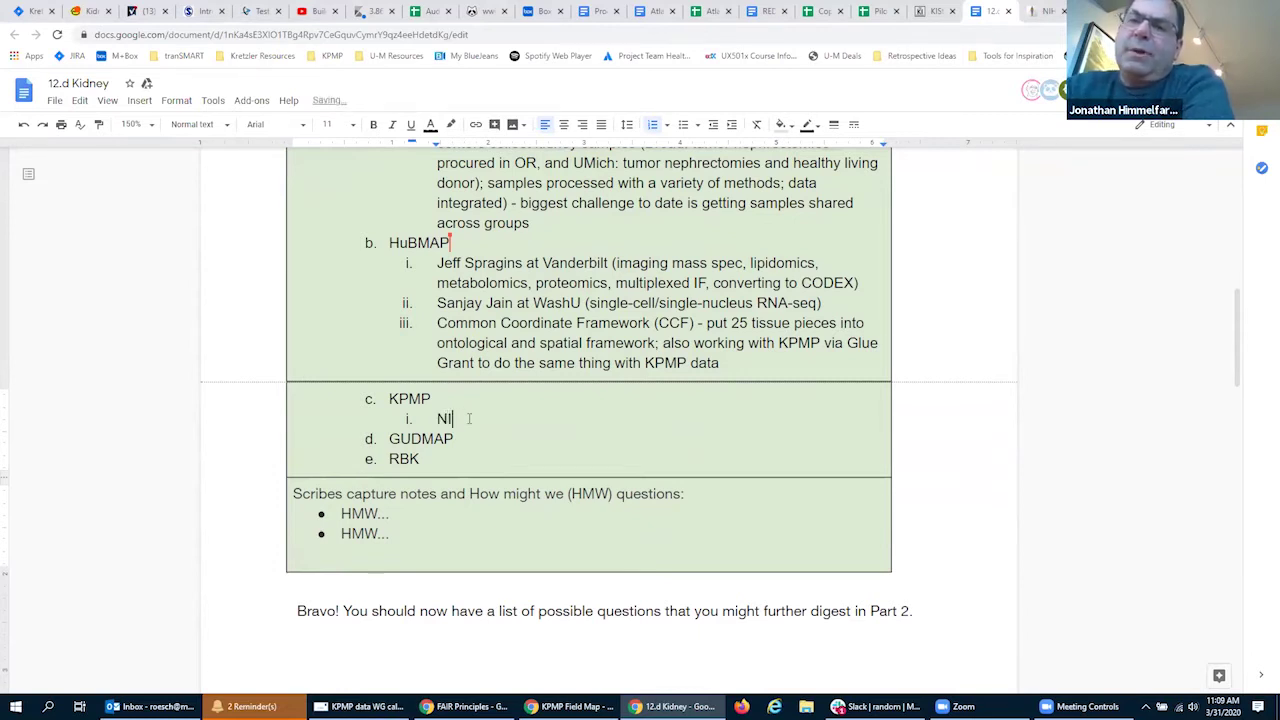
text(DDK ()
key(BackSpace)
key(BackSpace)
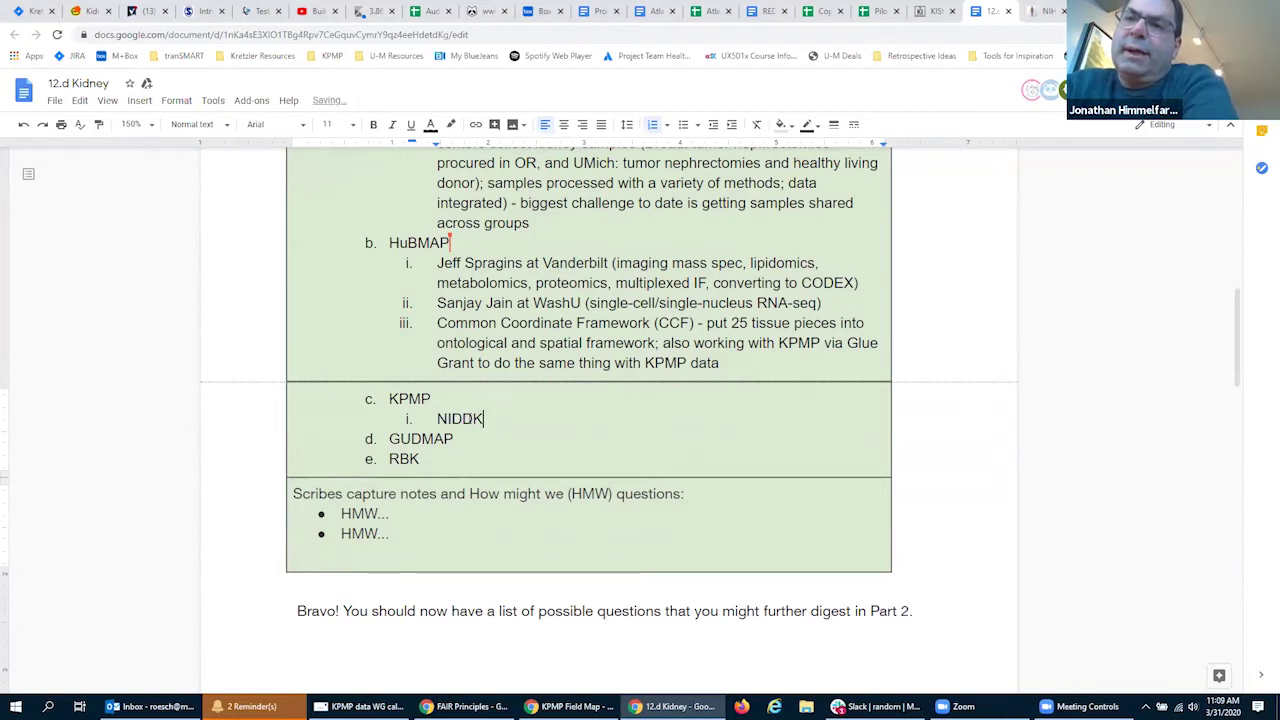
text(-)
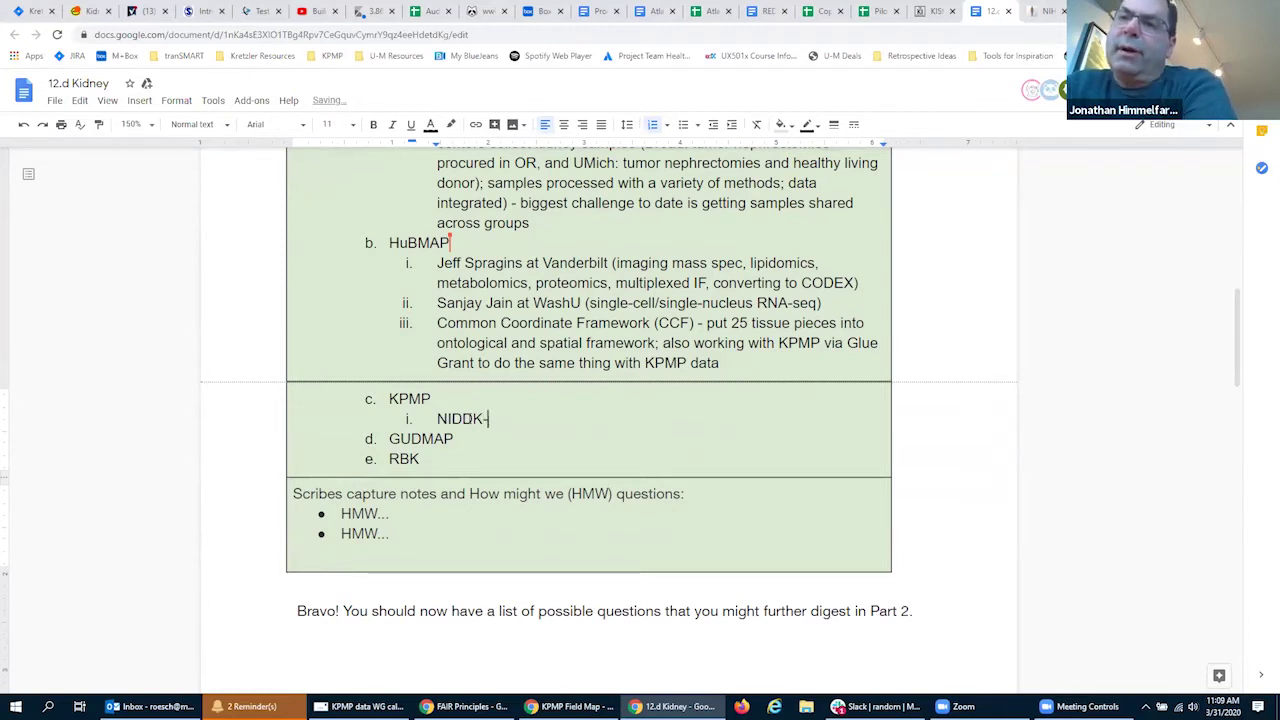
text(funded disease)
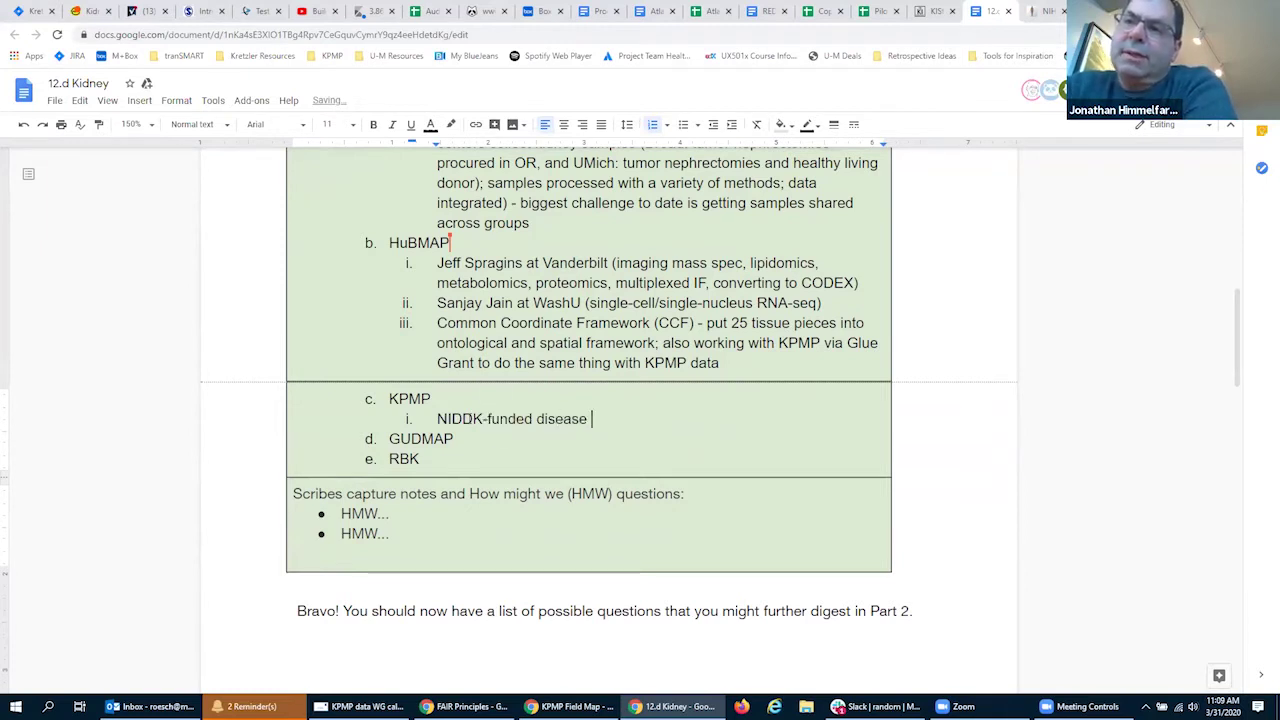
text(-focused effort ()
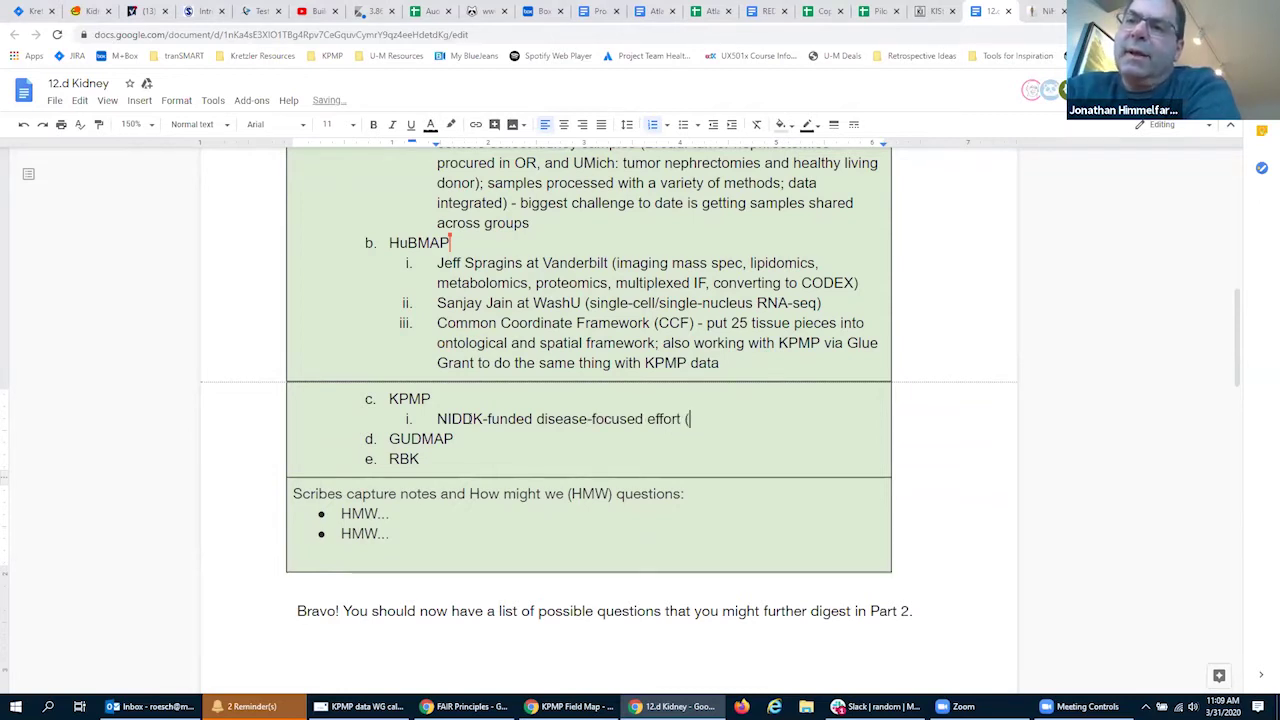
text(common kidney )
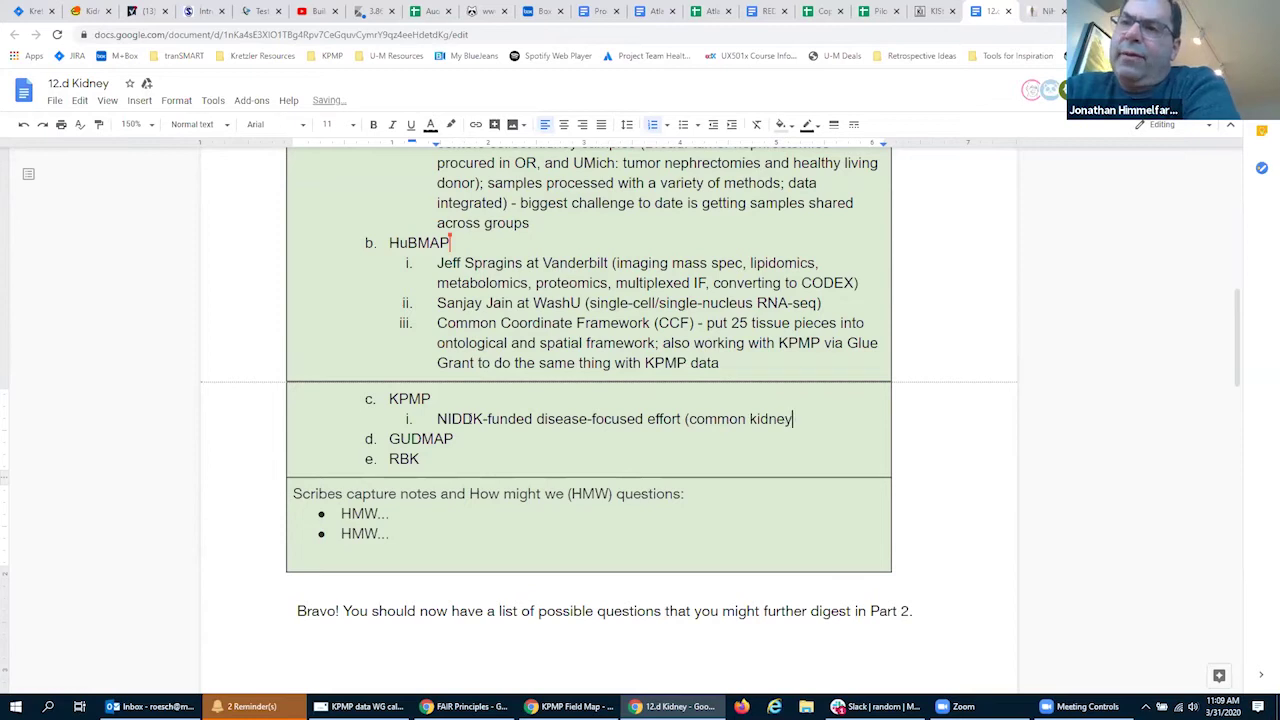
text(disease:)
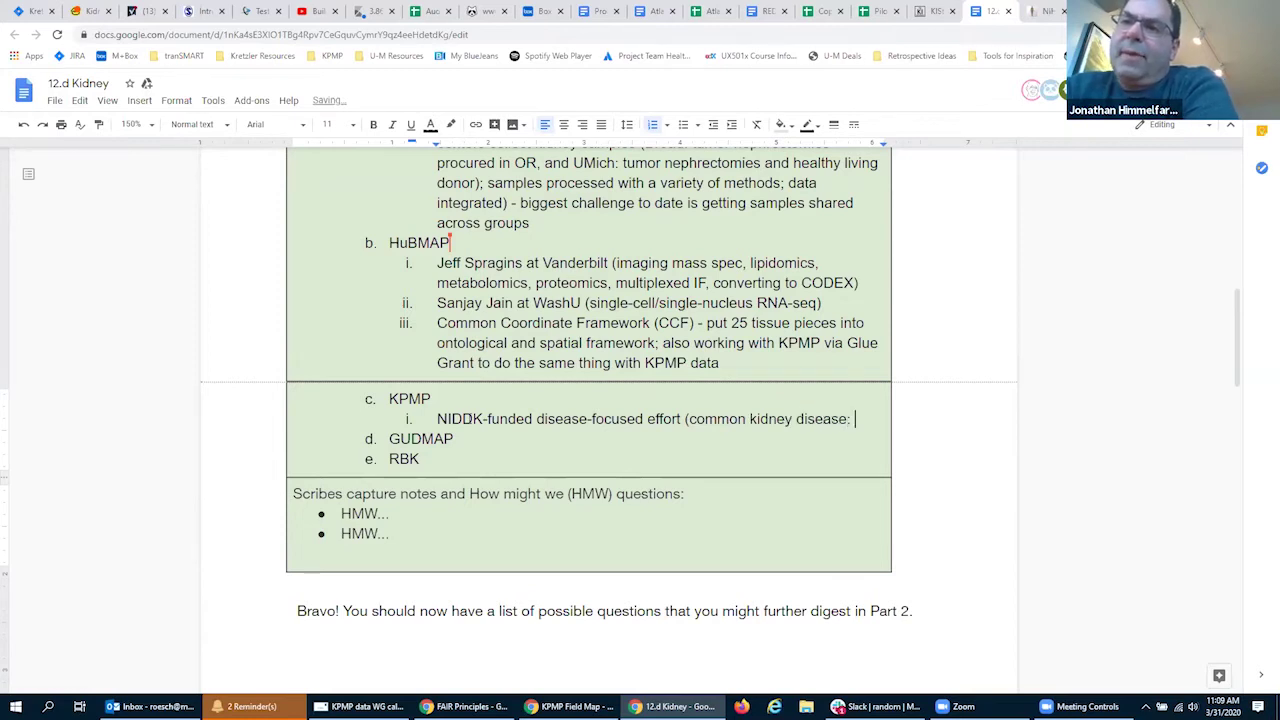
key(BackSpace)
key(BackSpace)
text(s)
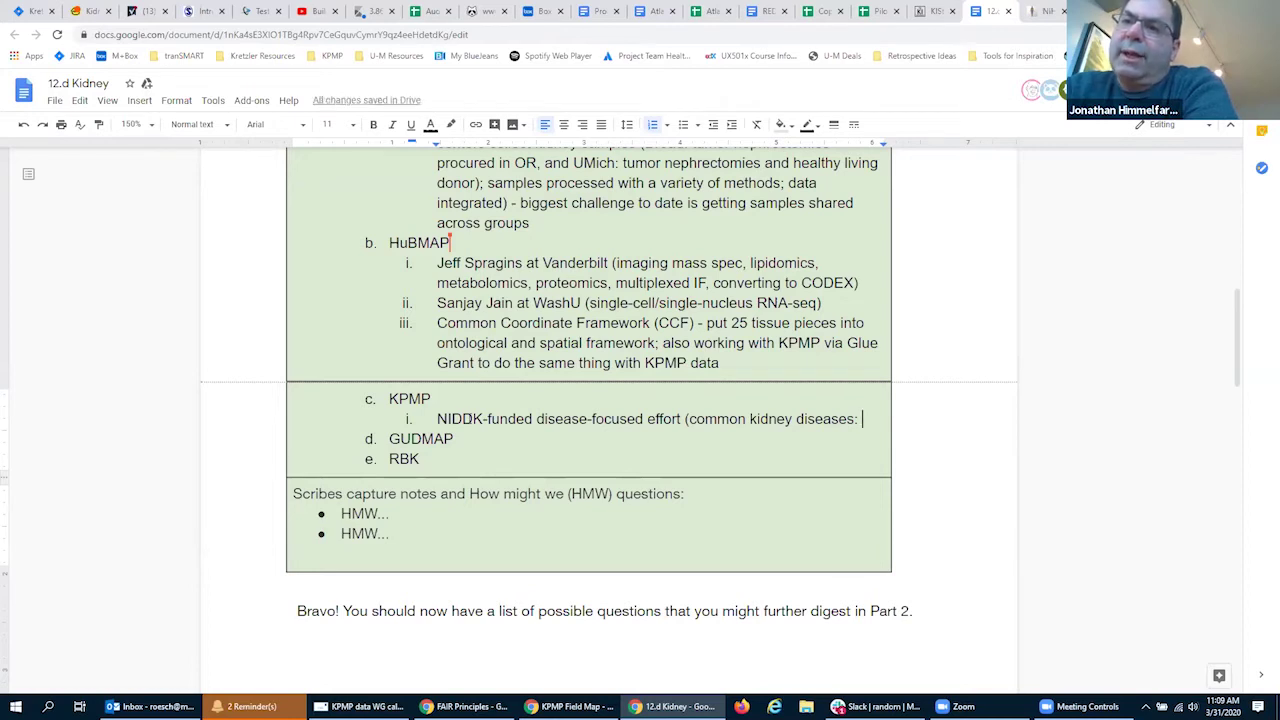
text(: chronic kidney)
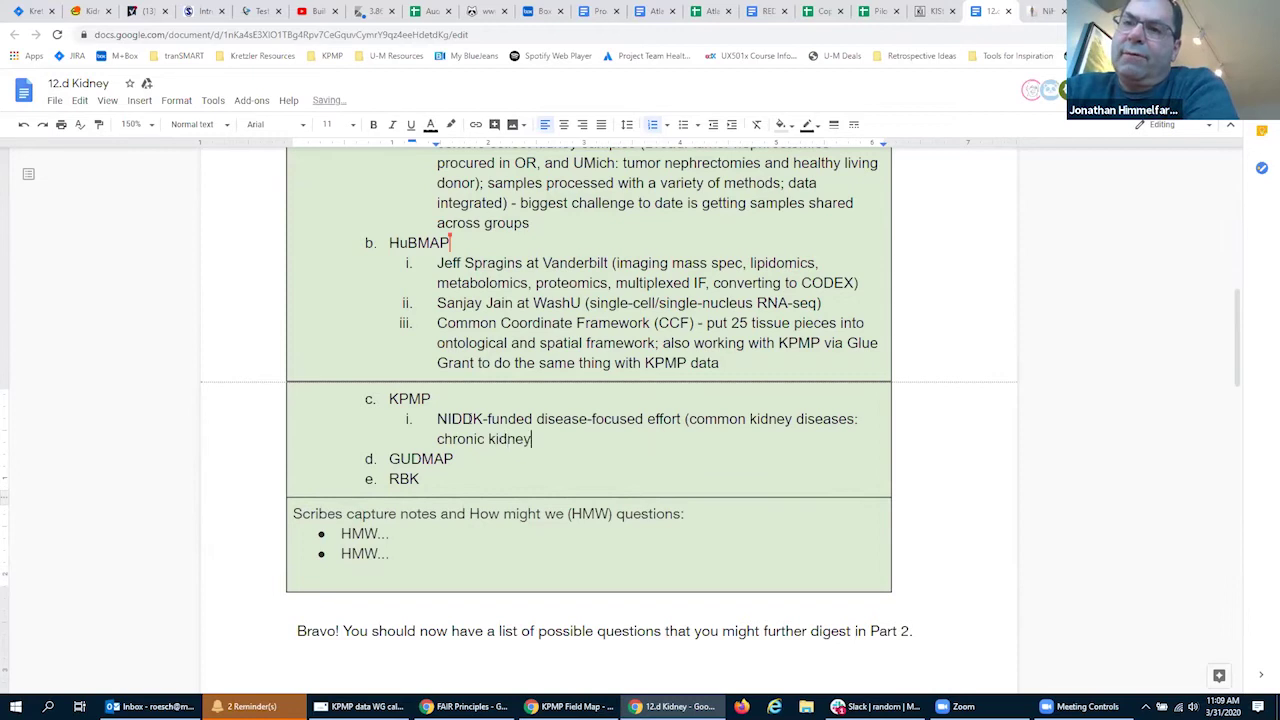
text( disease and acute )
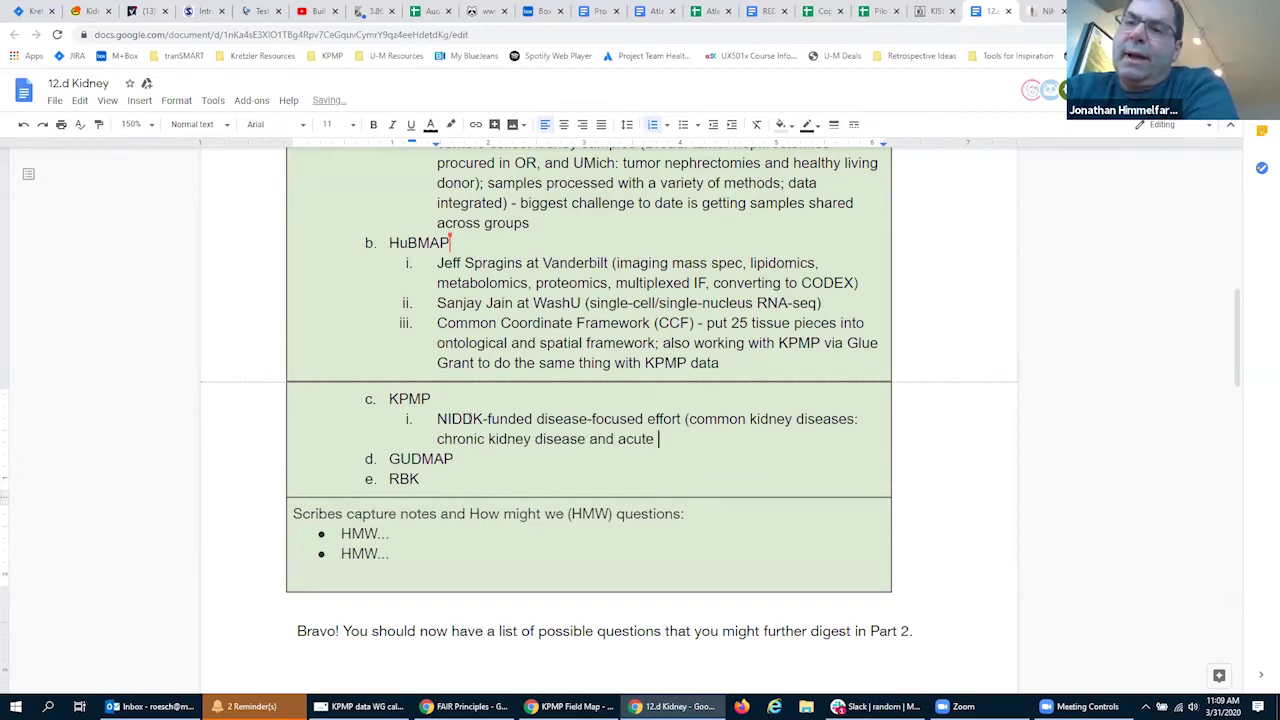
text(kidney injury)
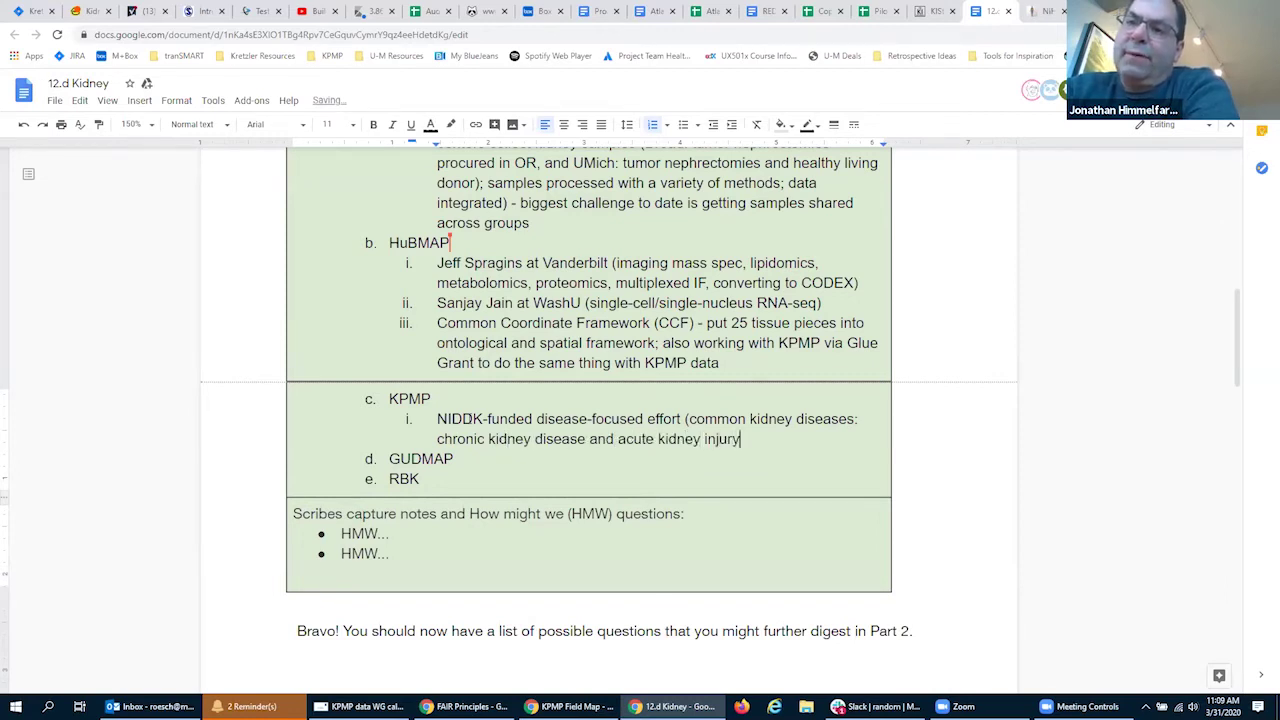
text())
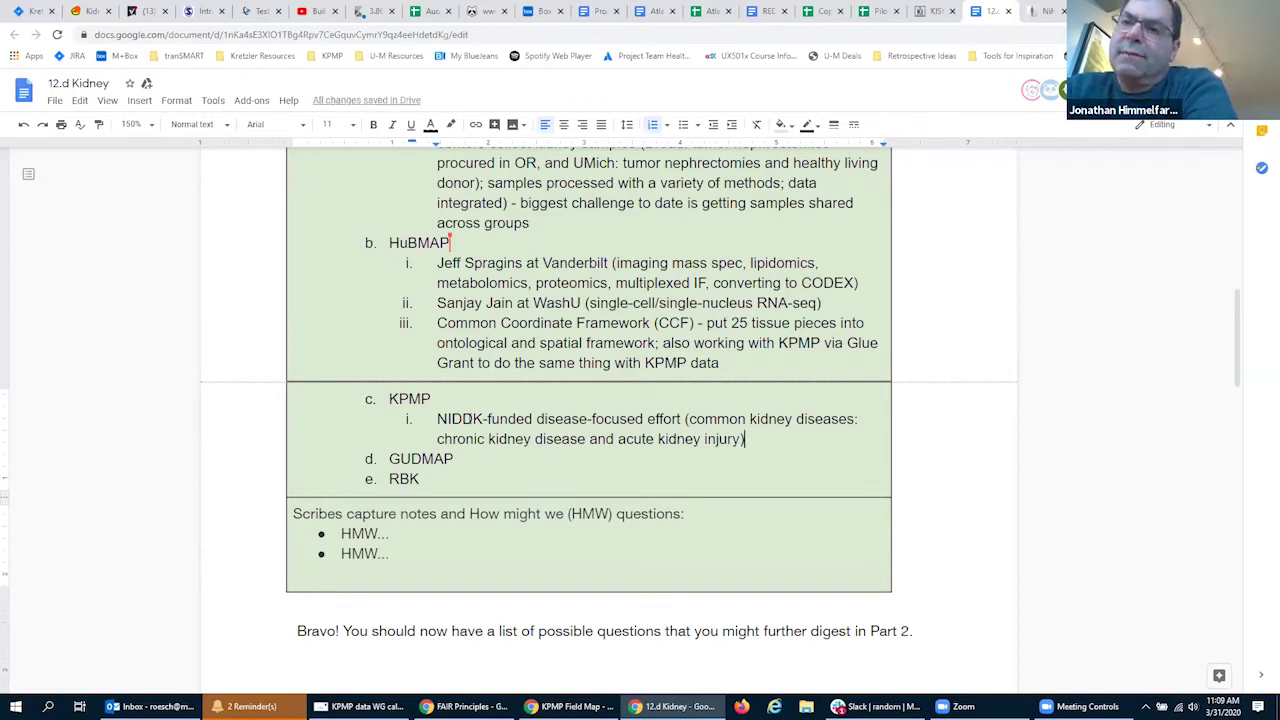
- Remove 'common kidney diseases:' from inside the parentheses
click(858, 421)
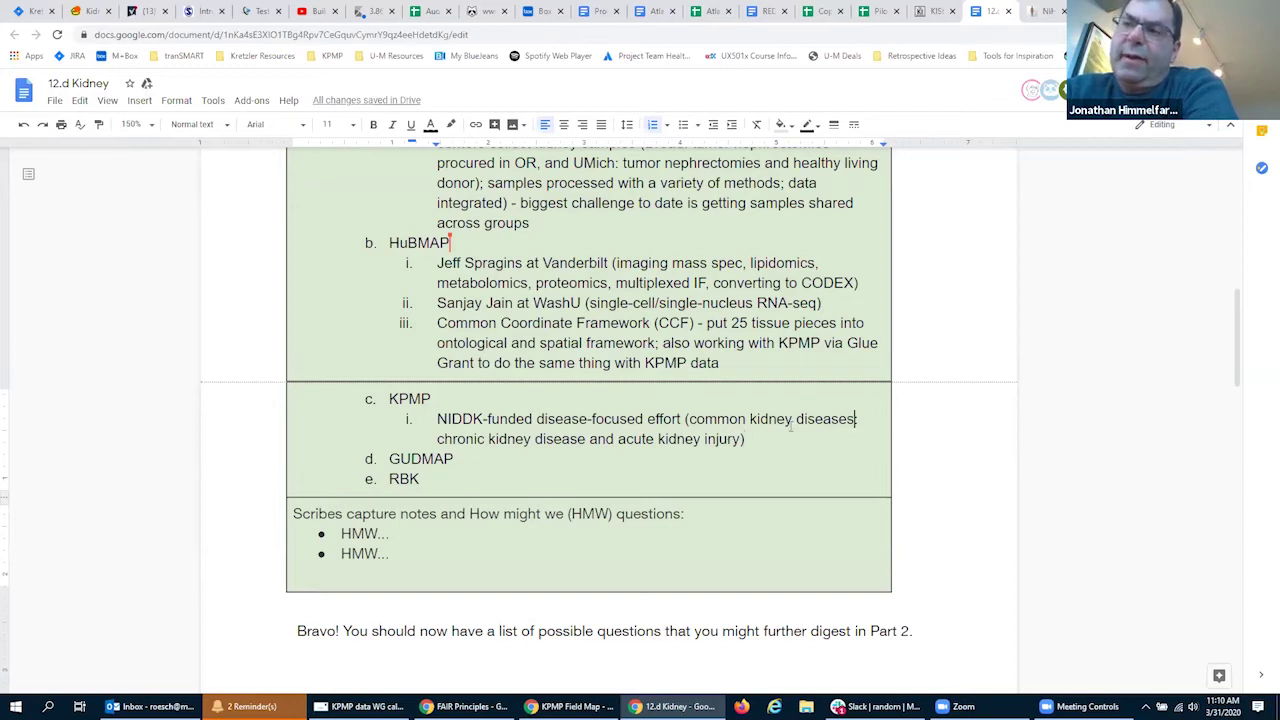
key(ctrl+BackSpace)
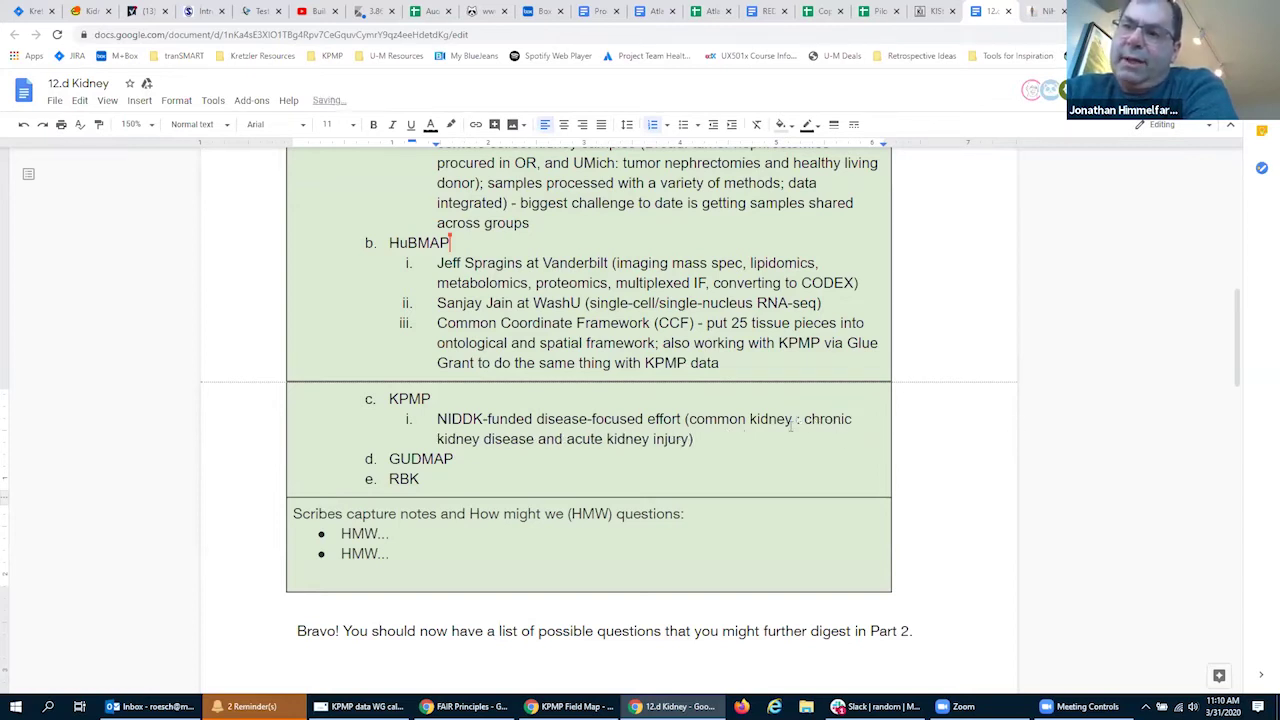
key(ctrl+BackSpace)
key(ctrl+BackSpace)
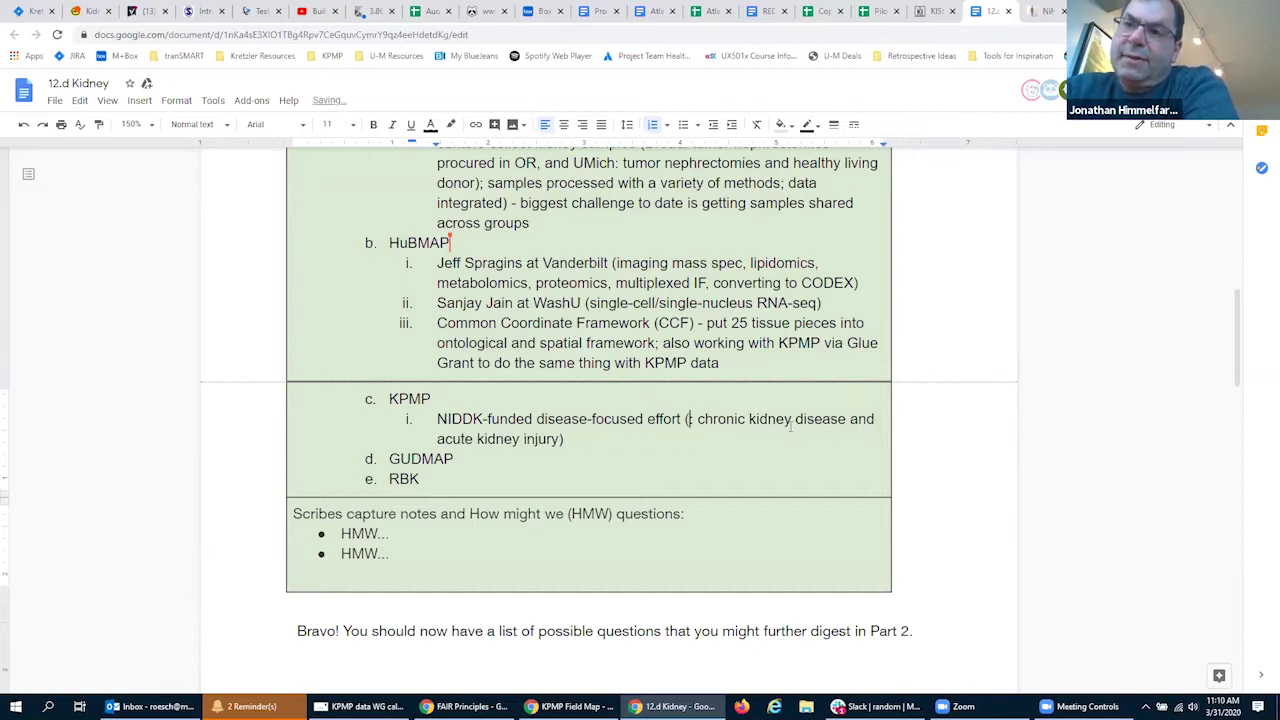
key(Delete)
key(Delete)
key(Down)
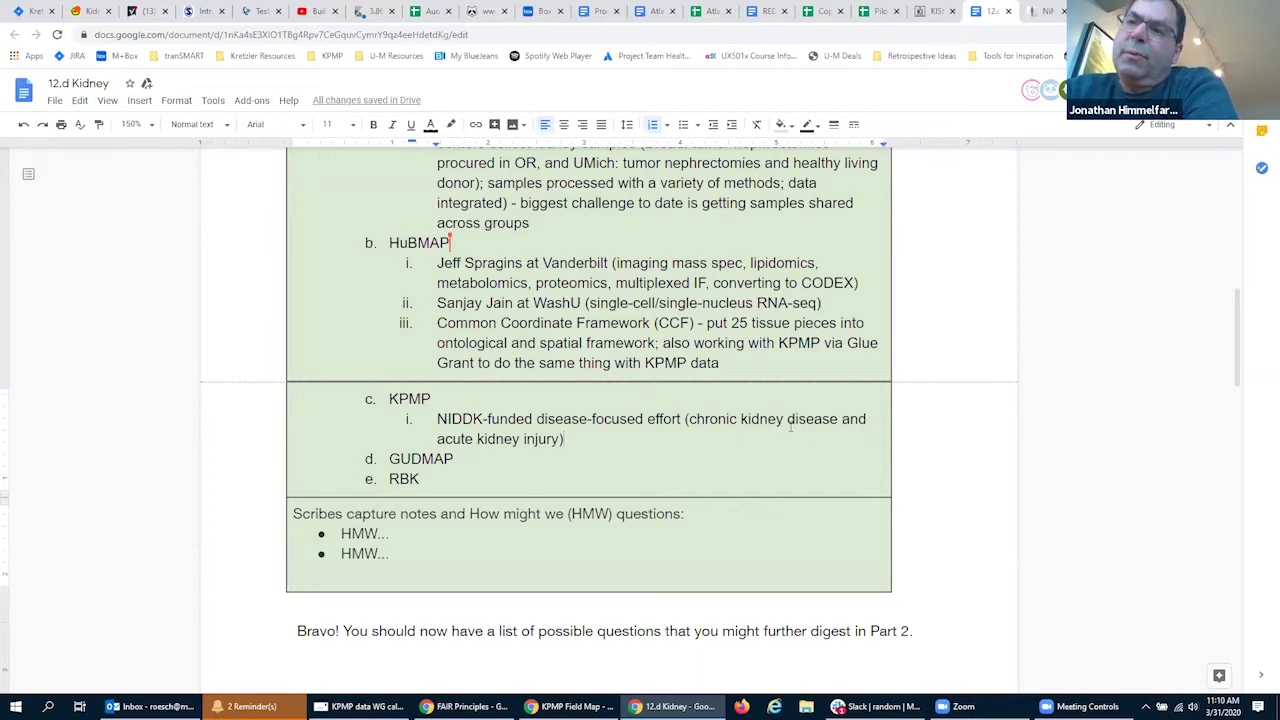
- Add KPMP items on a health/disease kidney atlas and a research-directed kidney biopsy tissue strategy
key(Return)
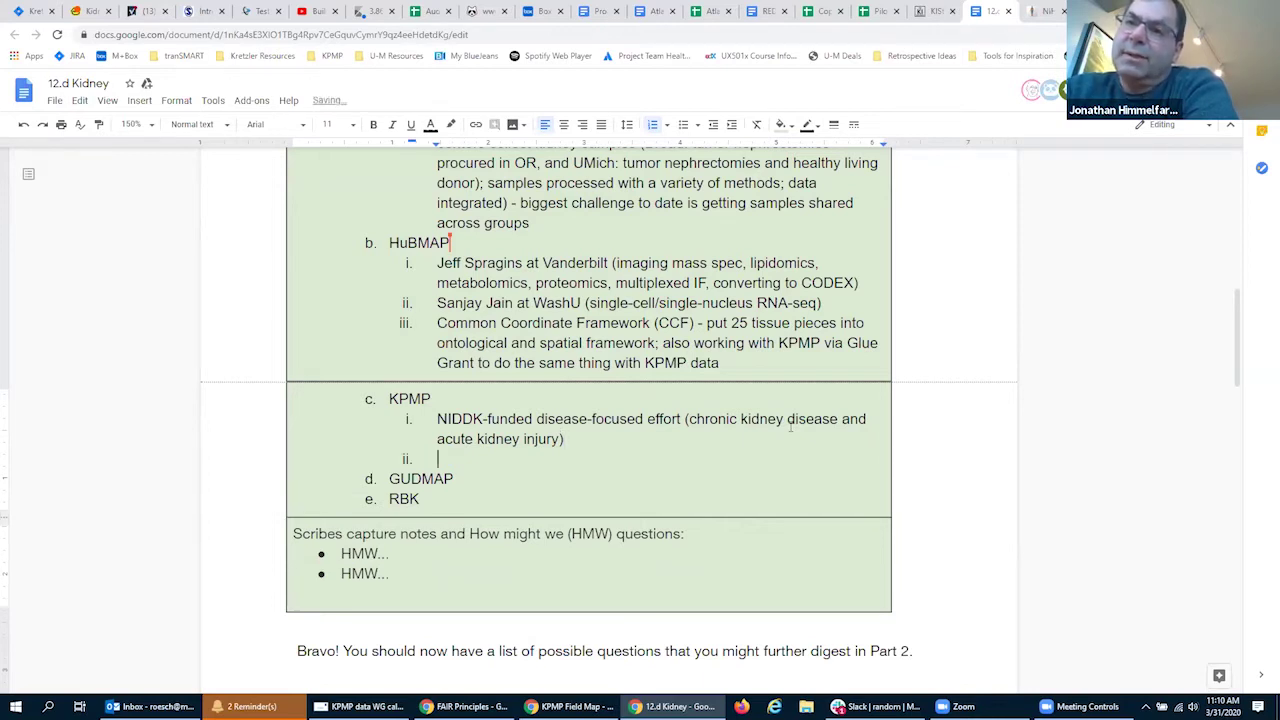
text(Creating atlas of human kidney in health (reference) and disease)
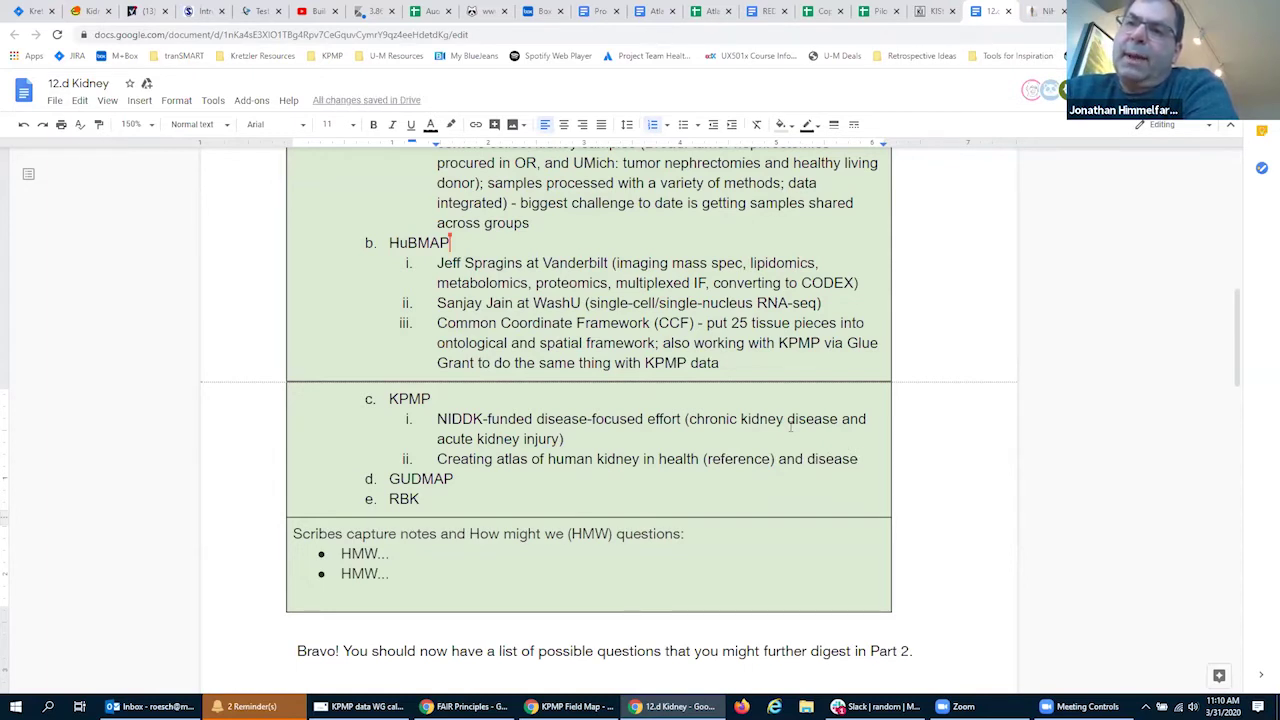
key(Return)
text(Primary strag)
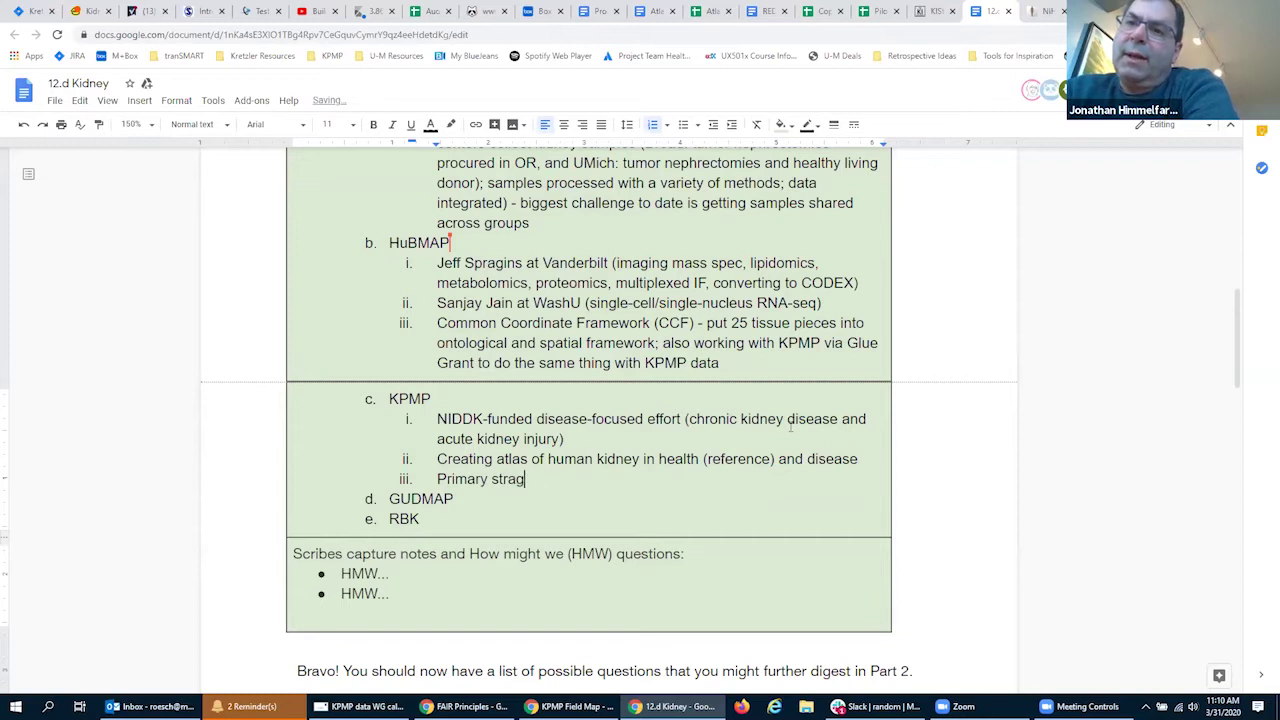
key(BackSpace)
text(tegy: obtai)
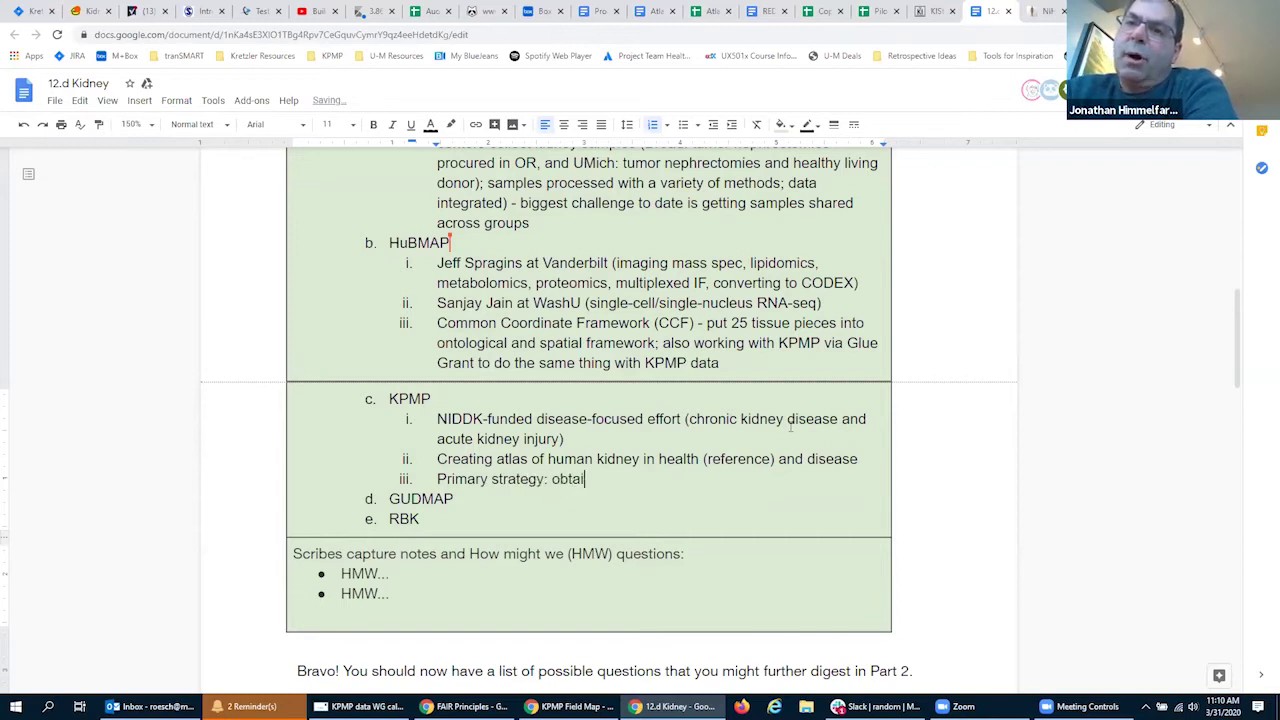
text(n research-quali)
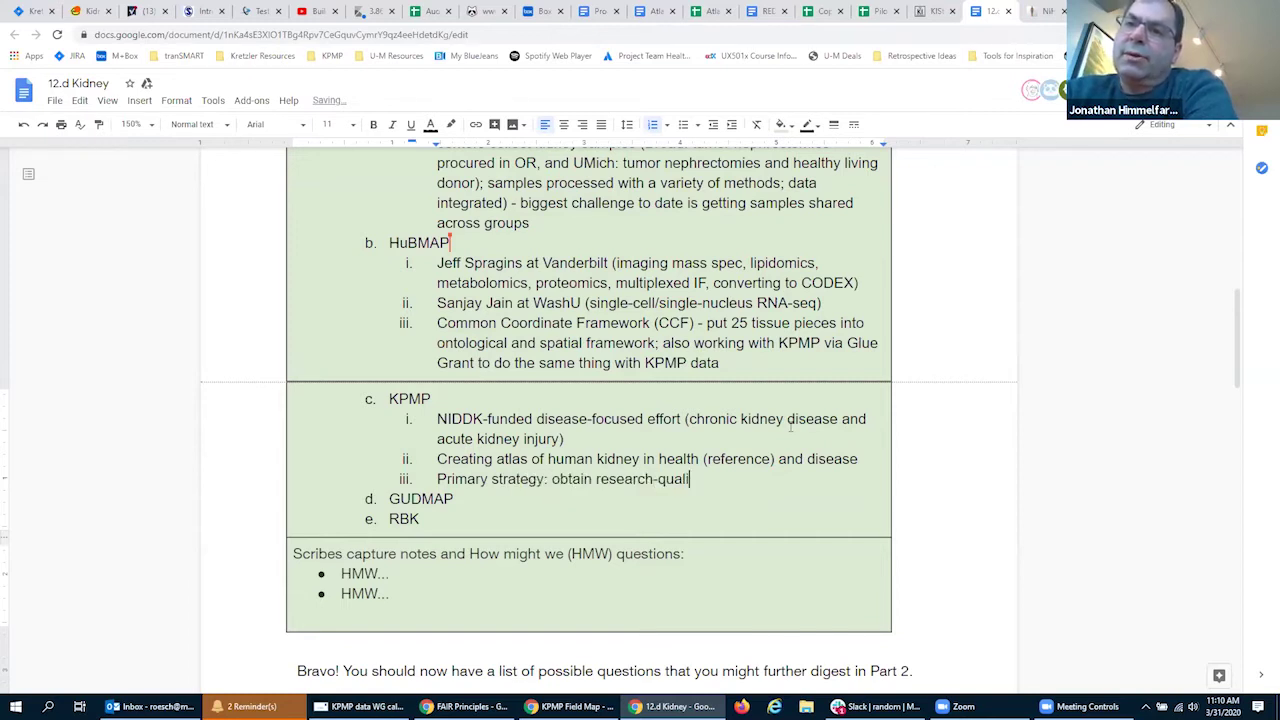
text(ty)
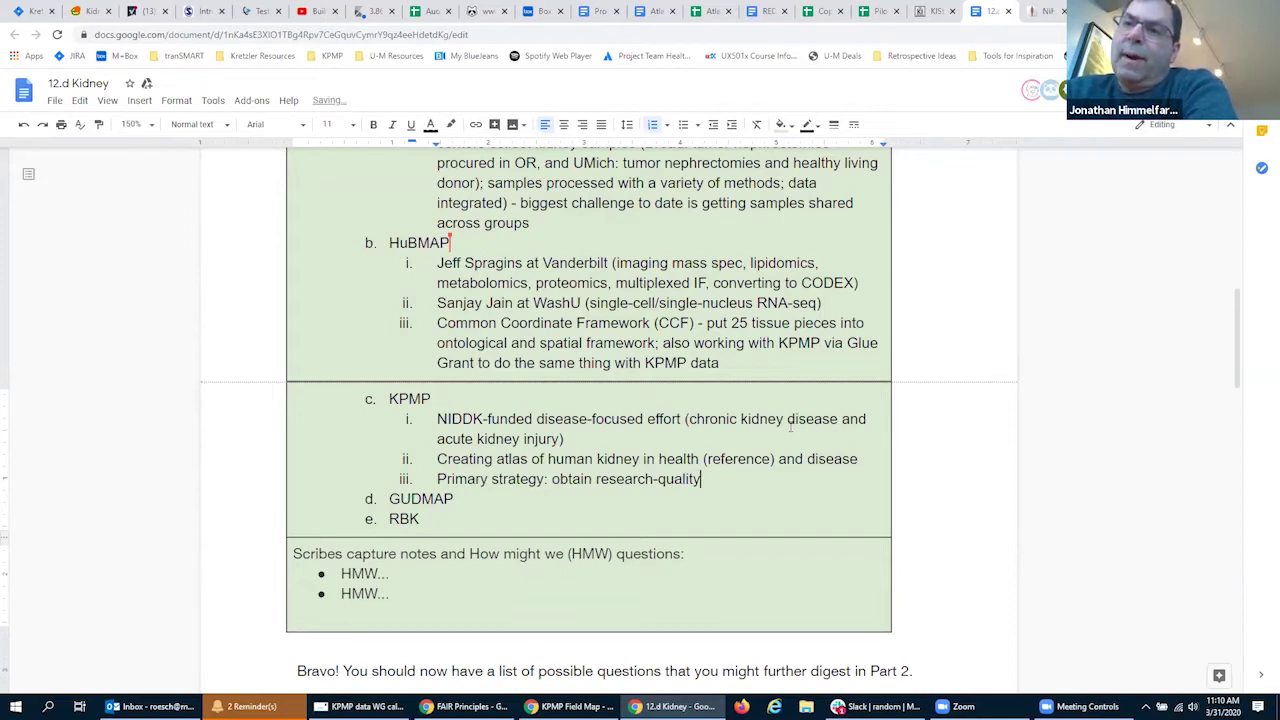
key(BackSpace)
key(BackSpace)
key(BackSpace)
key(BackSpace)
key(BackSpace)
key(BackSpace)
key(BackSpace)
text(directed kidney biopsy)
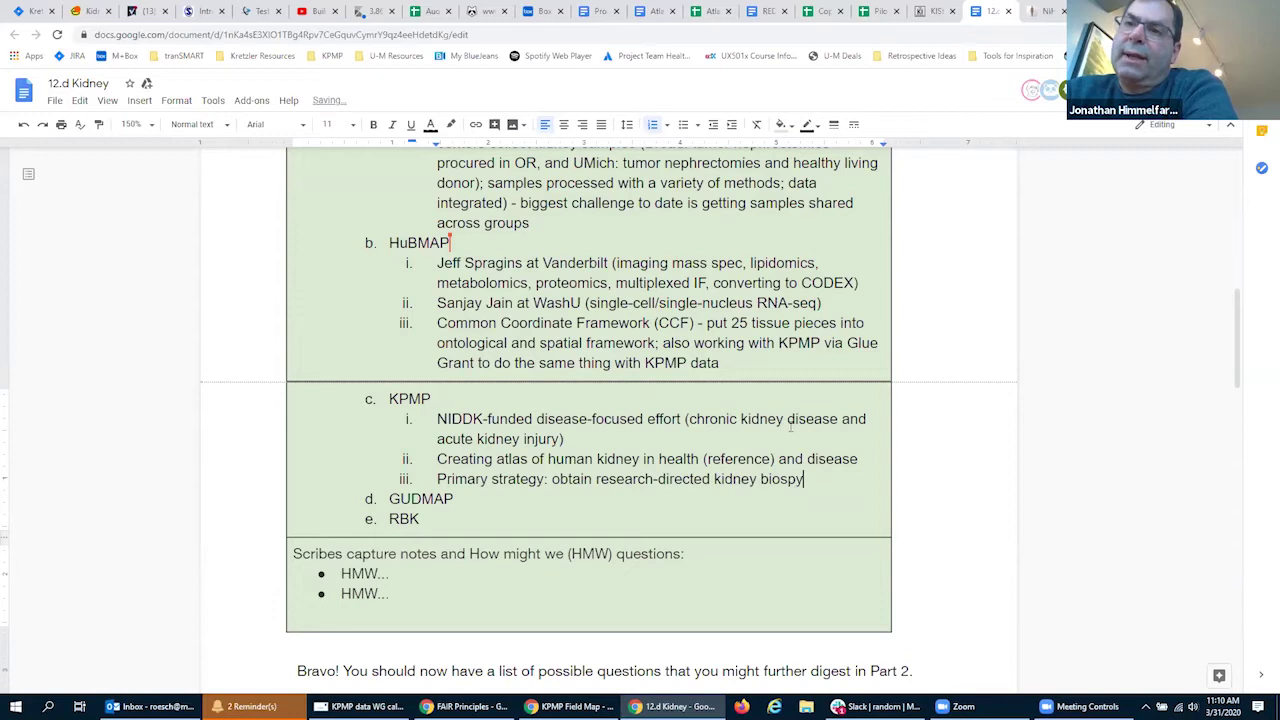
key(BackSpace)
key(BackSpace)
key(BackSpace)
key(BackSpace)
text(opsy tissue)
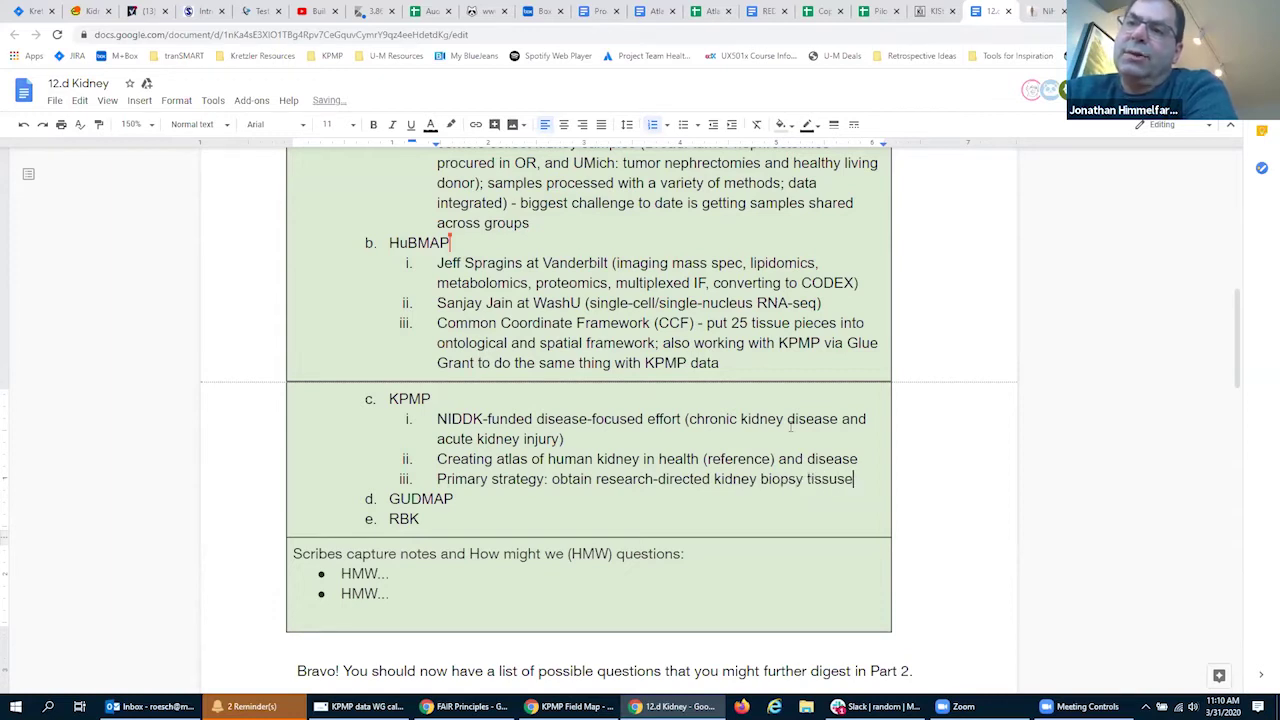
key(BackSpace)
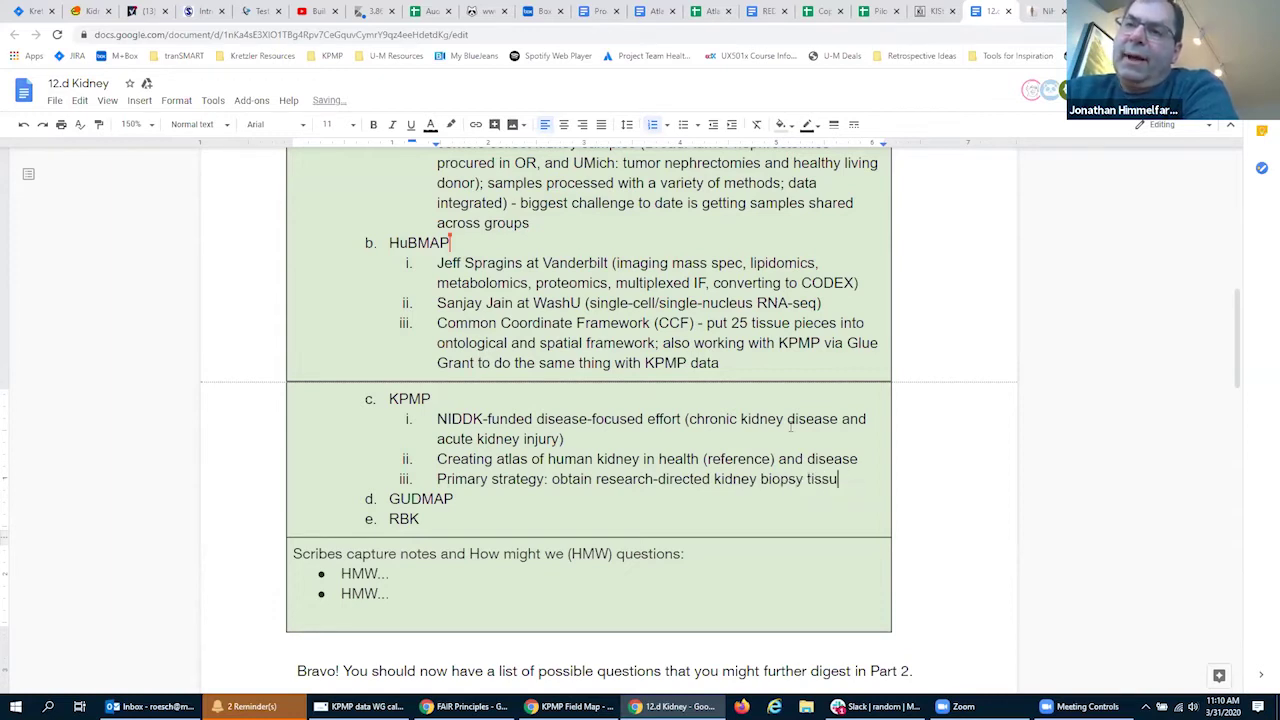
text(e)
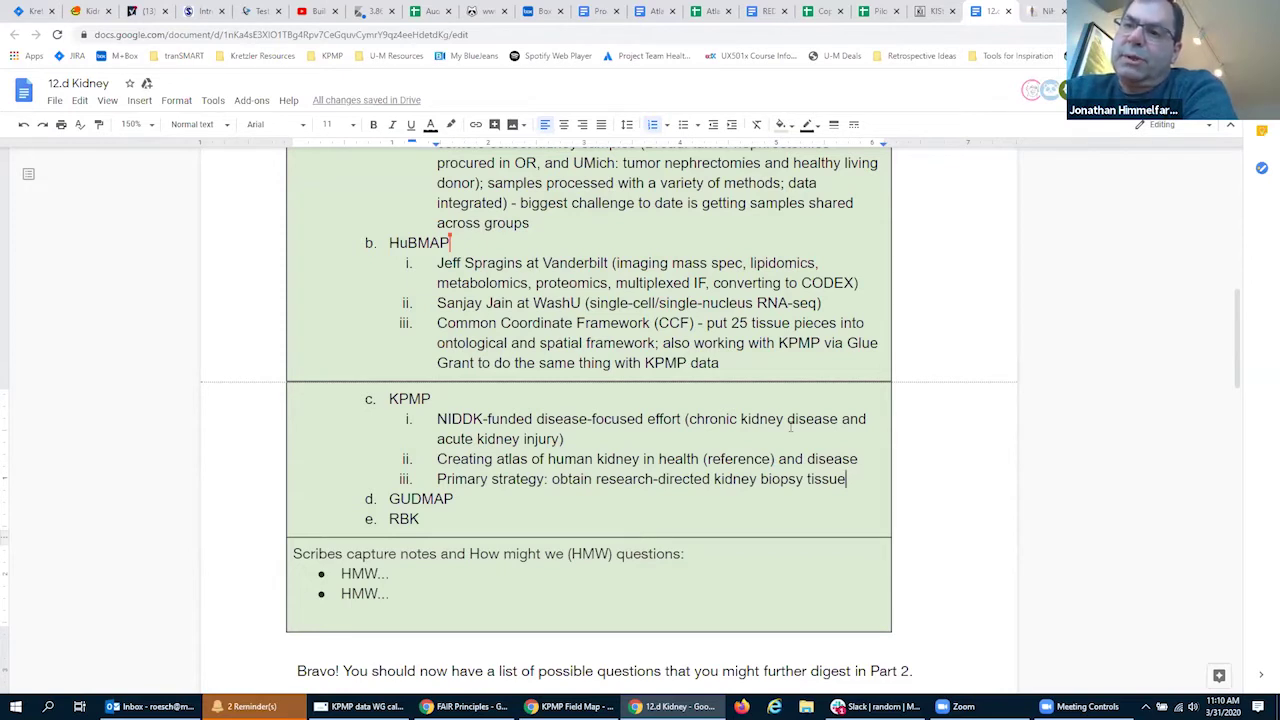
- Add item iv: 'Engaging participants longitudinally into a cohort study'
key(Return)
text(Enag)
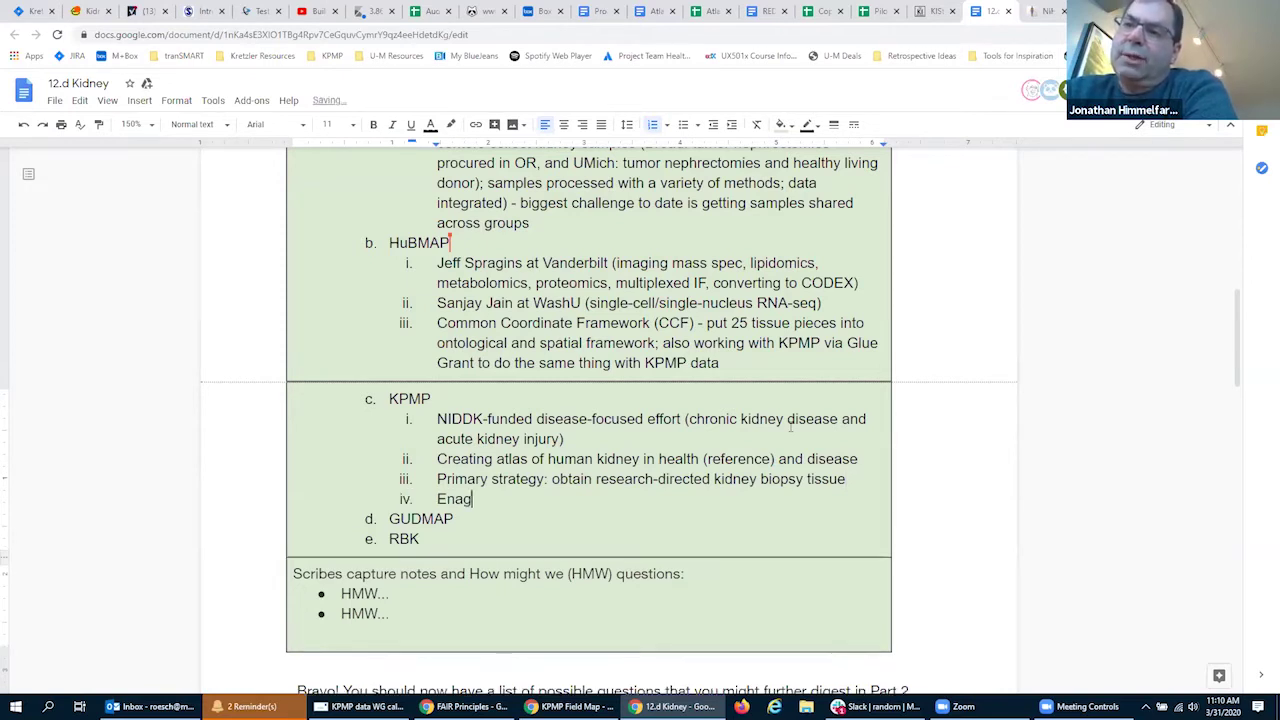
text(ing participants)
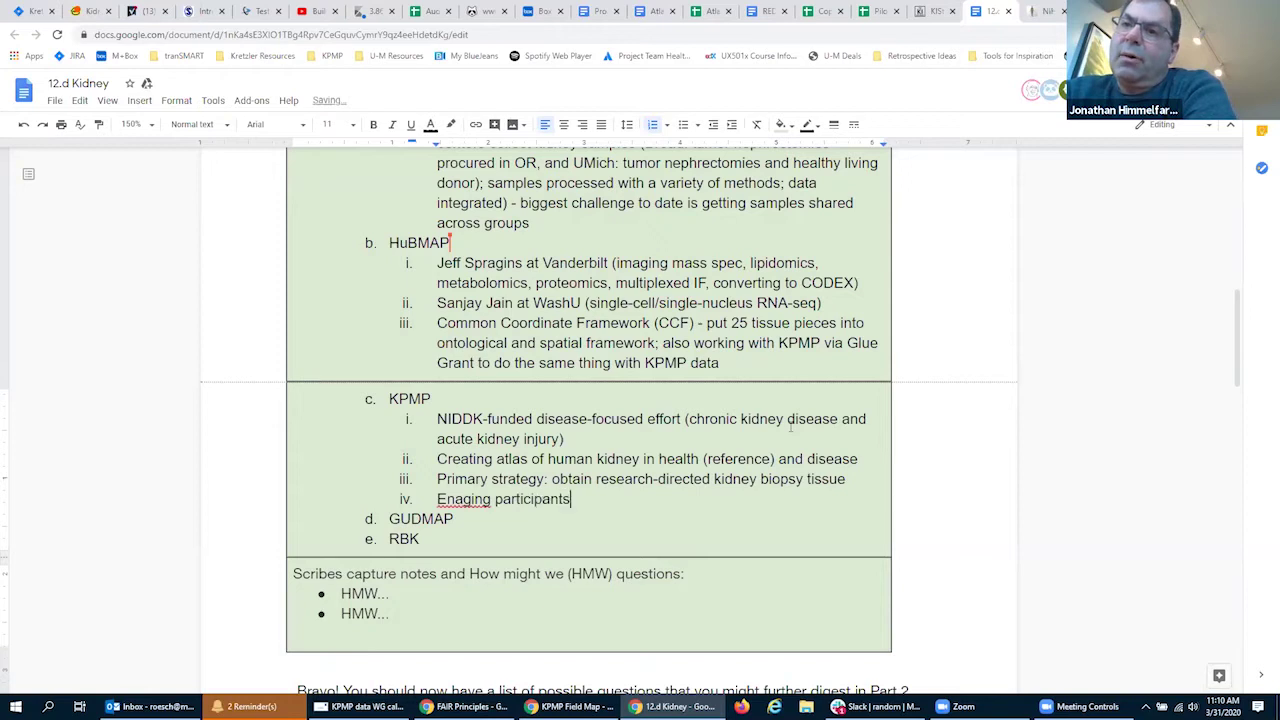
text( longi)
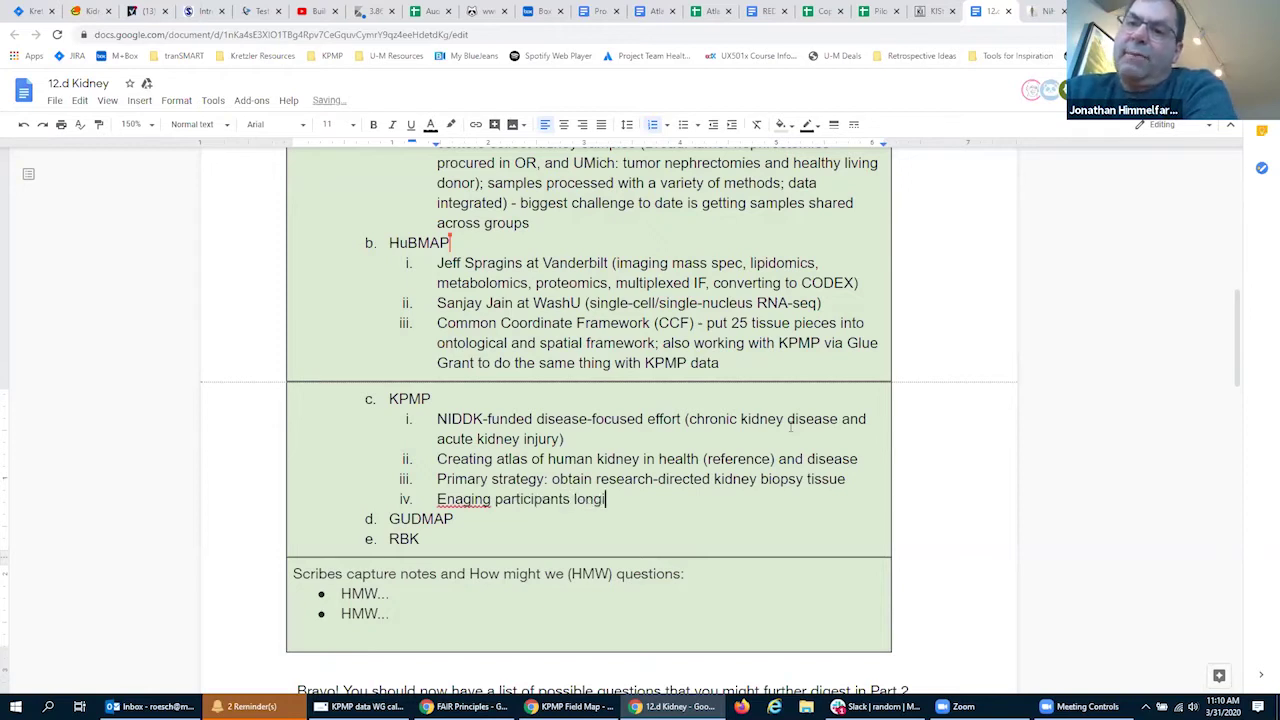
text(tudinally with)
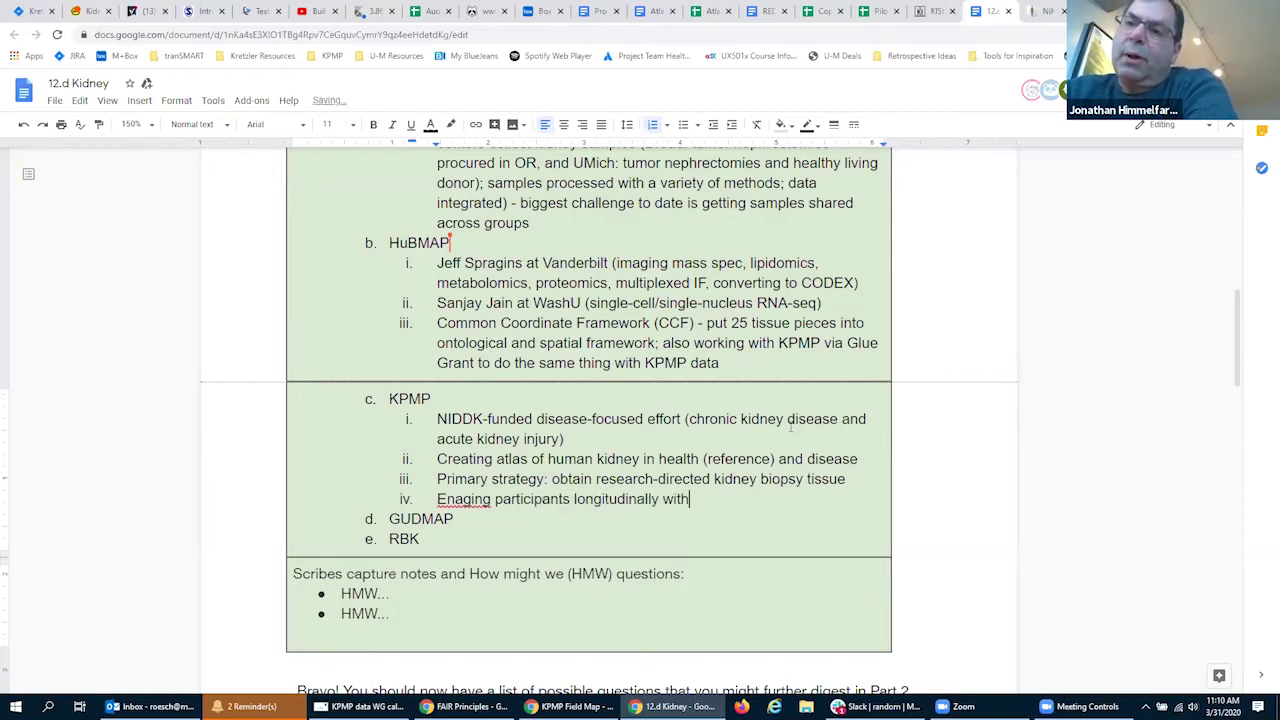
key(BackSpace)
key(BackSpace)
key(BackSpace)
key(BackSpace)
text(into a cohort study)
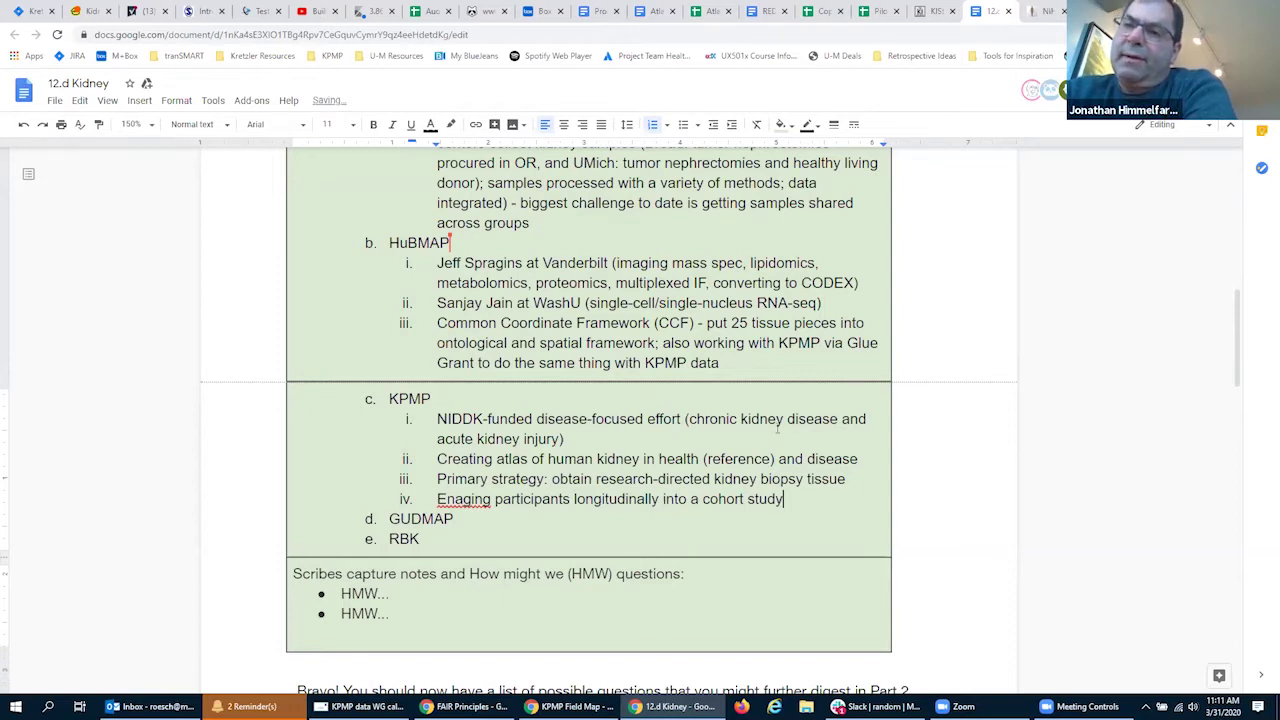
- Correct 'Enaging' to 'Engaging' in item iv using the spelling suggestion
right_click(463, 495)
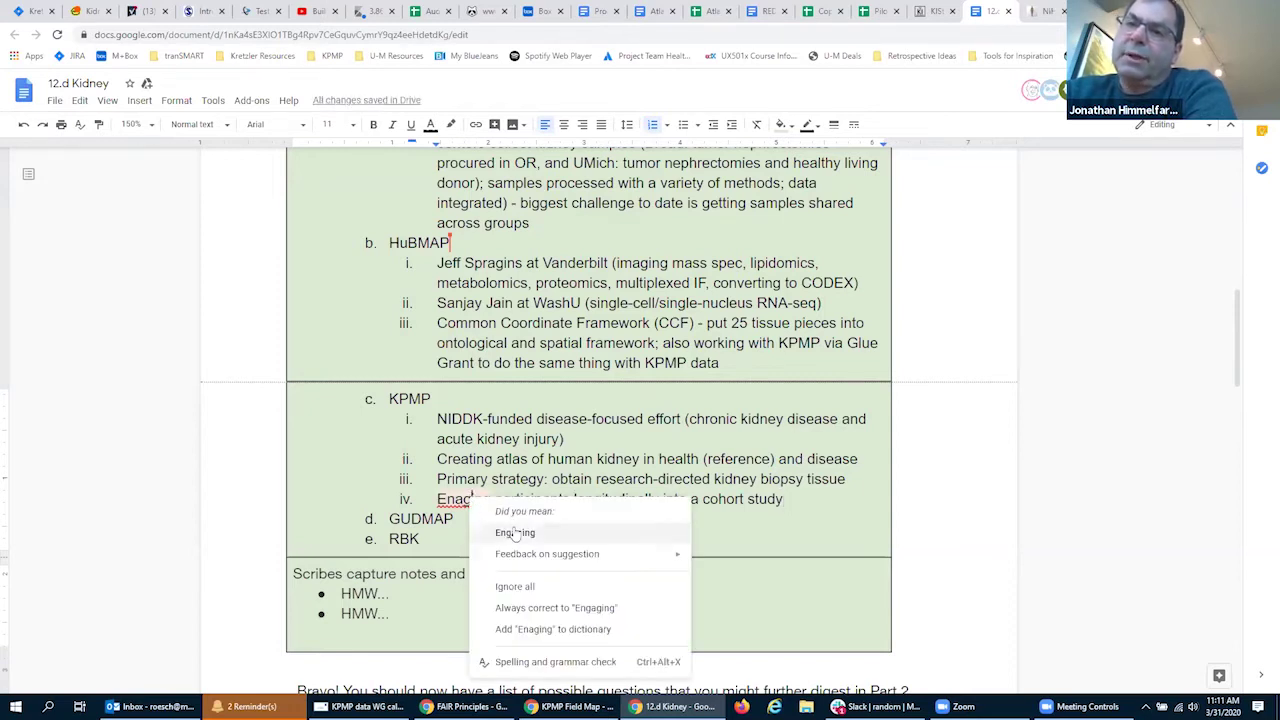
click(505, 534)
click(816, 498)
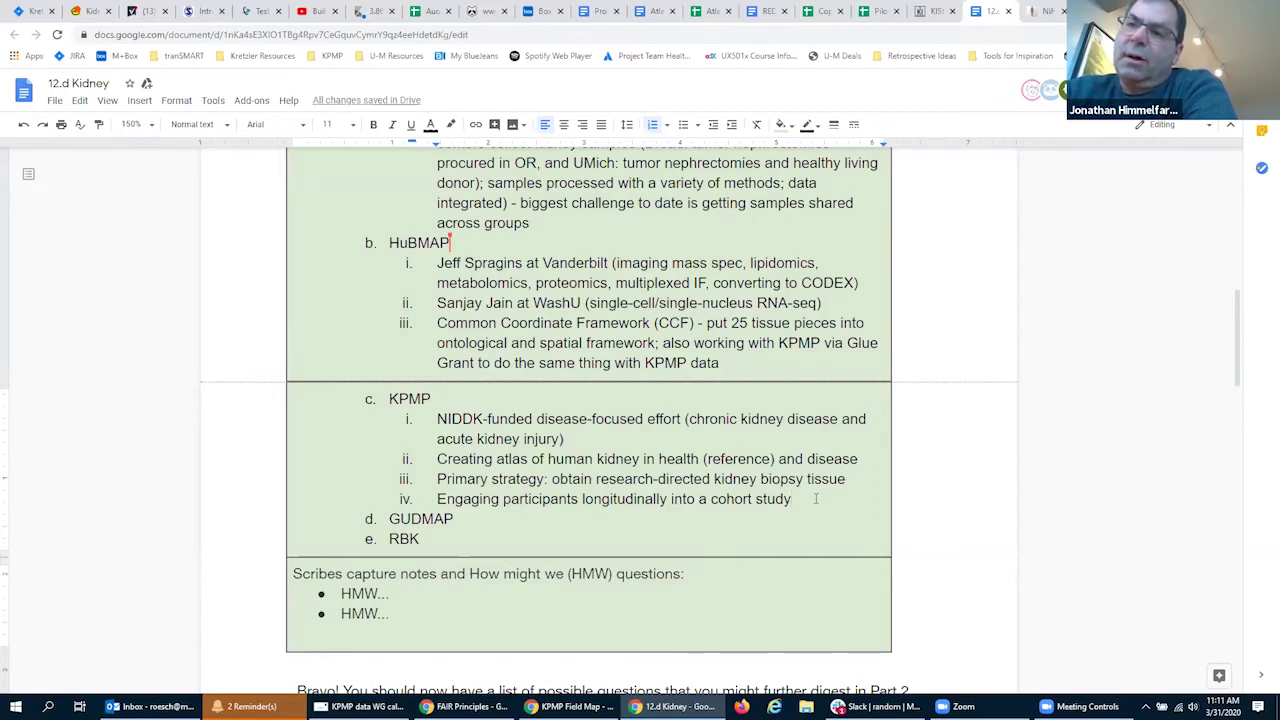
- Add item v: 'Tissue obtained undergoes standard histopathology'
key(Return)
text(T)
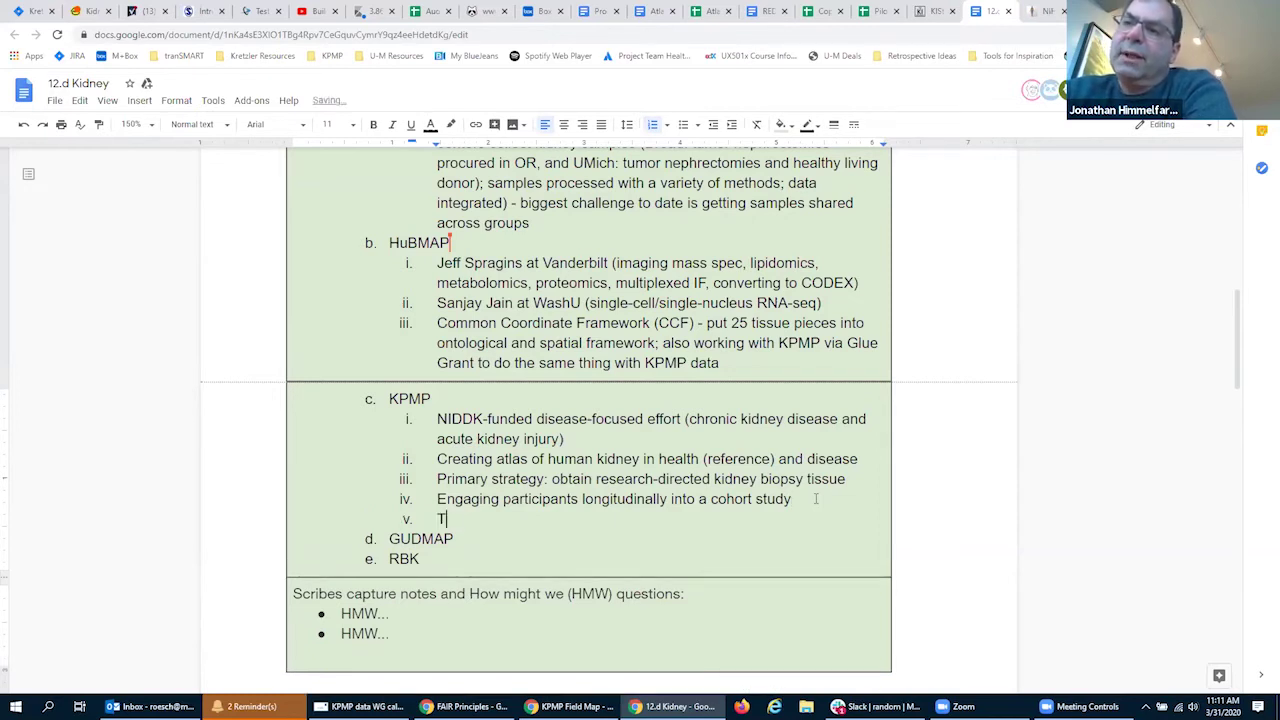
text(issue obtained w)
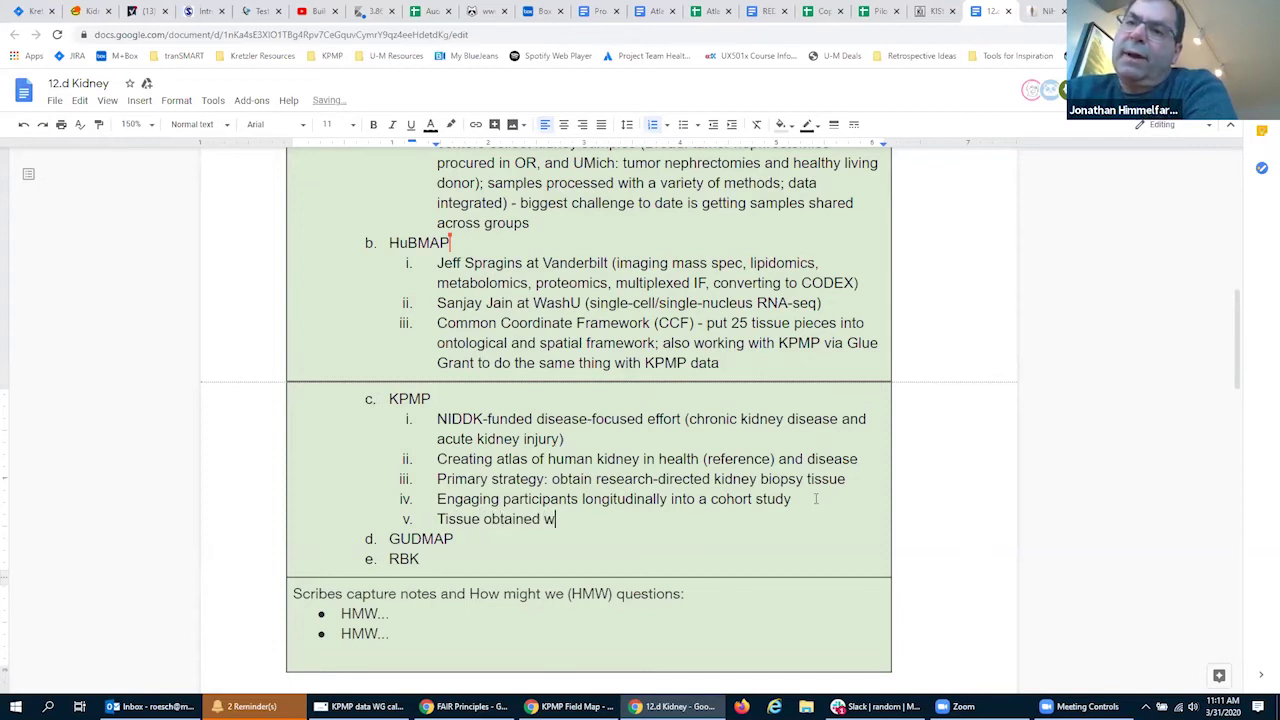
key(BackSpace)
text(unger)
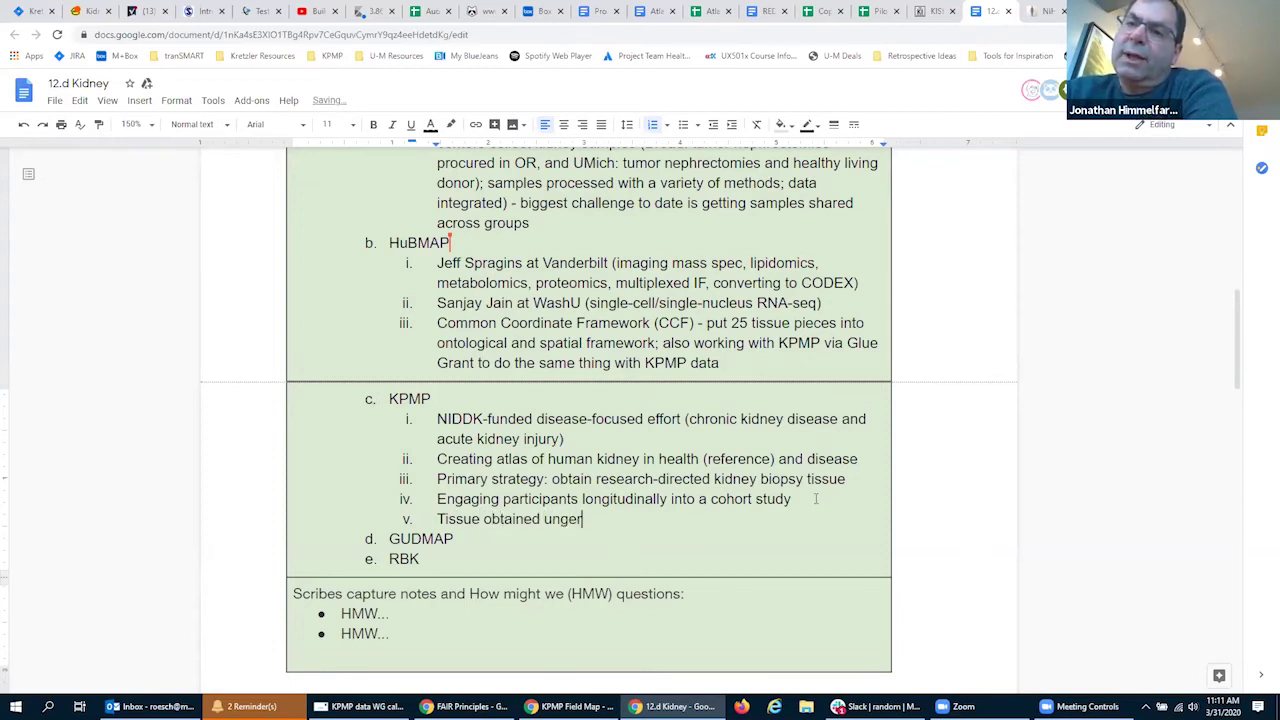
key(BackSpace)
key(BackSpace)
key(BackSpace)
text(dergoes )
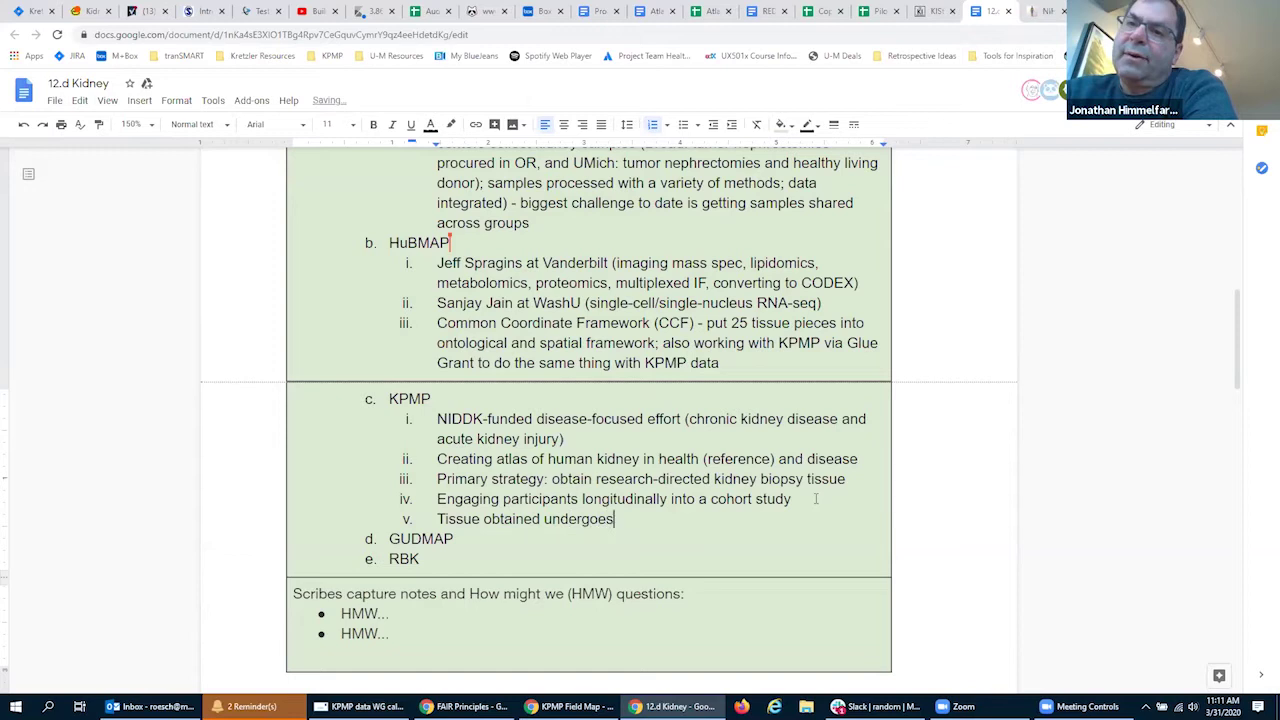
text(standard)
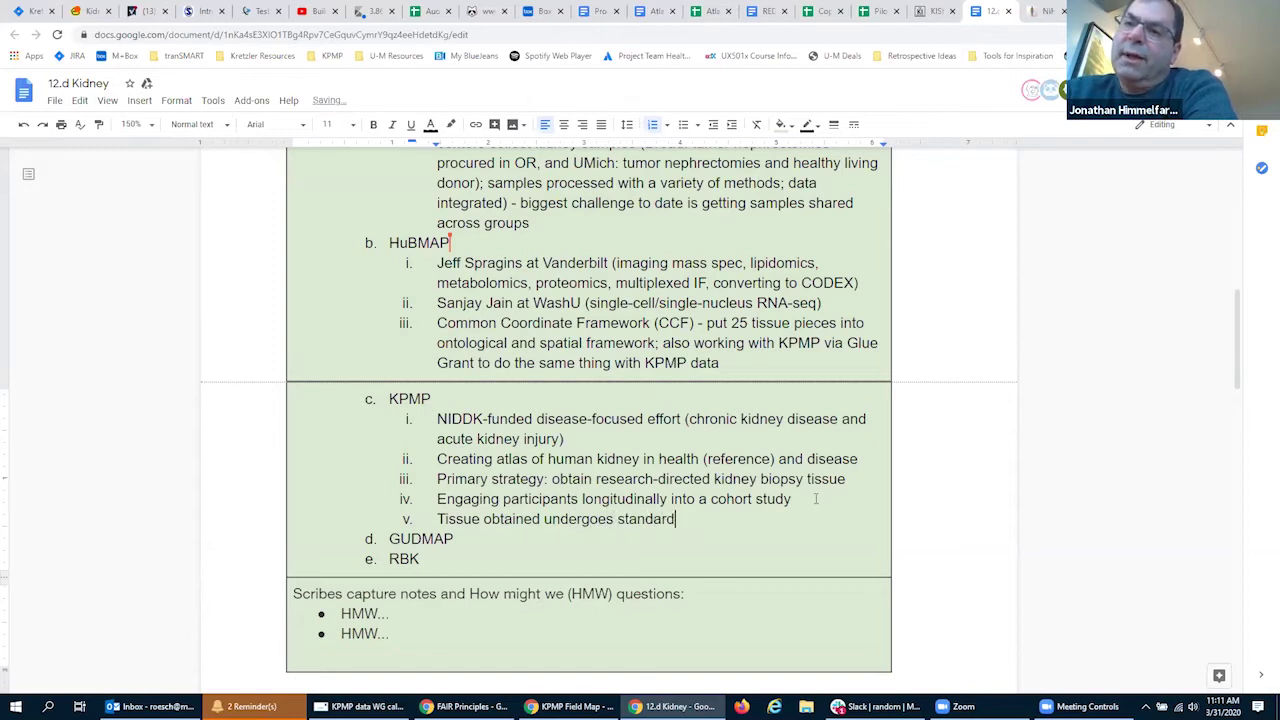
text( histopathology)
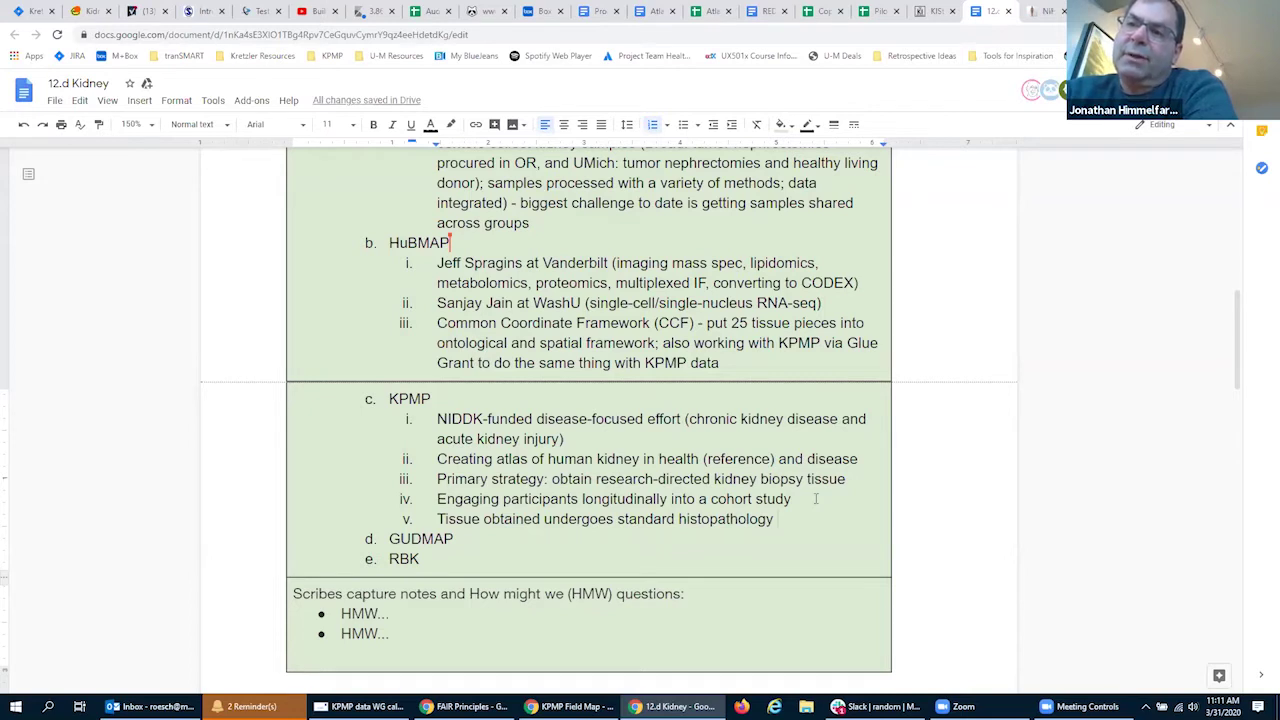
- Extend item v with tissue interrogation methods (sc/snRNA-seq, spatial omics, CODEX, IHC, LMD) using the limited tissue
text(plus more; also )
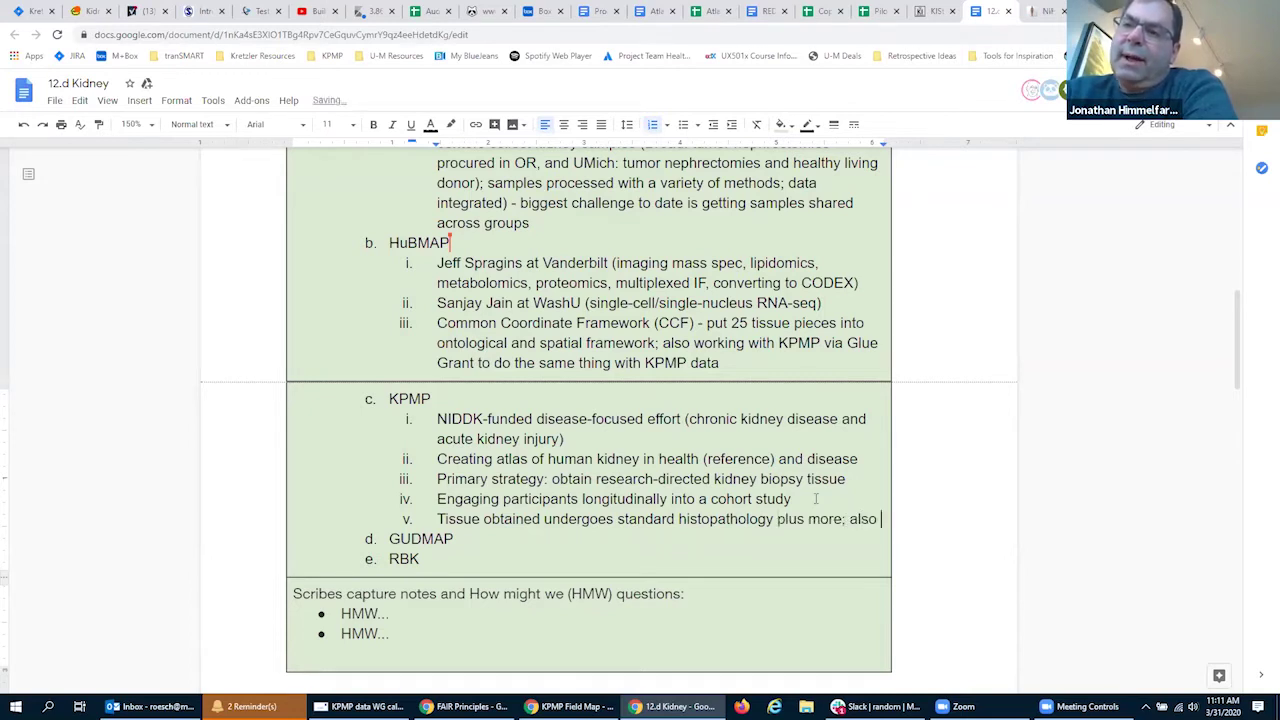
text(undergoes a var)
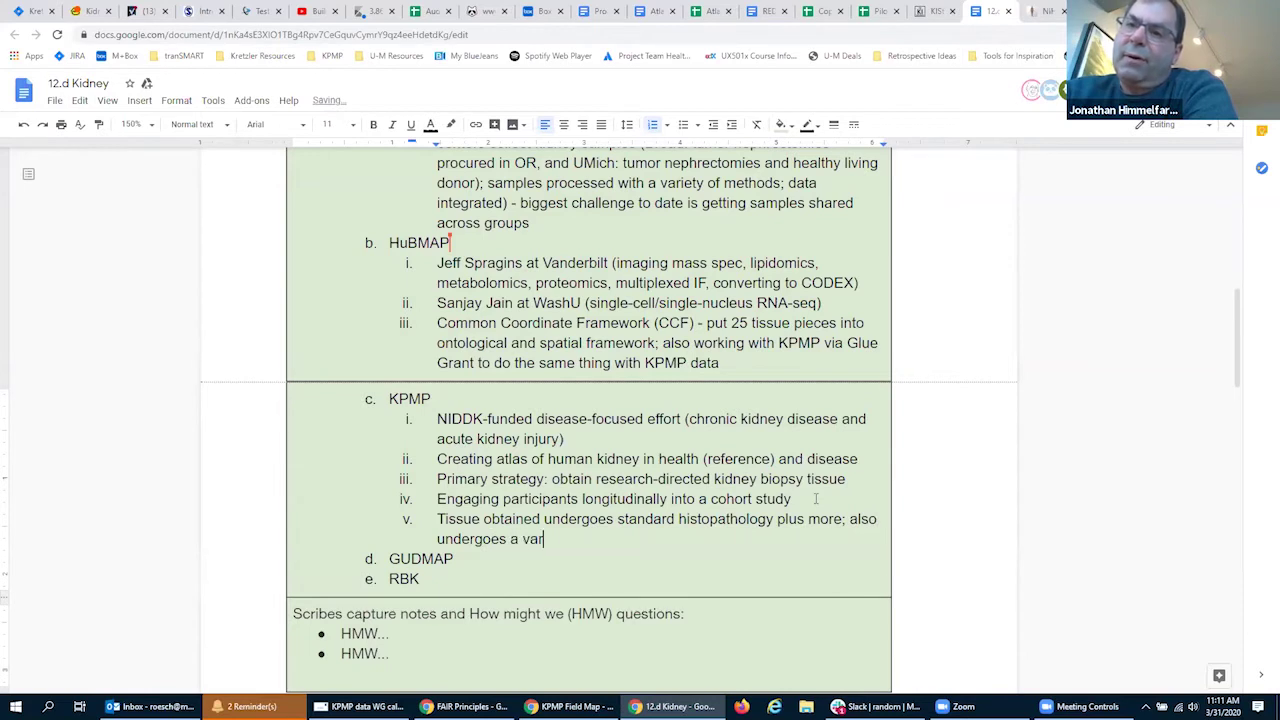
text(iety of "tissue interrogation)
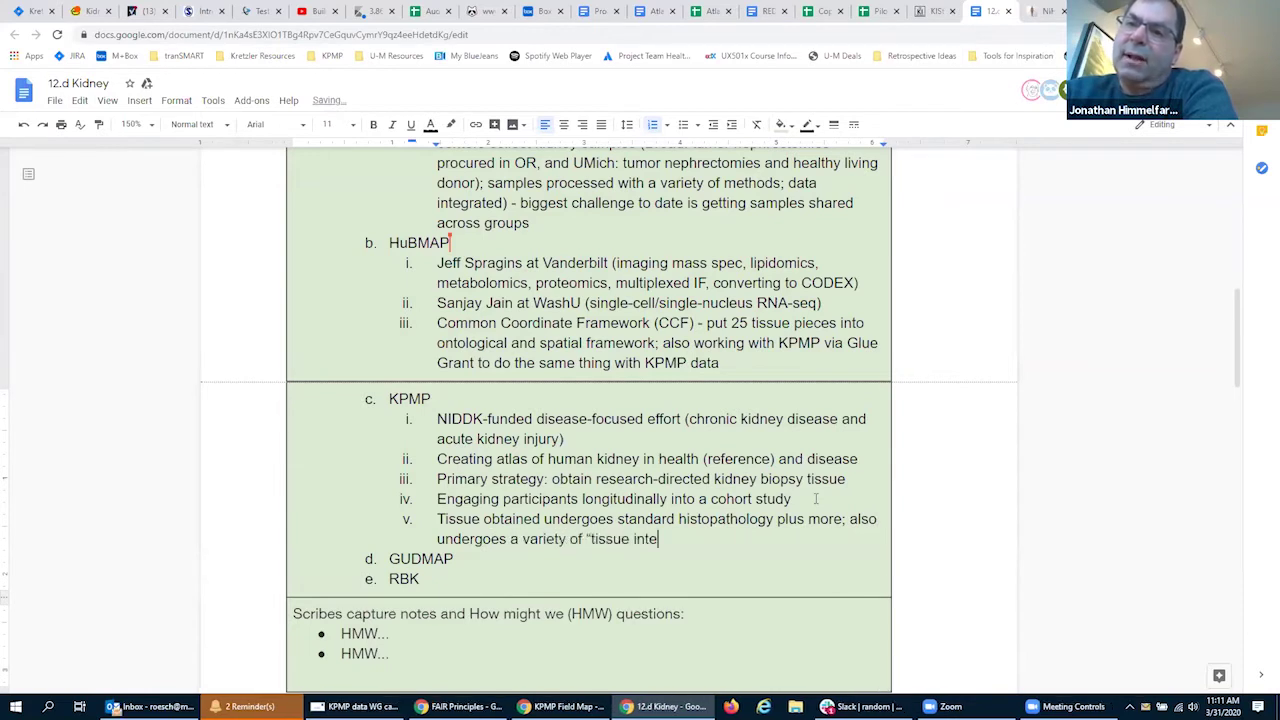
text(" methods (sn)
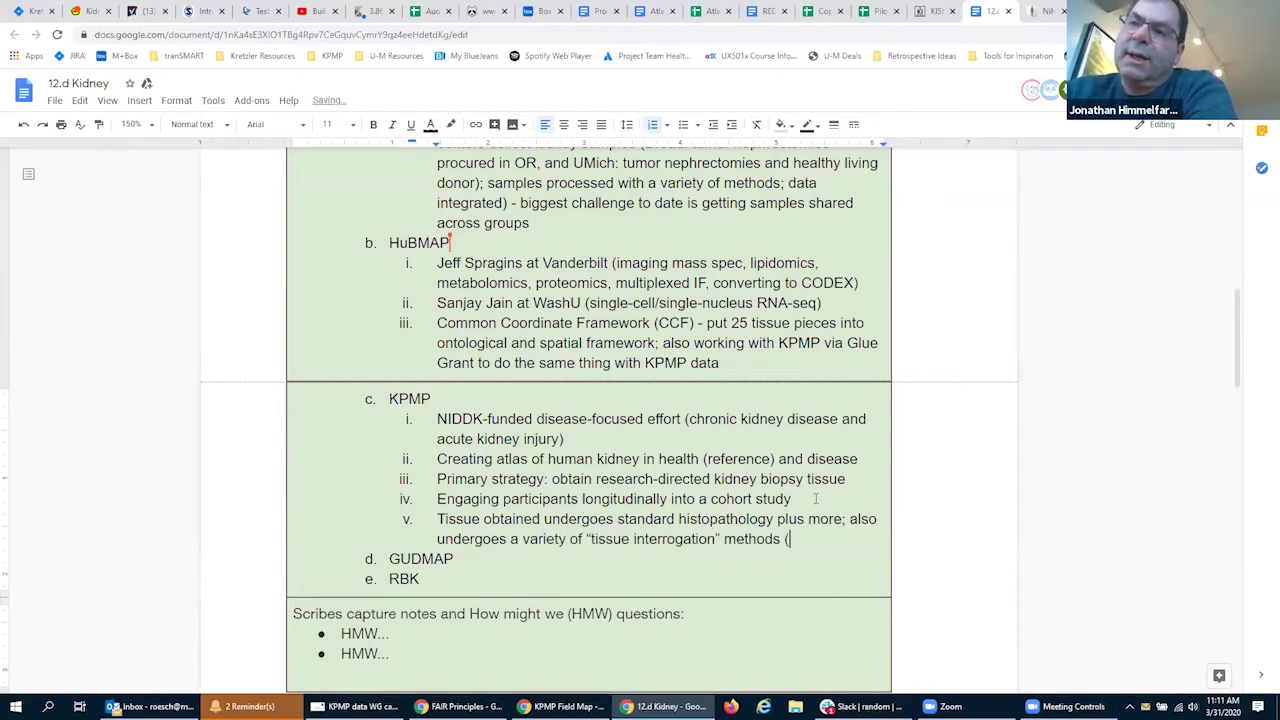
key(BackSpace)
text(c/sn RAN)
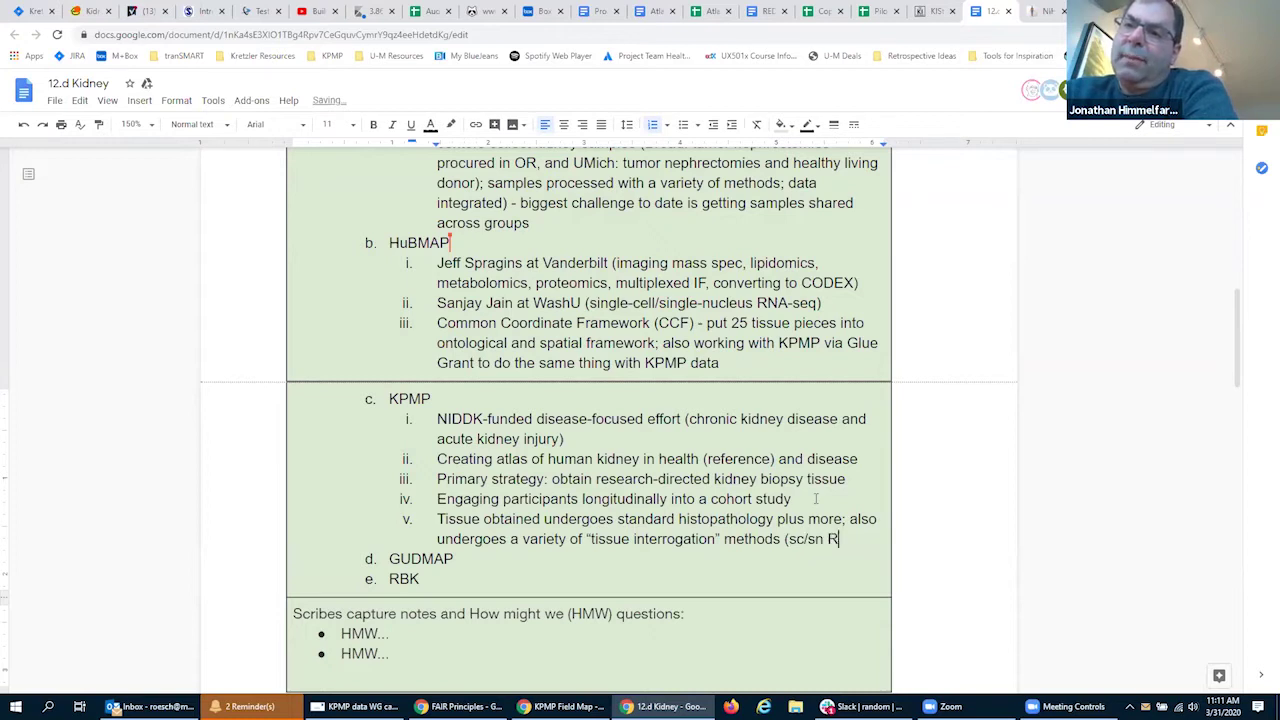
key(BackSpace)
key(BackSpace)
text(NA-seq, )
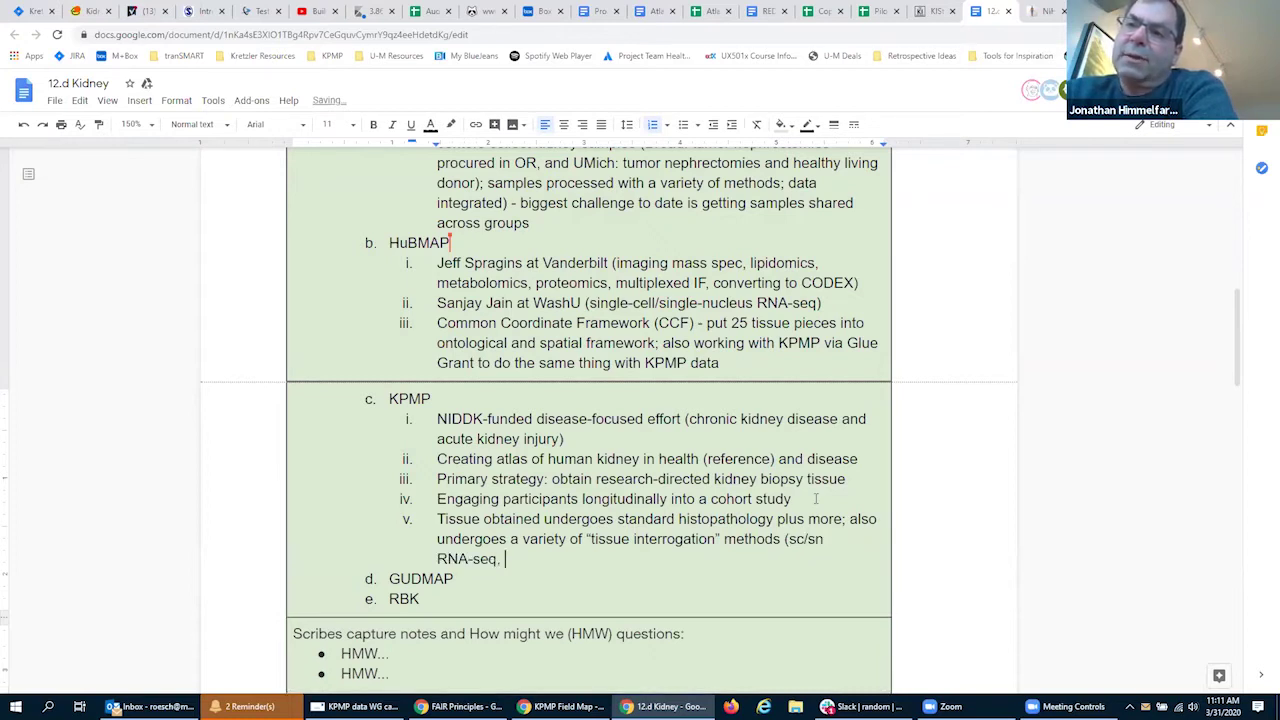
text(spatial meta)
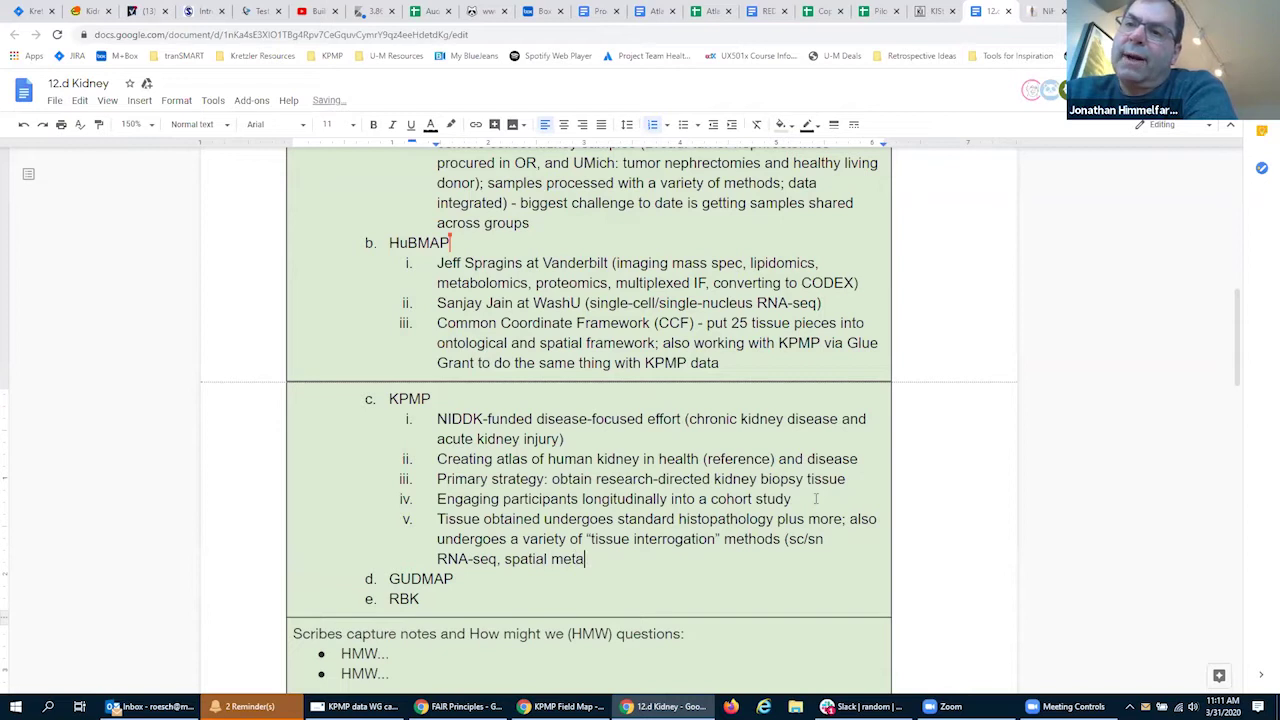
text(bomoic)
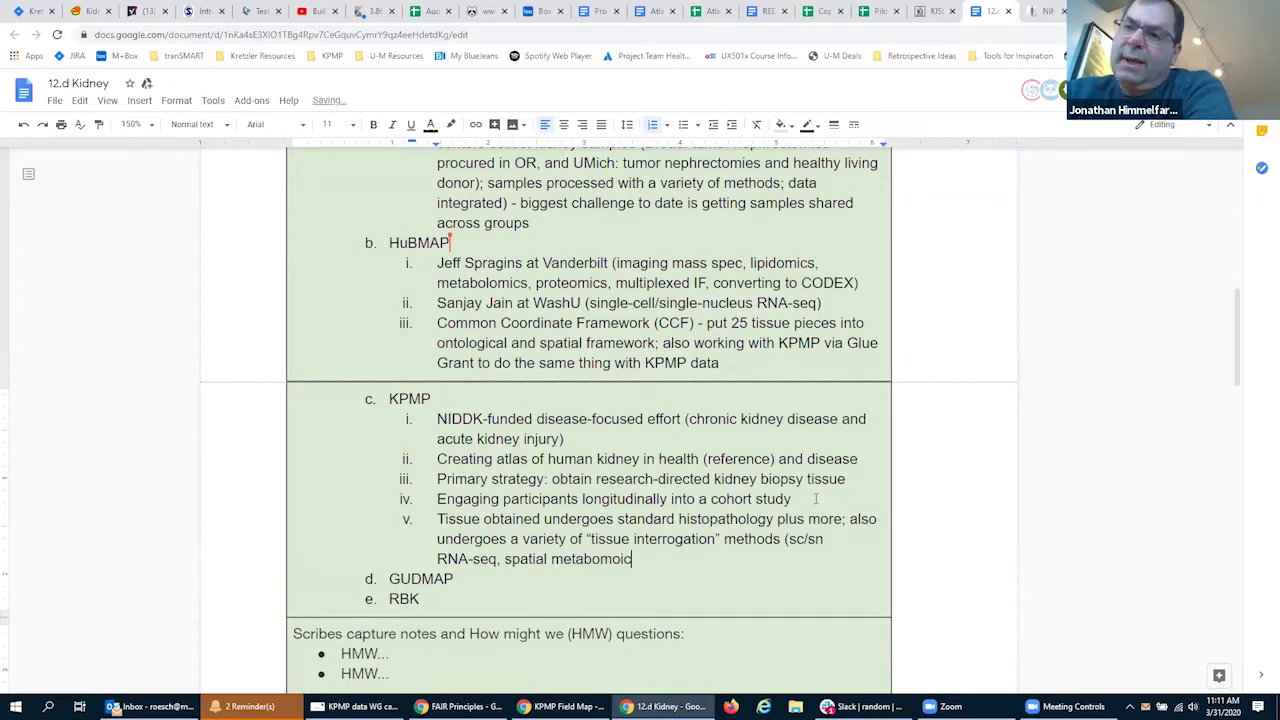
text(s, spatial p)
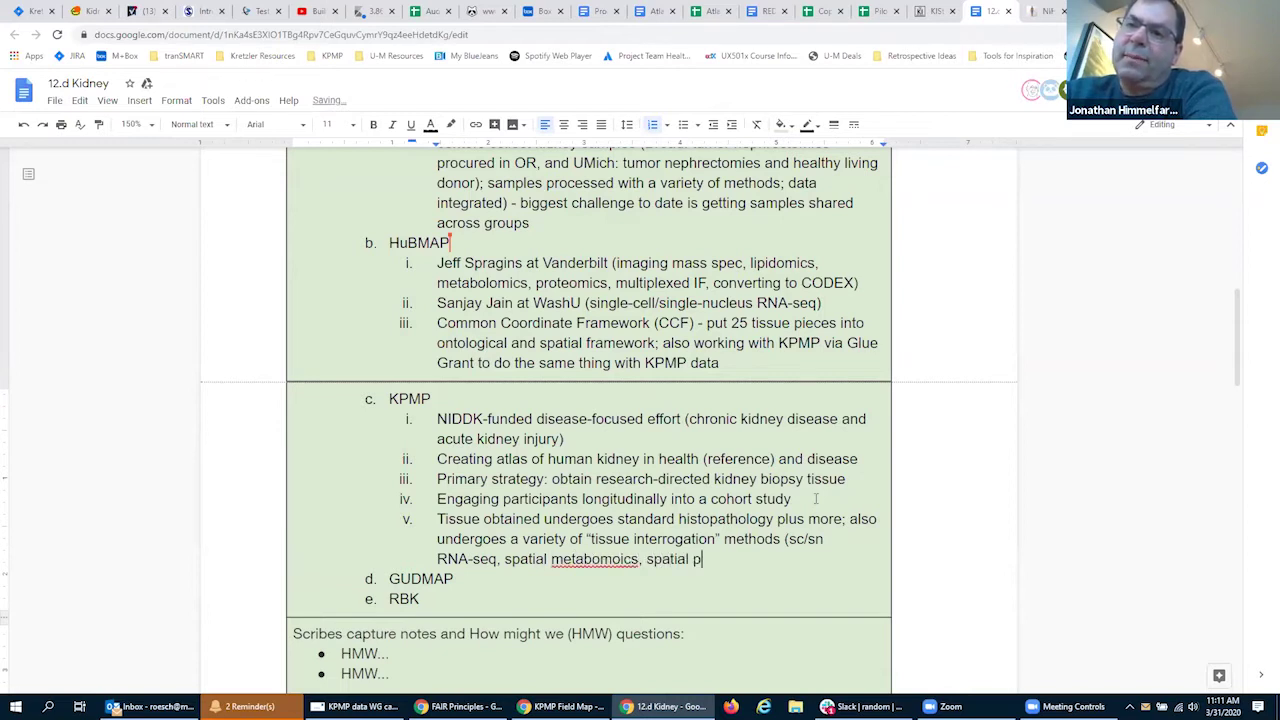
text(roteomics, CODEX)
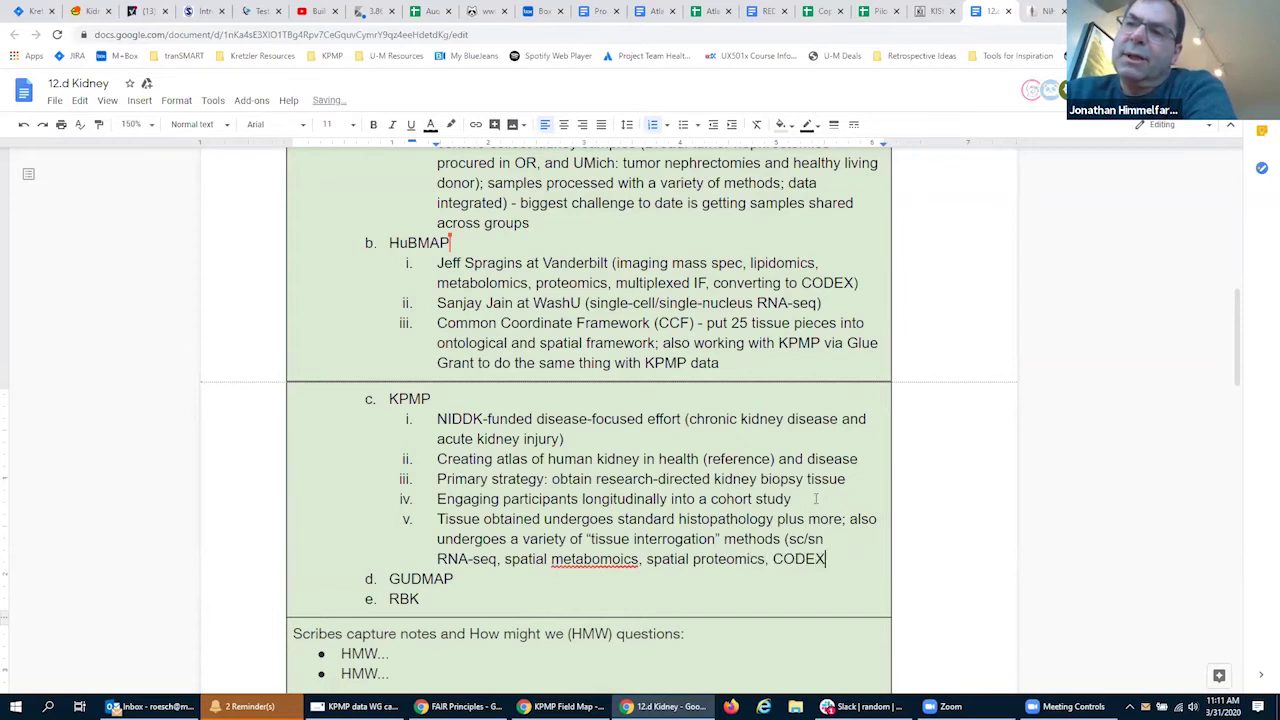
text(, other IH)
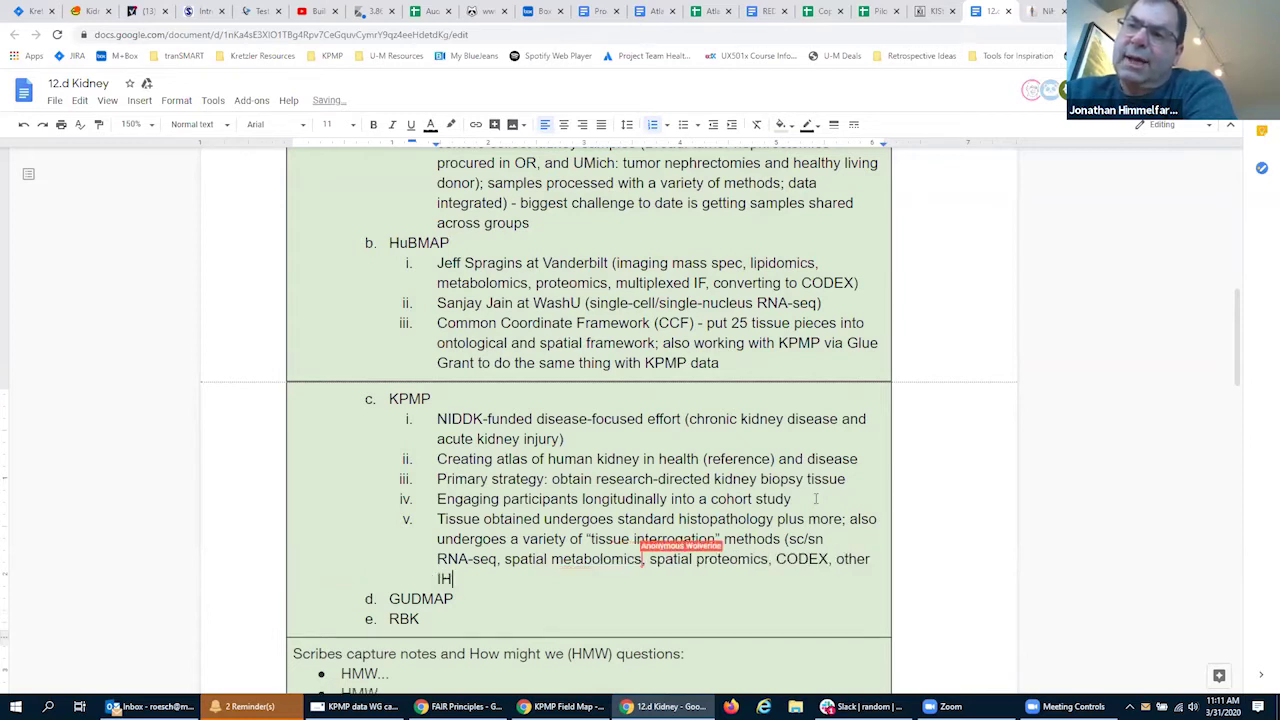
text(C approaches, LM)
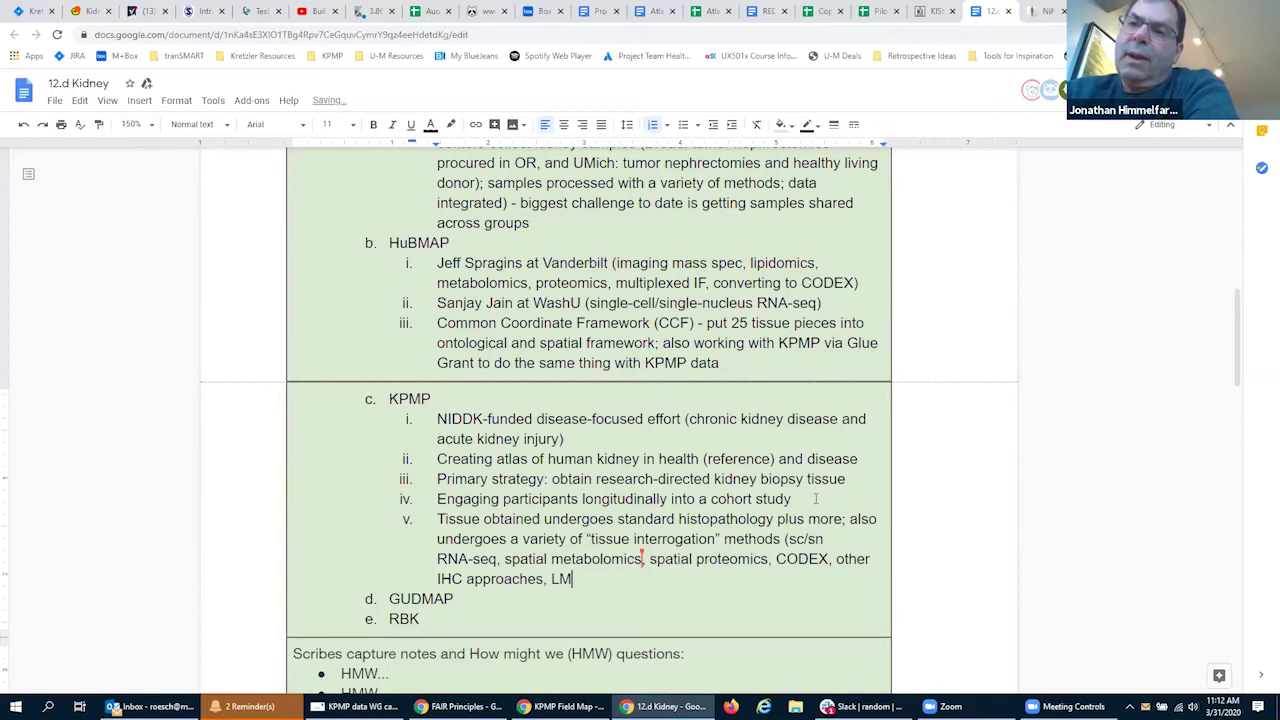
text(D, imaging))
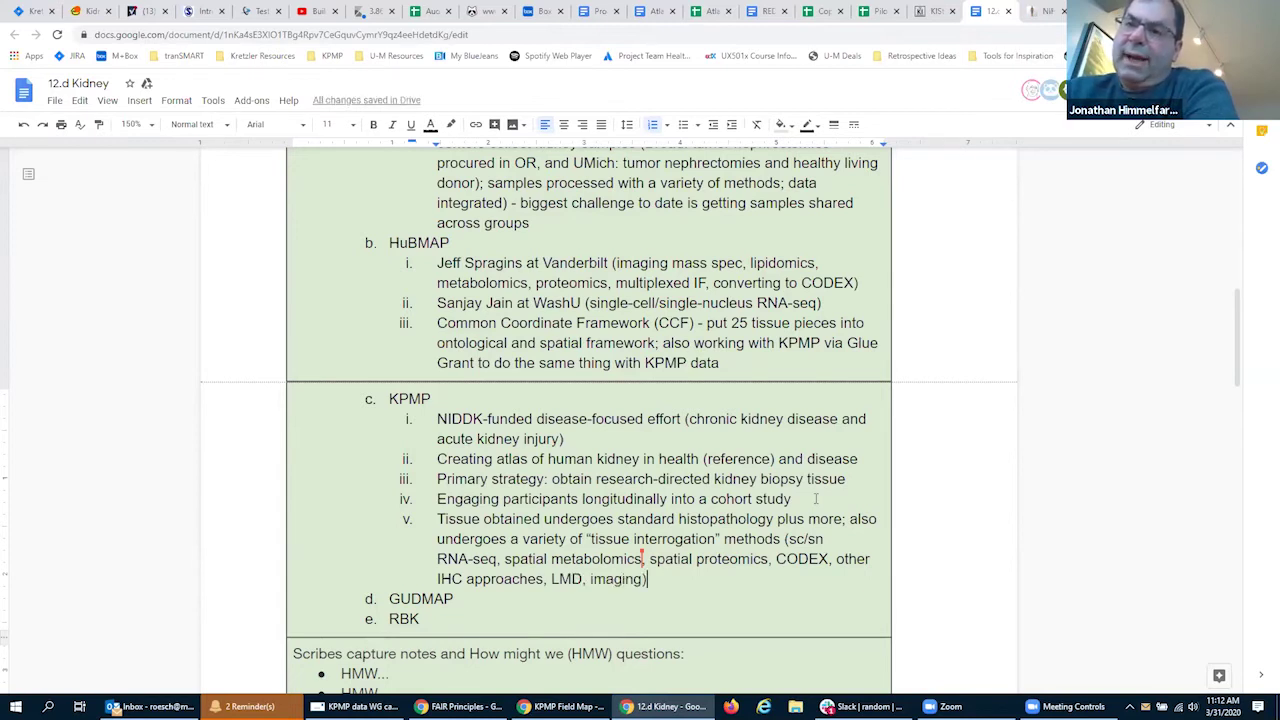
scroll(801, 442, down, 3)
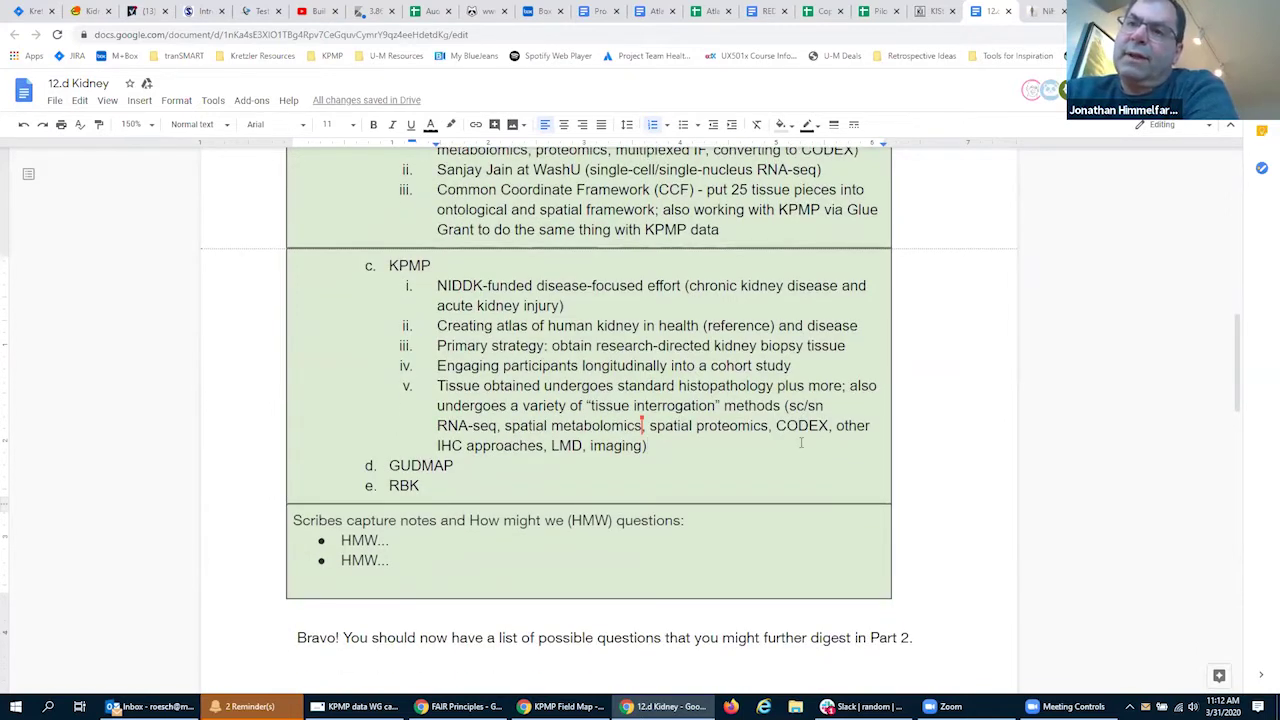
text(using t)
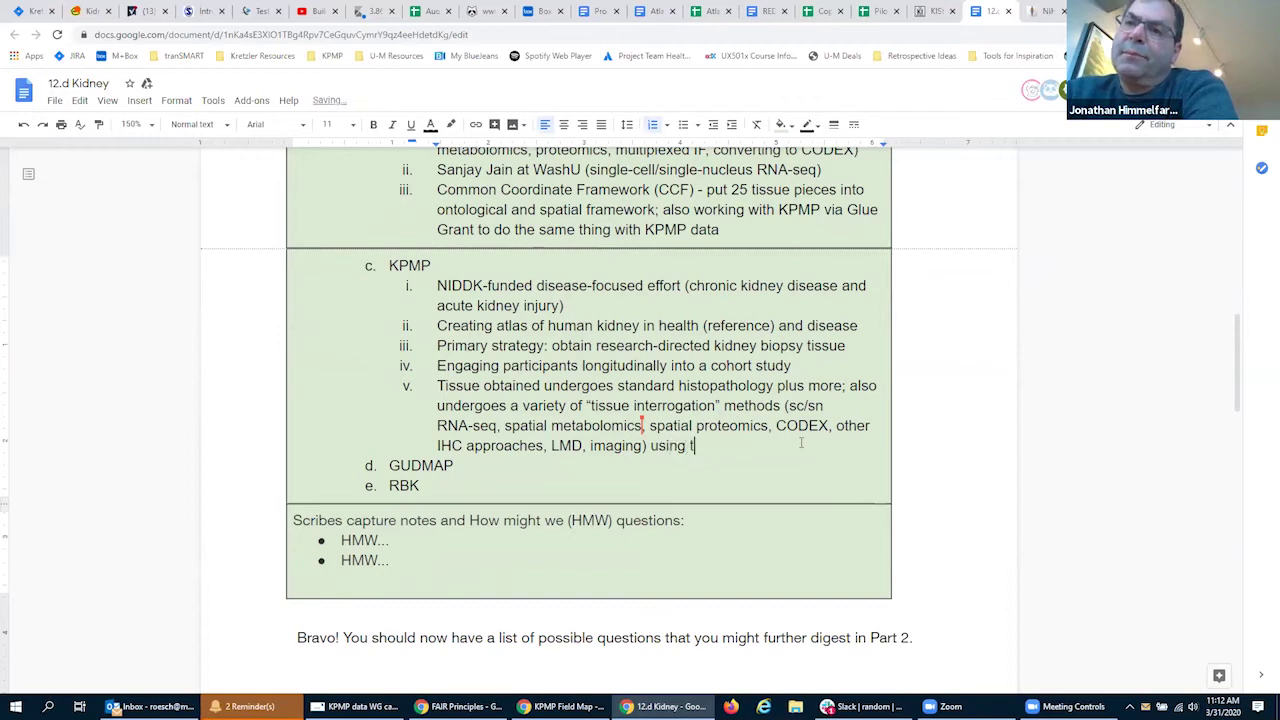
text(he limited tissue)
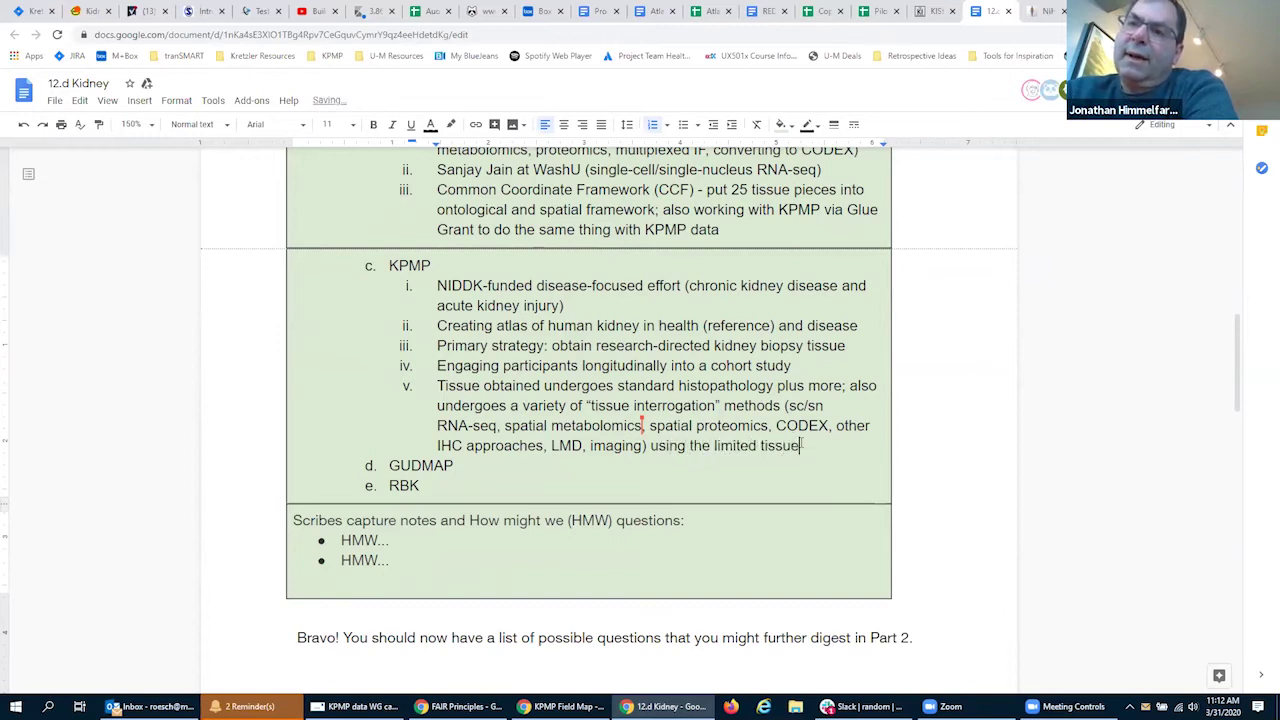
key(Return)
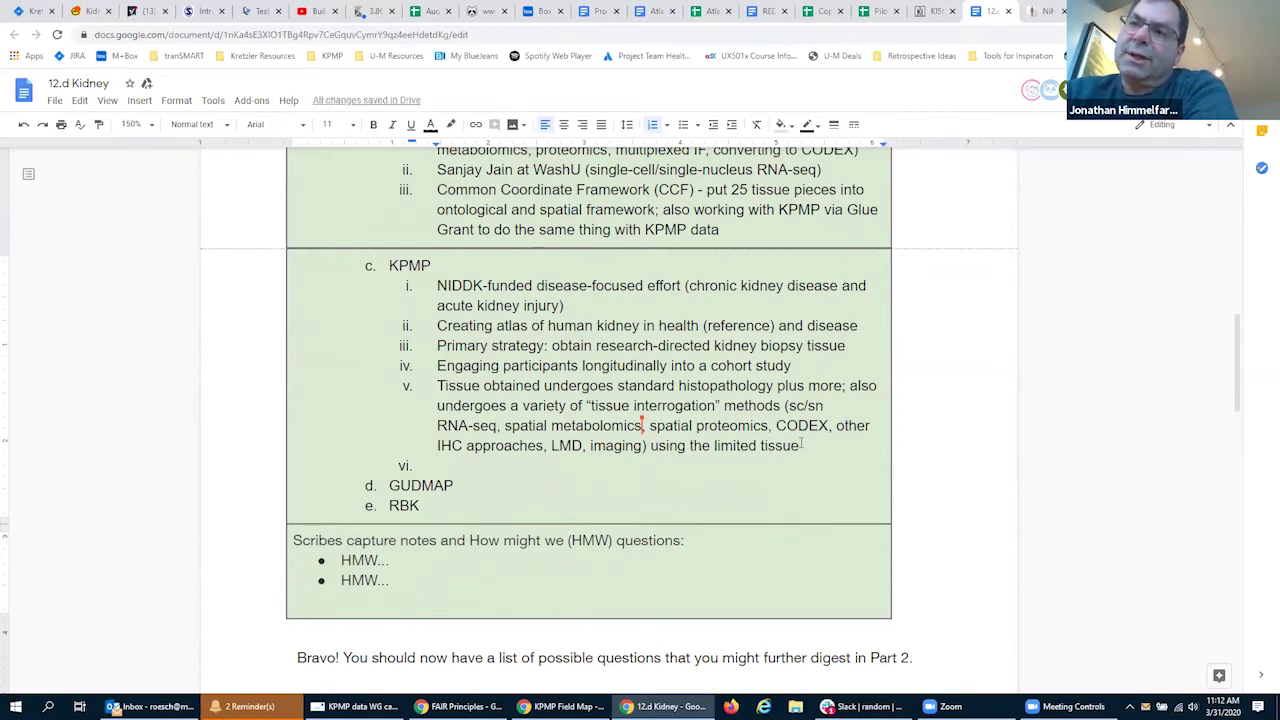
- Start item vi with 'Data Visualization Center (DVC) attempts to QC and integrate'
text(Data Visualization Center (DVC) attends)
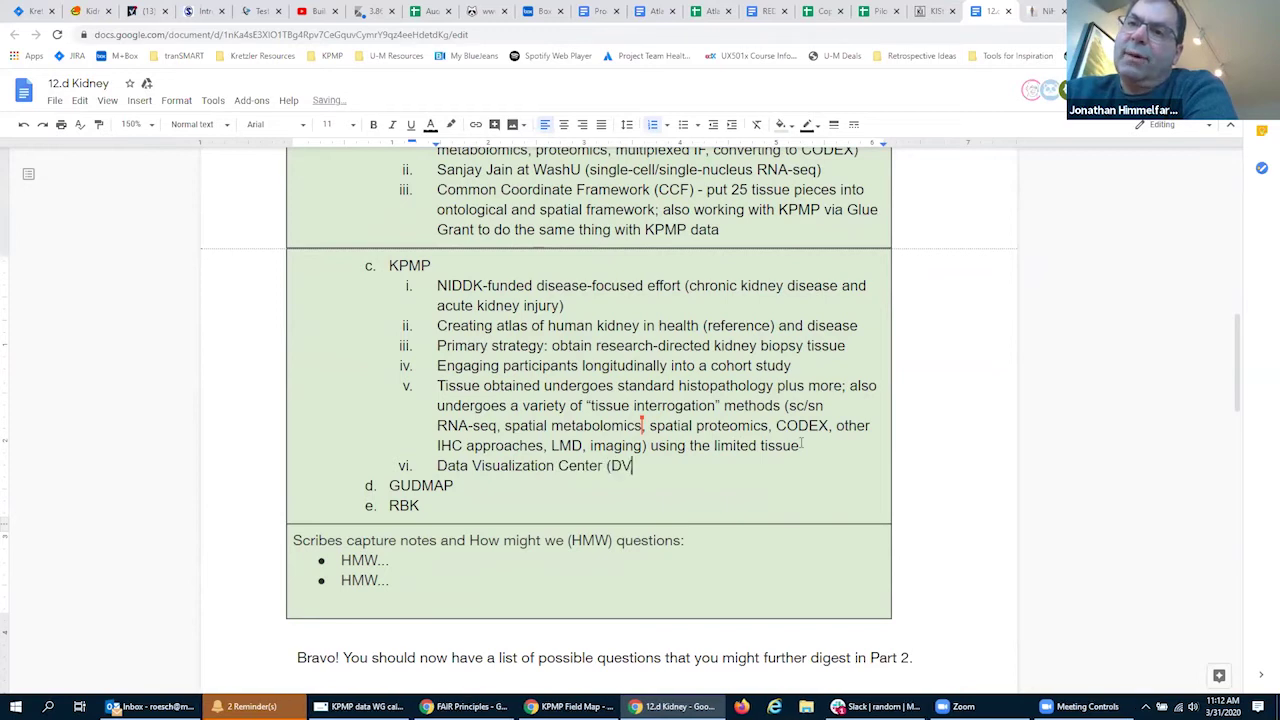
key(BackSpace)
key(BackSpace)
key(BackSpace)
key(BackSpace)
text(mpts to integrate)
key(Left)
key(Left)
key(Left)
key(Left)
key(Left)
key(Left)
key(Left)
key(Left)
text(QC and)
key(End)
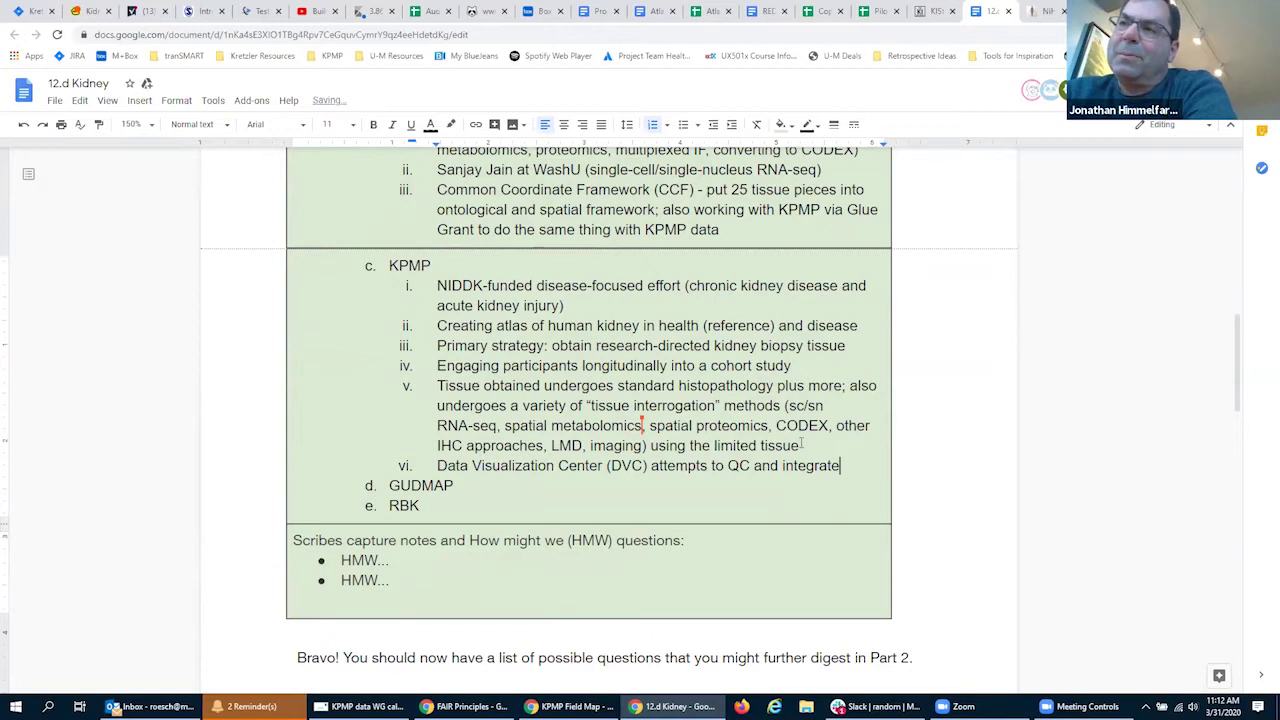
- Finish item vi with 'all data to share publicly (download, visualize, analyze)'
text(all data to eventually visualize)
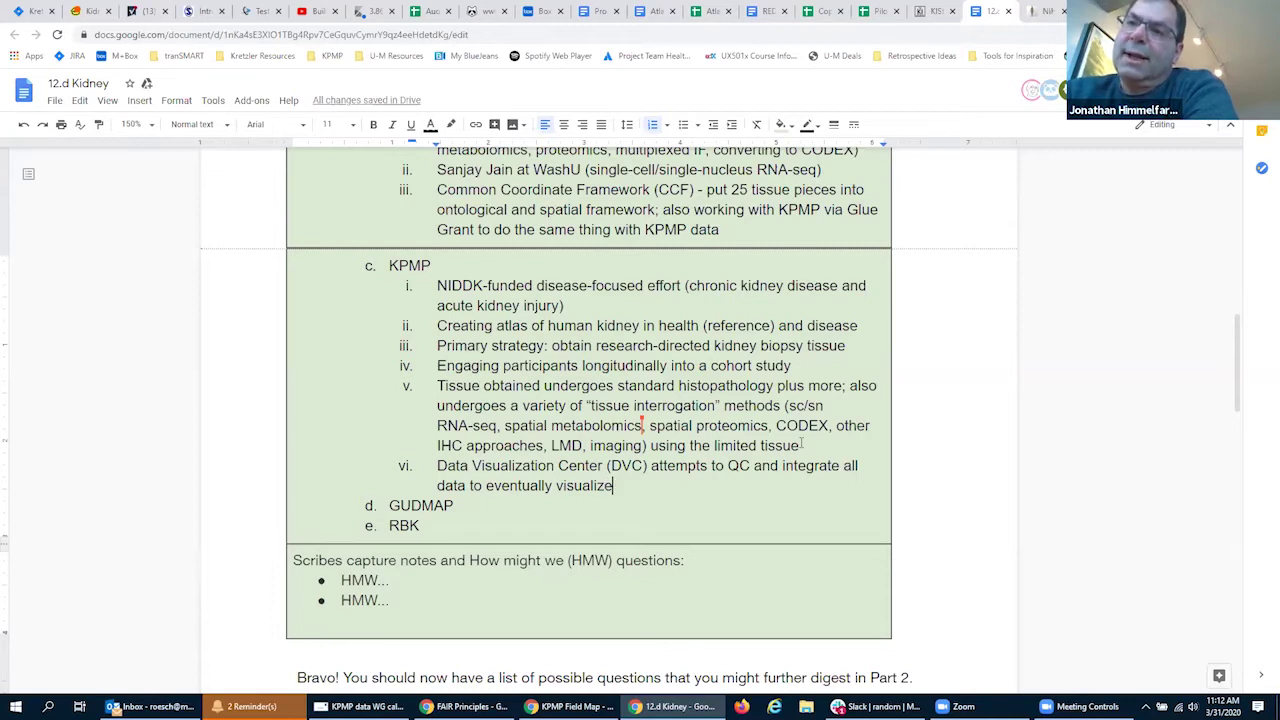
key(Left)
key(Left)
key(Left)
key(Left)
key(Left)
key(Left)
key(Left)
key(Left)
key(Left)
key(Left)
key(Left)
key(Left)
key(Left)
key(Left)
key(Left)
key(Left)
key(Left)
key(Left)
key(Left)
key(Left)
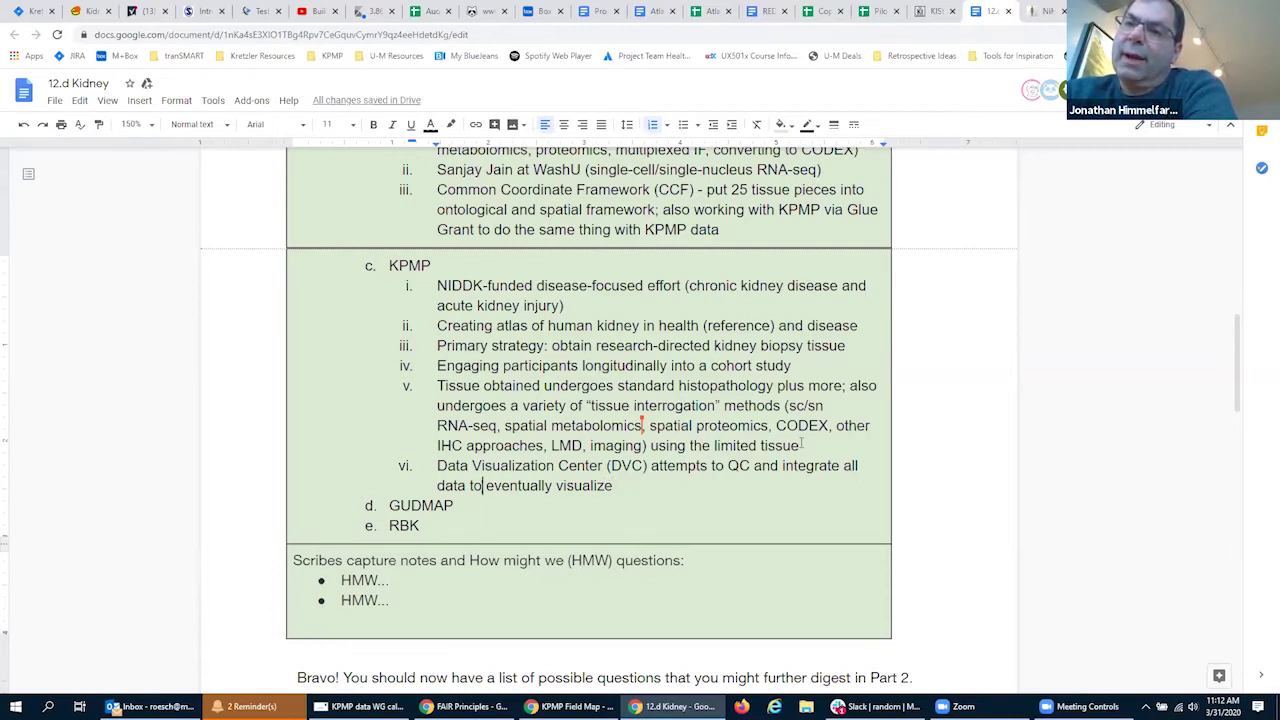
text(share pub)
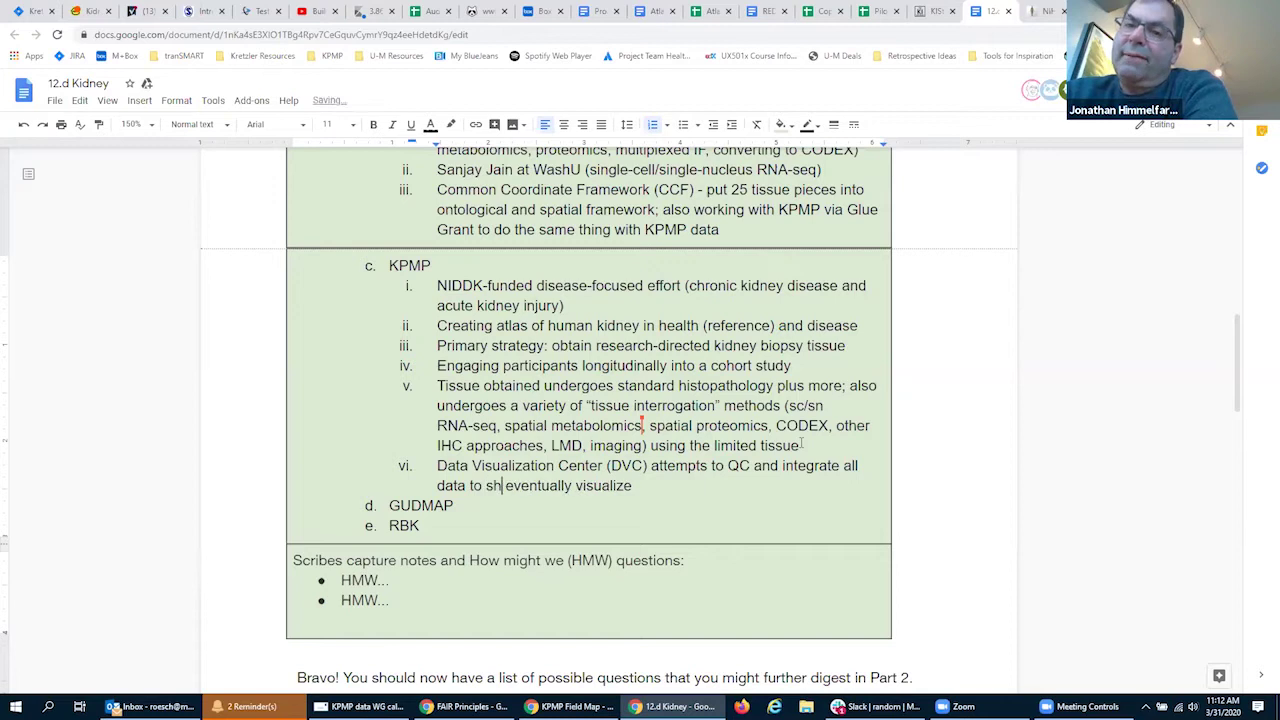
text(lica)
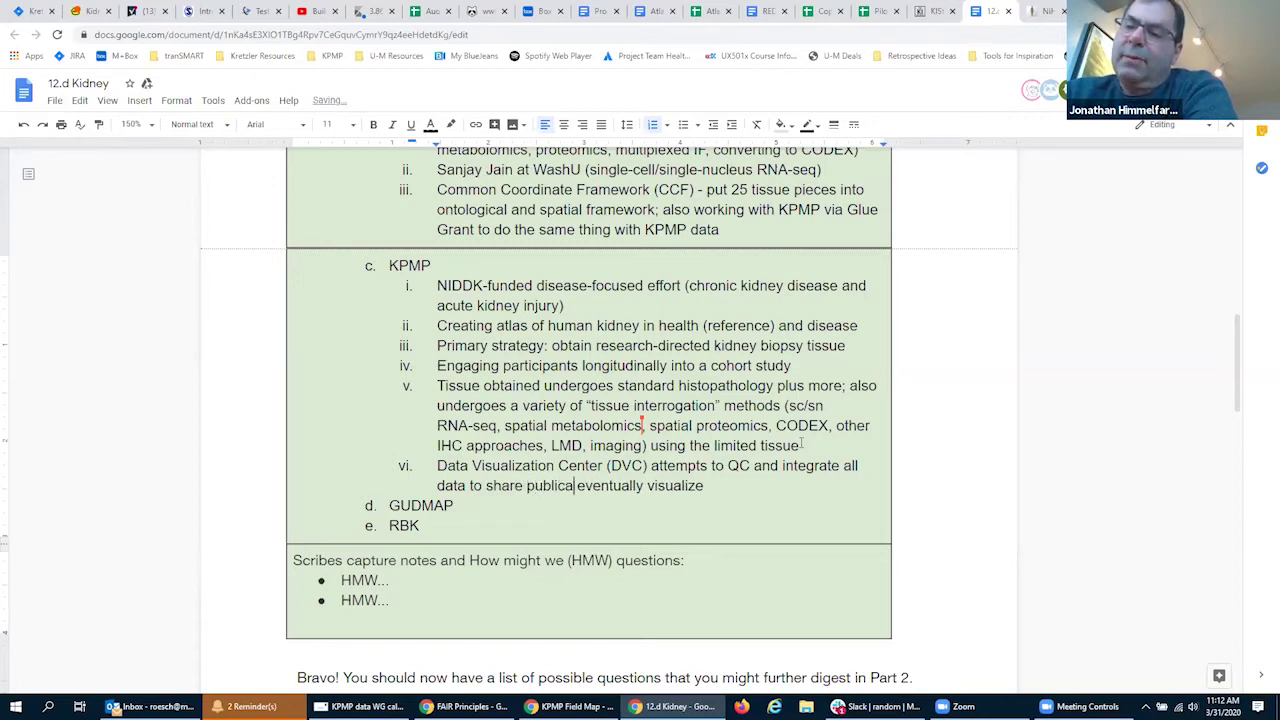
text(lly)
key(Delete)
key(Delete)
key(Delete)
key(Delete)
key(Delete)
key(Delete)
key(Delete)
key(Delete)
key(Delete)
key(Delete)
key(Delete)
key(Delete)
key(Delete)
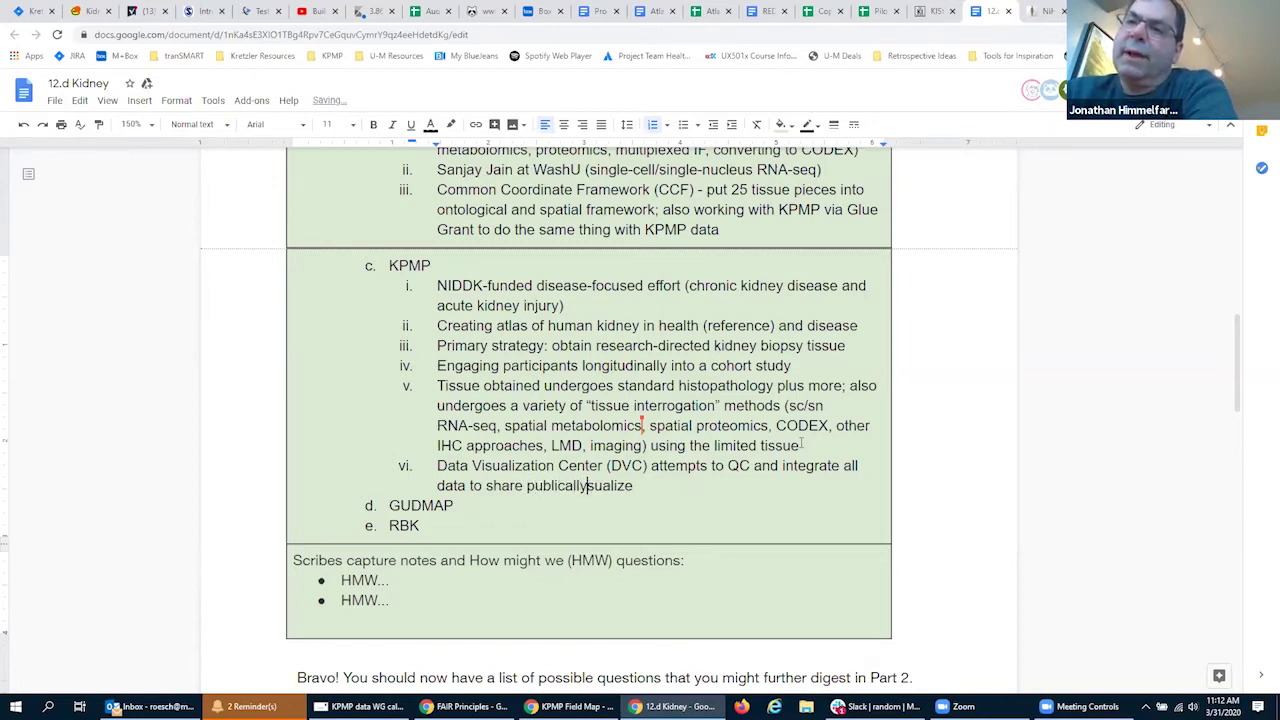
key(Delete)
key(Delete)
key(Delete)
key(Delete)
key(Delete)
key(Delete)
key(Delete)
text(()
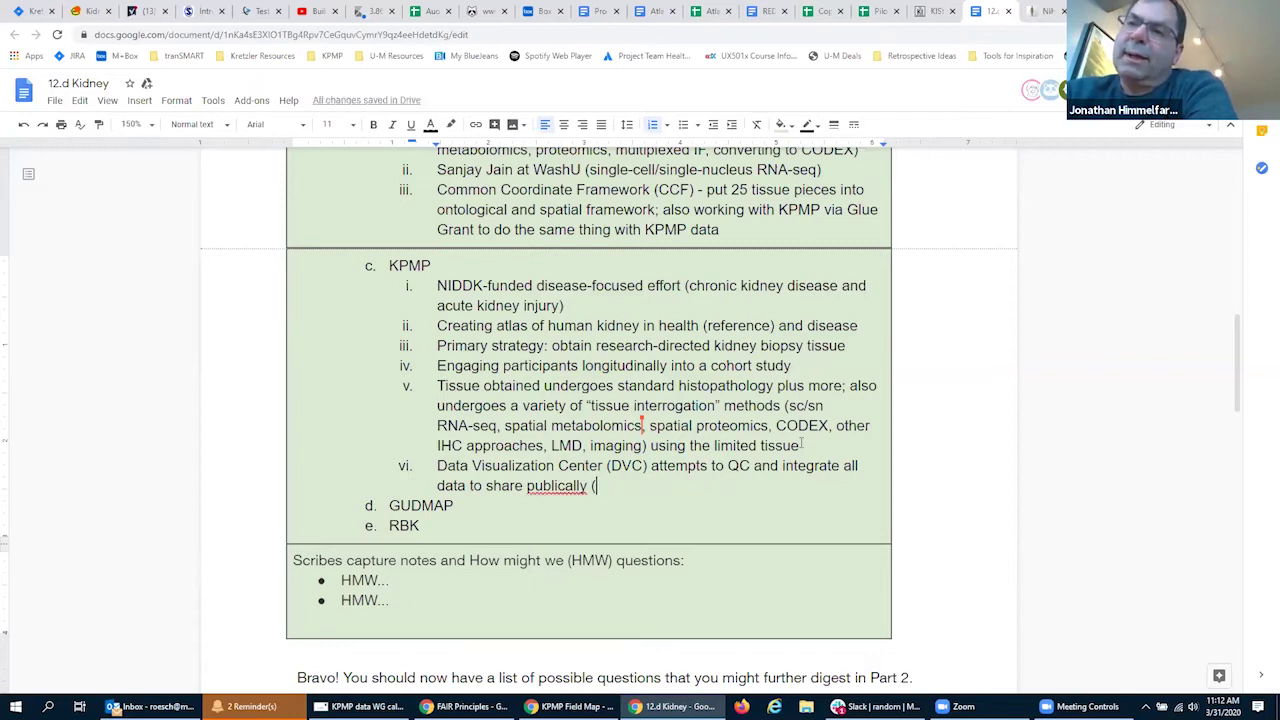
text(download, )
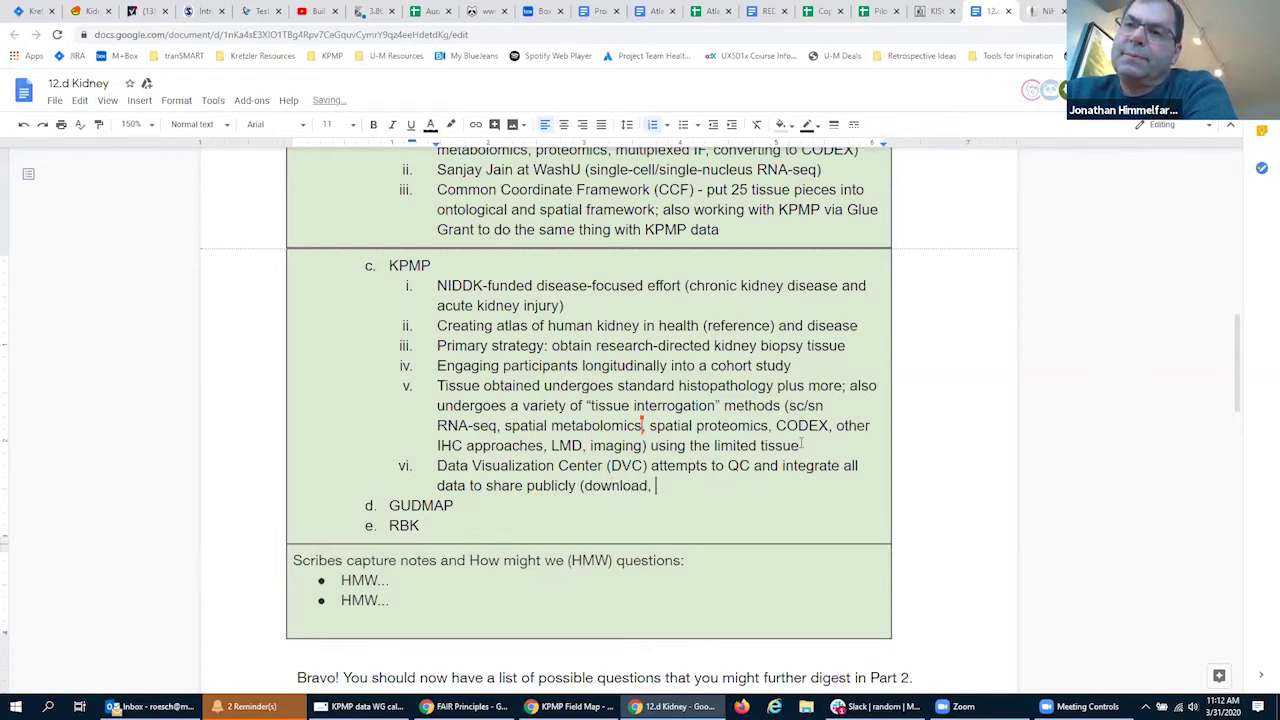
text(visualize, analysze)
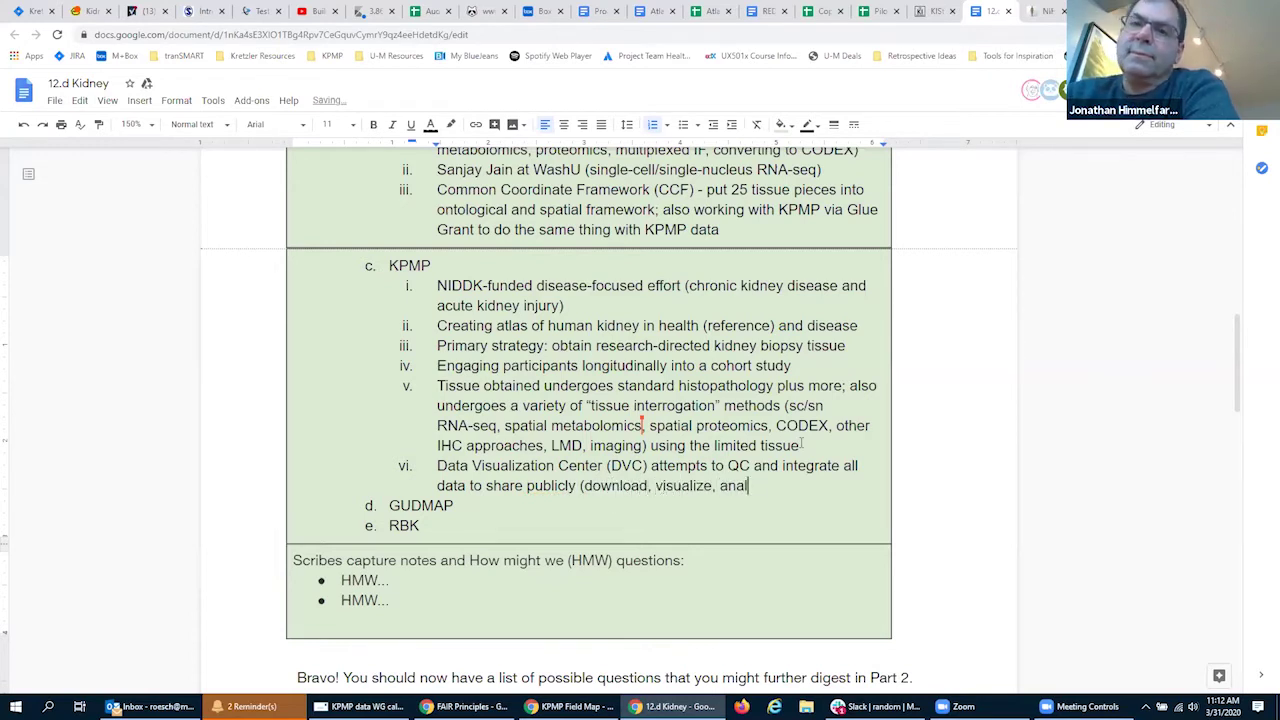
key(BackSpace)
key(BackSpace)
key(BackSpace)
key(BackSpace)
text(yze))
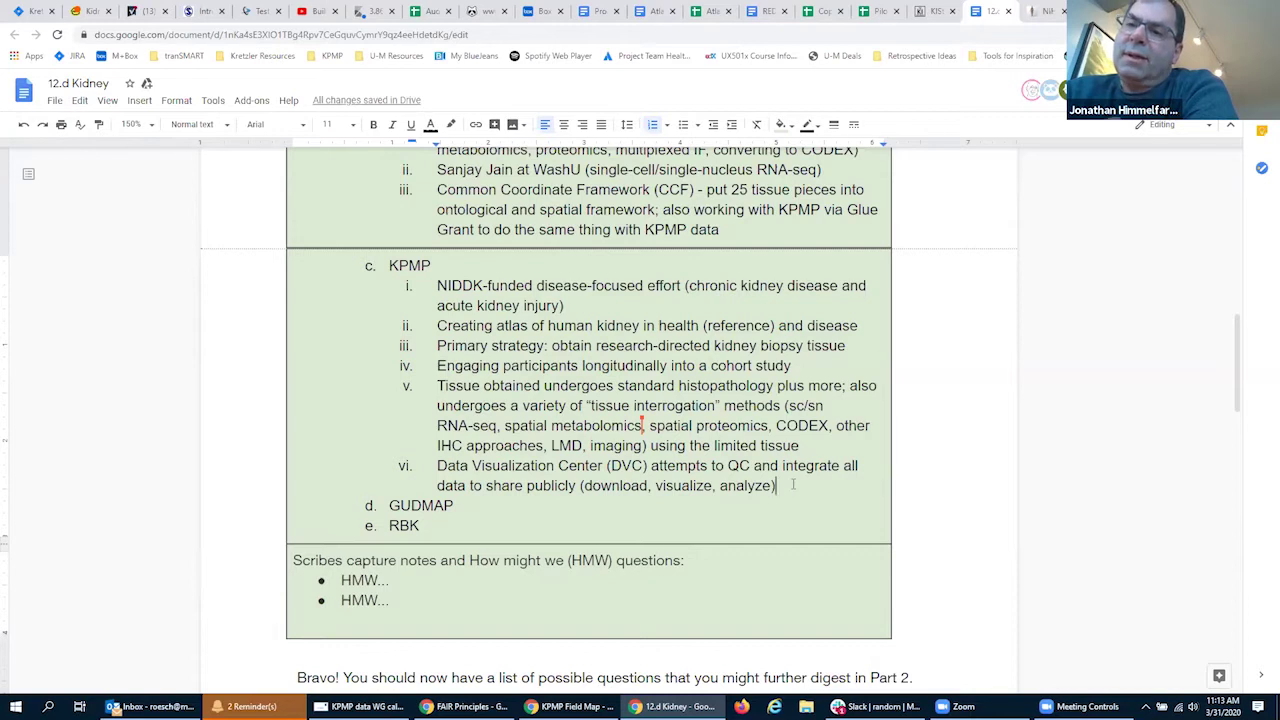
- Insert a new item after item v: reference tissue from 3 centers (2 living donor biopsies, 1 kidney stone surgery)
click(843, 449)
key(Return)
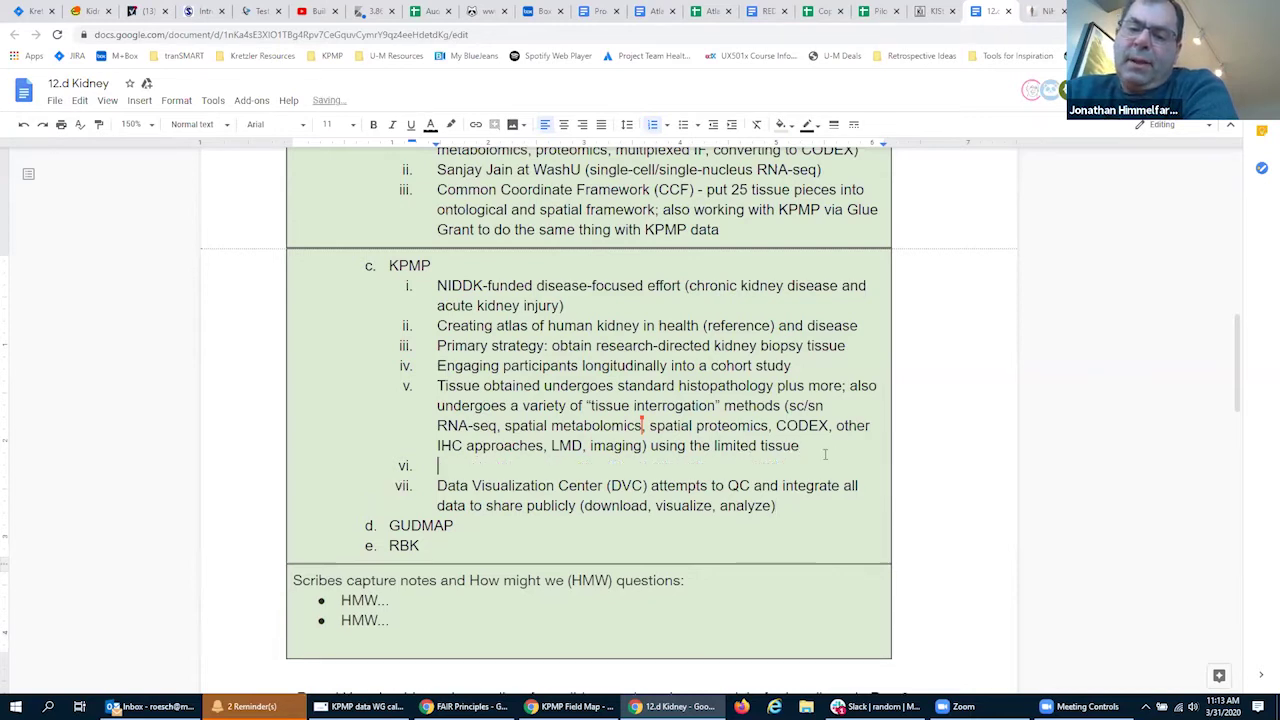
text(Reference )
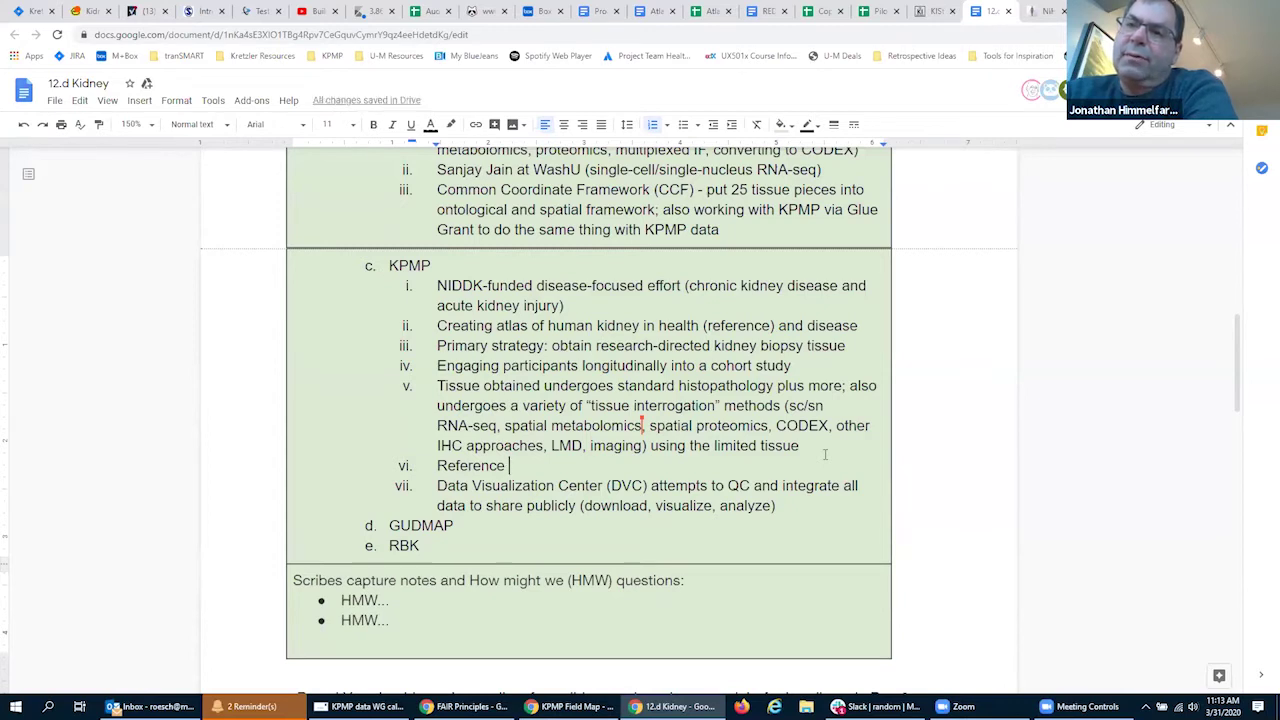
text(tissue:)
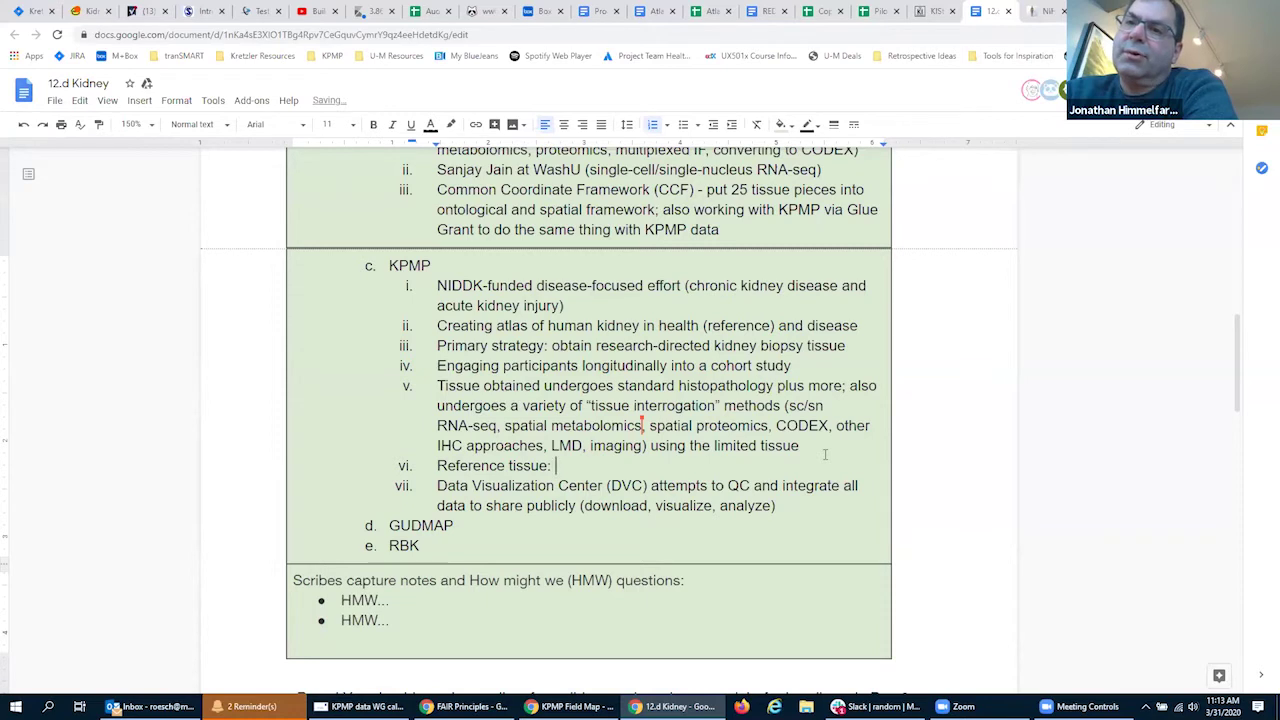
text( 3 different )
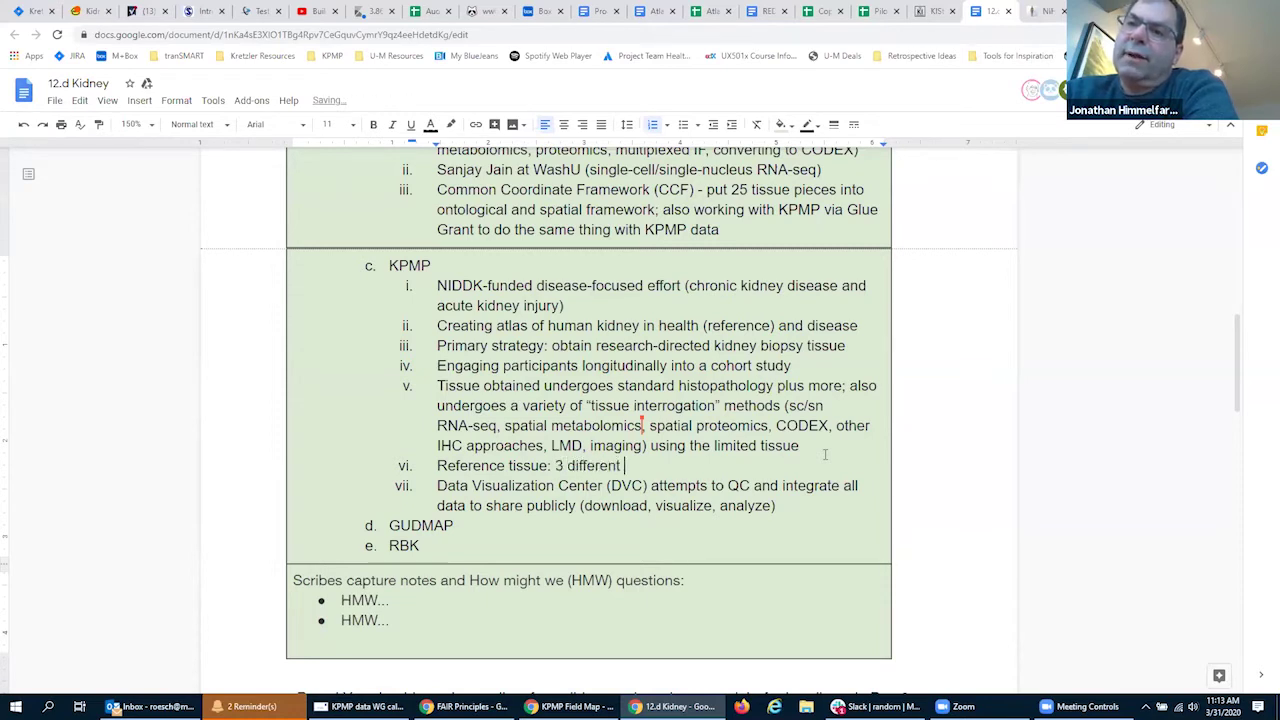
text(centers providing )
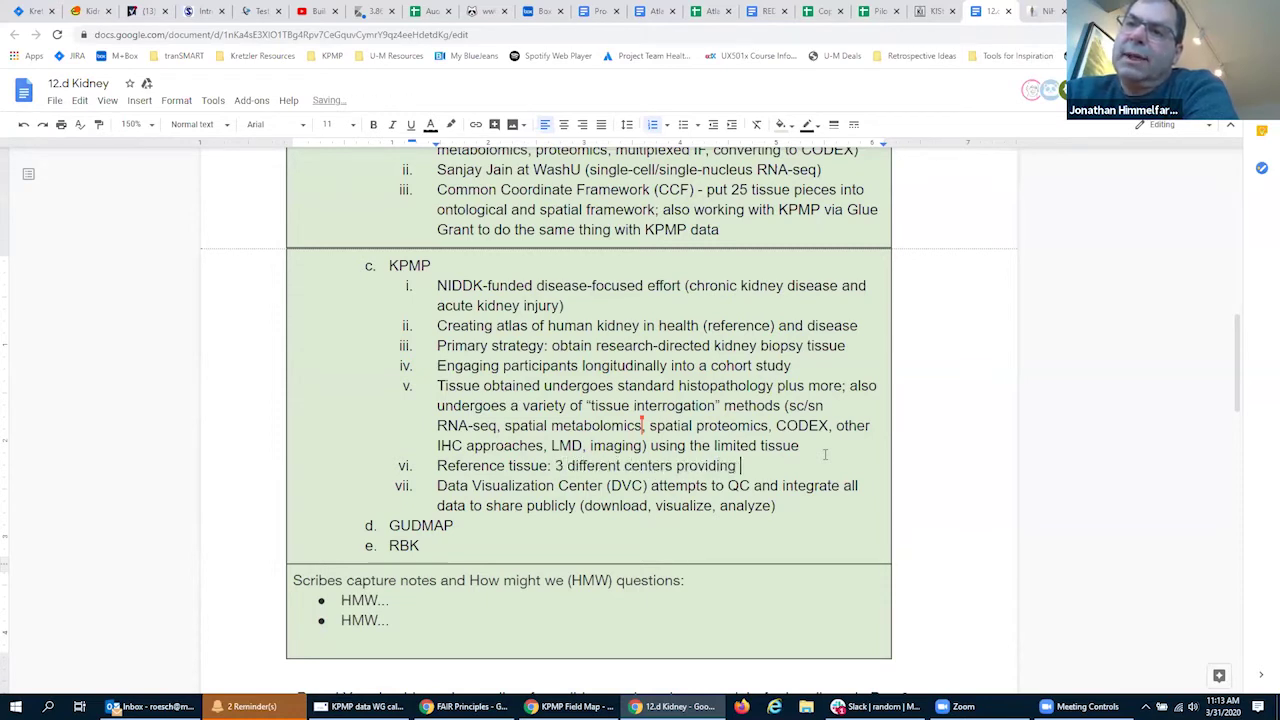
text(tissue (2 l)
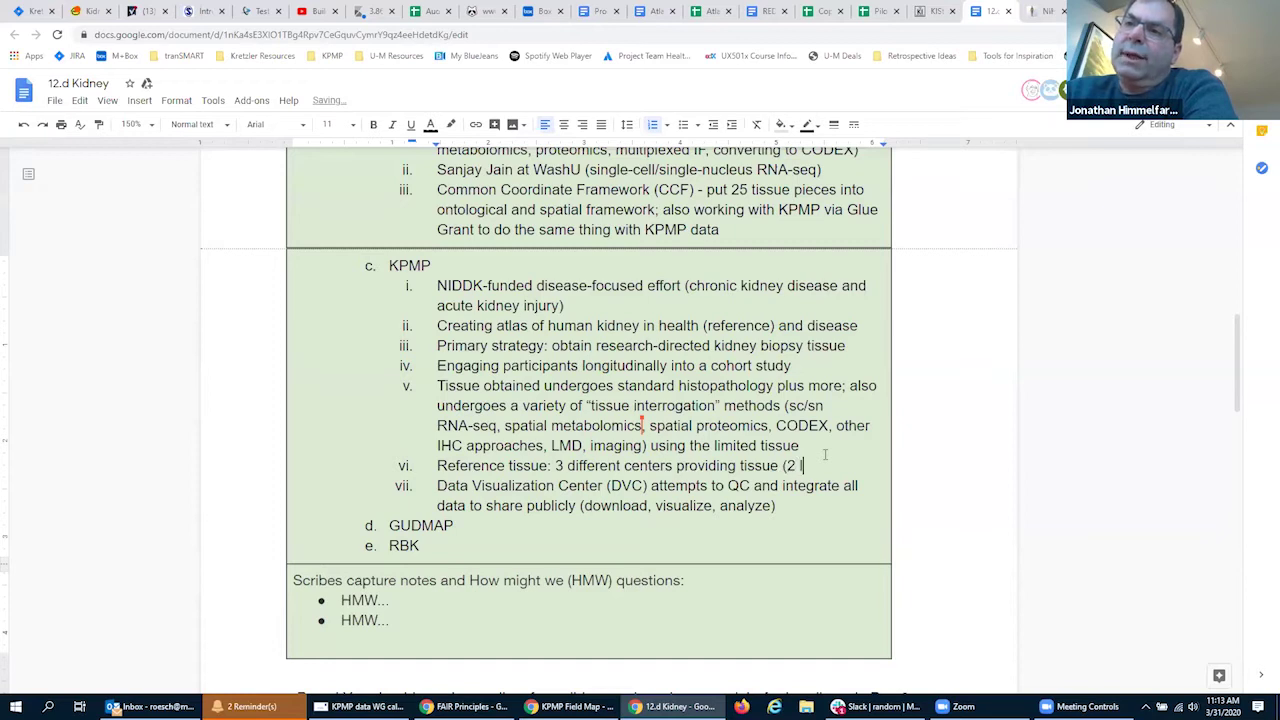
text(iving donor b)
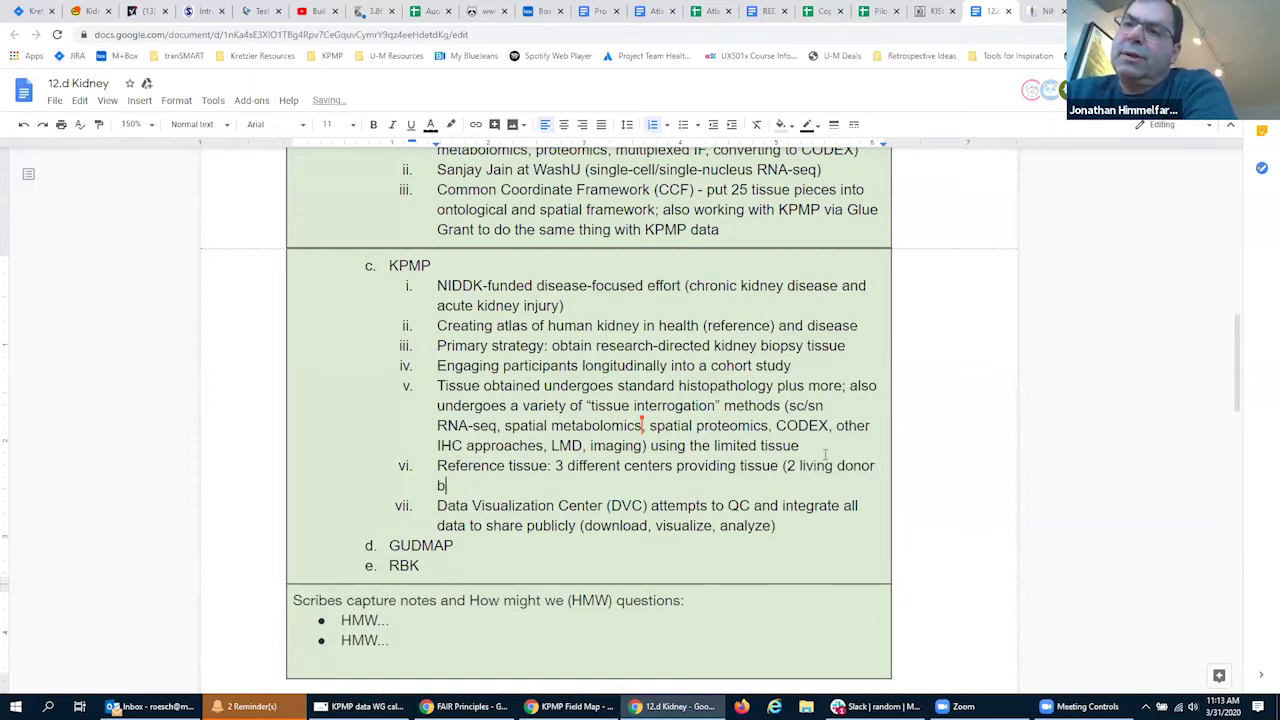
text(iopsies, 1 f)
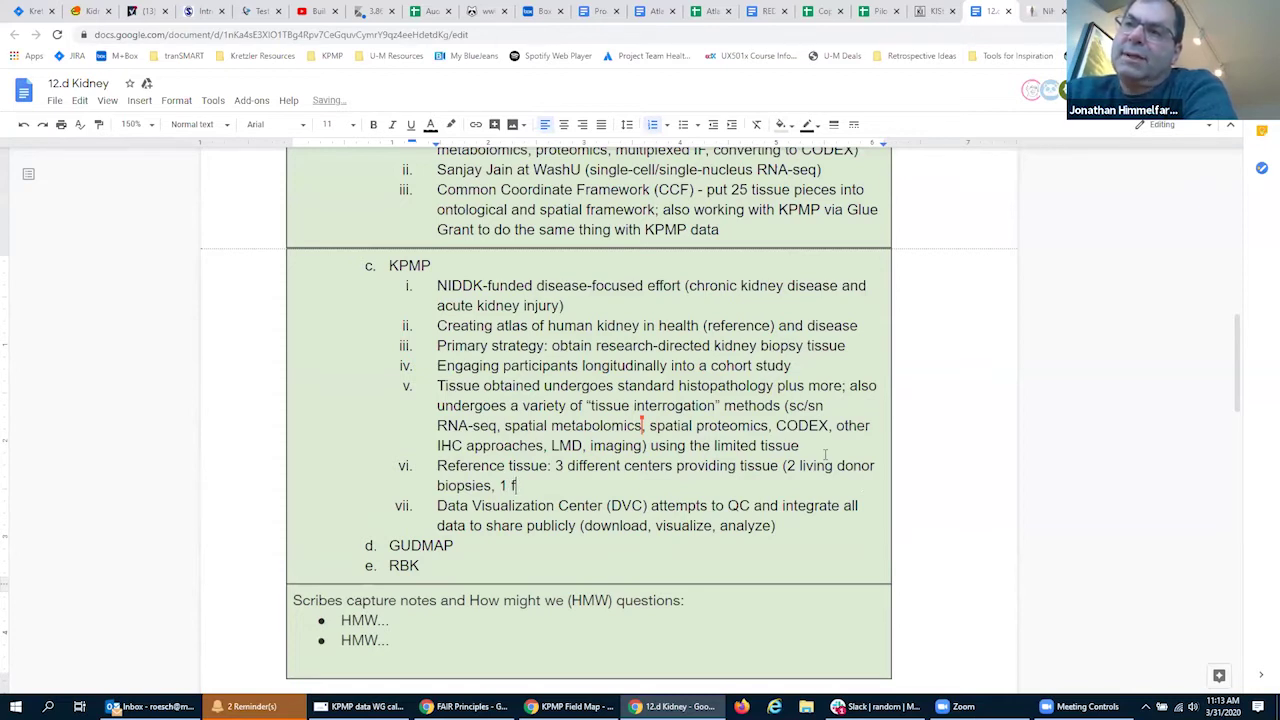
text(rom kidney)
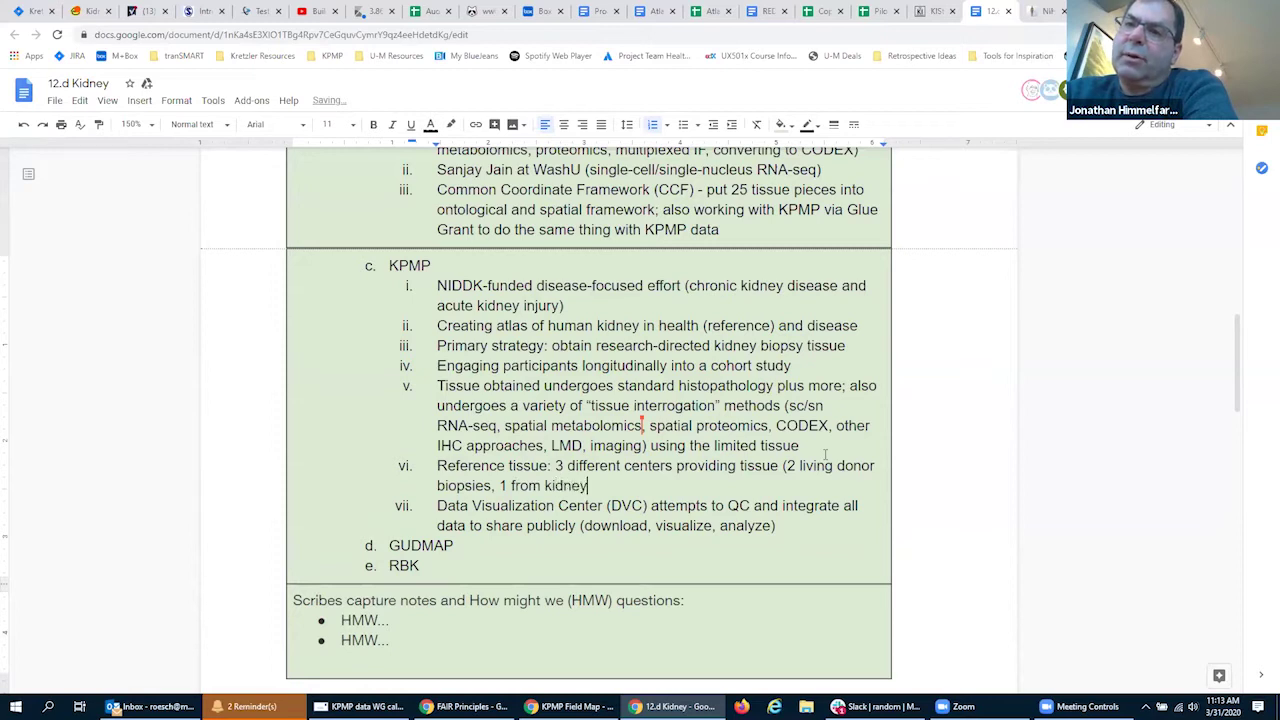
text( stone sur)
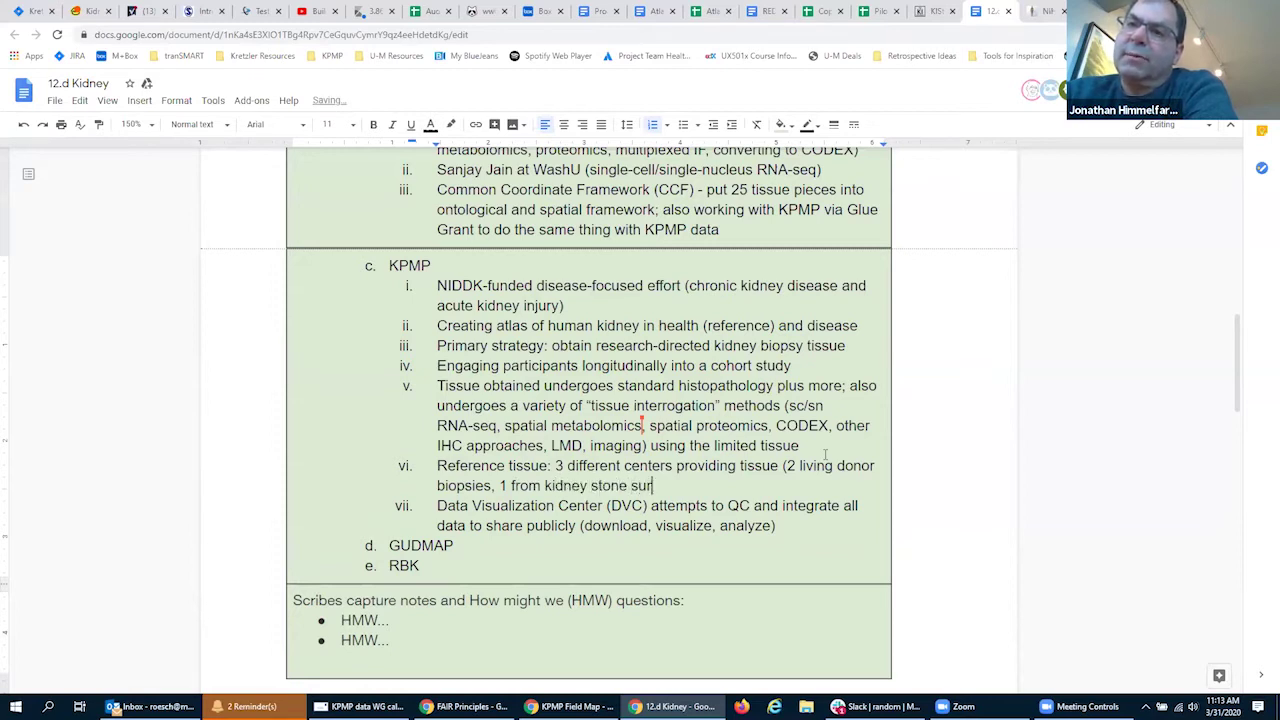
text(gery procedures))
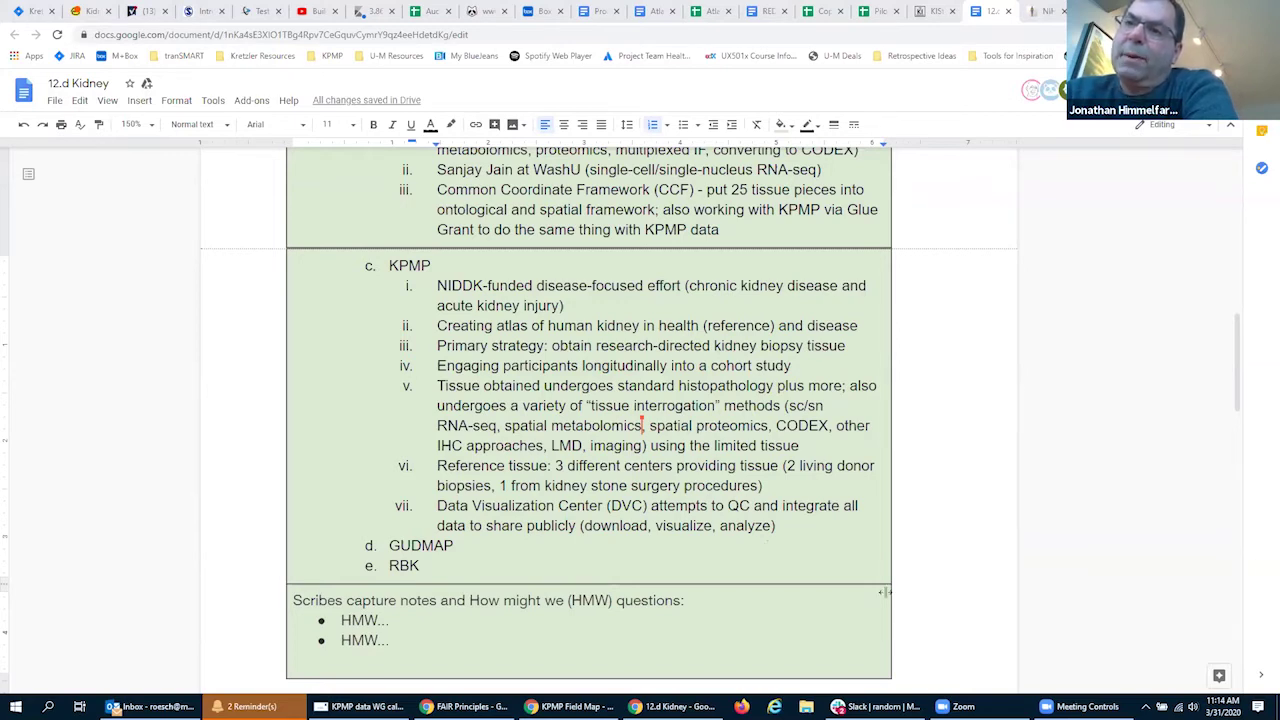
- Quit Slack from the system tray and return to the kidney notes document
click(1146, 706)
right_click(1140, 686)
click(1100, 668)
click(985, 512)
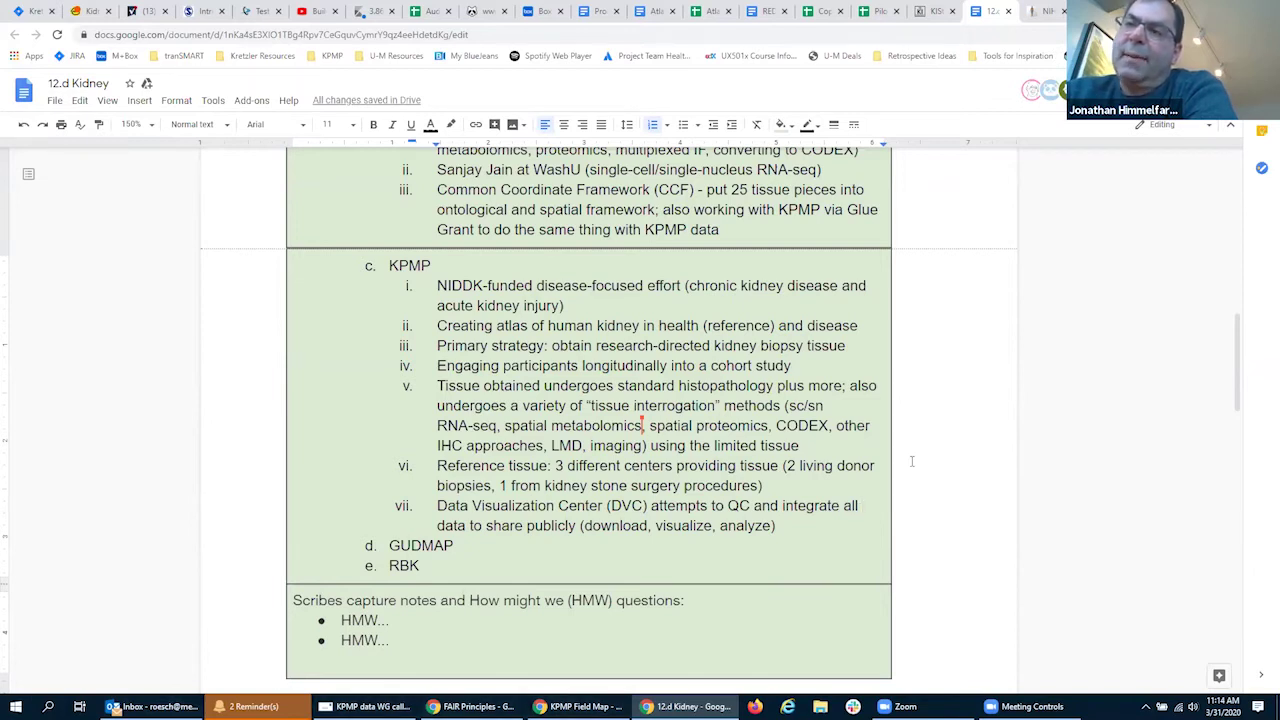
click(787, 532)
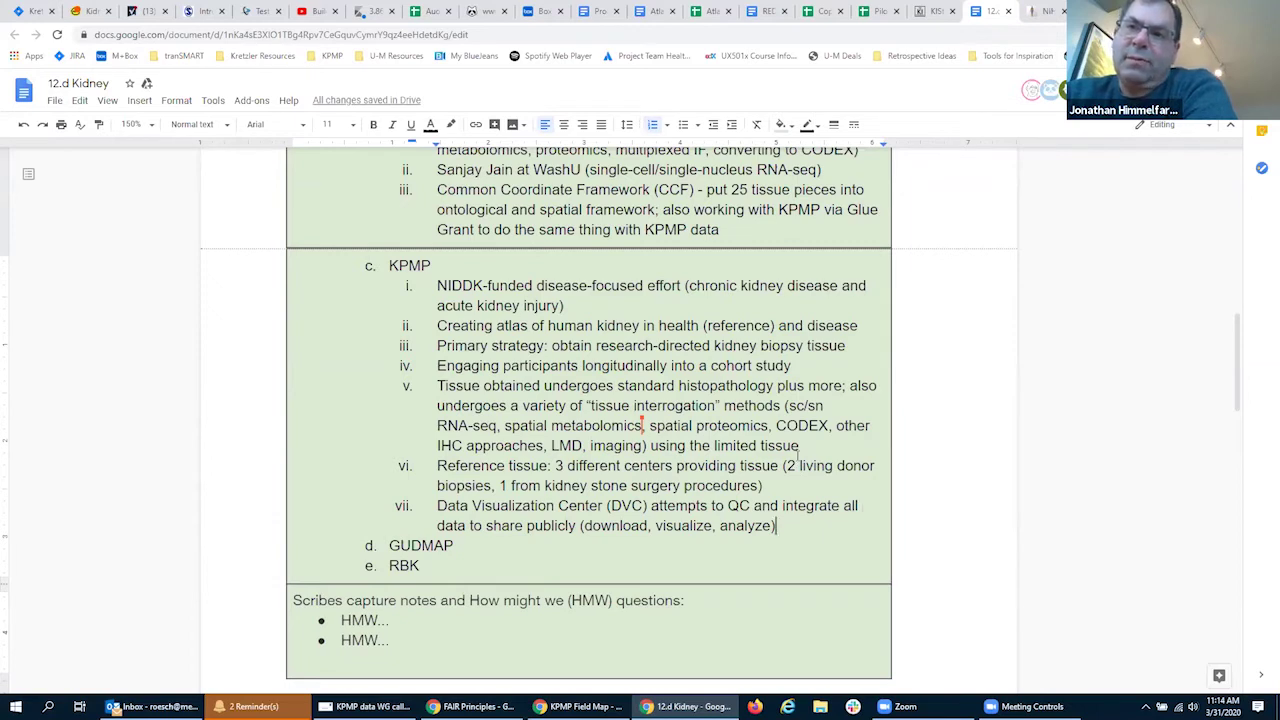
scroll(798, 455, up, 3)
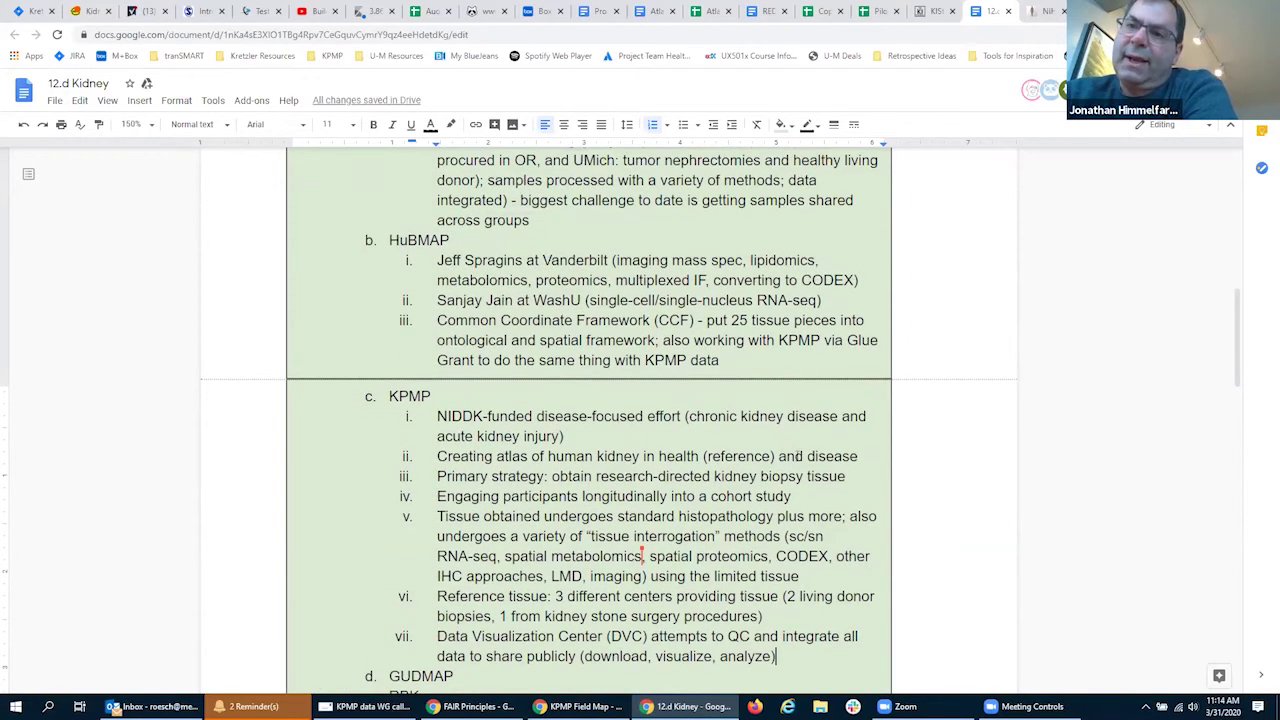
scroll(798, 455, down, 1)
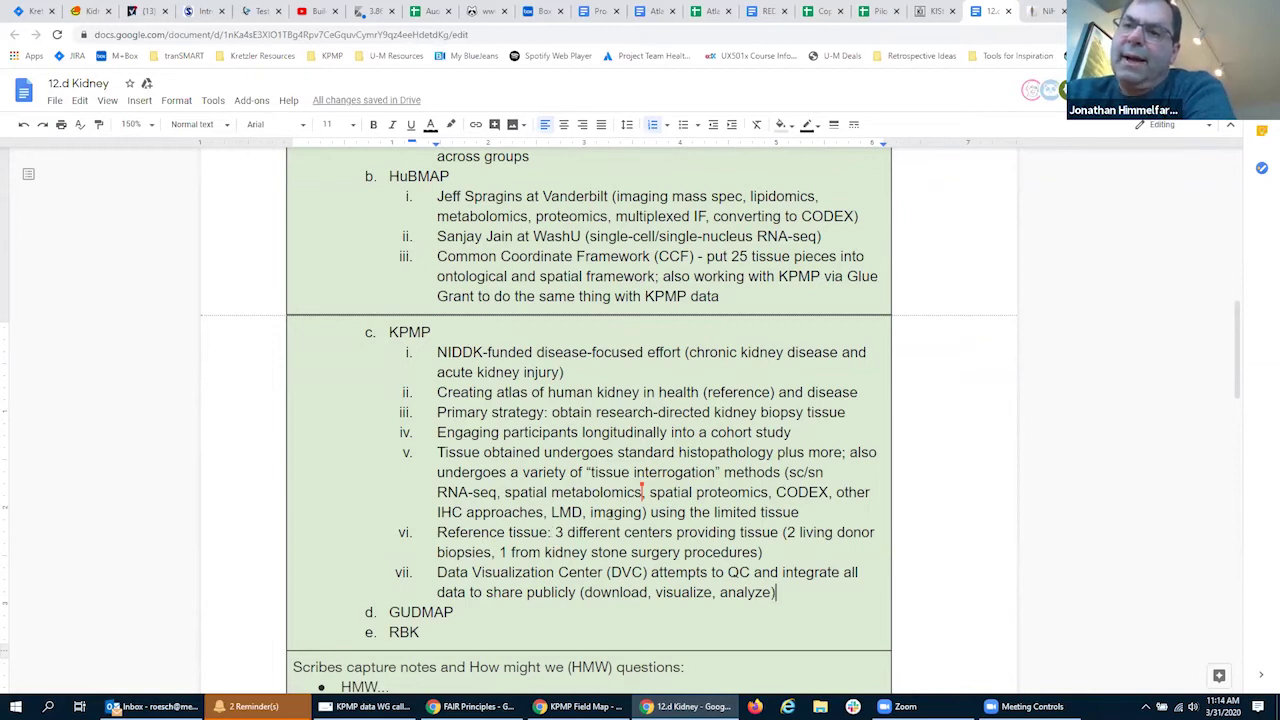
scroll(551, 532, down, 1)
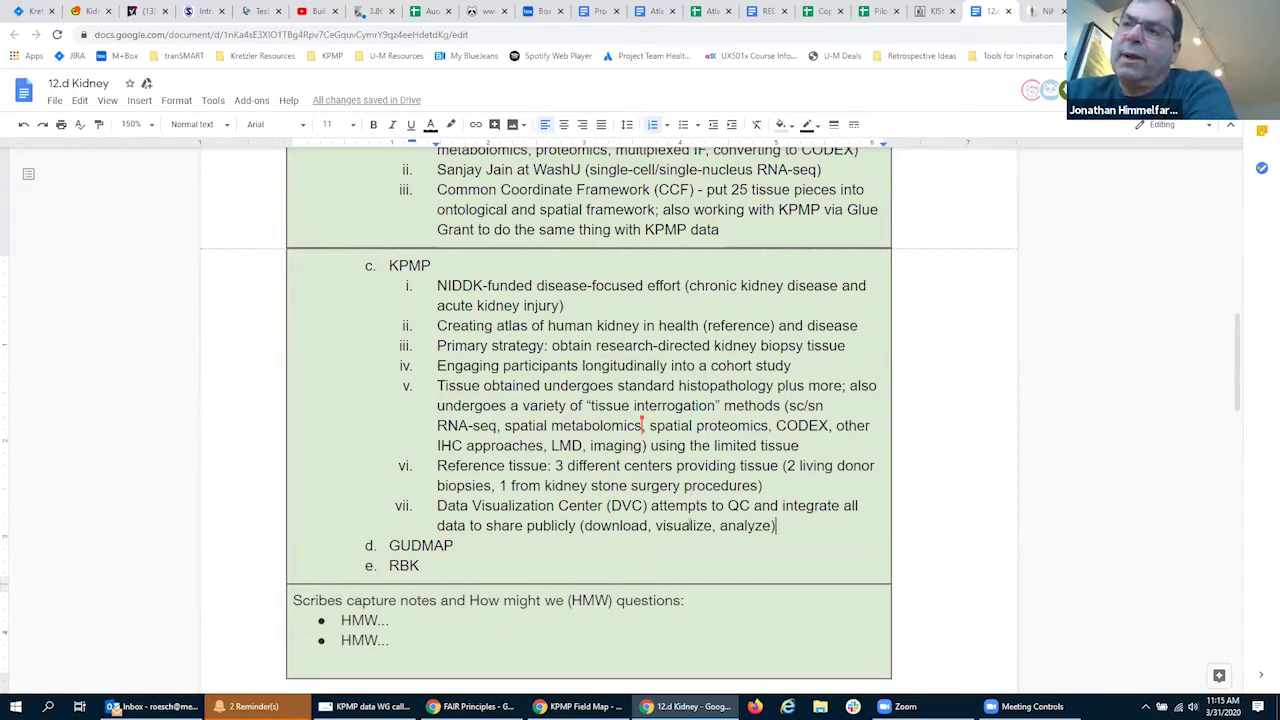
- Add item viii after the DVC item: 'HuBMAP working with KPMP on two efforts via Glue Grants'
scroll(796, 532, down, 1)
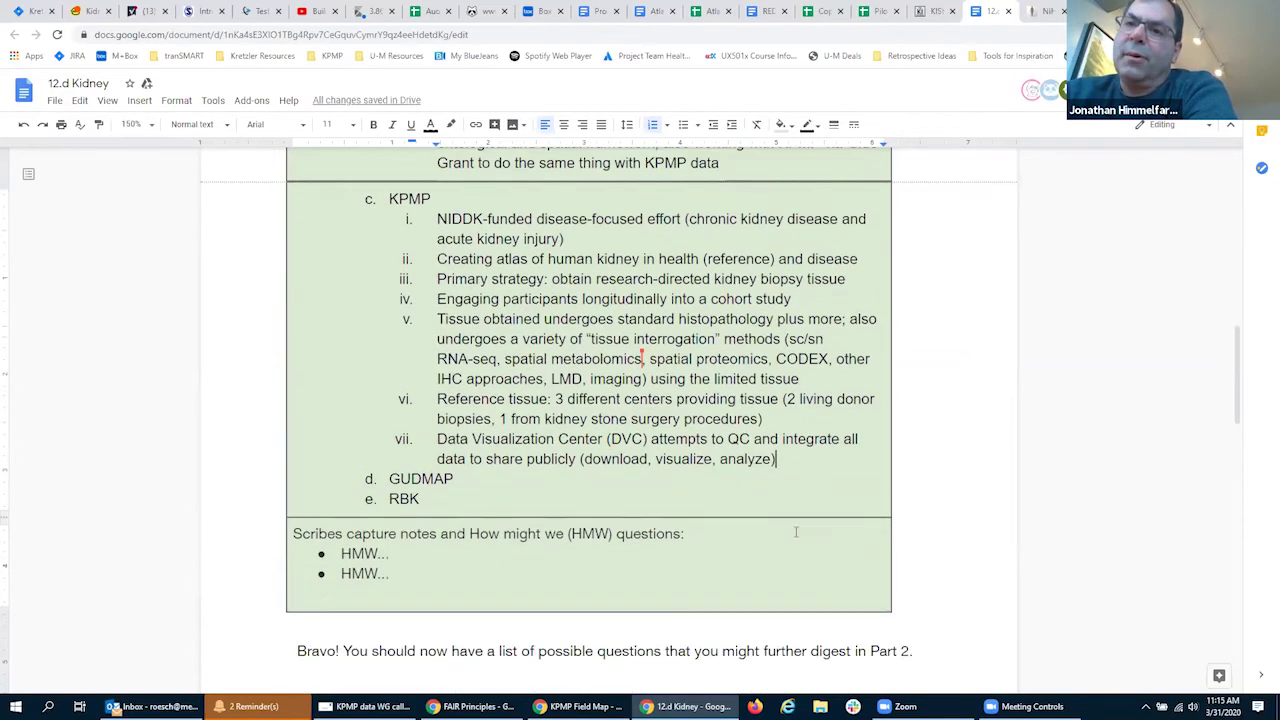
key(Return)
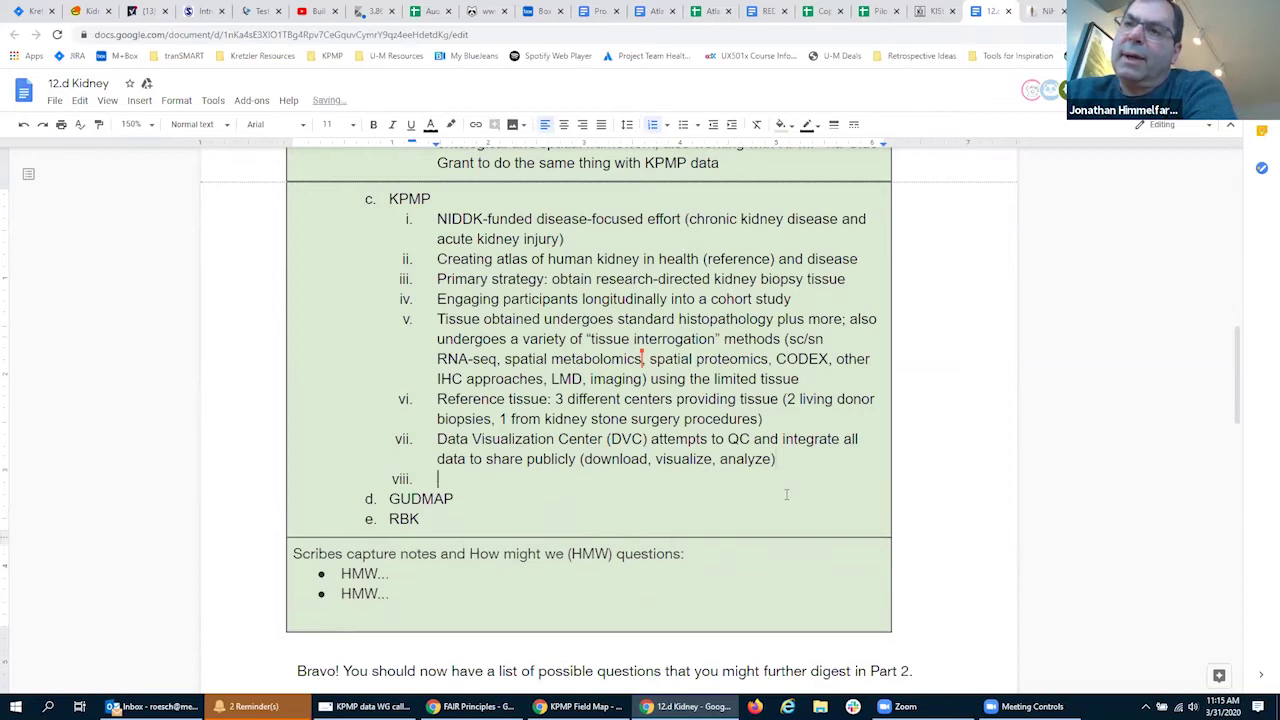
text(HuBA)
key(BackSpace)
text(MAP working with KPMP on two efforts)
key(BackSpace)
text(s)
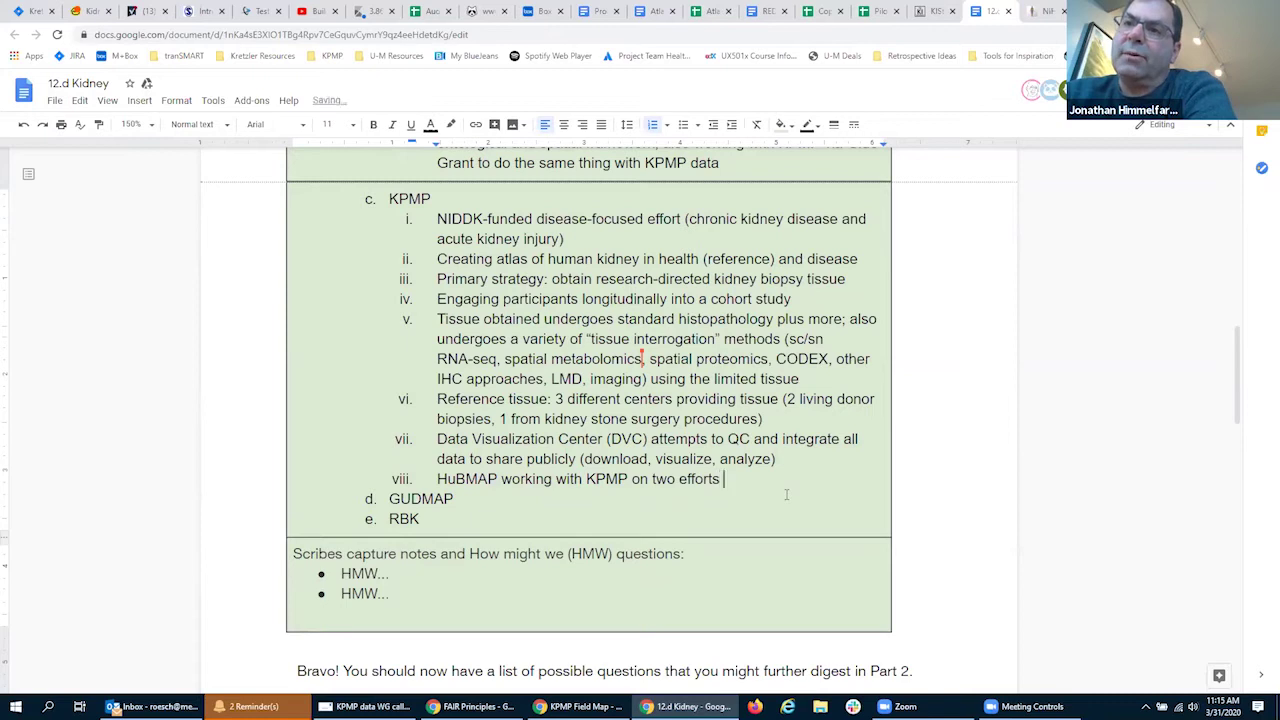
text( via Glue Grants)
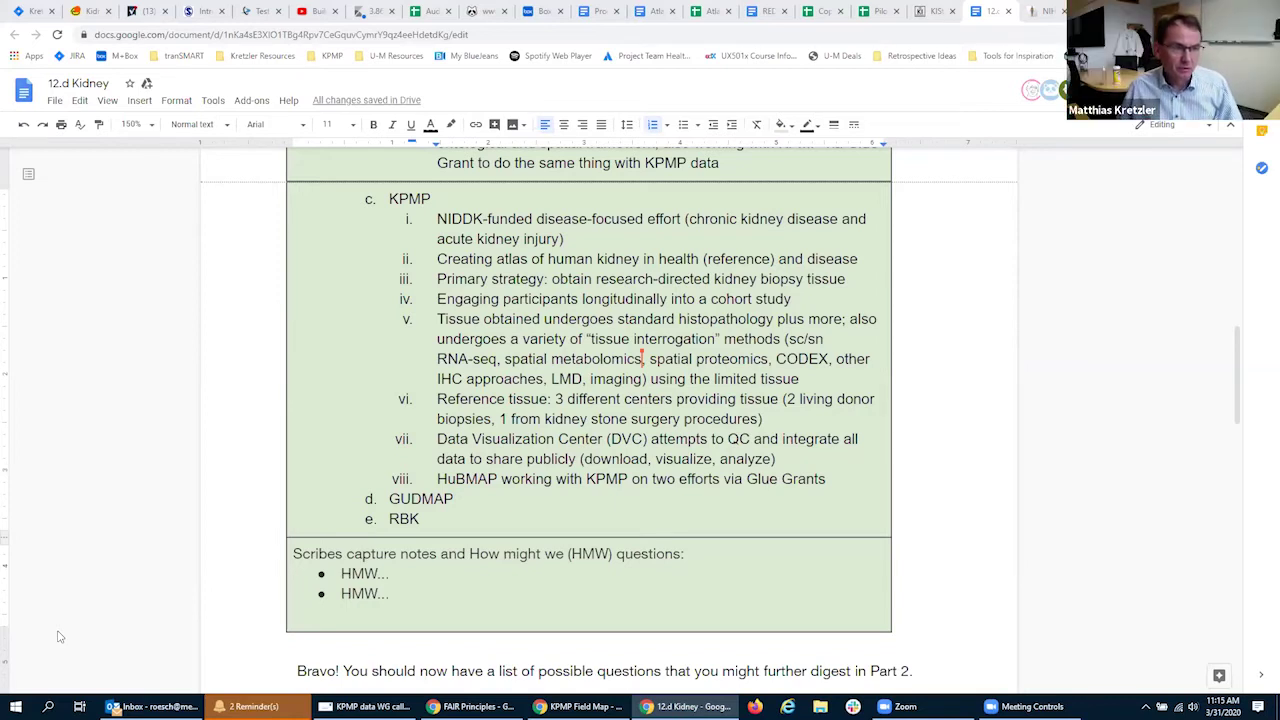
- Add item ix: 'Cross-consortial ontology framework being developed as well (led by KPMP)'
click(831, 478)
key(Return)
text(Ontology framework)
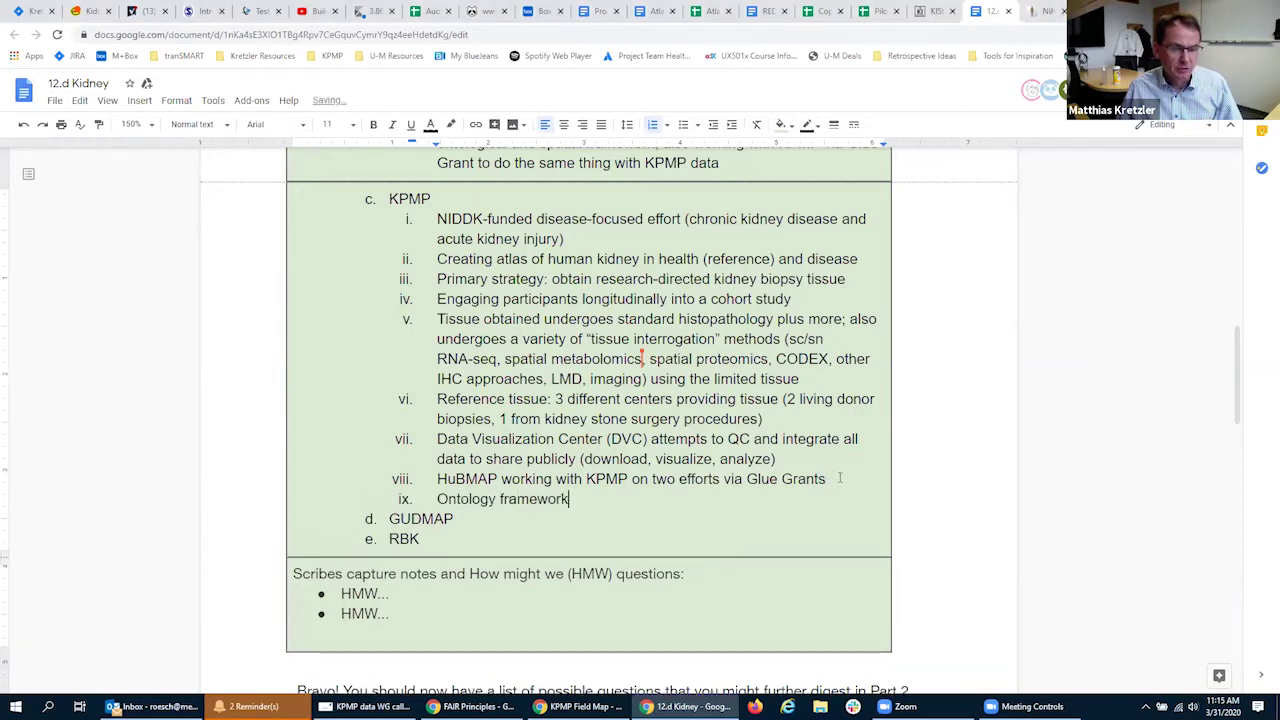
text( being developed)
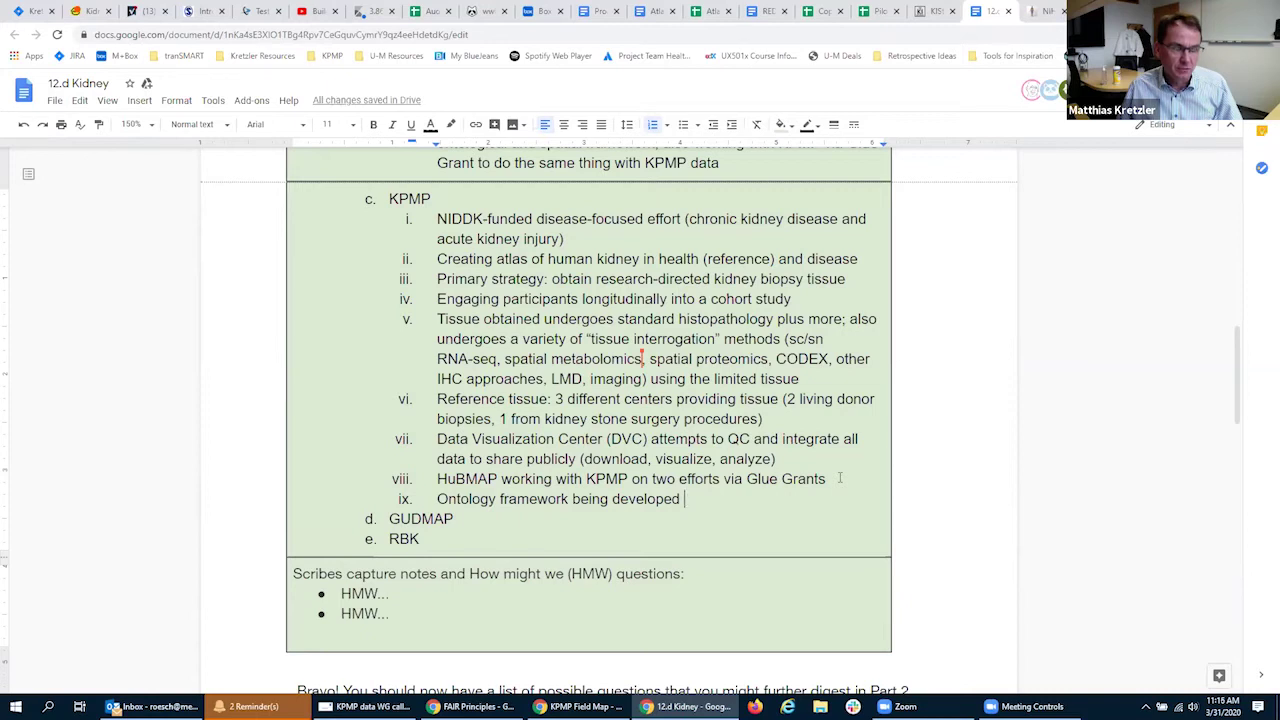
key(Home)
text(Cross-co)
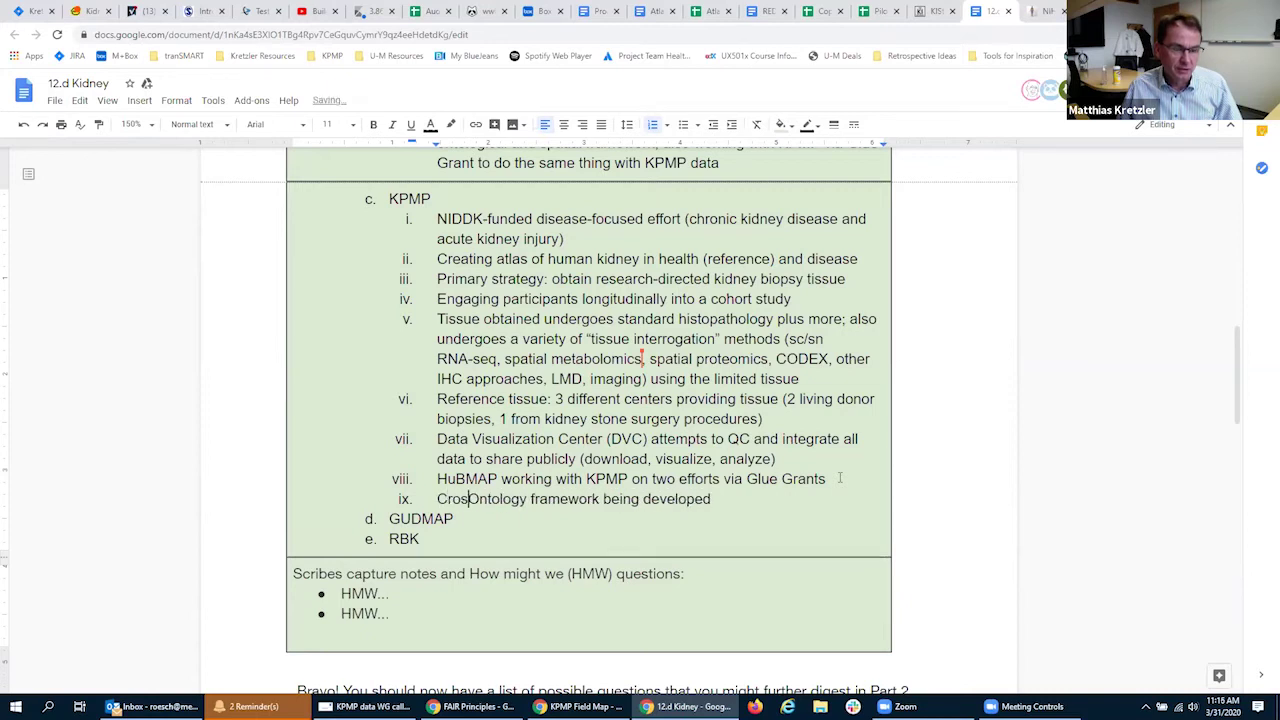
text(nsortial)
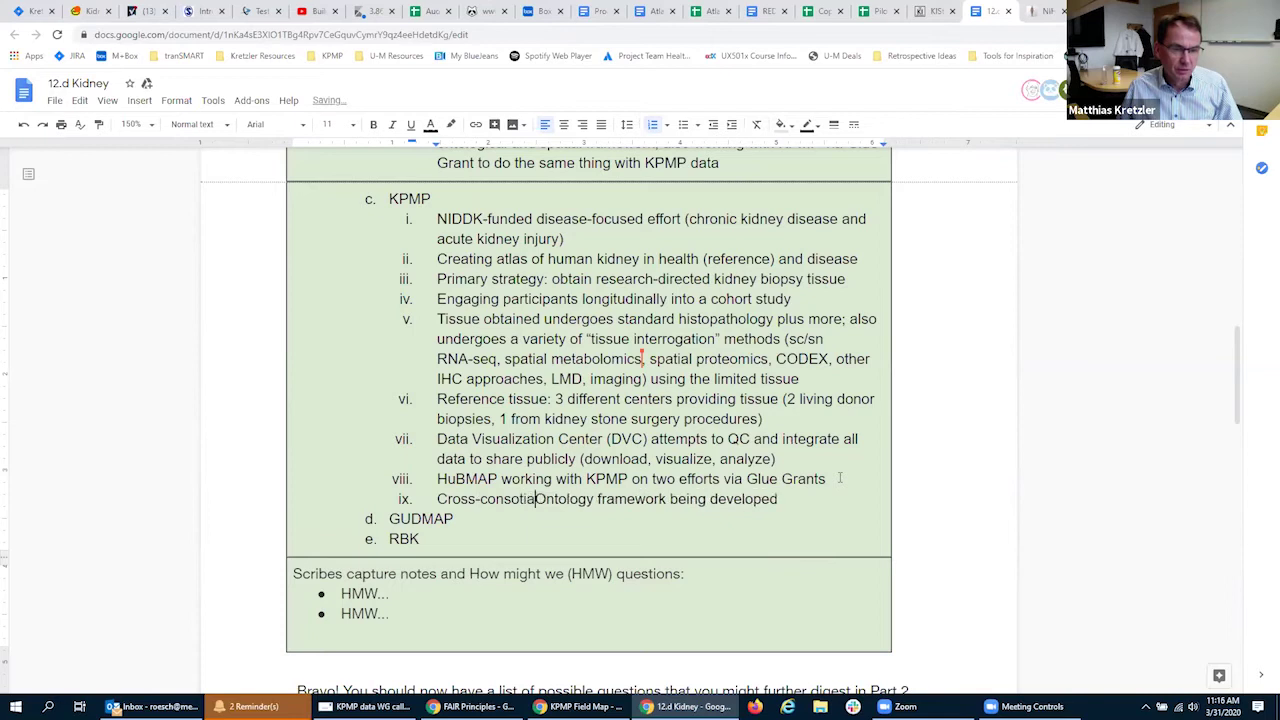
key(Home)
click(557, 499)
key(BackSpace)
text(o)
key(End)
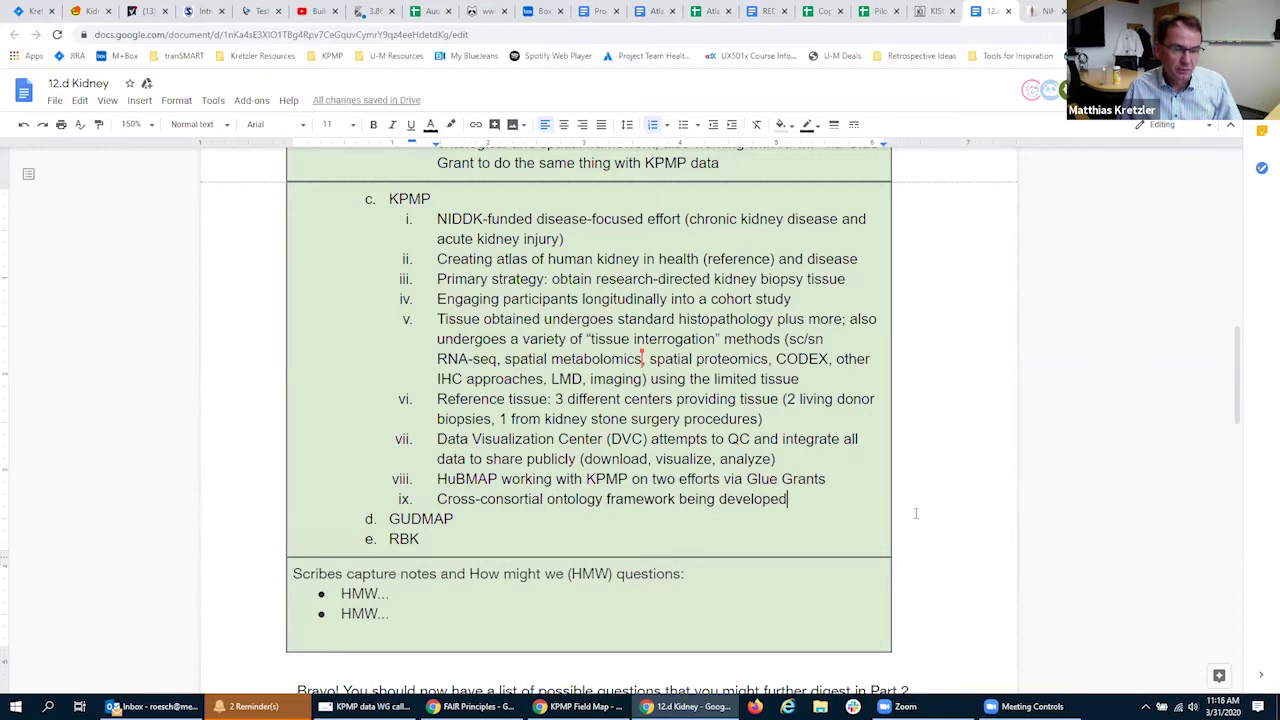
text(as well ()
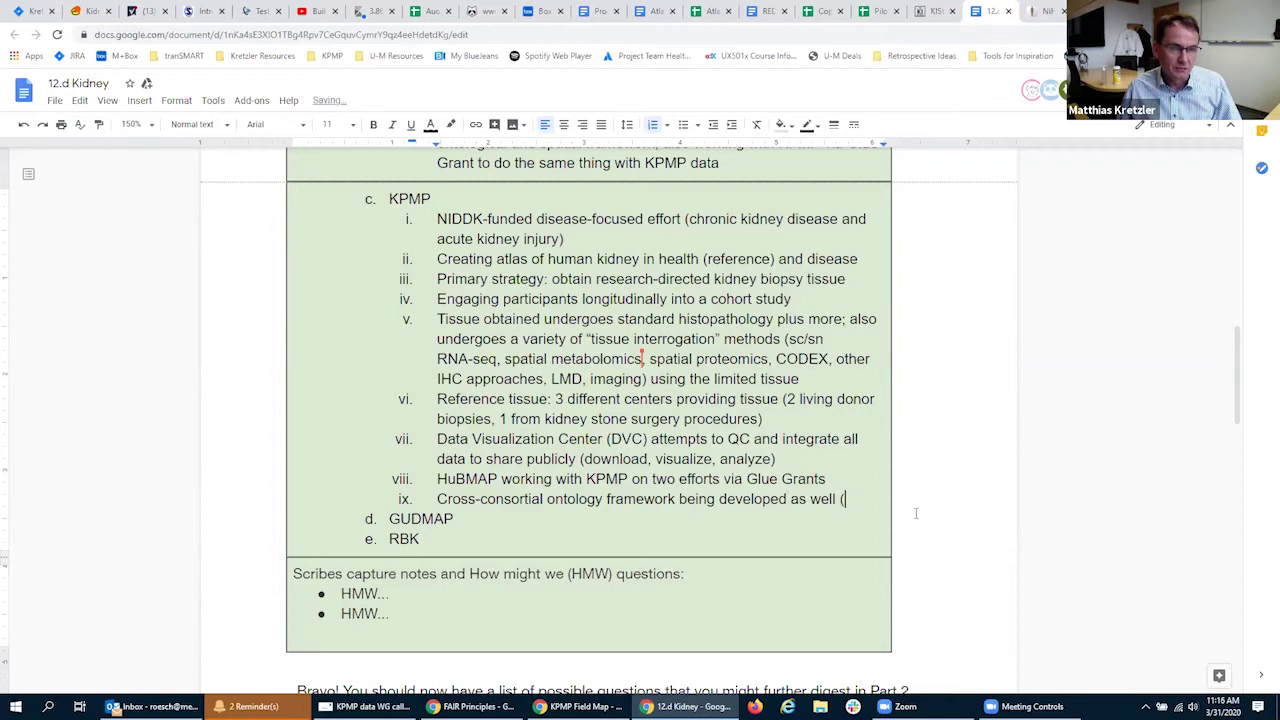
text(led by KPMP)
key(BackSpace)
key(BackSpace)
key(BackSpace)
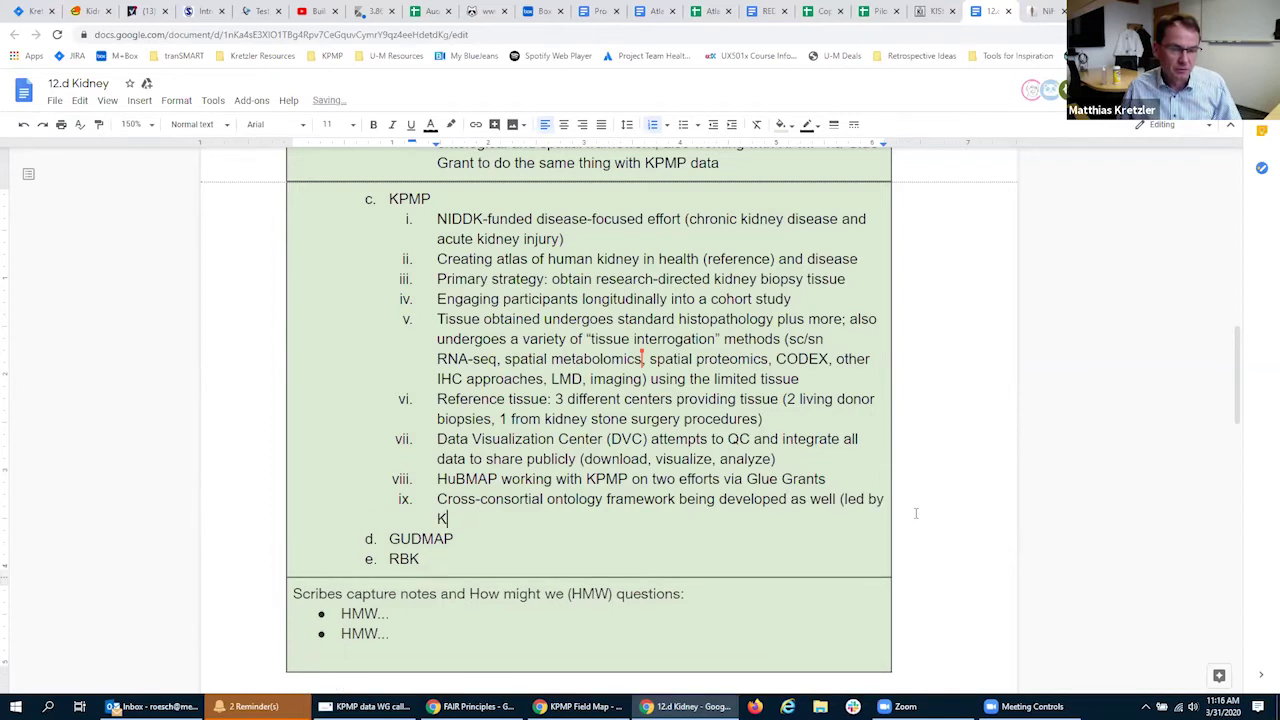
text(MP))
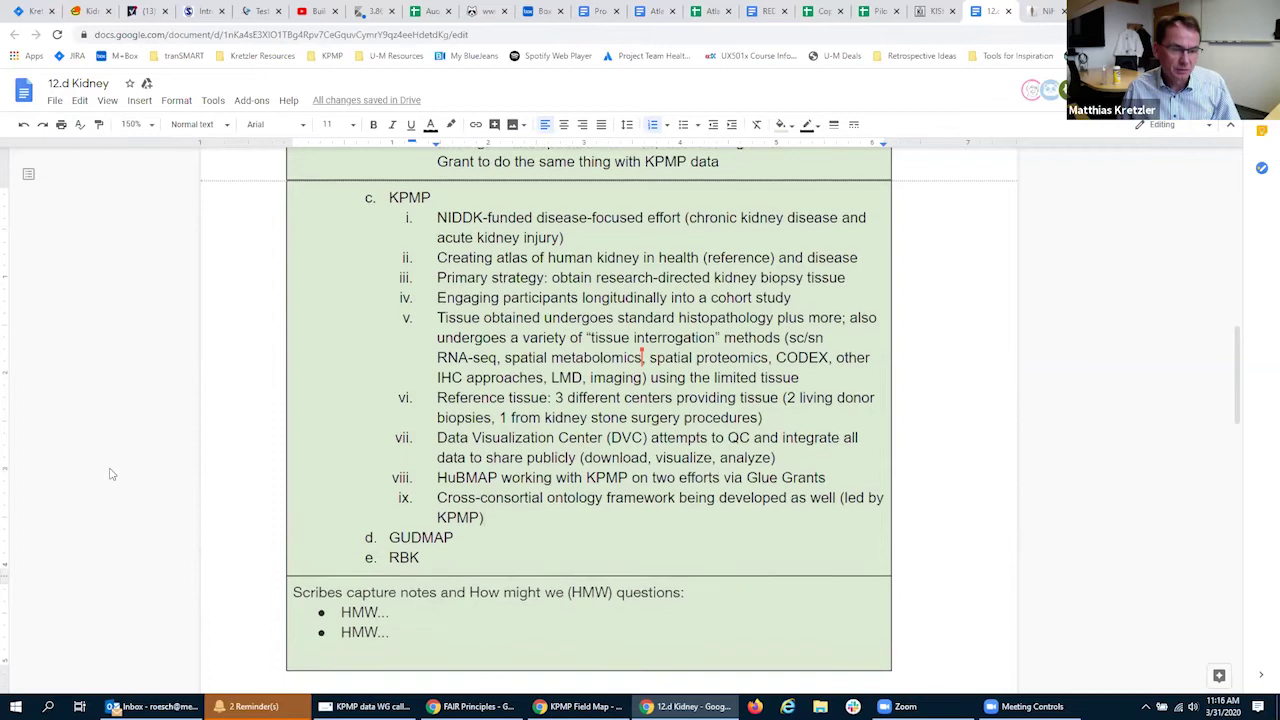
scroll(100, 530, down, 1)
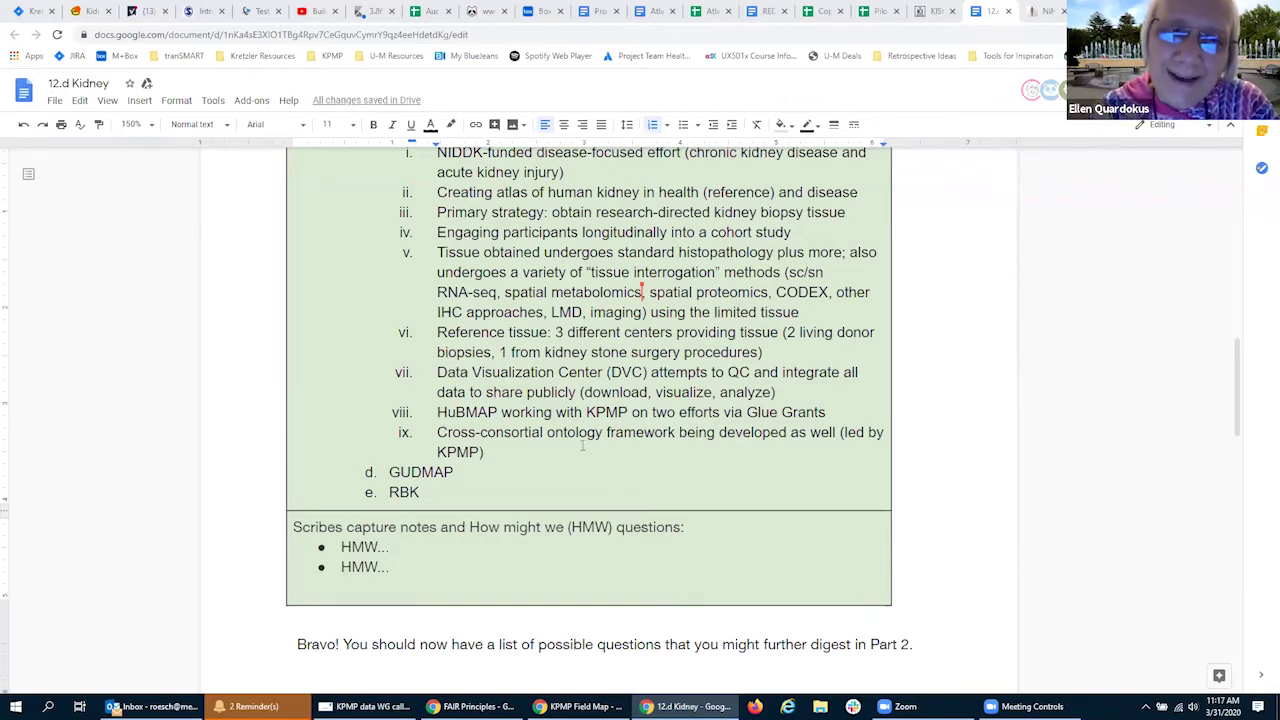
scroll(582, 447, down, 2)
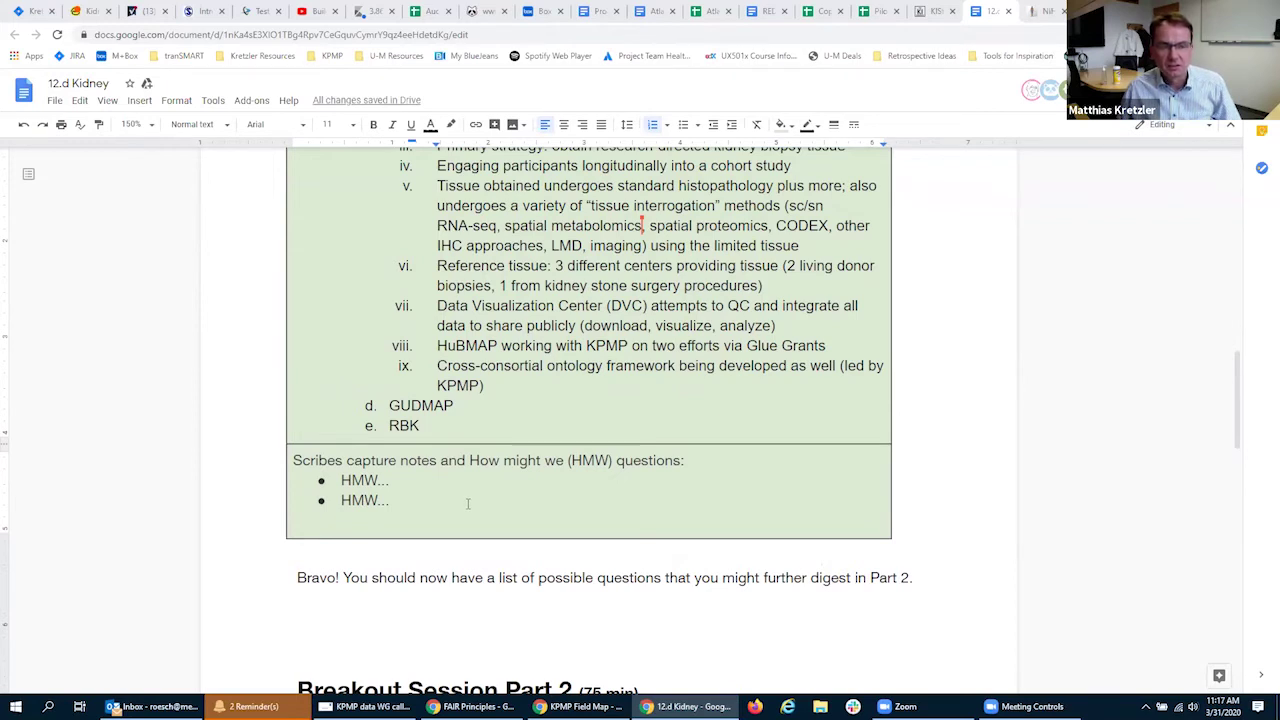
scroll(468, 500, down, 3)
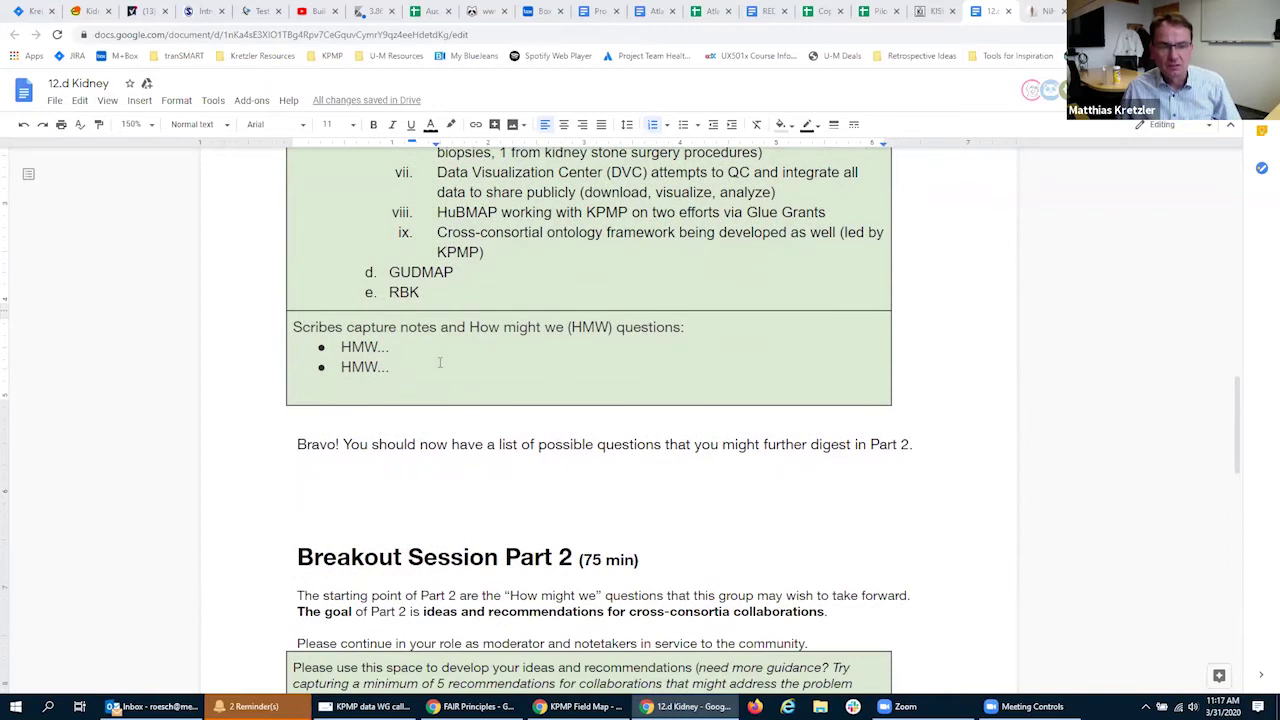
scroll(440, 363, down, 6)
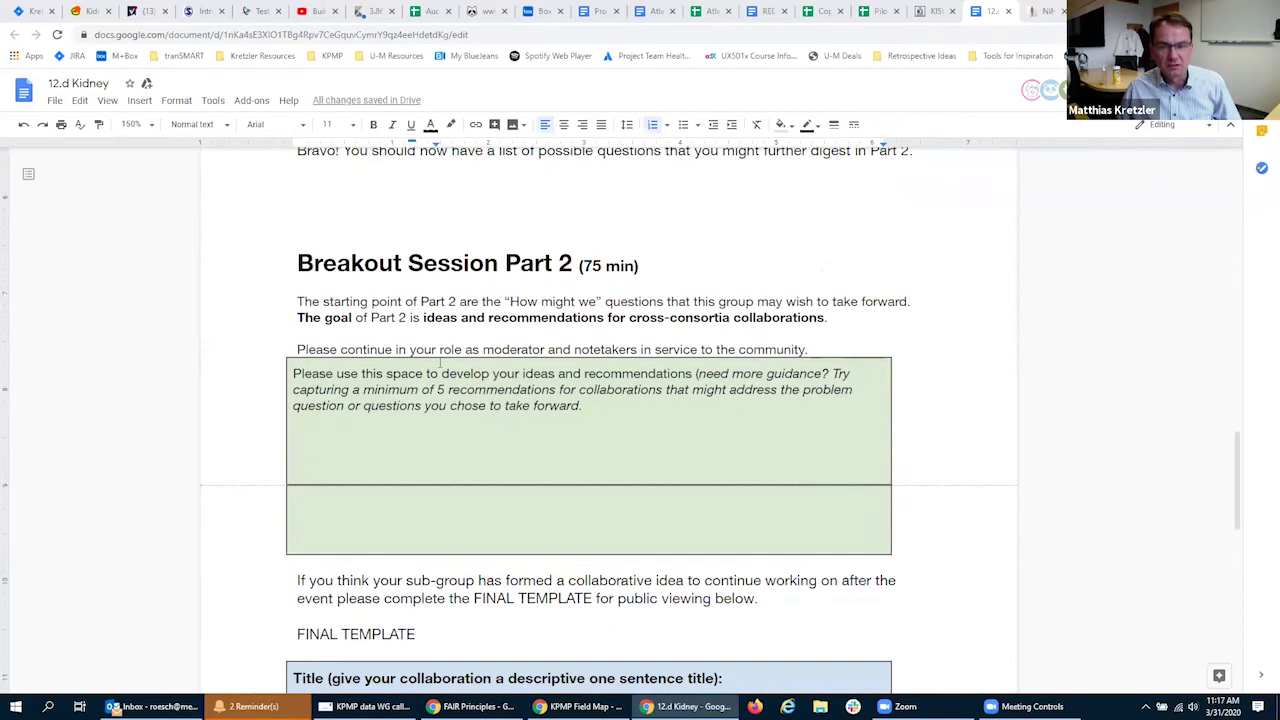
scroll(440, 363, down, 9)
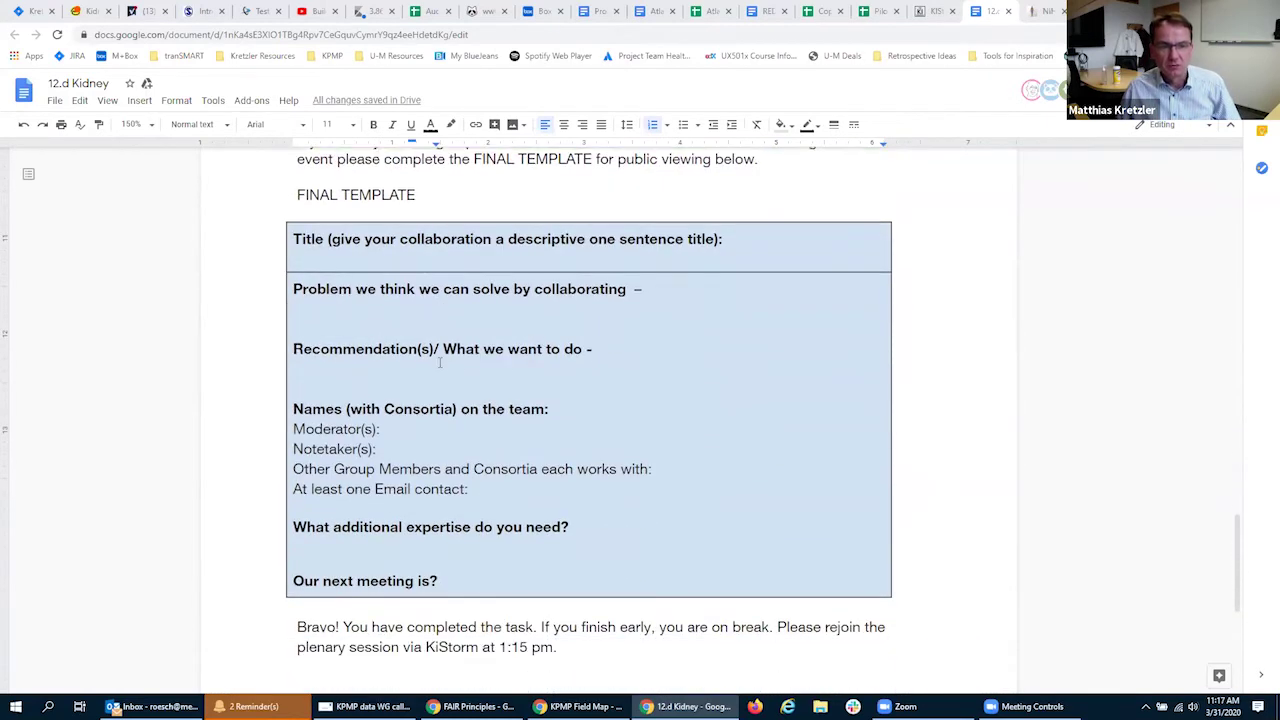
scroll(440, 363, up, 20)
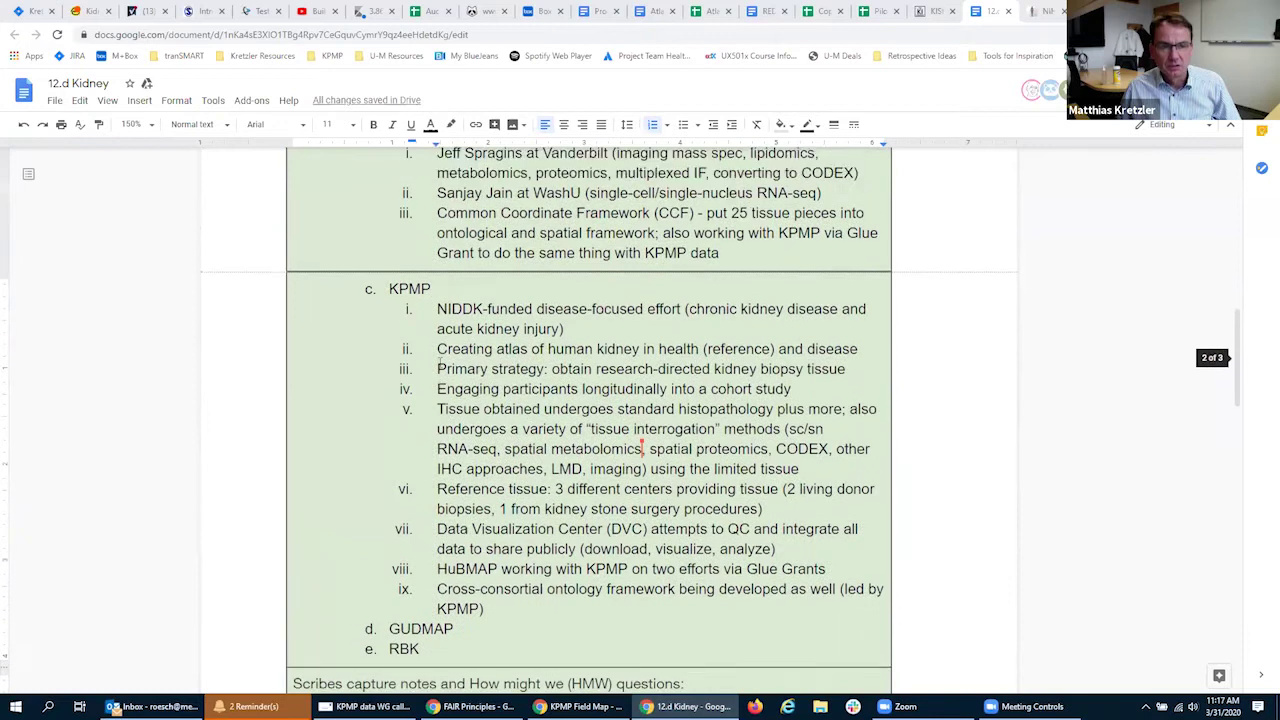
scroll(437, 363, down, 8)
- Insert a new first bullet 'Framing around FAIR principles' above the two HMW placeholders
click(406, 418)
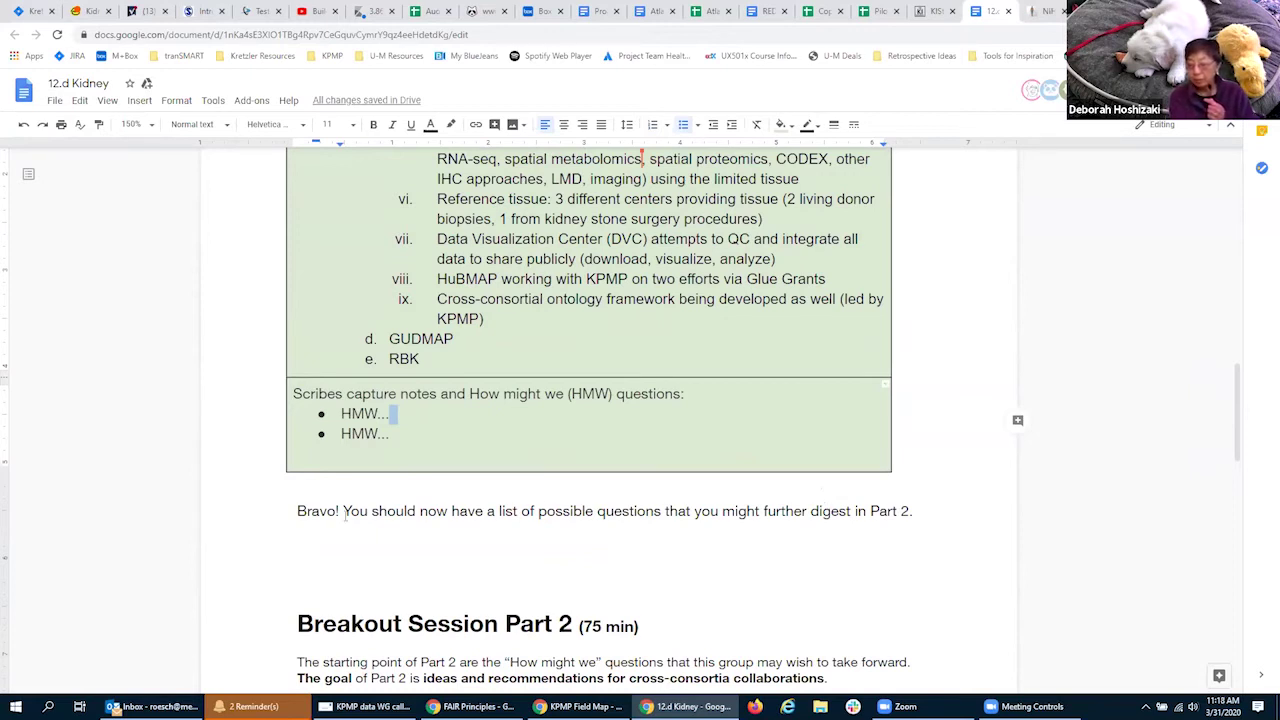
key(Home)
key(Return)
text(Fram)
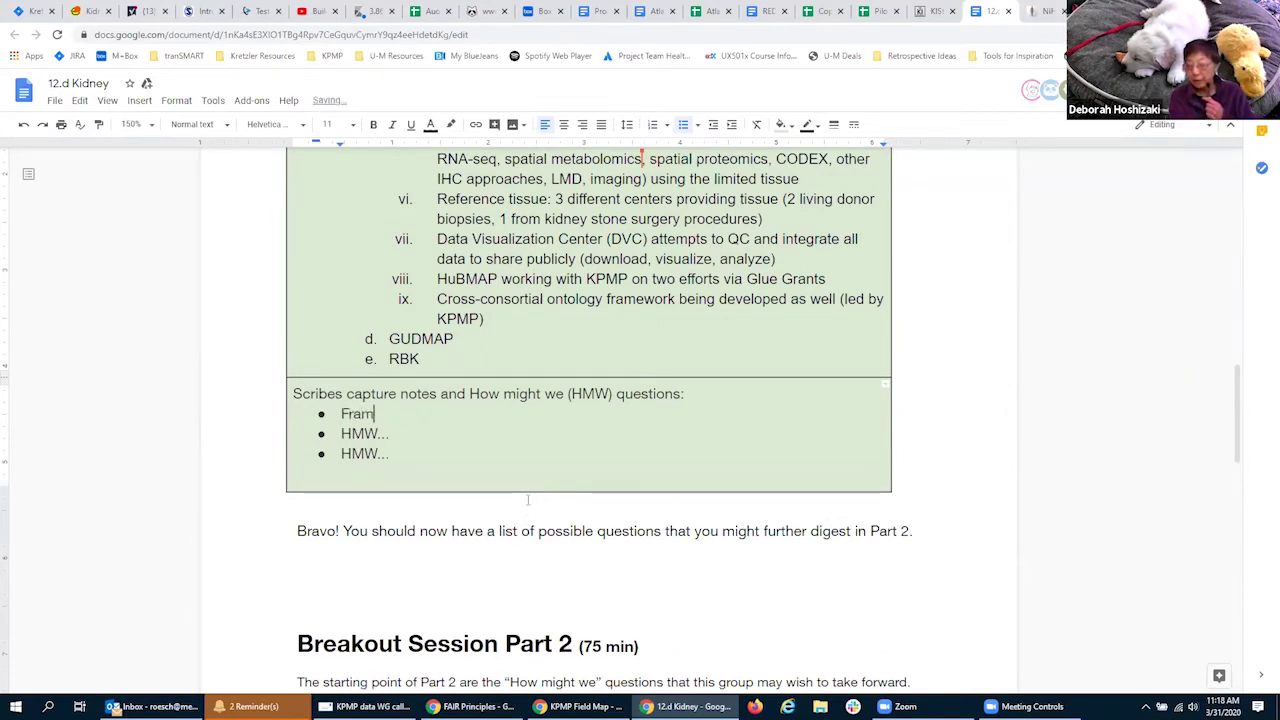
text(ing around )
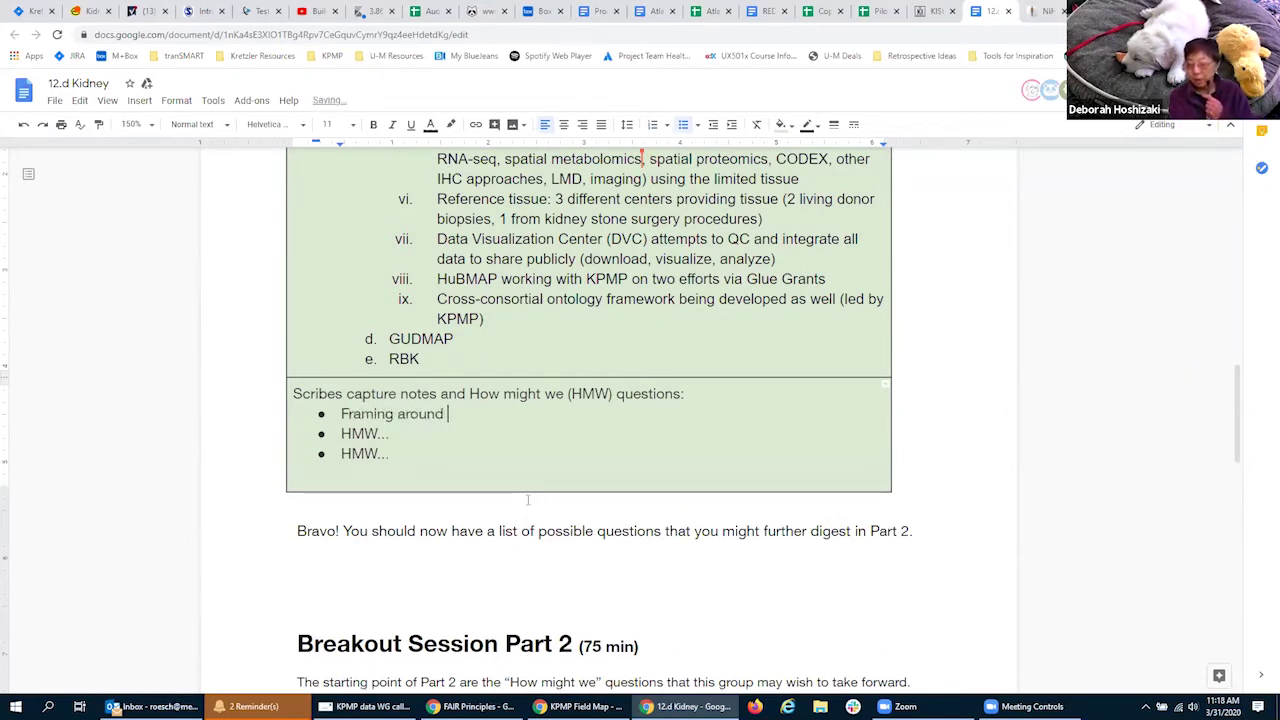
text(FAIR principles)
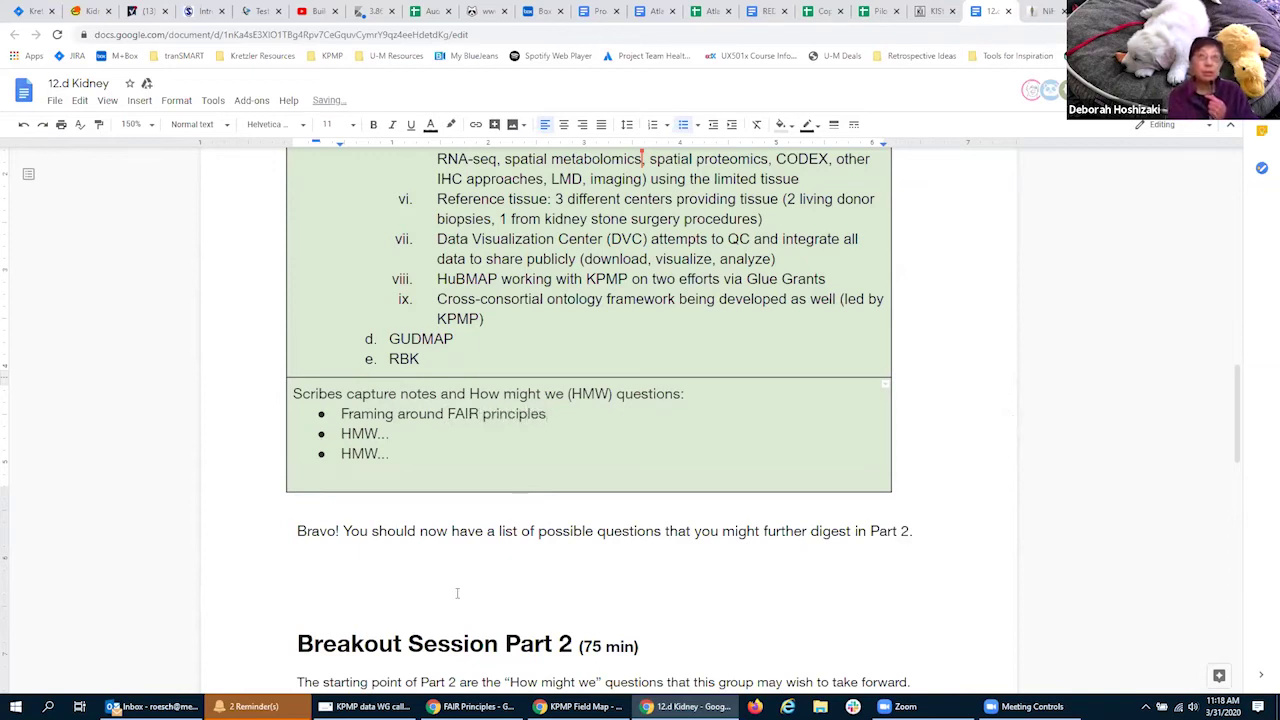
- Link 'FAIR principles' to the GO FAIR principles web page URL
click(470, 706)
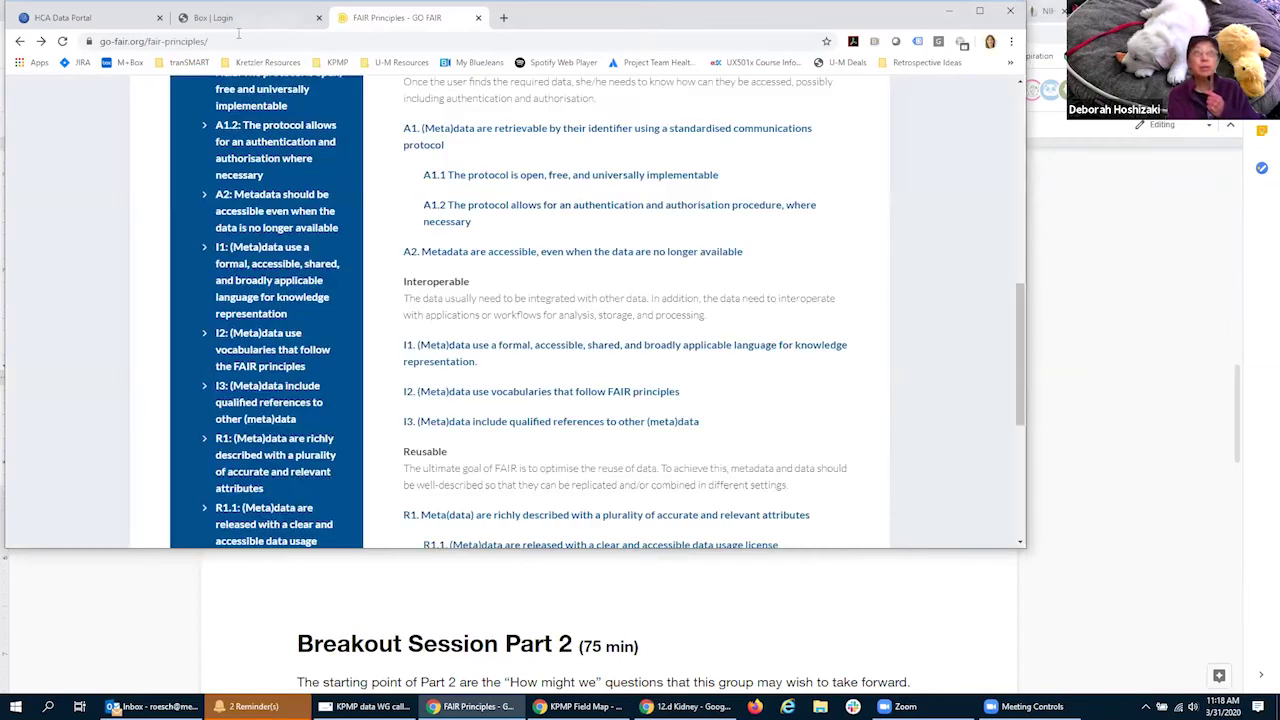
click(949, 11)
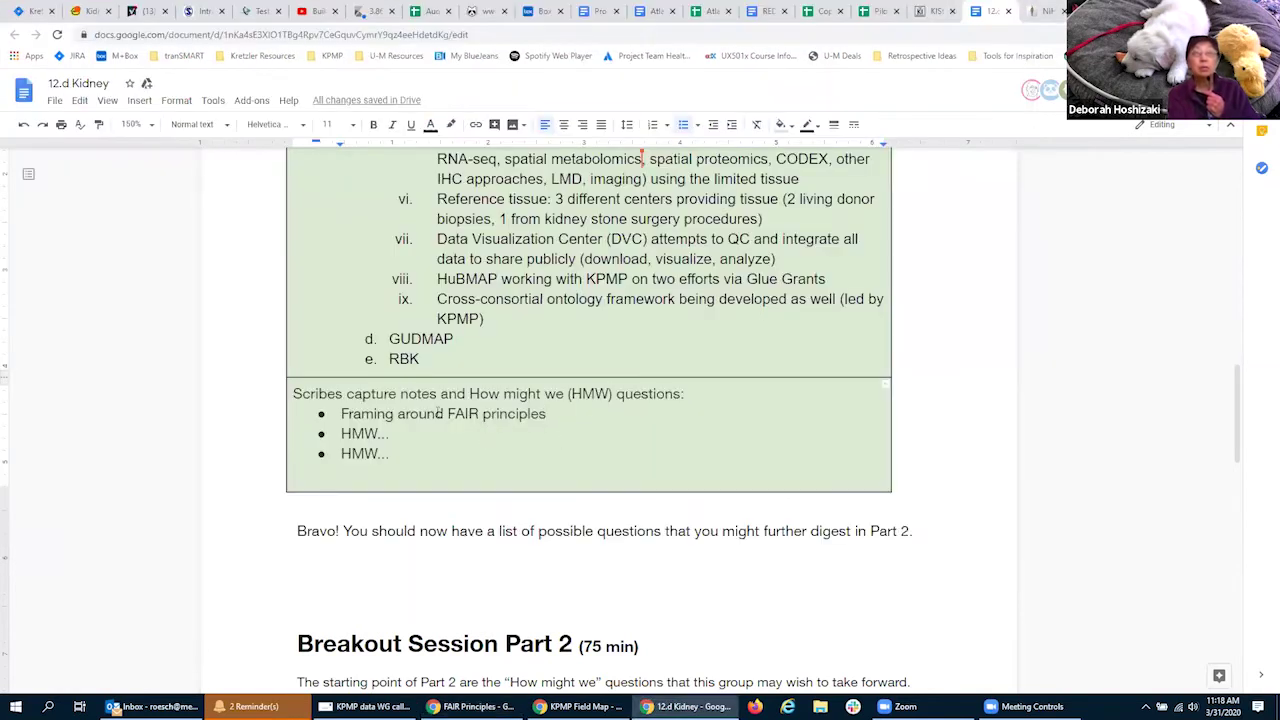
drag(447, 414, 546, 420)
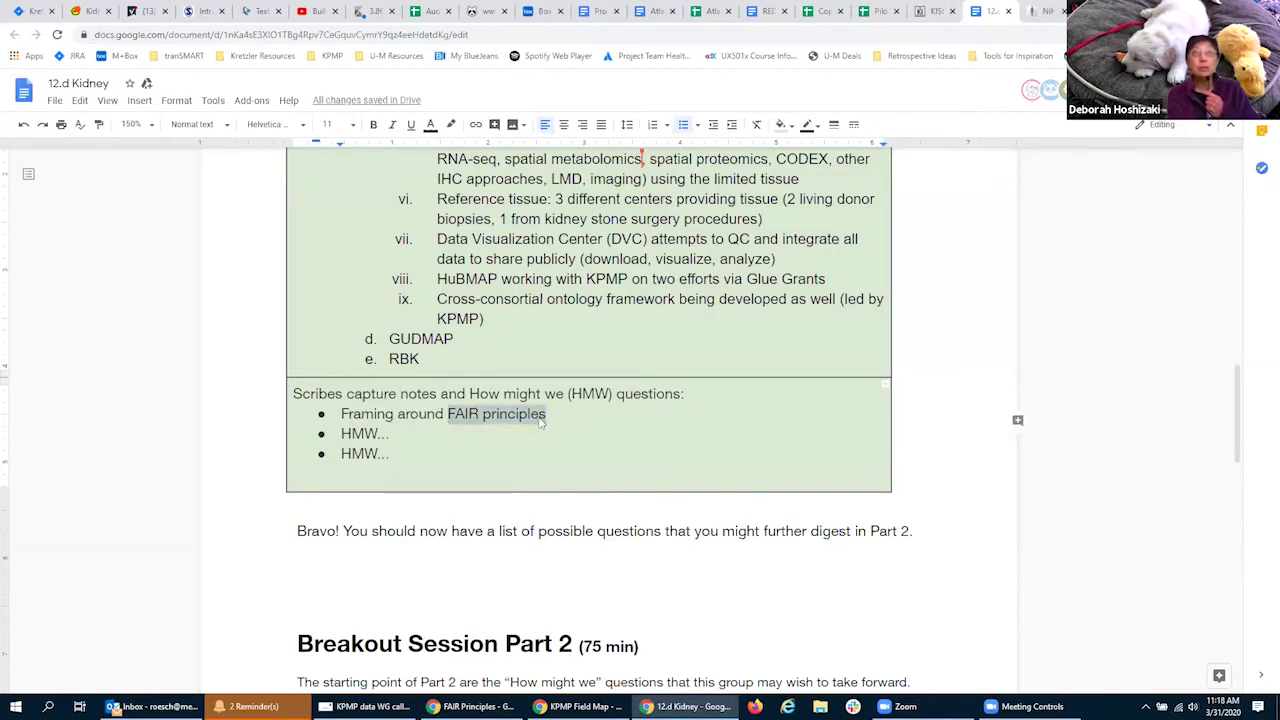
right_click(542, 420)
click(600, 379)
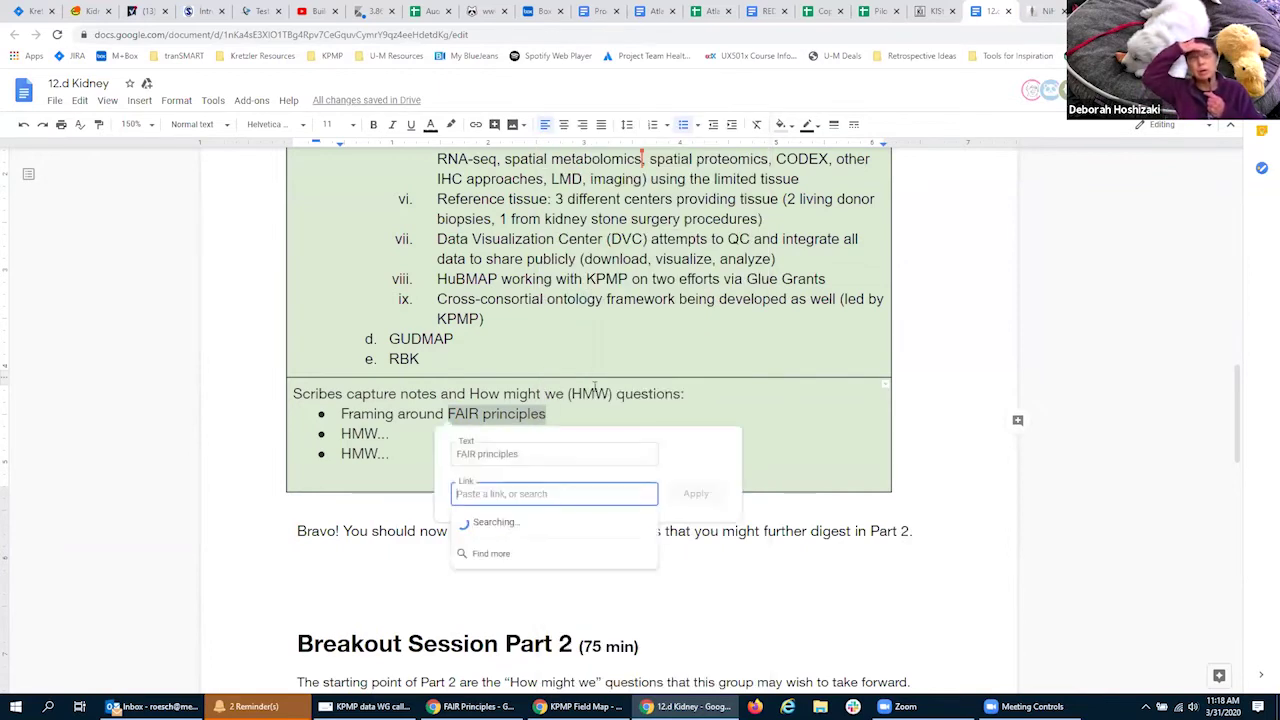
text(https://www.go-fair.org/fair-principles/)
click(696, 496)
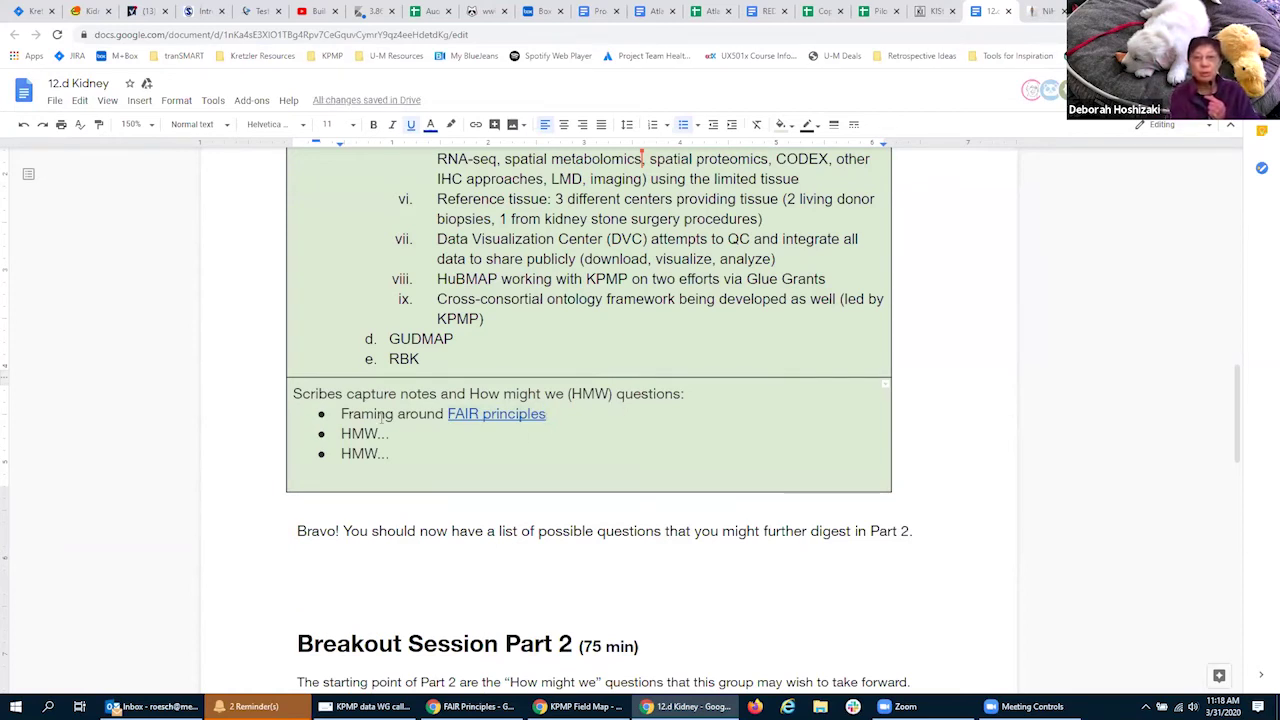
click(336, 412)
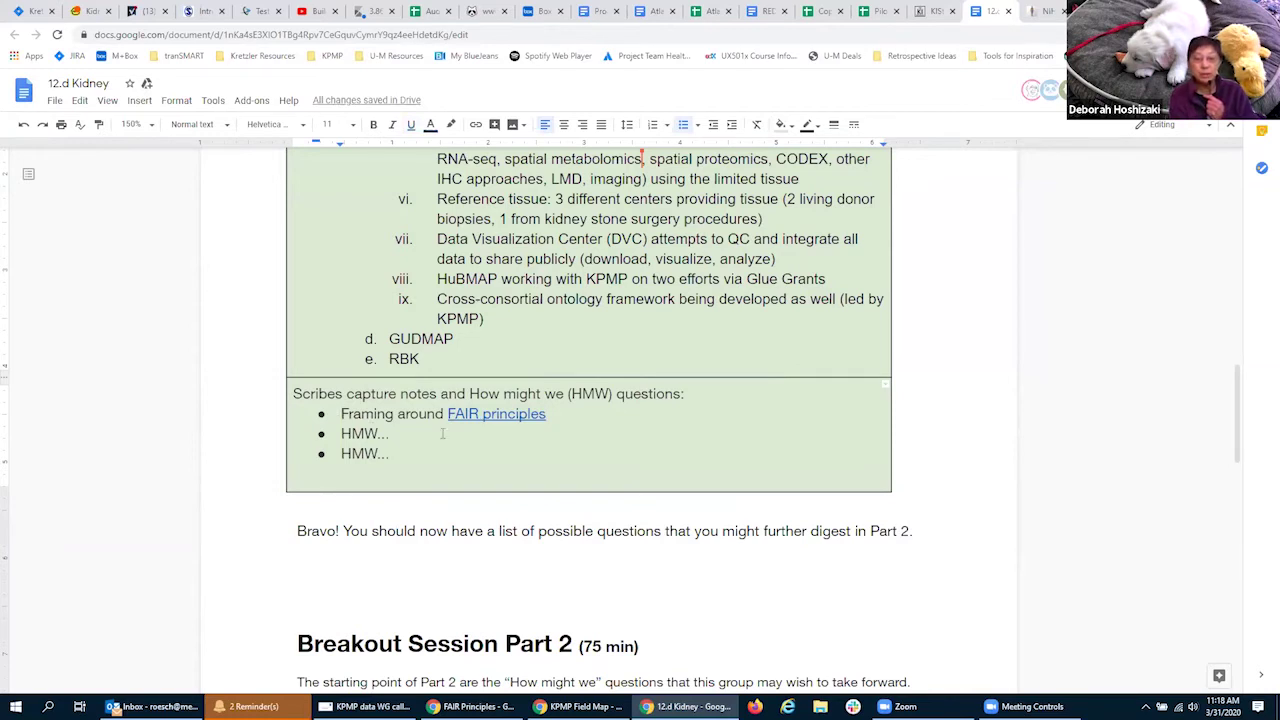
- Begin the first bullet with 'HMW ensure the different consortia (and different organs) are using the same vocabulary'
text(HMW)
key(BackSpace)
key(BackSpace)
text(MW ensure the different consorit)
key(BackSpace)
key(BackSpace)
text(tia (and )
text(differe)
text(nt organs) a)
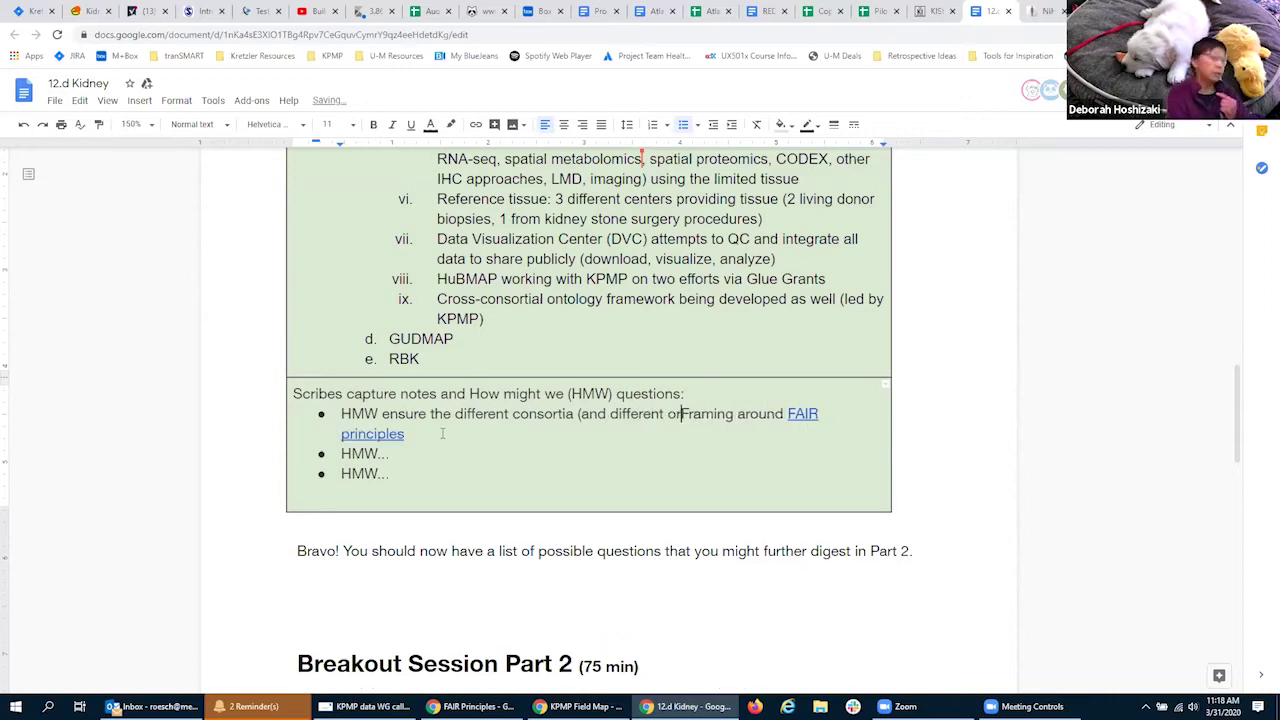
text(re using the same)
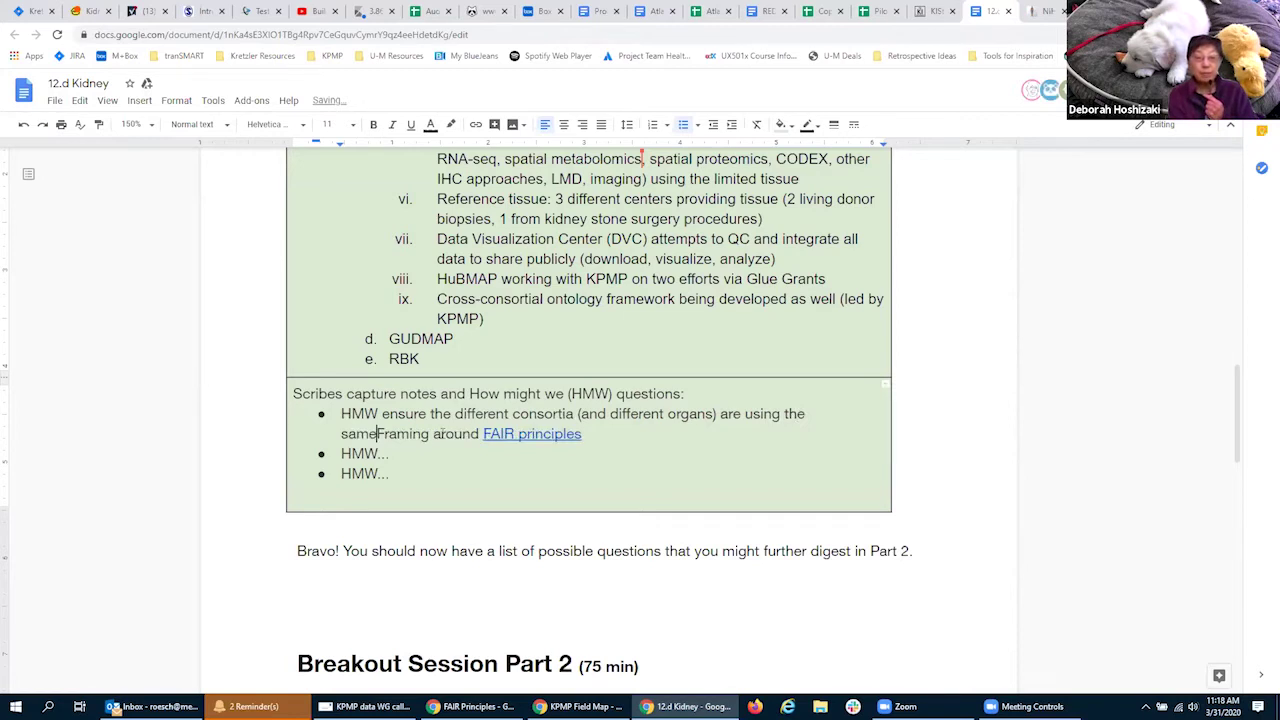
text( vocabulary)
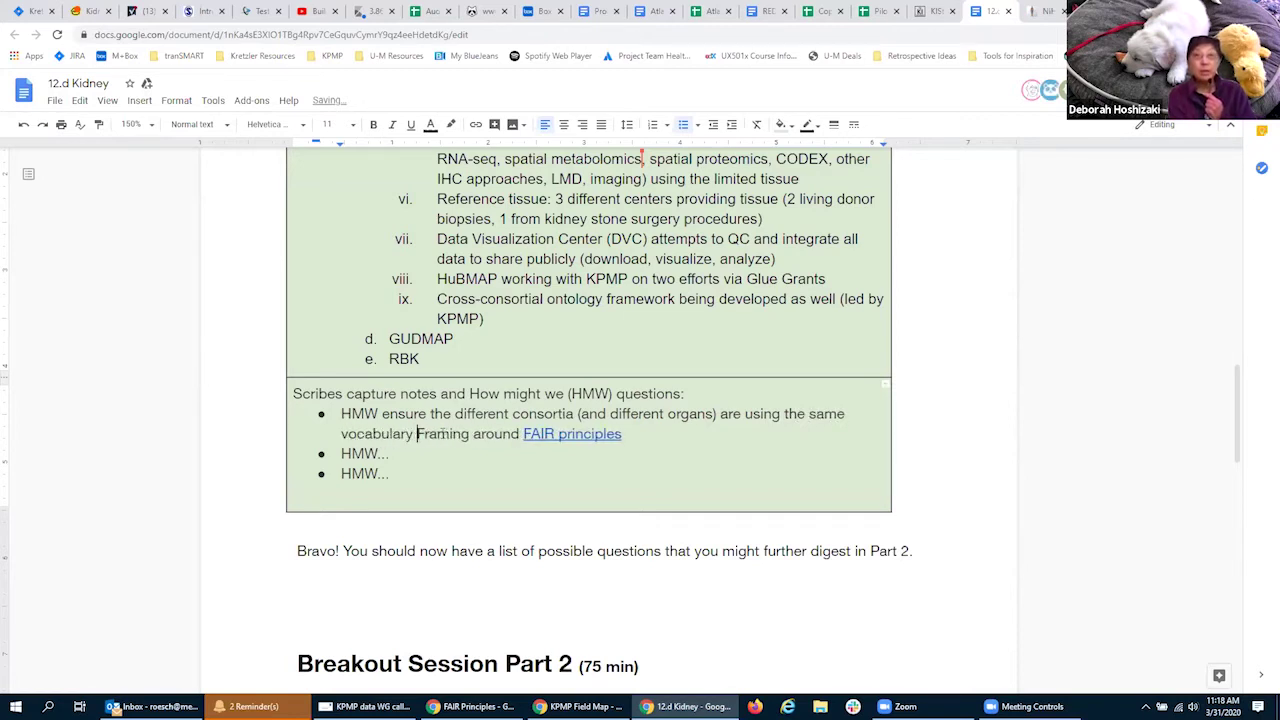
- Make '(framing around FAIR principles)' parenthetical and append '? Ensuring individuals from all networks are working together.'
key(Delete)
text((f)
key(End)
text())
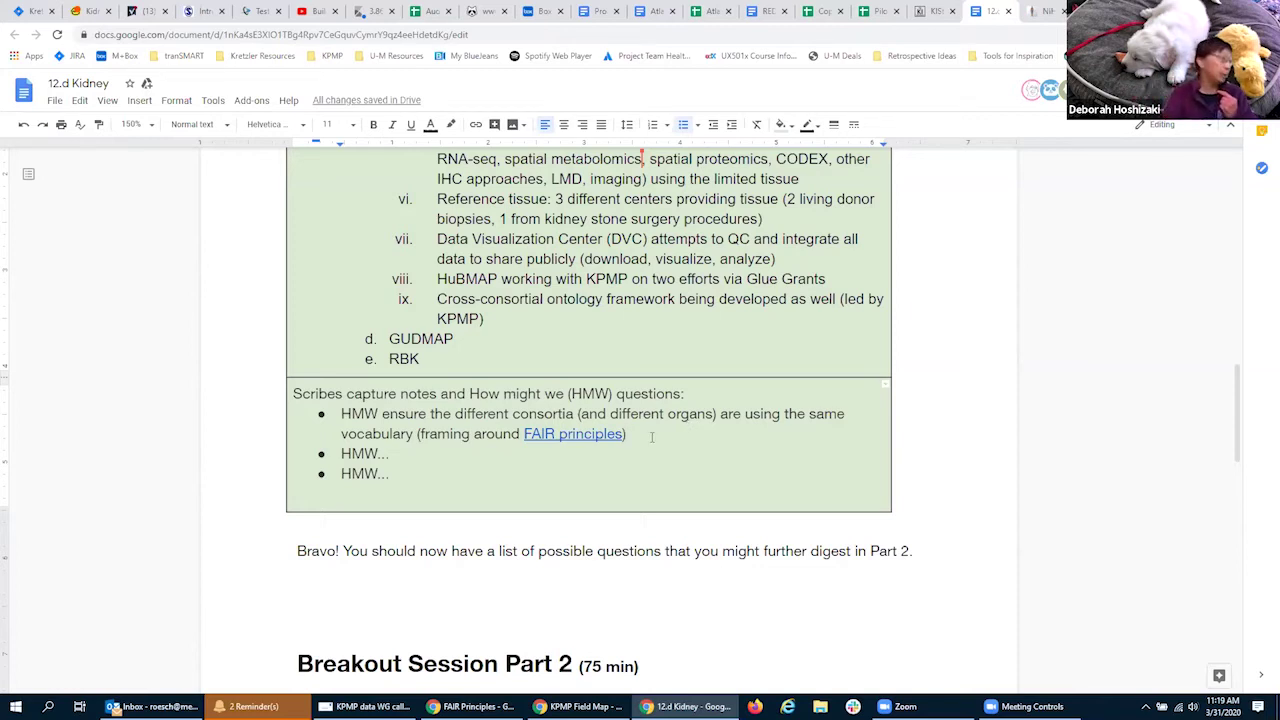
text(? En)
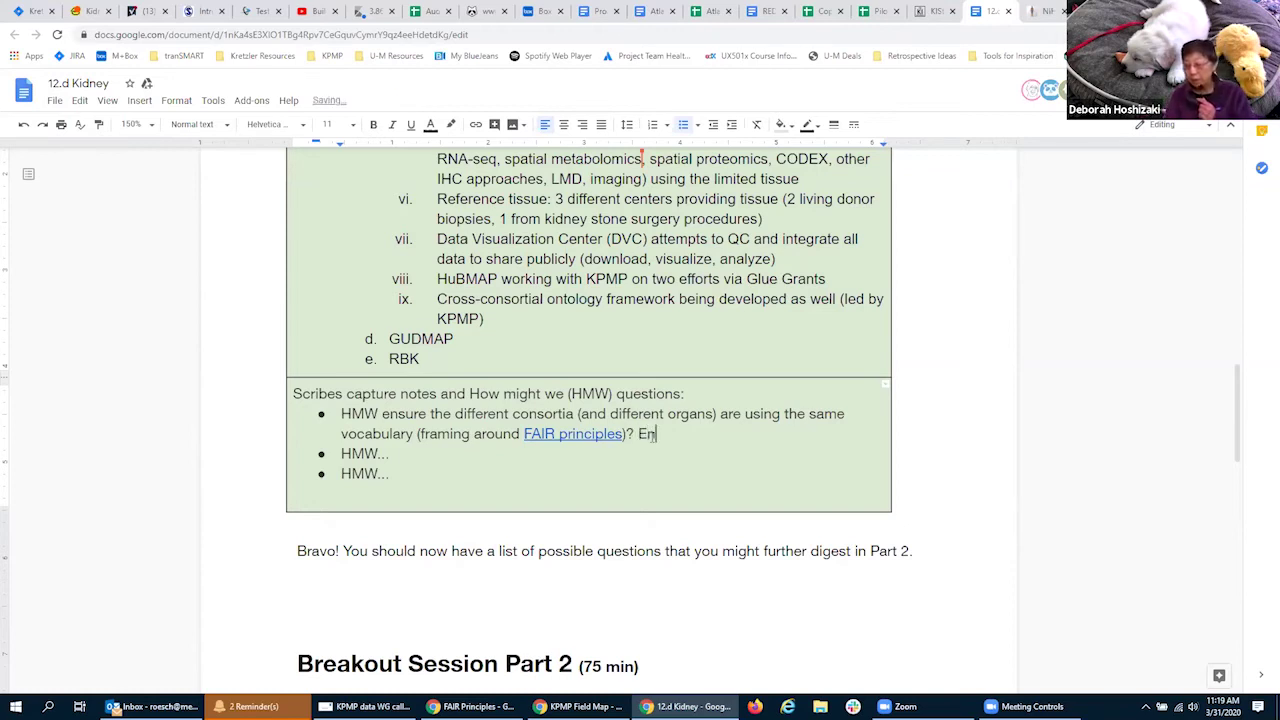
text(suring inv)
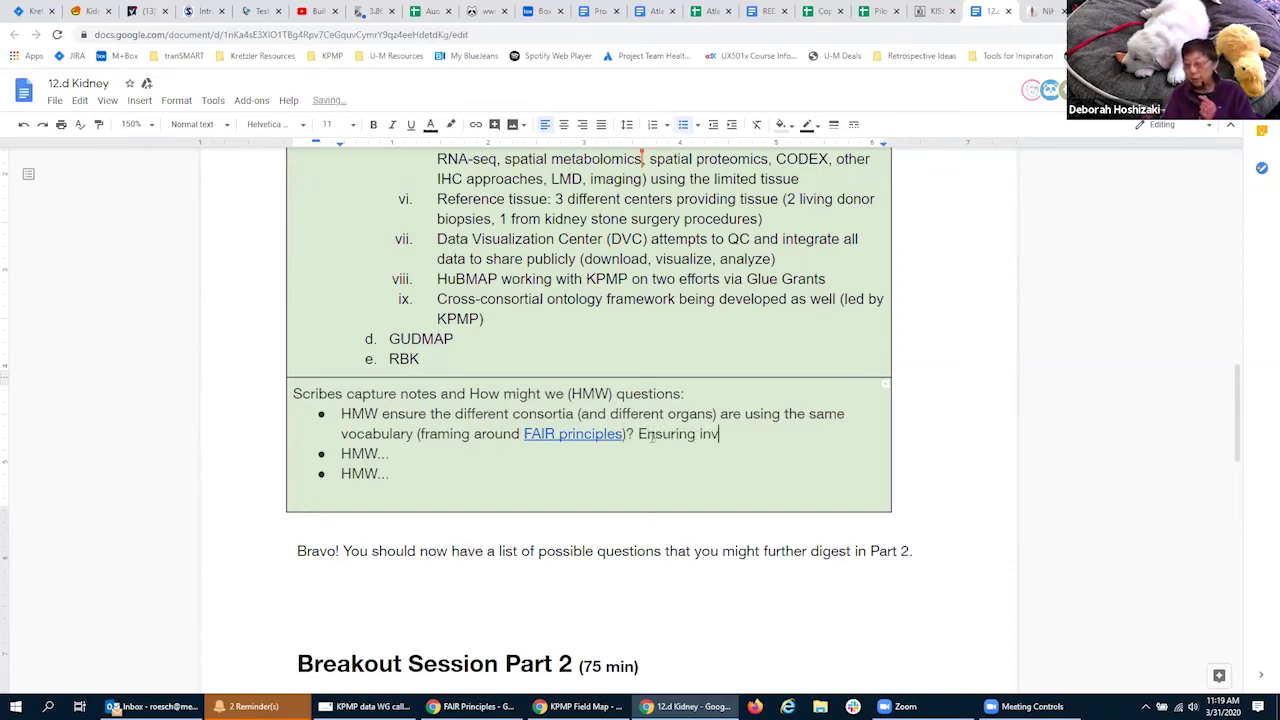
key(BackSpace)
text(dividuals from al)
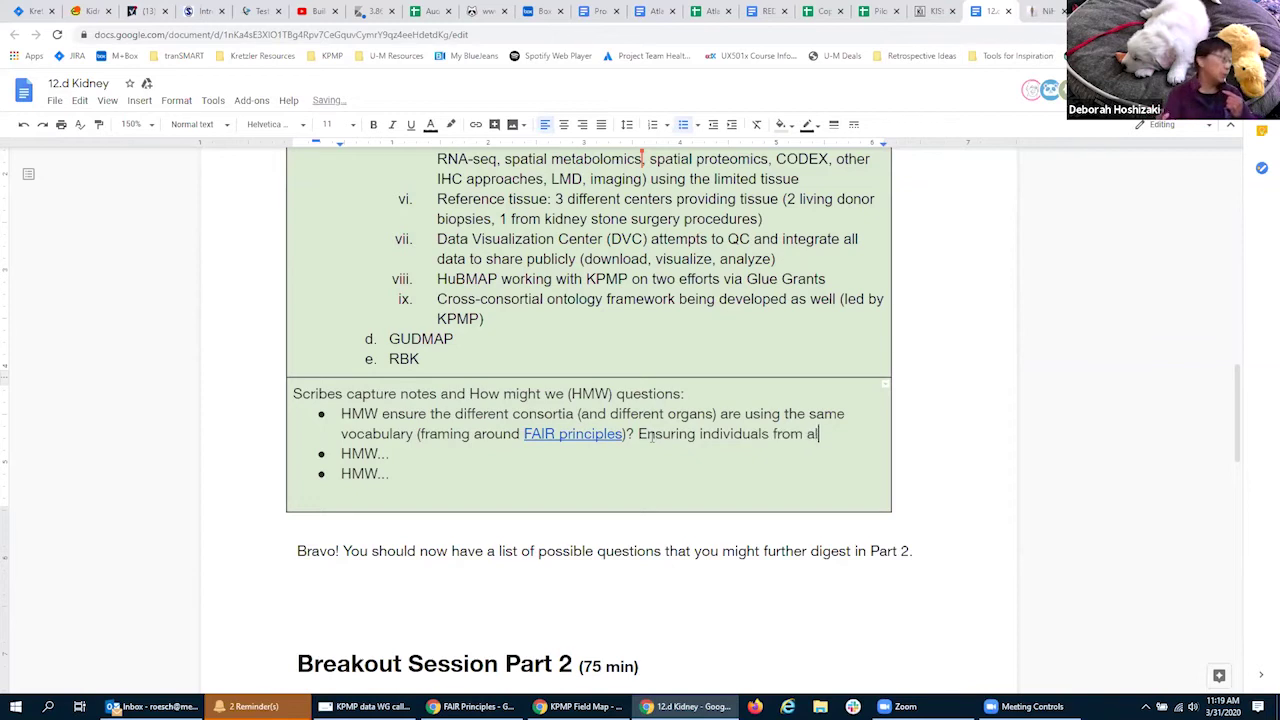
text(l networks are working toge)
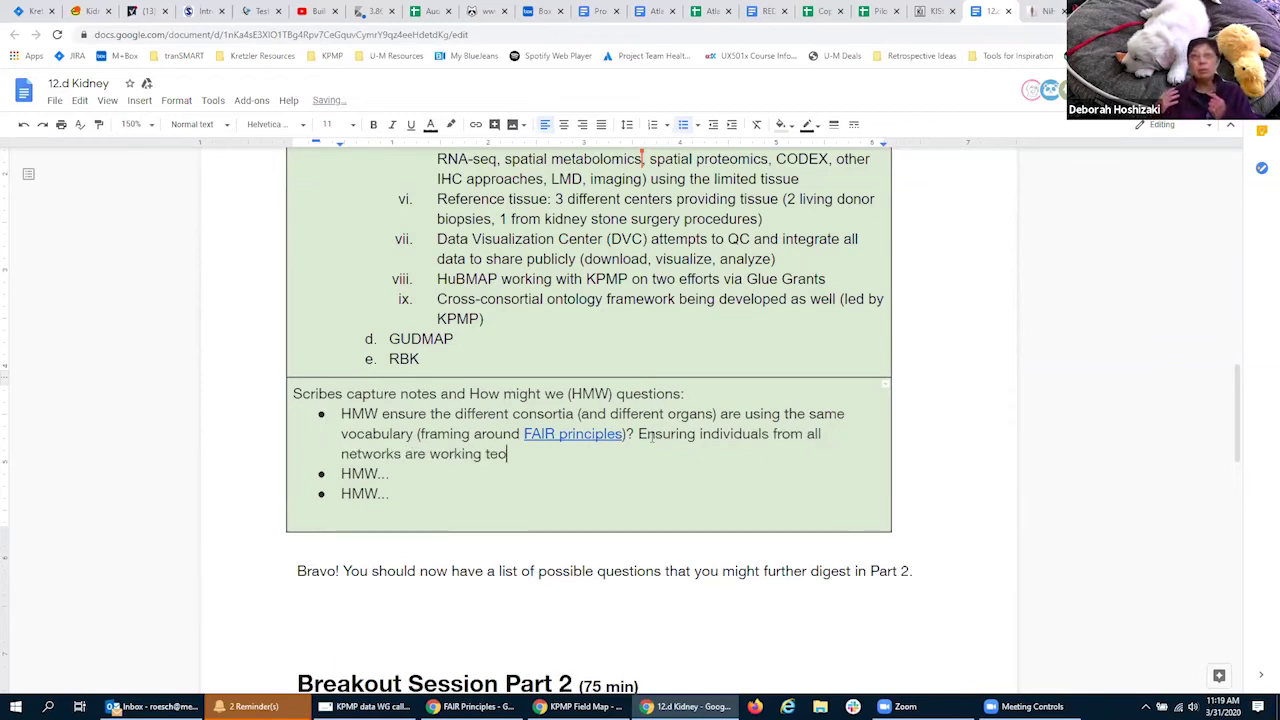
text(ther.)
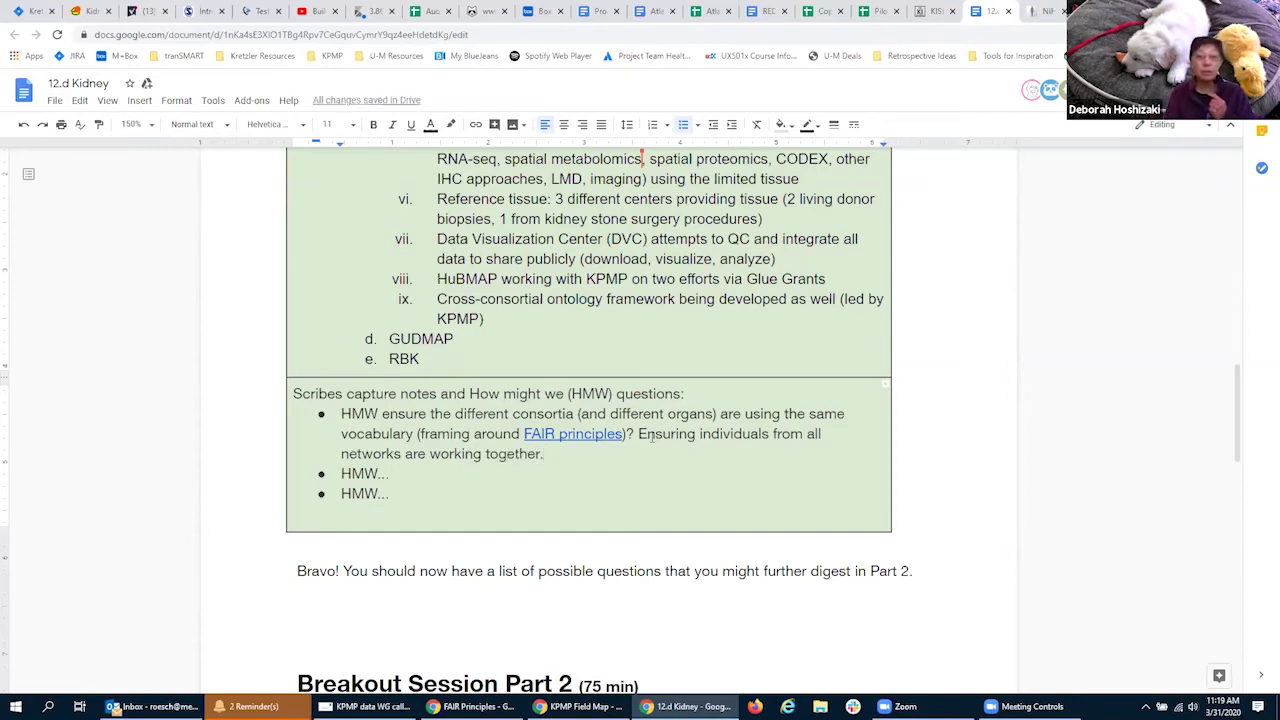
- Move 'Framing around FAIR principles' into its own capitalized bullet above the HMW question
click(341, 414)
key(Return)
key(Up)
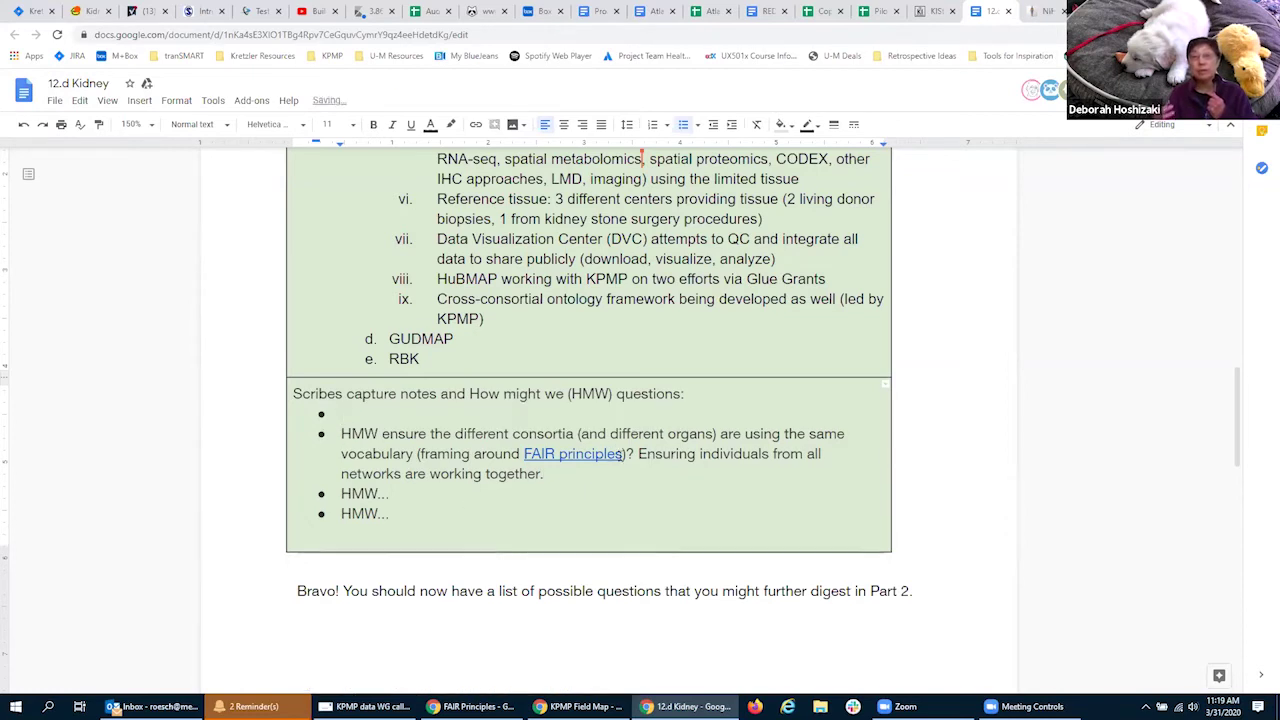
drag(623, 454, 421, 457)
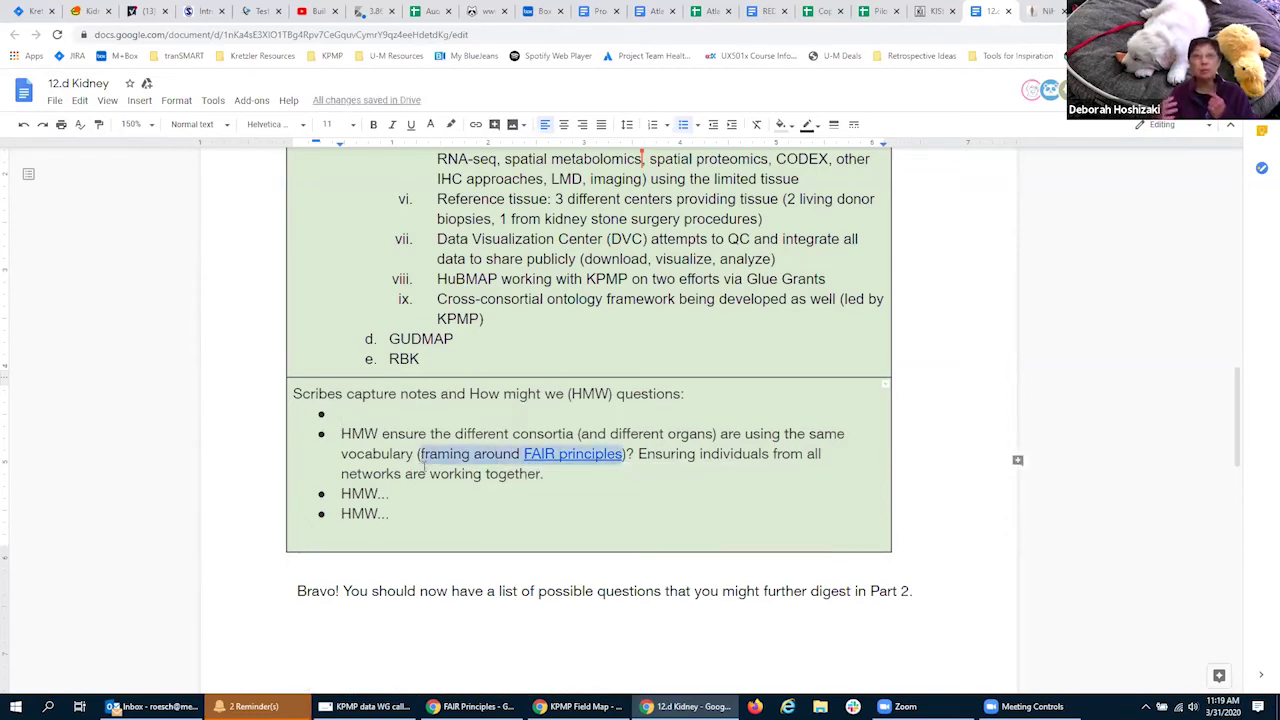
key(ctrl+x)
click(336, 414)
key(ctrl+v)
click(340, 414)
key(Delete)
text(F)
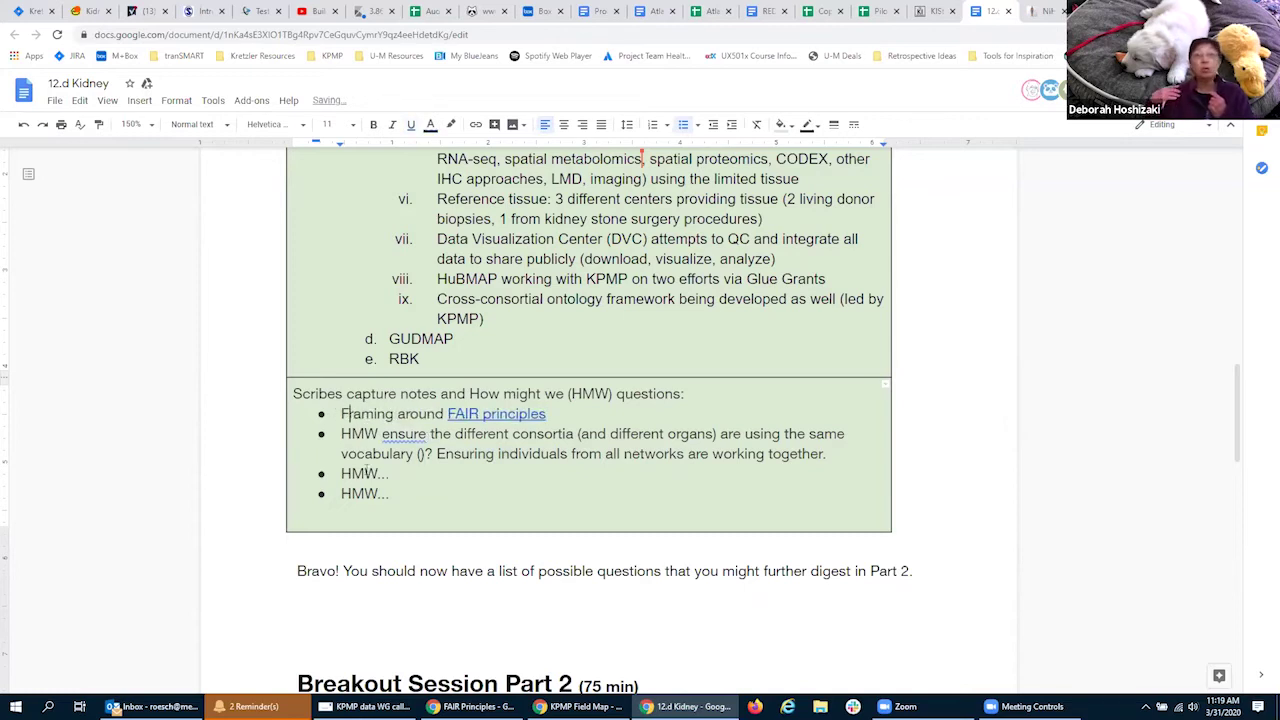
- Nest the HMW vocabulary question under the framing bullet and remove its leftover empty brackets
click(341, 434)
key(Tab)
click(520, 454)
key(Left)
key(Left)
key(BackSpace)
key(BackSpace)
key(BackSpace)
key(Down)
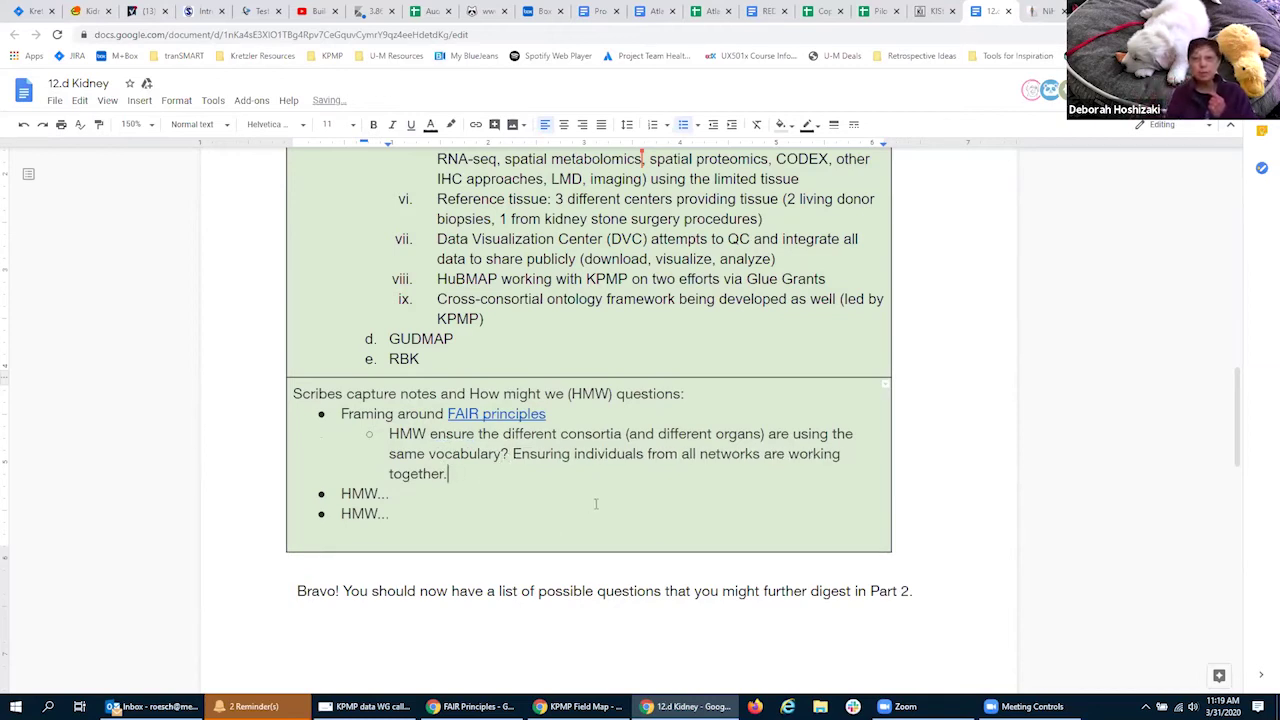
- Add the sub-bullet 'HMW ensure data are interoperable? Using same data formats?'
key(Return)
text(HOW)
key(BackSpace)
key(BackSpace)
text(W)
key(BackSpace)
text(MW w)
key(BackSpace)
key(BackSpace)
text(ensure)
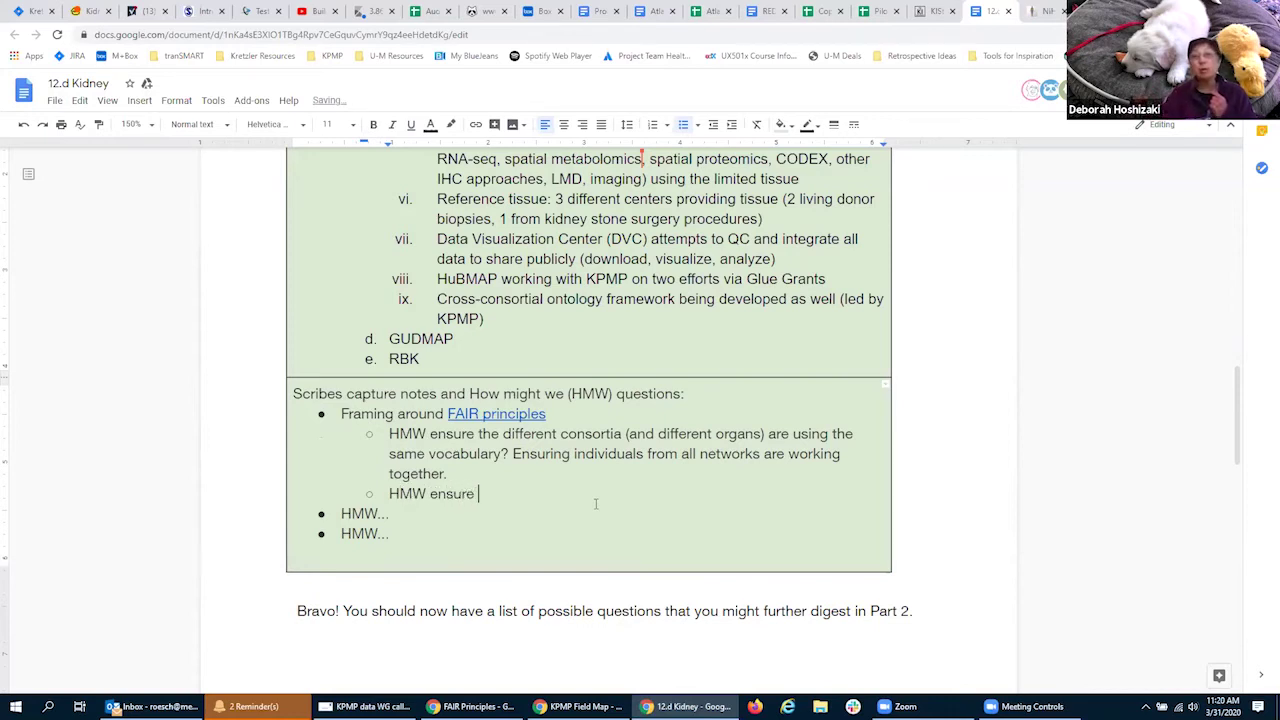
text( data are in co)
text(m)
key(BackSpace)
key(BackSpace)
key(BackSpace)
key(BackSpace)
key(BackSpace)
key(BackSpace)
key(BackSpace)
text(interop)
key(BackSpace)
key(BackSpace)
text(operable by using same formats)
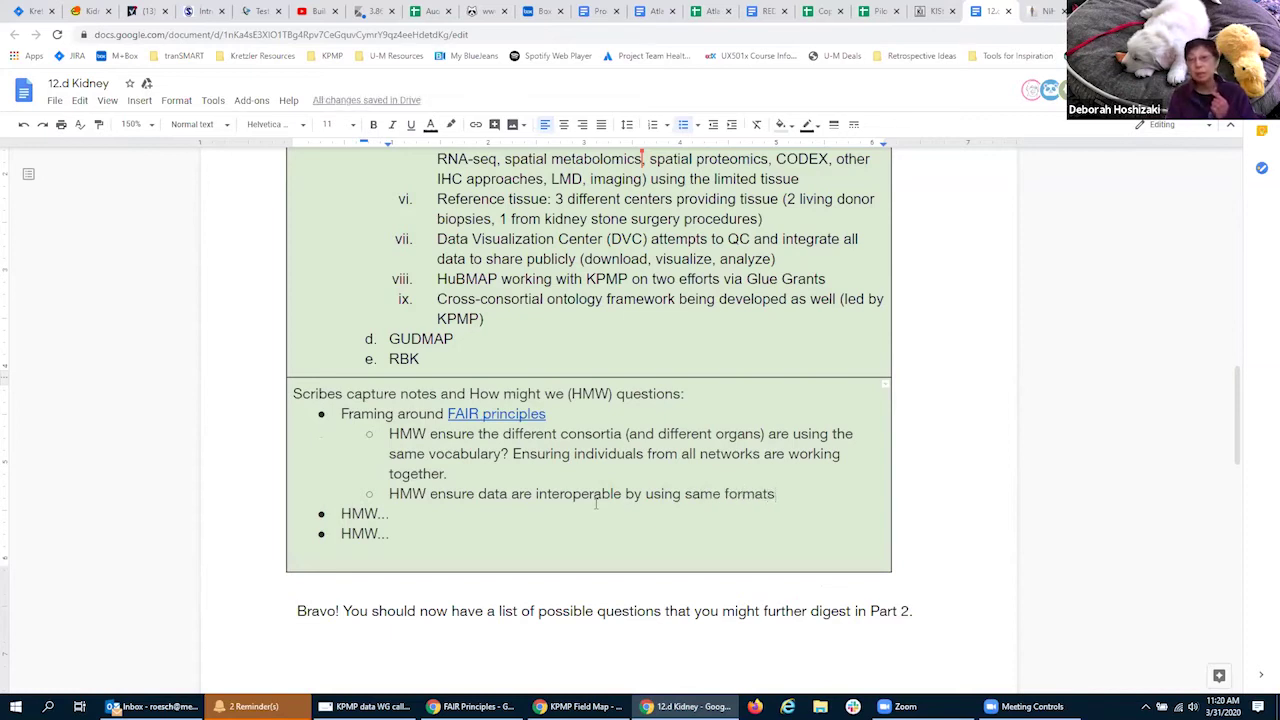
text(?)
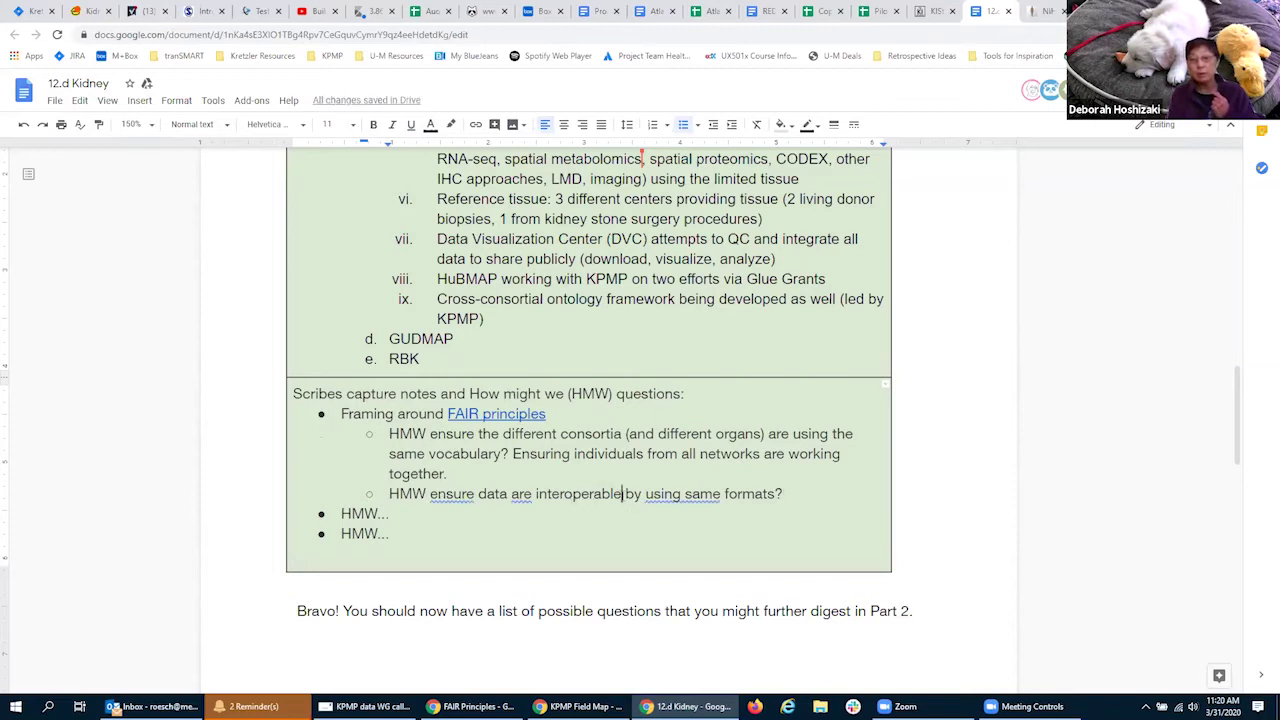
text(?)
key(Right)
key(Delete)
key(Delete)
key(Delete)
key(Delete)
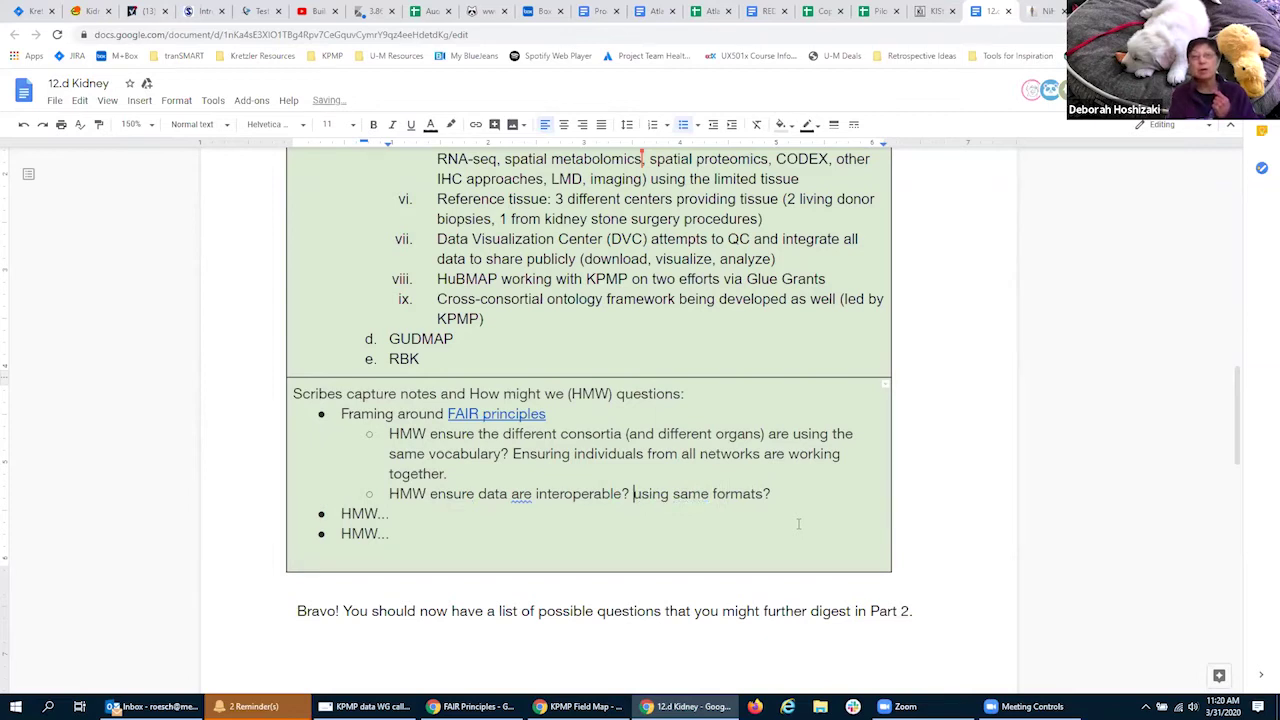
text(U)
key(End)
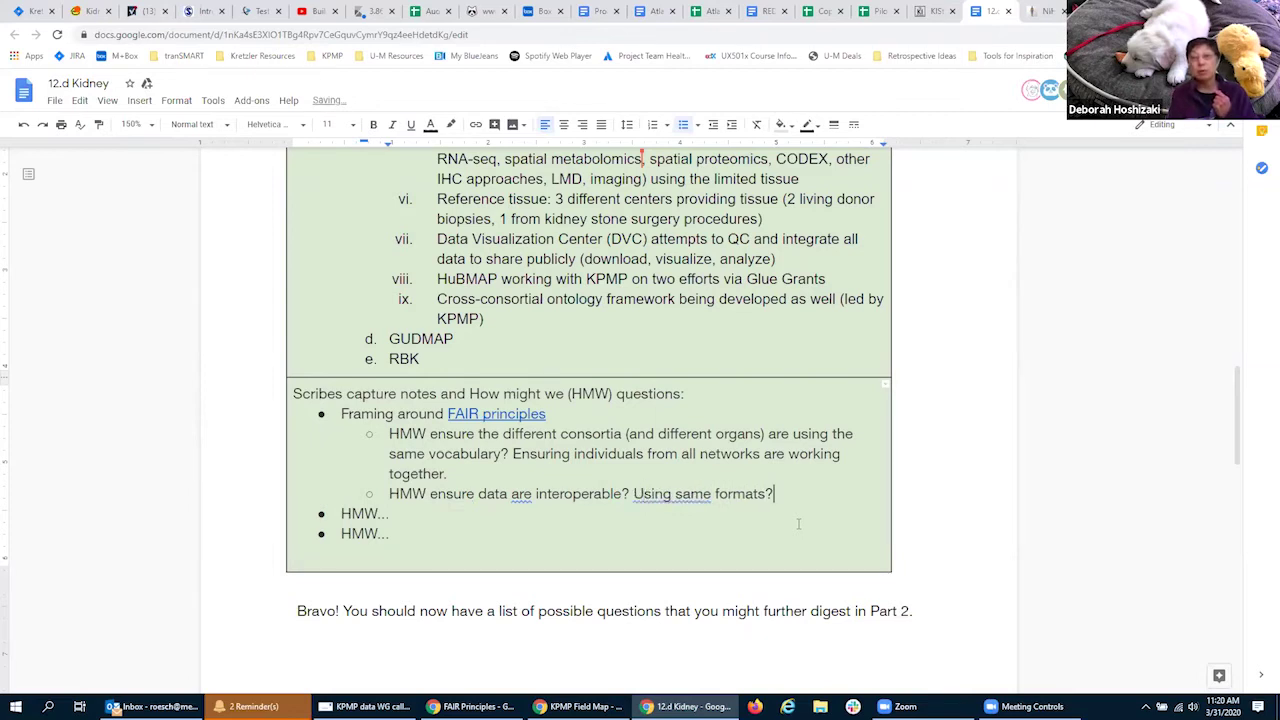
key(Left)
key(Left)
key(Left)
key(Left)
key(Left)
key(Left)
key(Left)
key(Left)
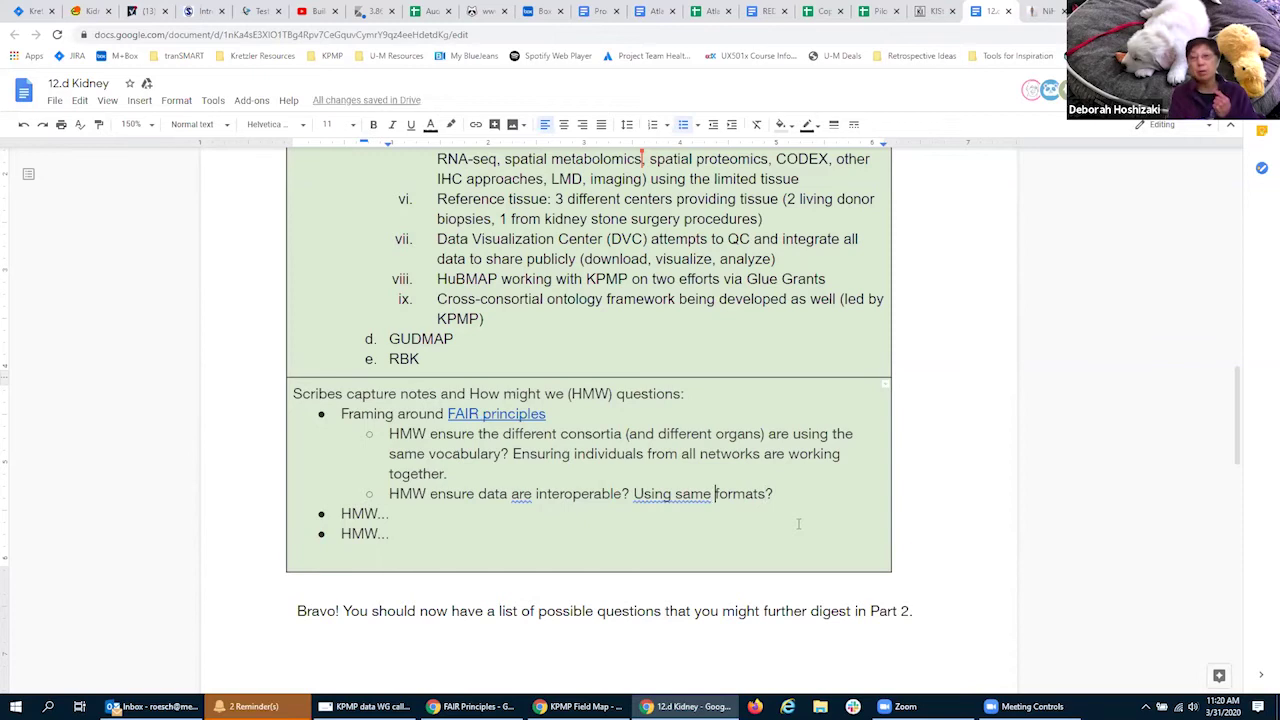
text(data)
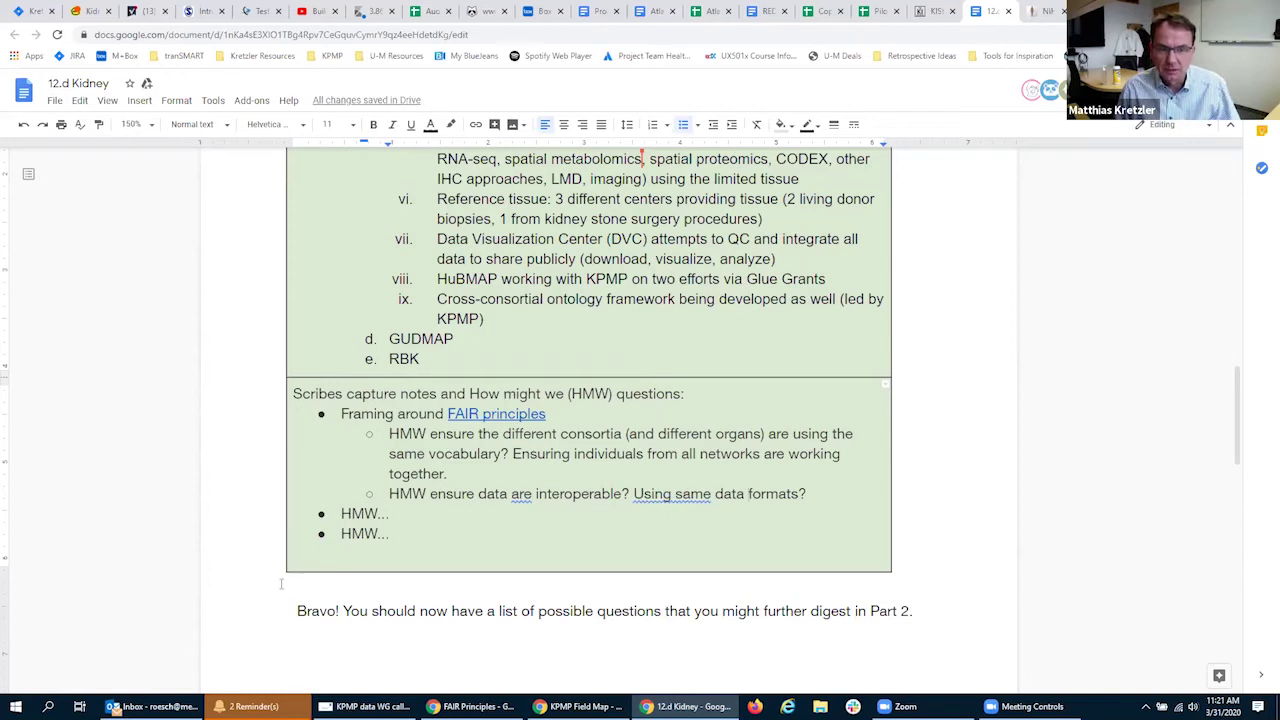
click(480, 337)
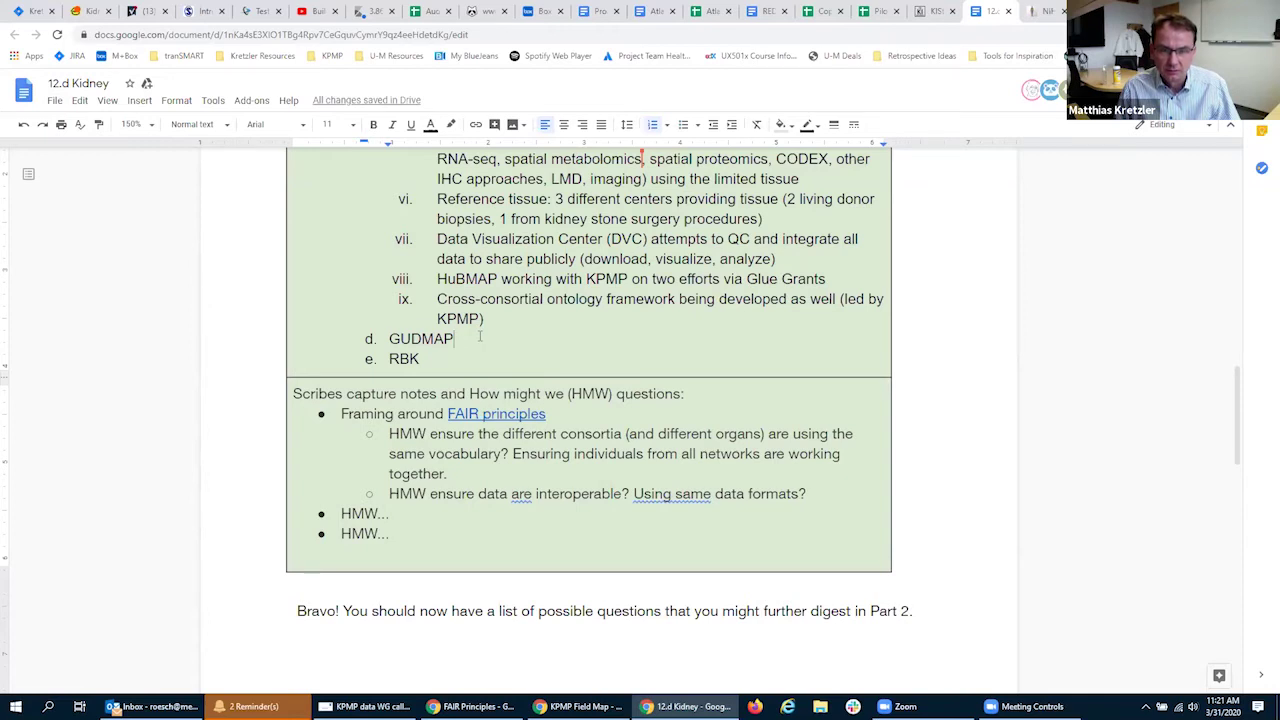
- Credit the framing bullet to a participant; describe GUDMAP as a mouse molecular atlas adding human data
click(343, 412)
text(Suggestion from )
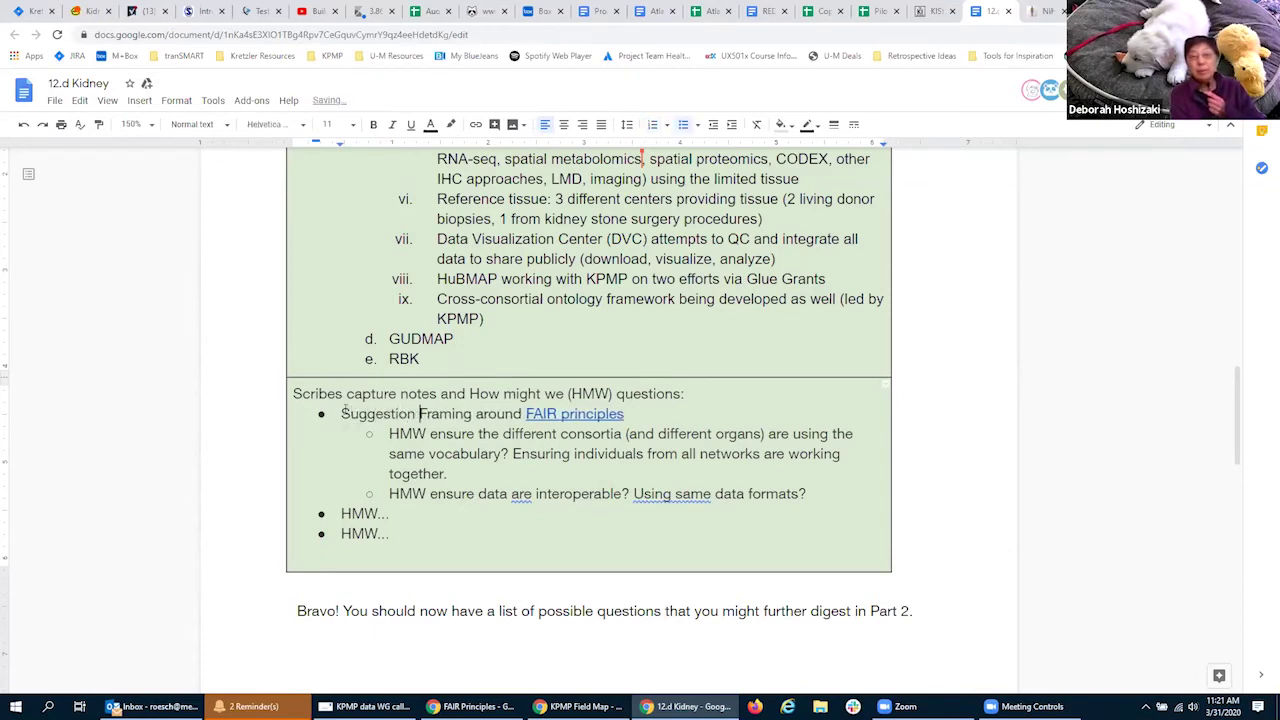
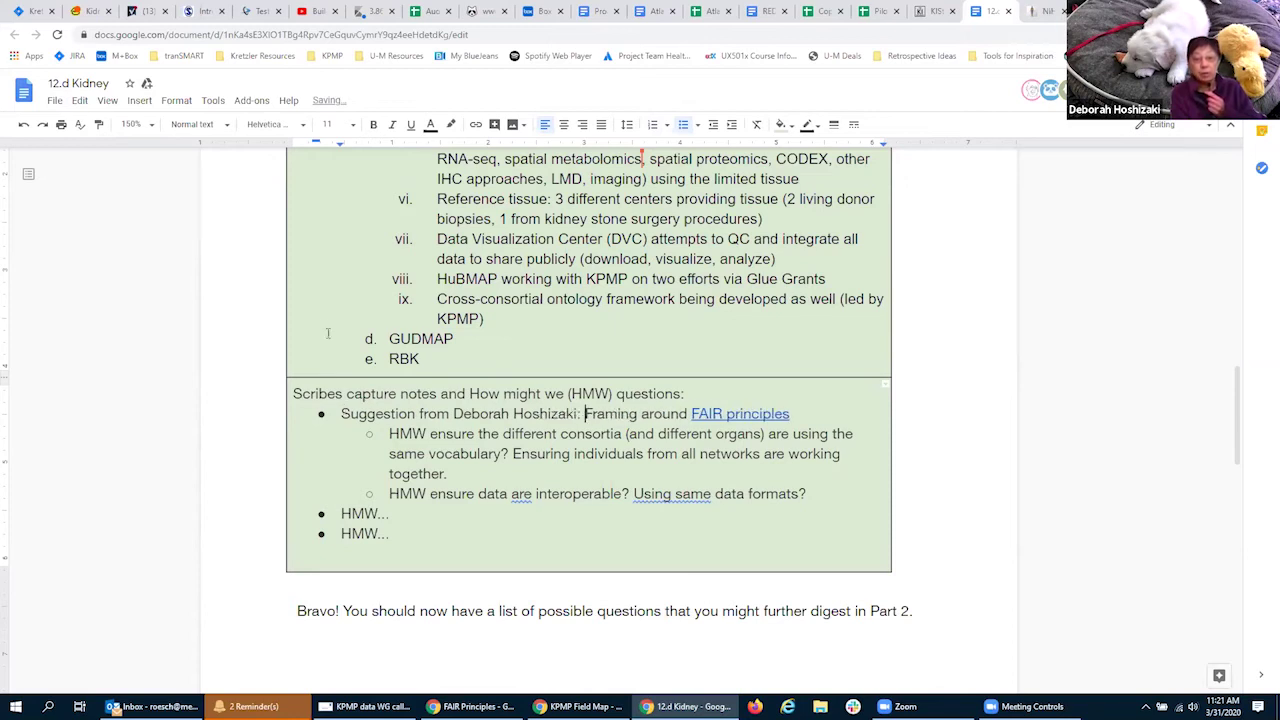
click(481, 337)
text(- moleu)
key(BackSpace)
text(cular atlas of)
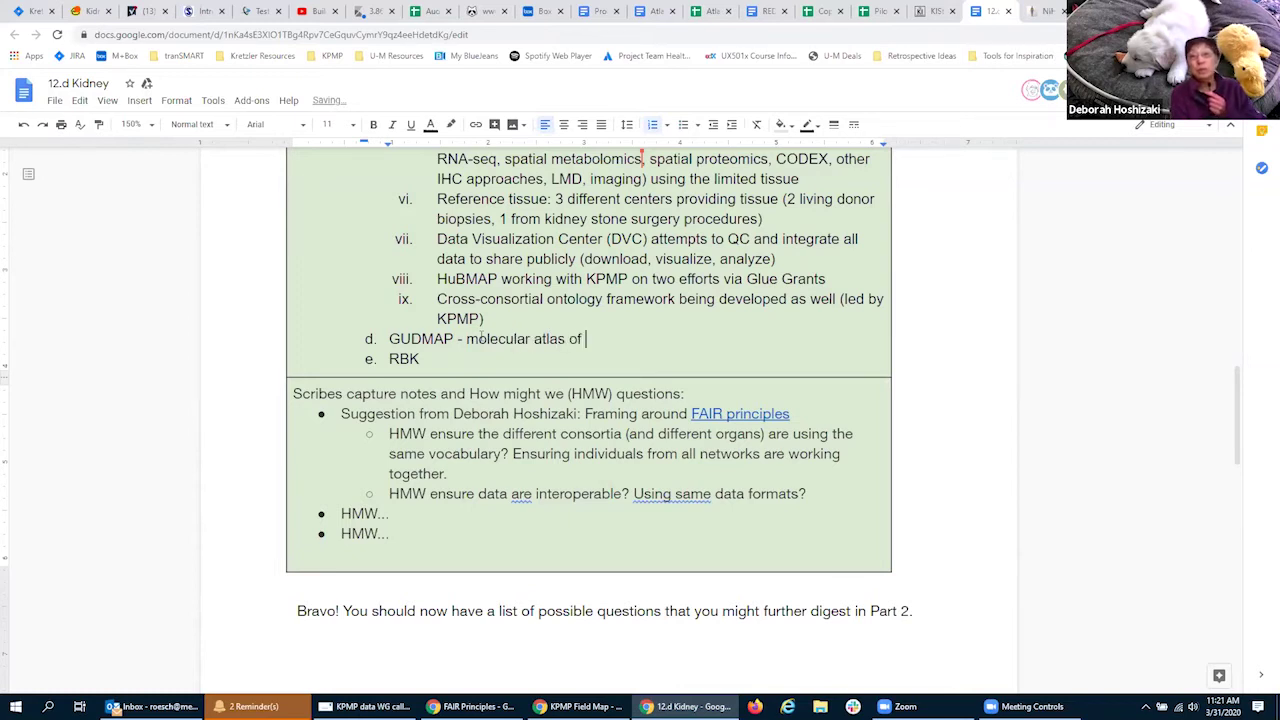
key(BackSpace)
key(BackSpace)
key(BackSpace)
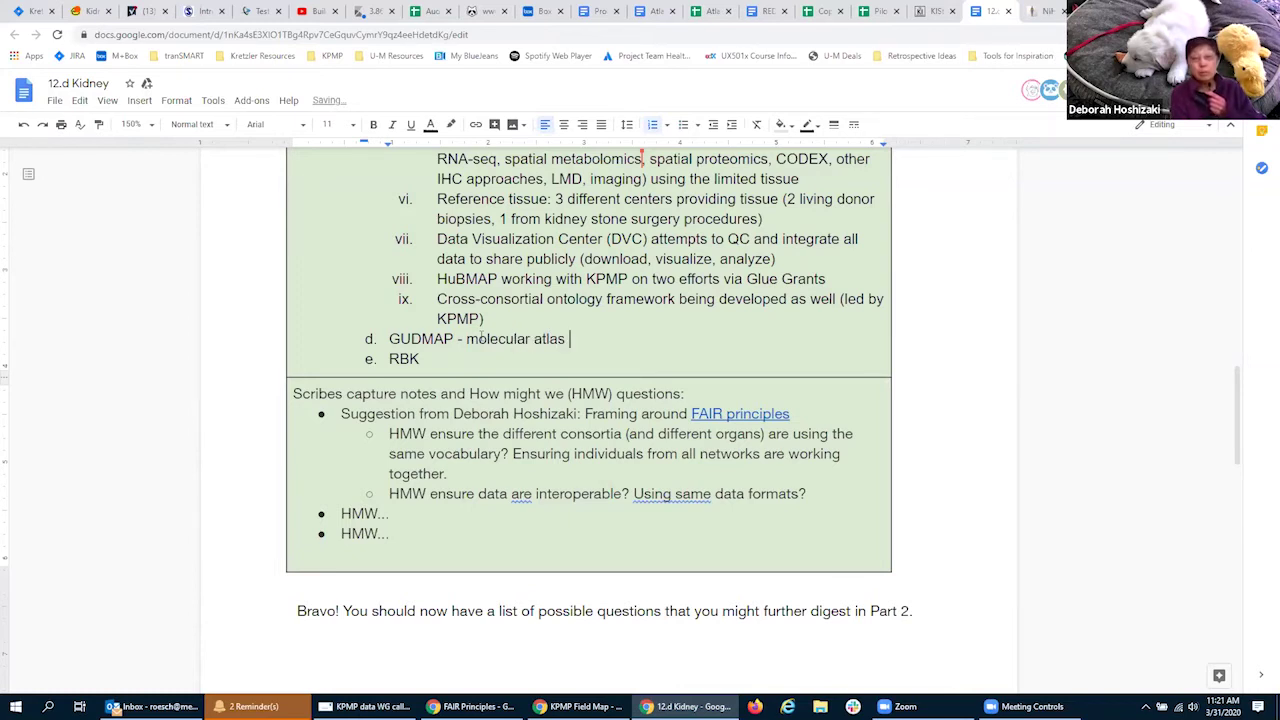
text(in mouse ()
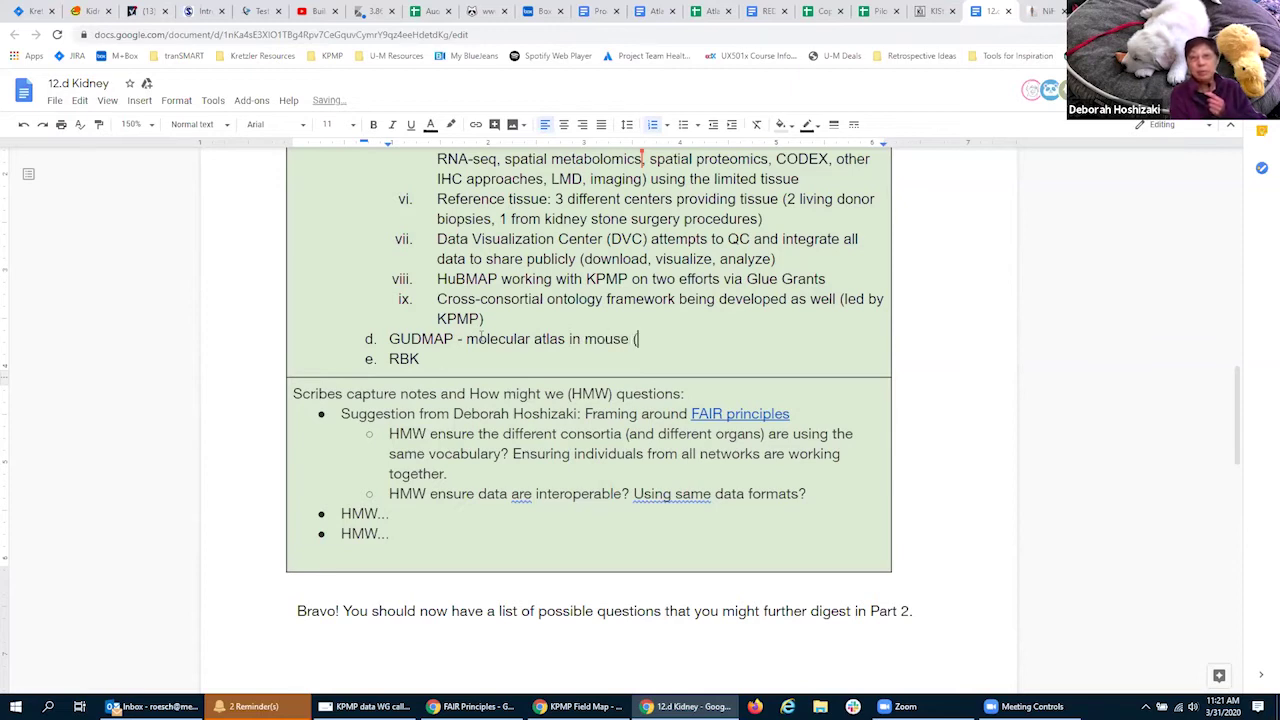
text(5 years ago)
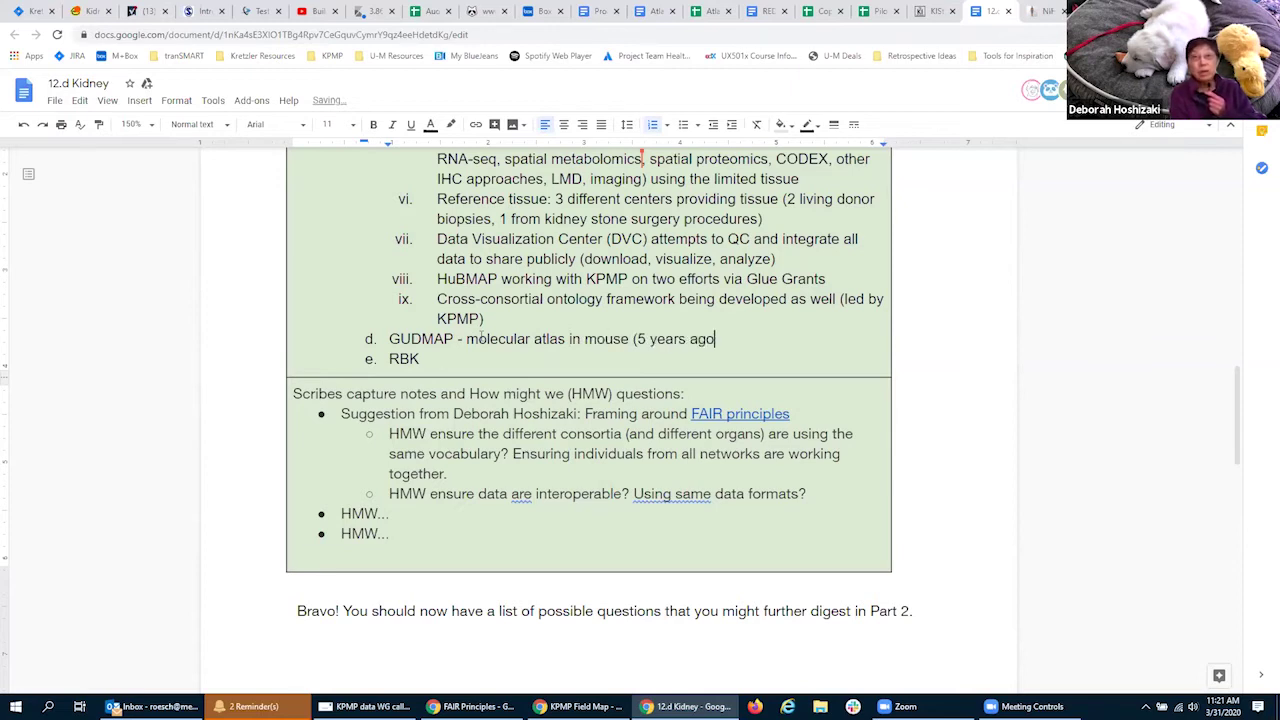
text(, began im)
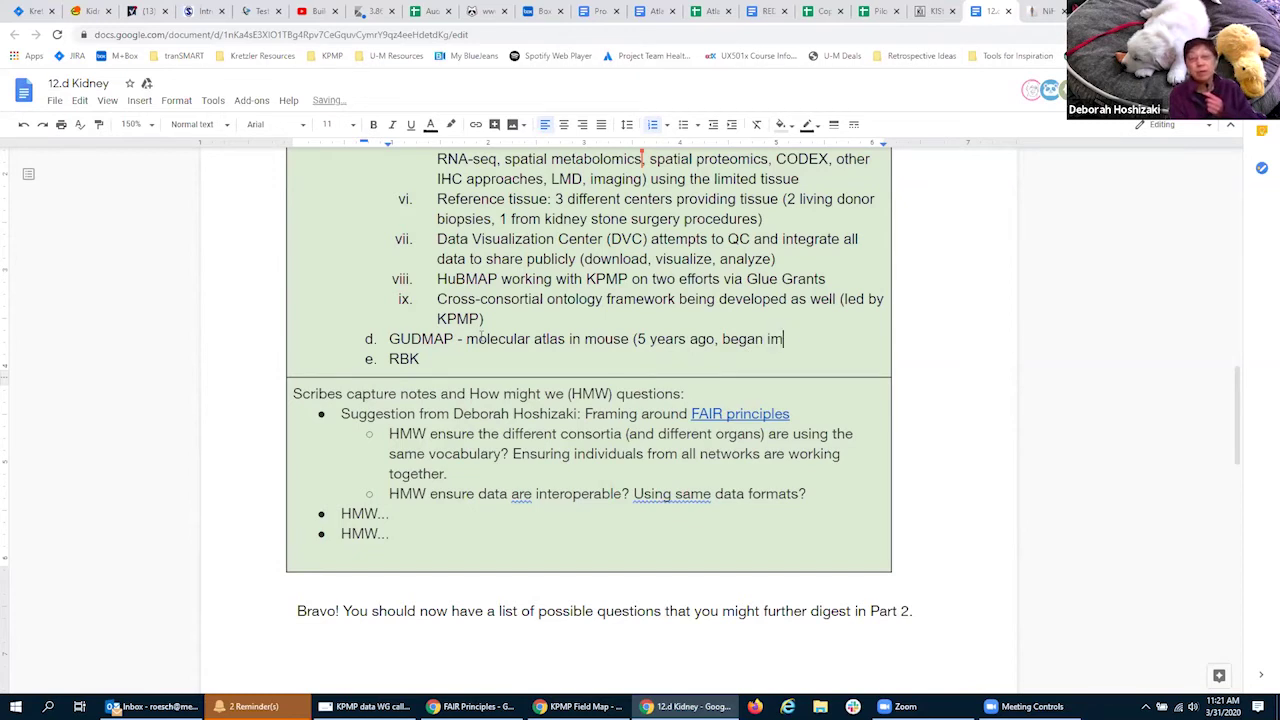
key(BackSpace)
text(ncor)
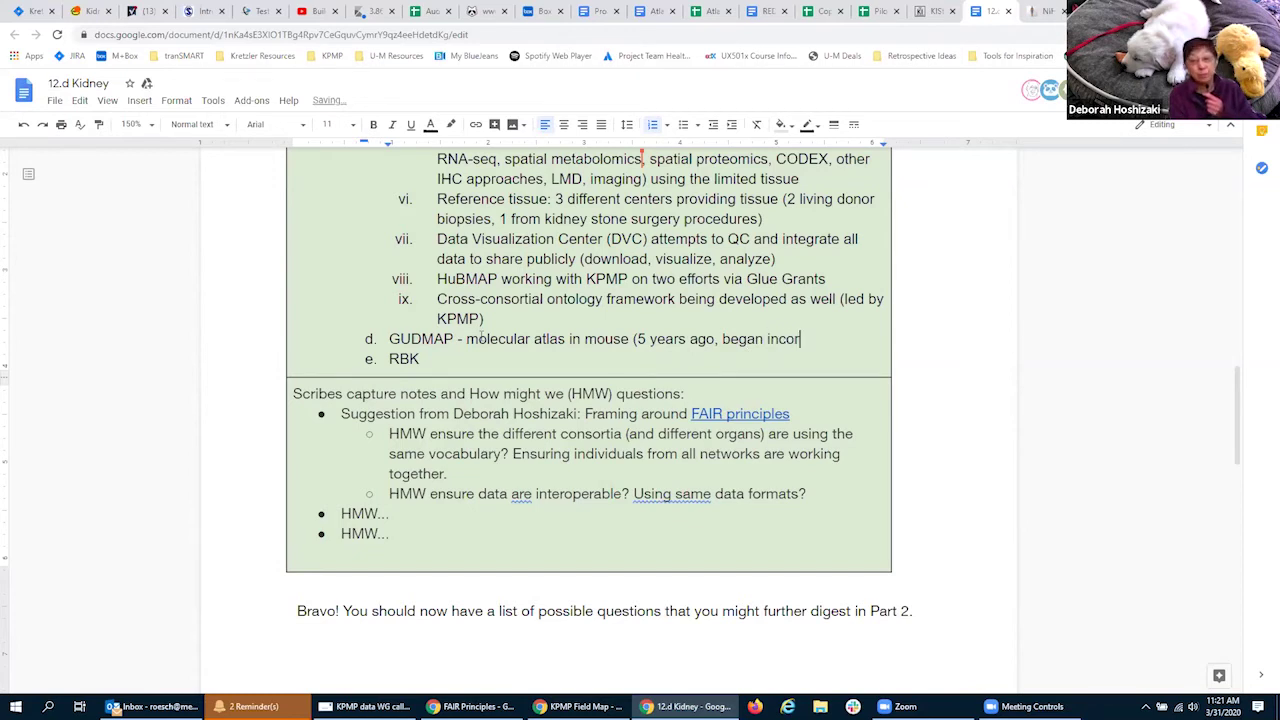
text(porating hum)
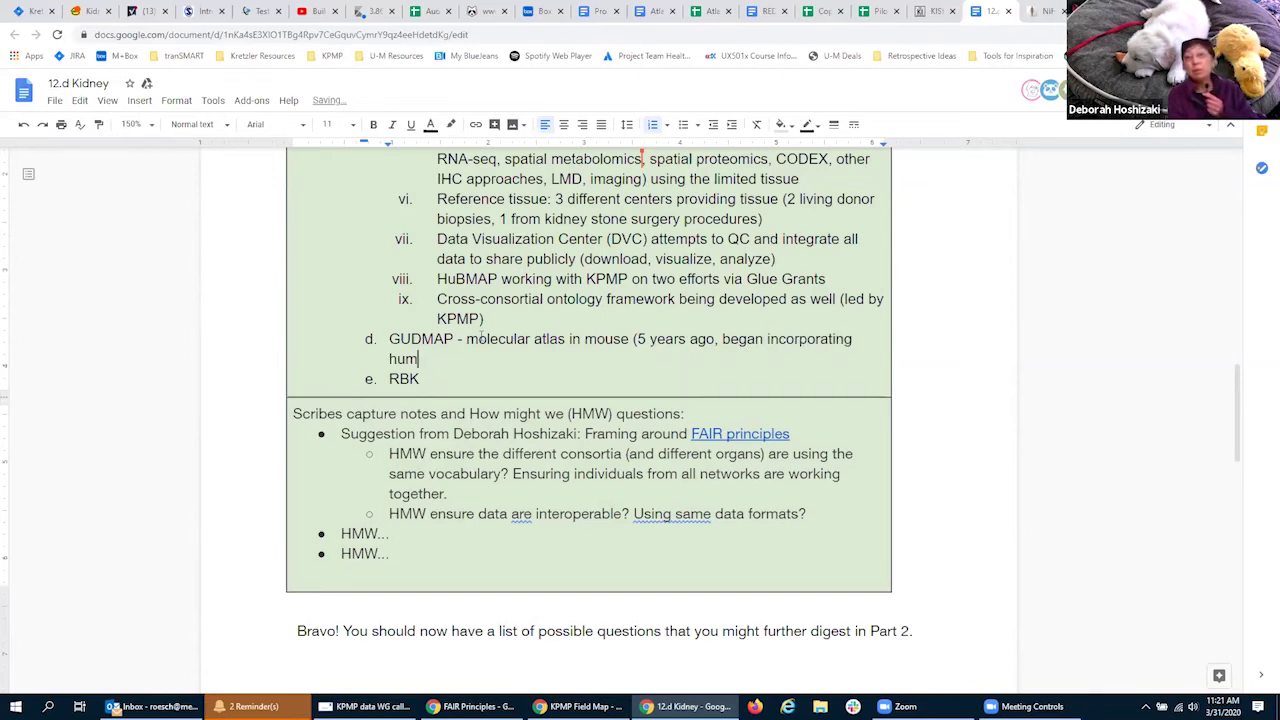
text(an data but )
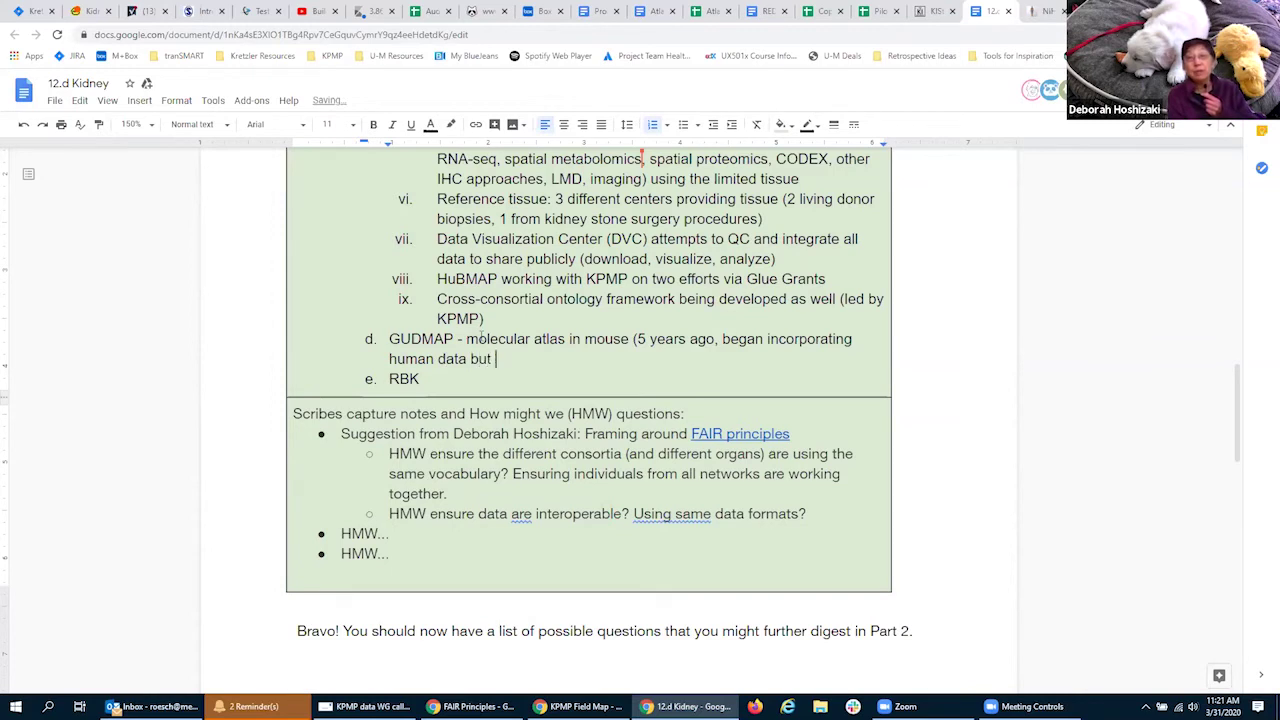
text(difficult to get)
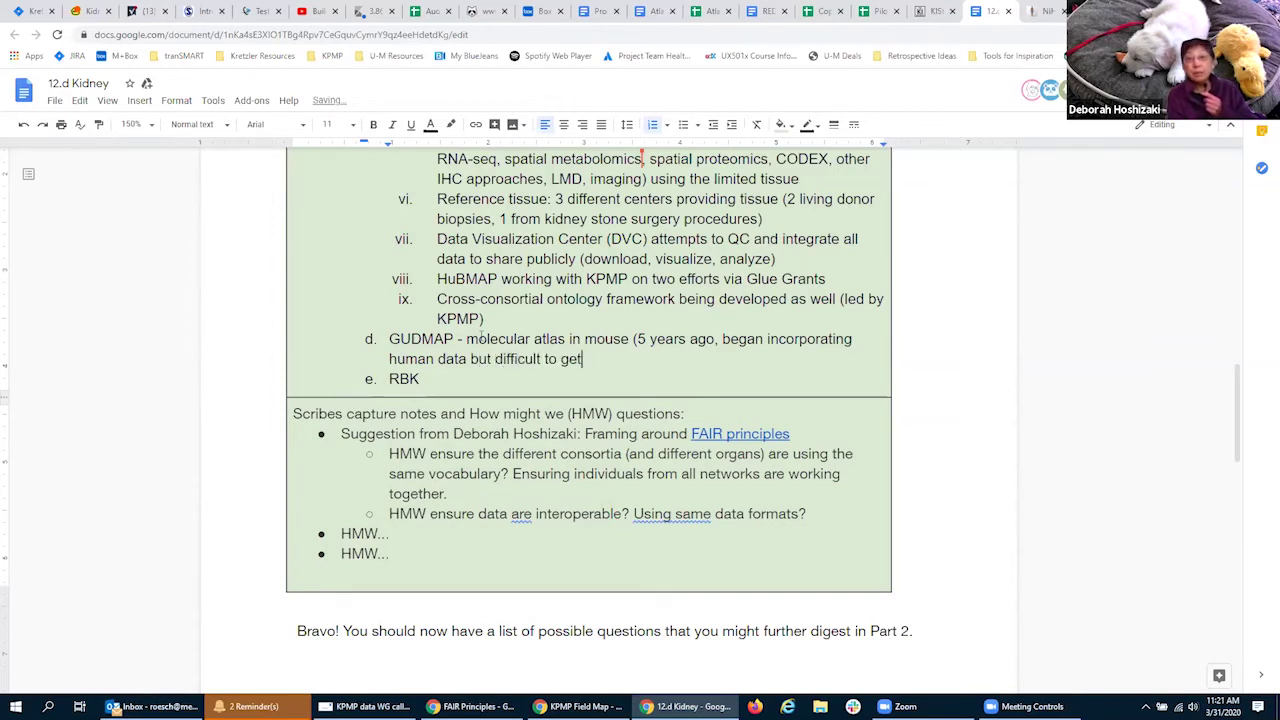
text( fetal )
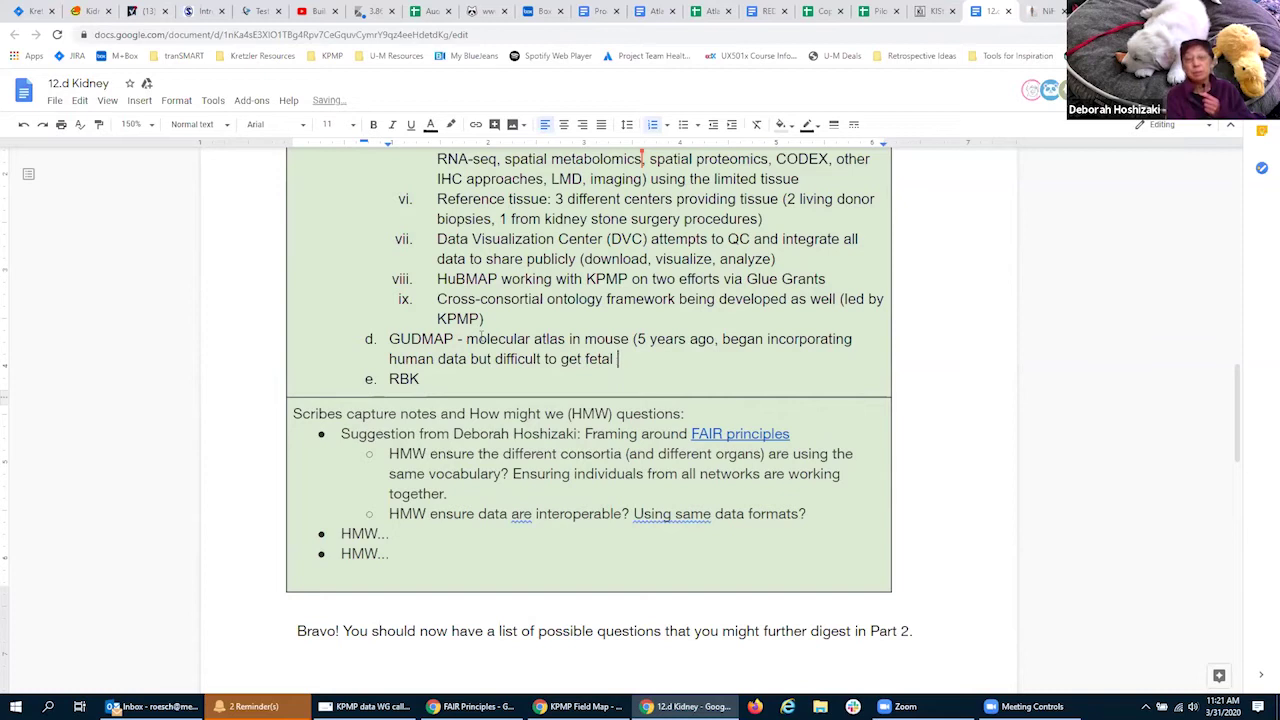
text(tissue aces)
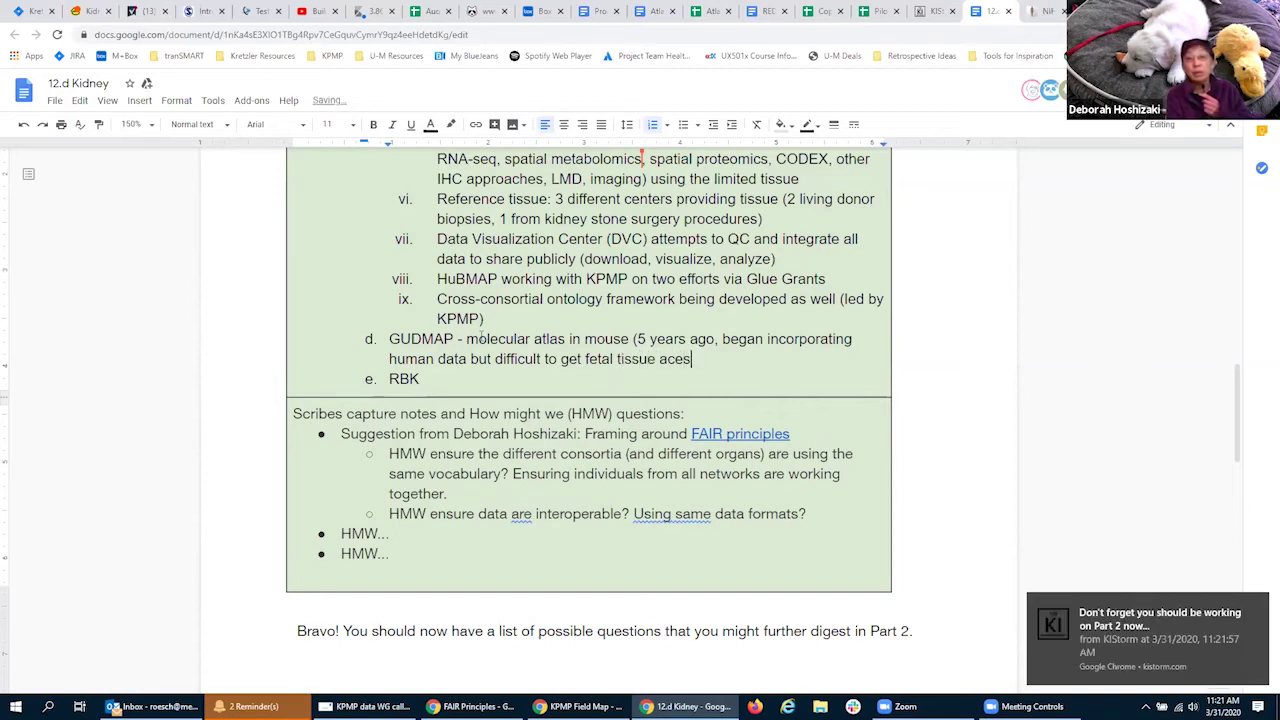
key(BackSpace)
key(BackSpace)
text(ces)
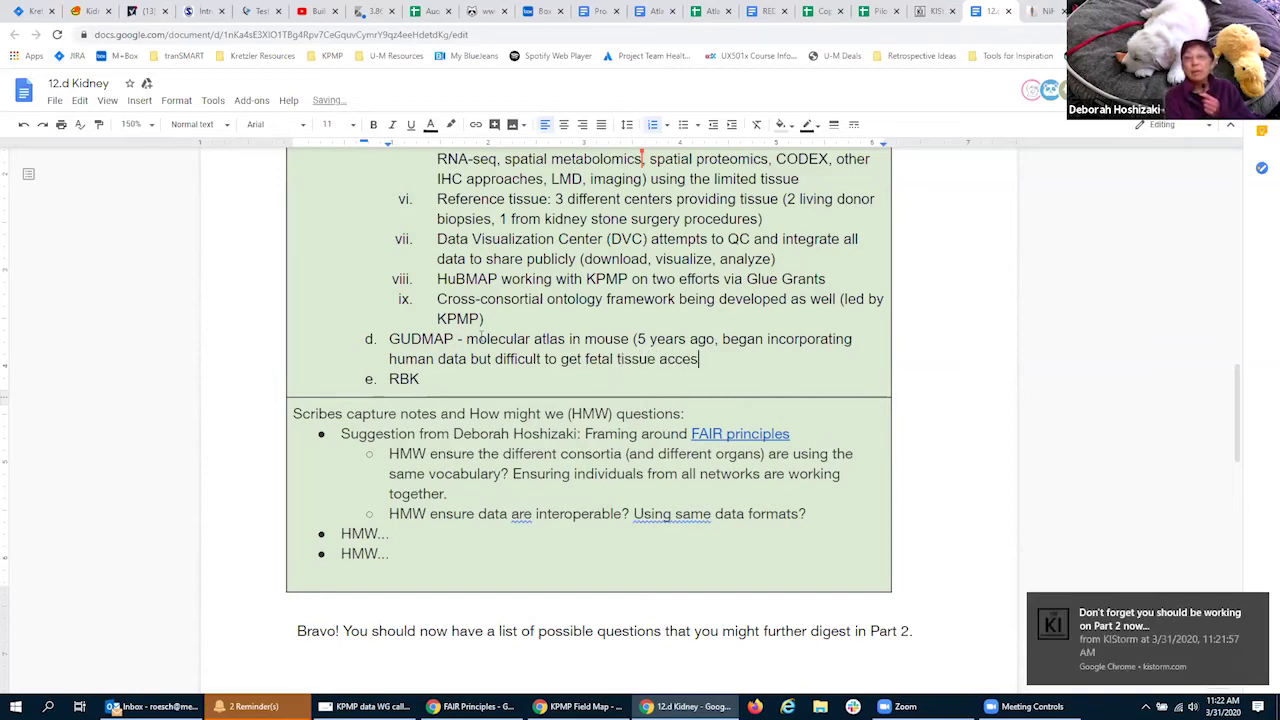
text(s))
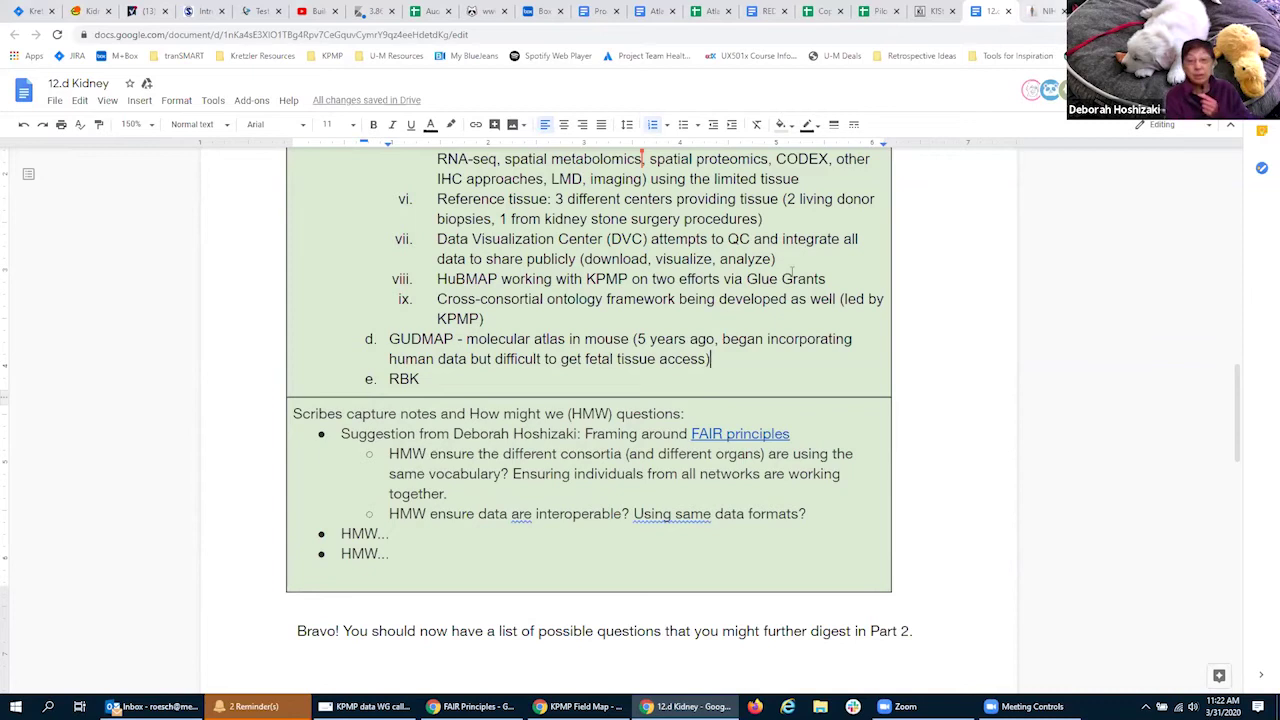
- Append '; data available upon validation; data generated via a series of interactive projects' to GUDMAP
text(; data avila)
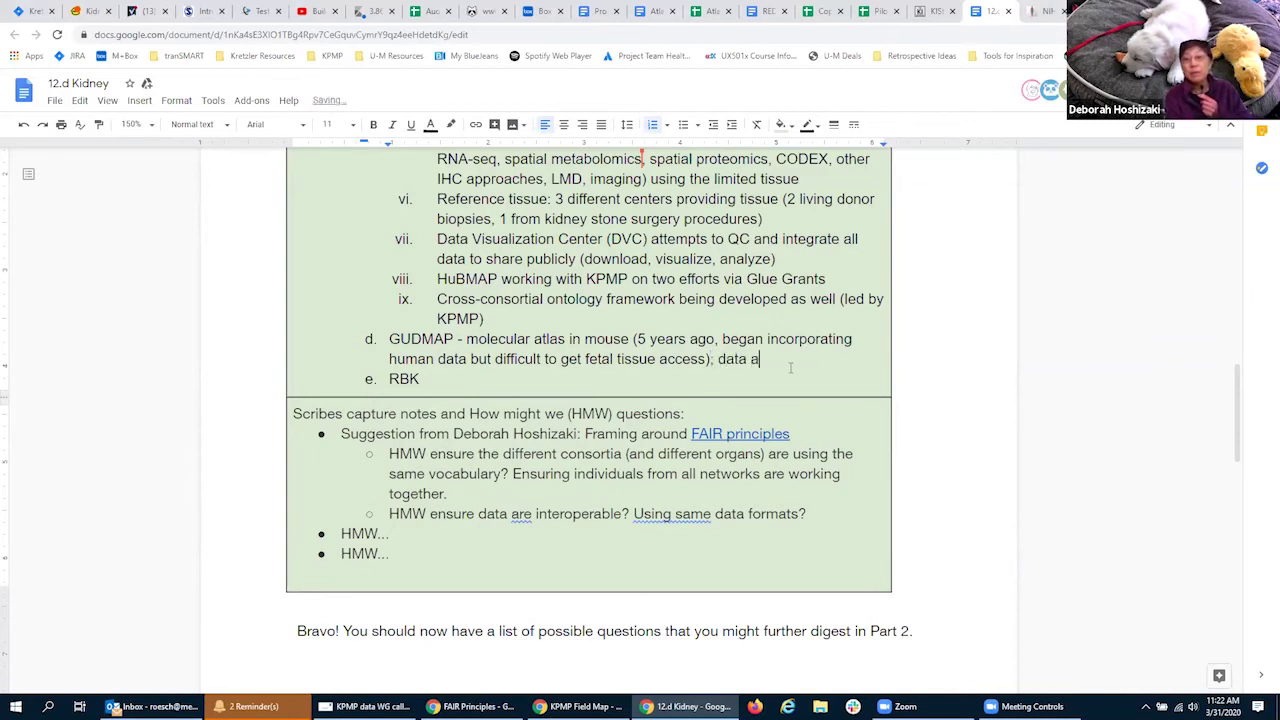
key(BackSpace)
key(BackSpace)
key(BackSpace)
text(ailable upon va)
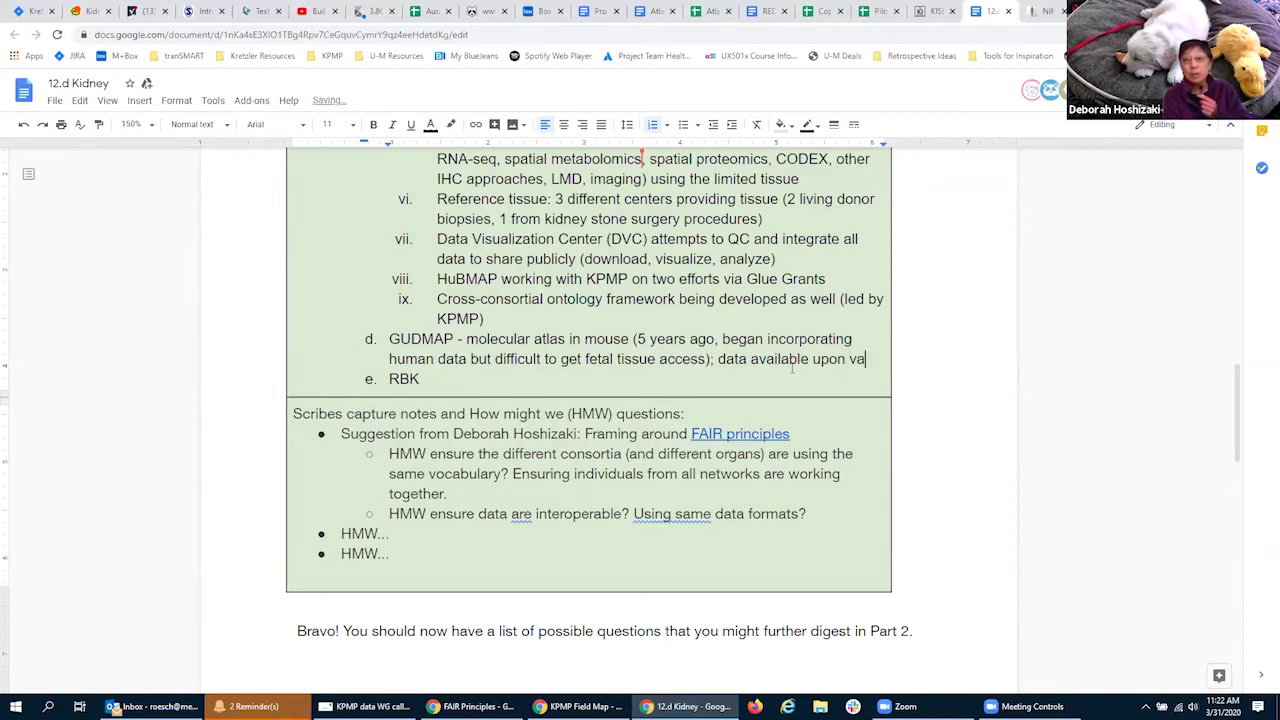
text(lidation; data )
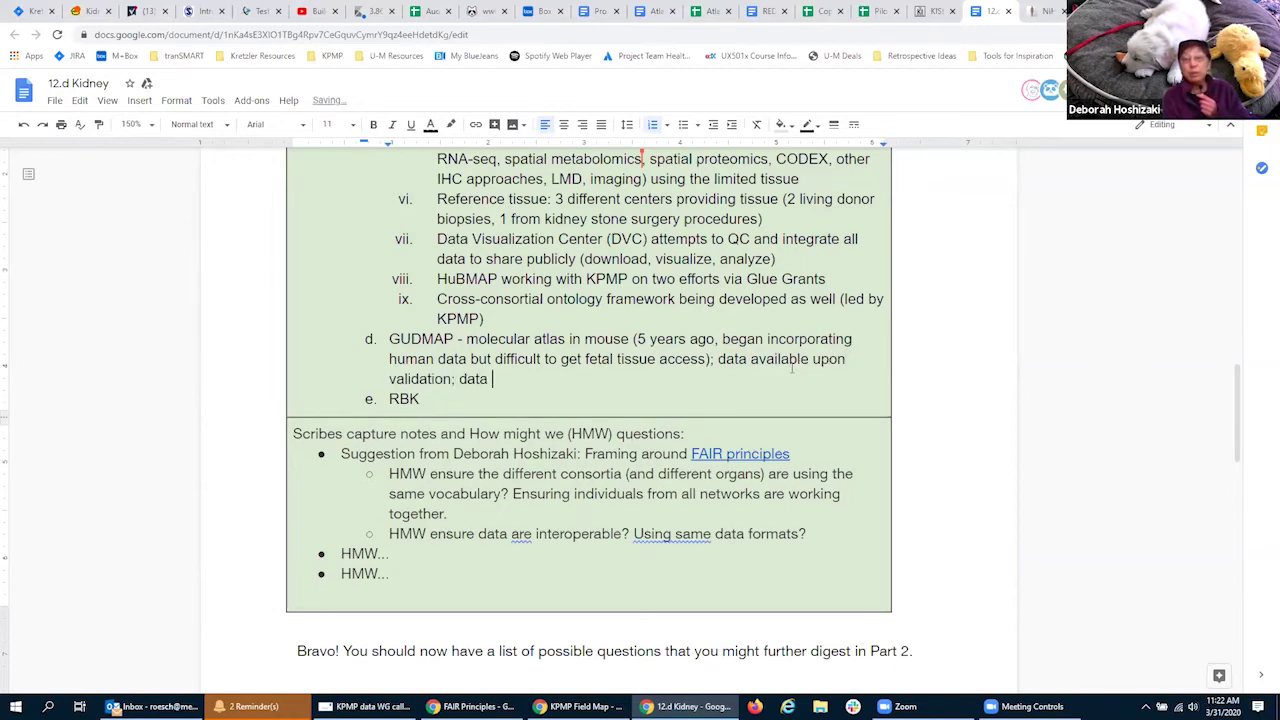
text(generated )
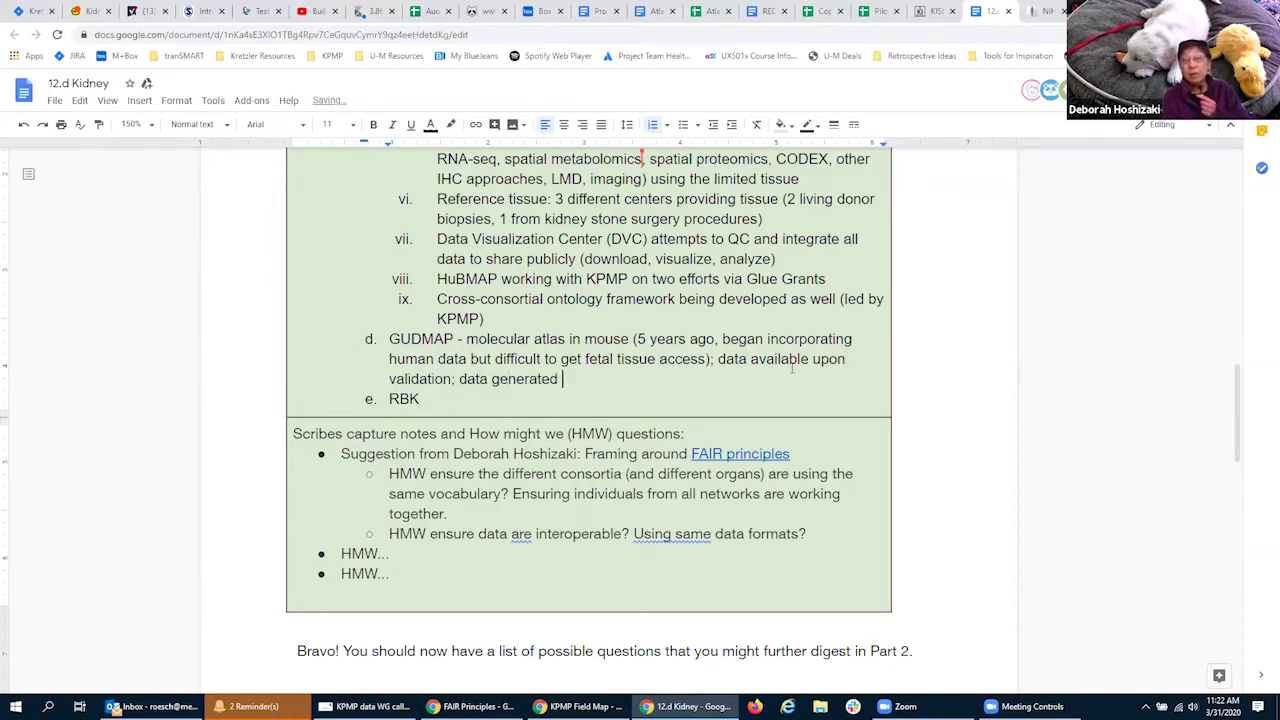
text(a)
key(BackSpace)
text(via a series of interative)
key(BackSpace)
key(BackSpace)
key(BackSpace)
key(BackSpace)
text(ctive projects ()
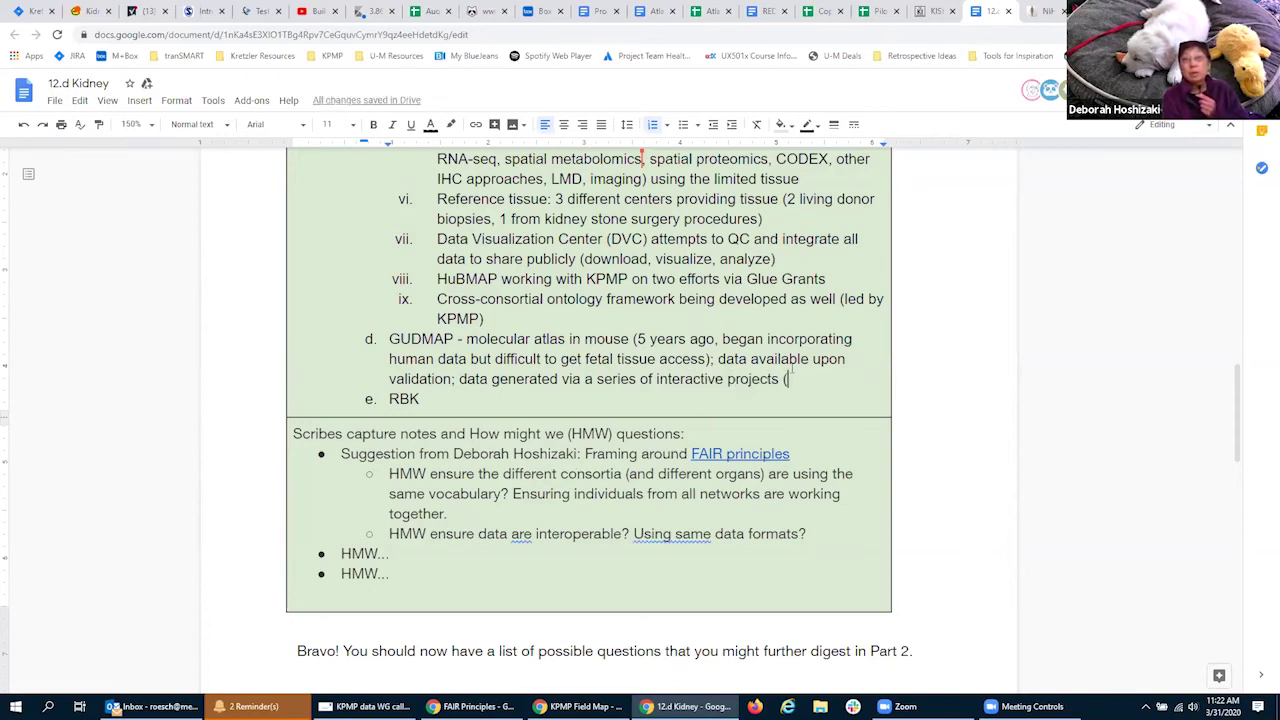
key(BackSpace)
key(BackSpace)
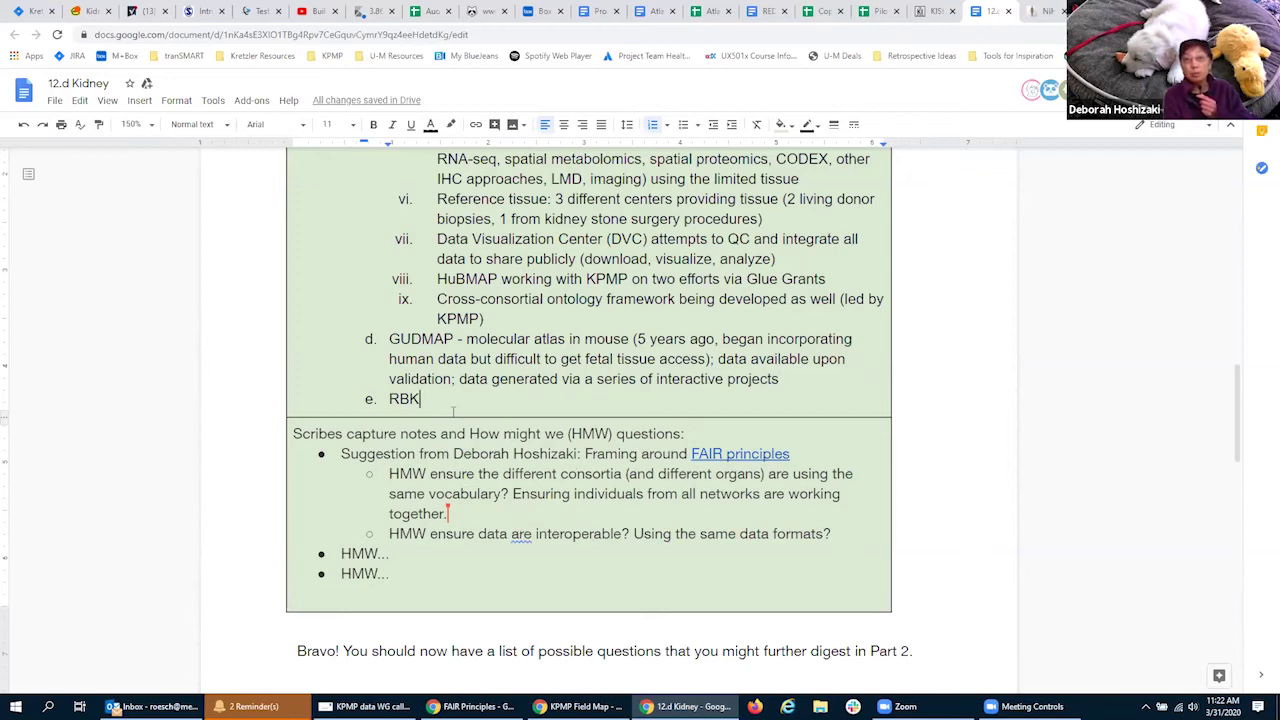
- Describe RBK as having a GUDMAP-like social structure (everyone sharing; interactive project groups)
text(- )
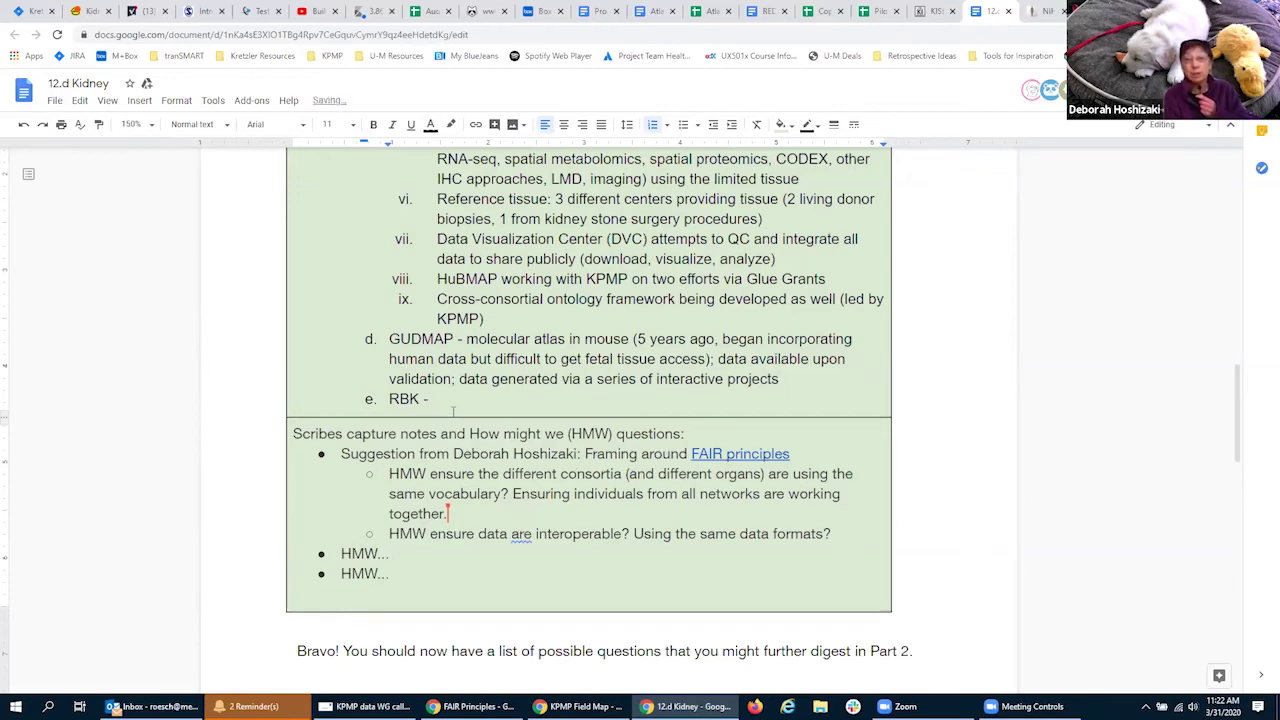
text(similar)
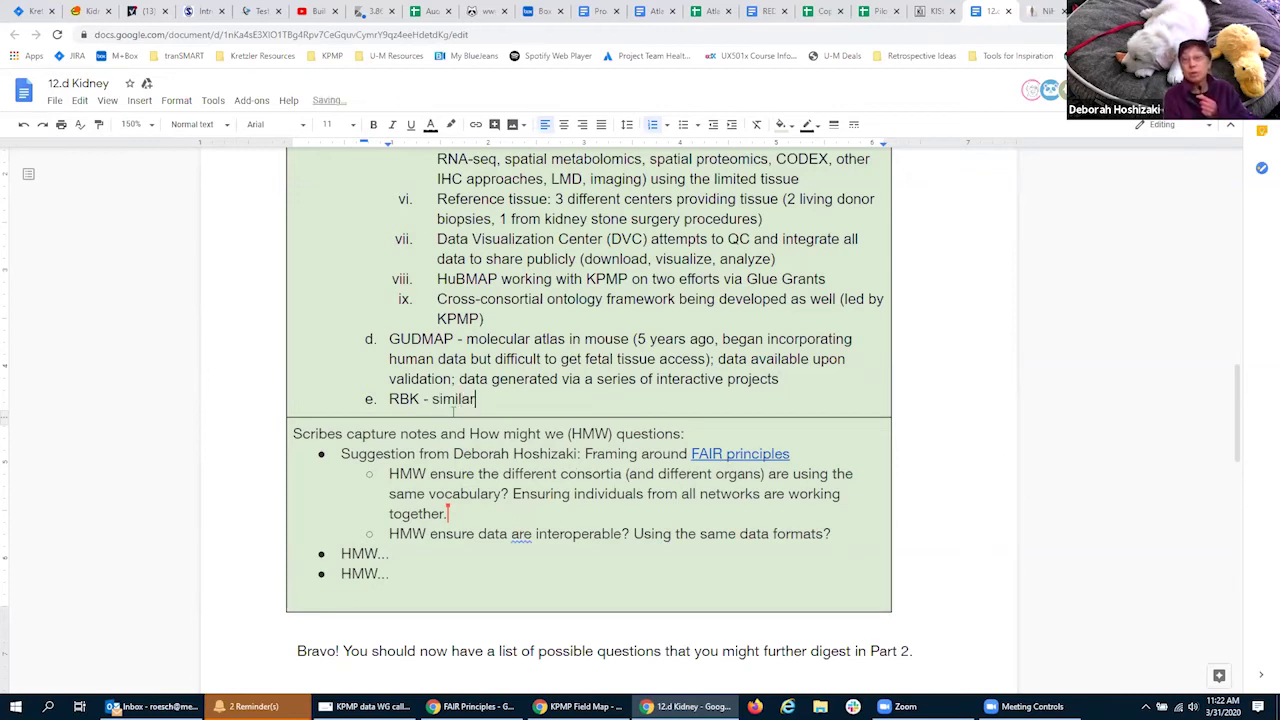
text( social structur)
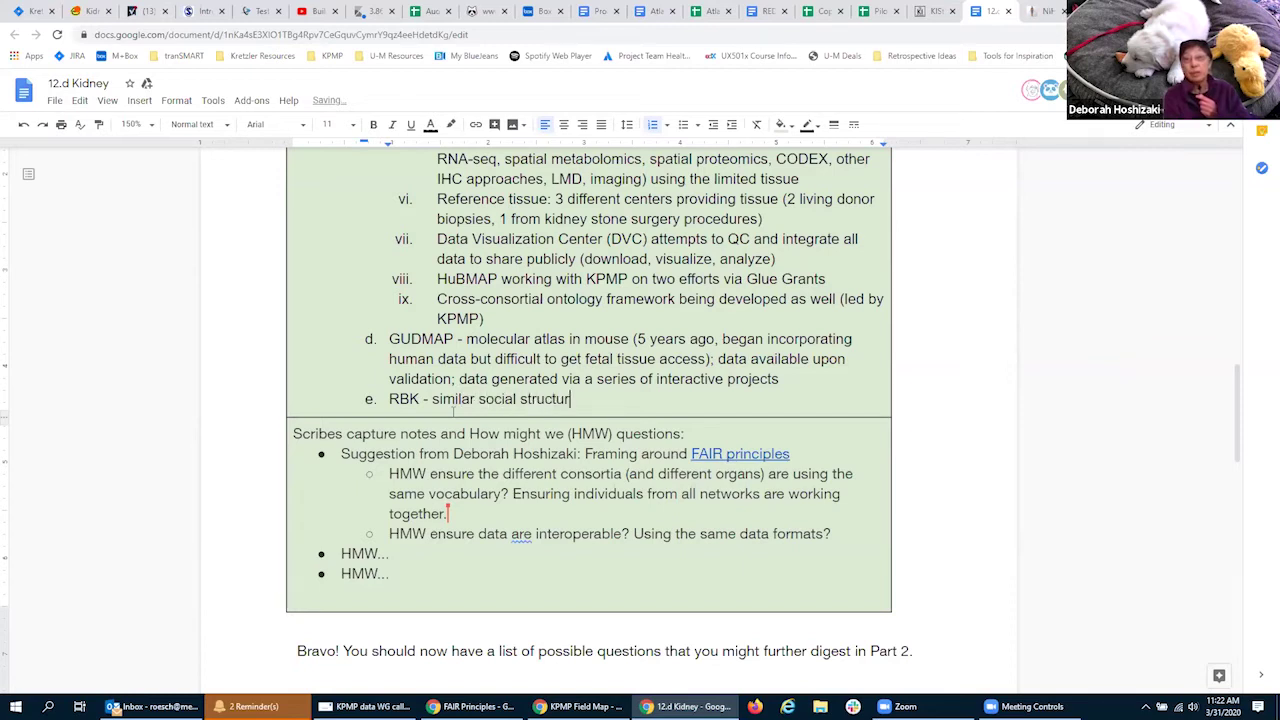
text(e to GUDMAP (e)
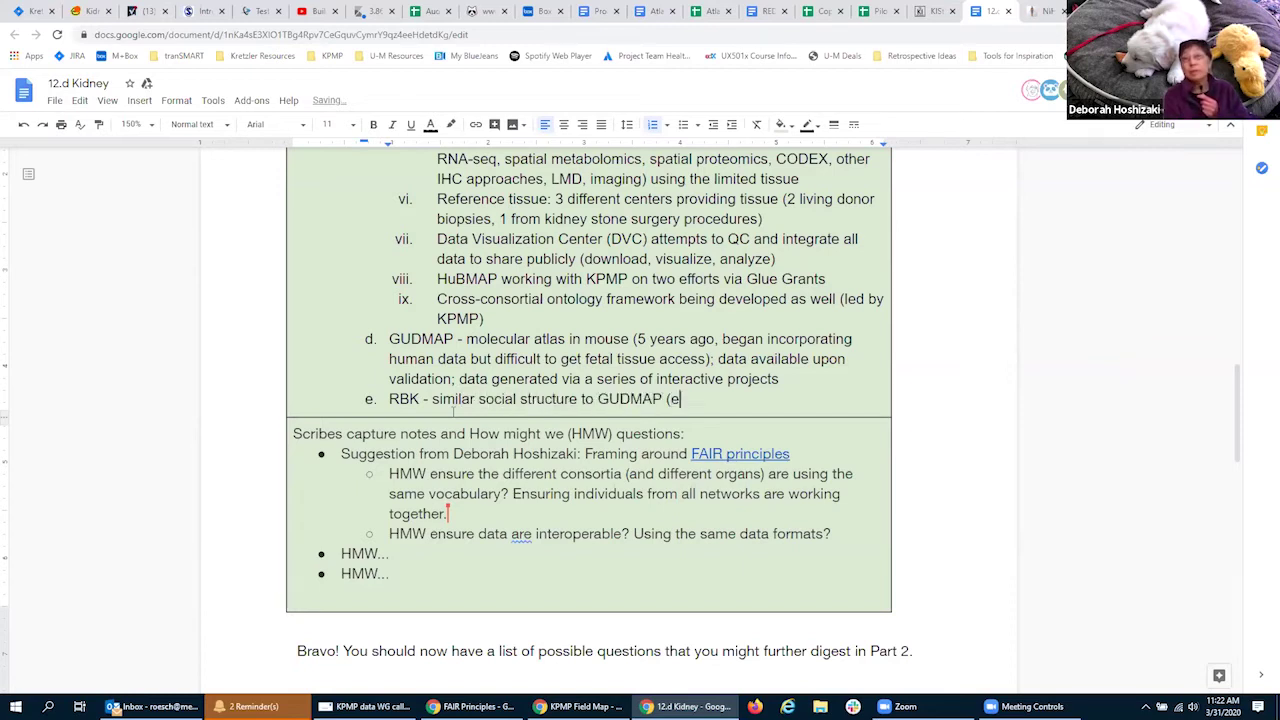
text(veryone sharing;)
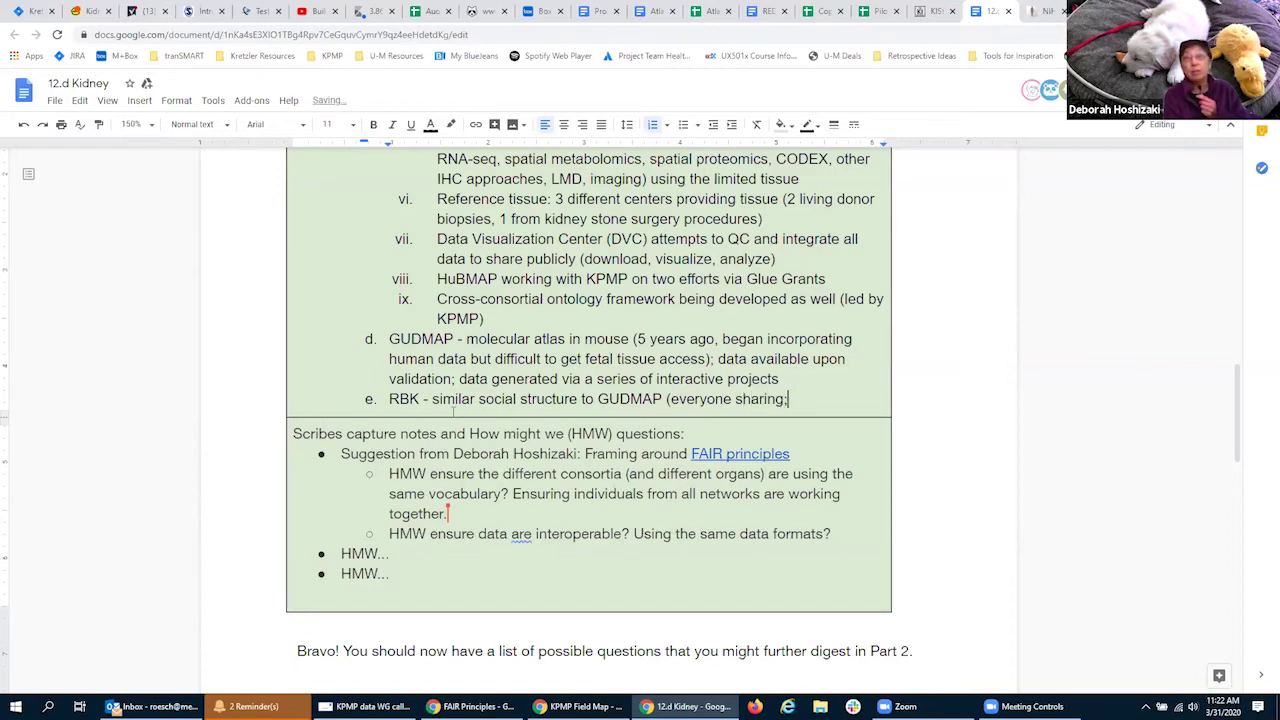
text( interactive pro)
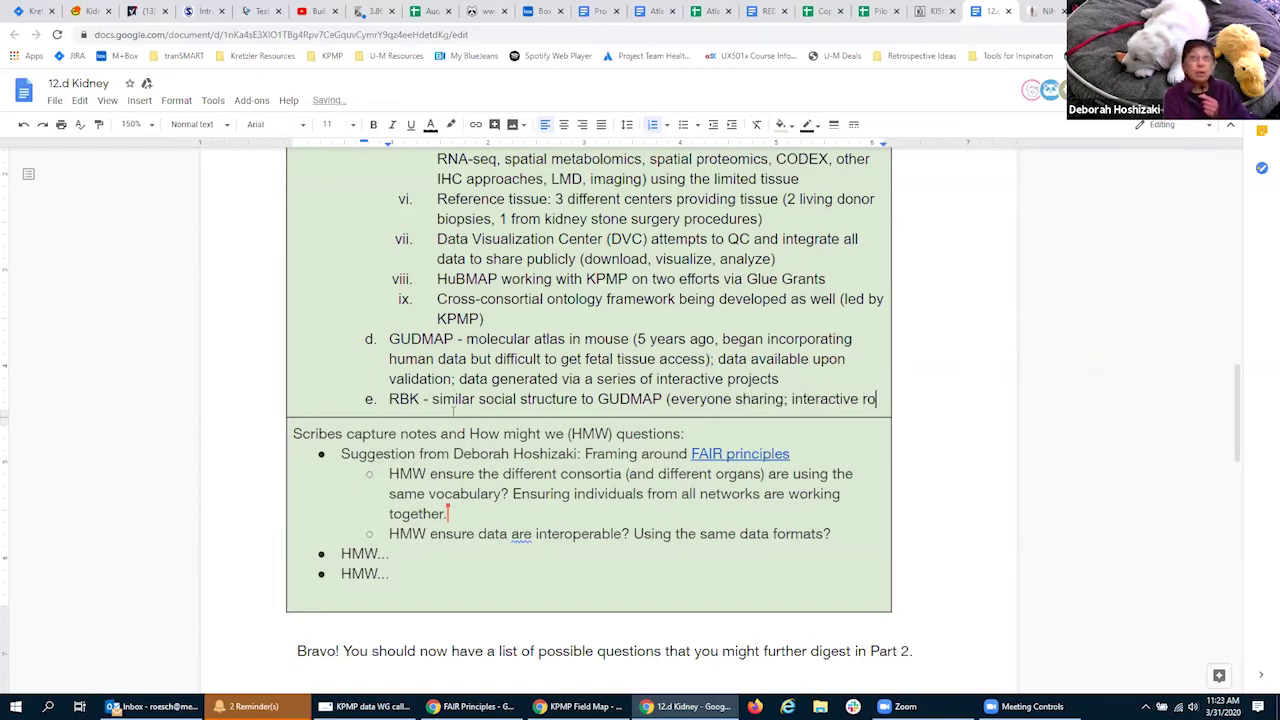
text(ject)
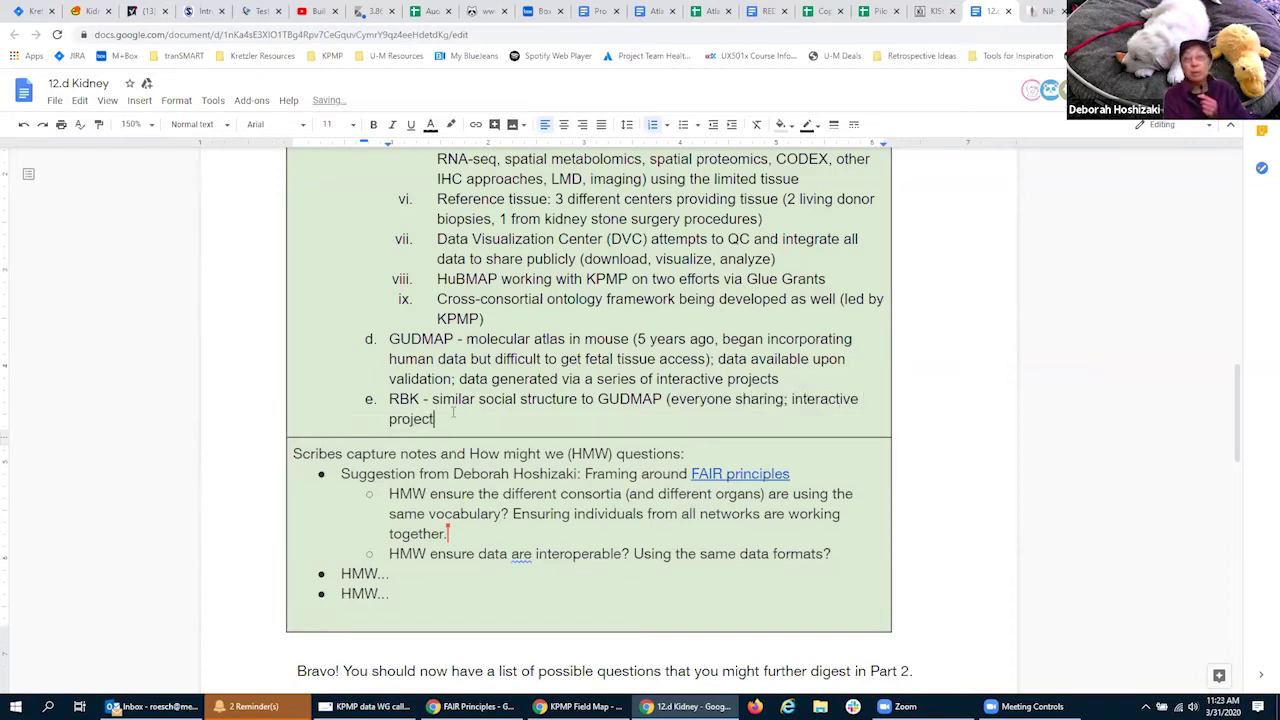
text( groups)
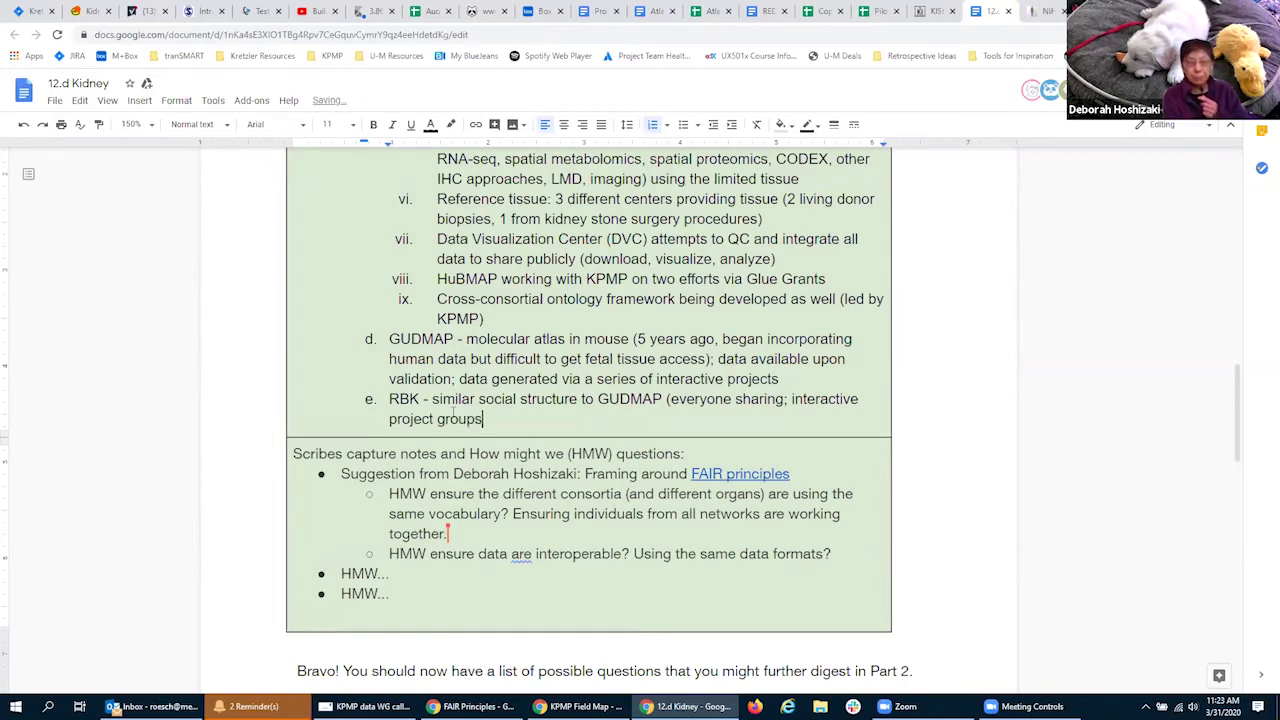
text())
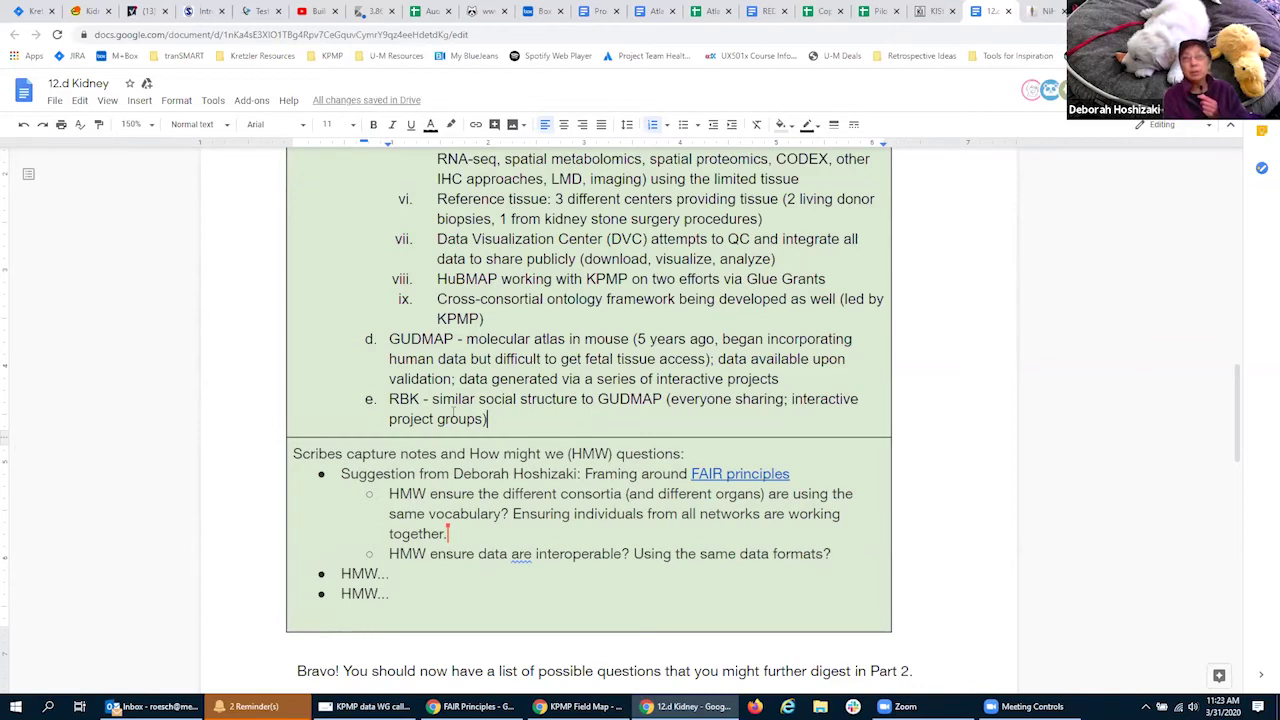
text(; goals are to)
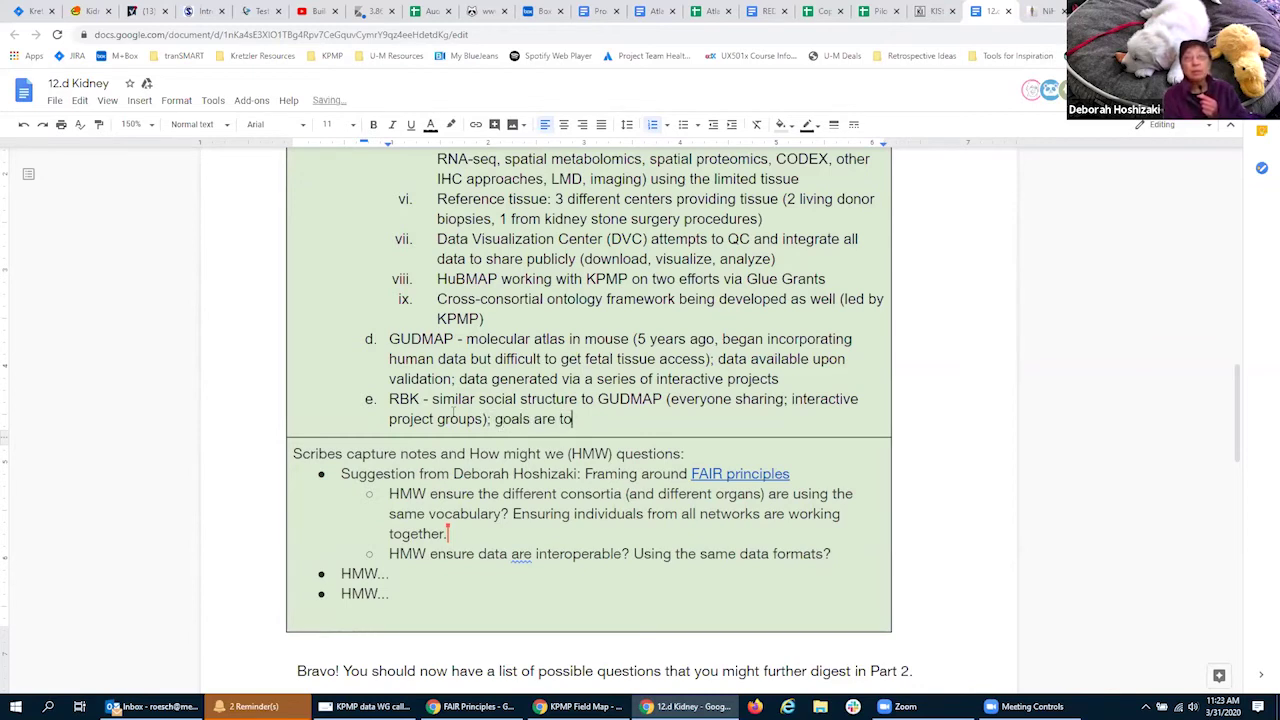
text( establish wha)
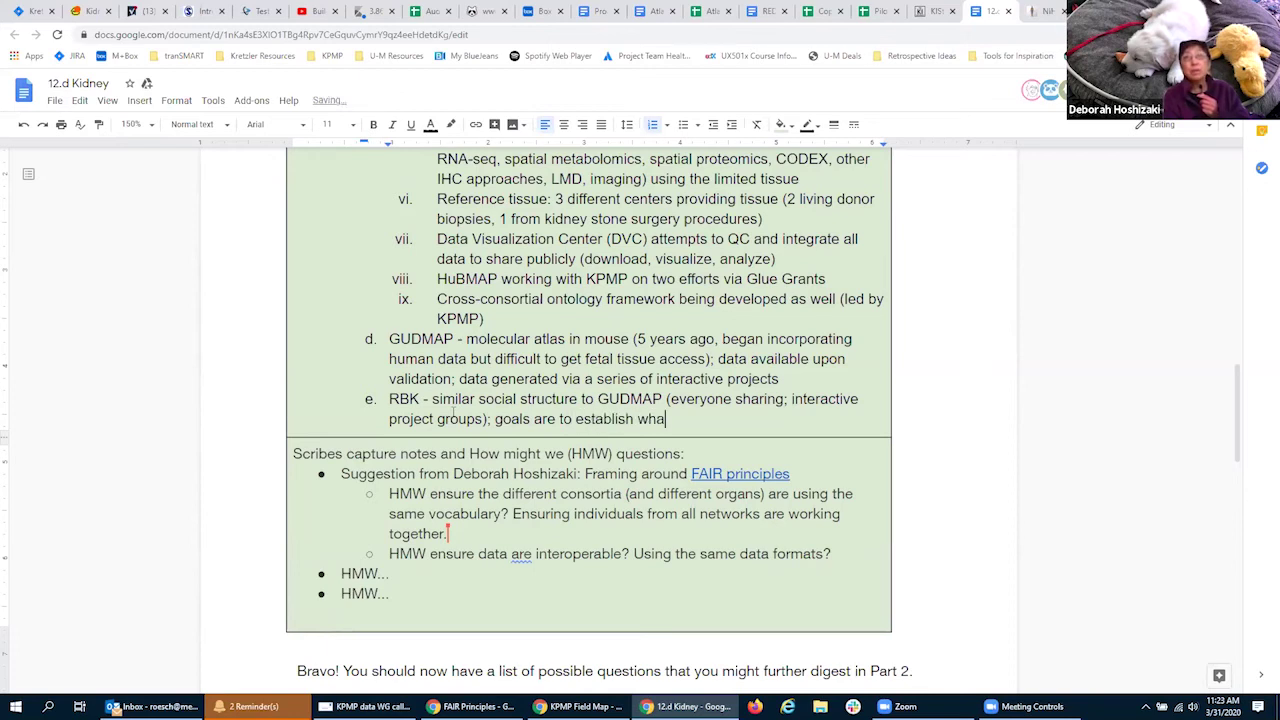
text(t approaches mig)
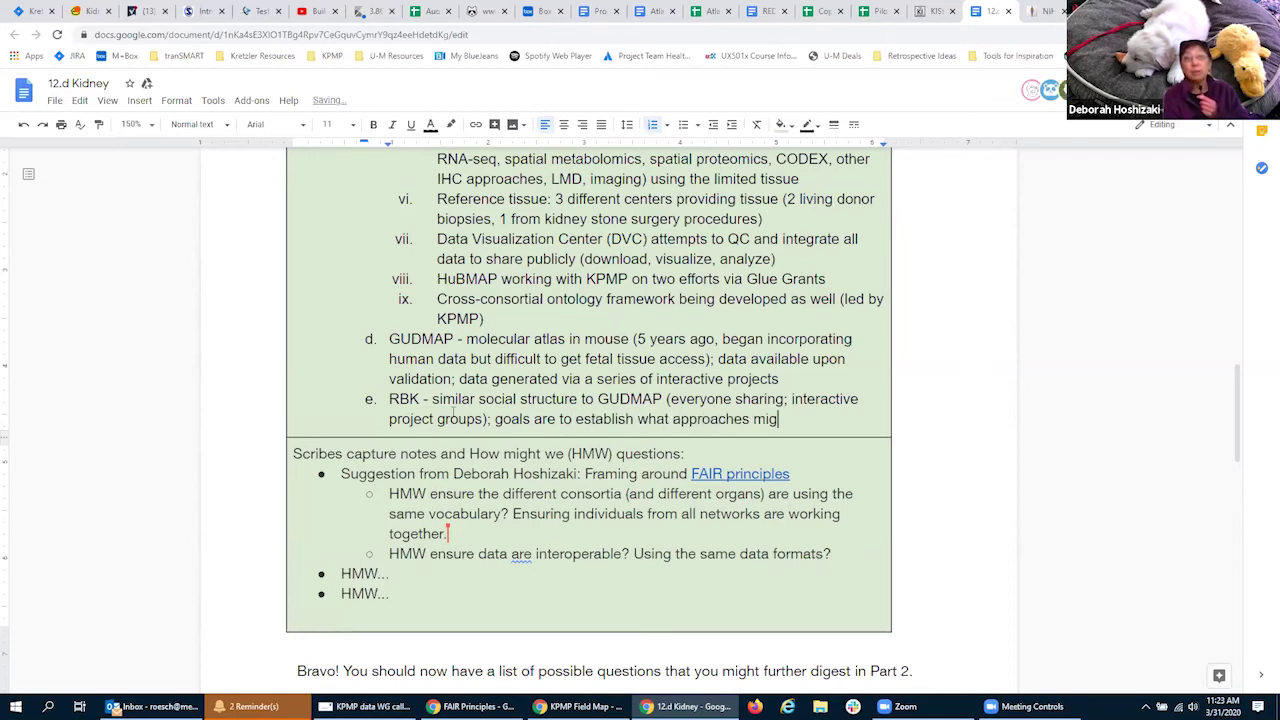
text(ht be best suite)
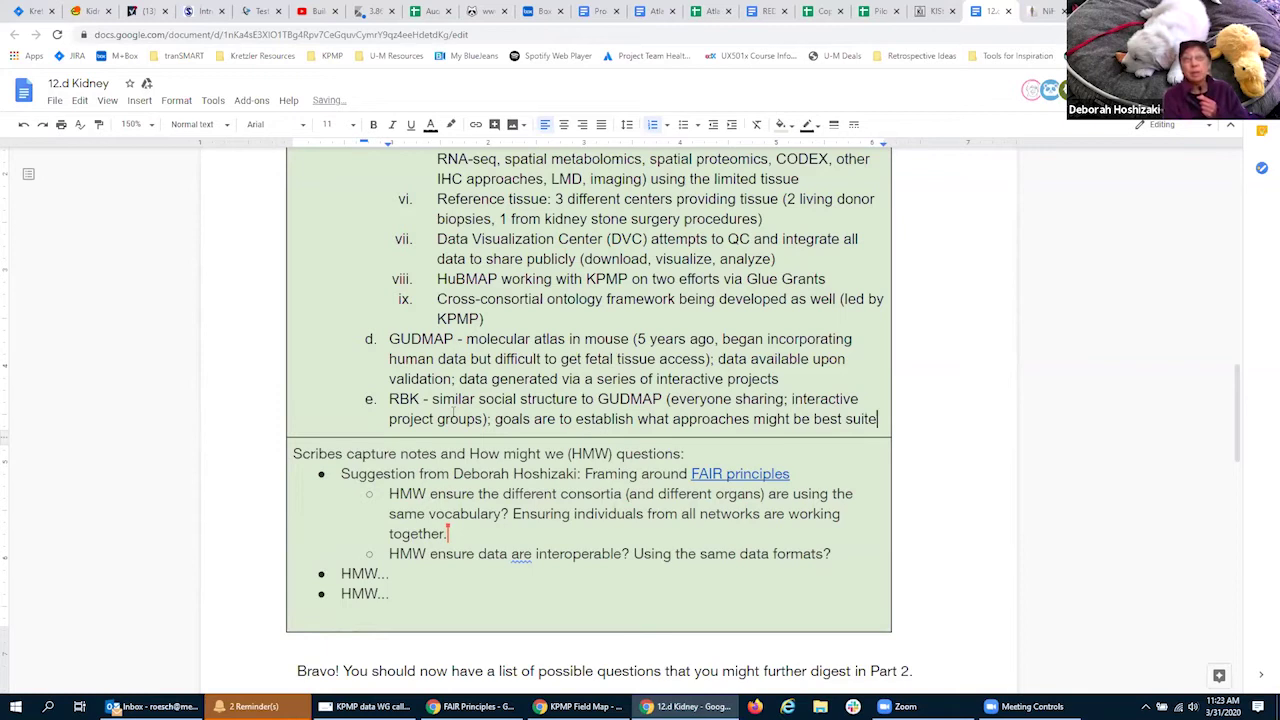
text(d to regenera)
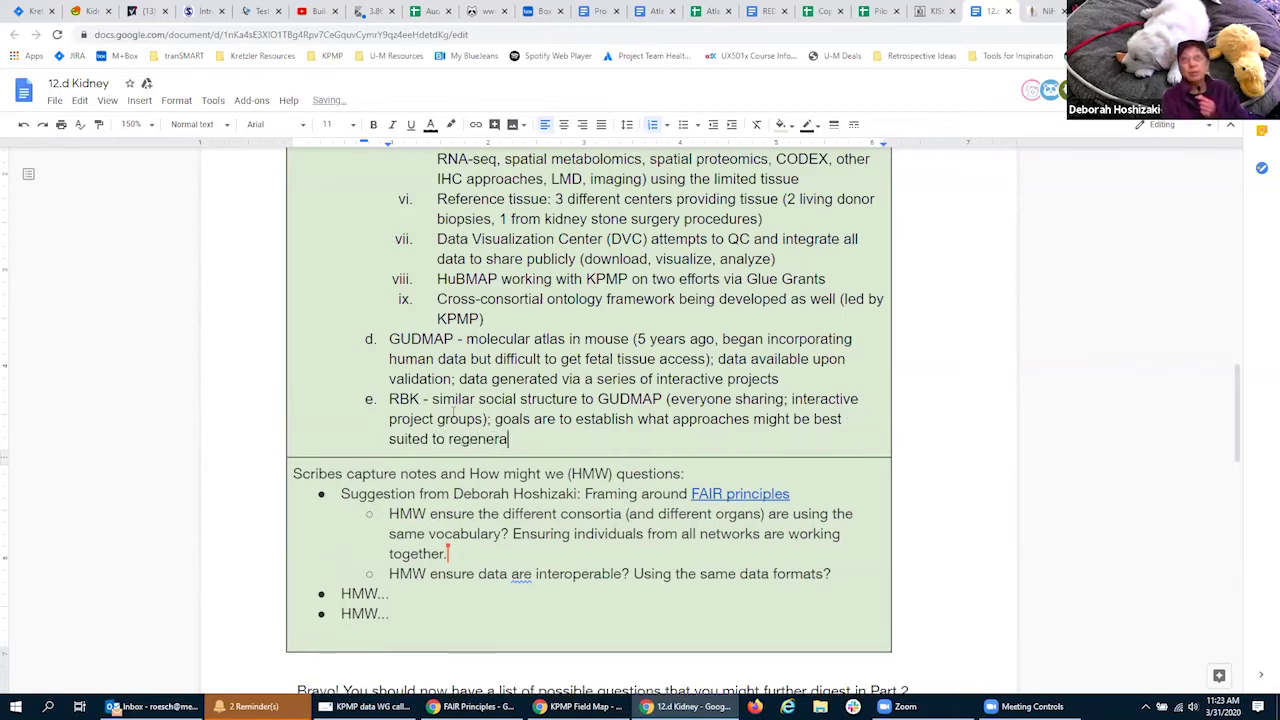
text(te/rebuild a )
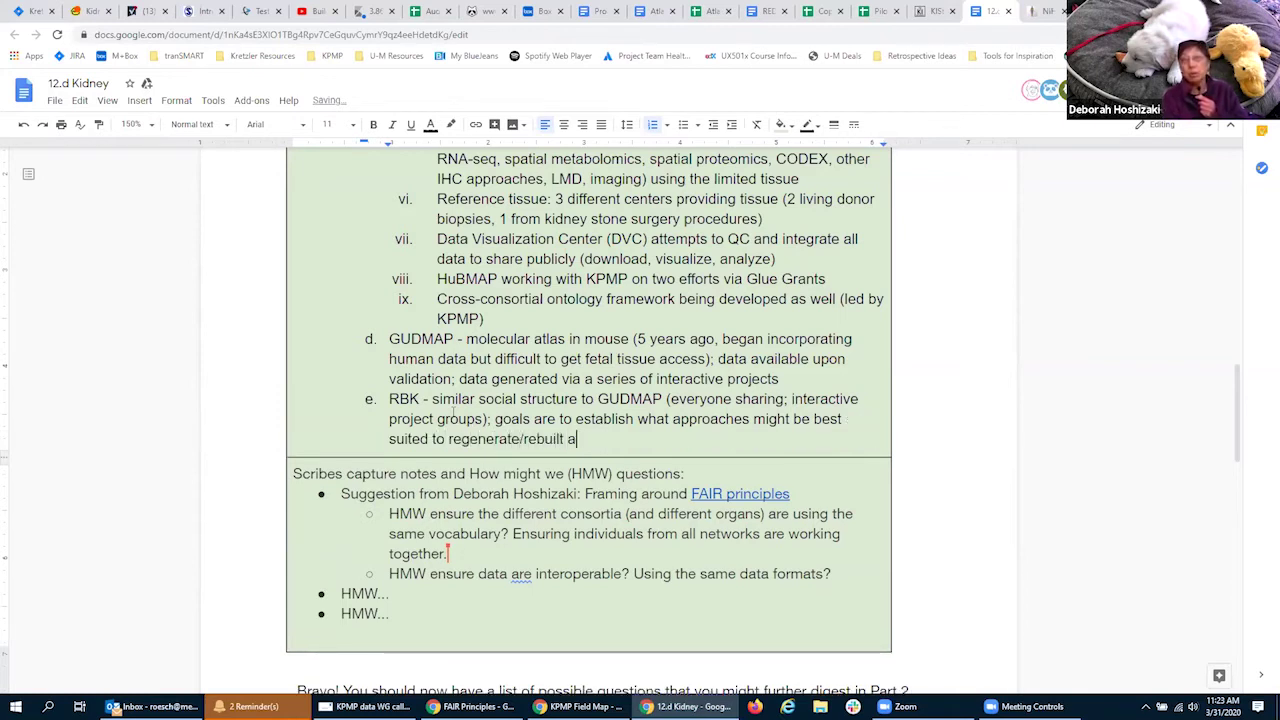
text(kidney)
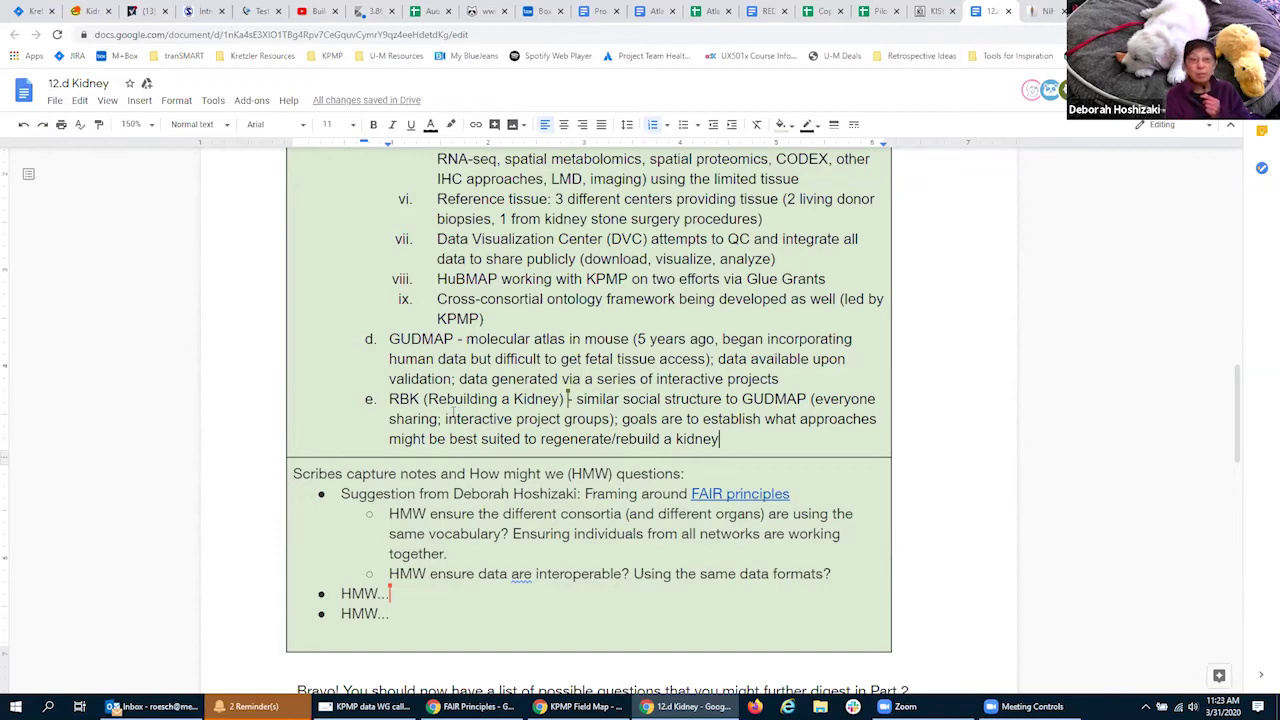
scroll(912, 388, down, 1)
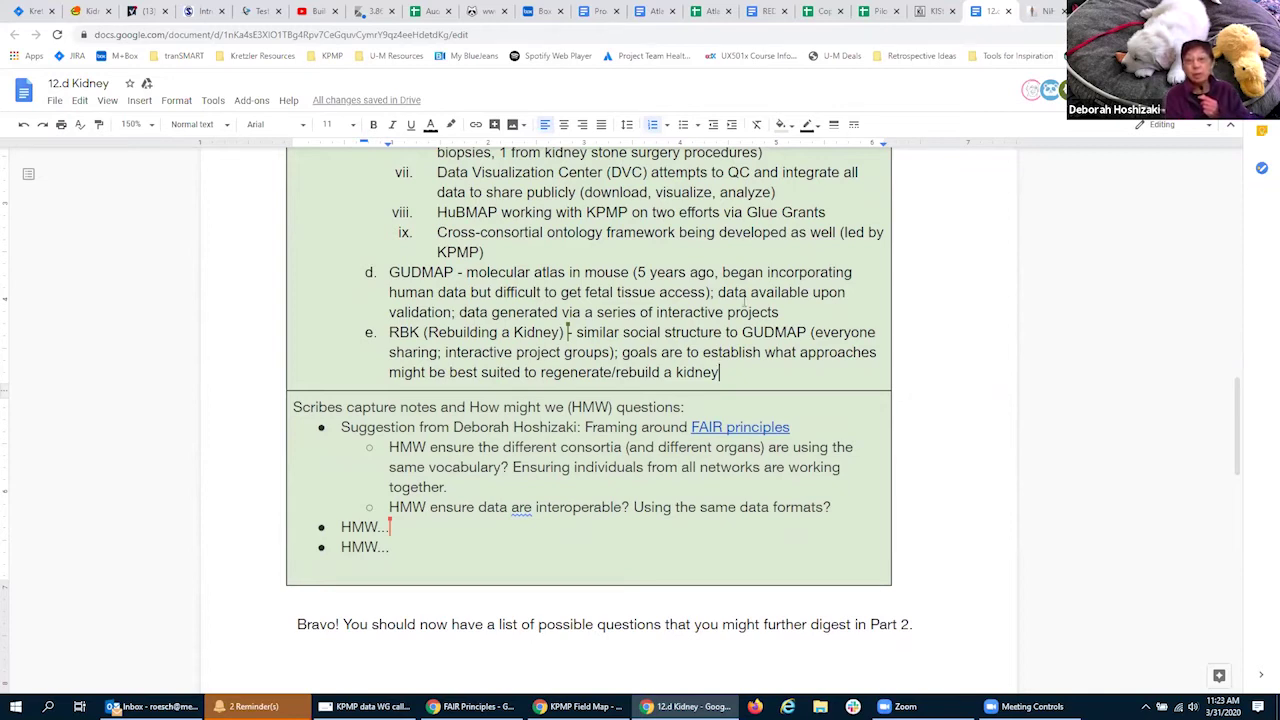
scroll(567, 332, up, 8)
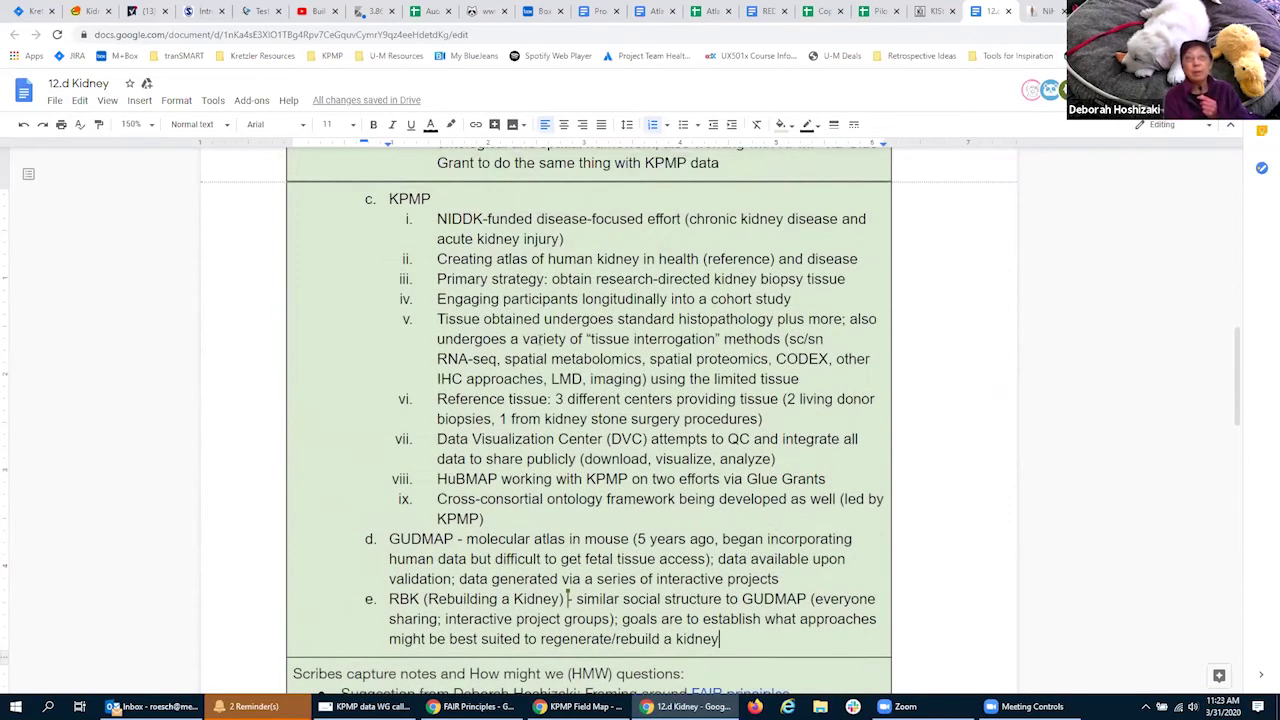
scroll(540, 340, down, 8)
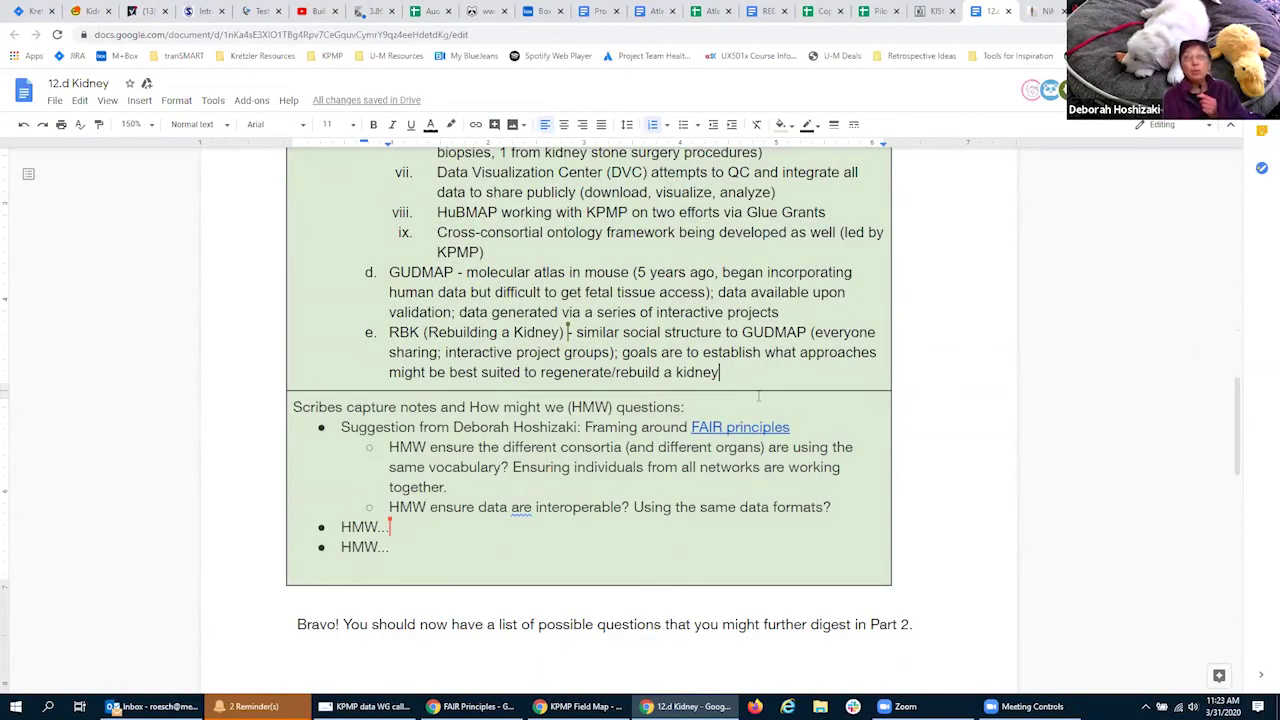
- Add RBK sub-point 'Lots of focus on making data/visualizations available to non-power users'
key(Return)
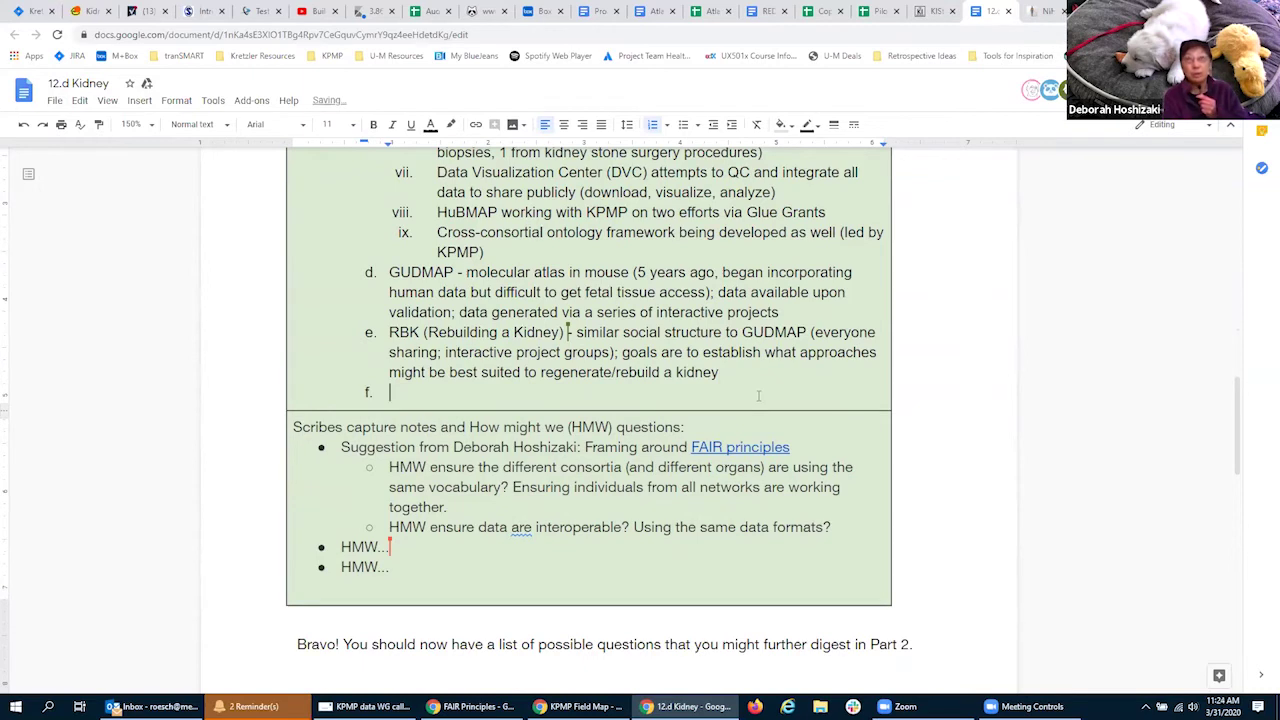
key(Tab)
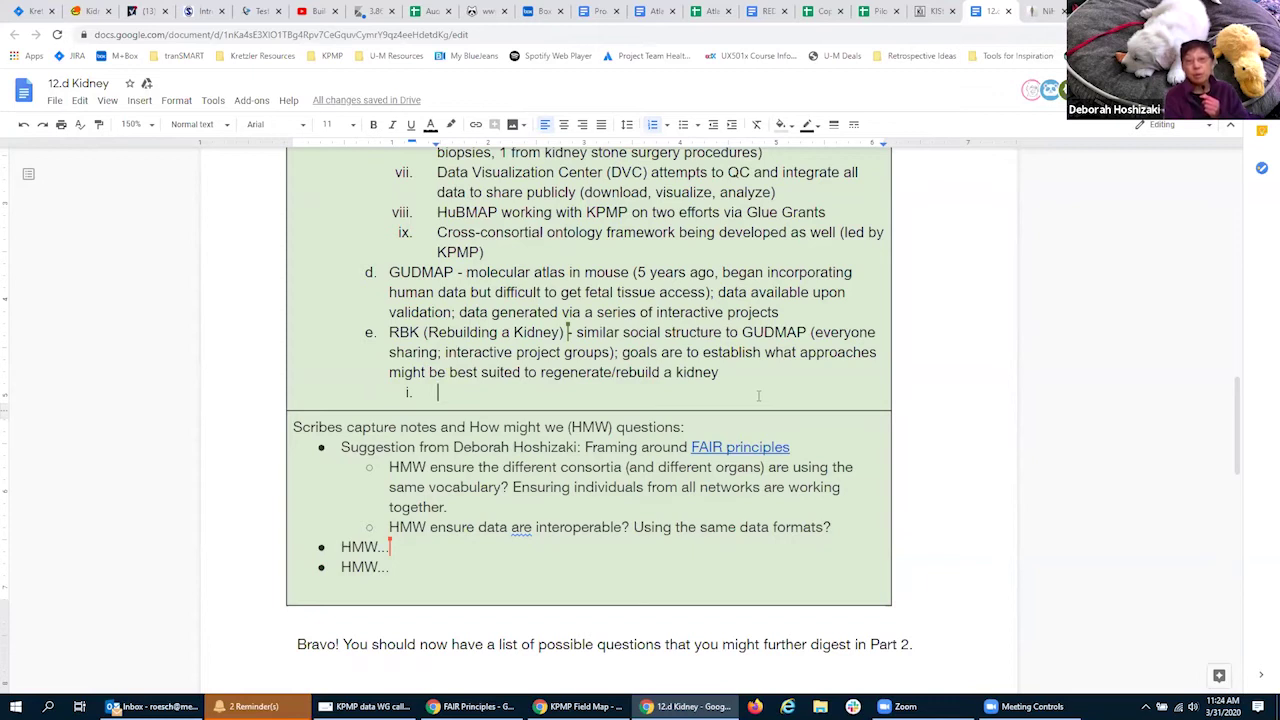
text(Lots)
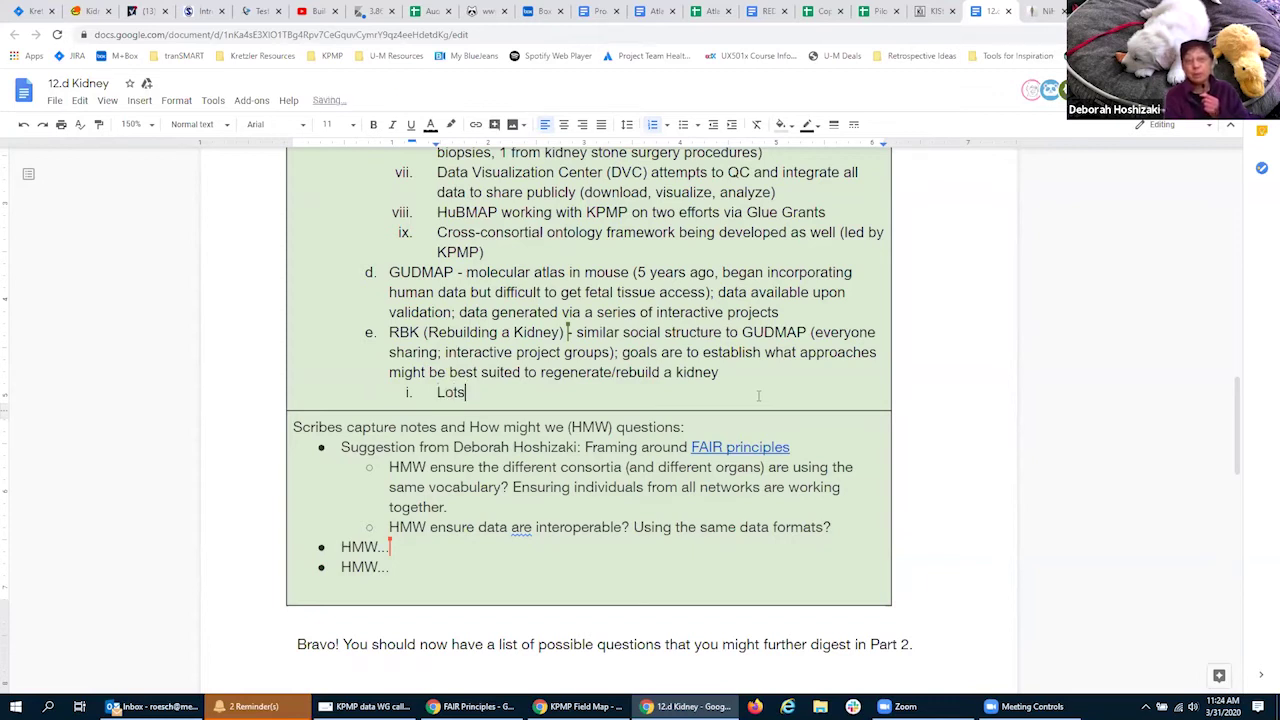
text( of focus on making data)
text( avaliab)
key(BackSpace)
key(BackSpace)
key(BackSpace)
key(BackSpace)
key(BackSpace)
text(ailable)
key(Left)
key(Left)
key(Left)
key(Left)
key(Left)
key(Left)
key(Left)
key(Left)
key(Left)
key(Left)
text(/visualizes)
key(BackSpace)
key(BackSpace)
text(ations)
key(End)
text(to non-pwer)
key(BackSpace)
key(BackSpace)
key(BackSpace)
text(ower users)
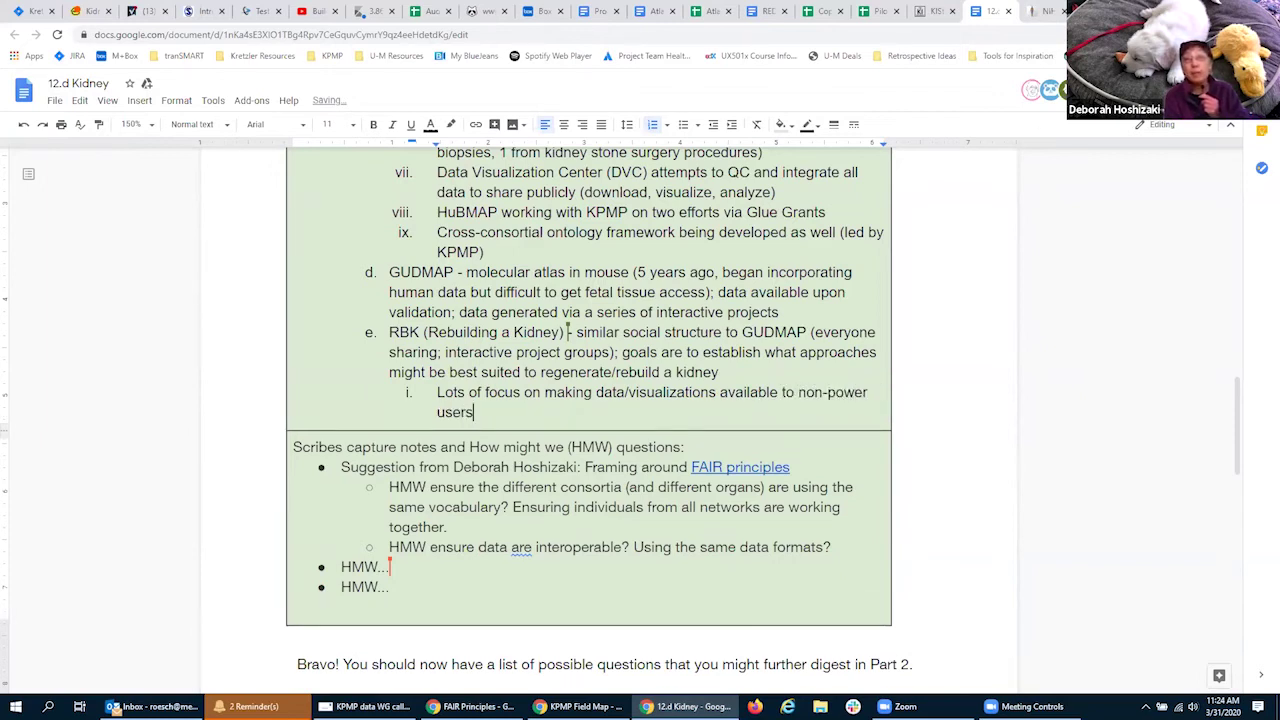
- Open the GUDMAP website in a new browser tab
key(ctrl+t)
text(gudmap)
key(Return)
click(940, 11)
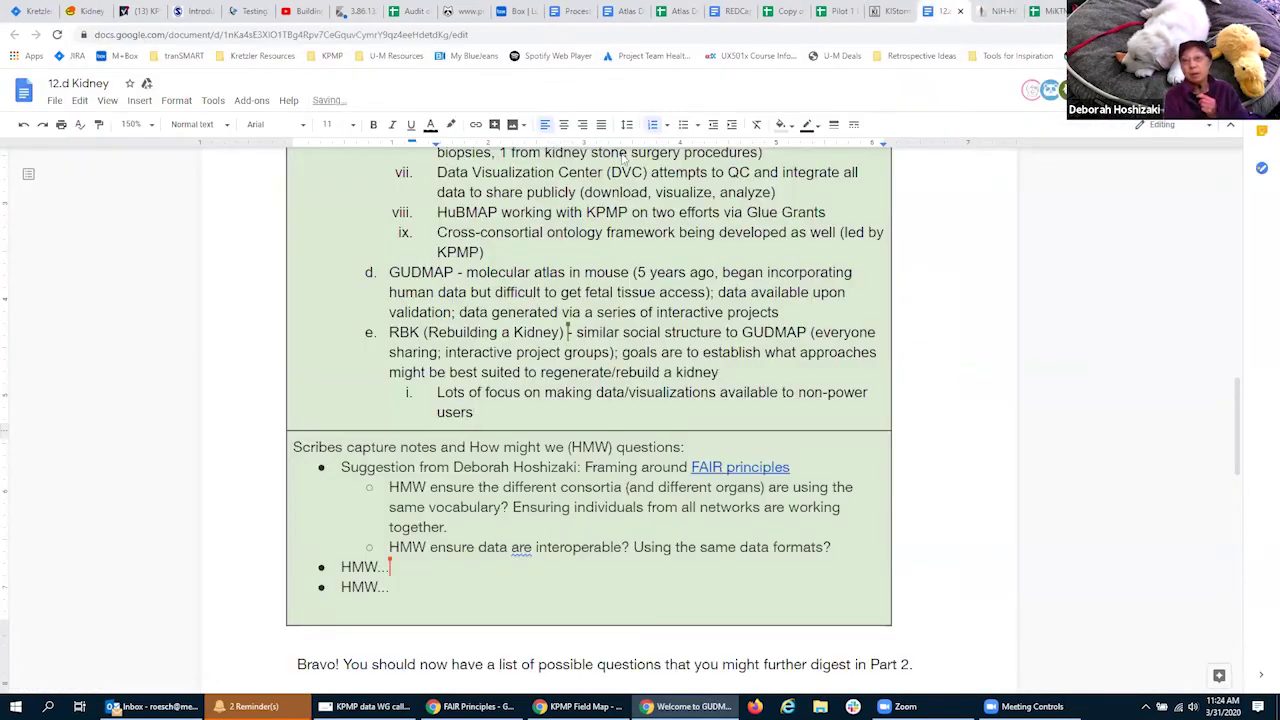
double_click(453, 273)
right_click(396, 278)
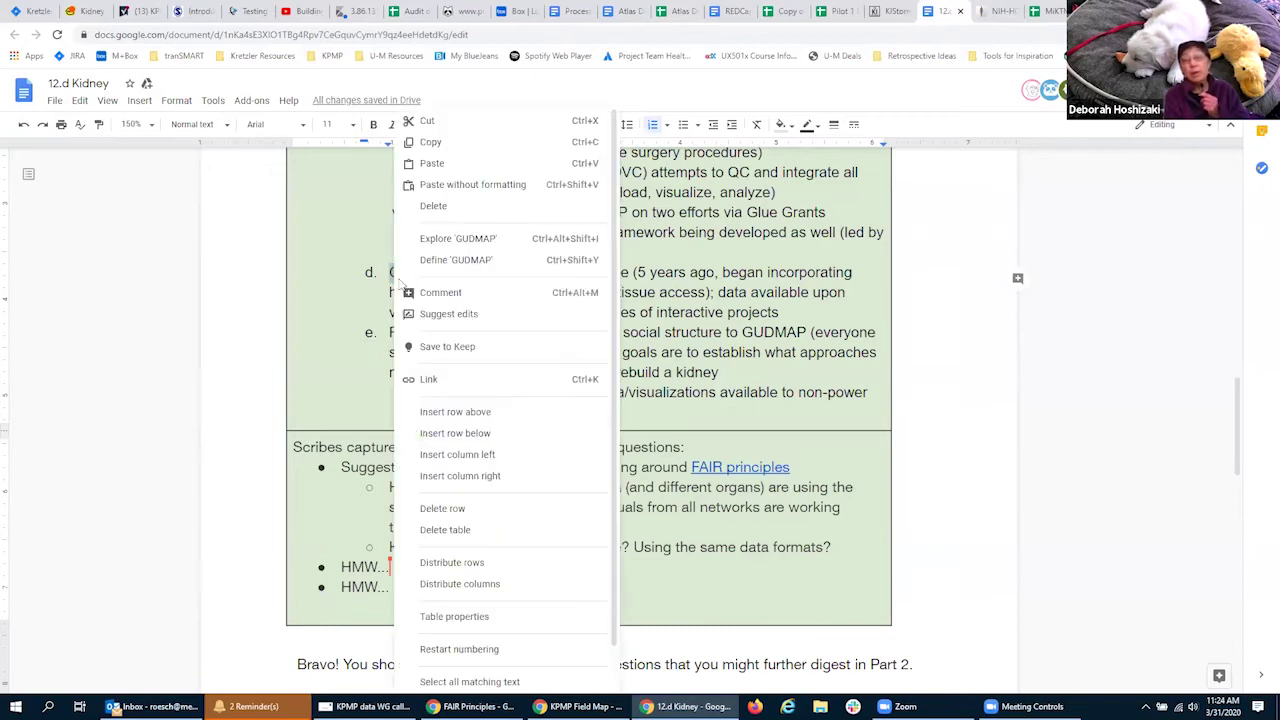
click(463, 381)
text(www.gudmap.org)
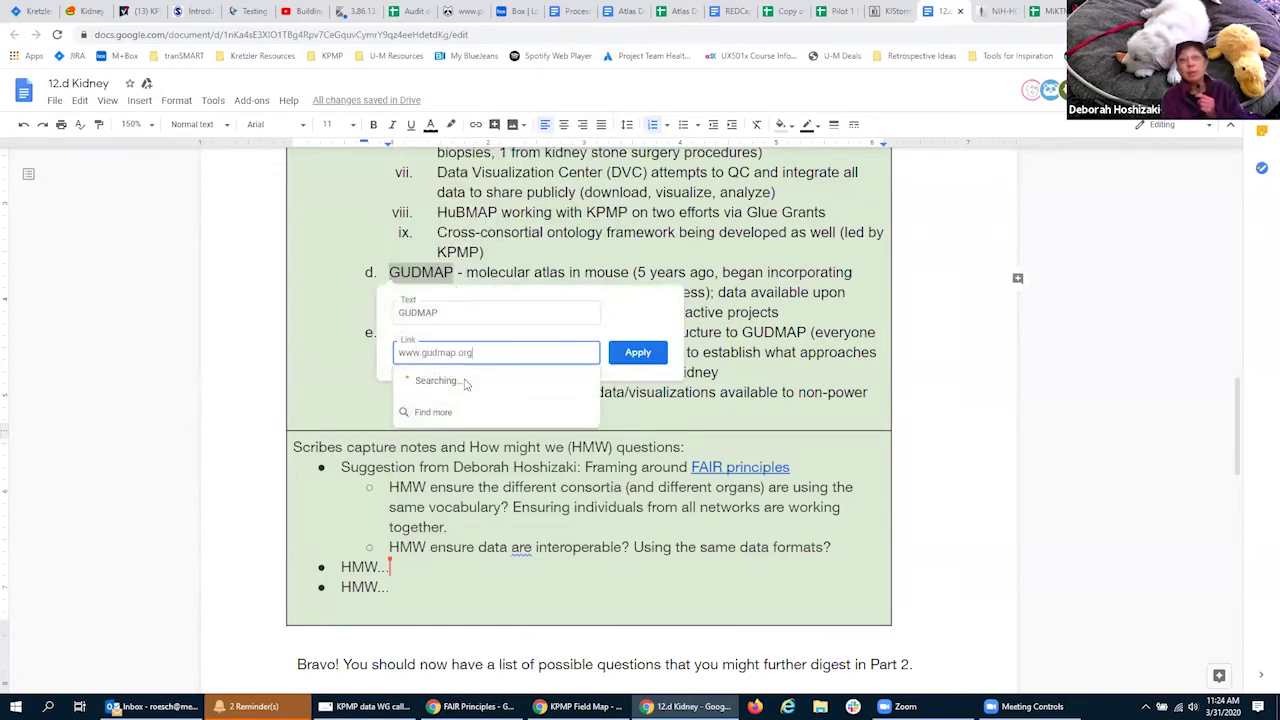
click(660, 354)
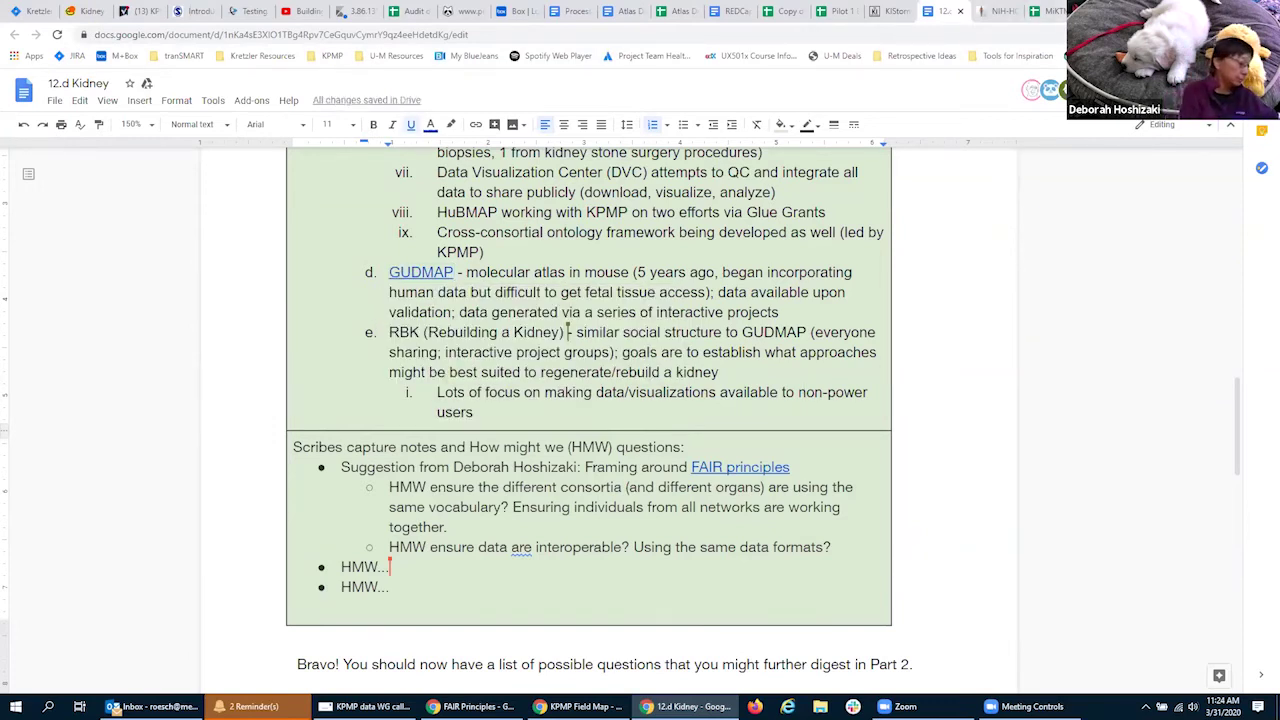
key(alt+Return)
click(226, 34)
text(rebuliding a kidney)
- Open rebuildingakidney.org from the search results, copy its address, and return to the notes
key(Return)
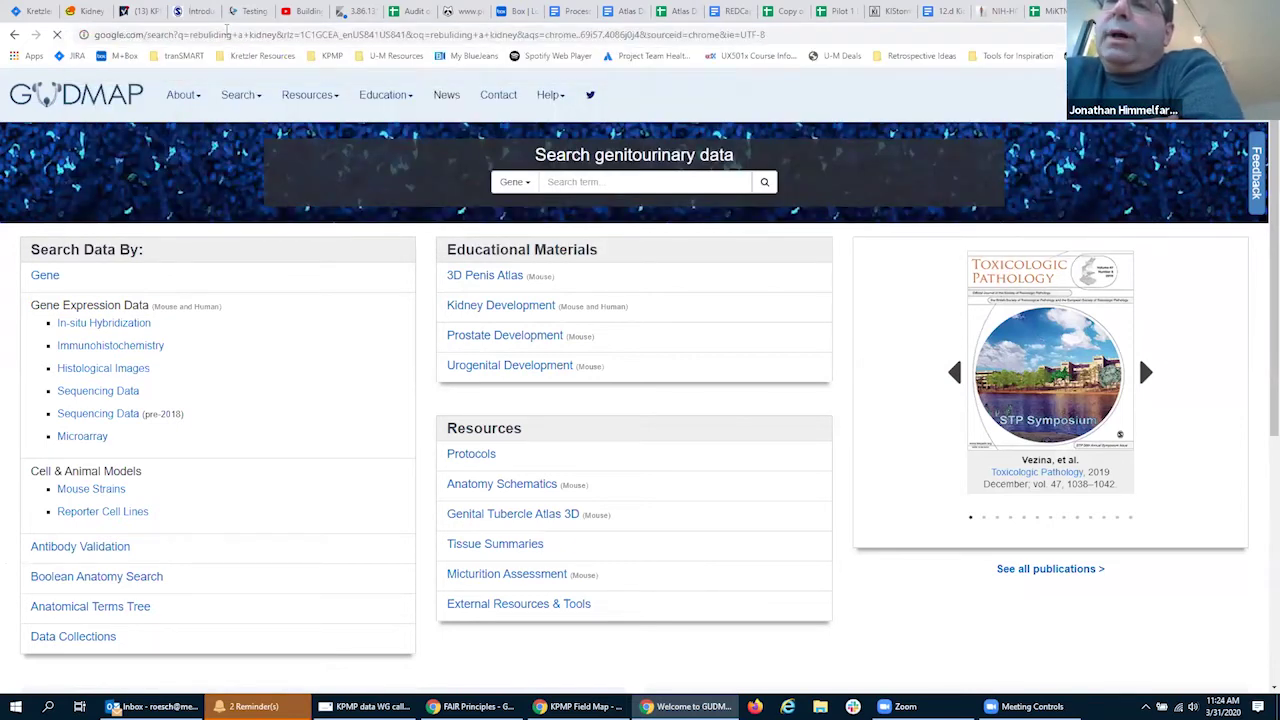
click(205, 255)
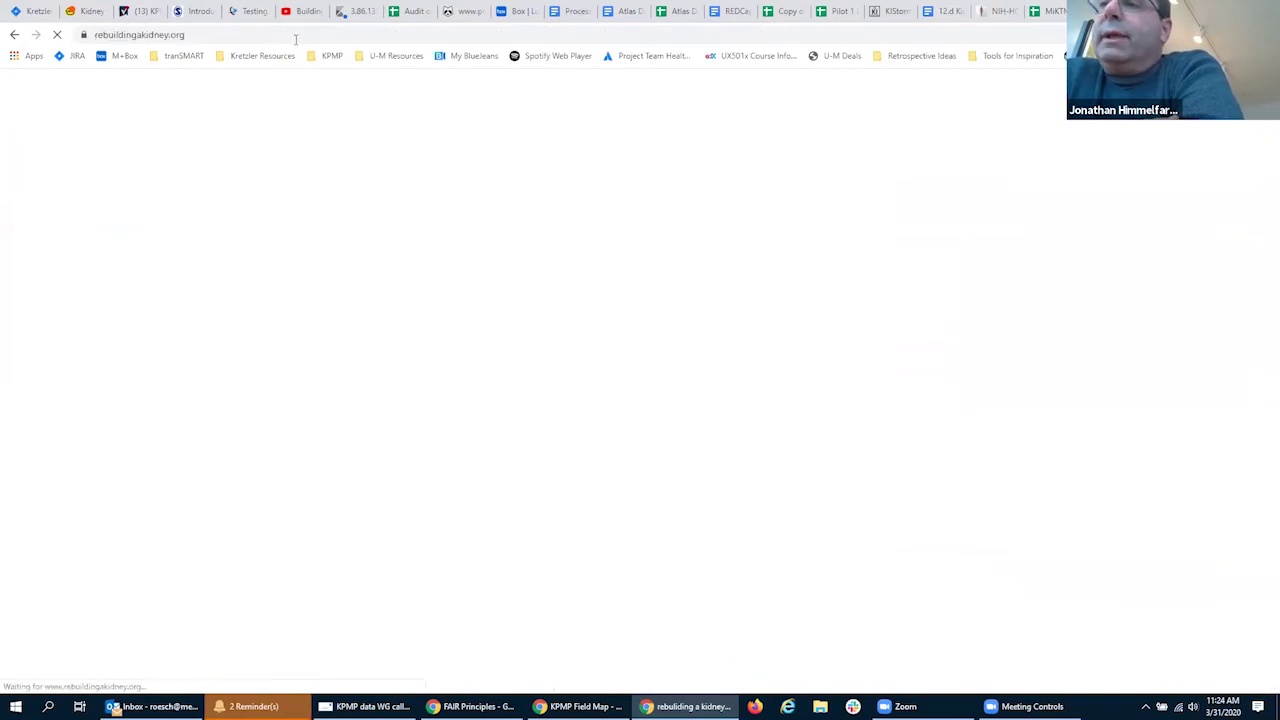
click(223, 34)
key(ctrl+c)
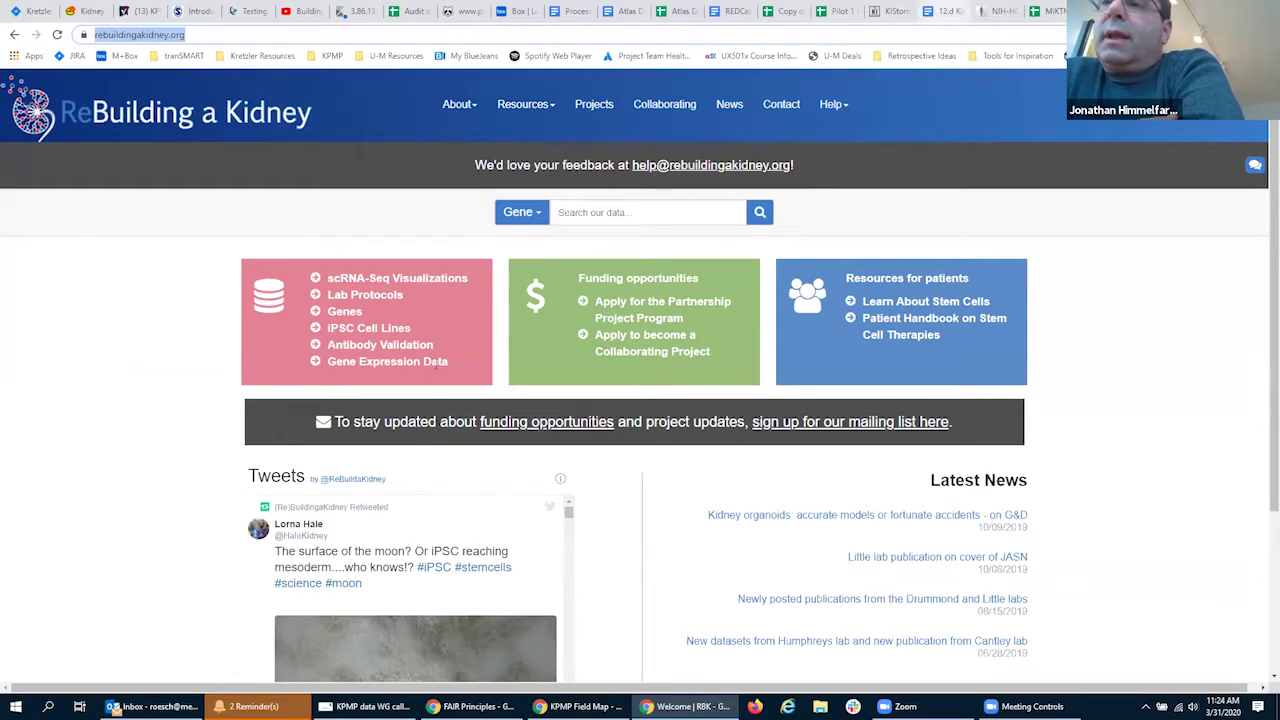
key(ctrl+shift+Tab)
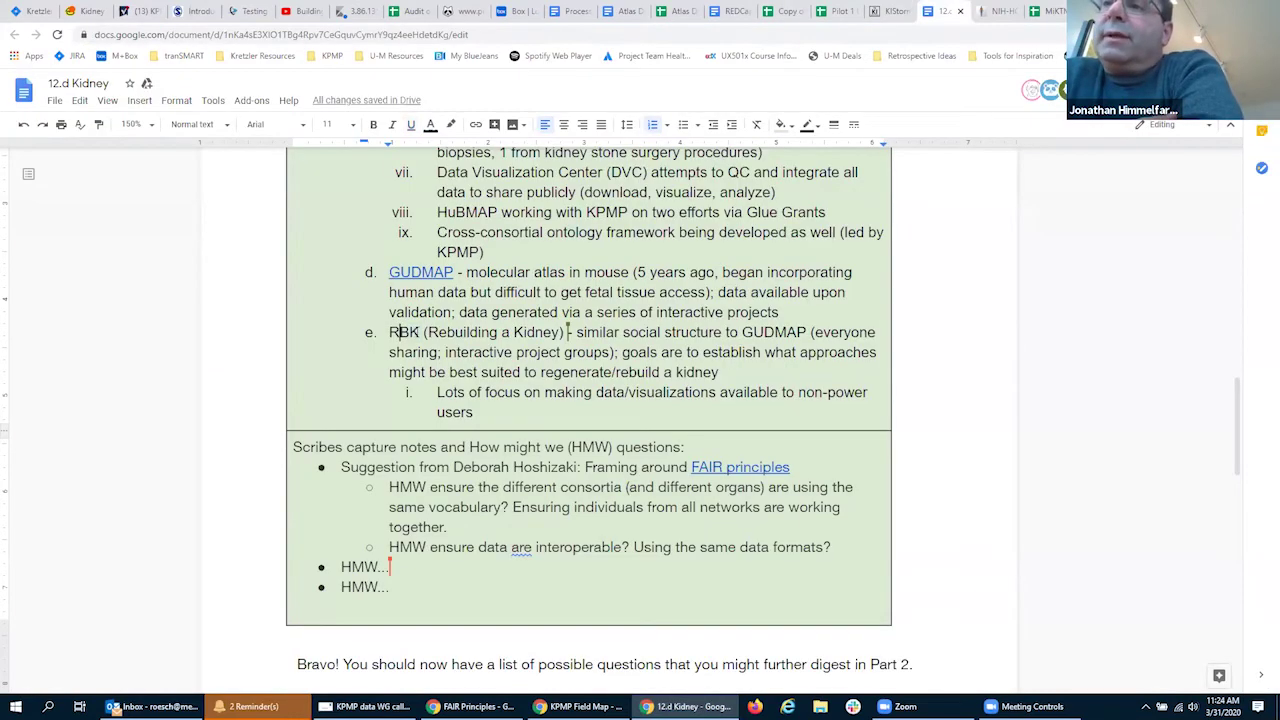
drag(420, 332, 389, 334)
right_click(390, 334)
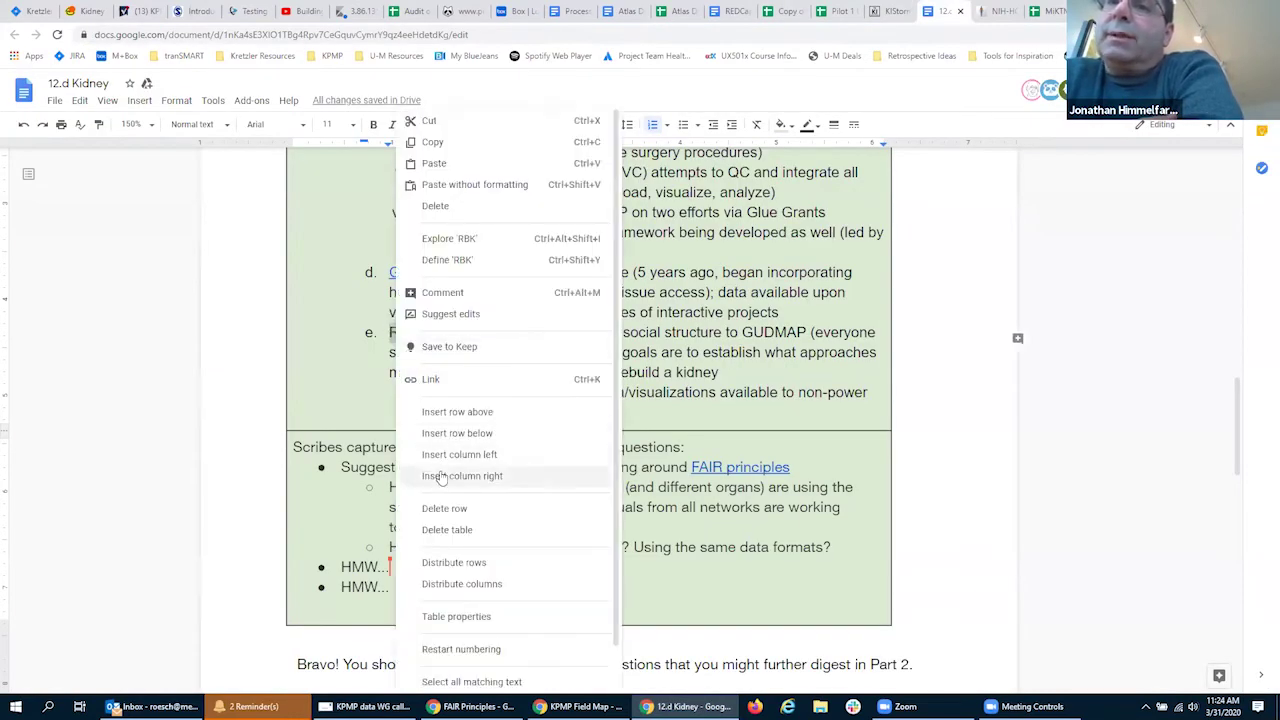
click(457, 378)
key(ctrl+v)
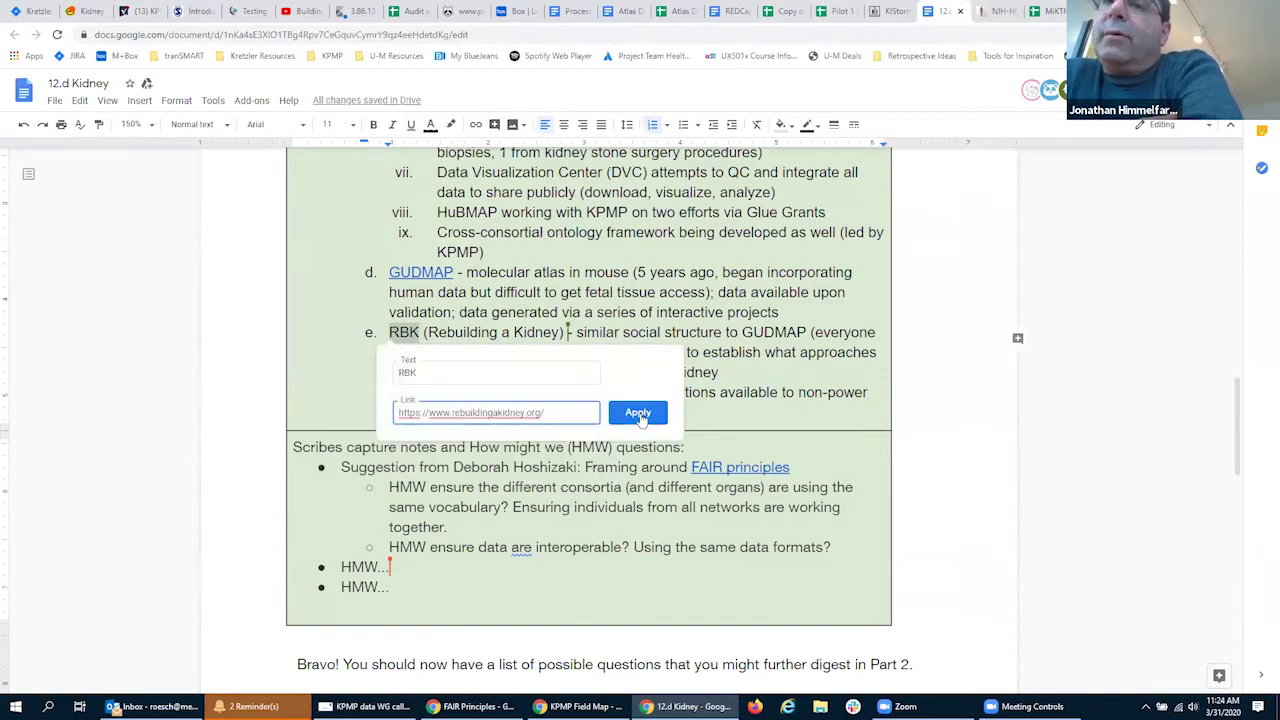
click(638, 414)
scroll(397, 491, down, 2)
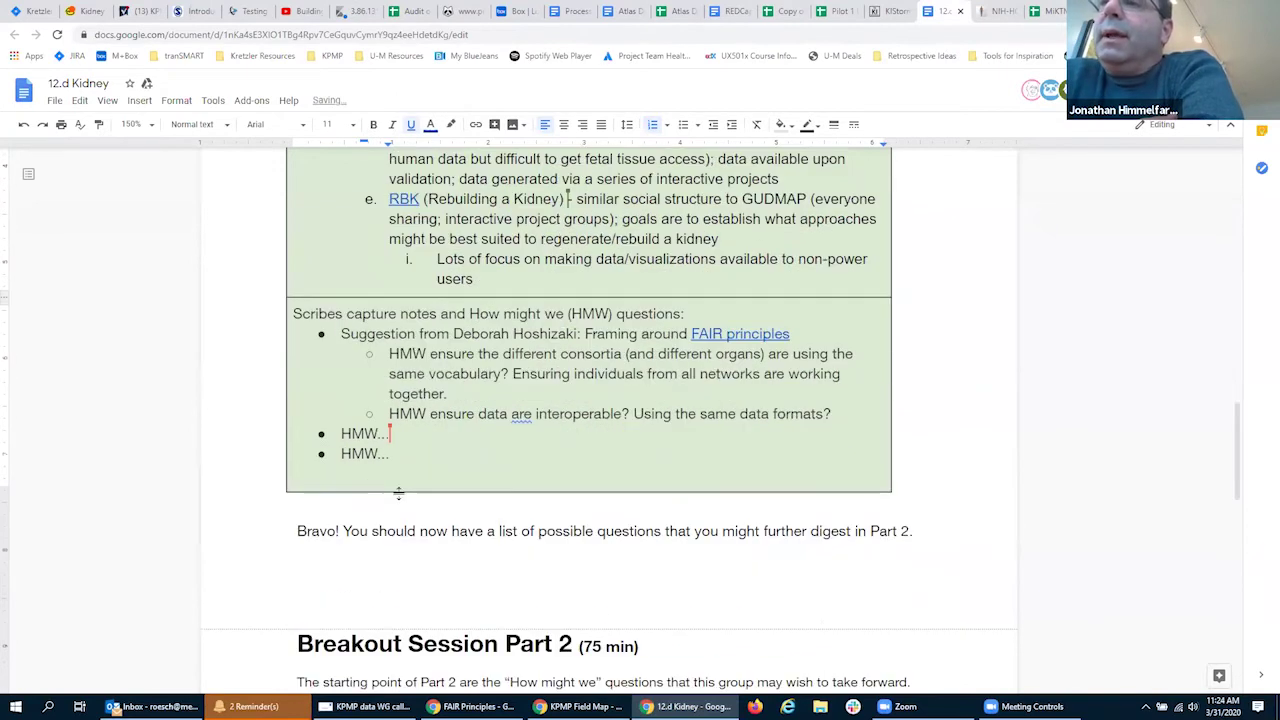
scroll(399, 493, up, 1)
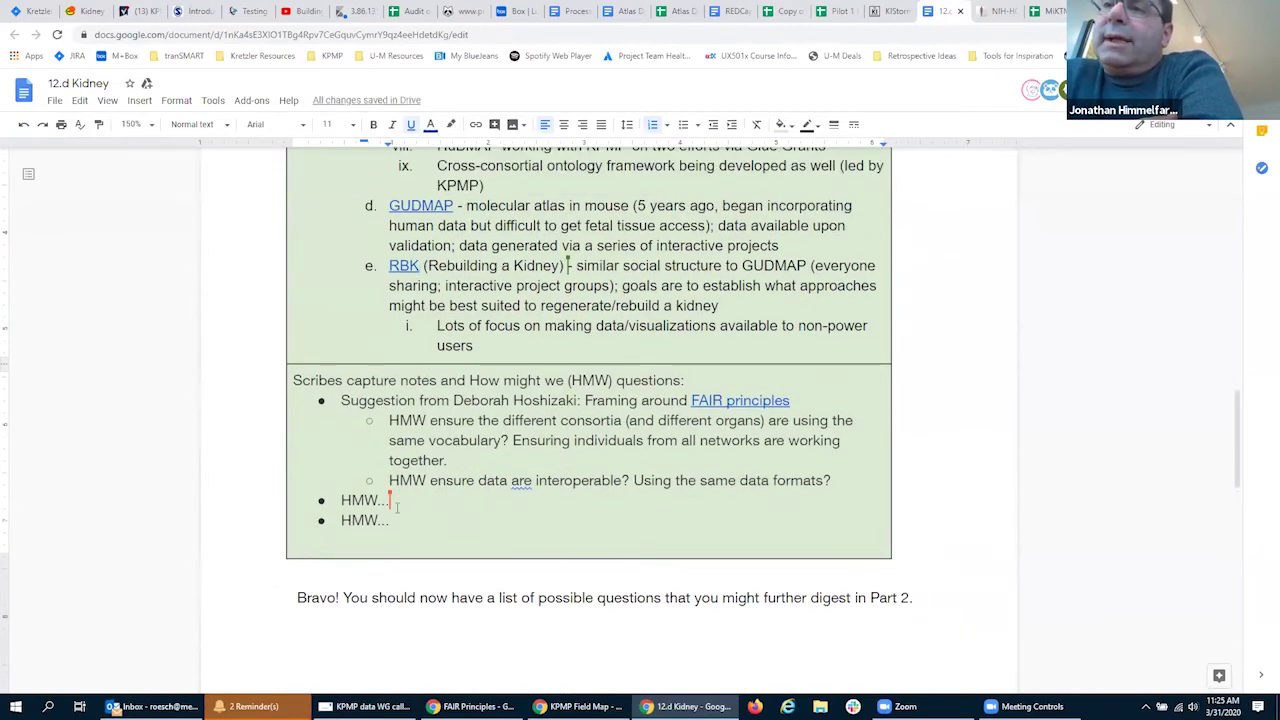
drag(401, 516, 343, 520)
- Replace the HMW placeholders with a participant's suggestion about making data accessible to larger research communities
key(BackSpace)
key(BackSpace)
key(BackSpace)
key(BackSpace)
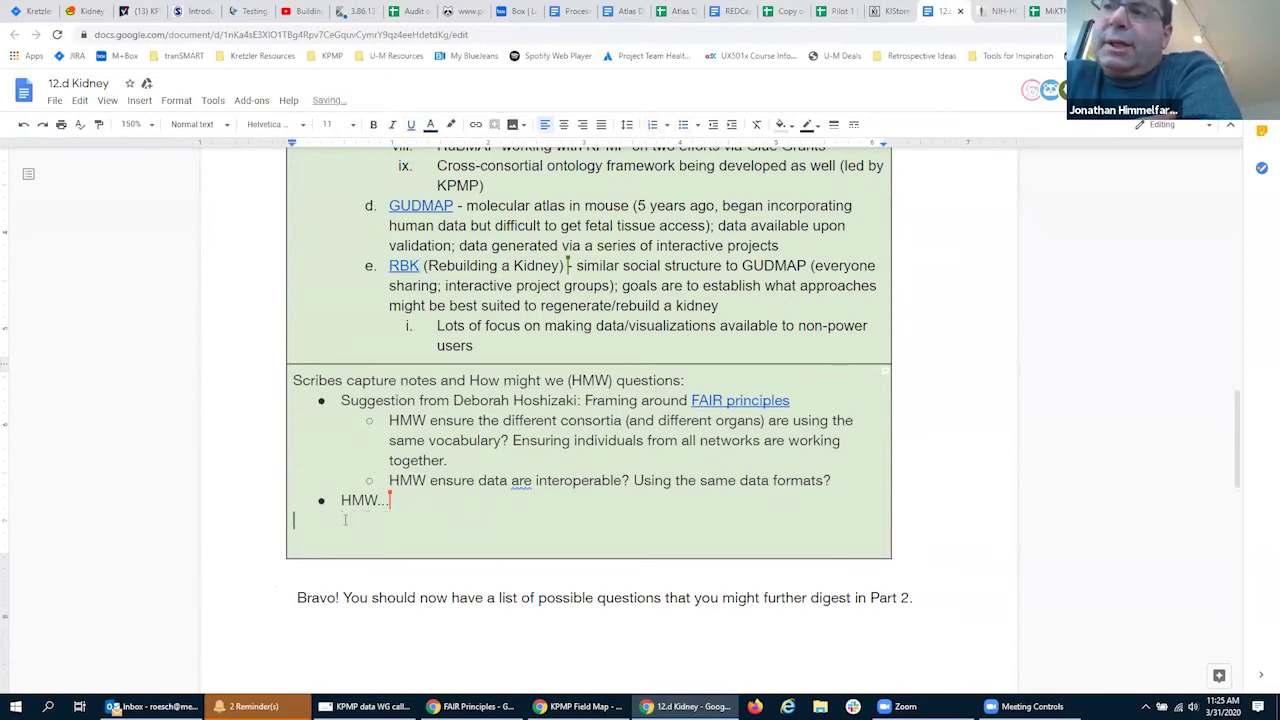
drag(390, 501, 342, 503)
text(H)
key(BackSpace)
text(Sugg)
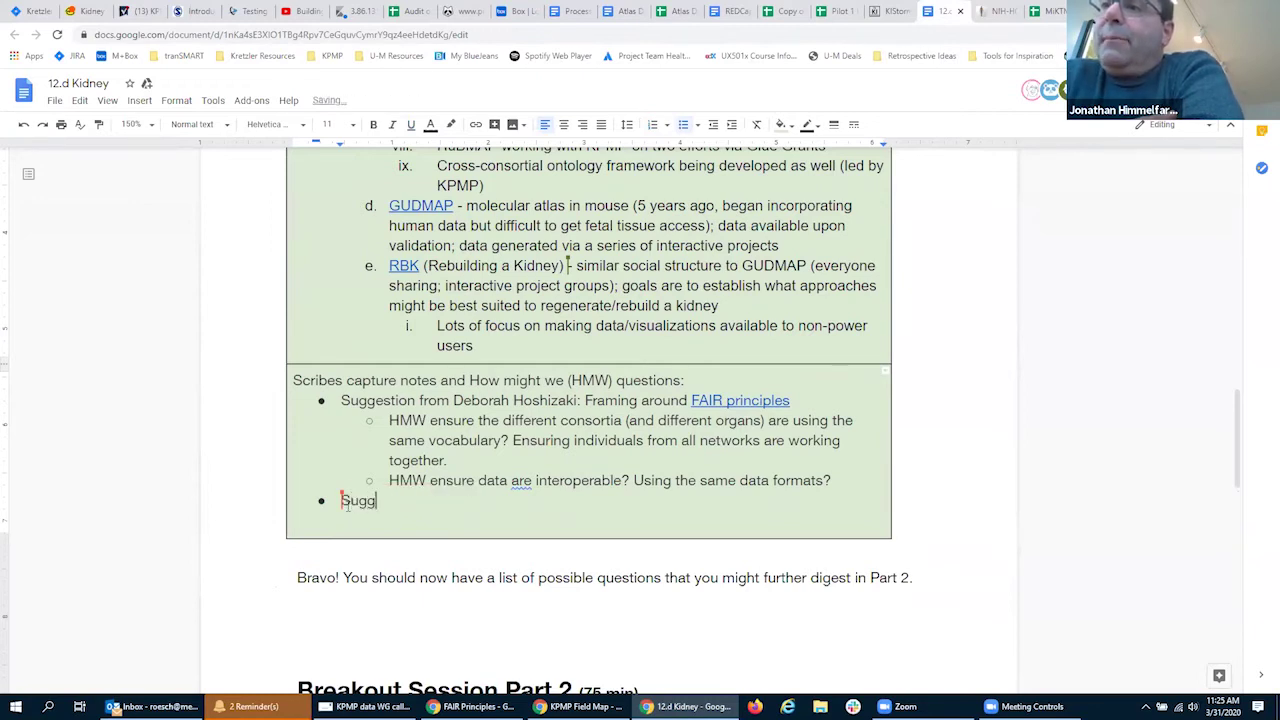
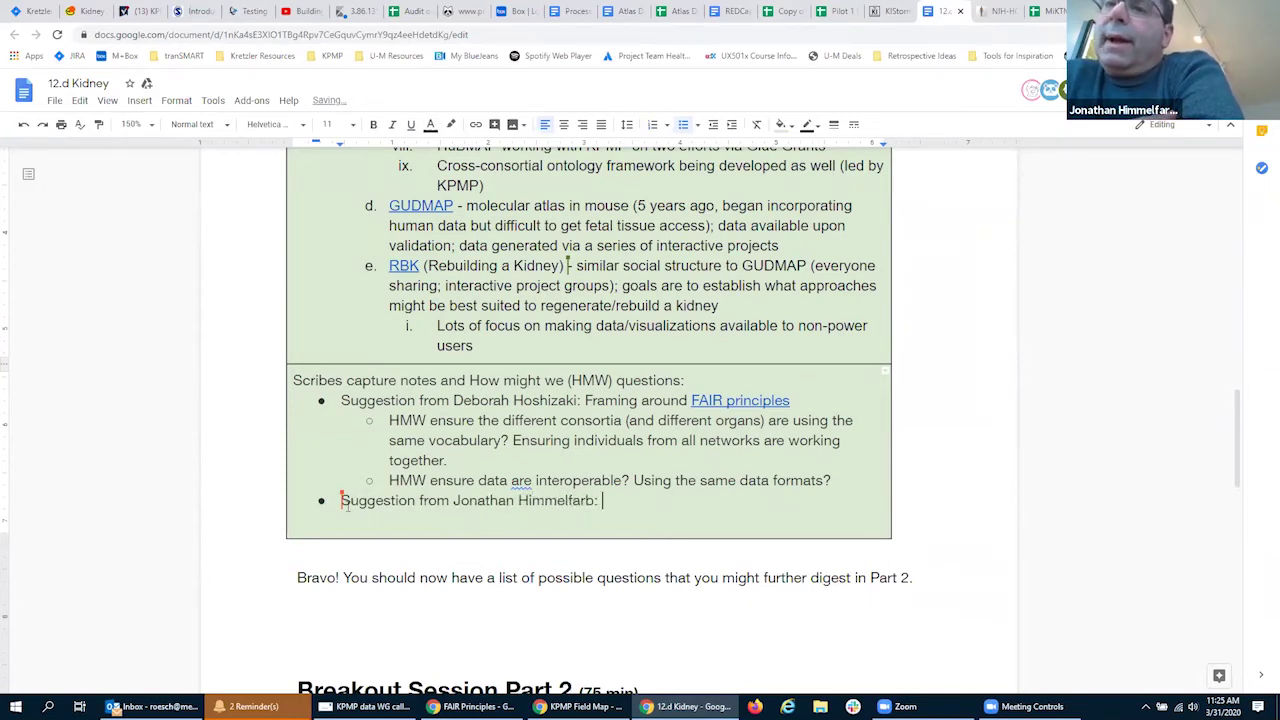
text(Emp)
key(BackSpace)
key(BackSpace)
key(BackSpace)
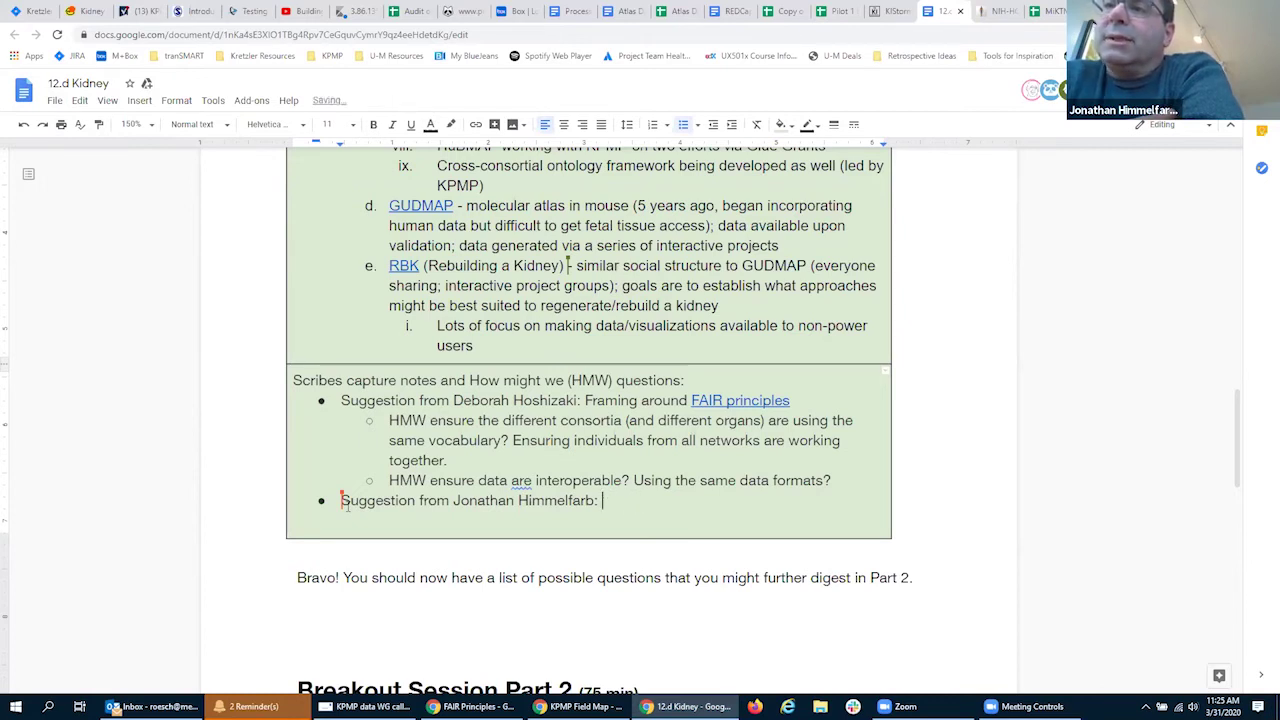
text(HMW)
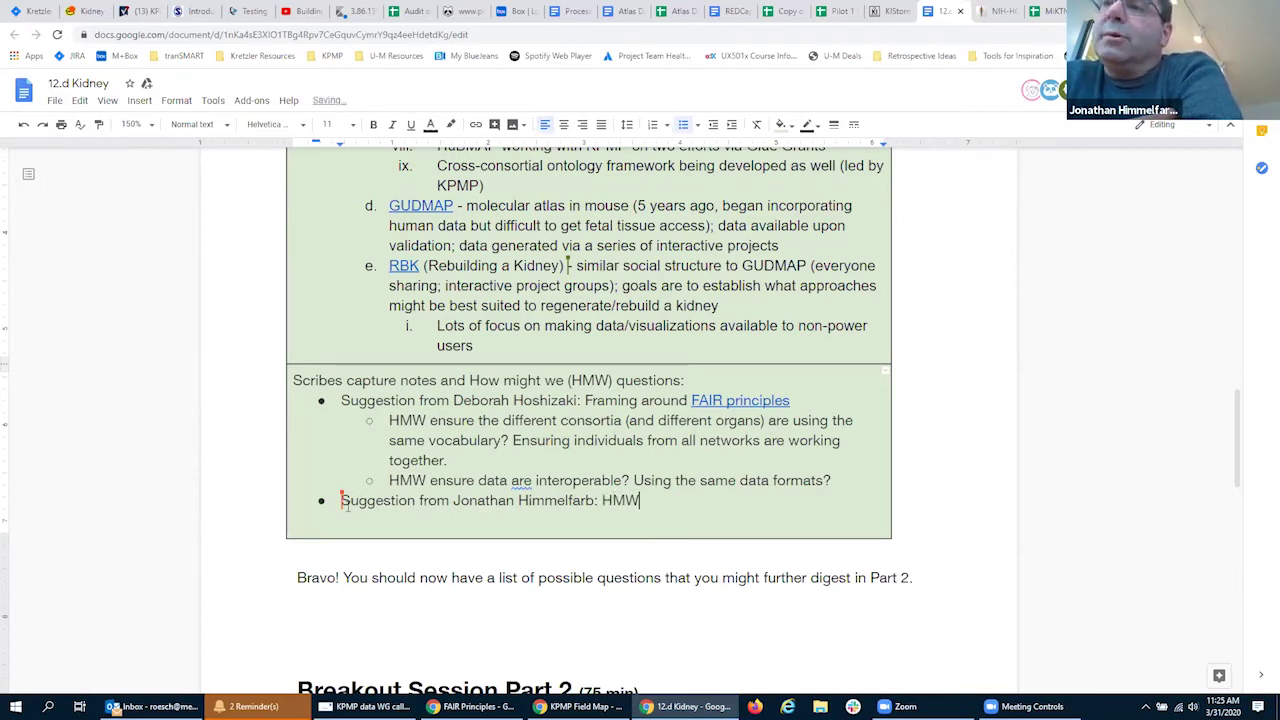
text( emphasize the need)
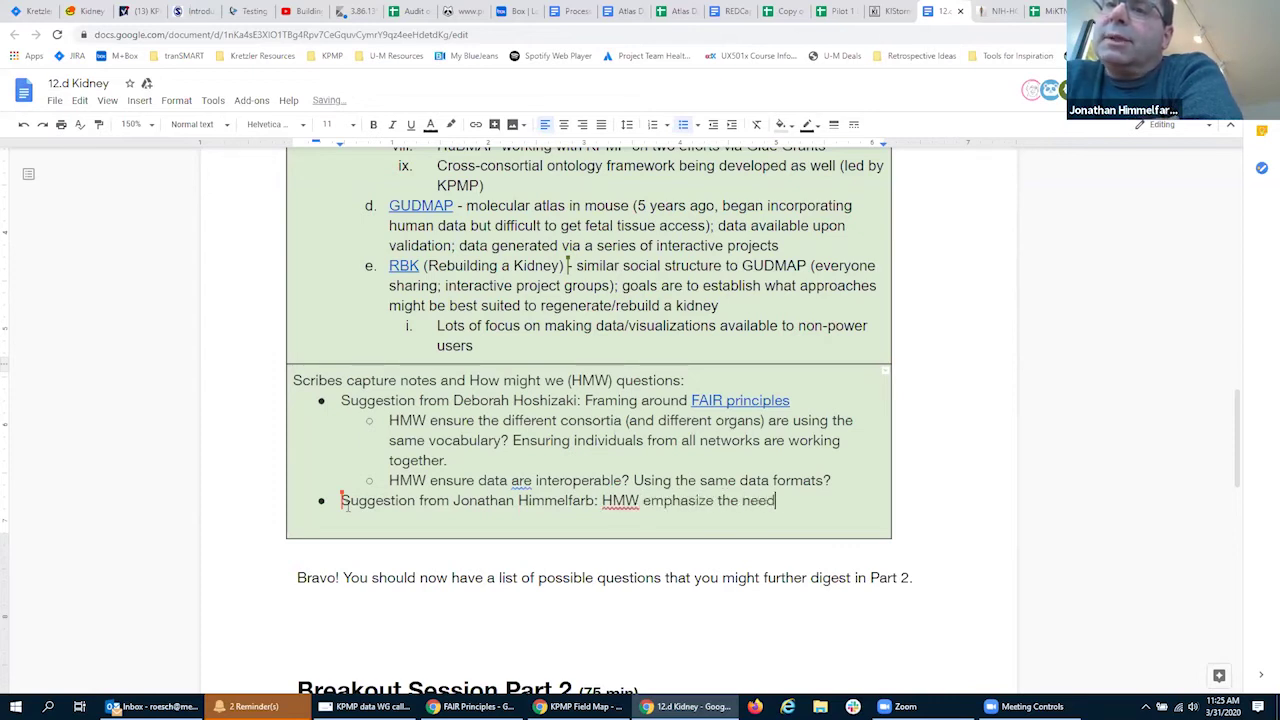
text( to make data acc)
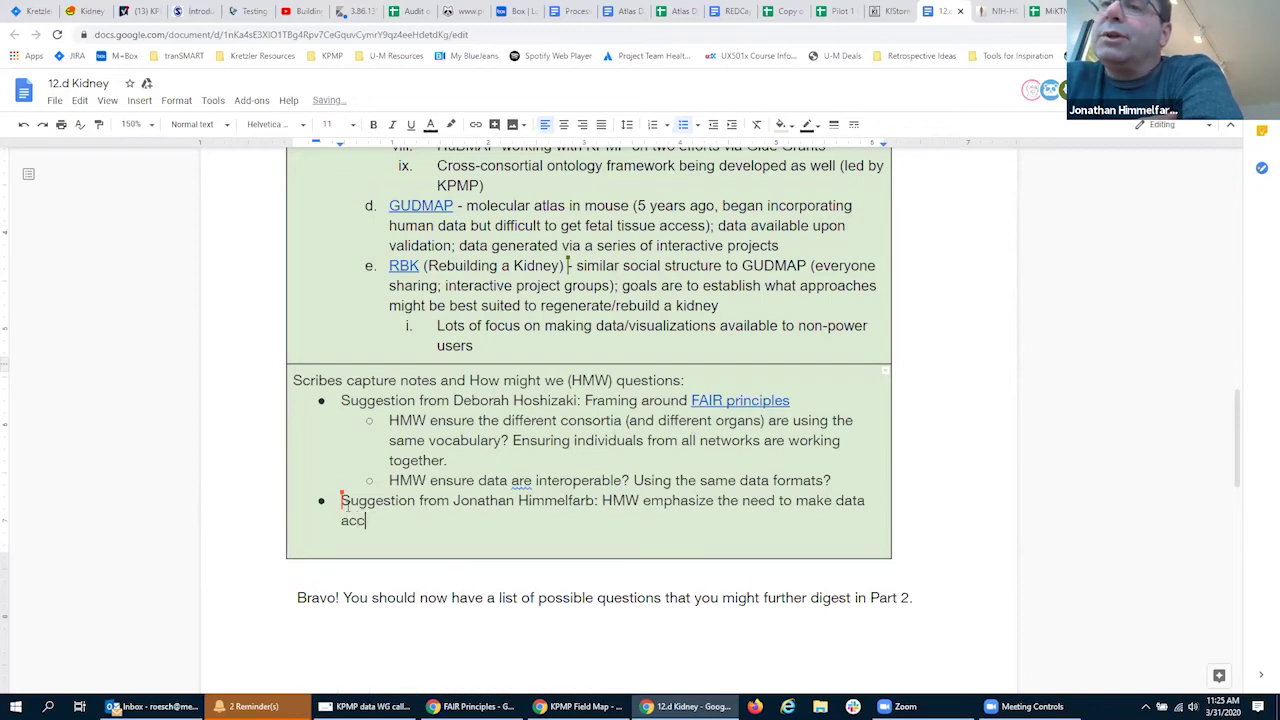
text(essible to larg)
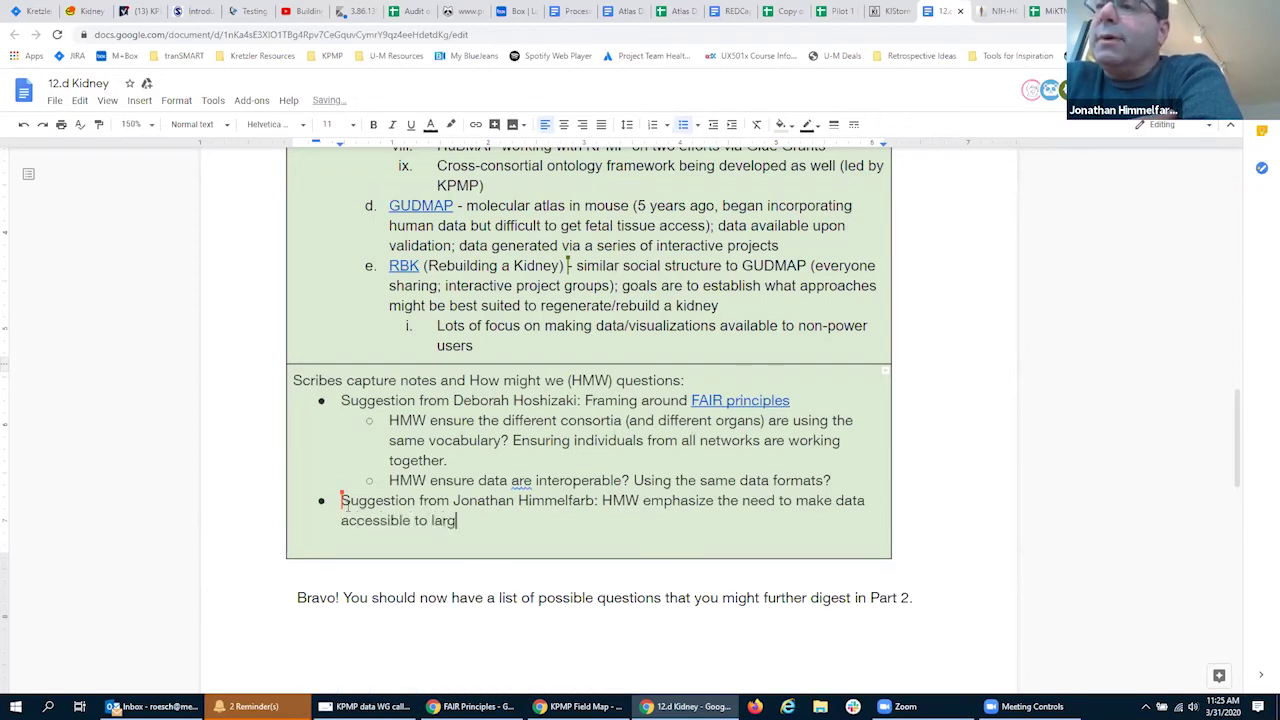
text(er research comm)
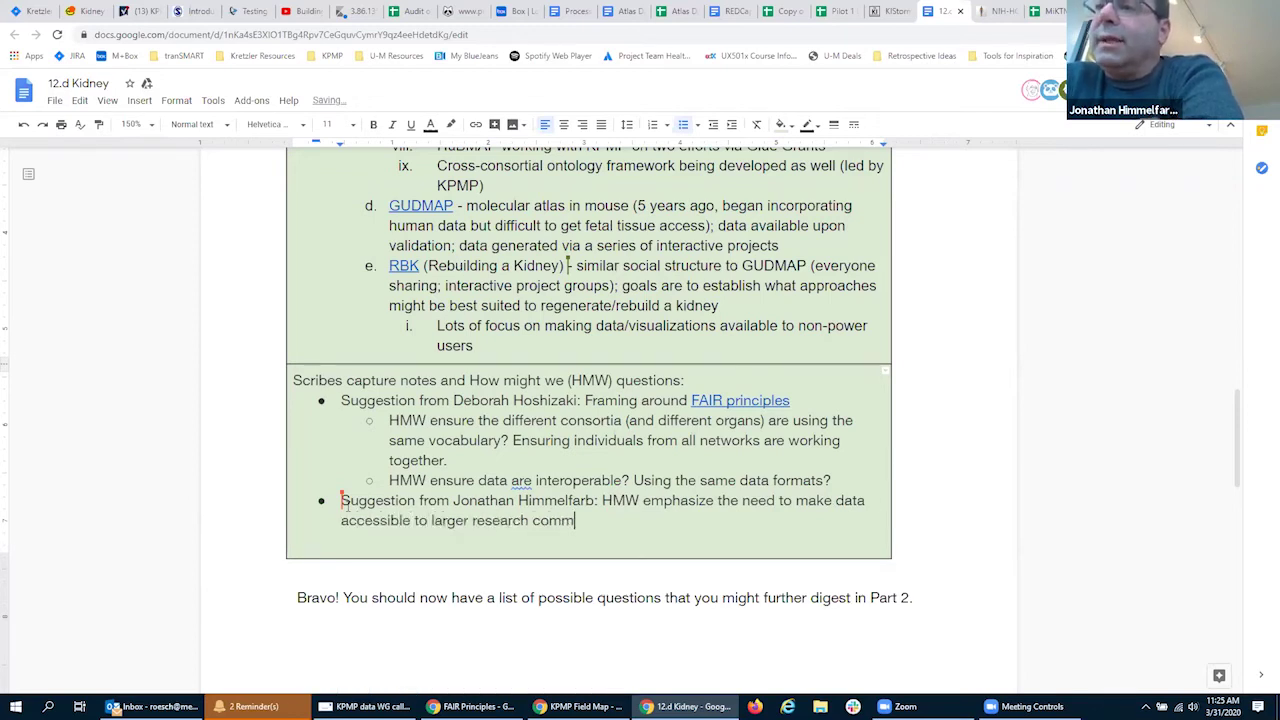
text(unicity )
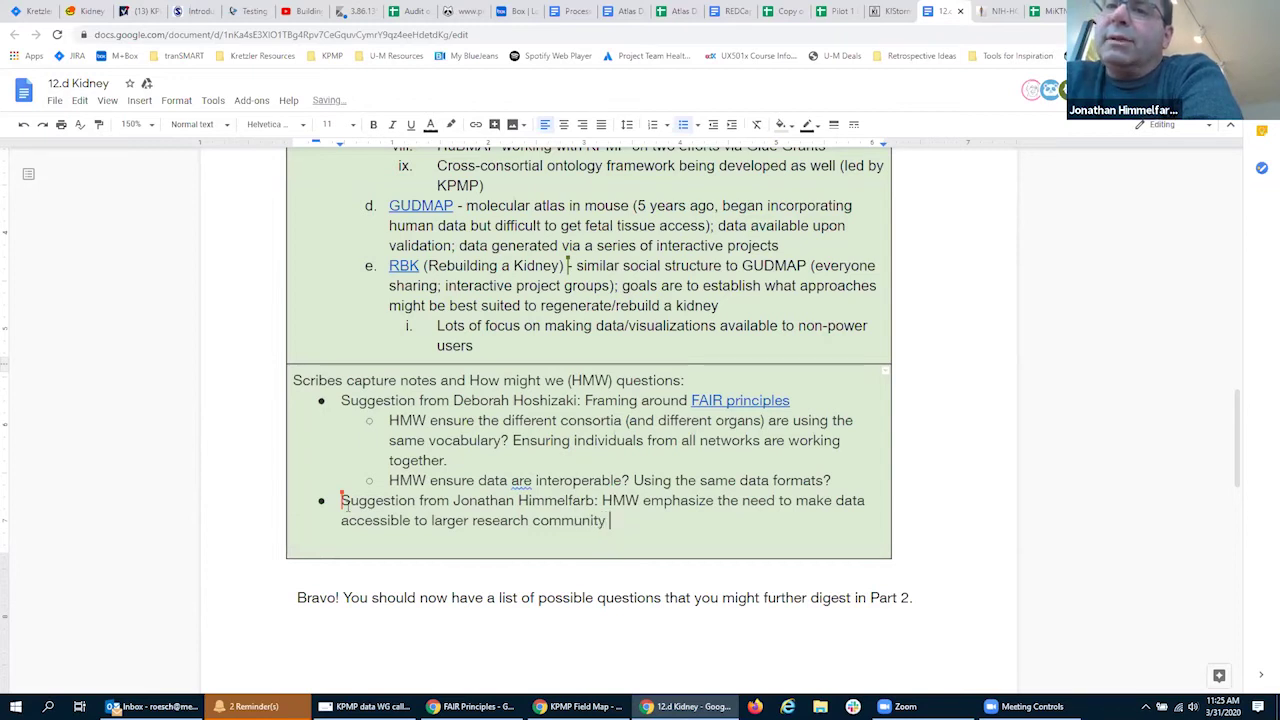
text(members (not just data power users))
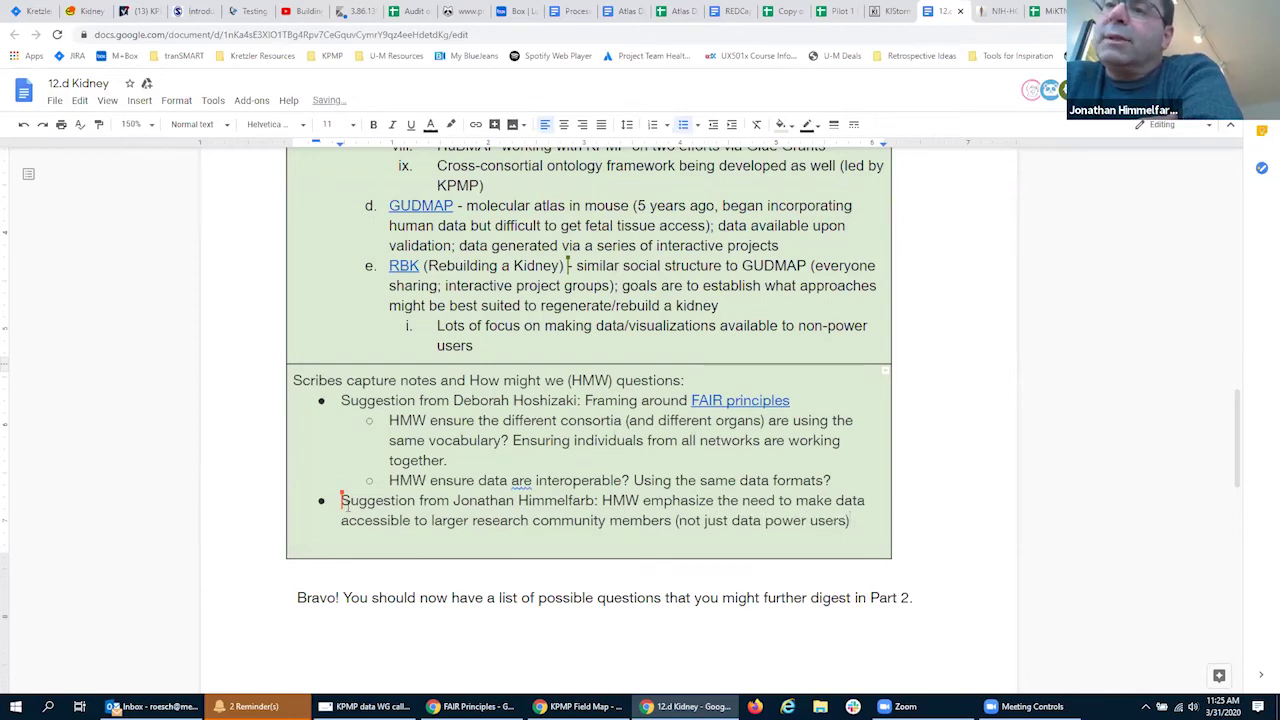
text(?)
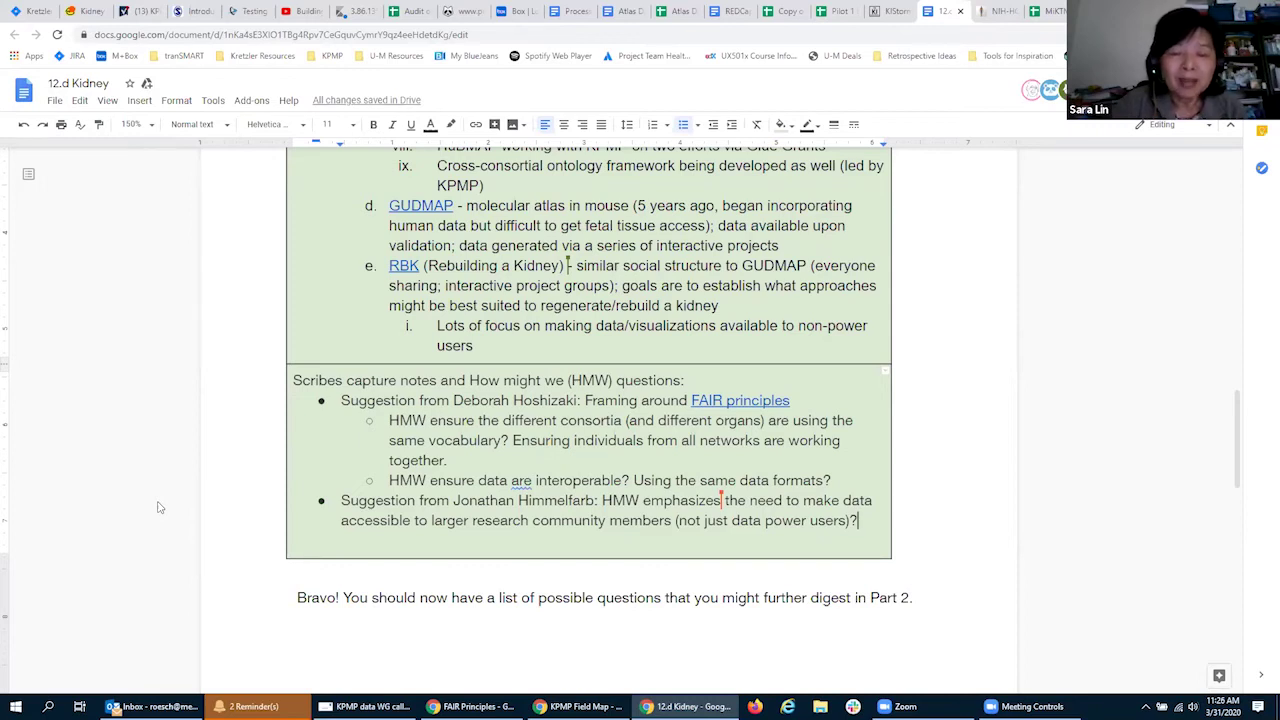
- Add item f after the RBK entry reading '(LungMap): mouse and human'
click(495, 342)
key(Return)
key(shift+Tab)
text((LungMa)
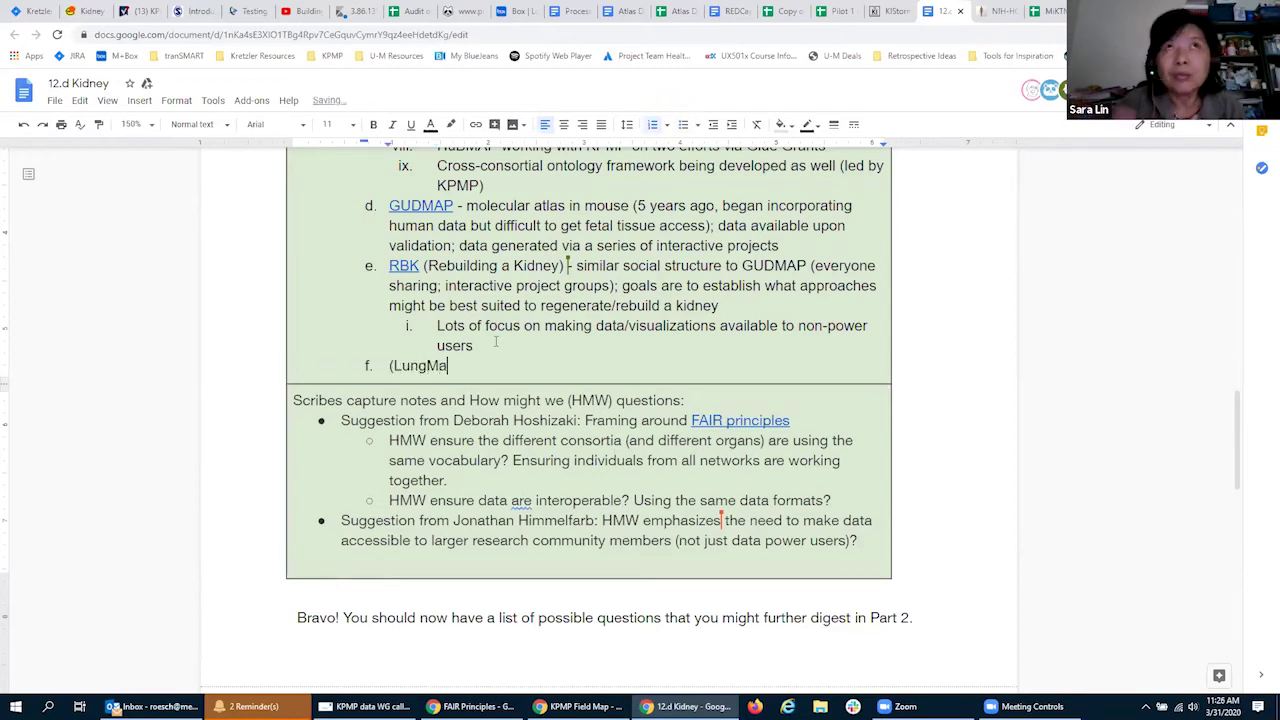
text(p): mouse and human 9mo)
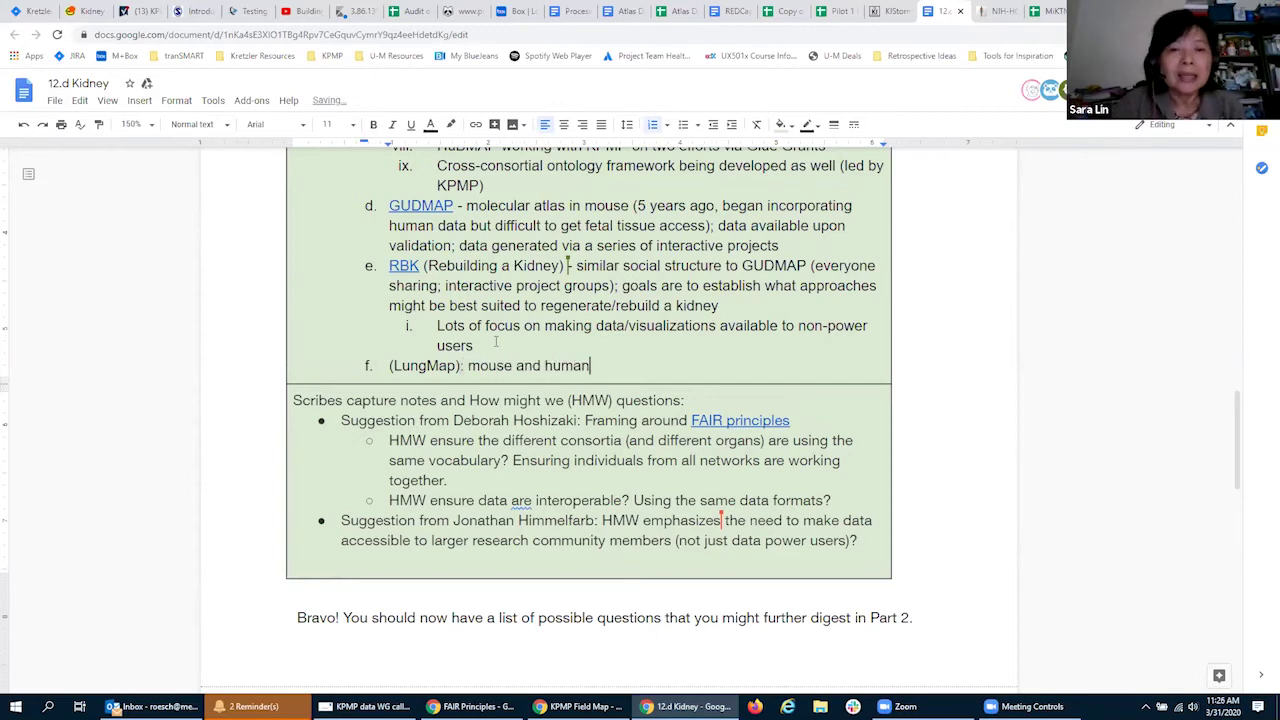
key(BackSpace)
key(BackSpace)
key(BackSpace)
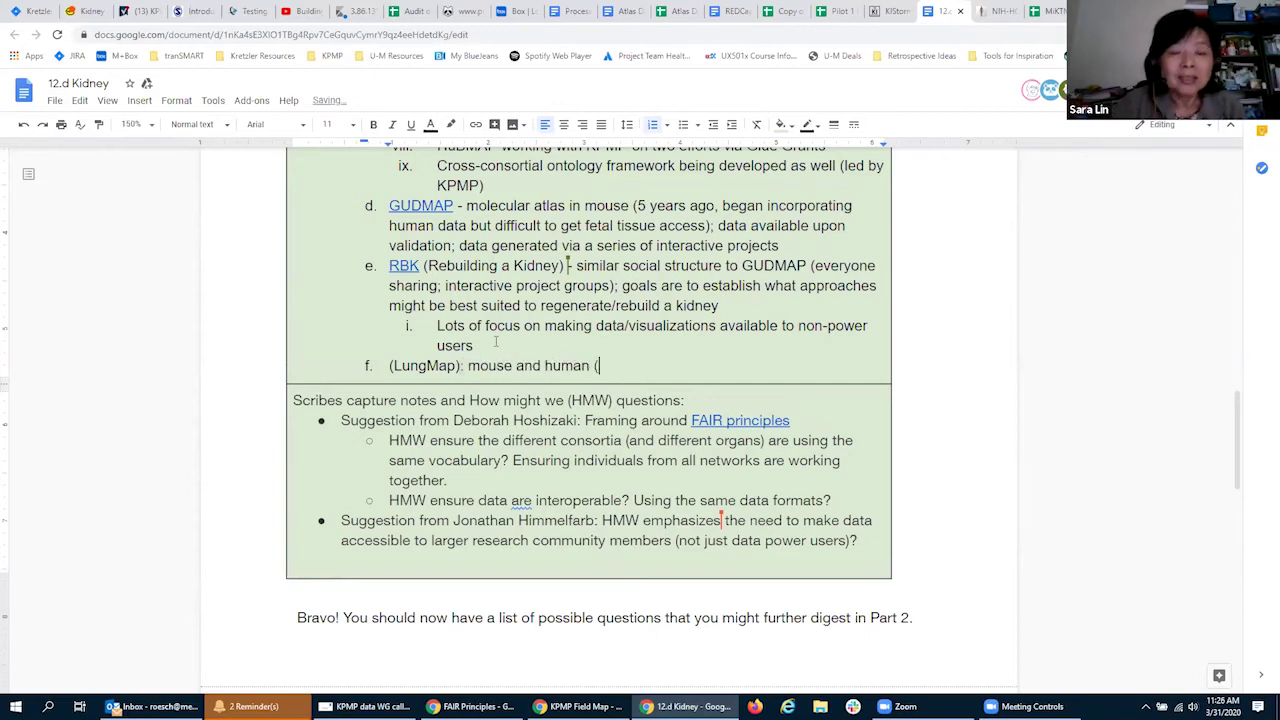
text((more recent)
key(BackSpace)
key(BackSpace)
key(BackSpace)
key(BackSpace)
key(BackSpace)
key(BackSpace)
key(BackSpace)
key(BackSpace)
key(BackSpace)
key(BackSpace)
key(BackSpace)
key(BackSpace)
key(BackSpace)
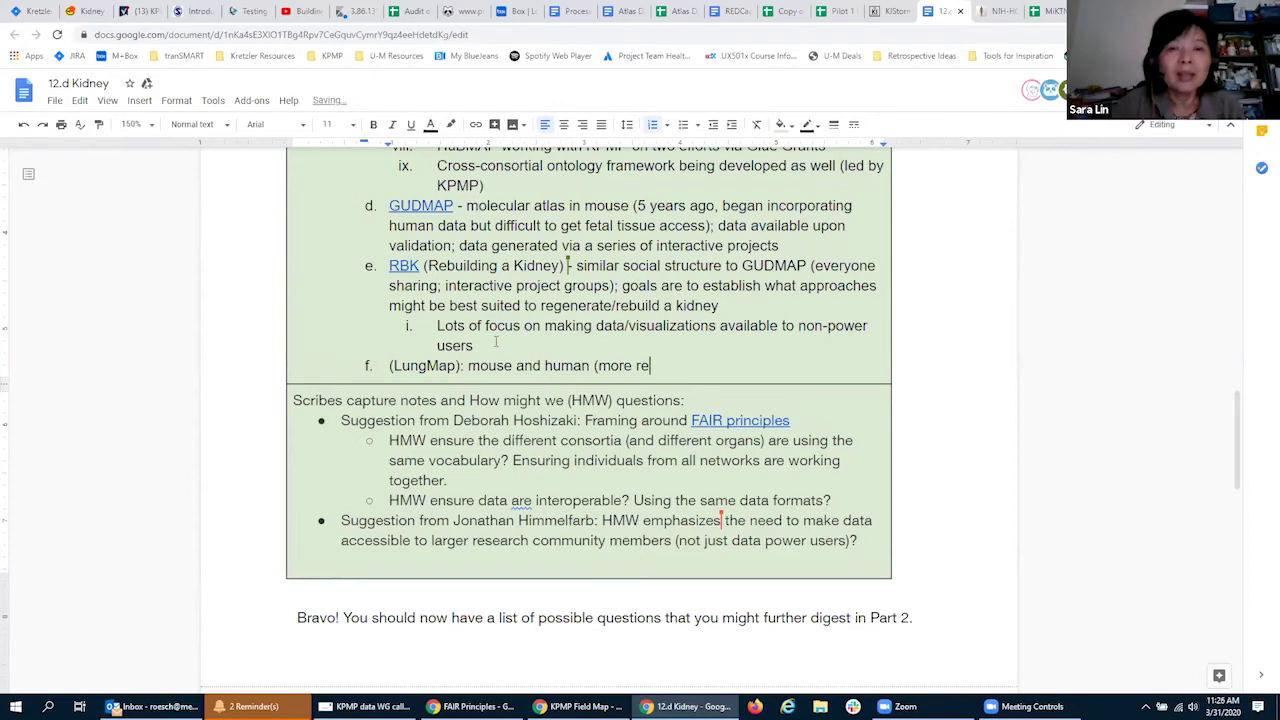
- Note LungMap focuses on normal lung development but is starting to add pediatric disease and pre-25 year old
text(, dea)
key(BackSpace)
key(BackSpace)
key(BackSpace)
text(focused on)
text( deve)
key(BackSpace)
key(BackSpace)
text(evelop)
key(BackSpace)
key(BackSpace)
text(normal l)
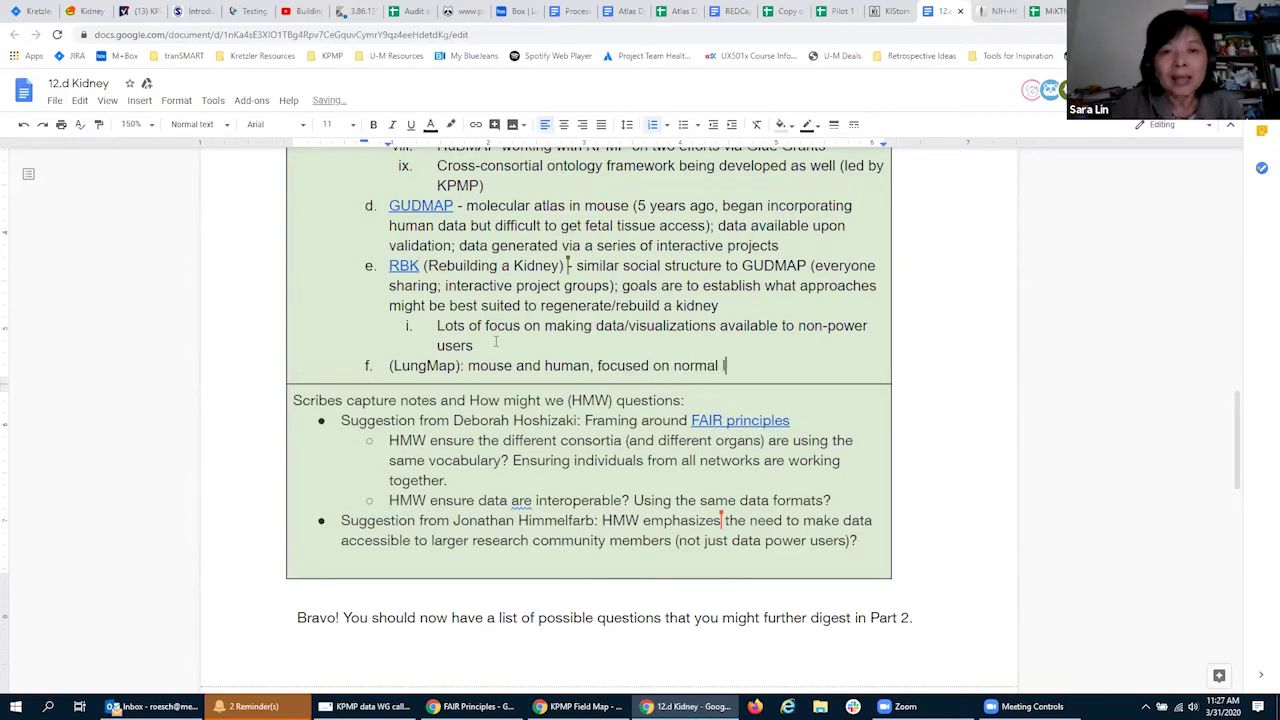
text(ung development )
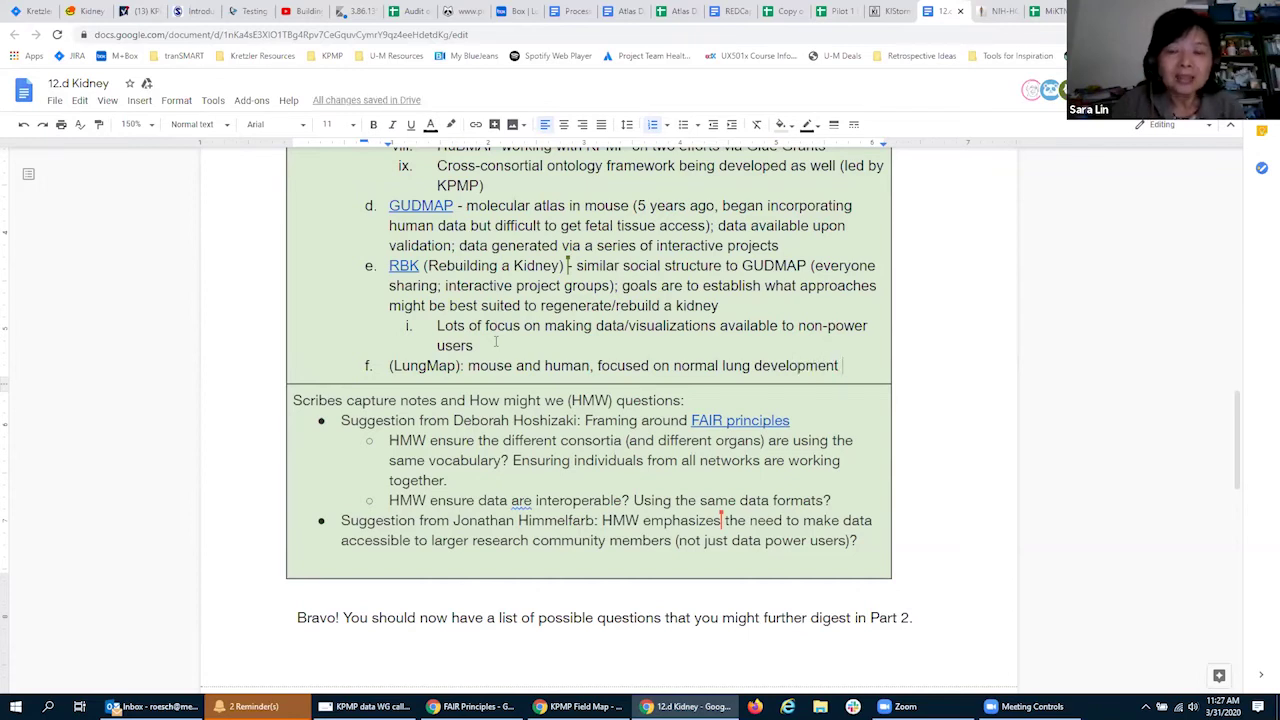
text((but are starting to )
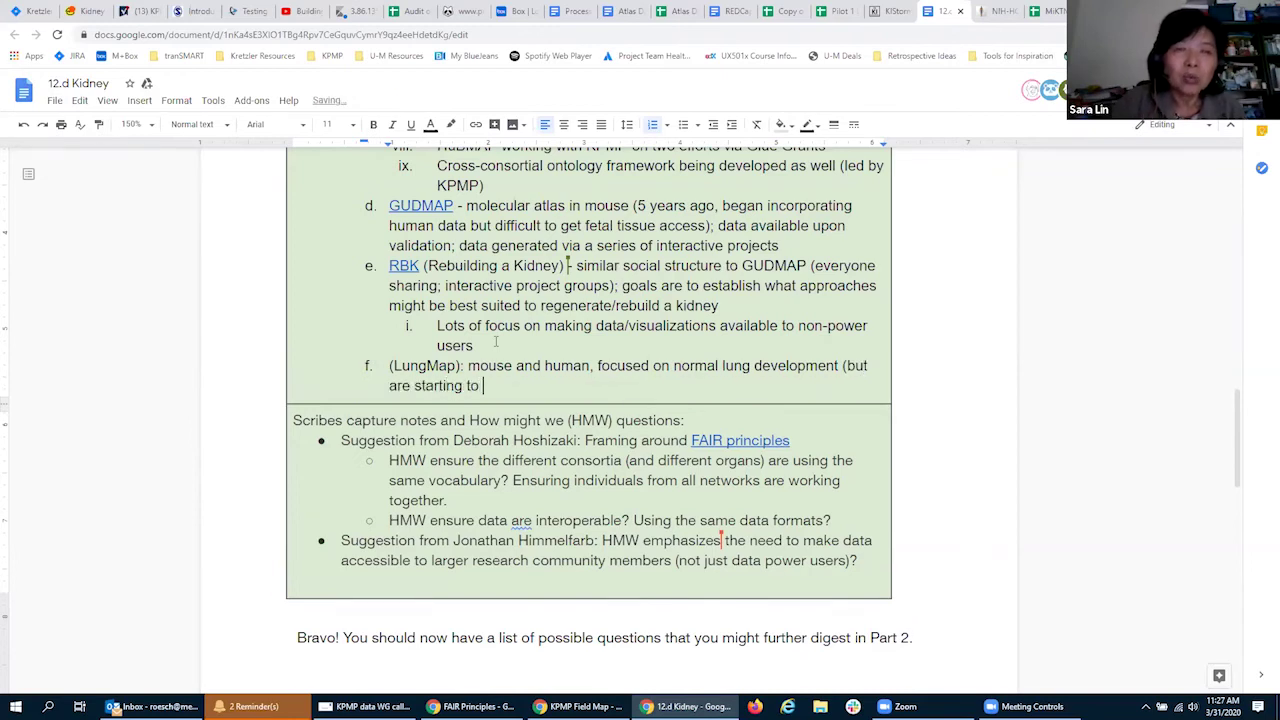
text(add pediatri)
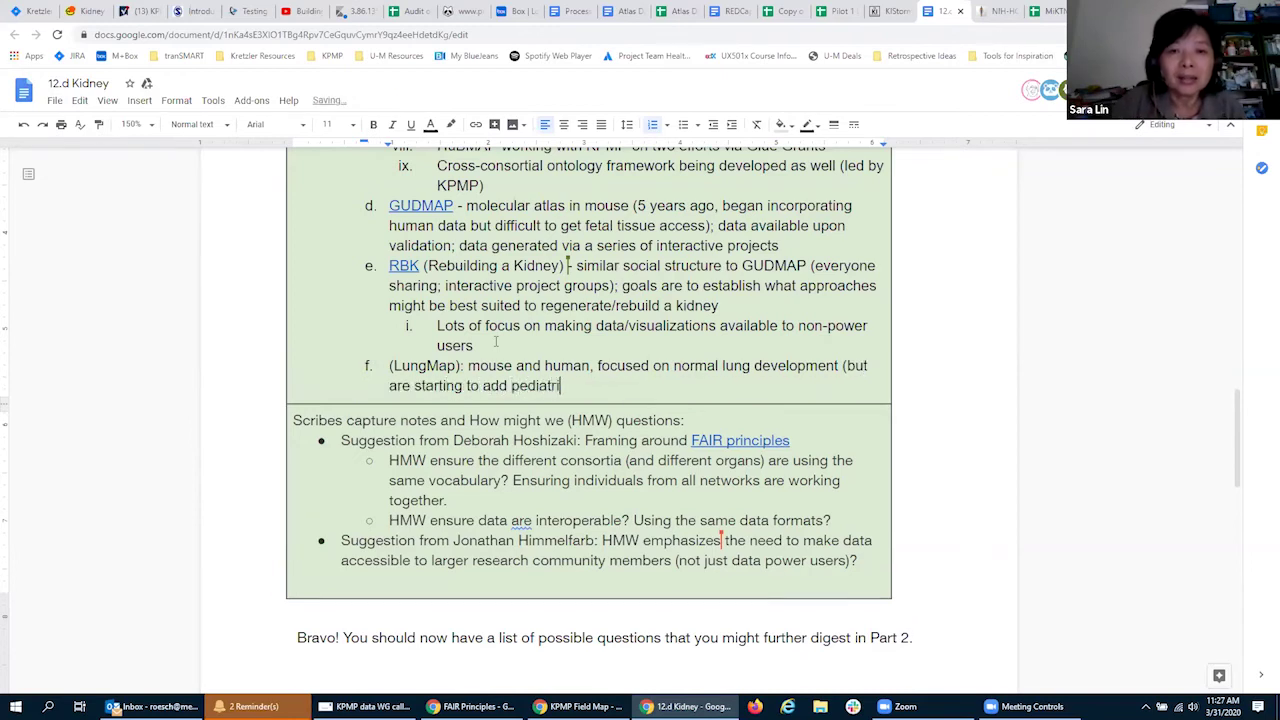
text(c disease and )
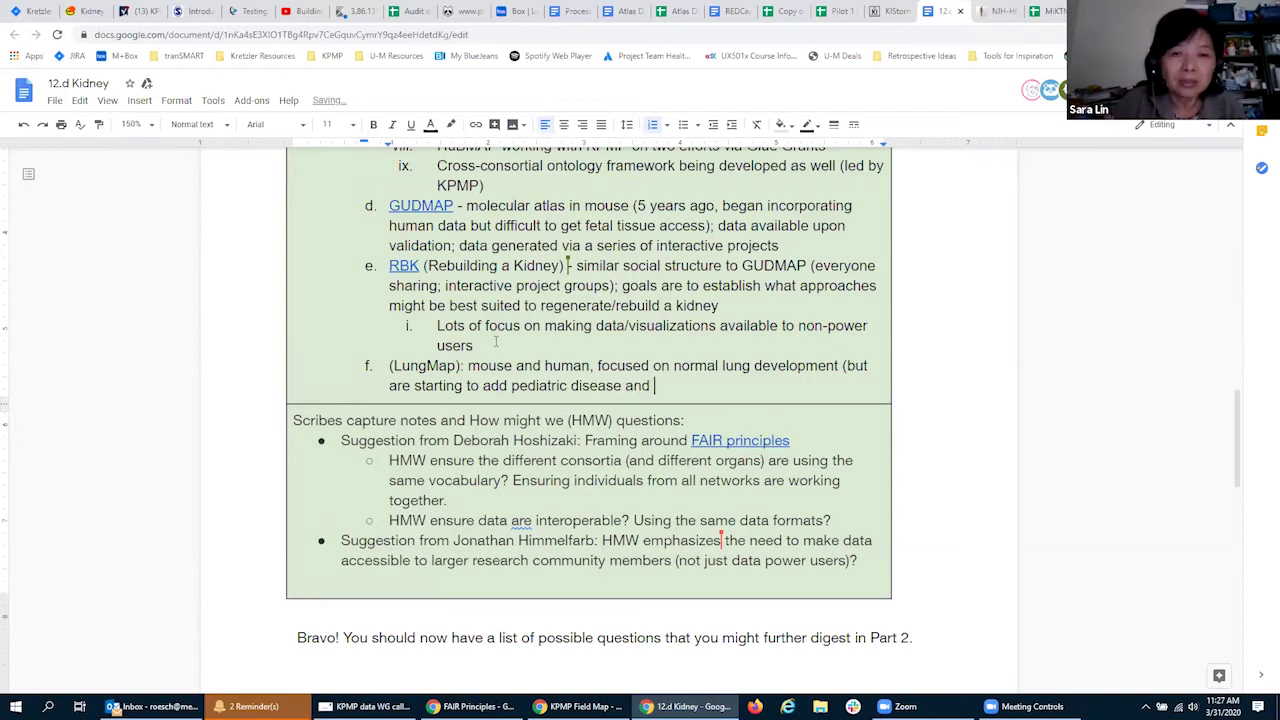
text(pre-)
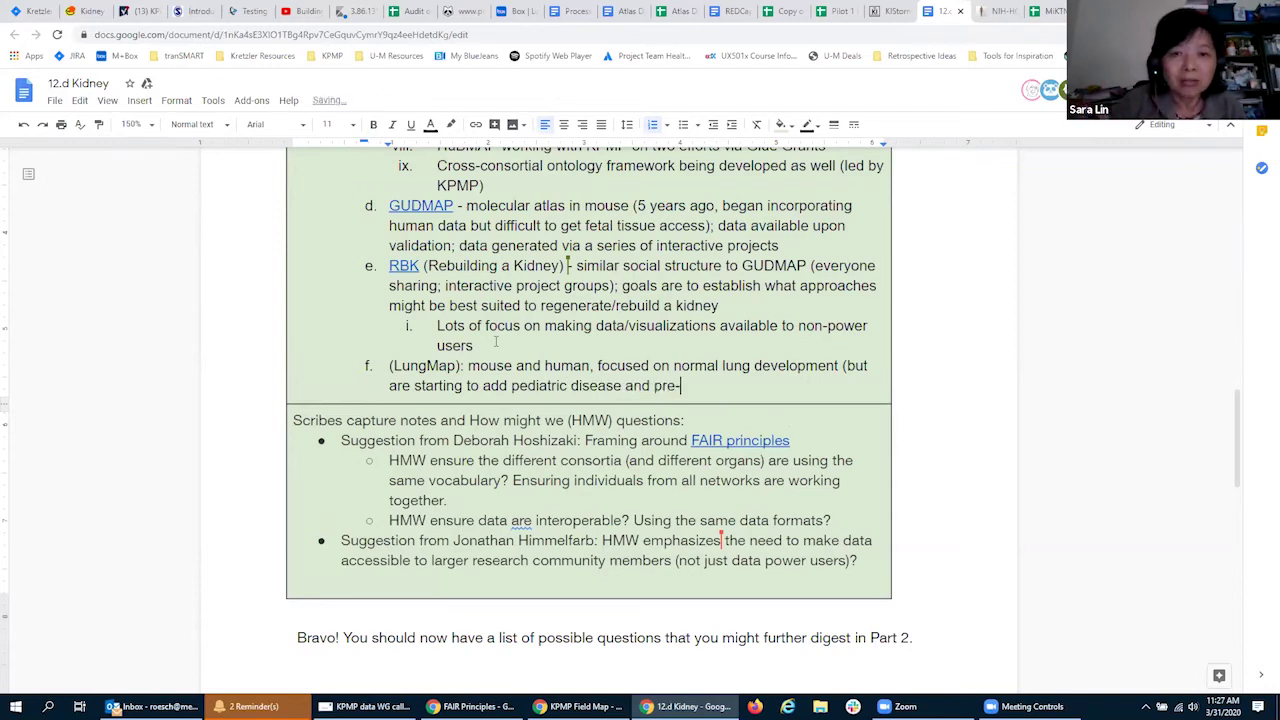
text(25yo)
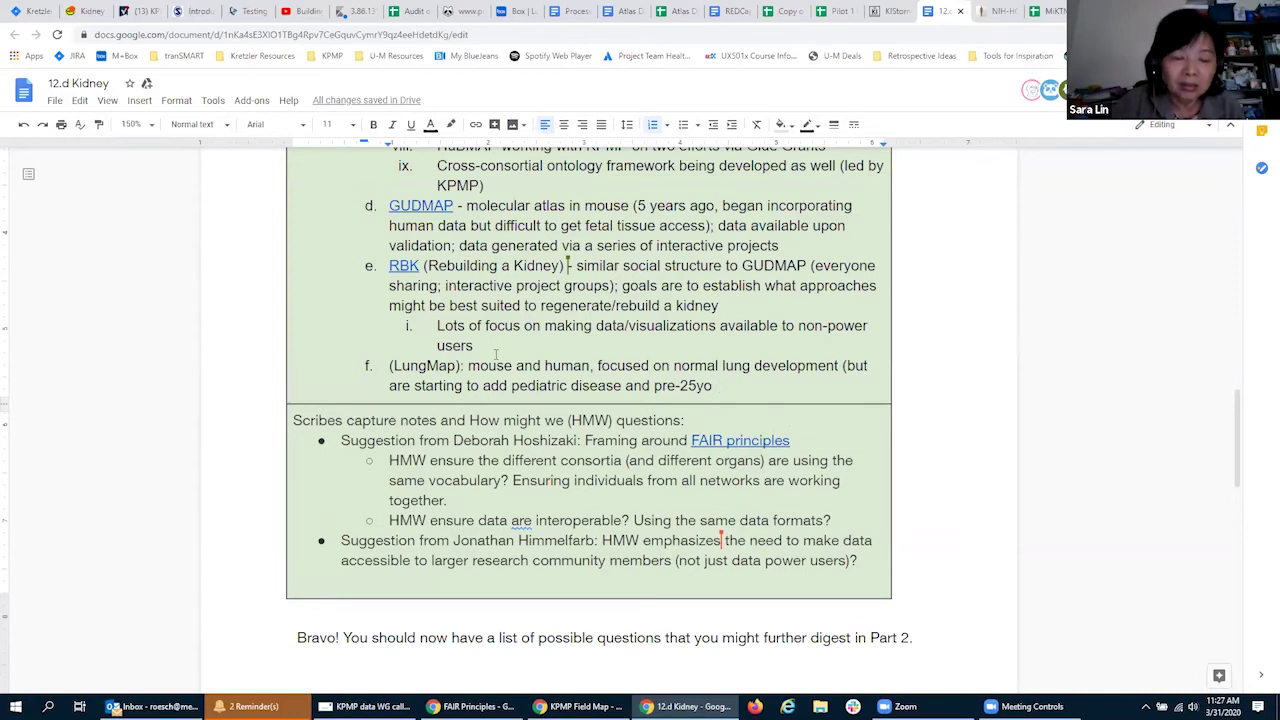
text(par)
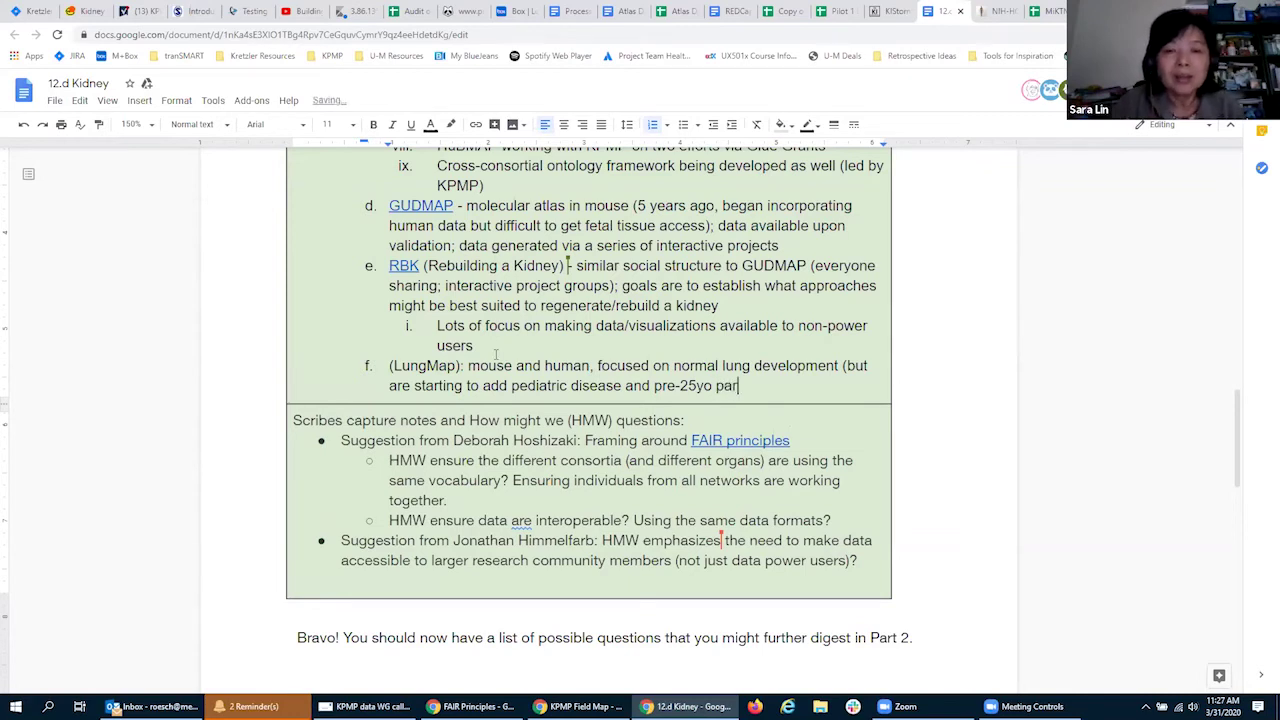
key(BackSpace)
key(BackSpace)
key(BackSpace)
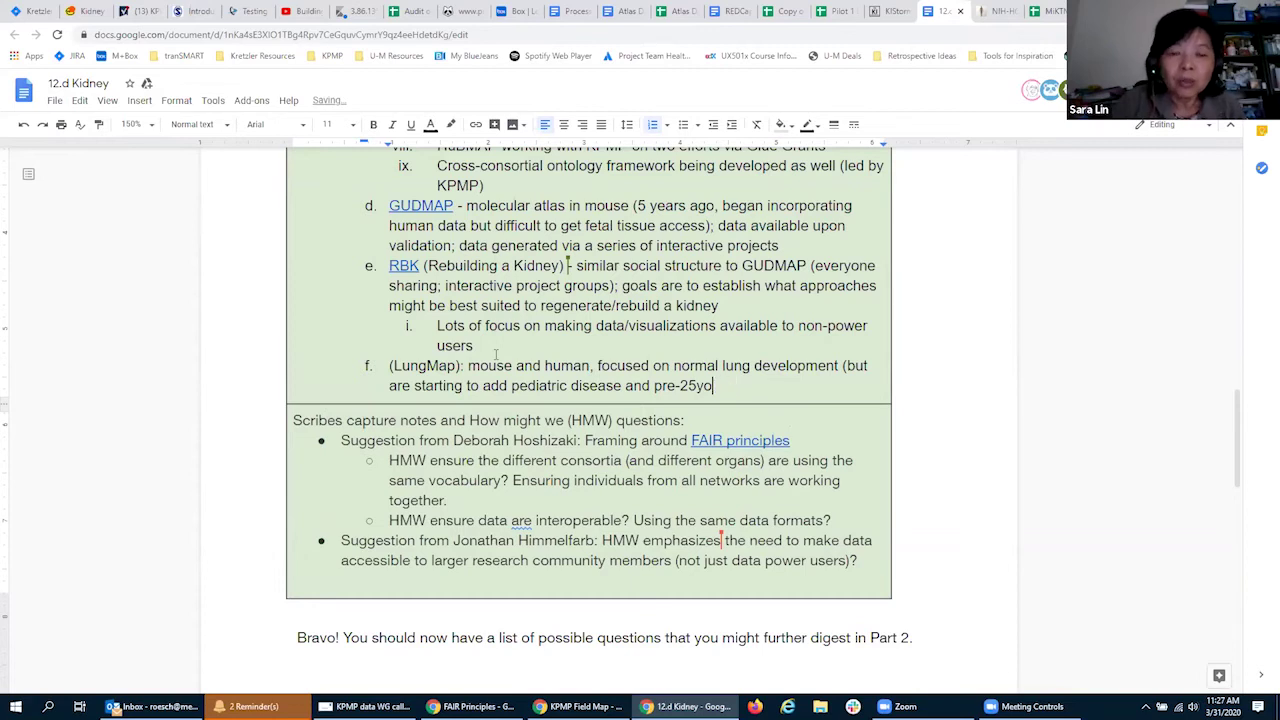
key(BackSpace)
text(year old)
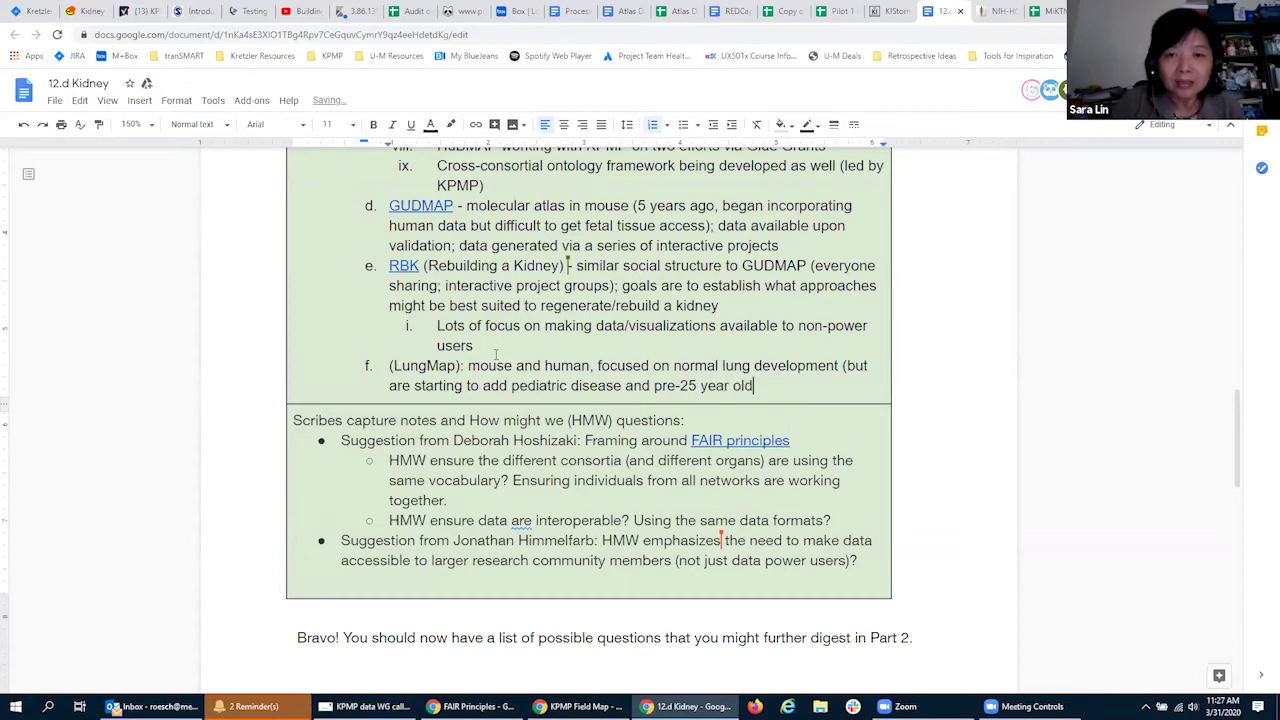
text())
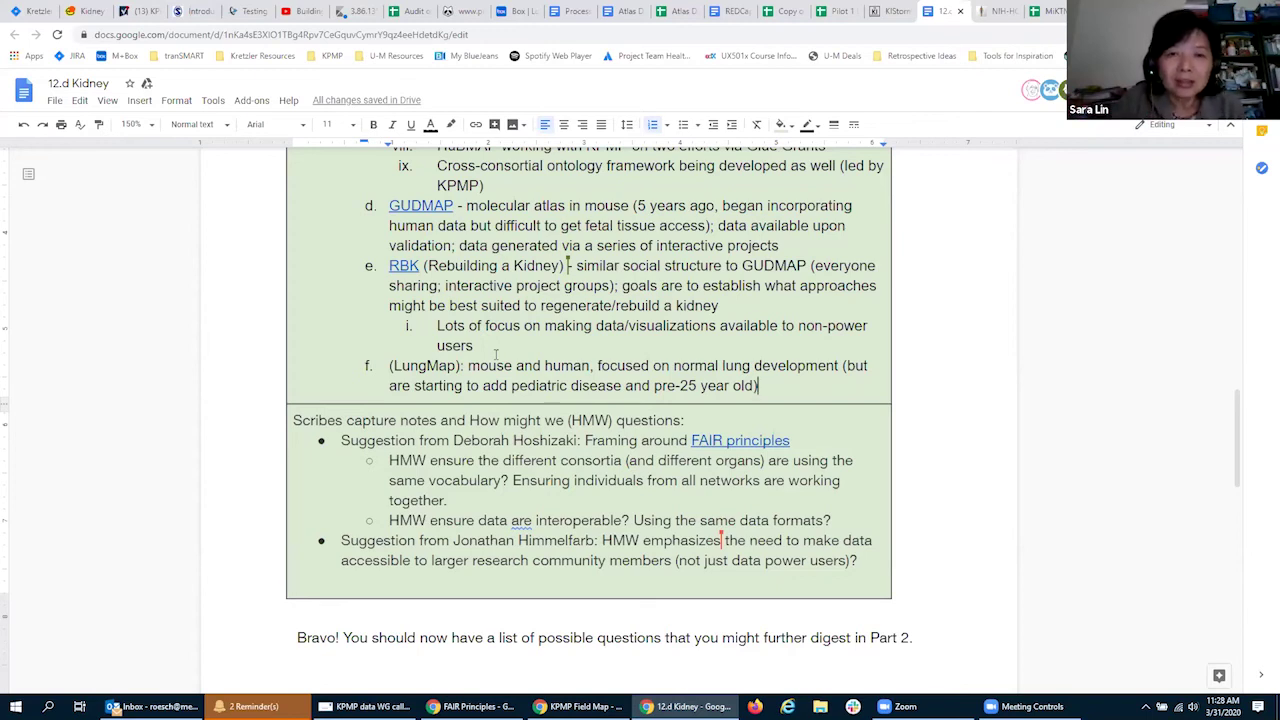
- Add LungMap sub-item 'Current challenges: how to make tissue available across centers'
key(Return)
key(Tab)
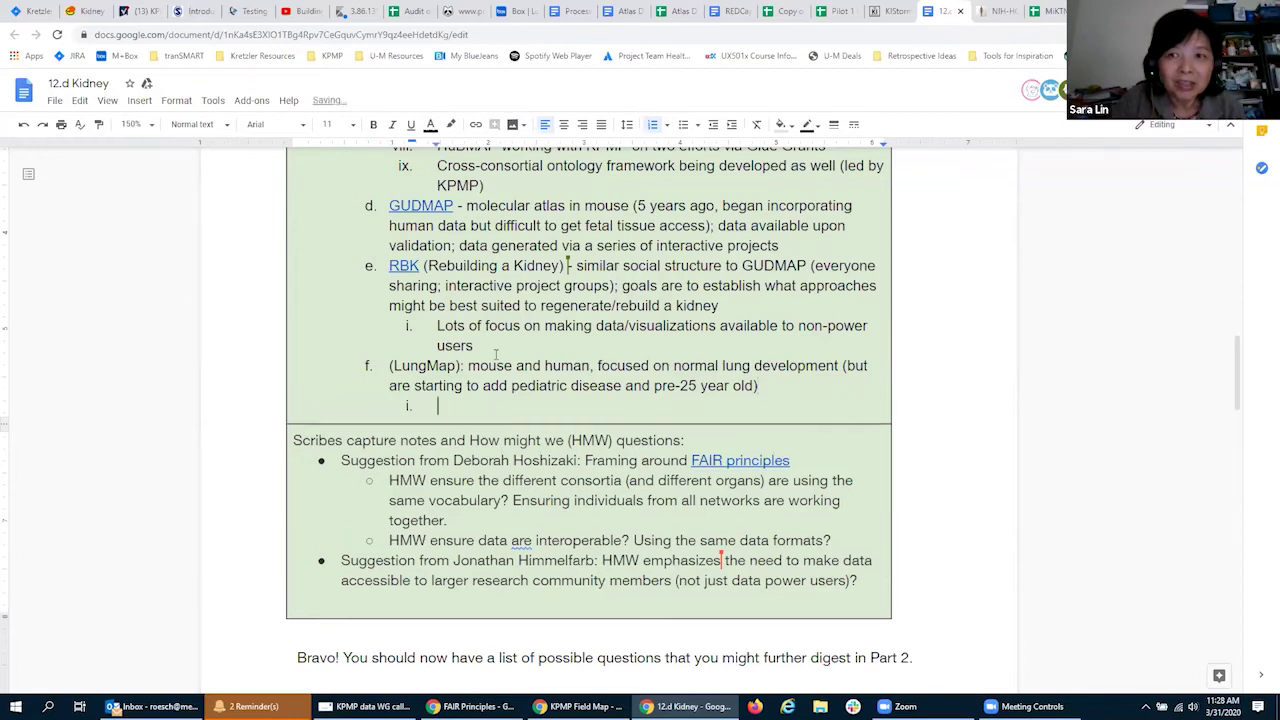
text(Things currently)
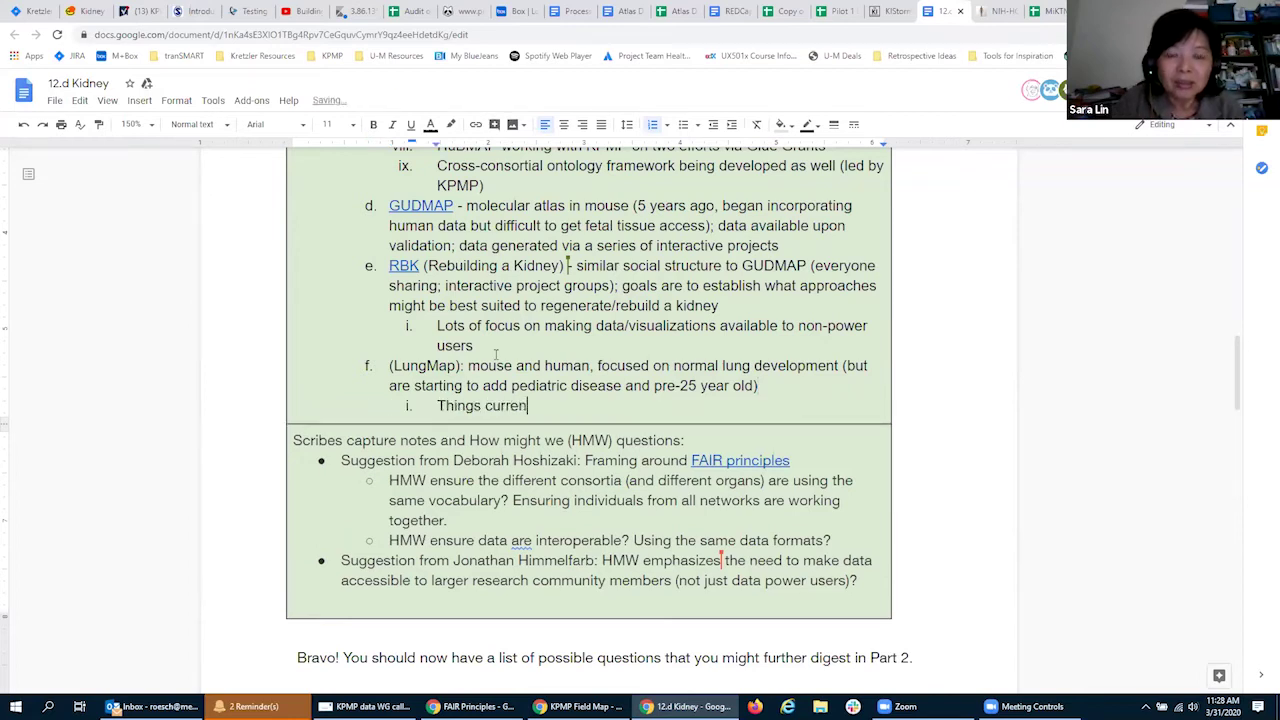
key(BackSpace)
key(BackSpace)
key(BackSpace)
key(BackSpace)
key(BackSpace)
key(BackSpace)
key(BackSpace)
key(BackSpace)
key(BackSpace)
key(BackSpace)
key(BackSpace)
key(BackSpace)
key(BackSpace)
key(BackSpace)
key(BackSpace)
key(BackSpace)
key(BackSpace)
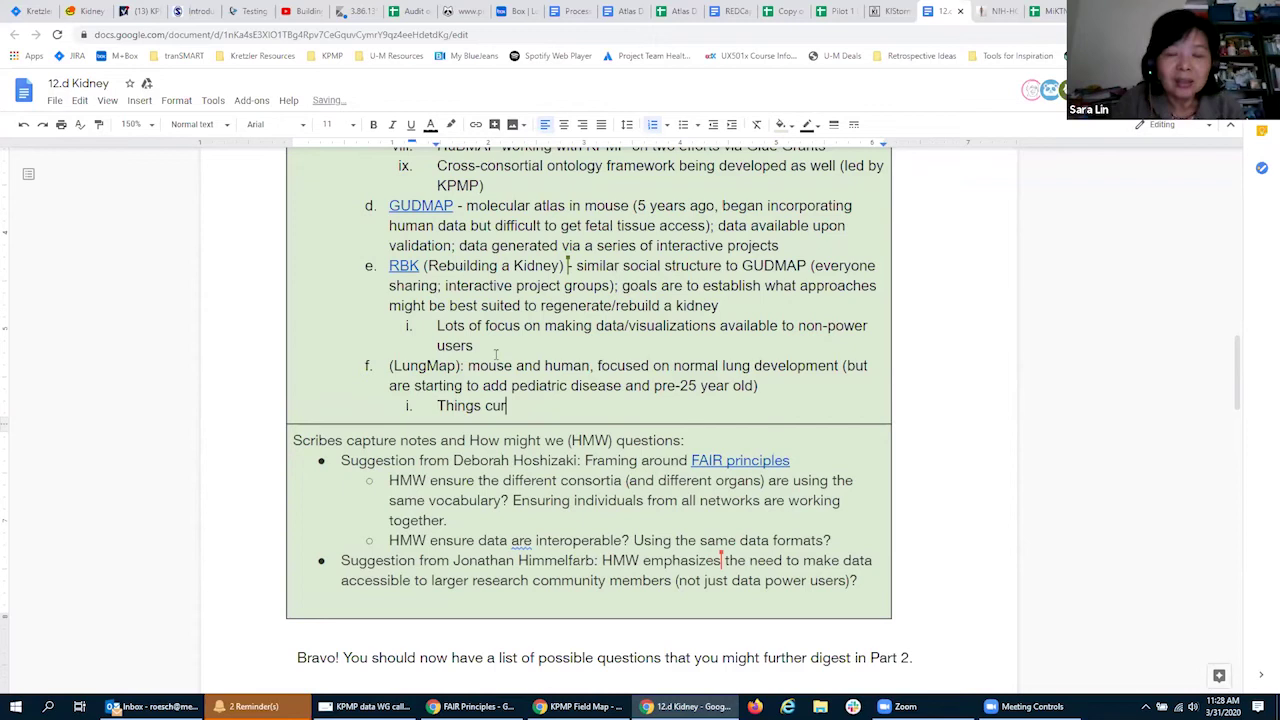
text(Current c)
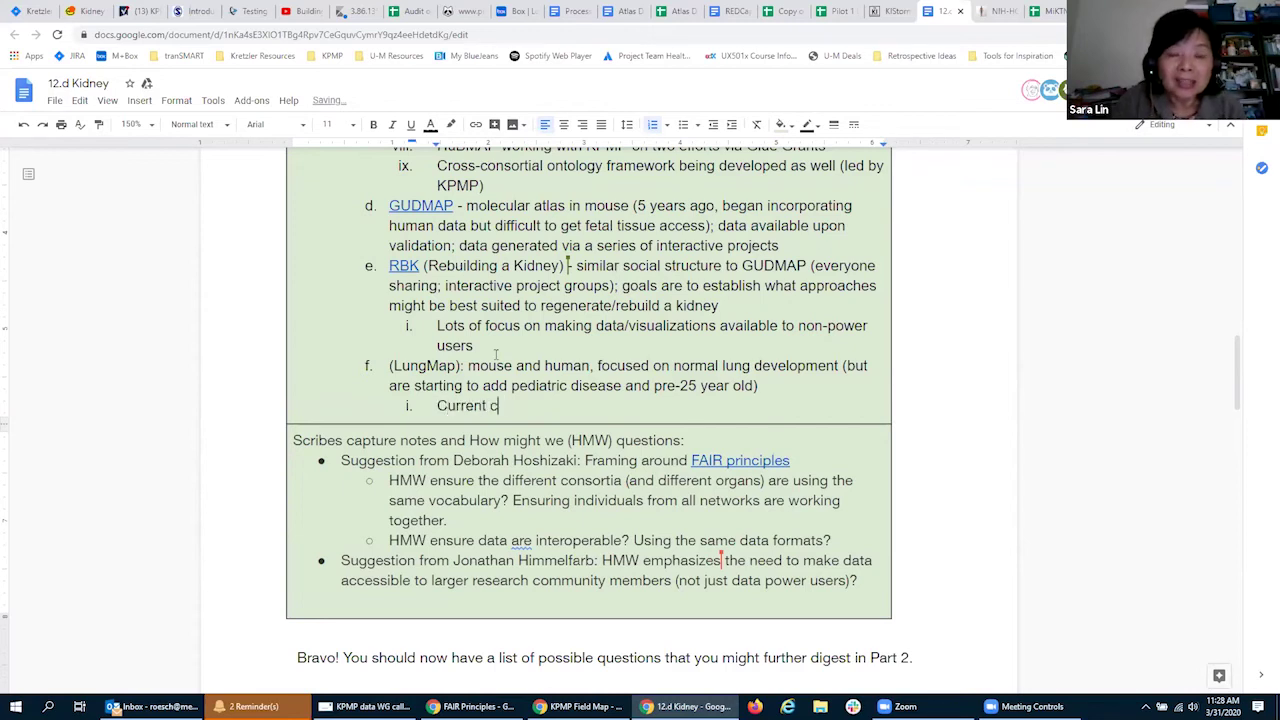
text(hallenges: )
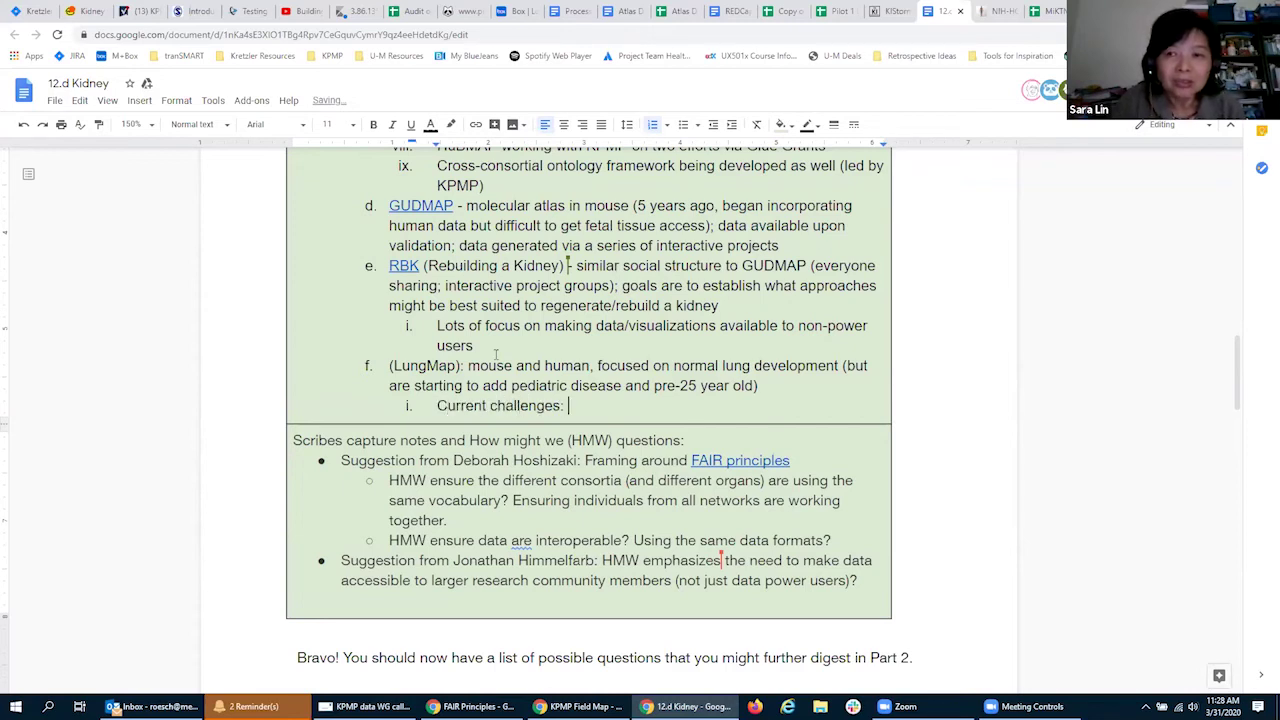
text(how to make tissue avil)
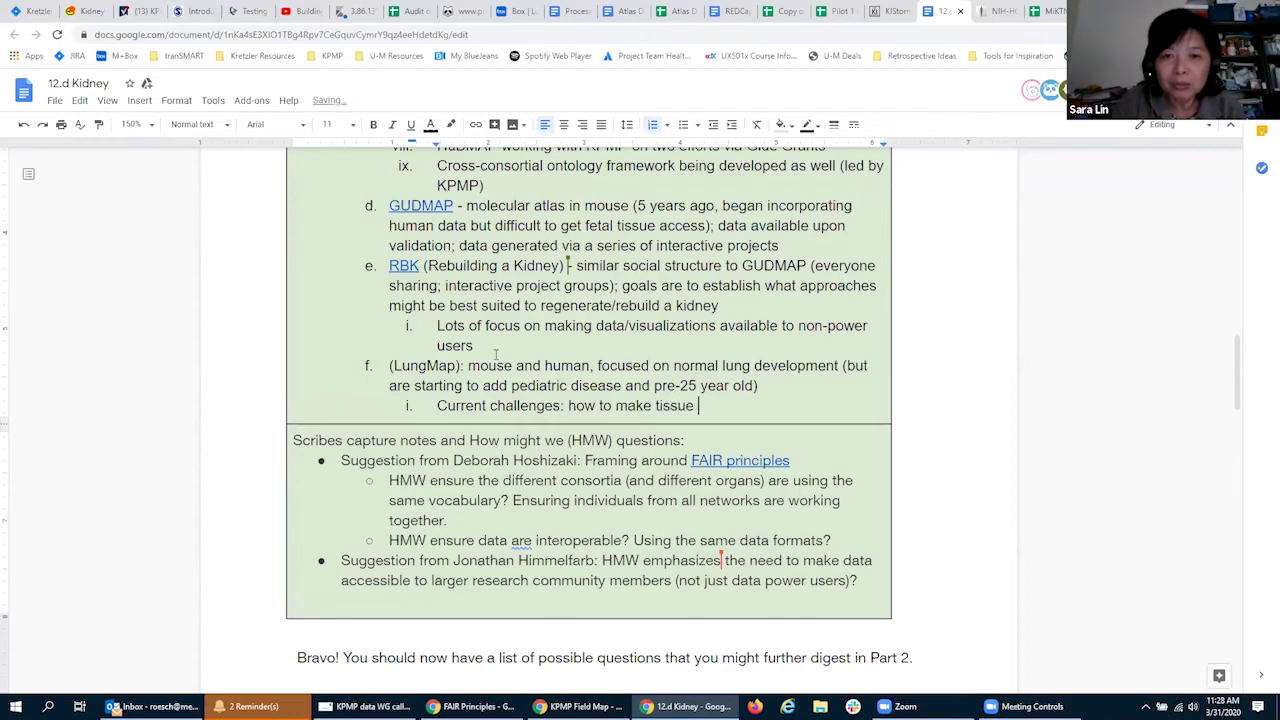
key(BackSpace)
key(BackSpace)
text(aila)
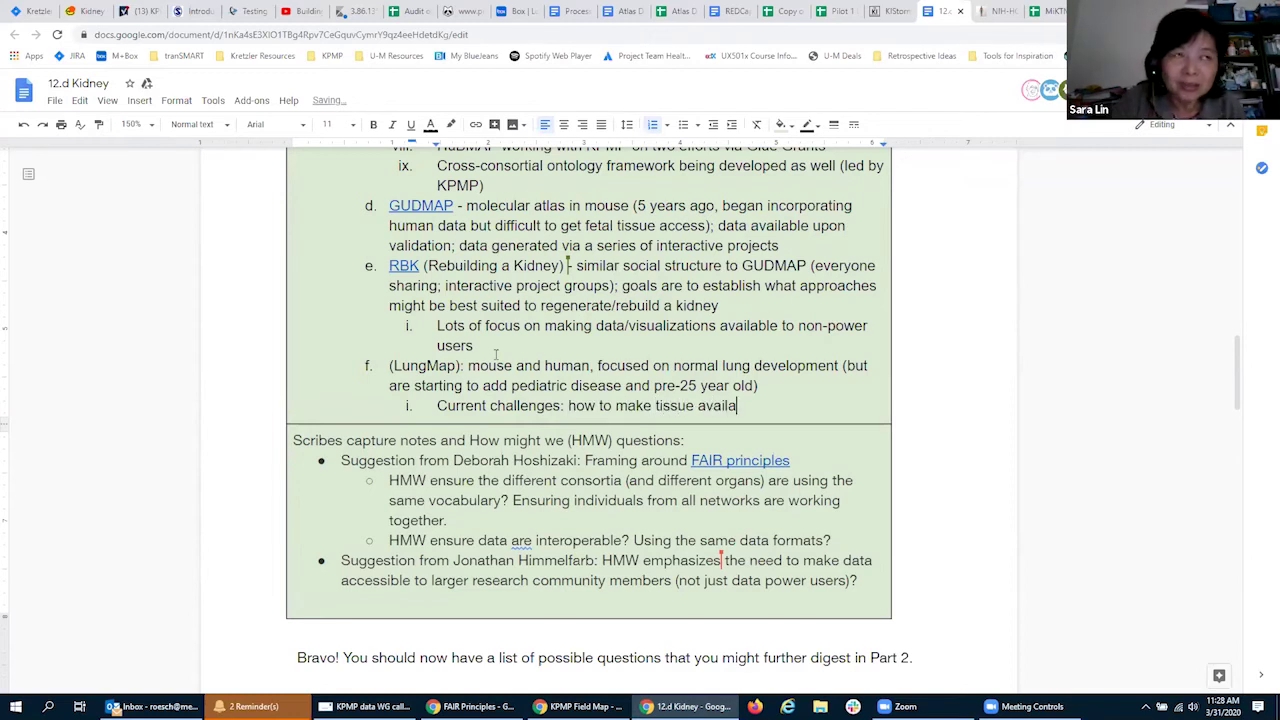
text(ble across consor)
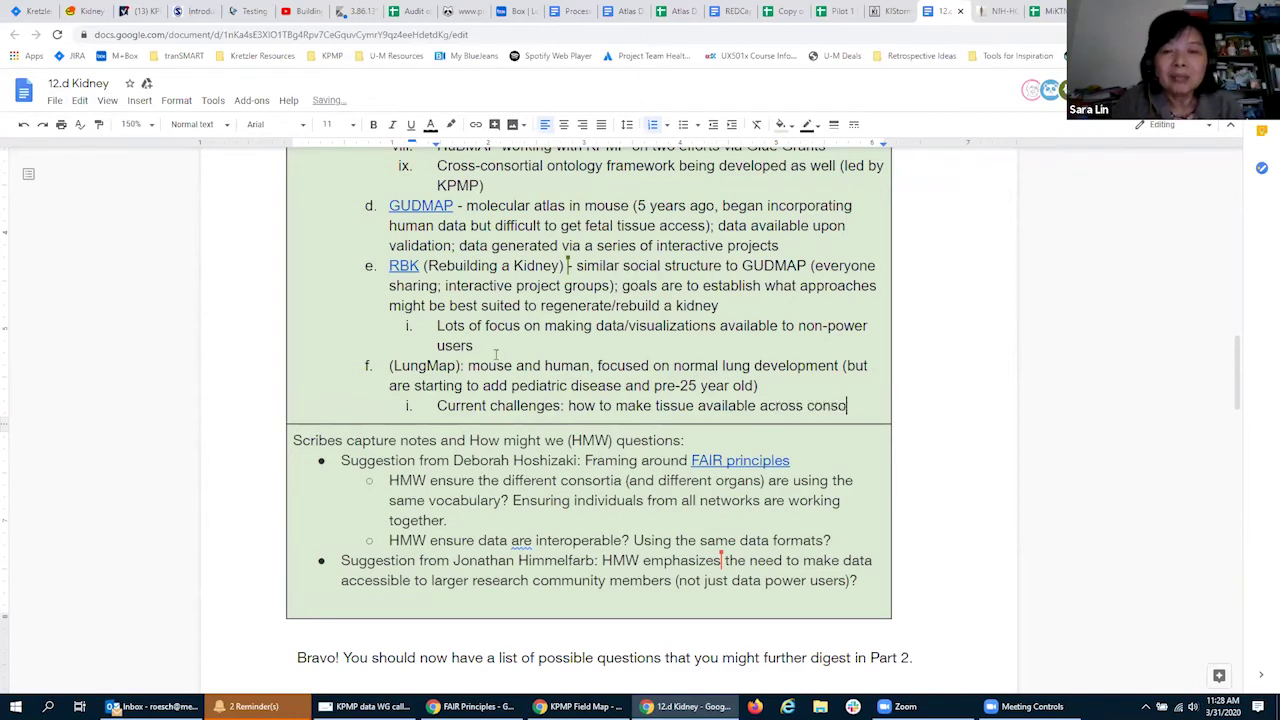
key(BackSpace)
key(BackSpace)
key(BackSpace)
key(BackSpace)
key(BackSpace)
text(enters)
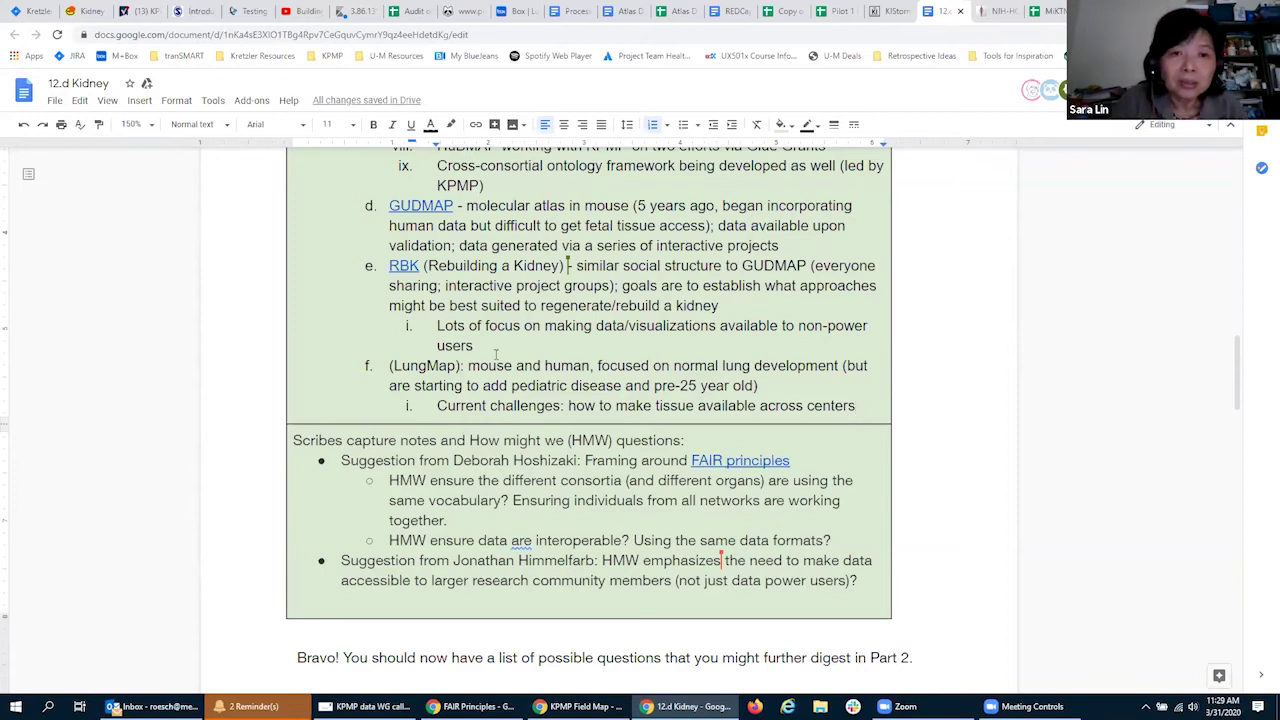
- Append integrating different -omics data formats into a knowledge base and motivating the research community
text(; )
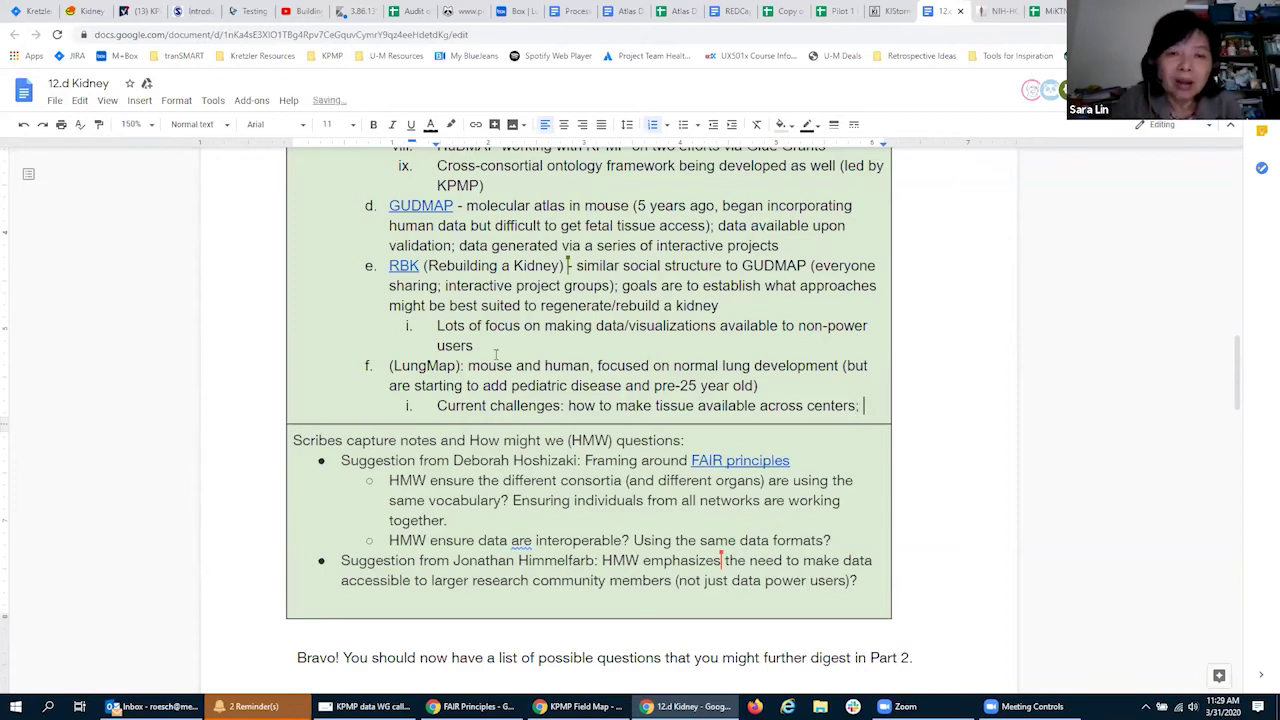
text(how can we inte)
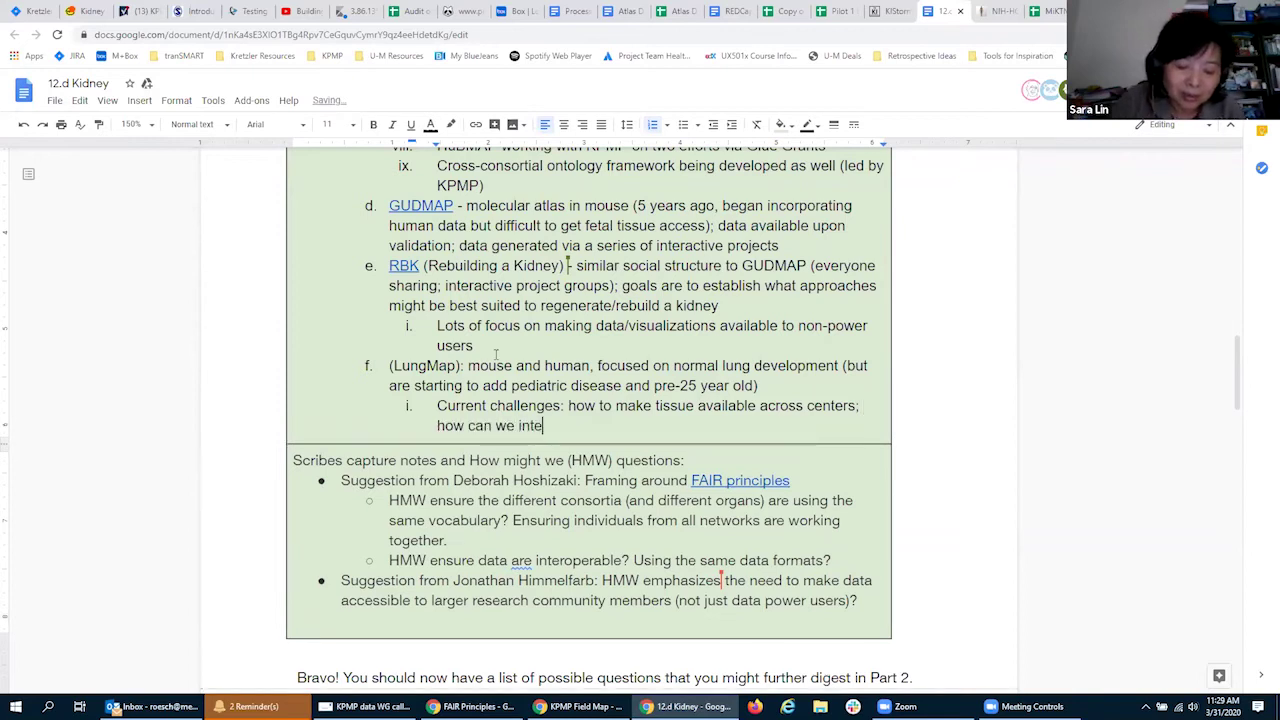
text(grate different )
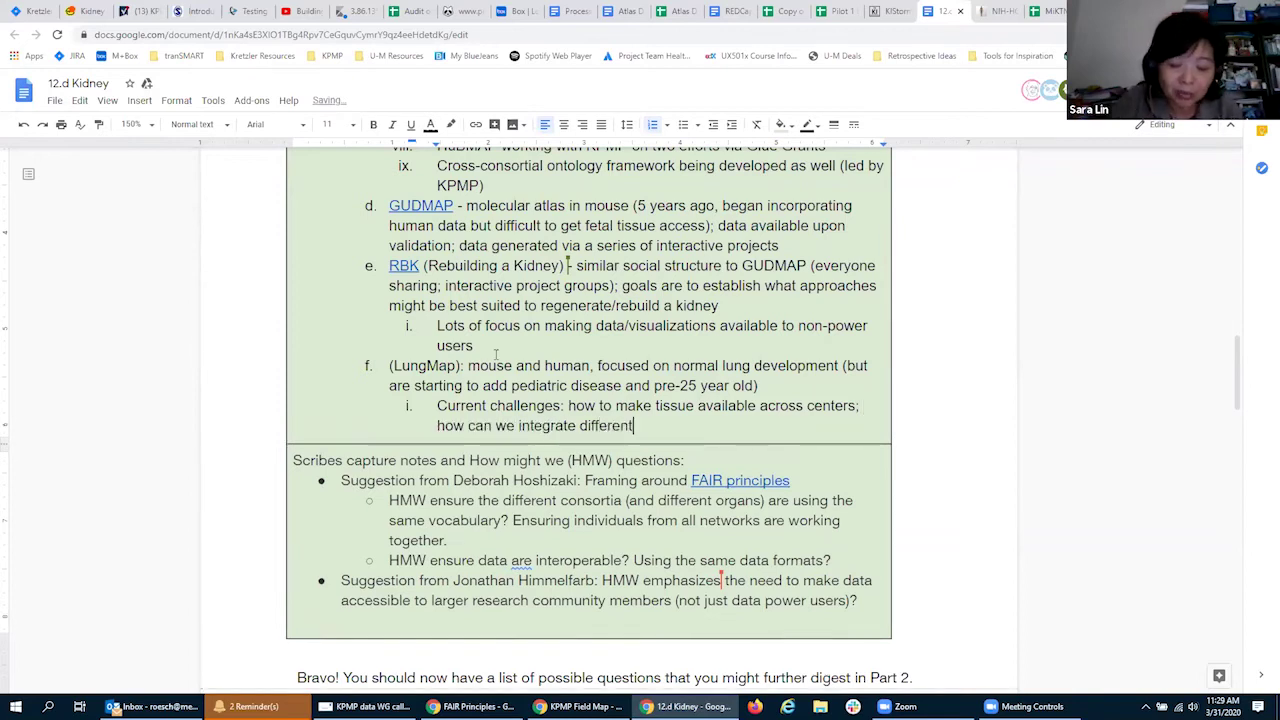
text(omi)
key(BackSpace)
key(BackSpace)
key(BackSpace)
text(-omics data formats to)
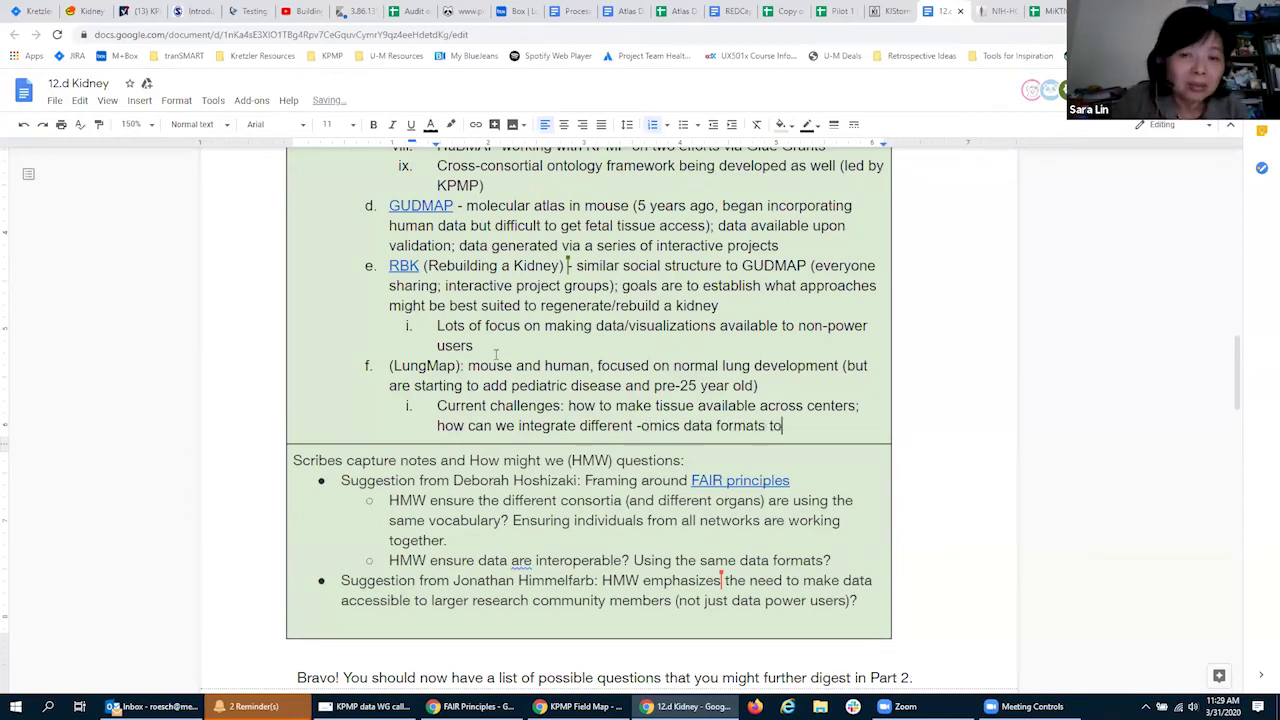
text(gether to cr)
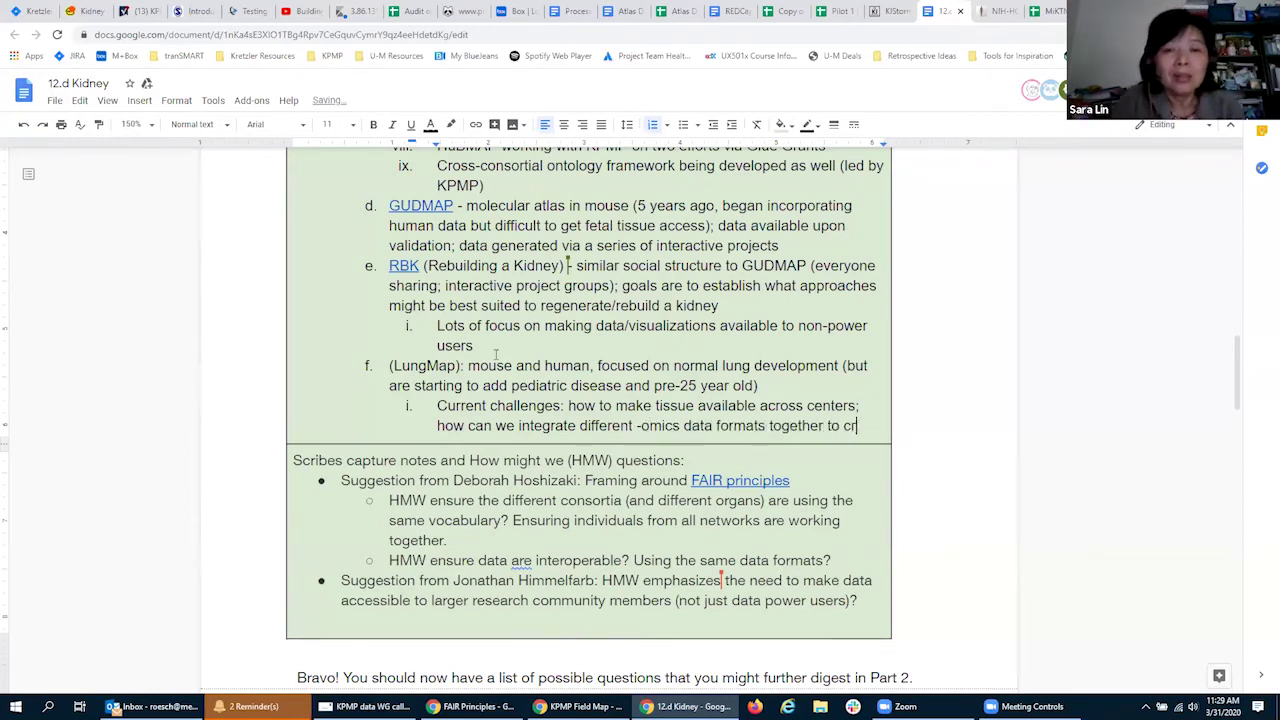
text(eate an integrated)
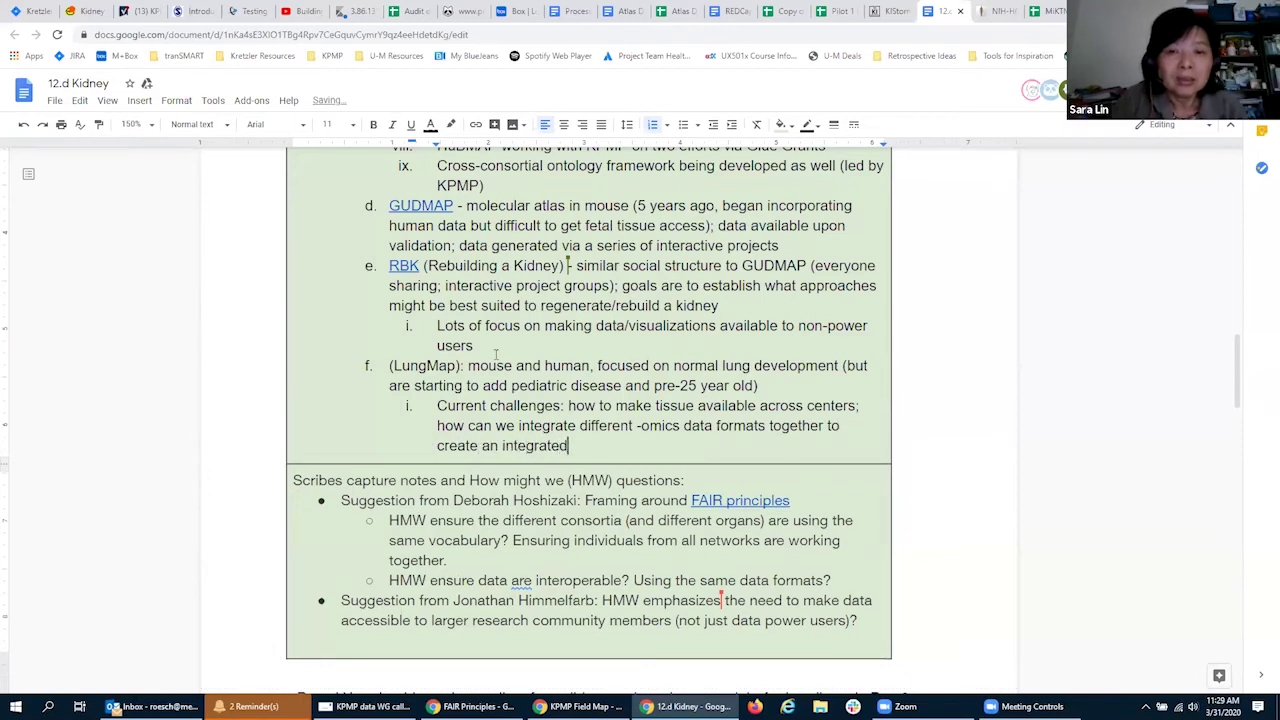
text( knowledge b)
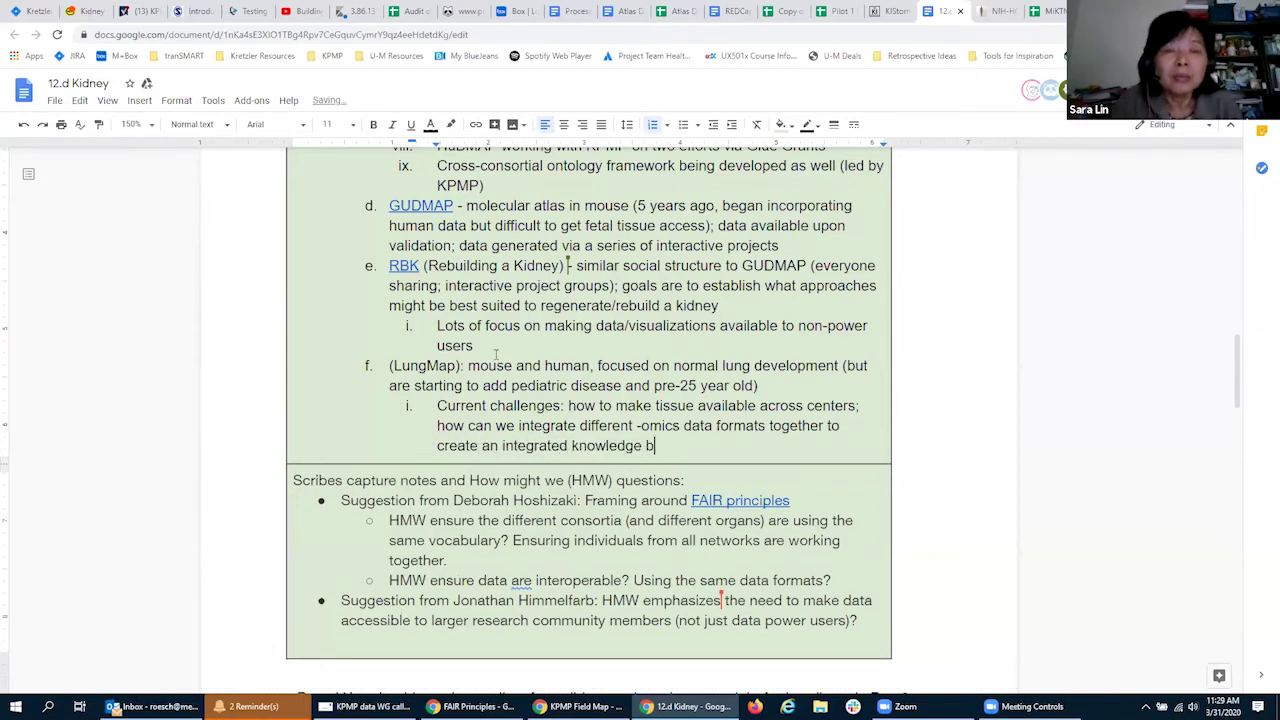
text(ase; h)
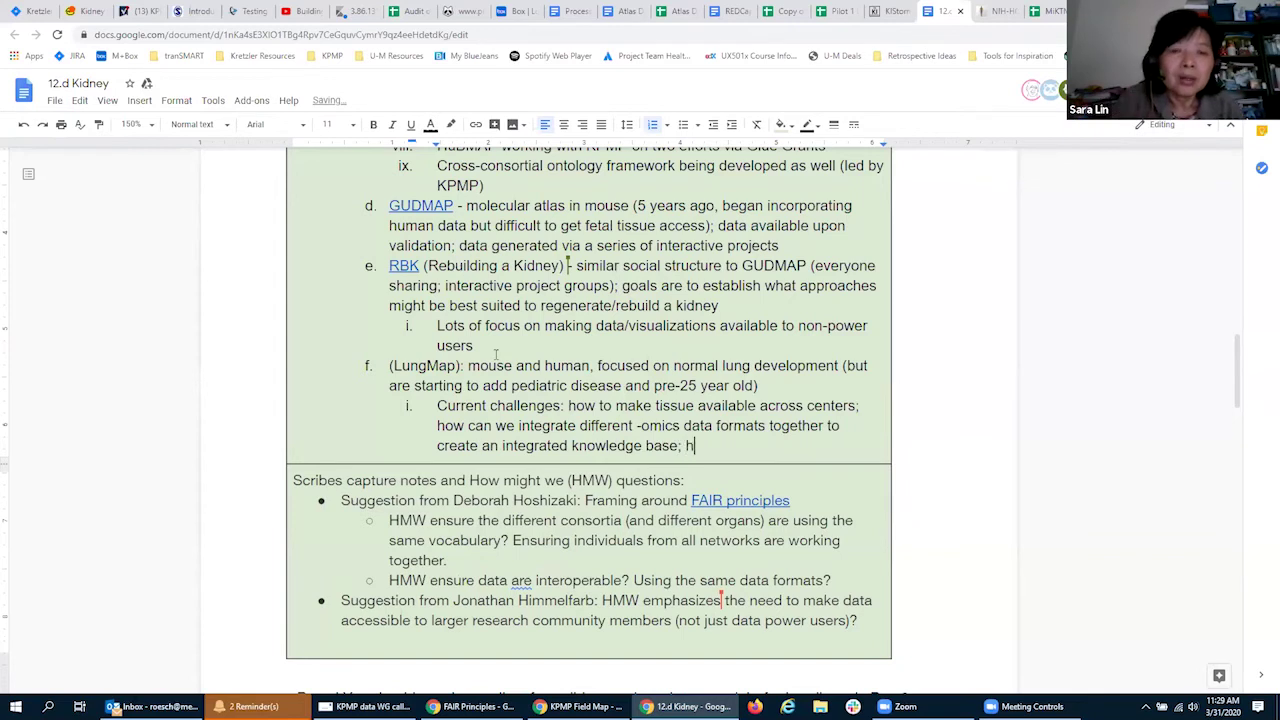
text(ow to motiv)
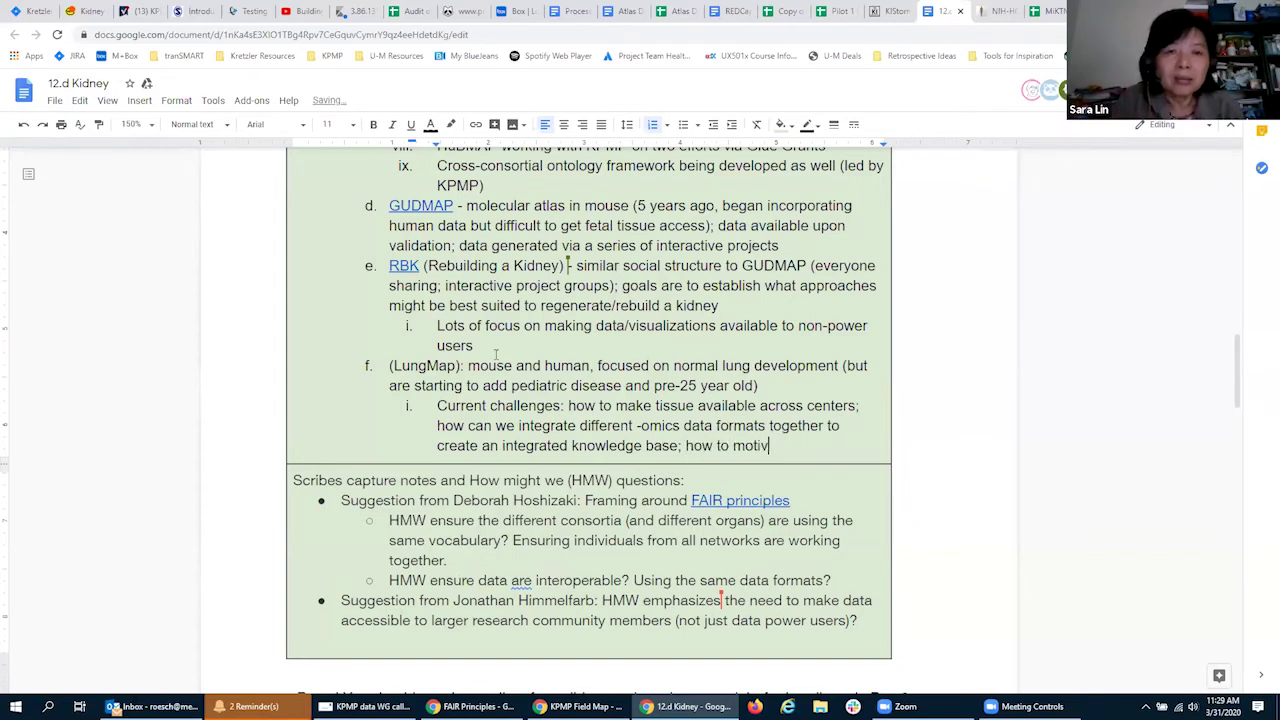
text(ate the broad)
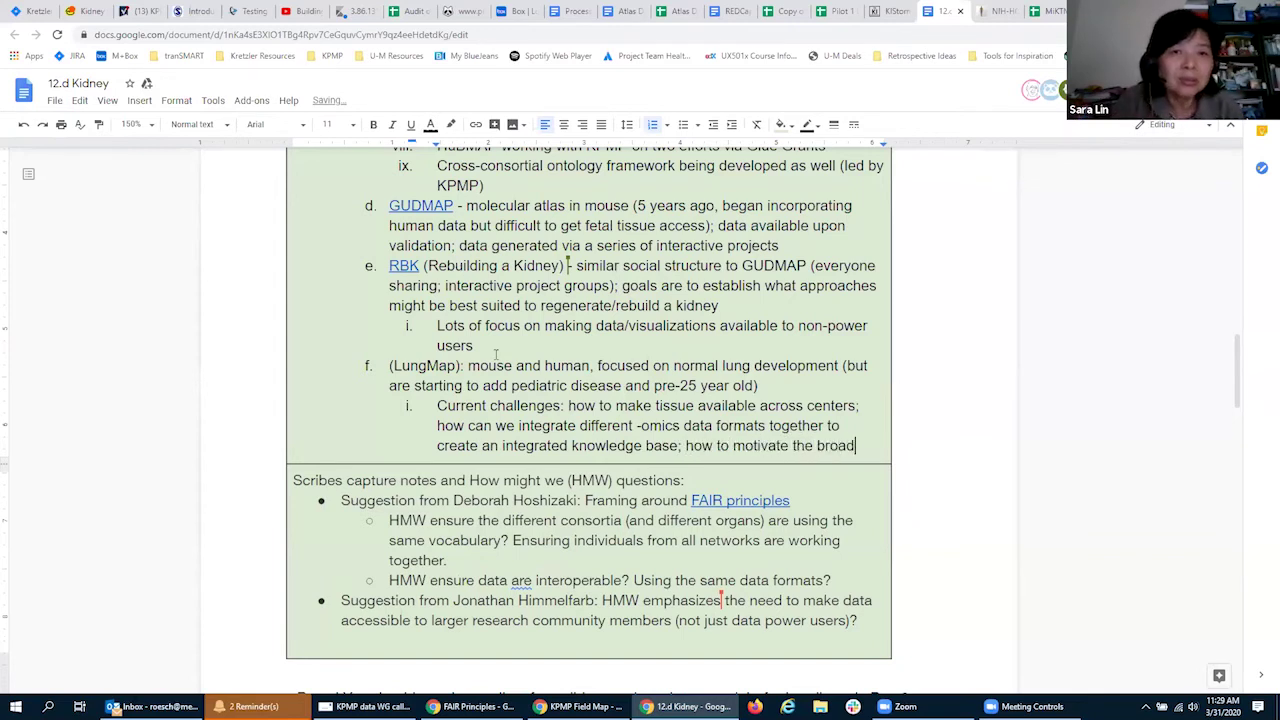
text(er )
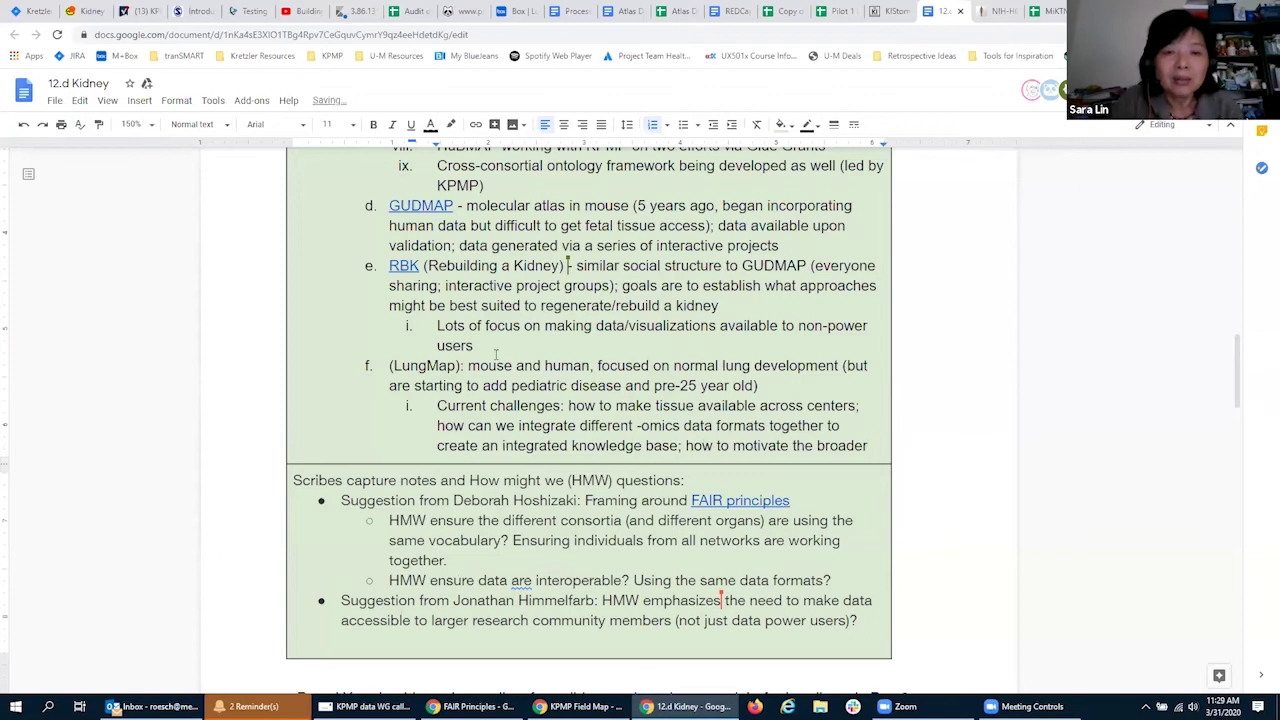
text(research com)
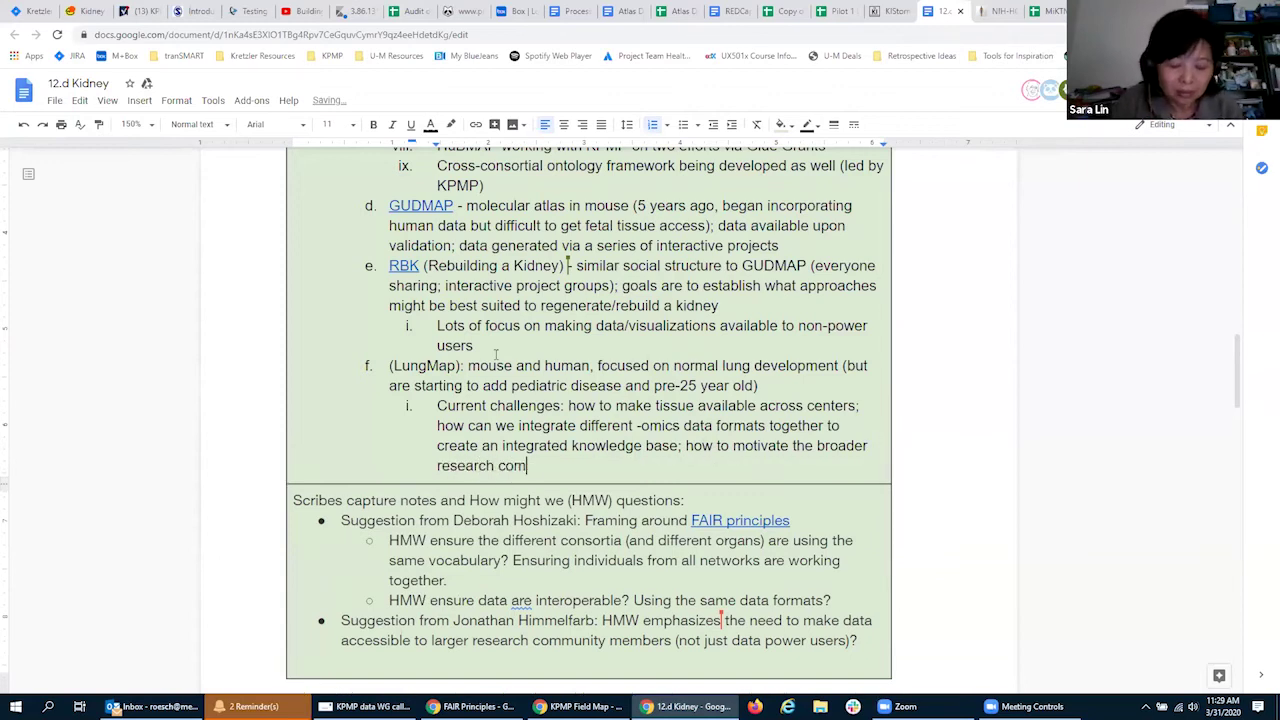
text(munity to use )
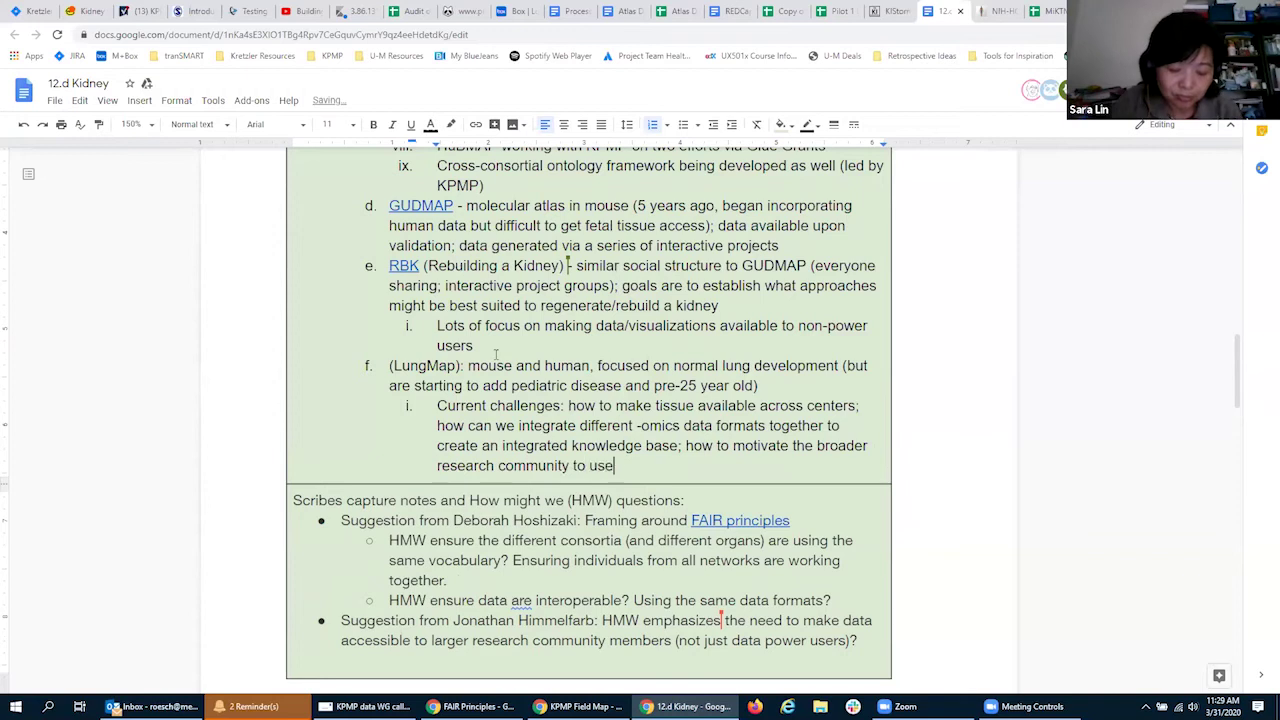
text(the resourc)
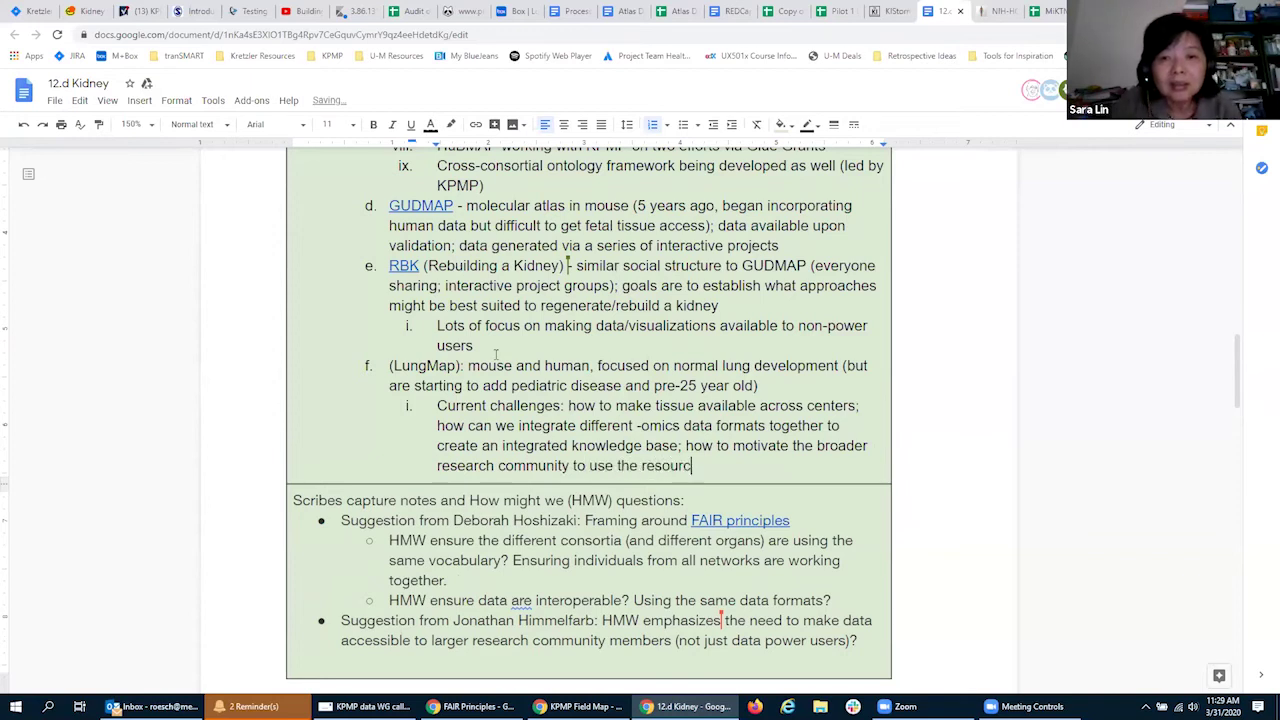
text(es being ge)
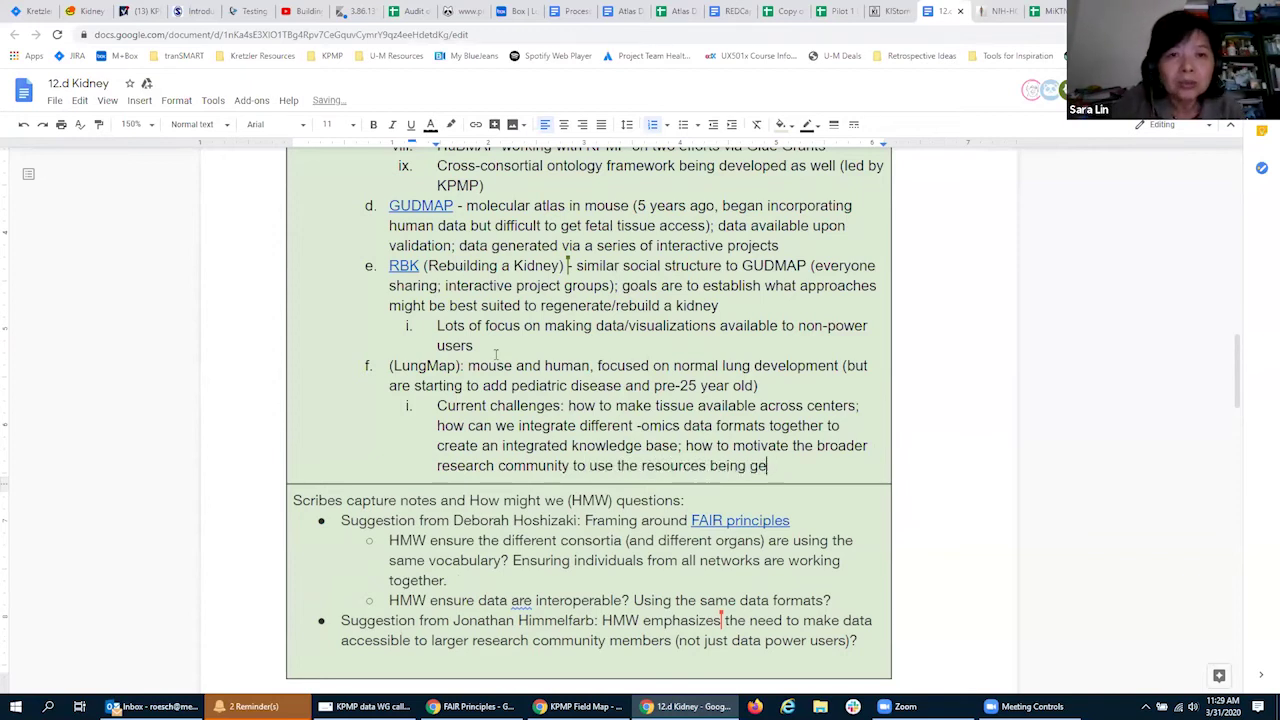
text(nerated)
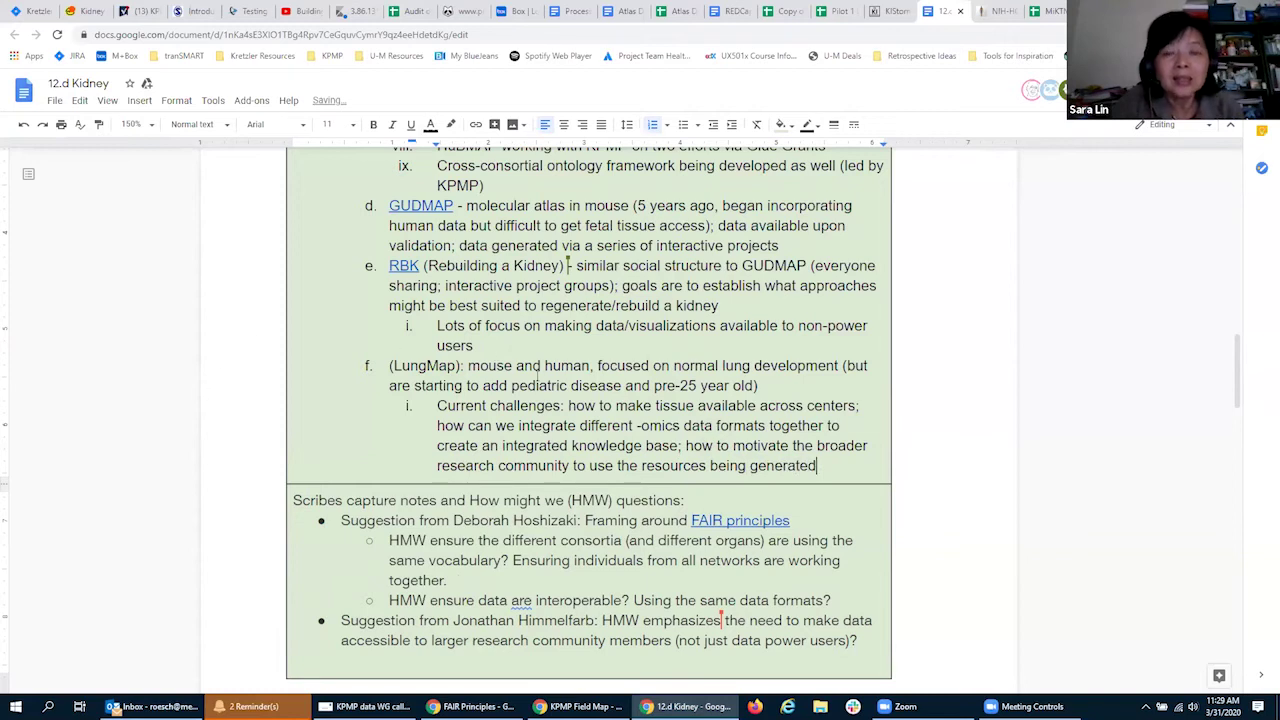
- Insert a new 'Also has' sub-item above Current challenges under LungMap
drag(561, 410, 496, 410)
click(562, 406)
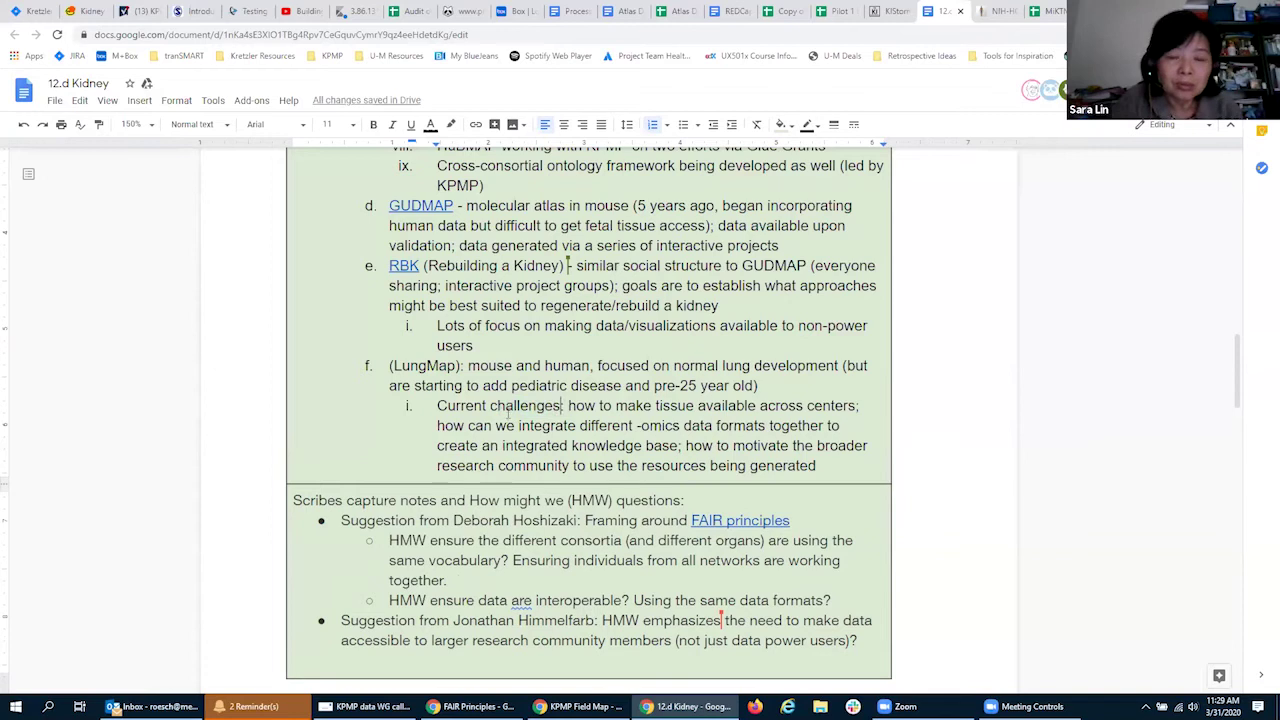
double_click(515, 406)
click(828, 466)
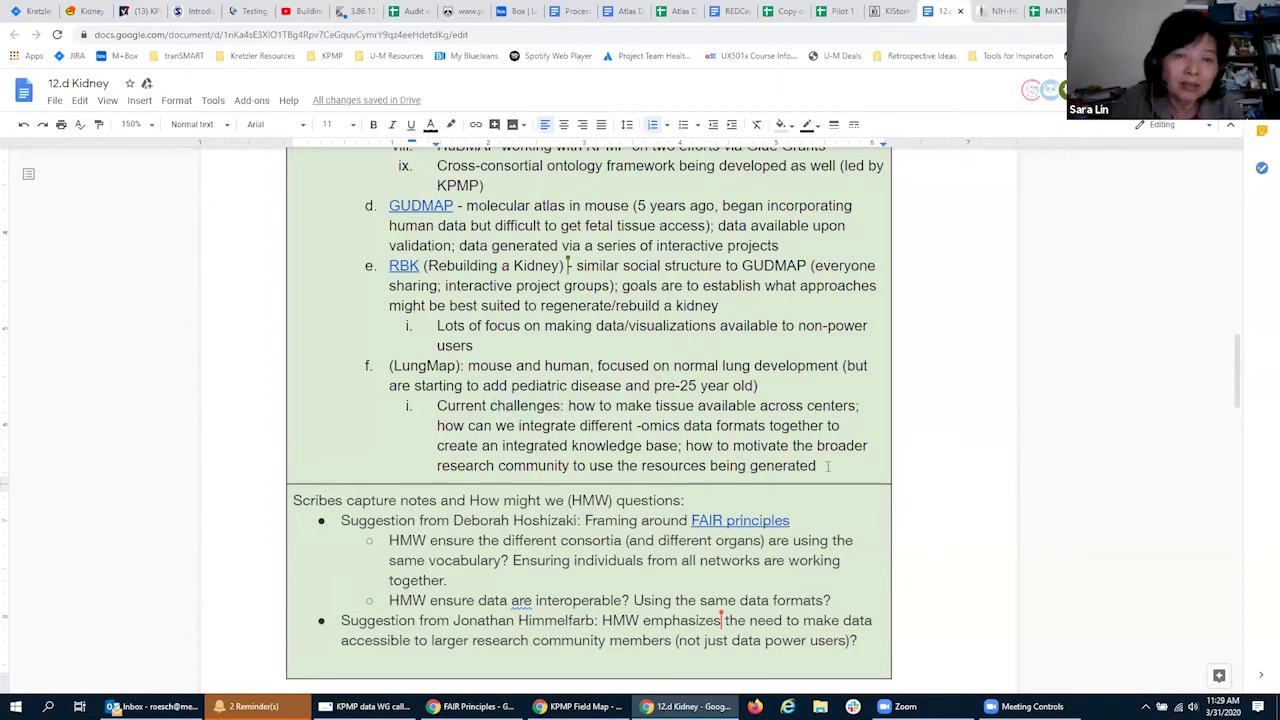
key(Return)
key(Up)
text(Also )
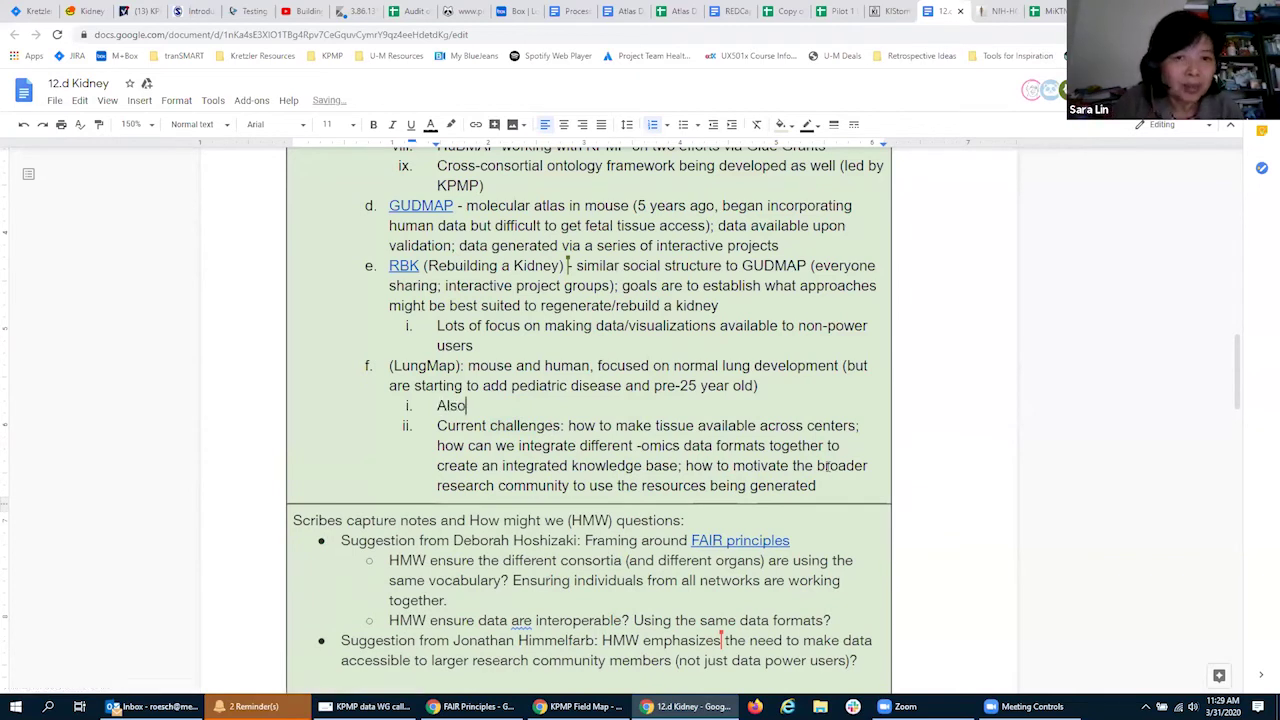
text(has)
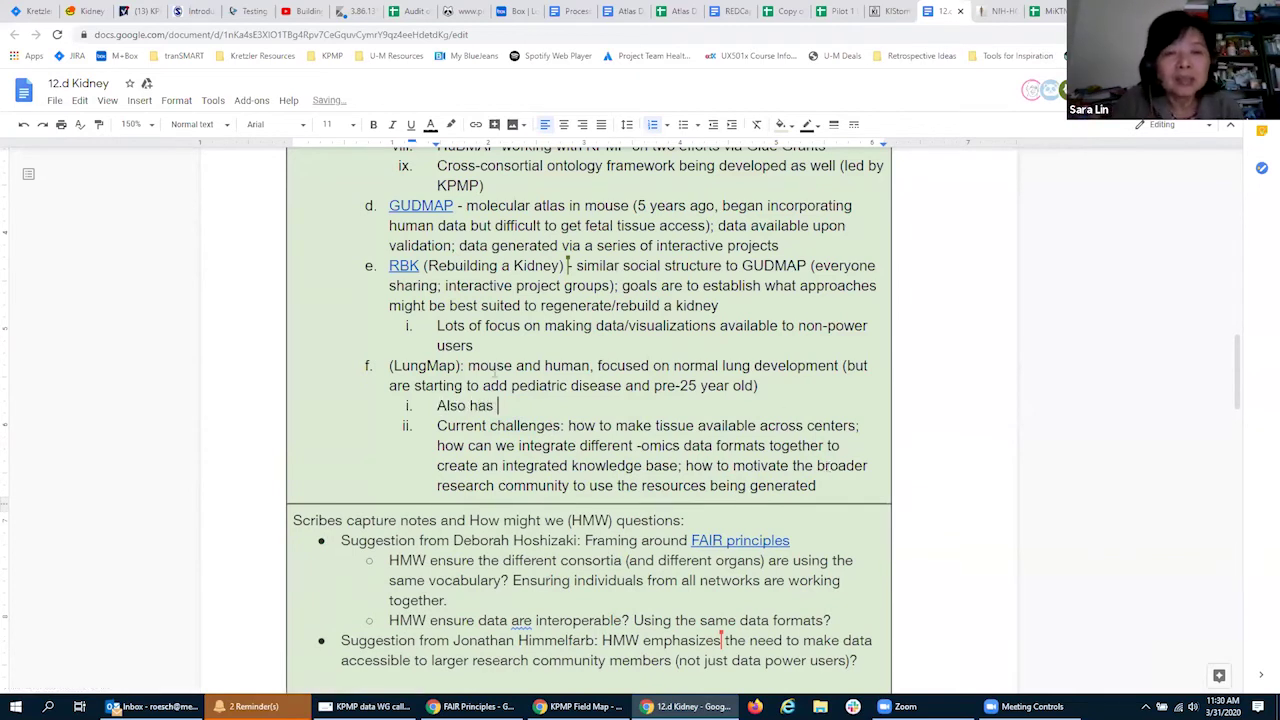
- Move the mouse and human description into its own sub-item i. and capitalize 'Mouse'
click(468, 366)
key(Return)
key(Tab)
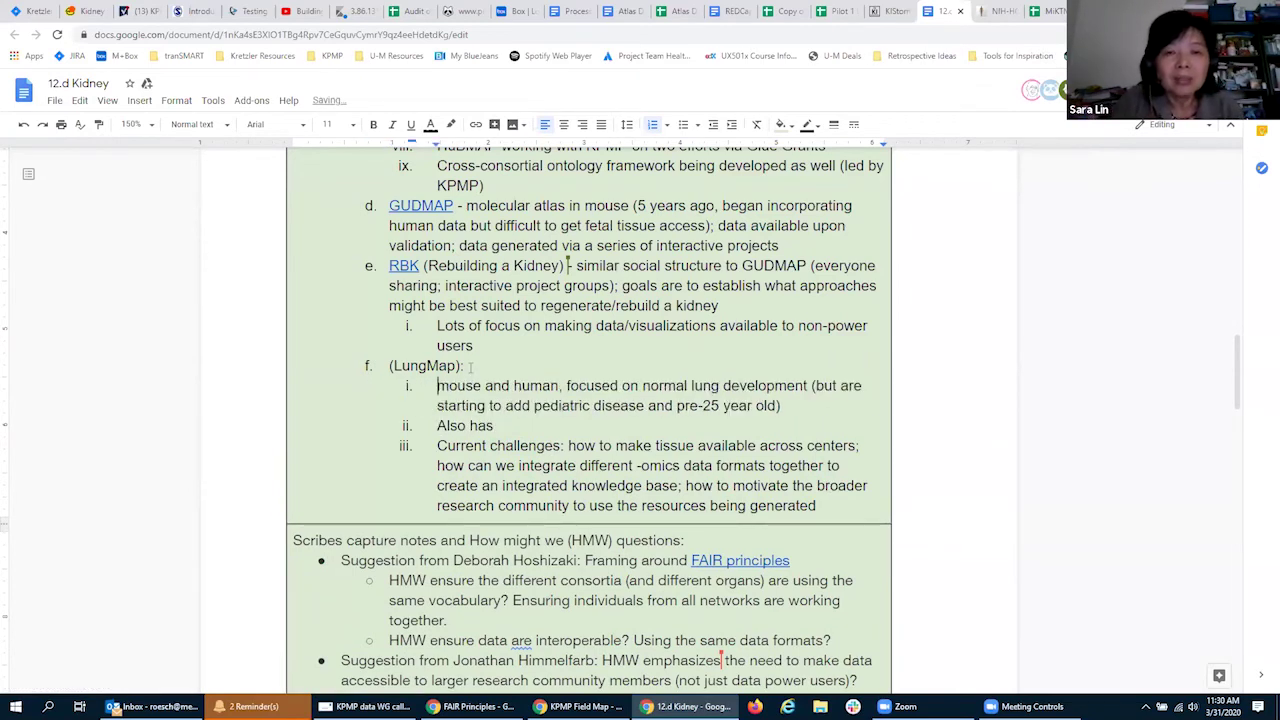
key(BackSpace)
key(Down)
key(Left)
key(Left)
key(Right)
key(BackSpace)
text(M)
- Complete sub-item ii. as 'Also has a segment focused on regeneration', leaving Current challenges without a colon
key(Down)
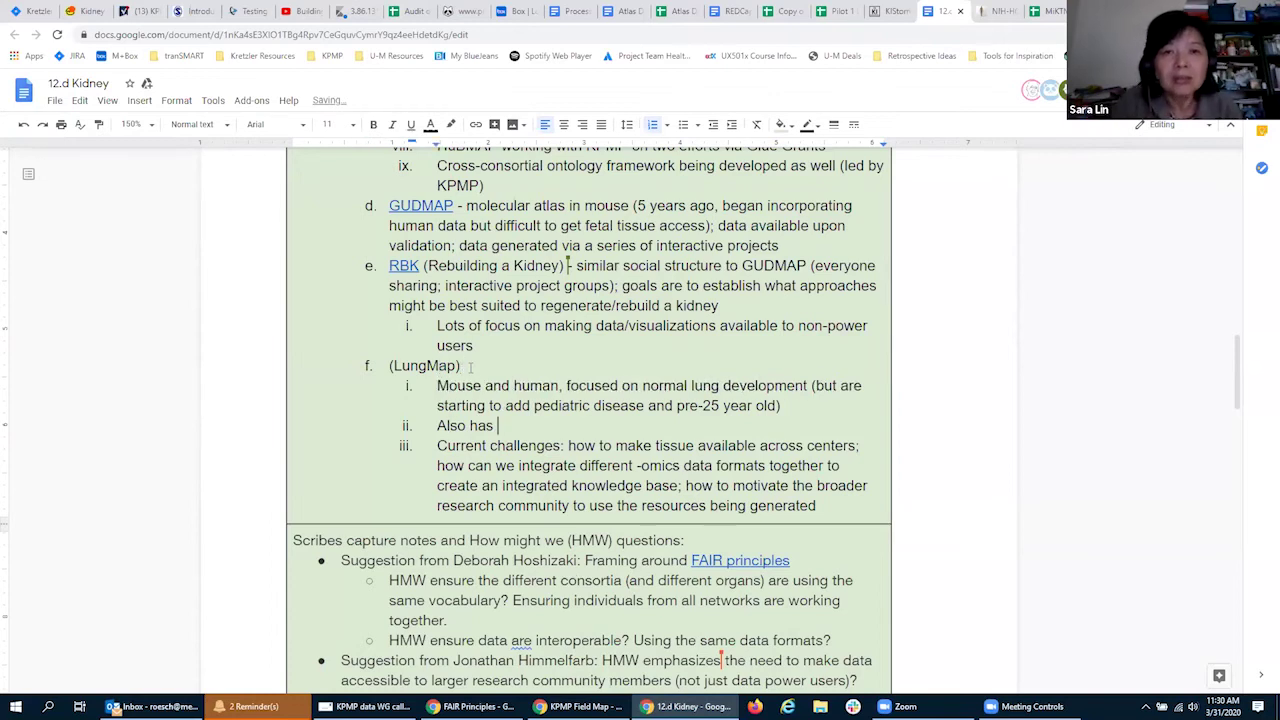
text(a)
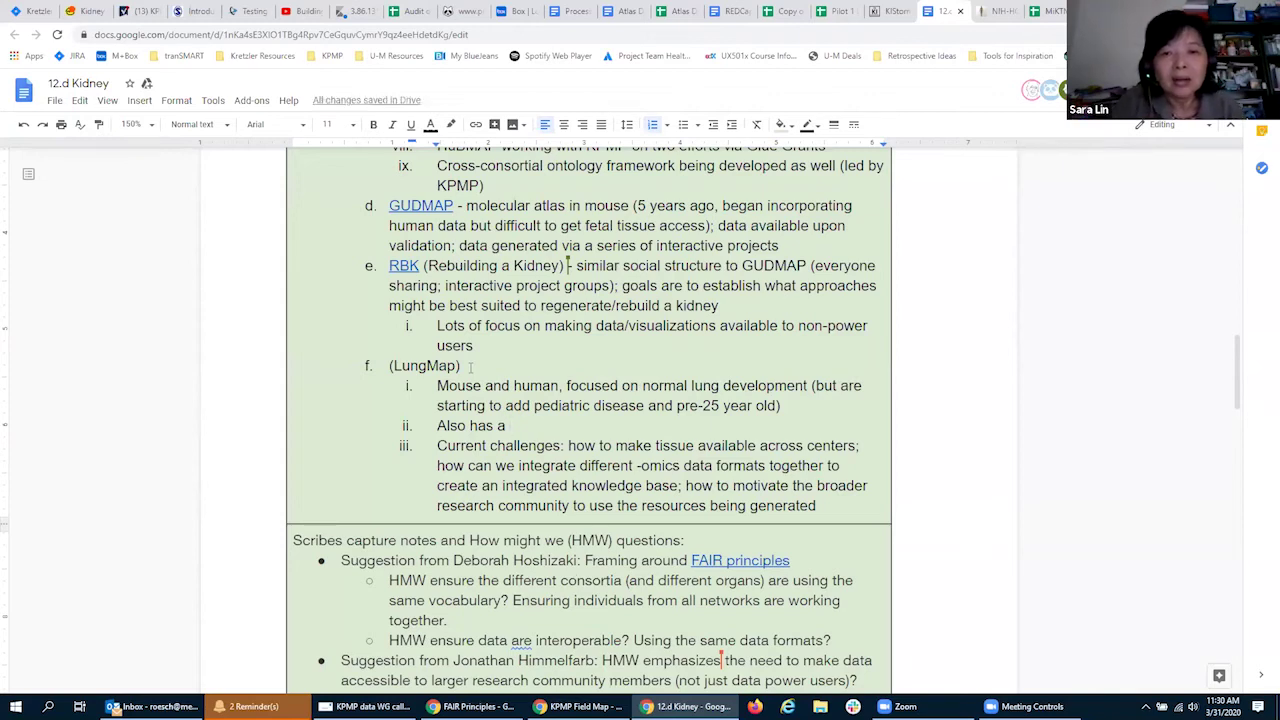
text(segment)
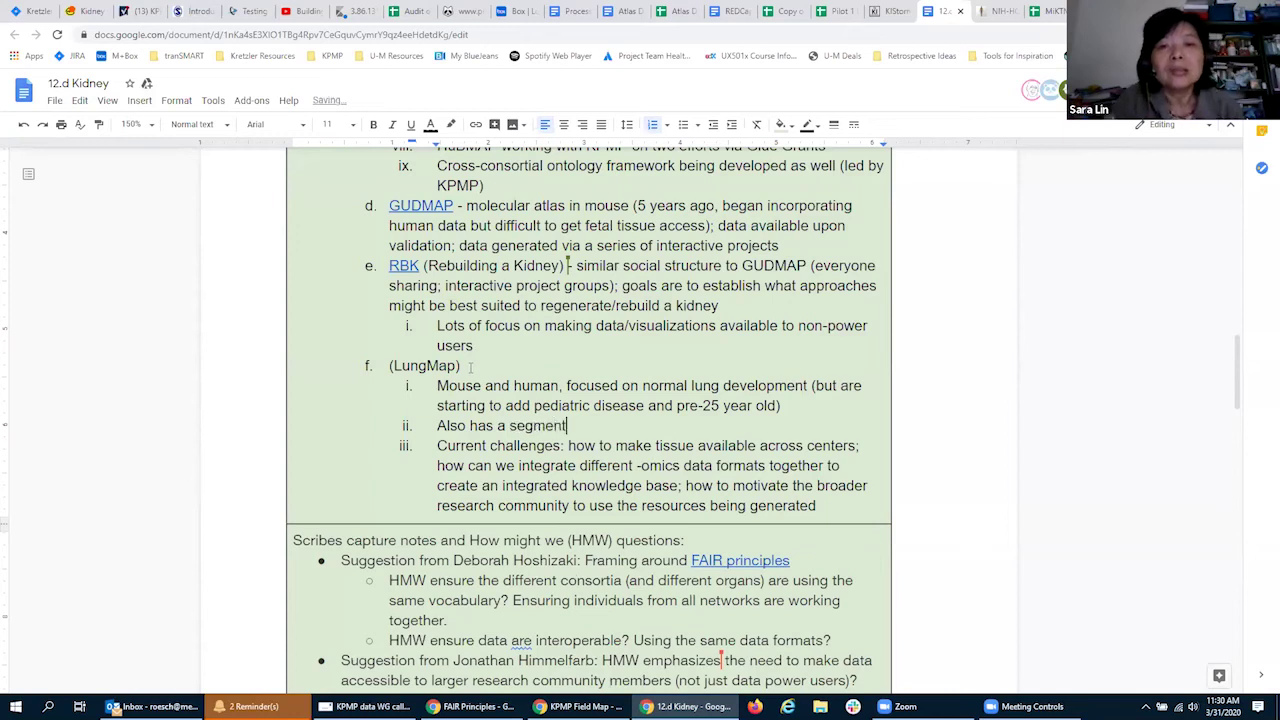
text( focused o)
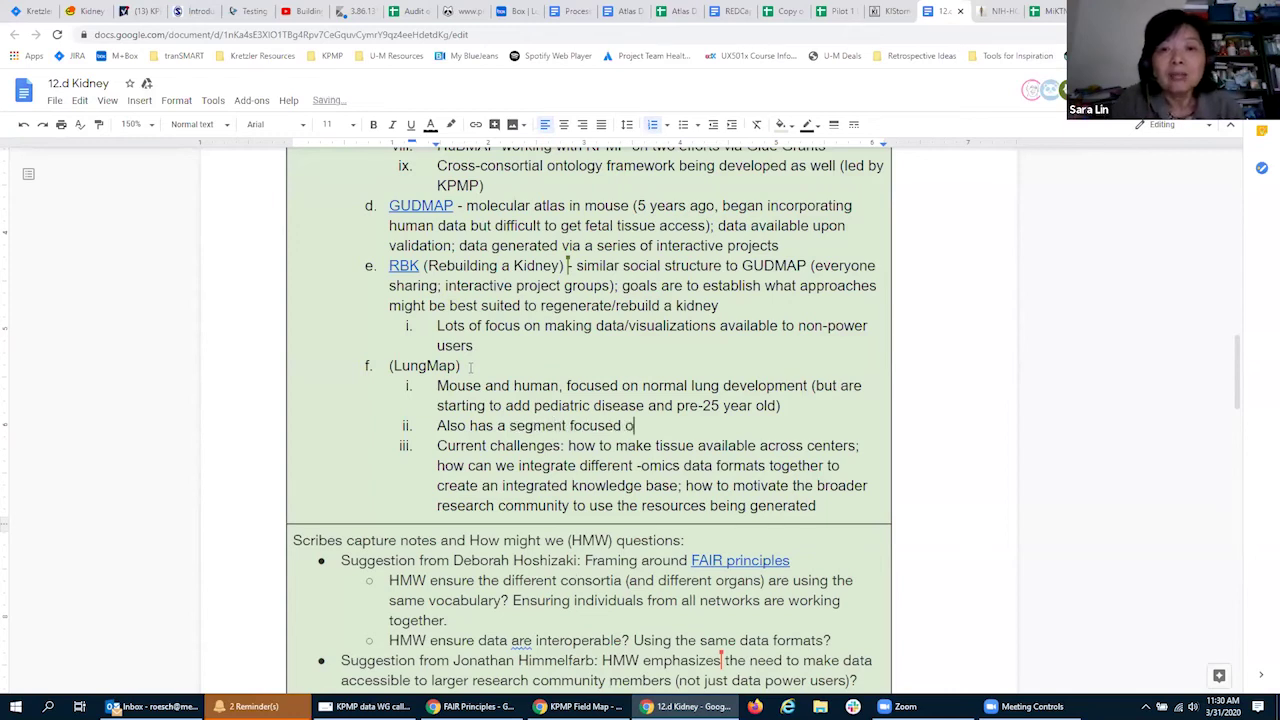
text(n rebuilding)
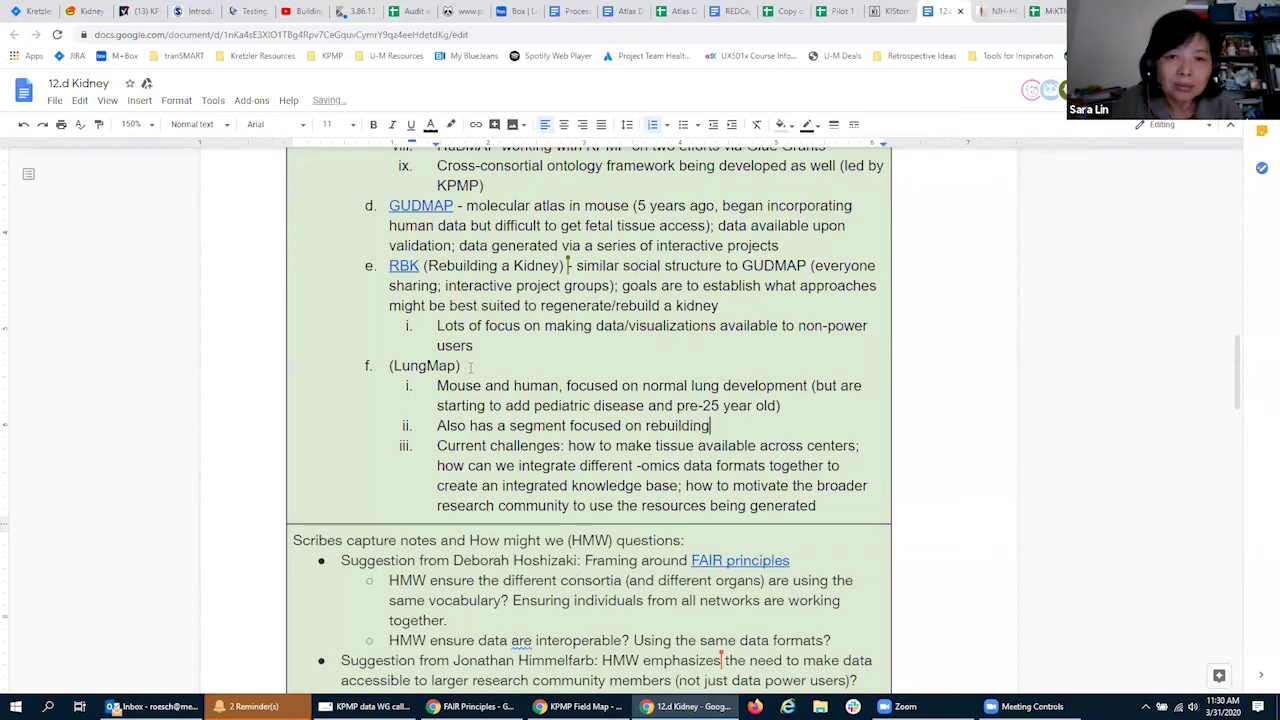
key(BackSpace)
key(BackSpace)
key(BackSpace)
key(BackSpace)
key(BackSpace)
key(BackSpace)
key(BackSpace)
key(BackSpace)
key(BackSpace)
key(BackSpace)
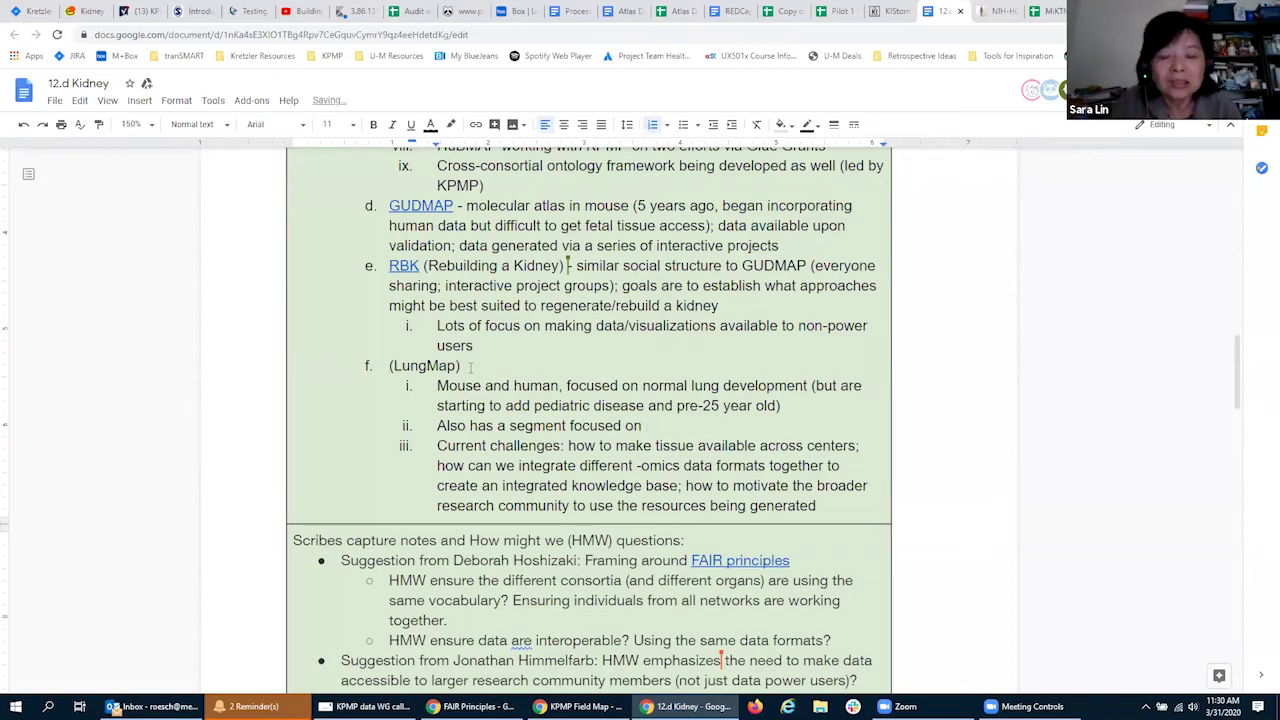
text(rene)
text(neration)
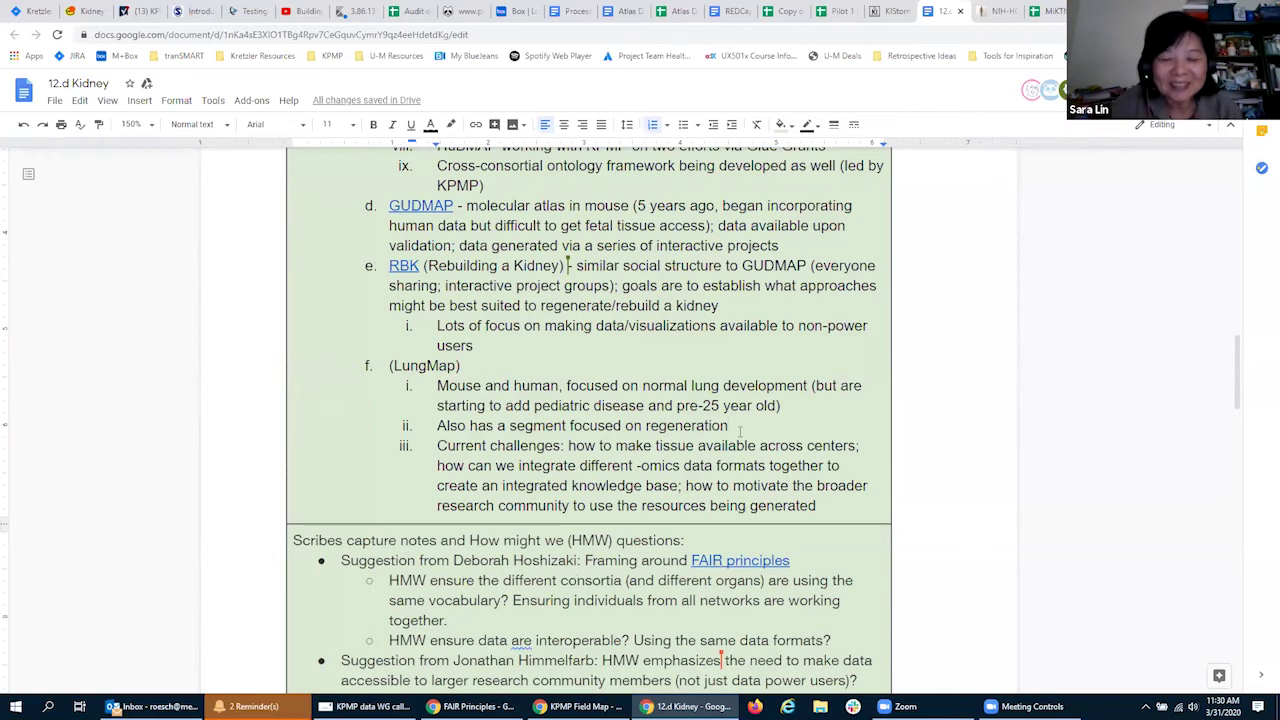
click(562, 445)
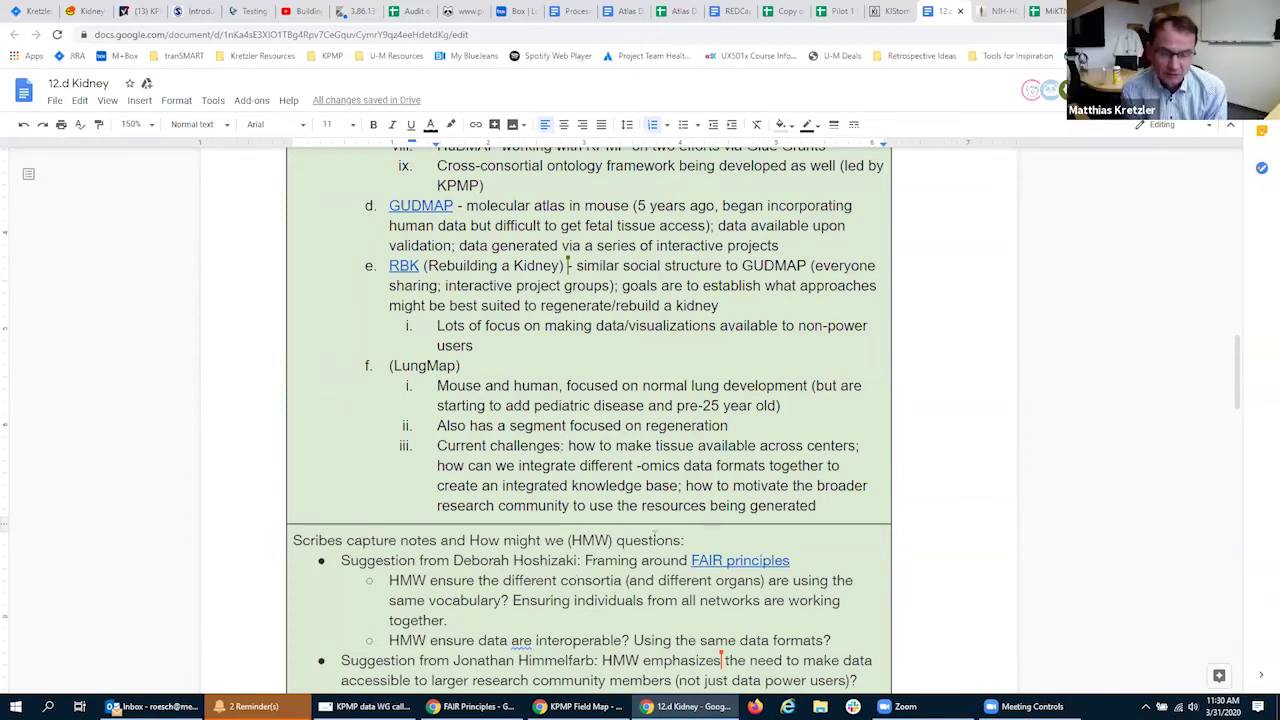
text(:)
key(BackSpace)
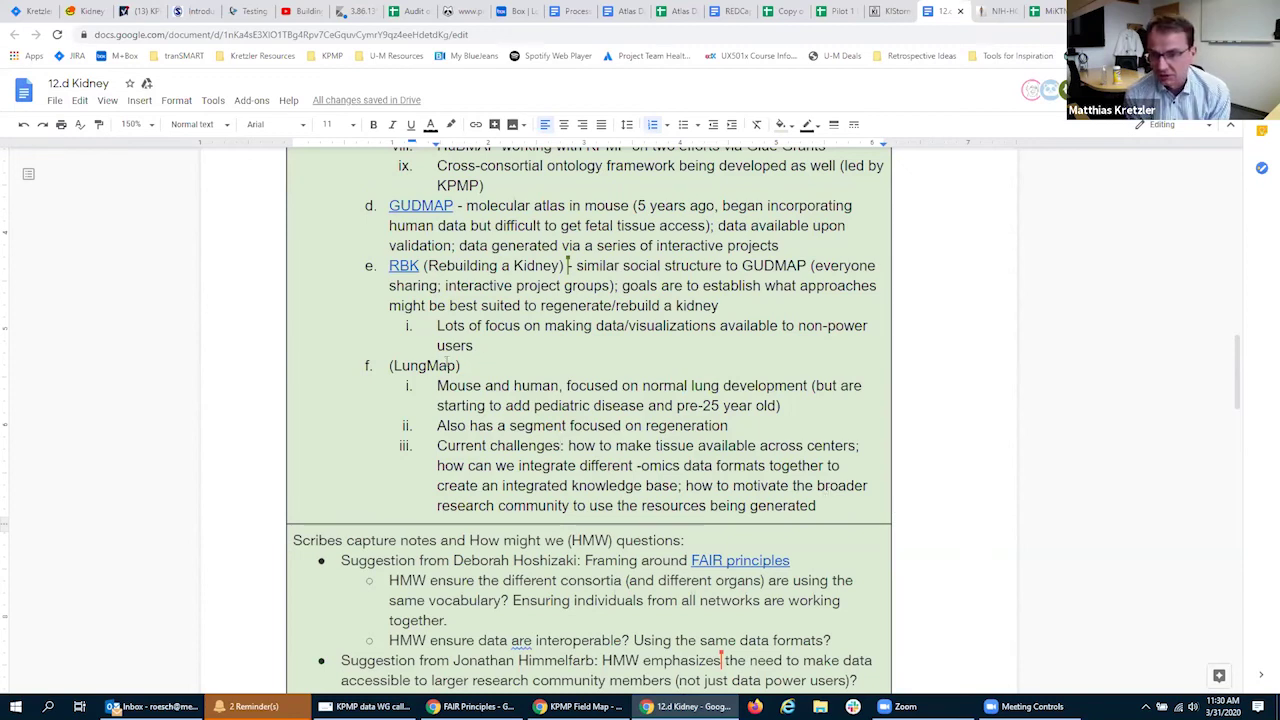
text(:)
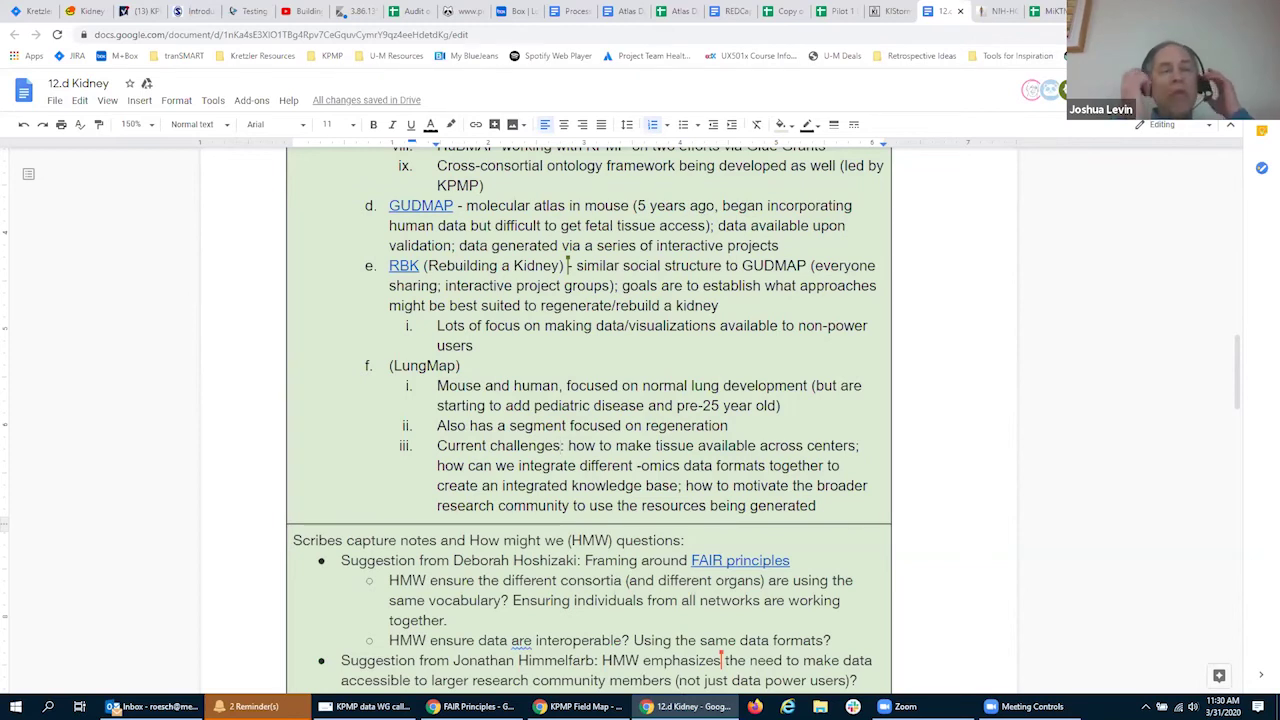
key(BackSpace)
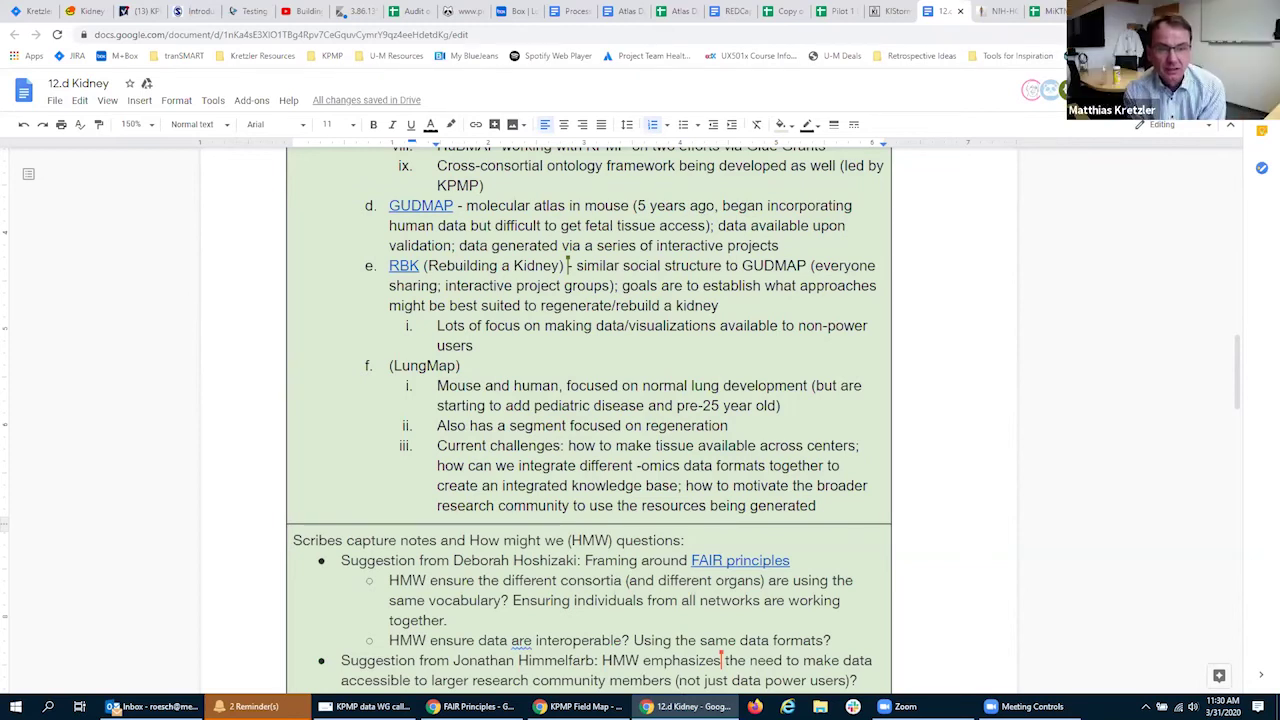
- Link LungMap in item f to the lungmap.net home page found by searching 'lungmap'
key(ctrl+Tab)
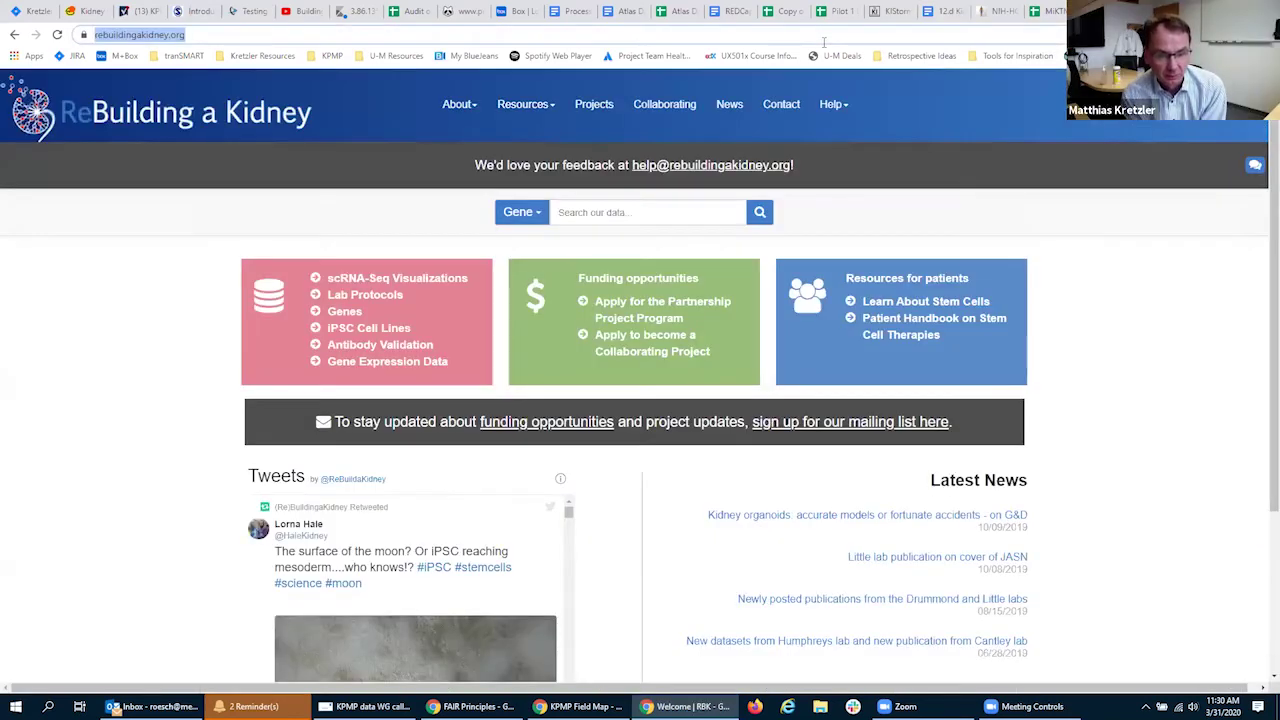
click(824, 40)
text(lungmap)
key(Return)
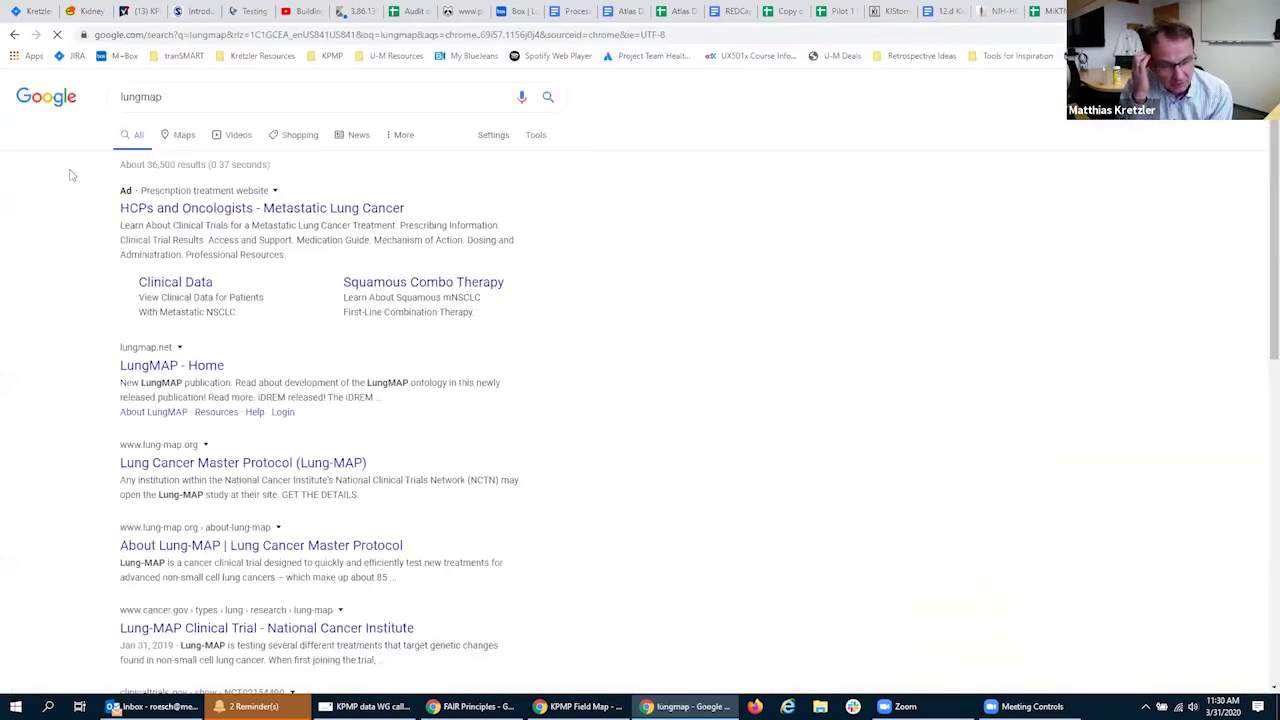
click(177, 368)
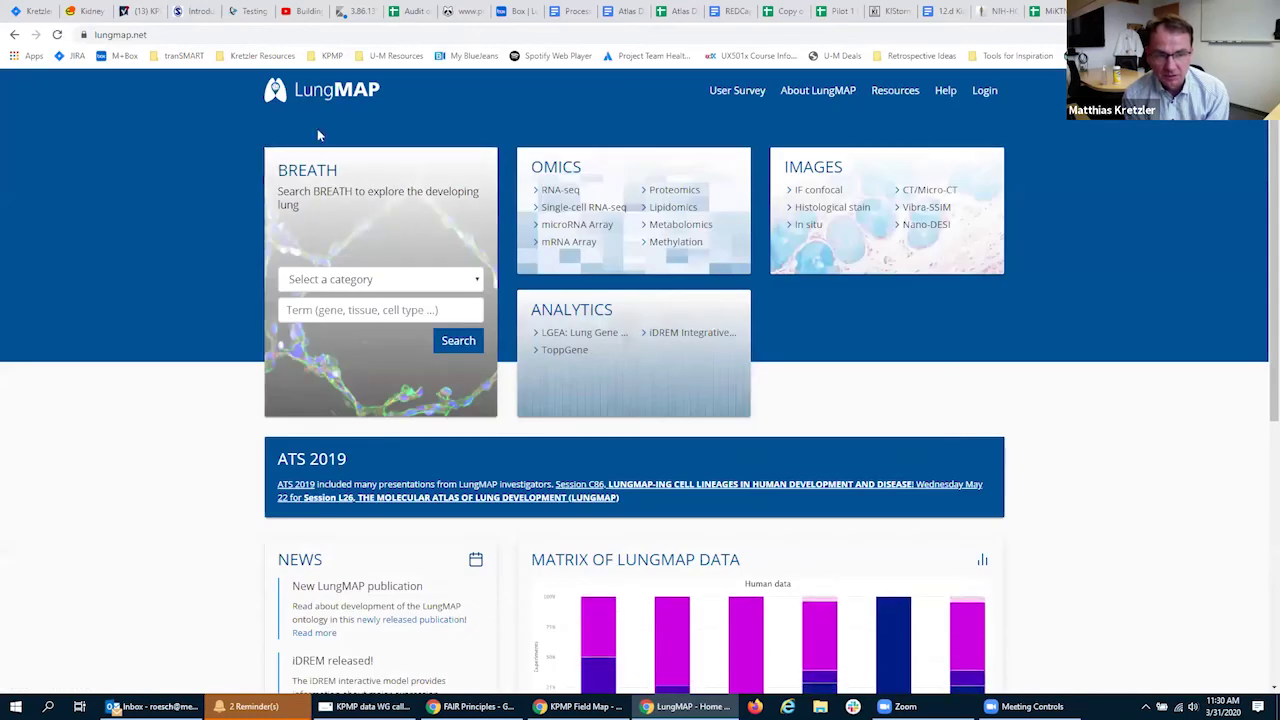
click(175, 34)
key(ctrl+c)
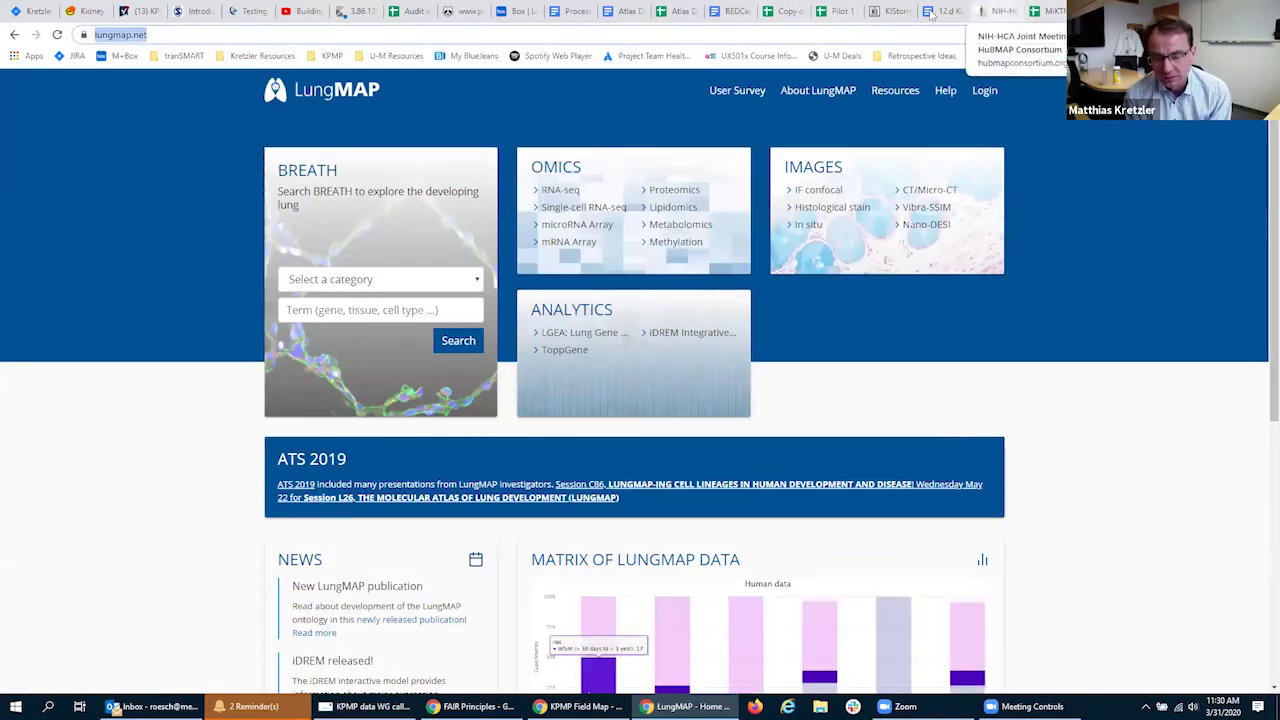
key(ctrl+shift+Tab)
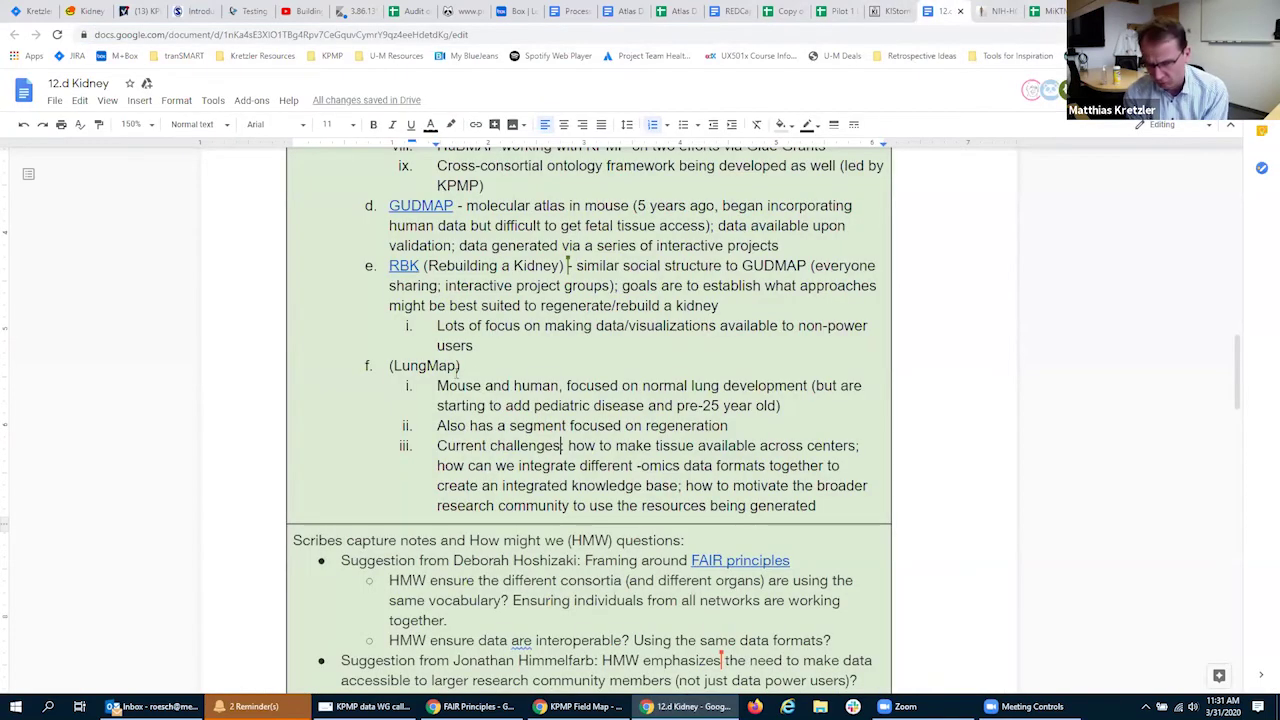
double_click(434, 372)
right_click(410, 370)
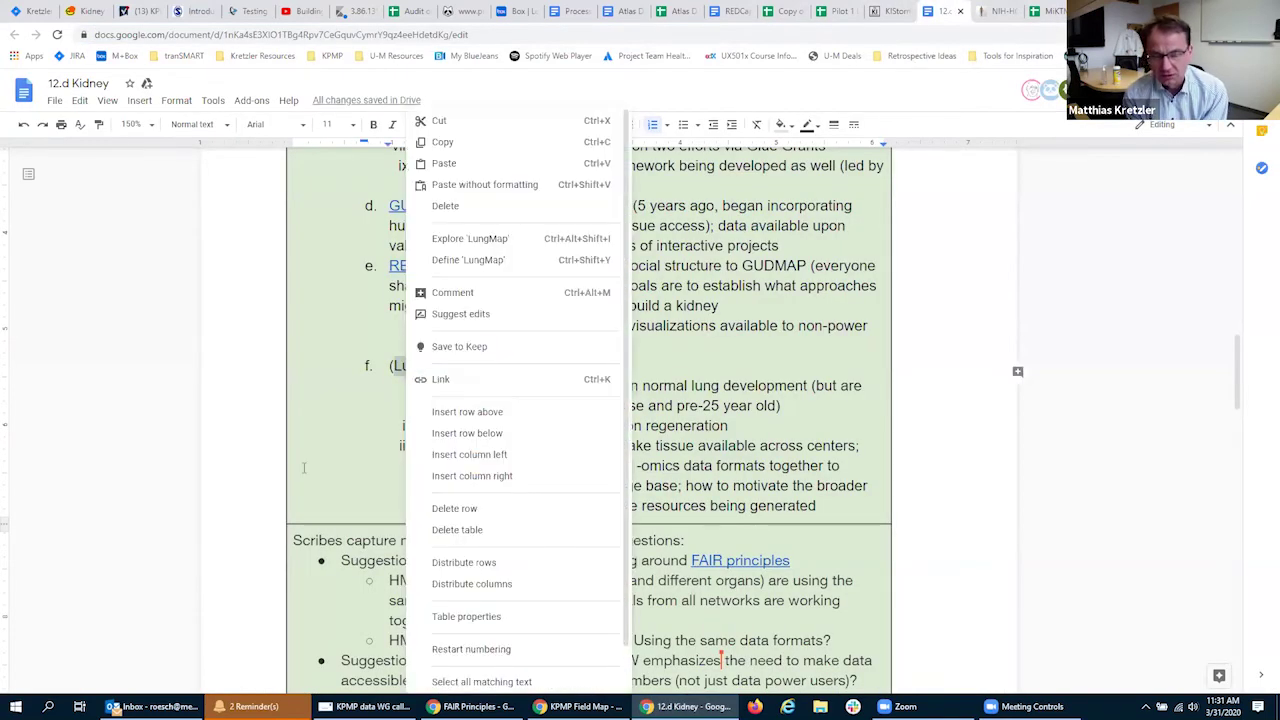
click(508, 379)
key(ctrl+v)
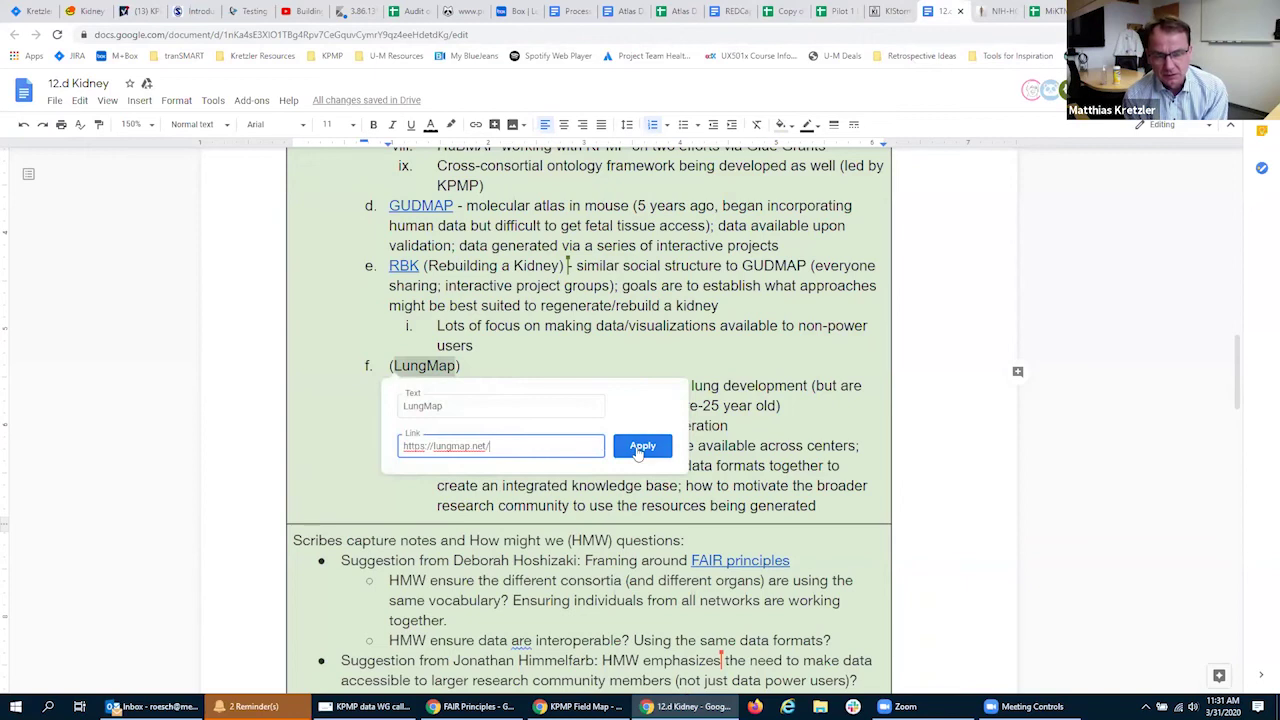
- Add a sub-point under Current challenges: 'Regarding tissue availability across centers, KPMP had one master MTA/CDA that all sites had to sign on with'
click(640, 450)
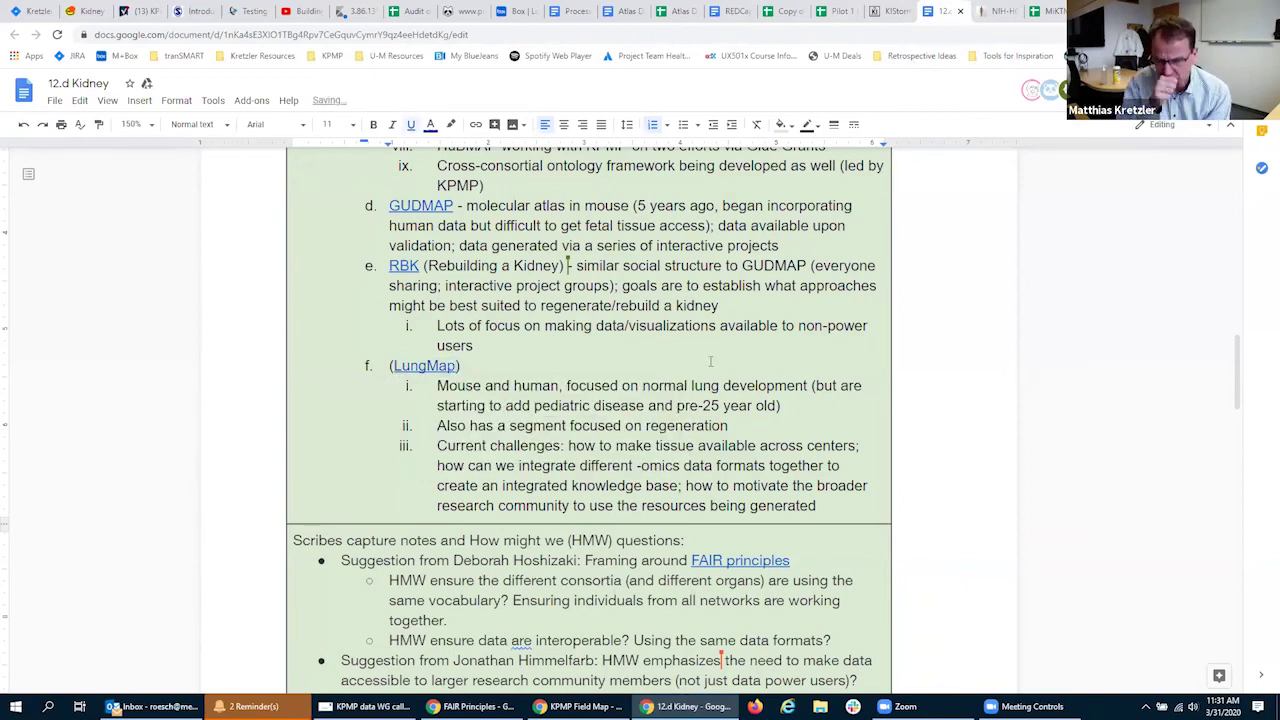
scroll(710, 361, down, 3)
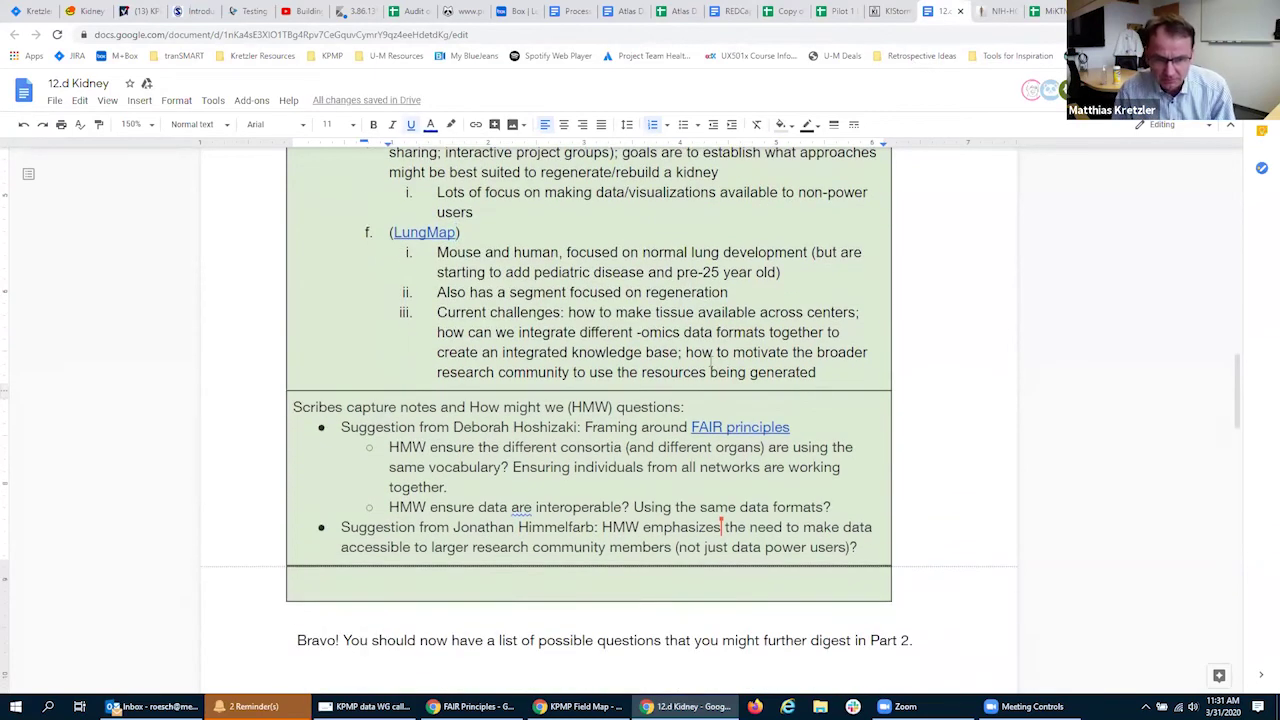
click(819, 373)
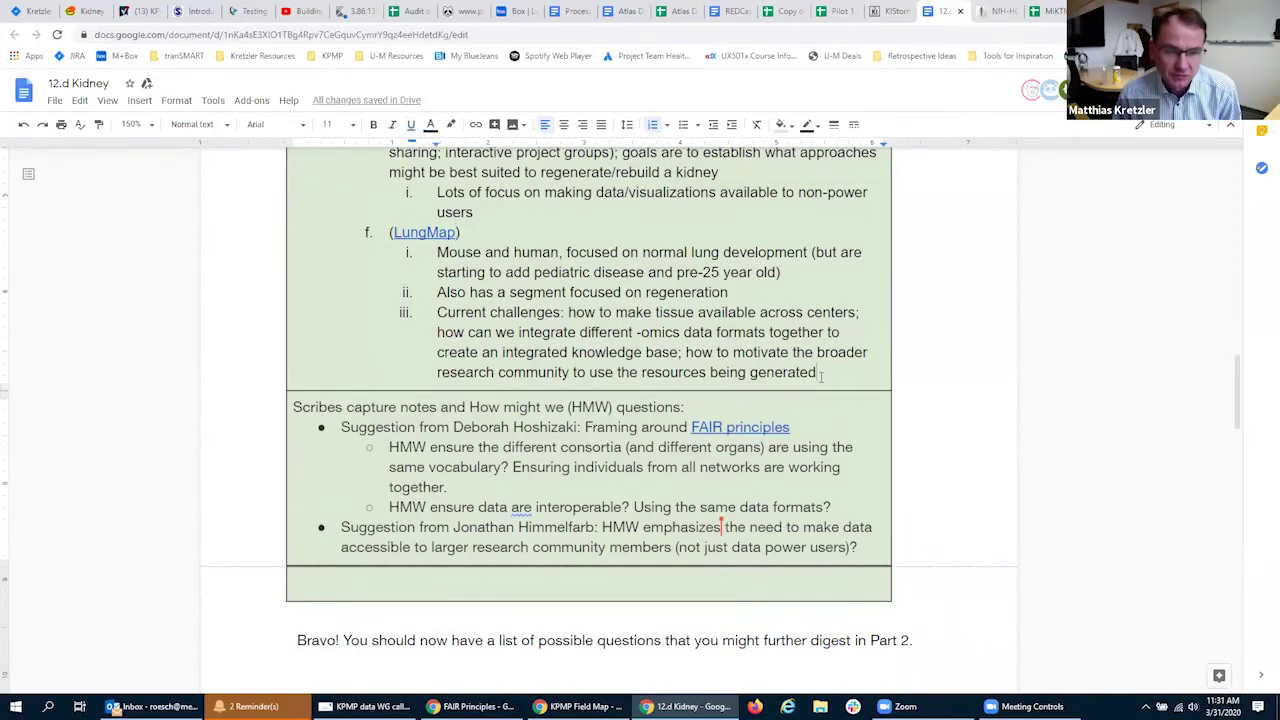
key(Return)
key(Tab)
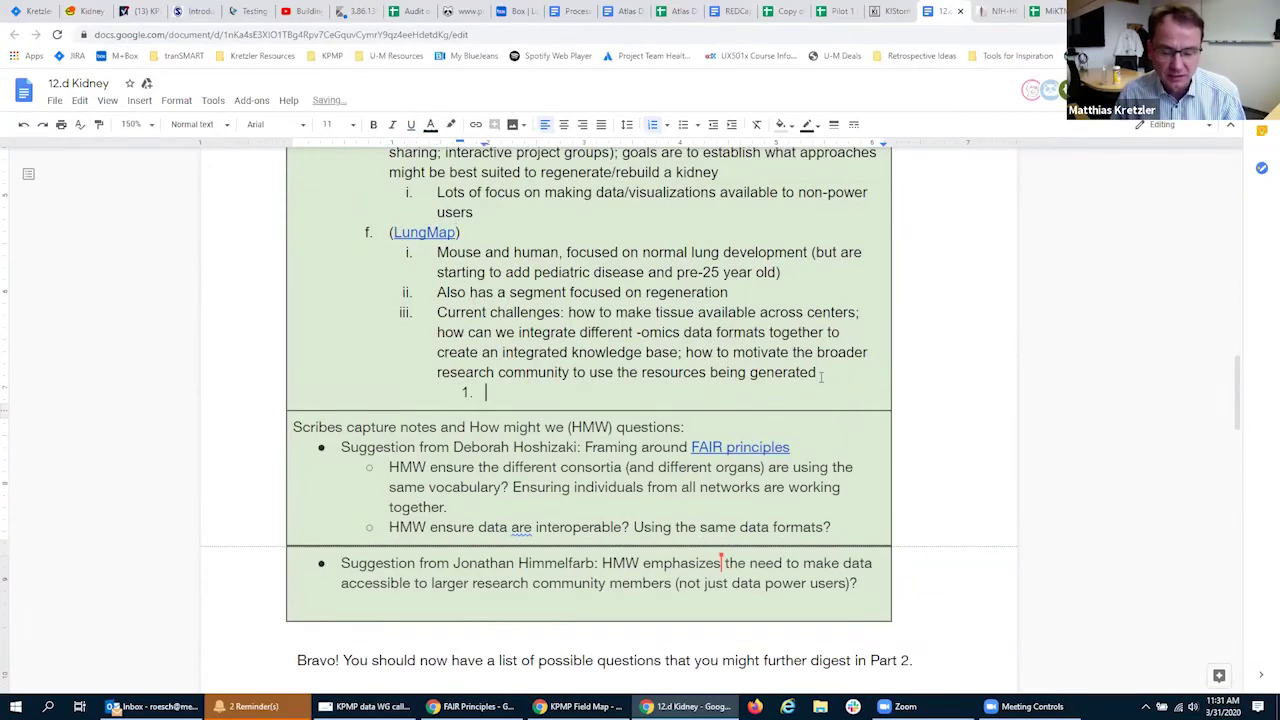
text(Rega)
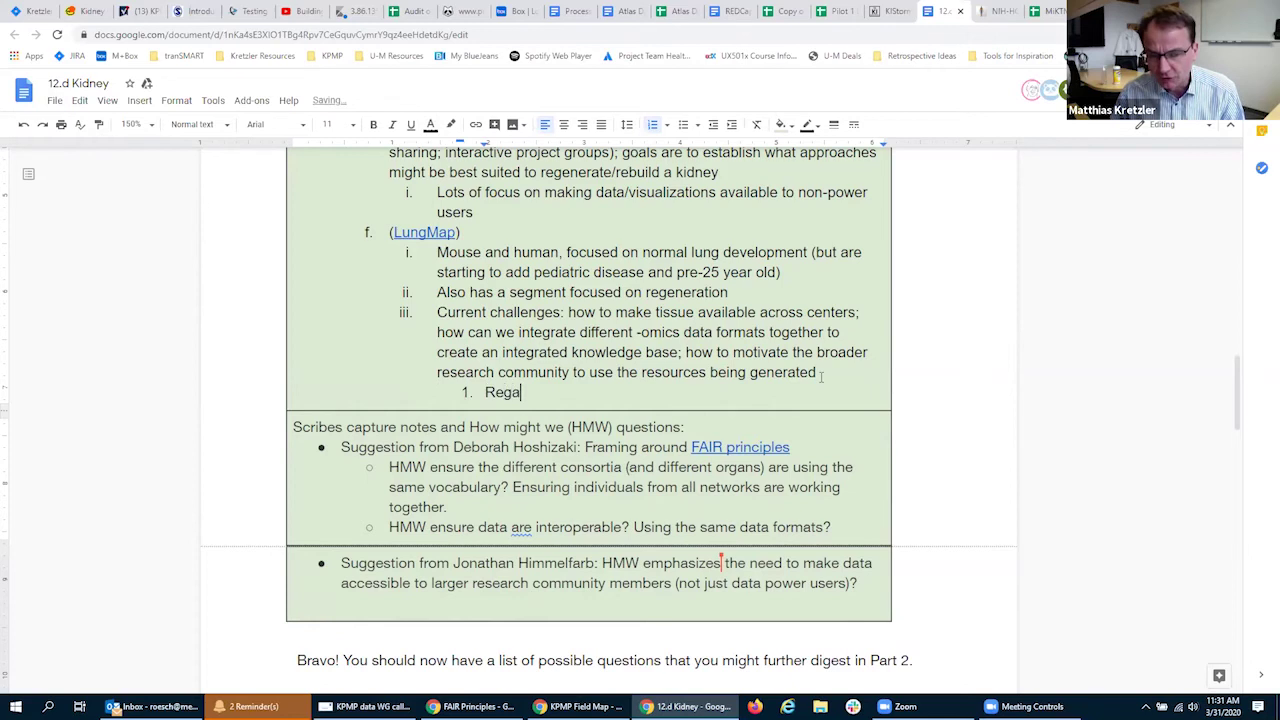
text(rding tissue availa)
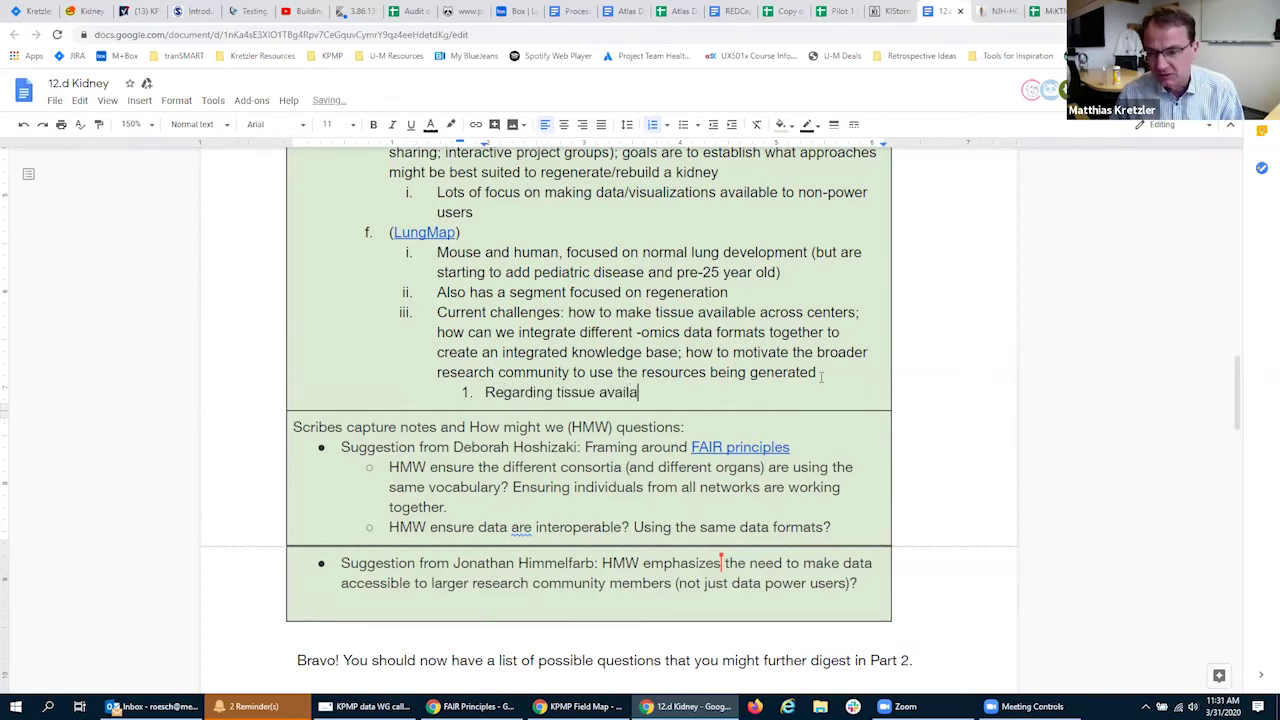
text(bility across c)
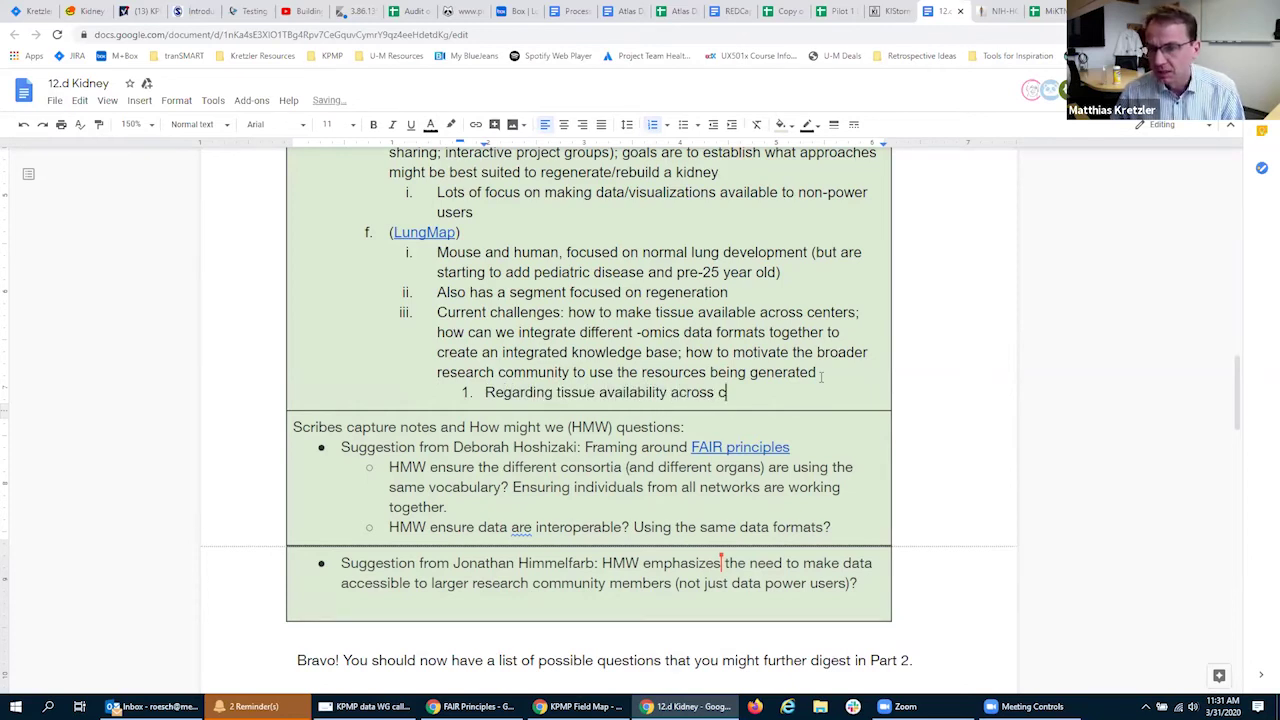
text(enters, KPMP had on)
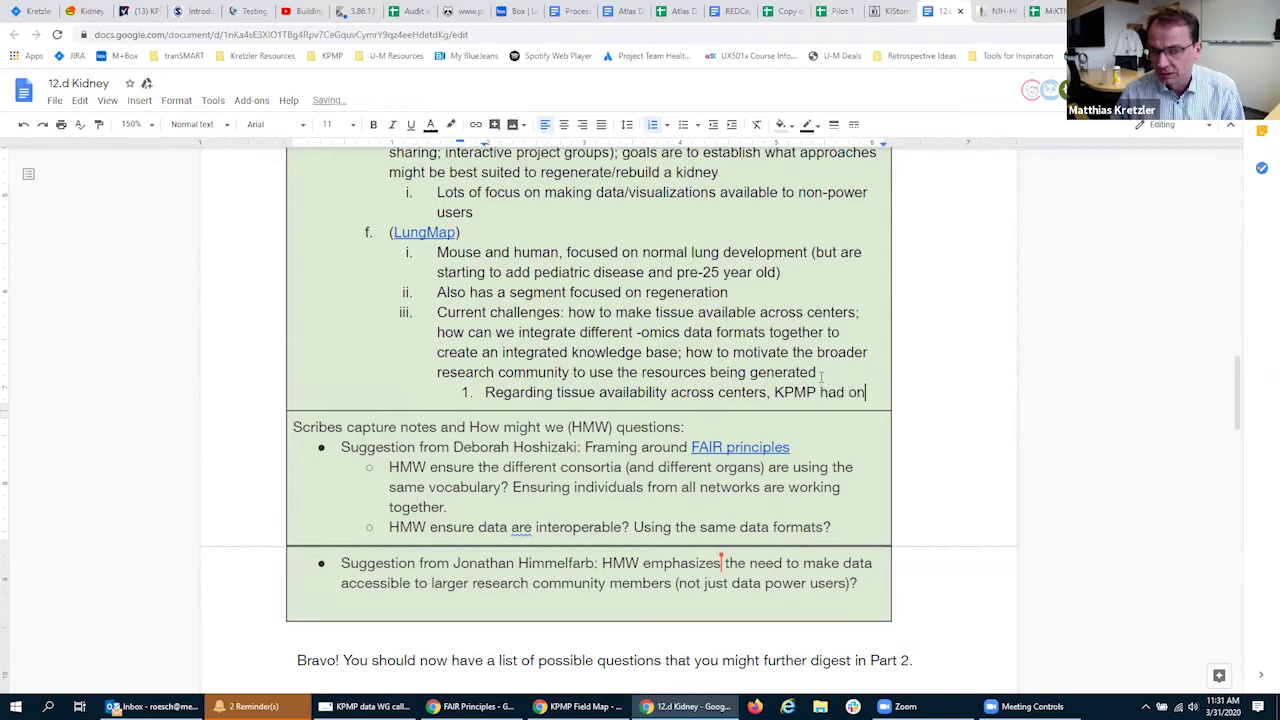
text(e master MTA)
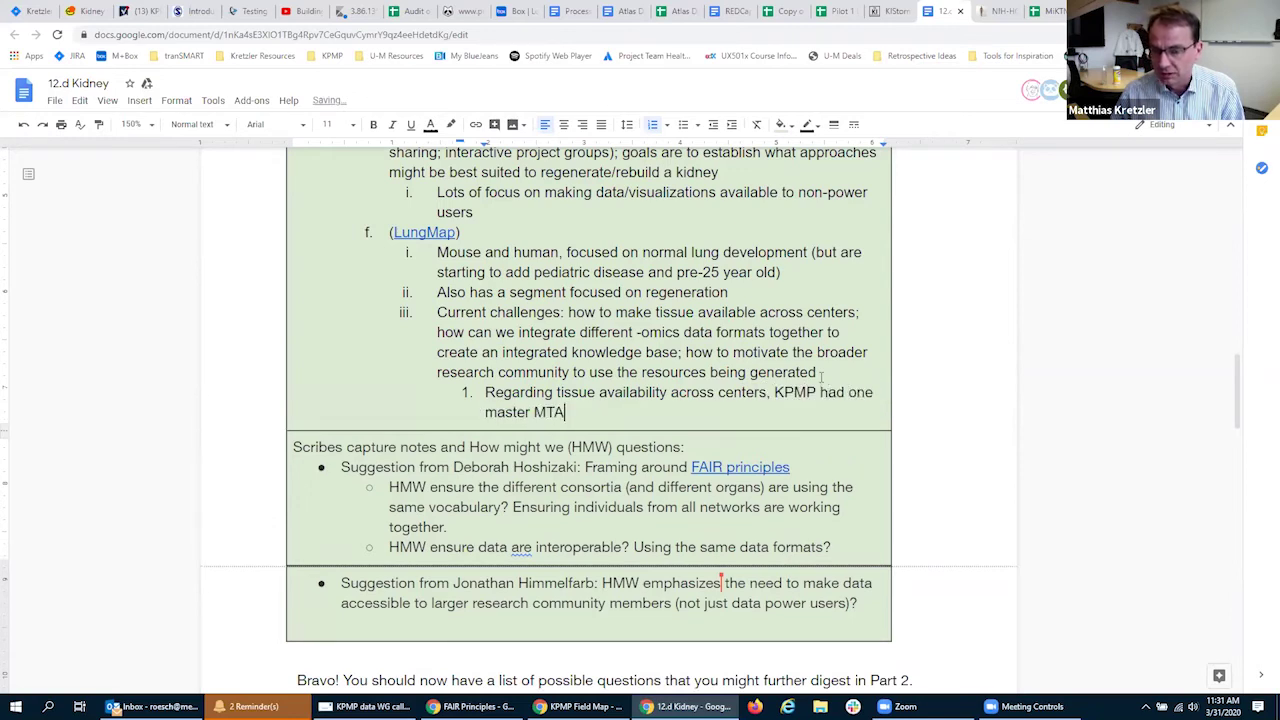
text(/CDA t)
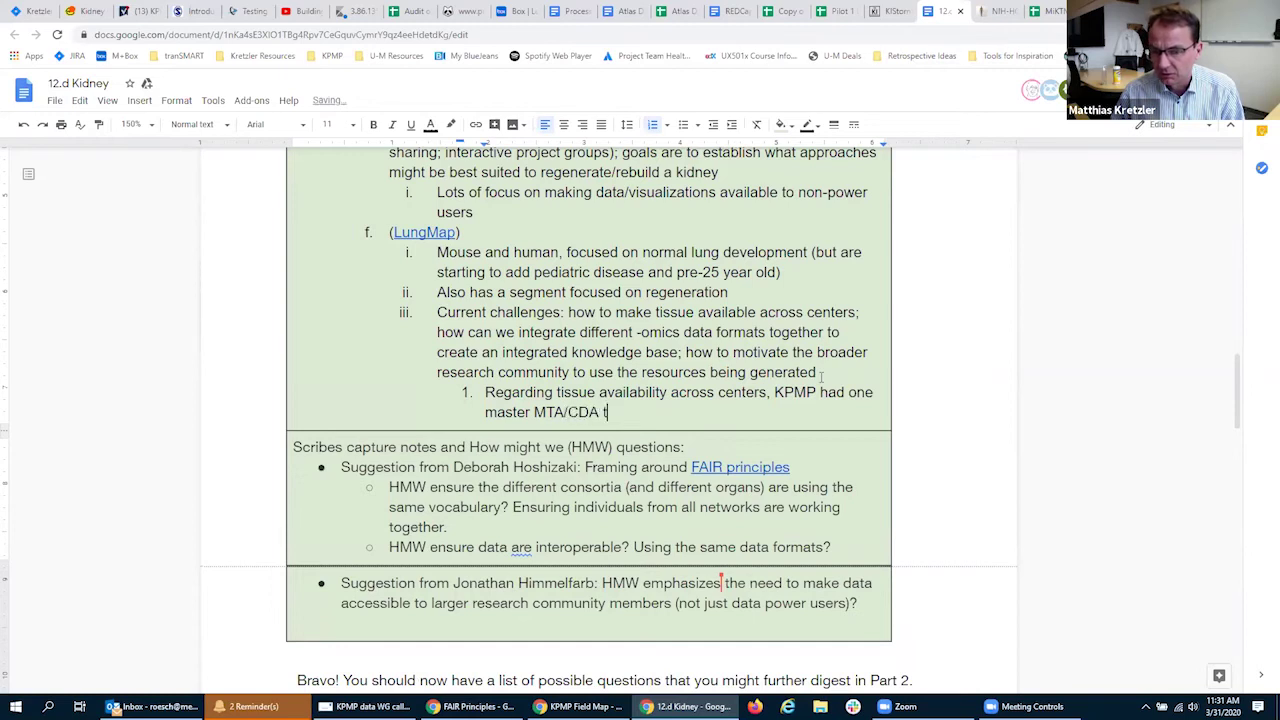
text(hat all sites had to sign)
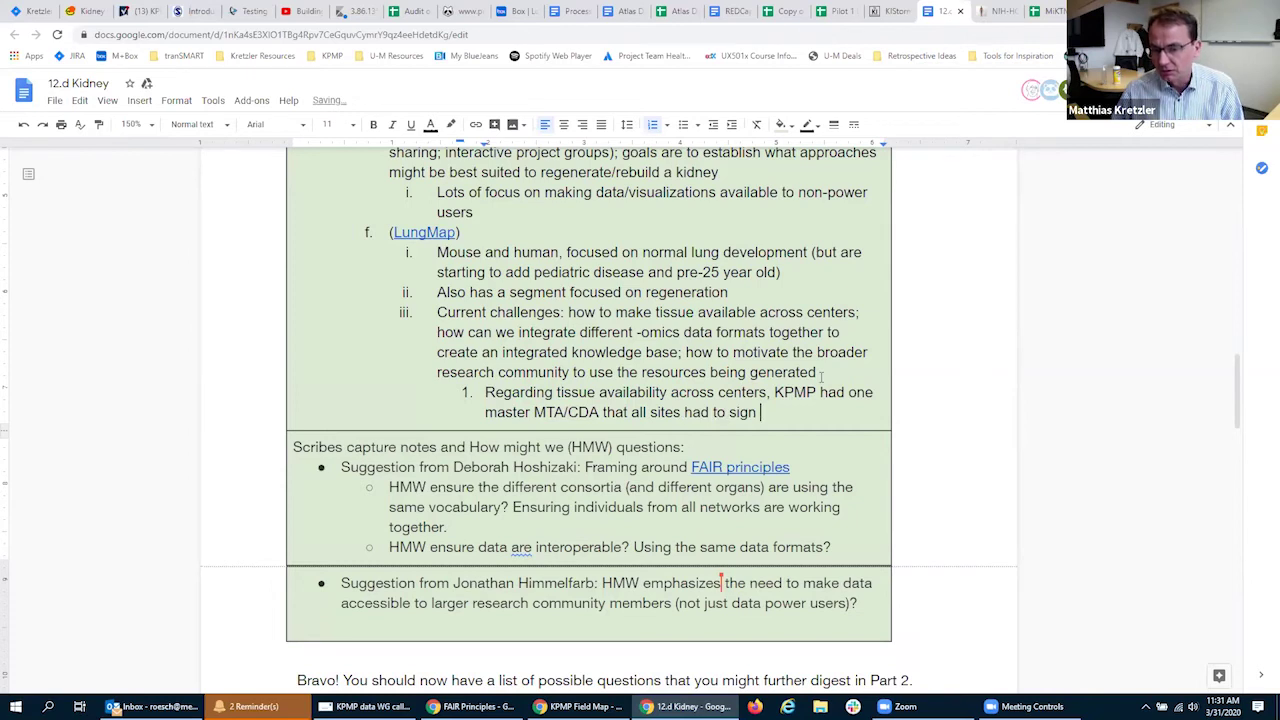
text( on with)
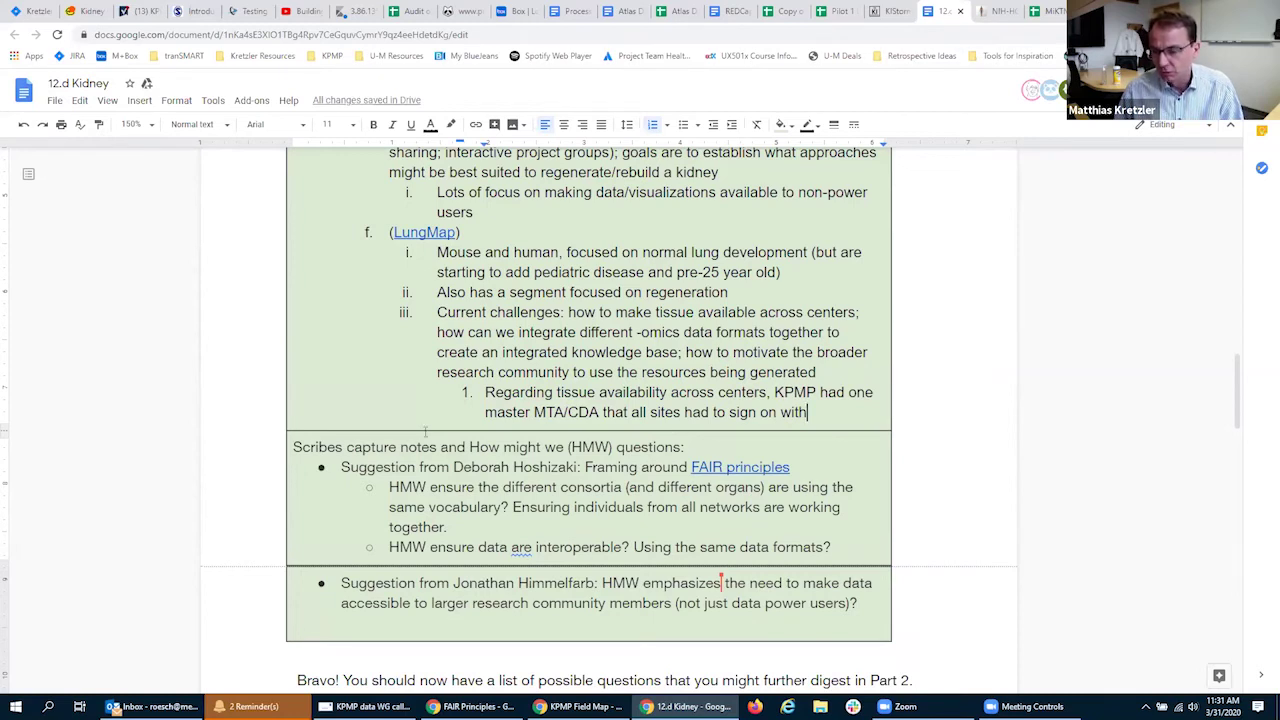
- Prefix the sub-point with 'Comment from' and the participant's name, and drop the trailing 'with'
click(487, 390)
text(Comment from )
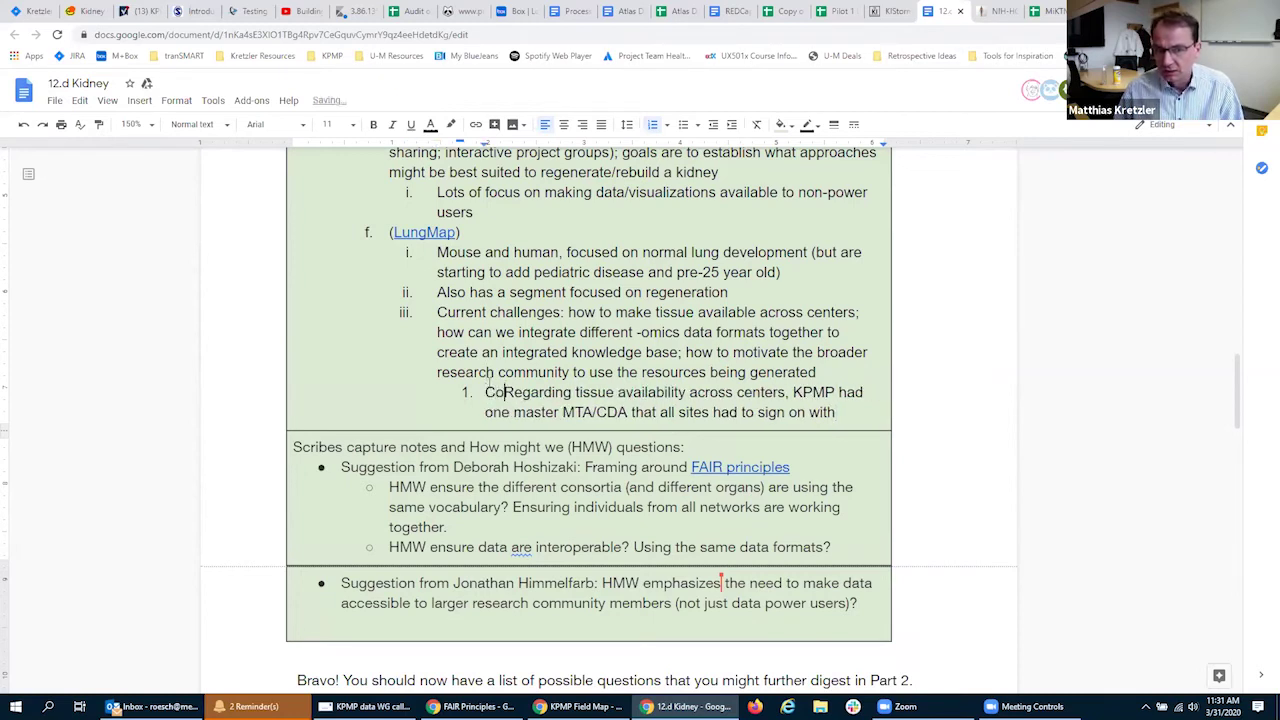
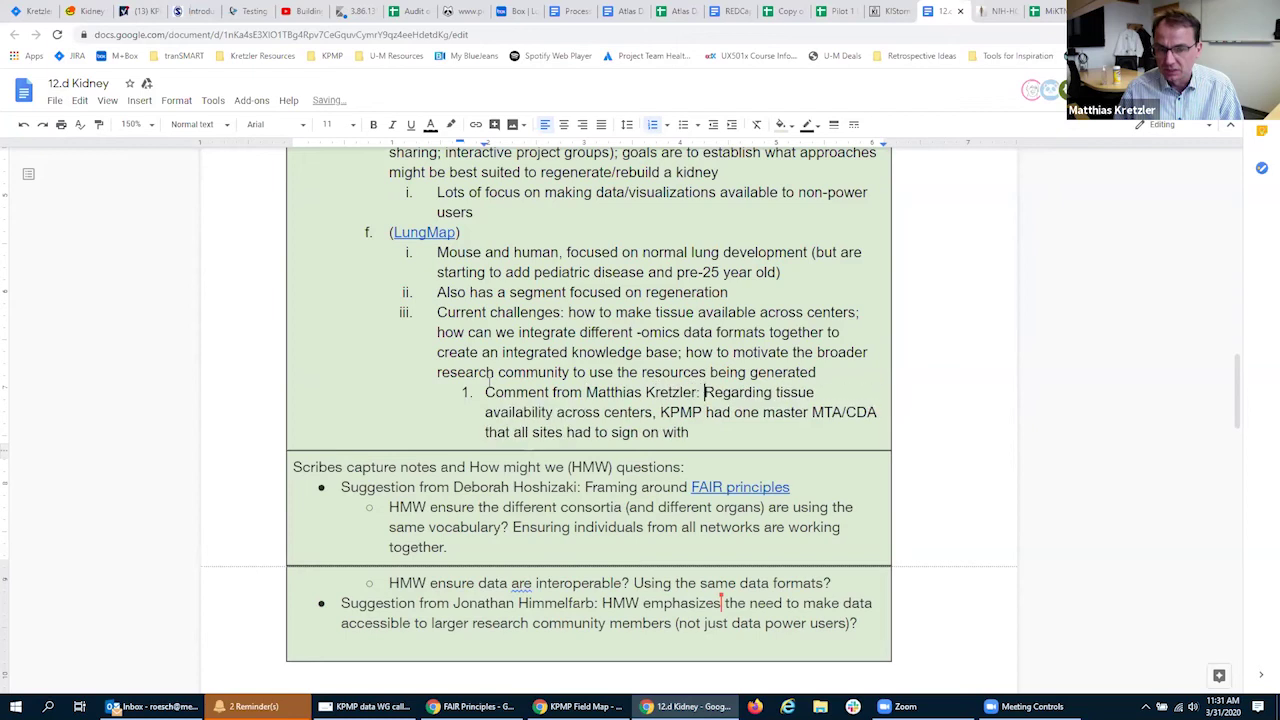
click(696, 436)
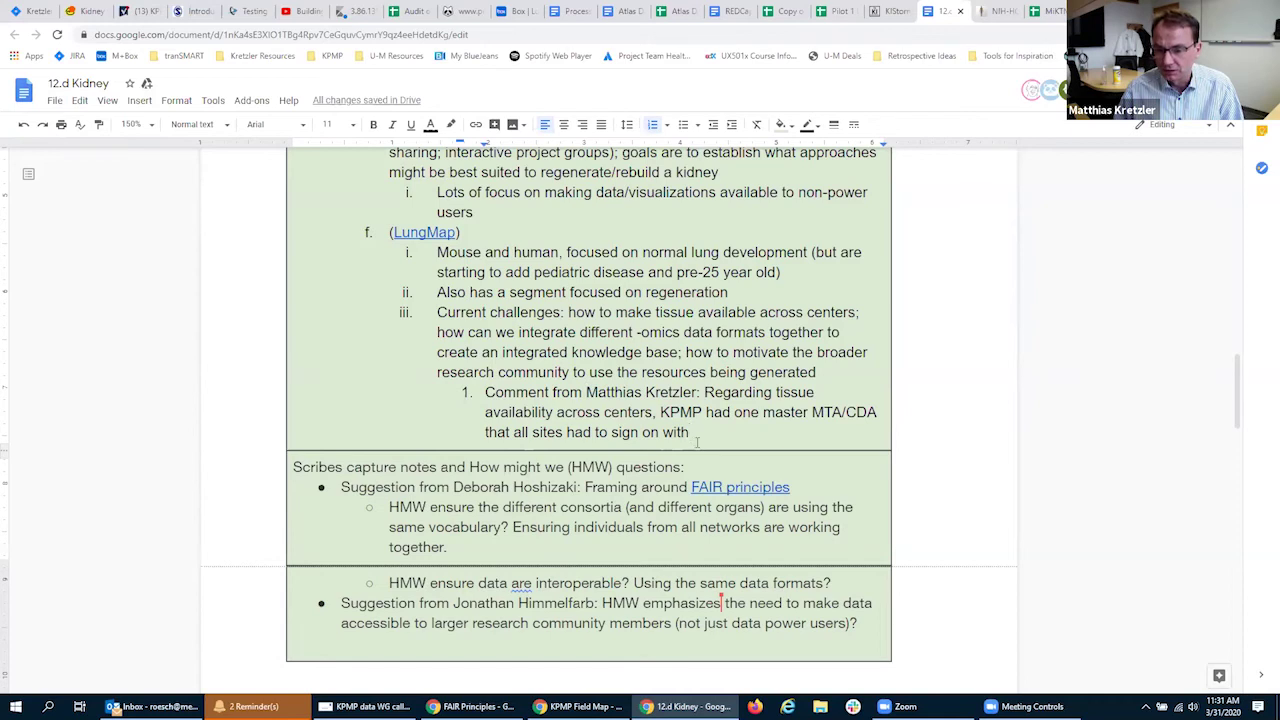
key(BackSpace)
key(BackSpace)
key(BackSpace)
key(BackSpace)
key(BackSpace)
- Type 'to' so the KPMP comment ends 'had to sign onto'
text(to)
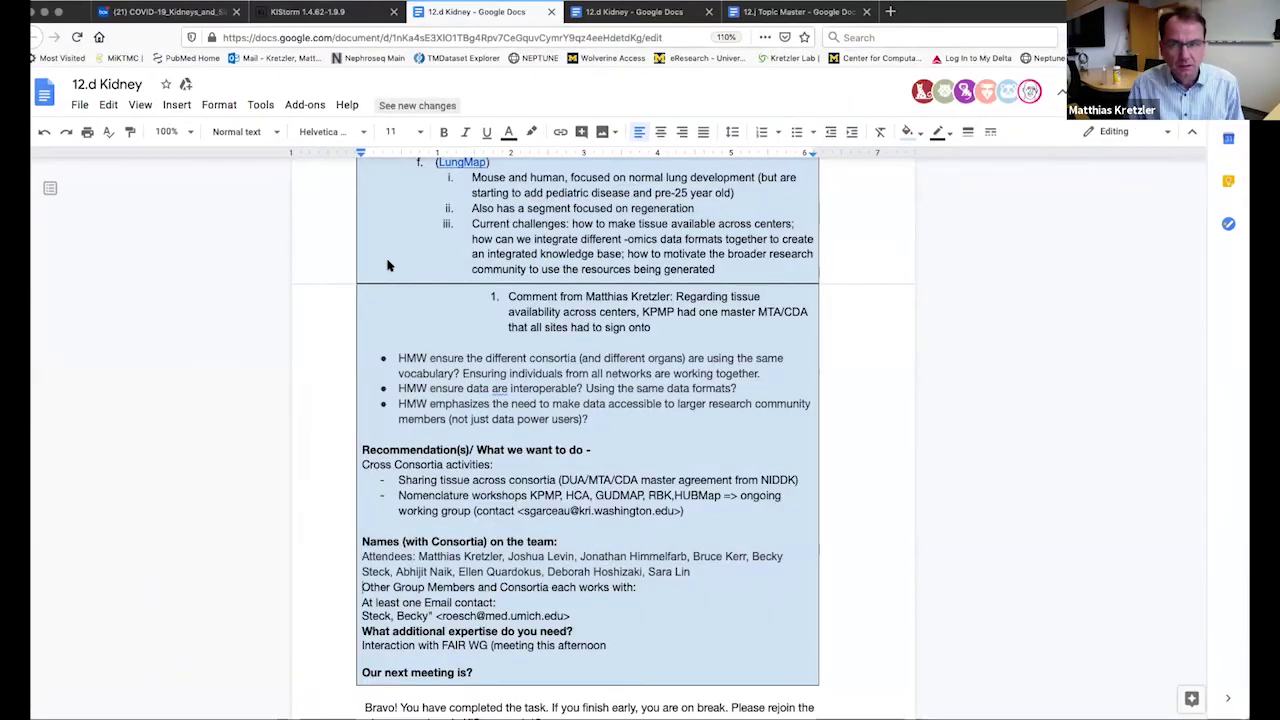
scroll(388, 265, up, 5)
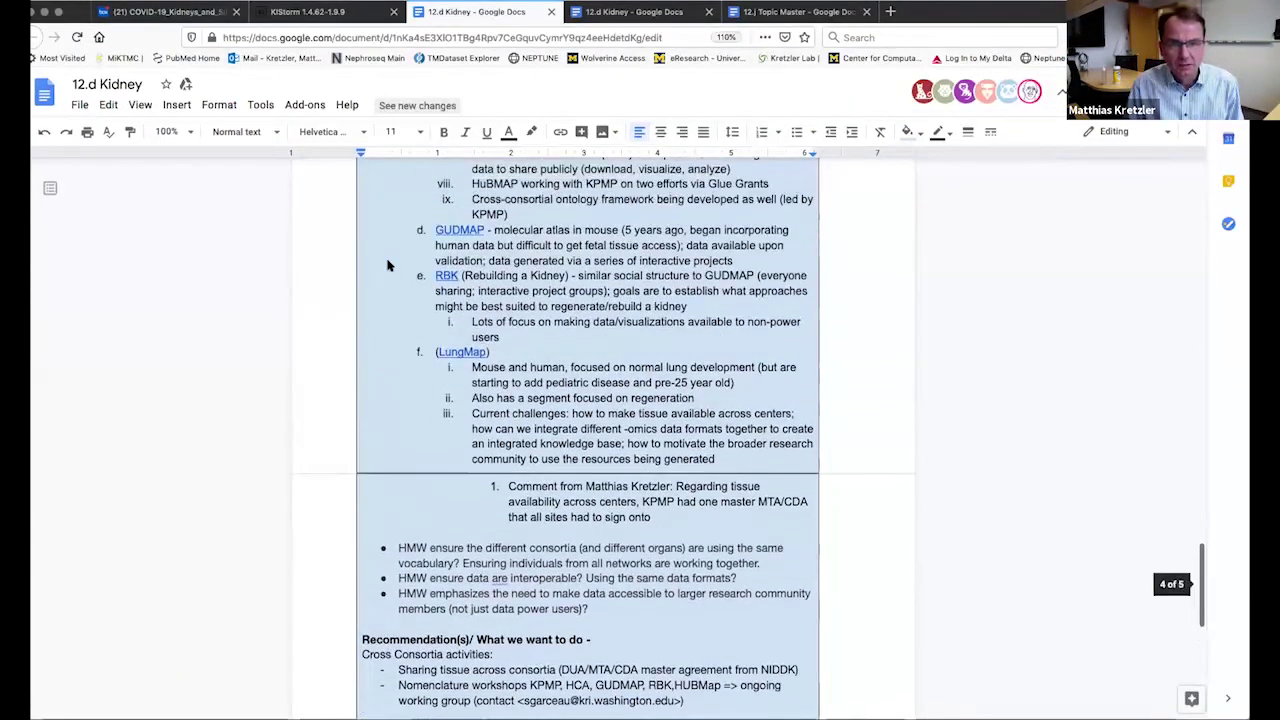
scroll(388, 265, up, 10)
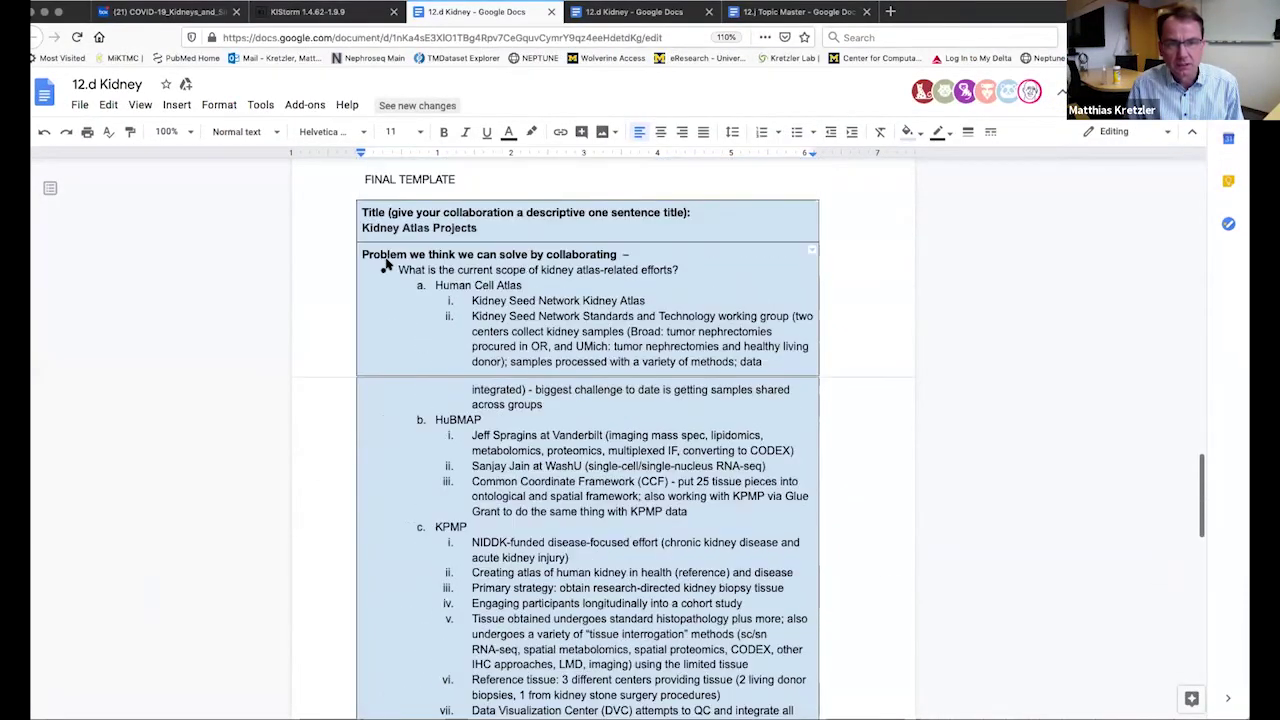
scroll(388, 265, up, 20)
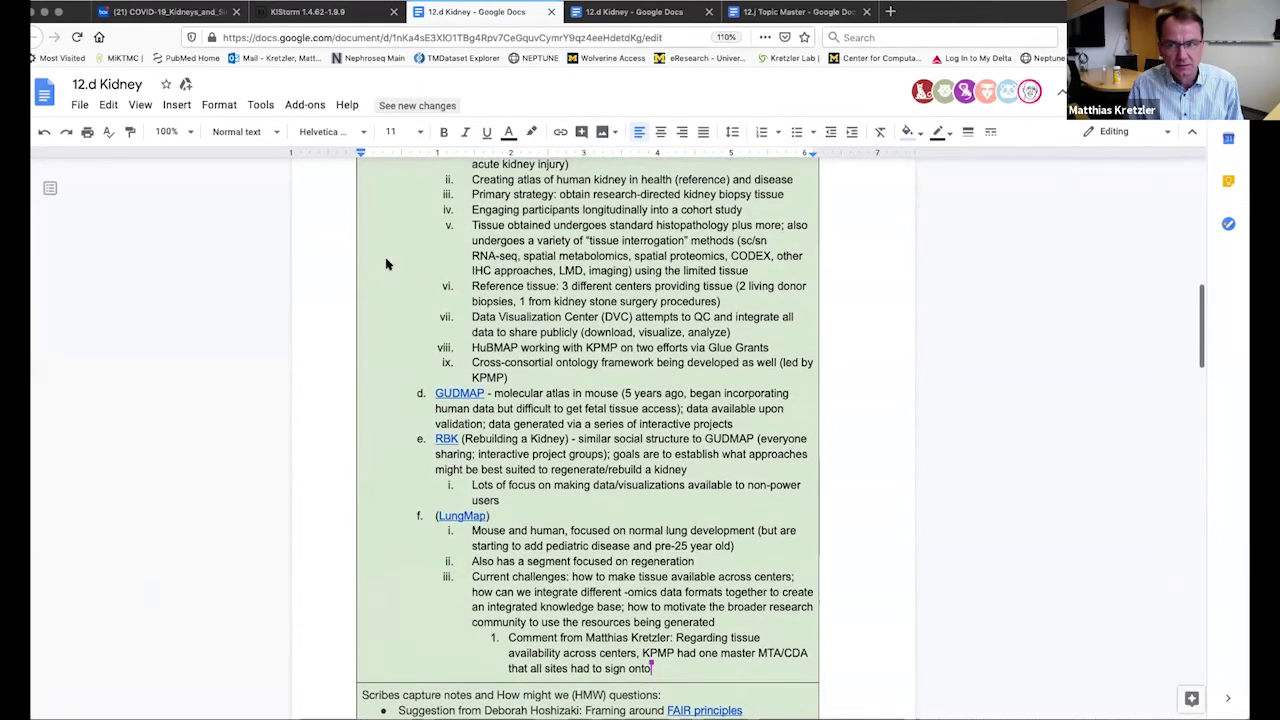
scroll(388, 265, up, 8)
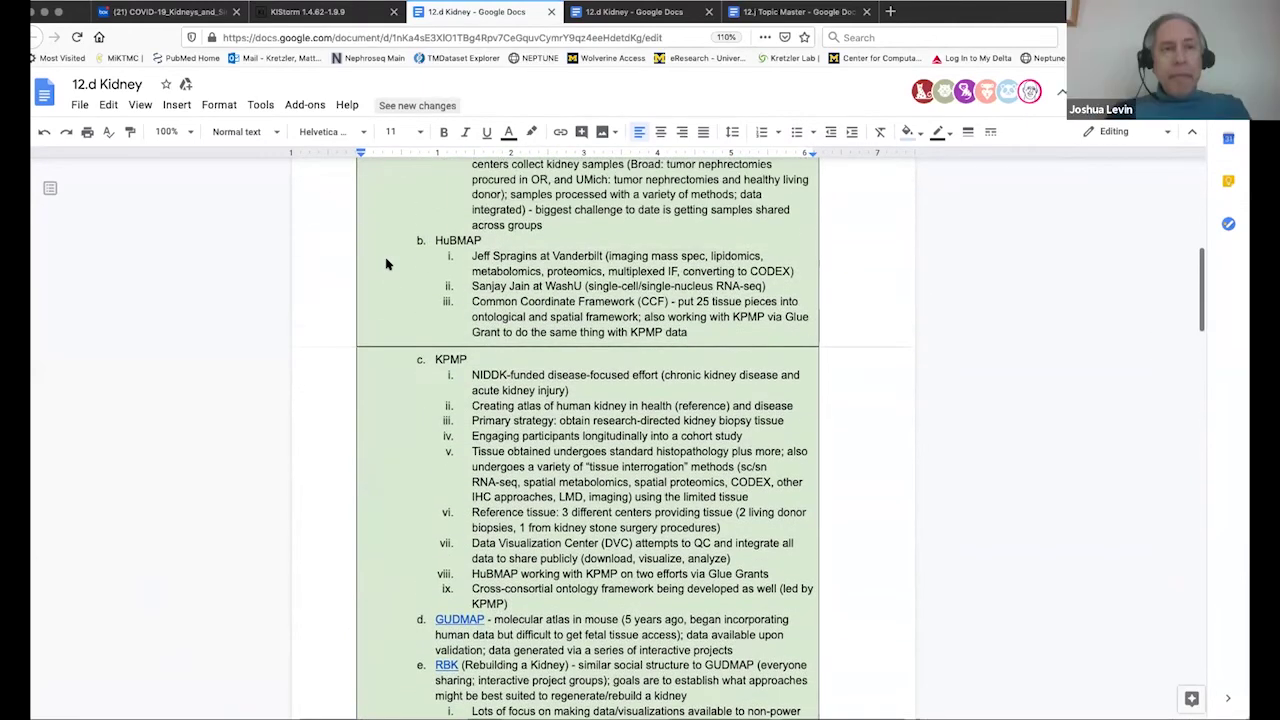
scroll(388, 265, up, 2)
scroll(388, 265, down, 2)
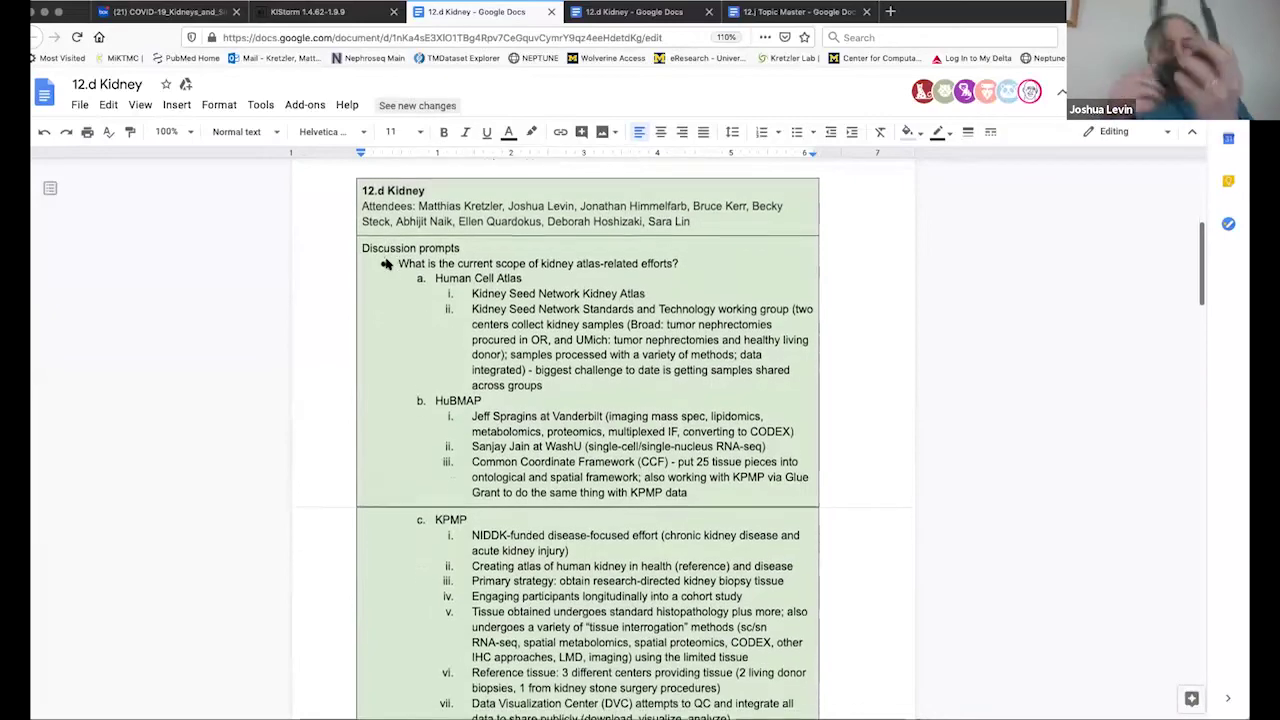
scroll(388, 265, up, 1)
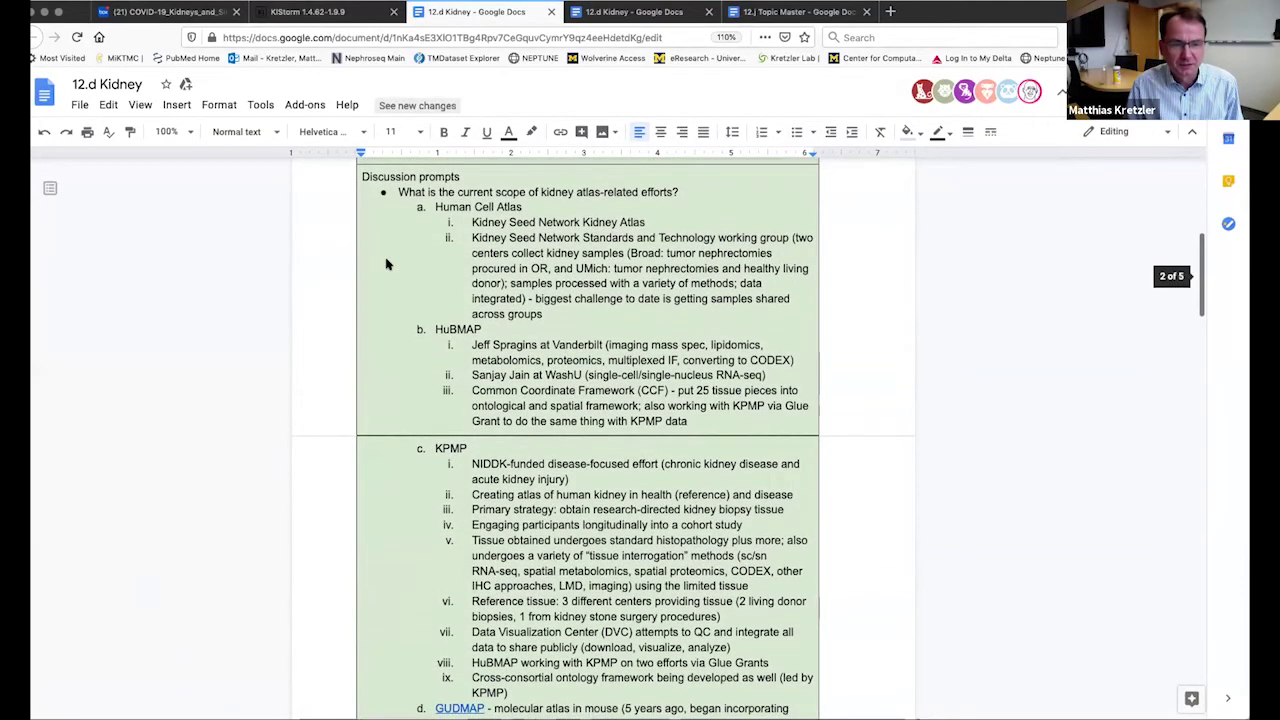
scroll(388, 265, up, 7)
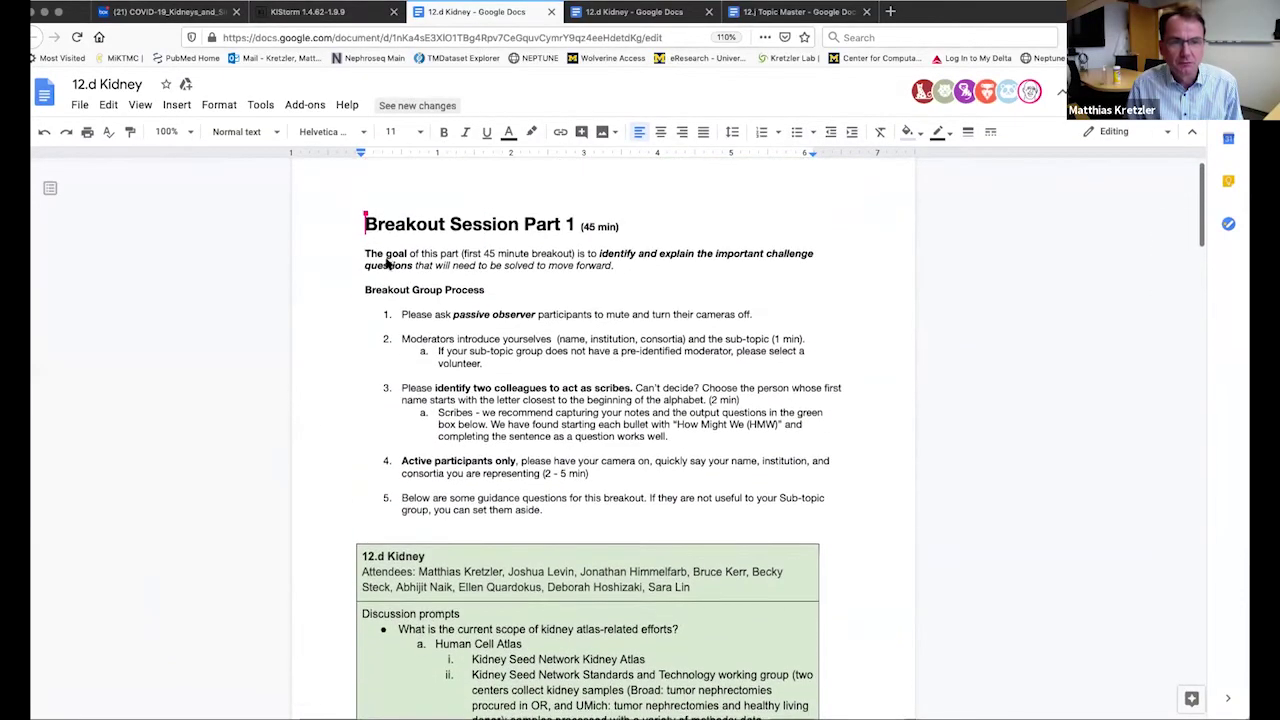
scroll(388, 265, down, 3)
scroll(388, 265, down, 20)
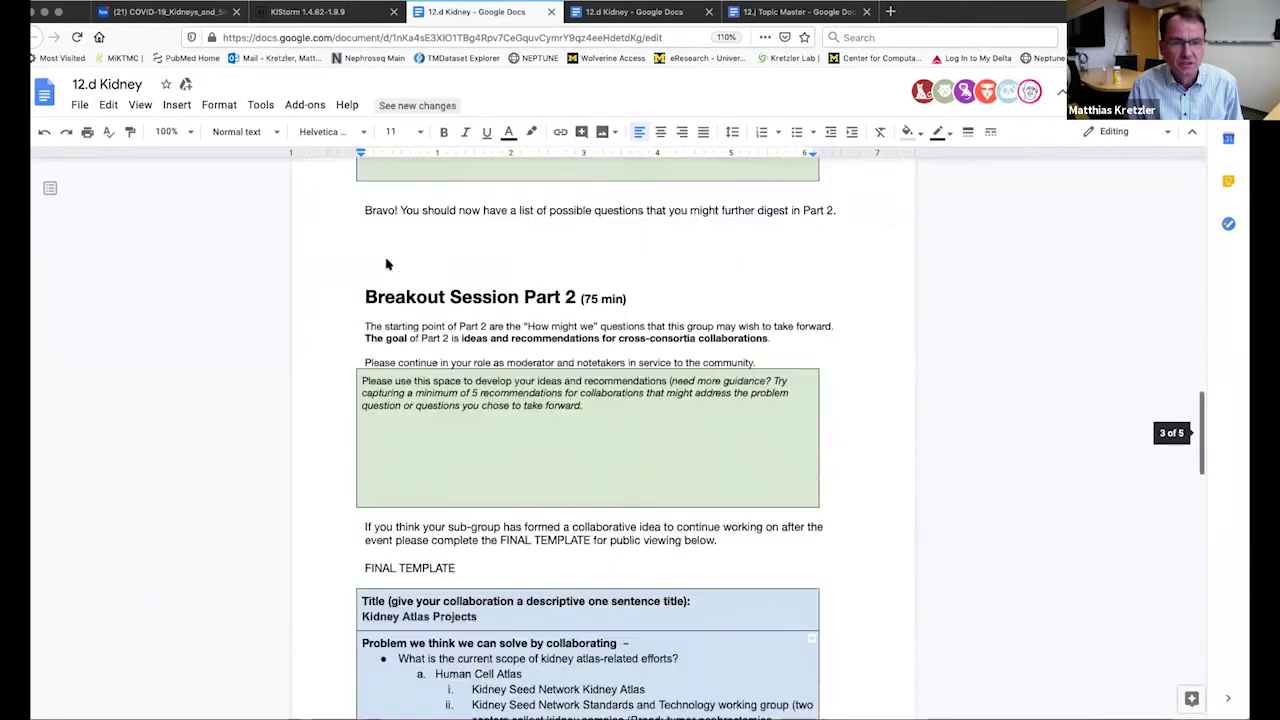
scroll(388, 265, down, 5)
scroll(388, 265, up, 7)
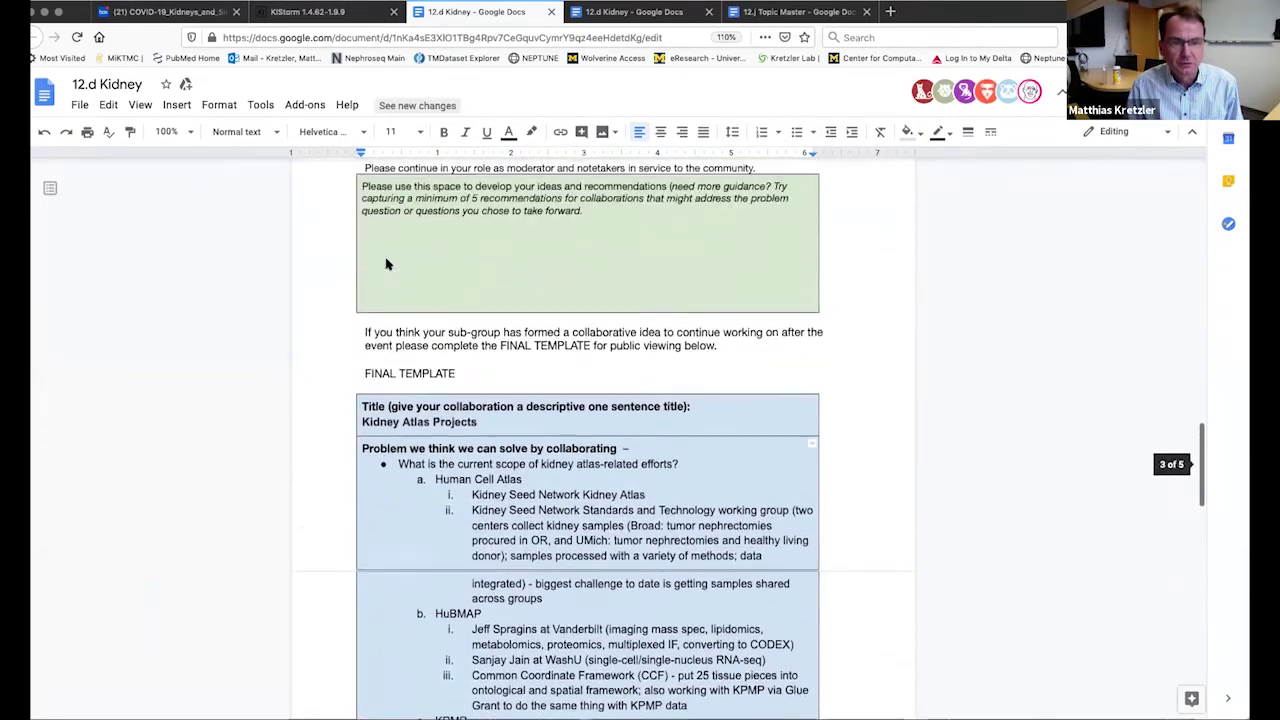
scroll(388, 265, down, 5)
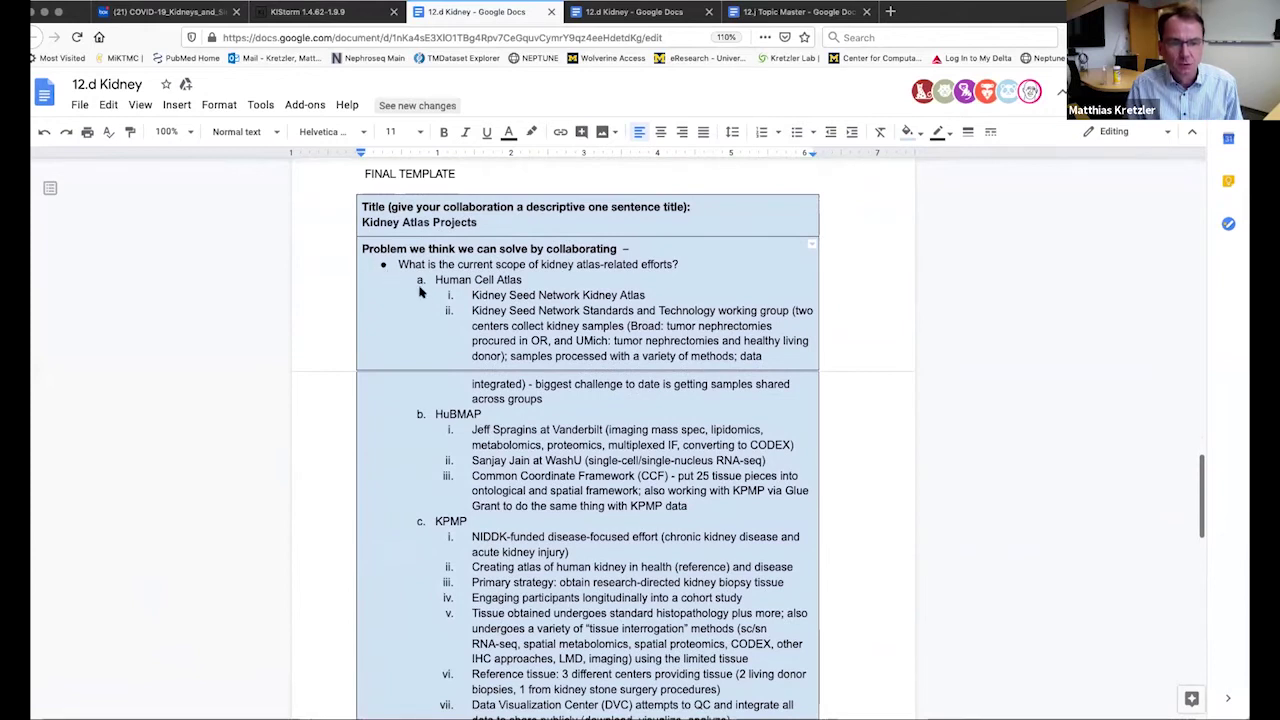
scroll(420, 290, down, 1)
scroll(420, 290, down, 2)
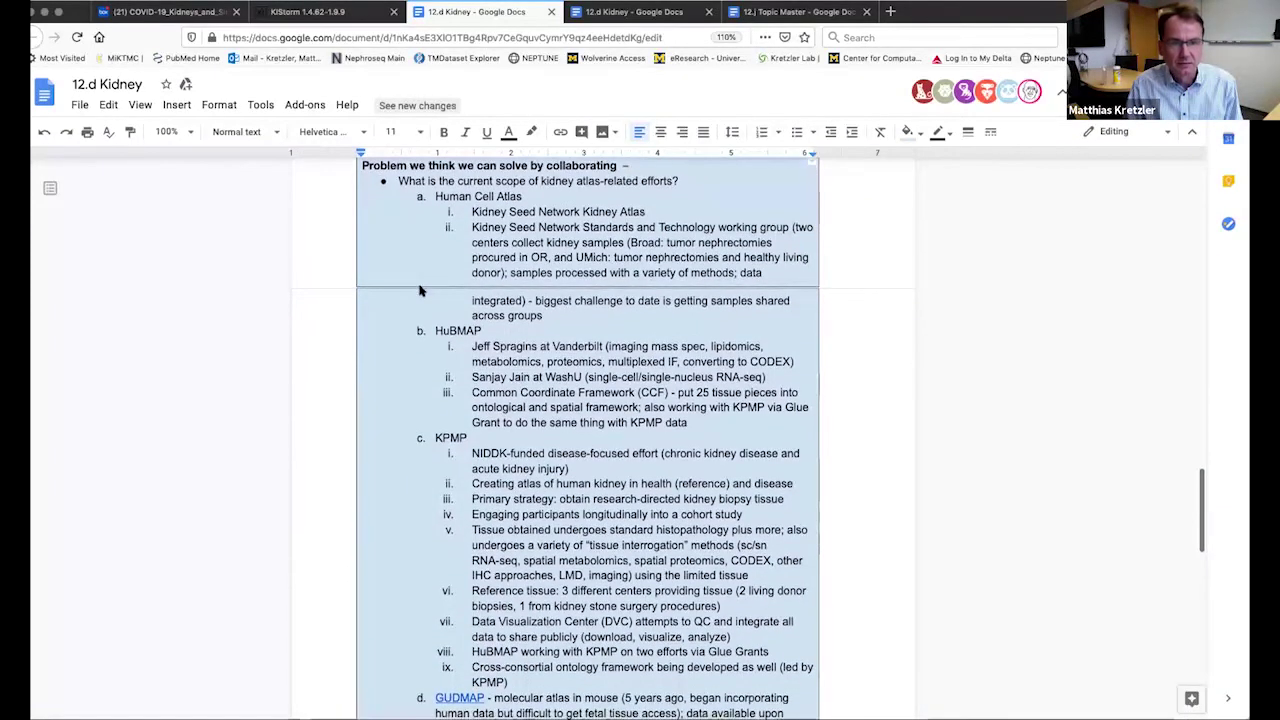
scroll(420, 290, down, 12)
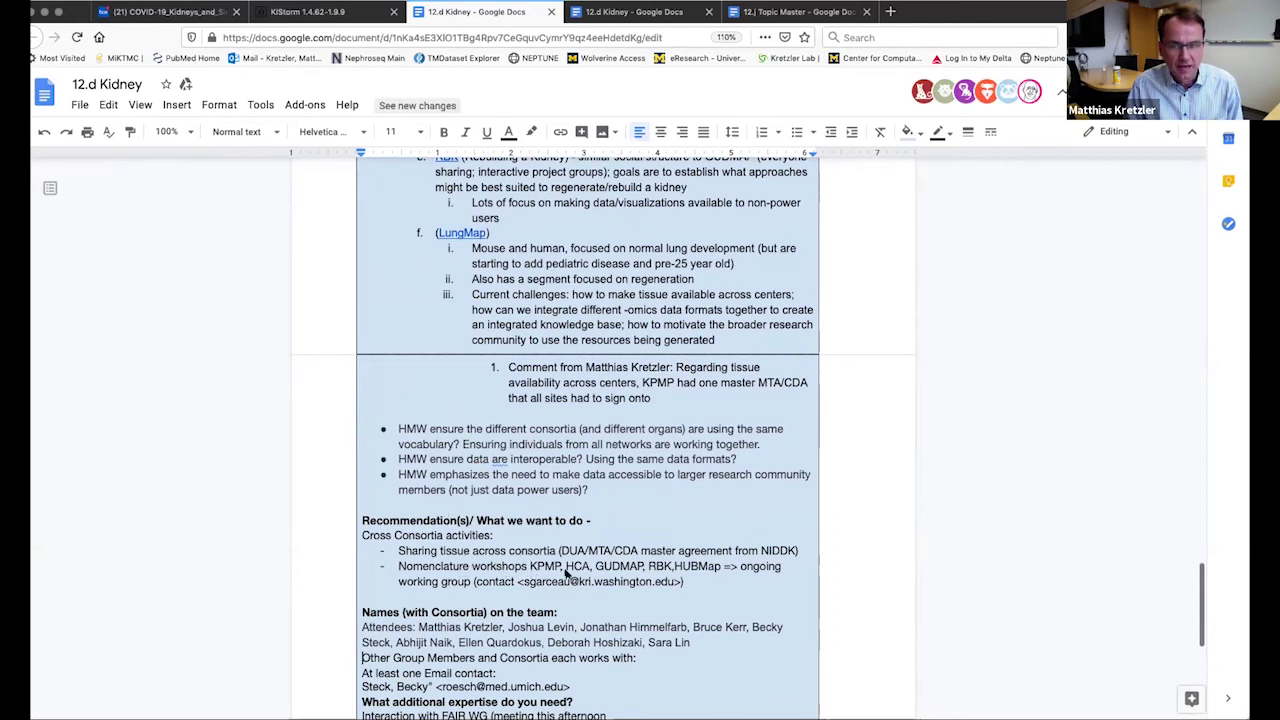
click(689, 586)
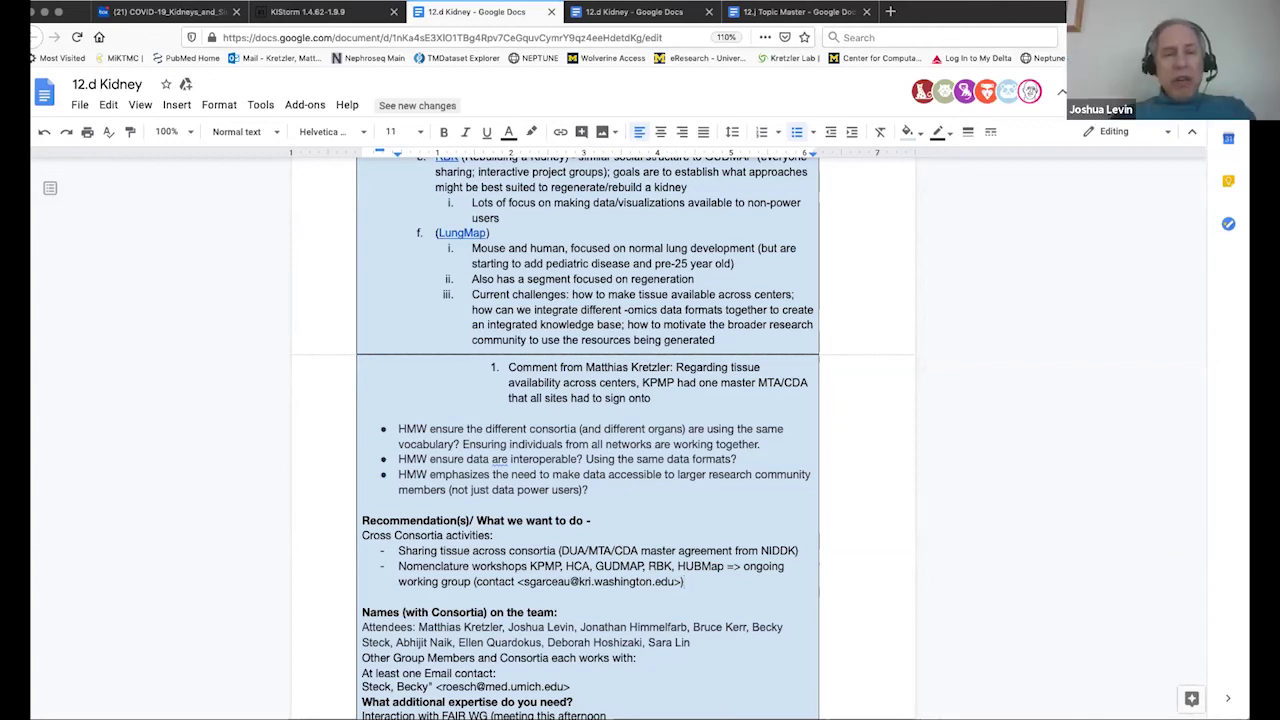
- Add a bullet 'Sharing data processes to data generation and data releases and framework'
key(Return)
text(Sharign)
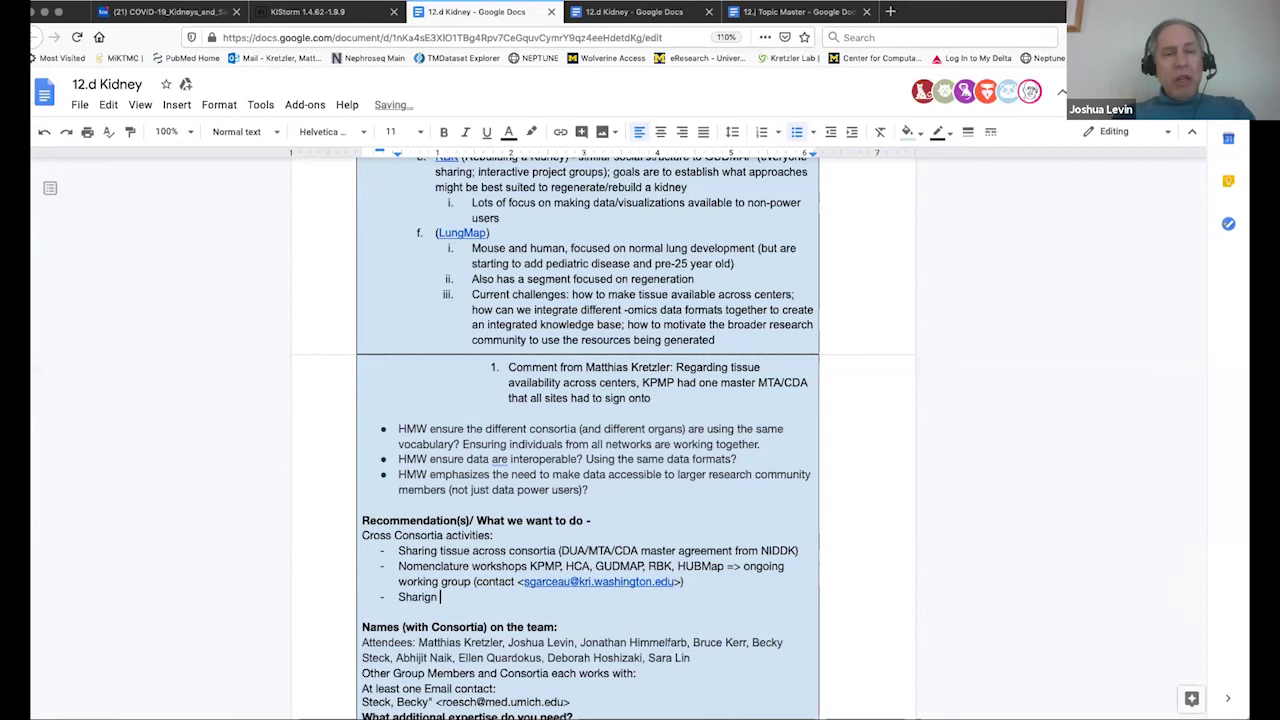
key(BackSpace)
key(BackSpace)
text(ng data)
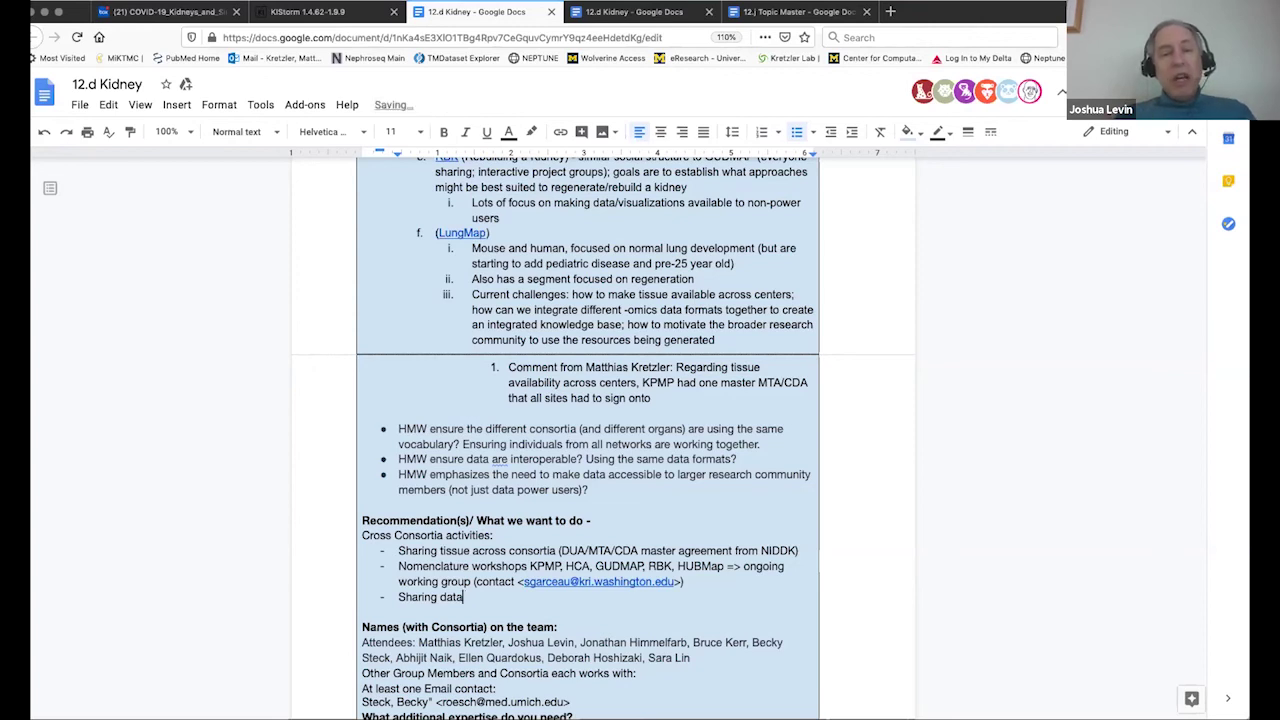
text(processes )
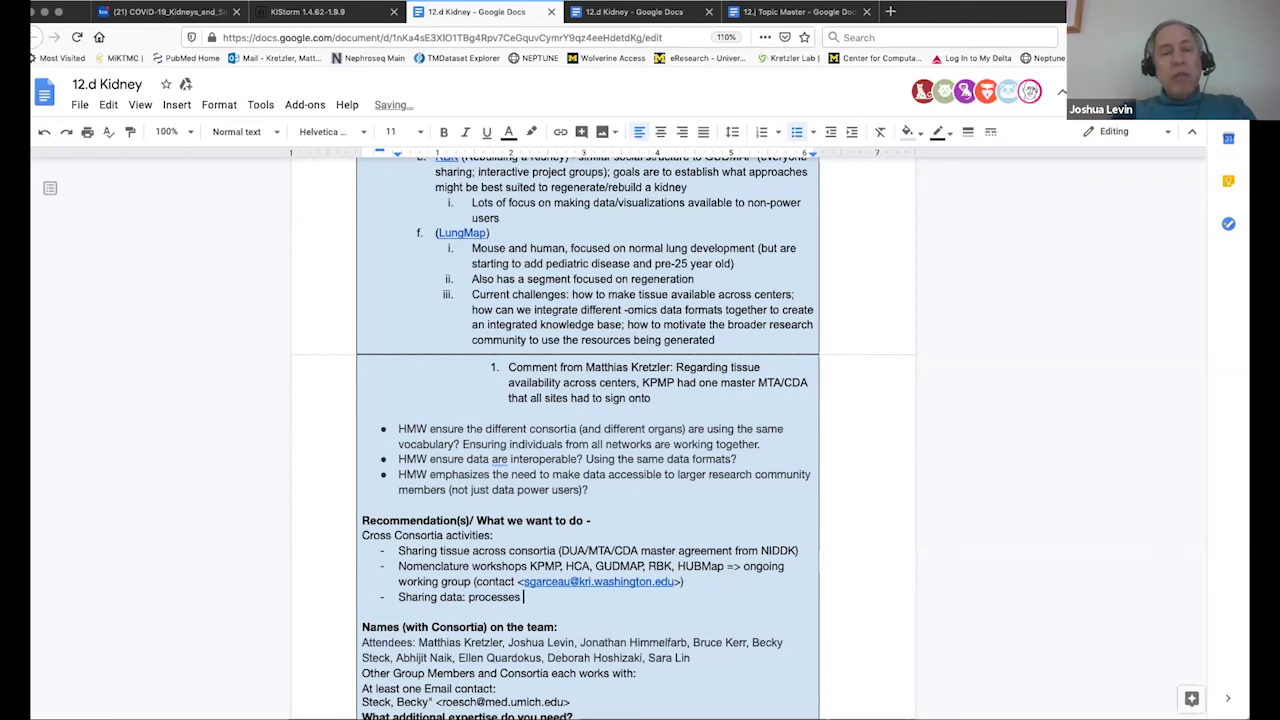
text(to)
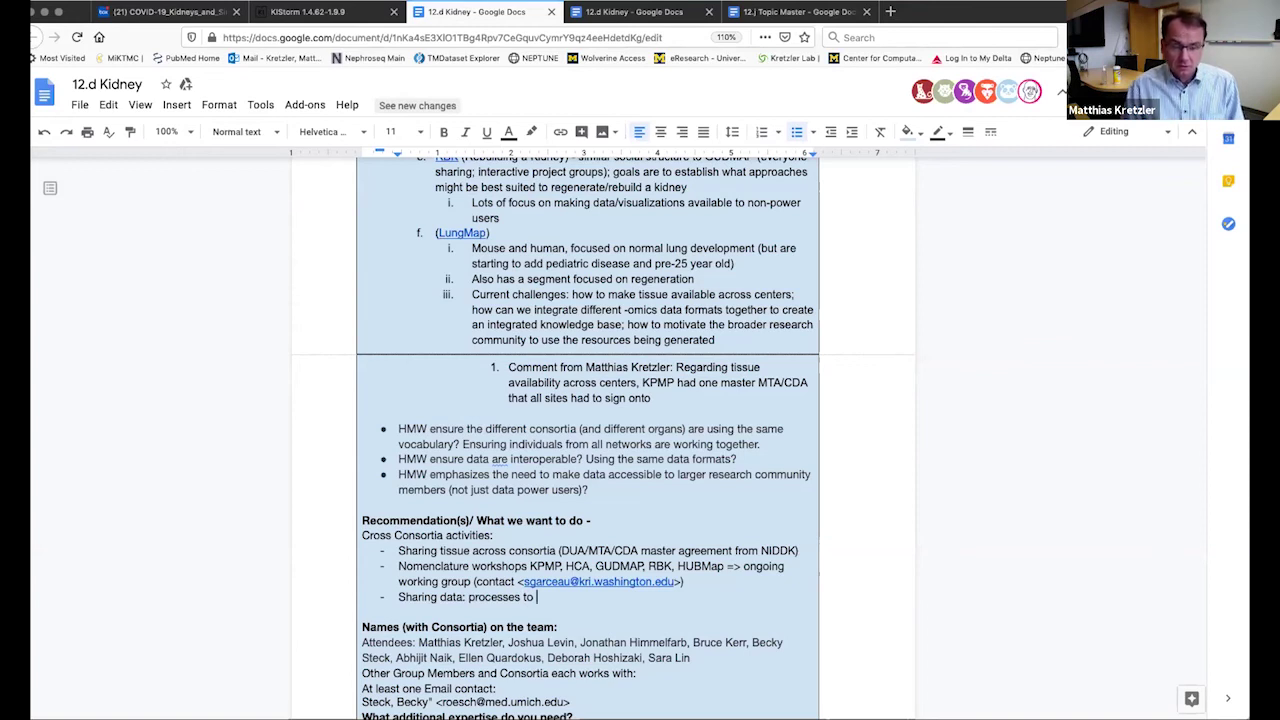
text(data )
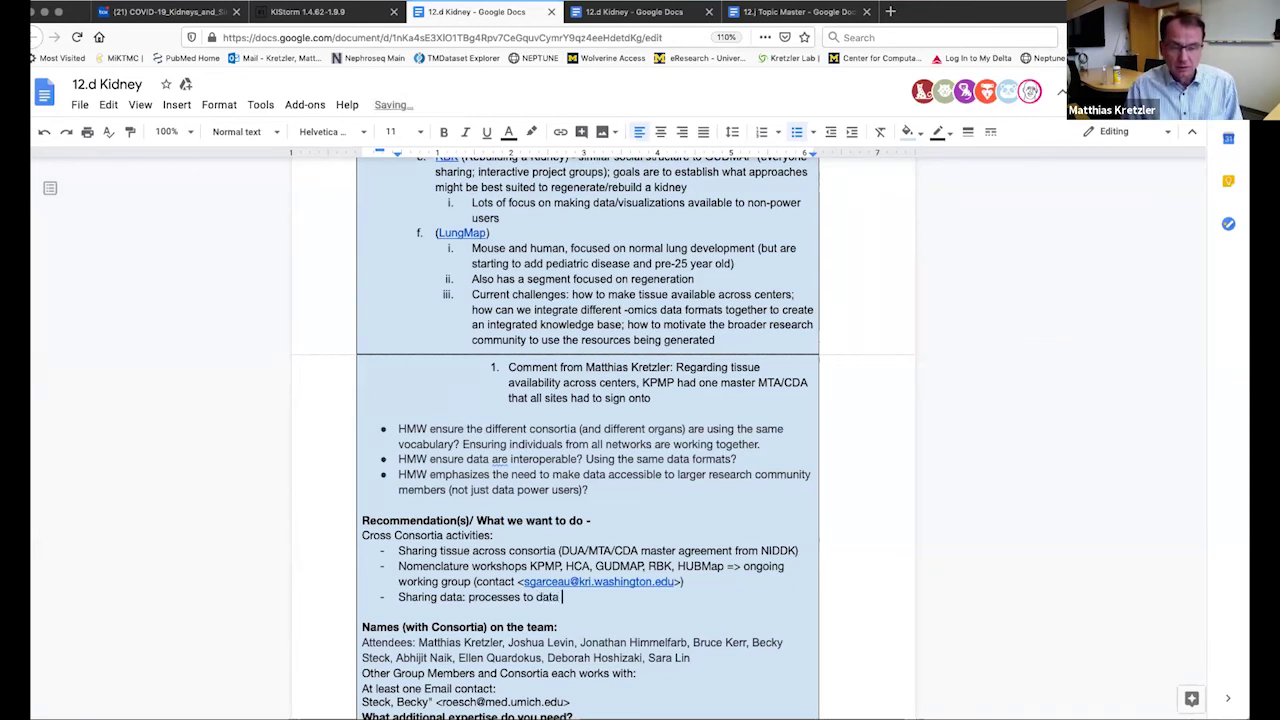
text(genaratio)
key(BackSpace)
key(BackSpace)
key(BackSpace)
key(BackSpace)
key(BackSpace)
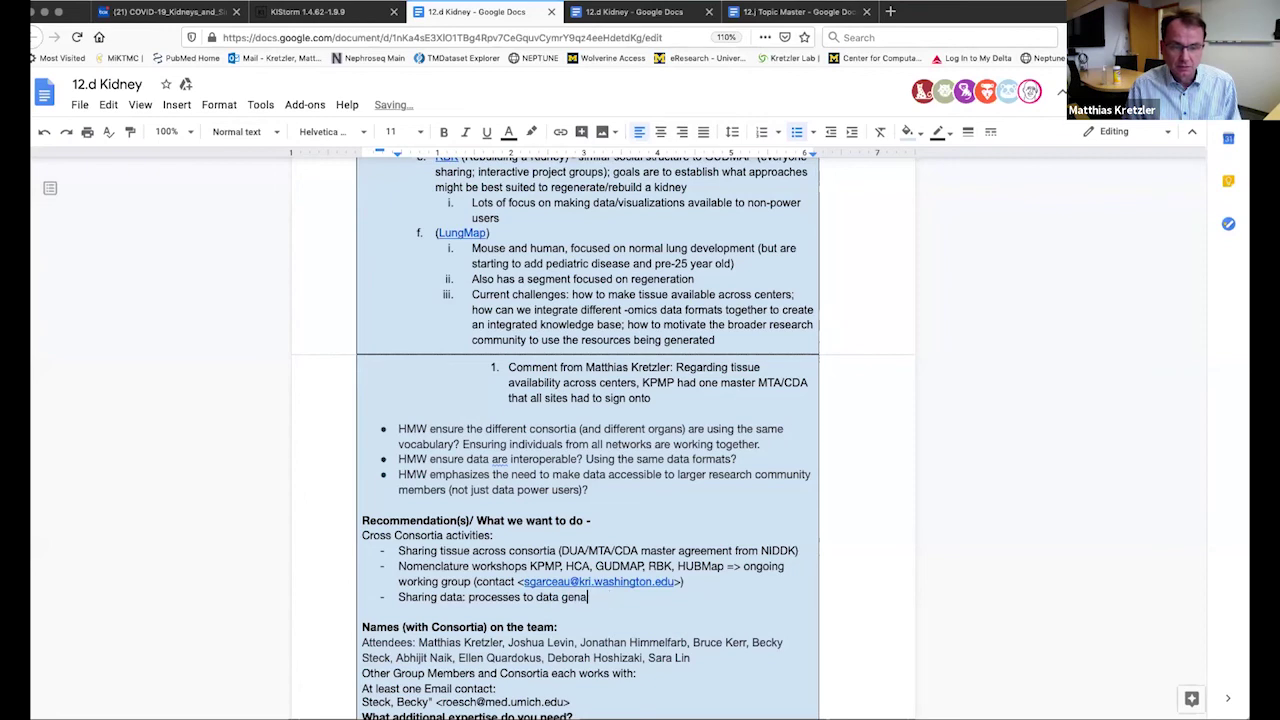
key(BackSpace)
text(eratin)
key(BackSpace)
key(BackSpace)
key(BackSpace)
key(BackSpace)
key(BackSpace)
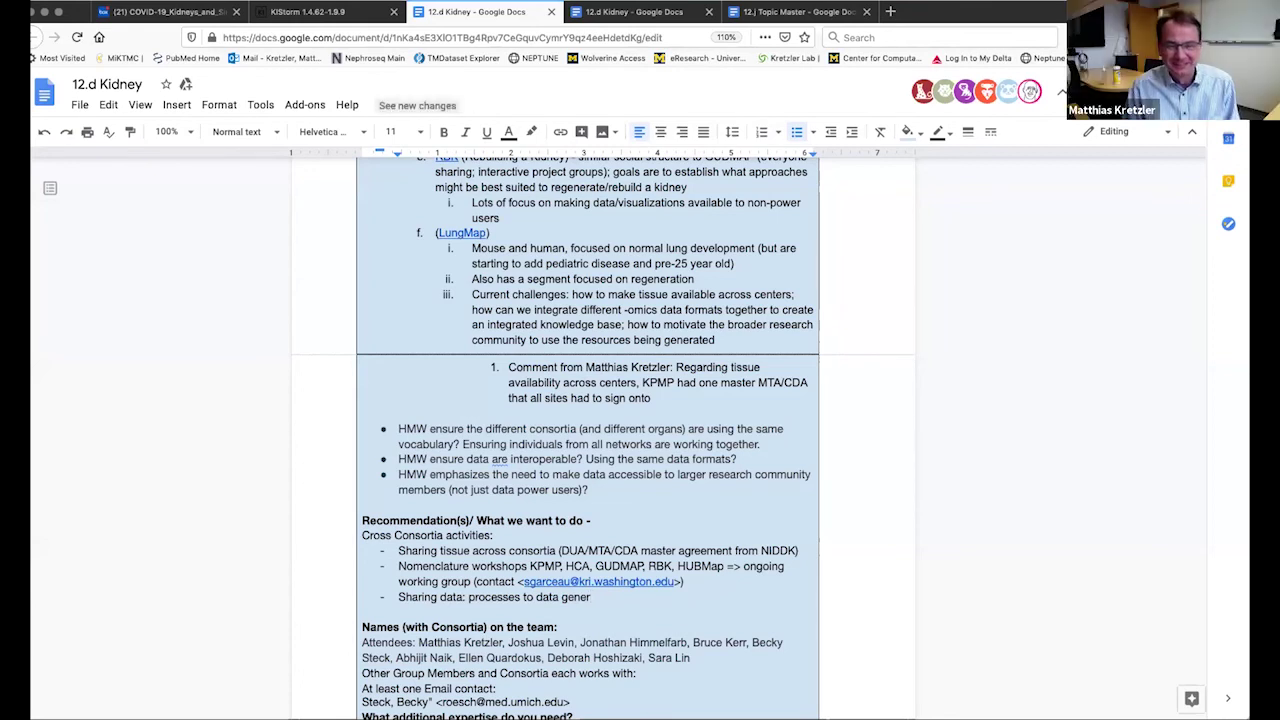
text(atiion and )
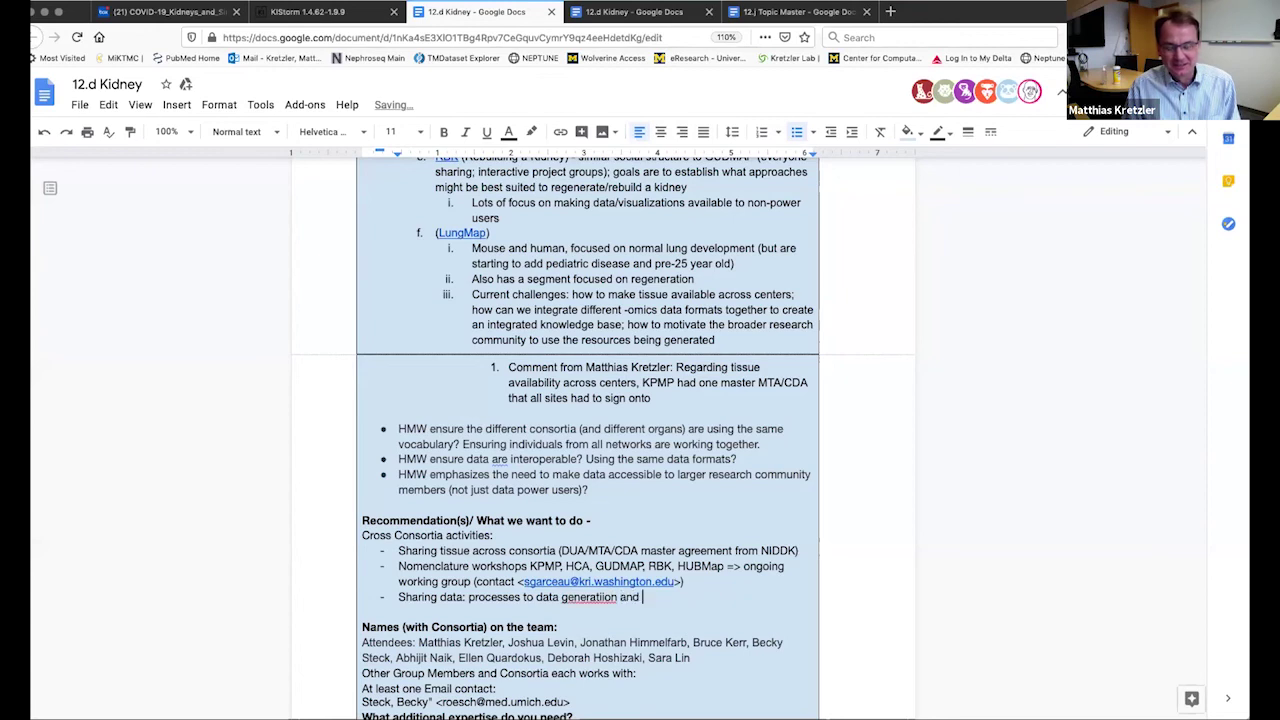
text(data releases )
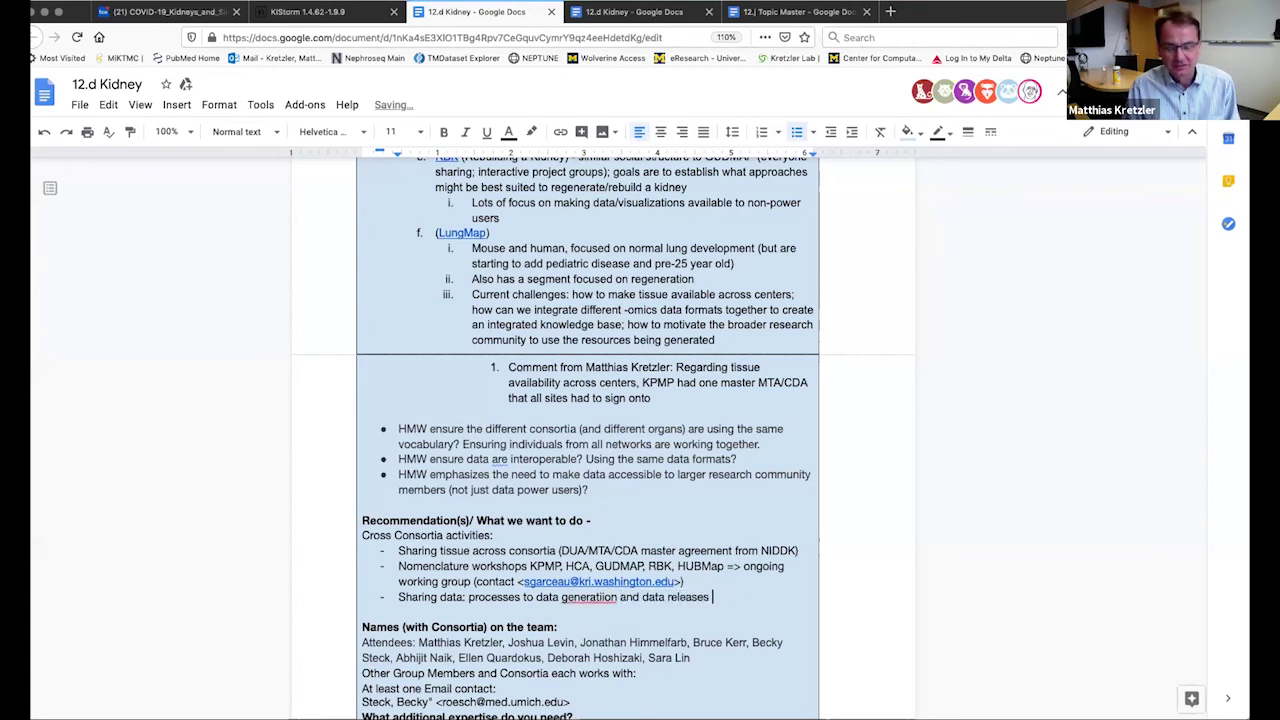
text(and framework)
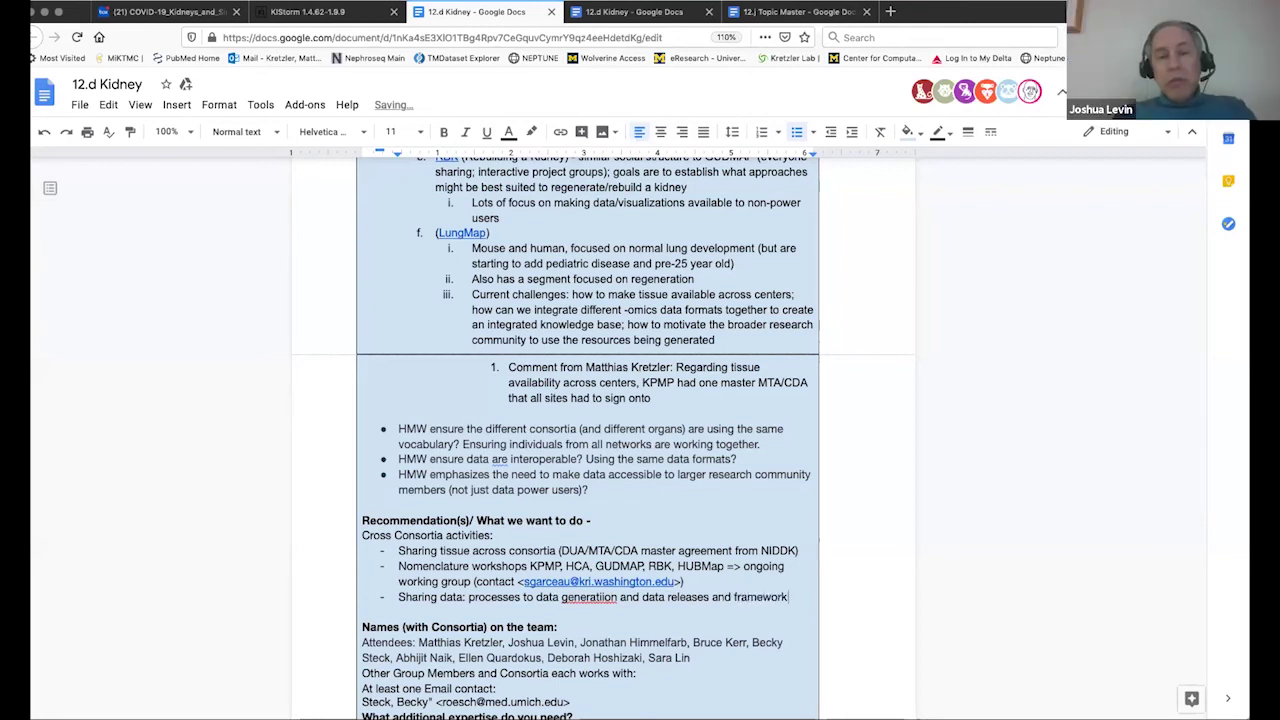
- Accept the 'generation' spelling fix and append ': coordination inside consortia and between consortia'
click(604, 598)
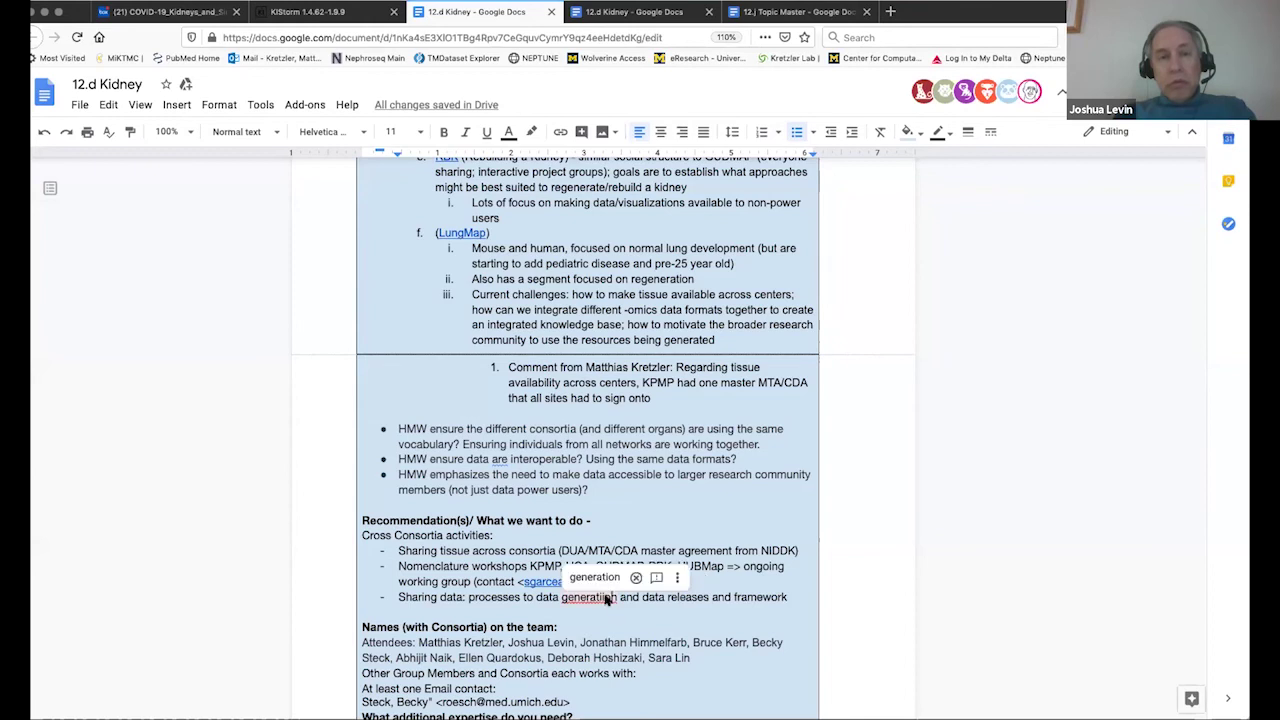
click(594, 577)
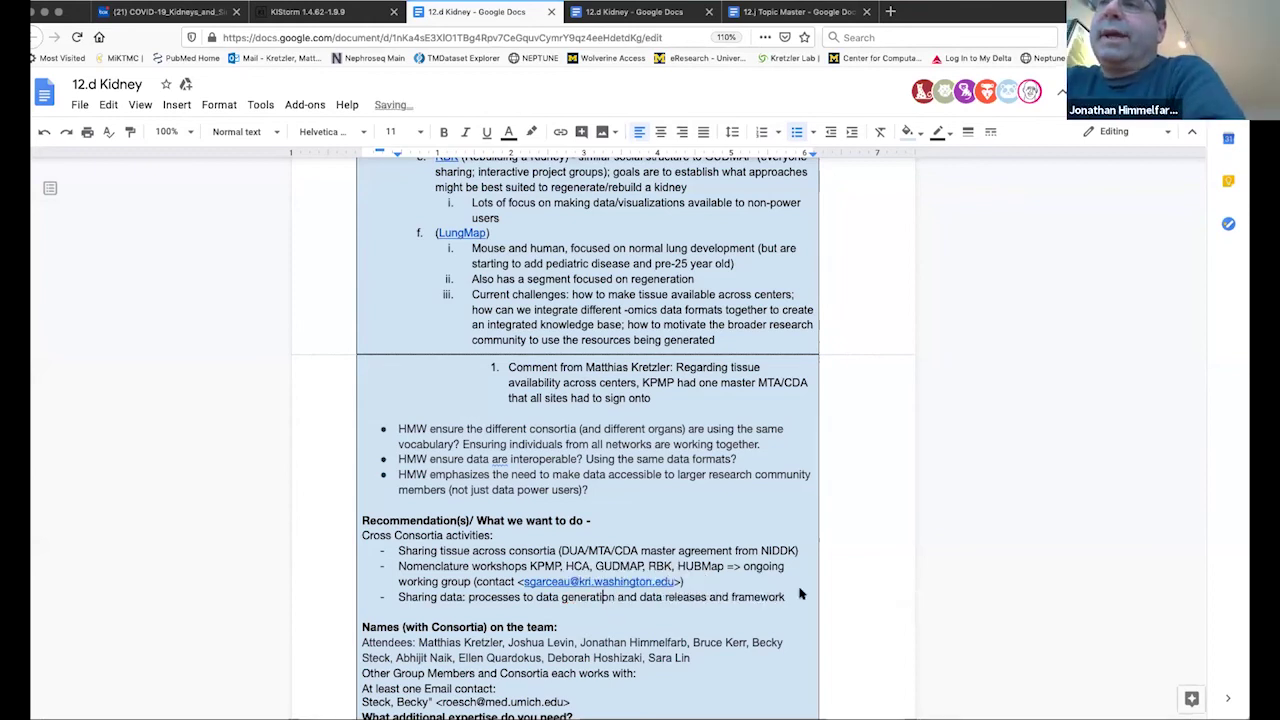
text(:)
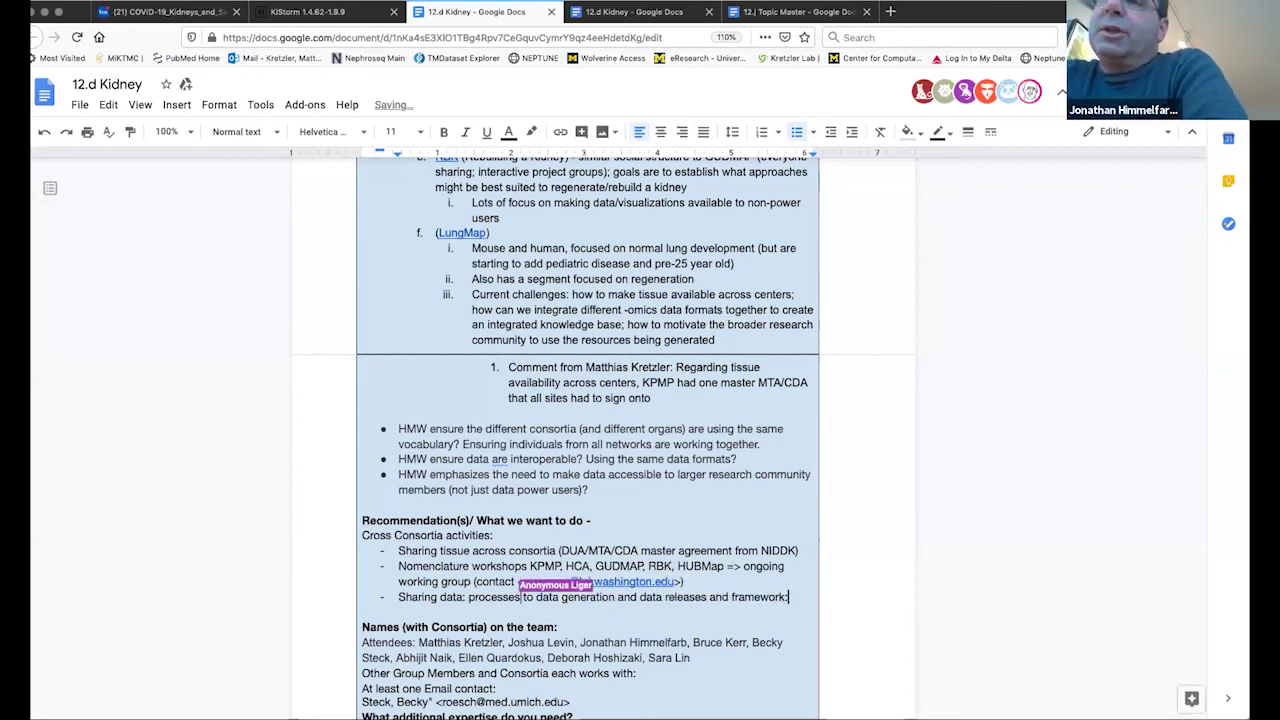
text( coor)
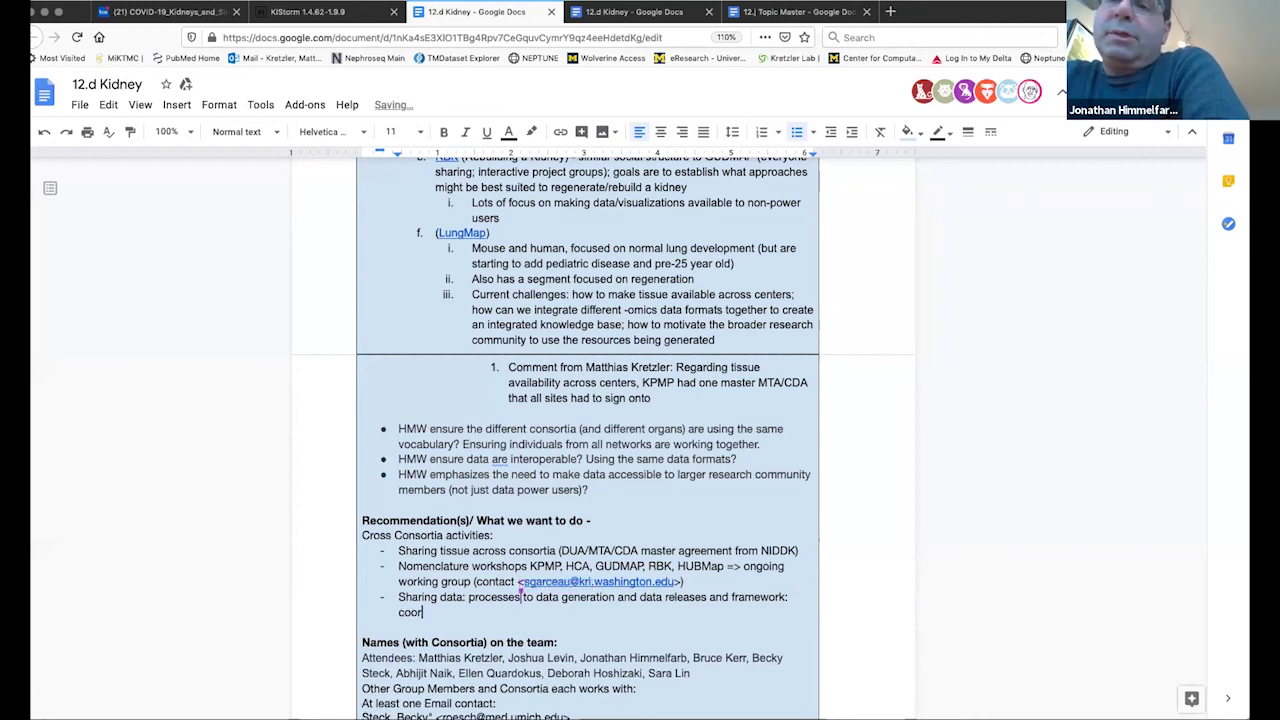
text(dination inside ed)
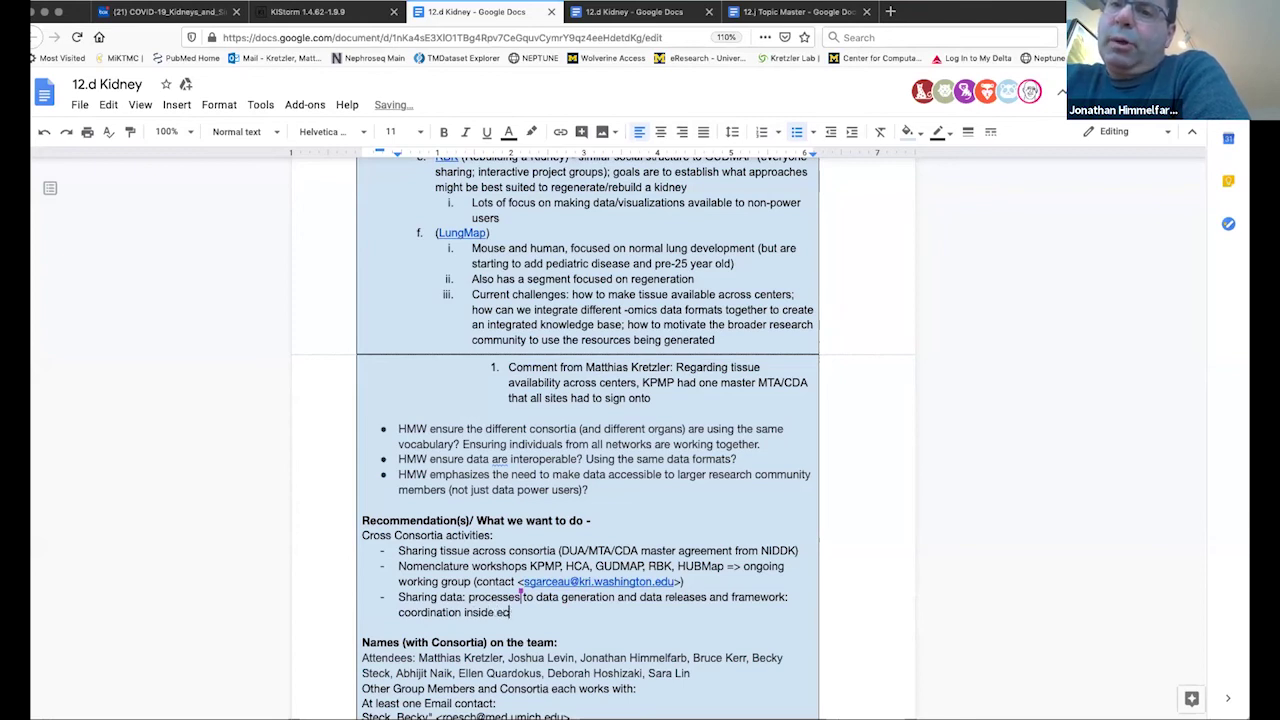
key(BackSpace)
key(BackSpace)
text(conos)
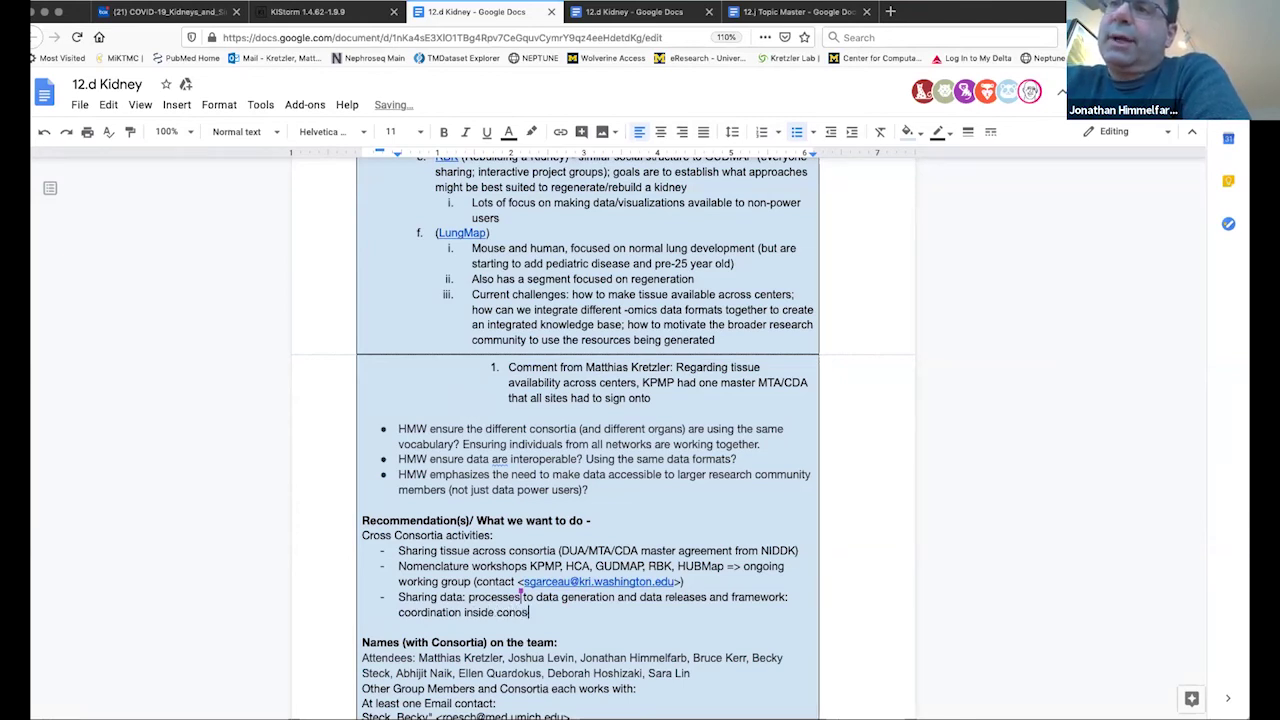
key(BackSpace)
key(BackSpace)
text(sortia )
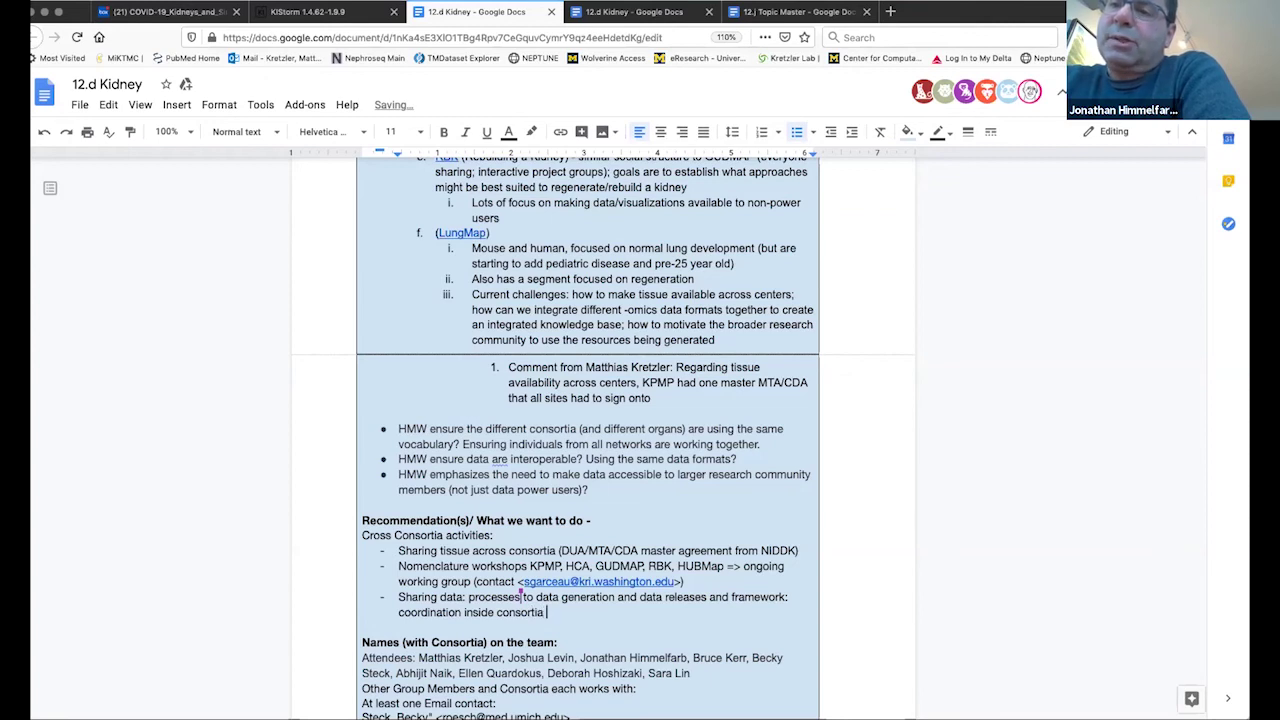
text(and between )
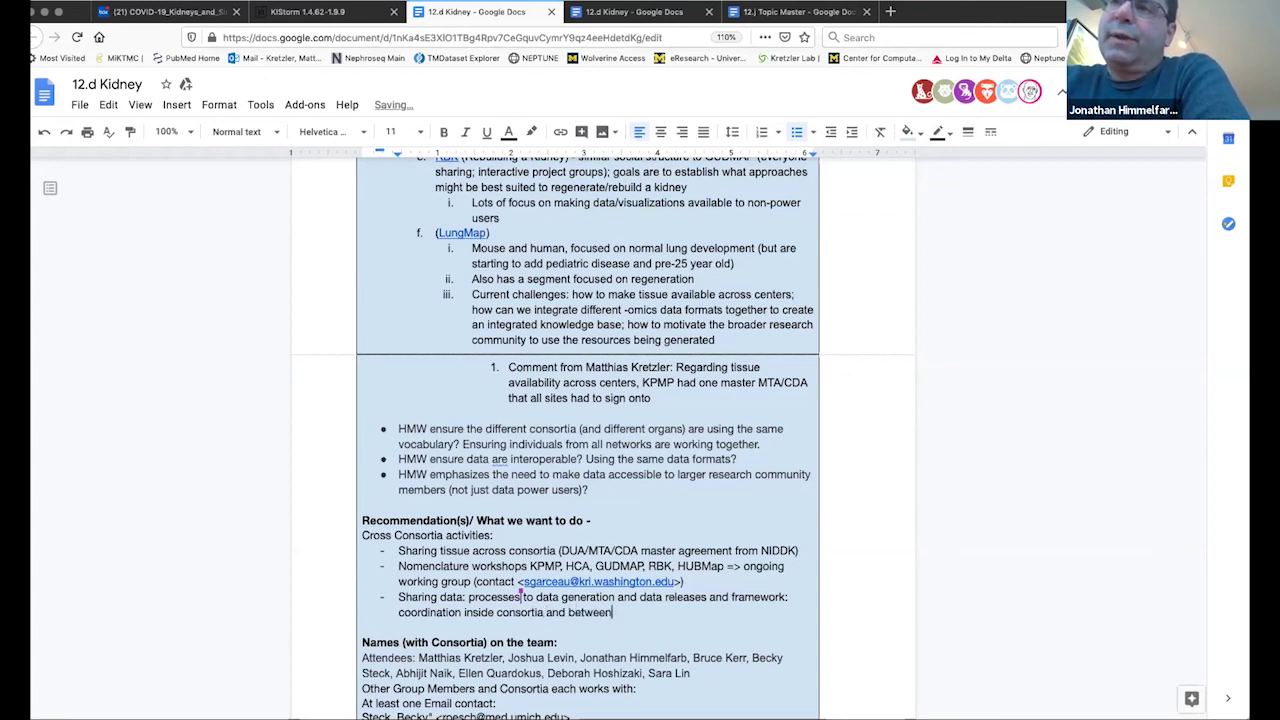
text(consortia)
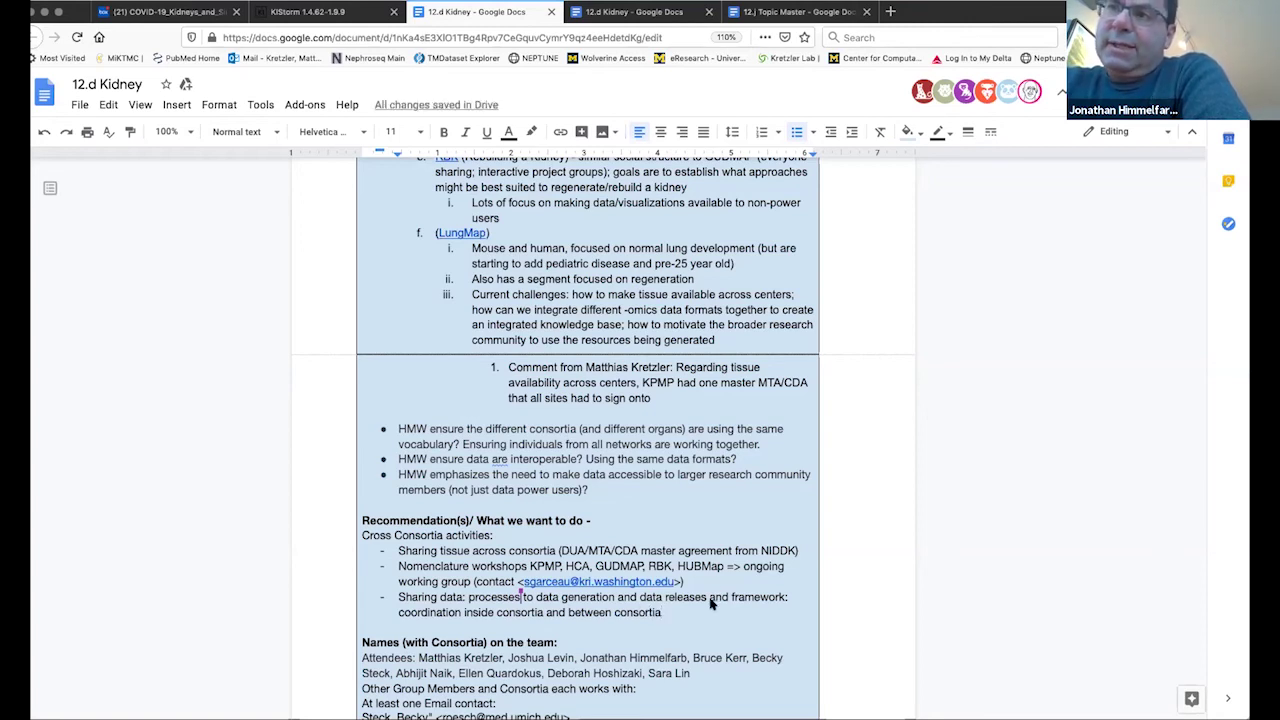
scroll(703, 603, down, 2)
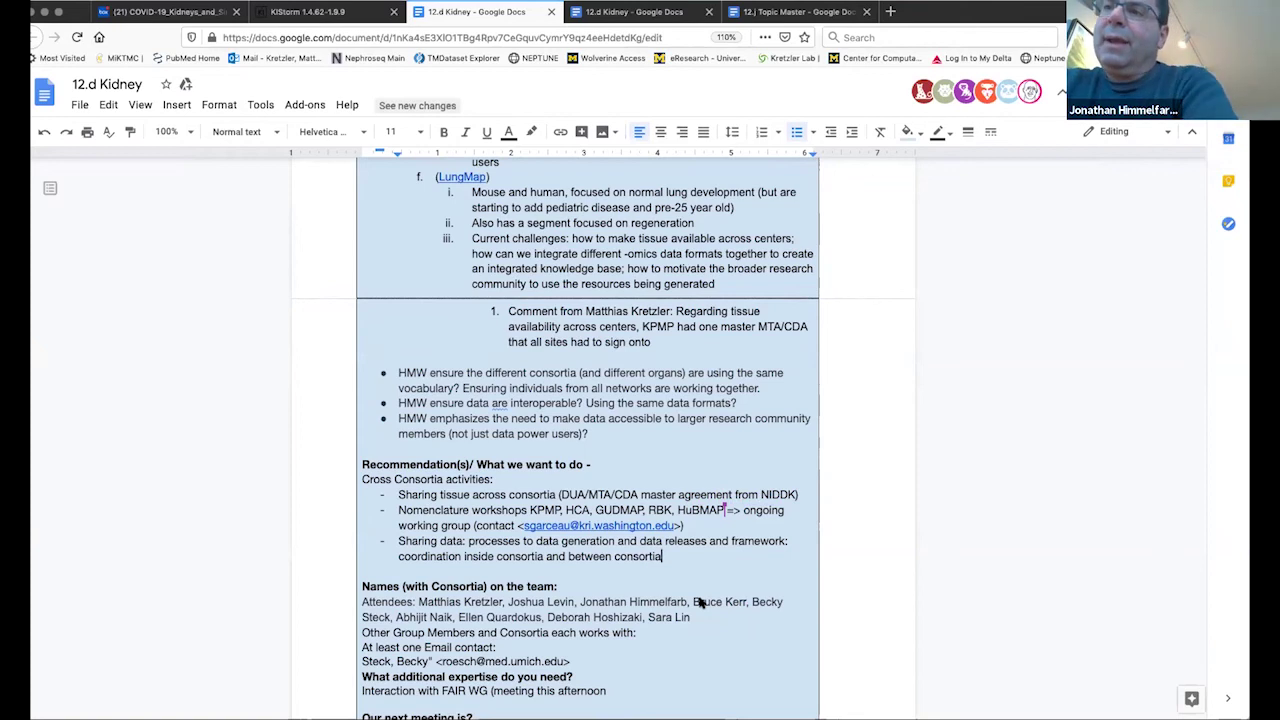
- Prefix the bullet with 'Significant challenge towards interoperability for data' and lowercase 'sharing'
click(409, 541)
text(Mai)
key(BackSpace)
key(BackSpace)
key(BackSpace)
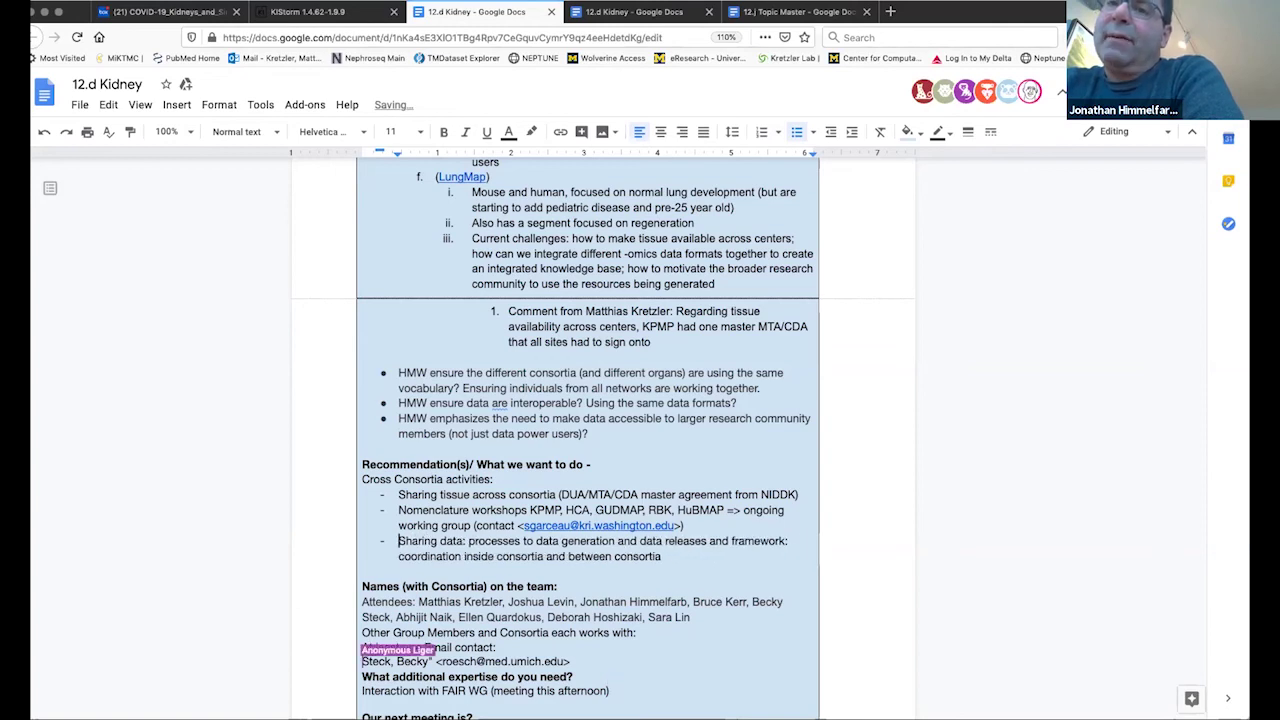
text(SIgnit)
key(BackSpace)
key(BackSpace)
key(BackSpace)
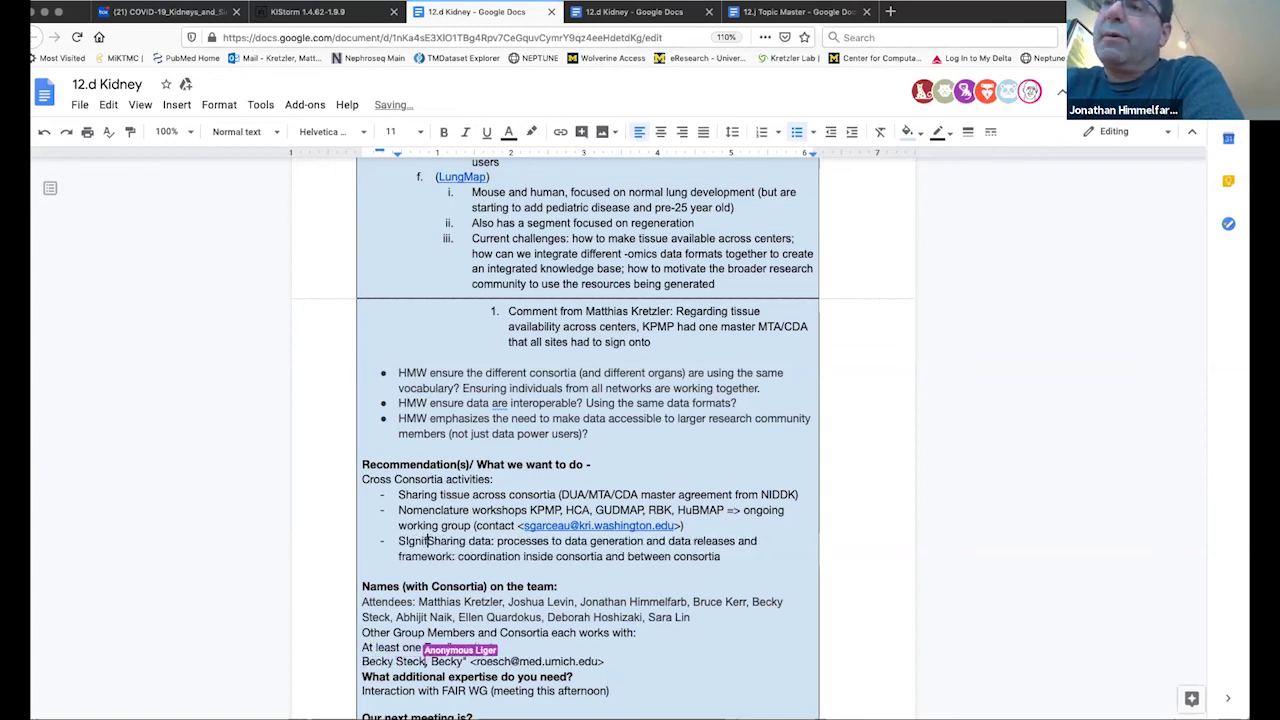
key(BackSpace)
text(ignificant )
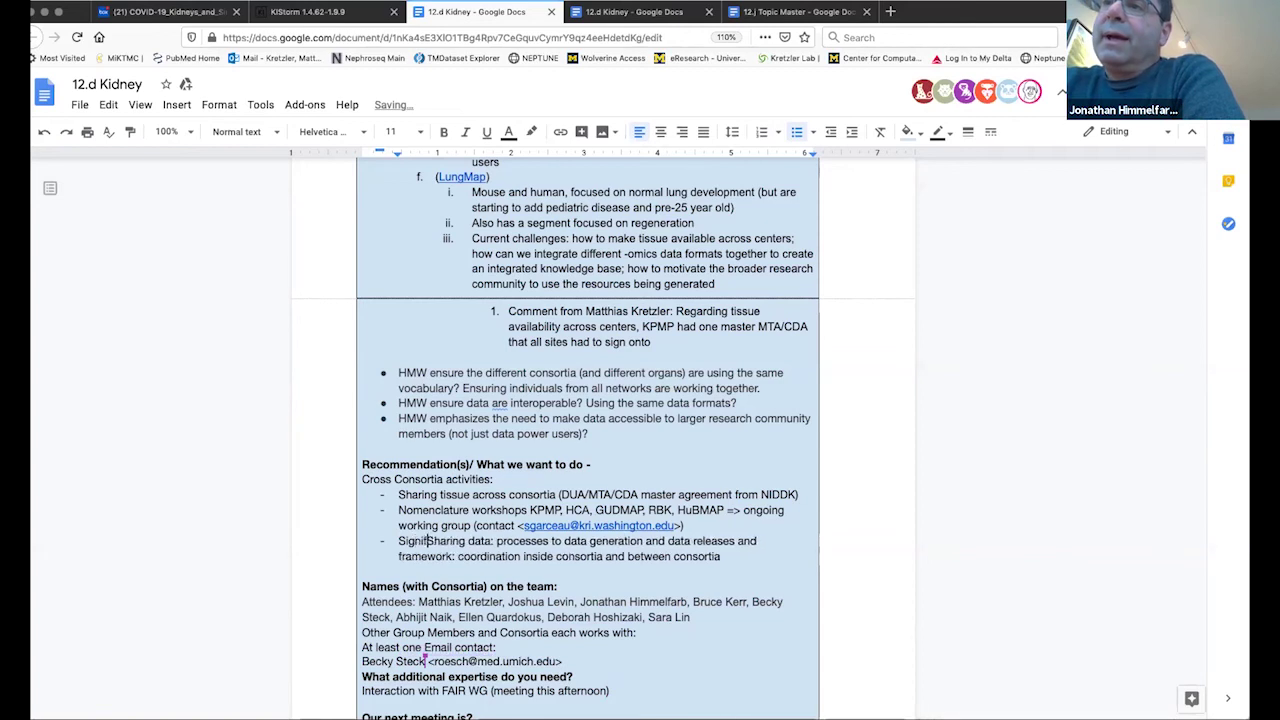
text(challenge )
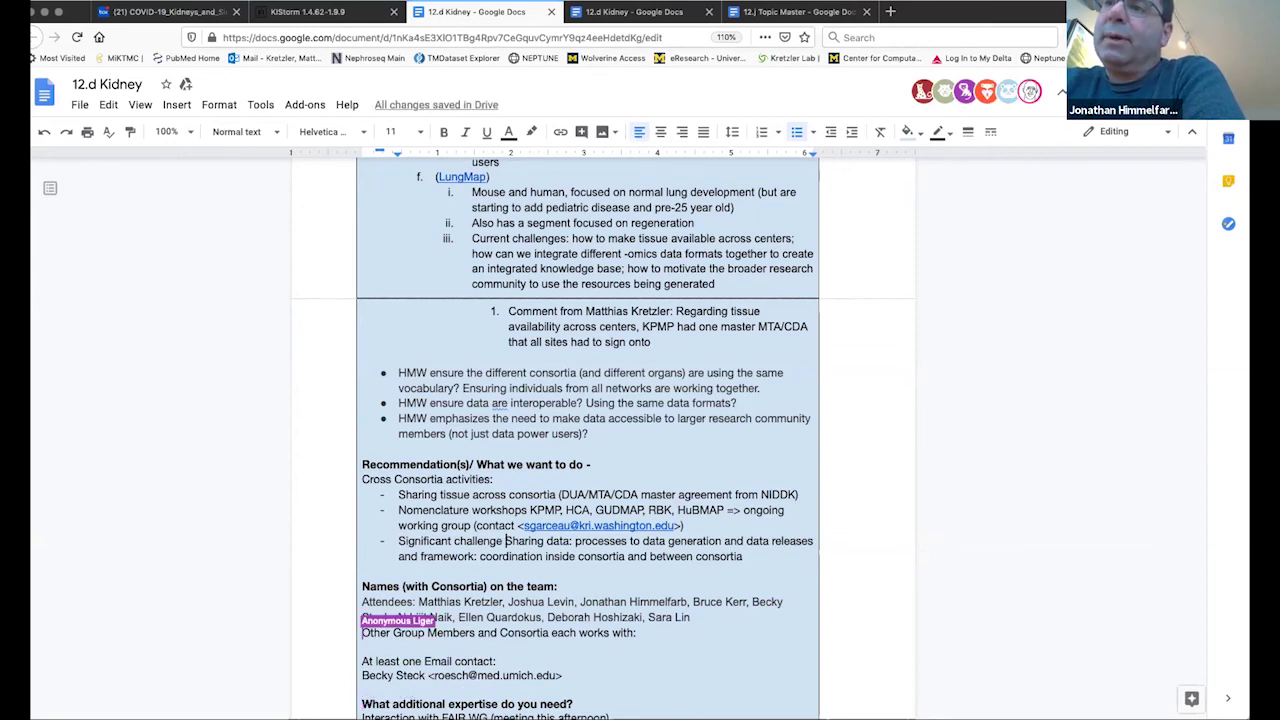
text(on im)
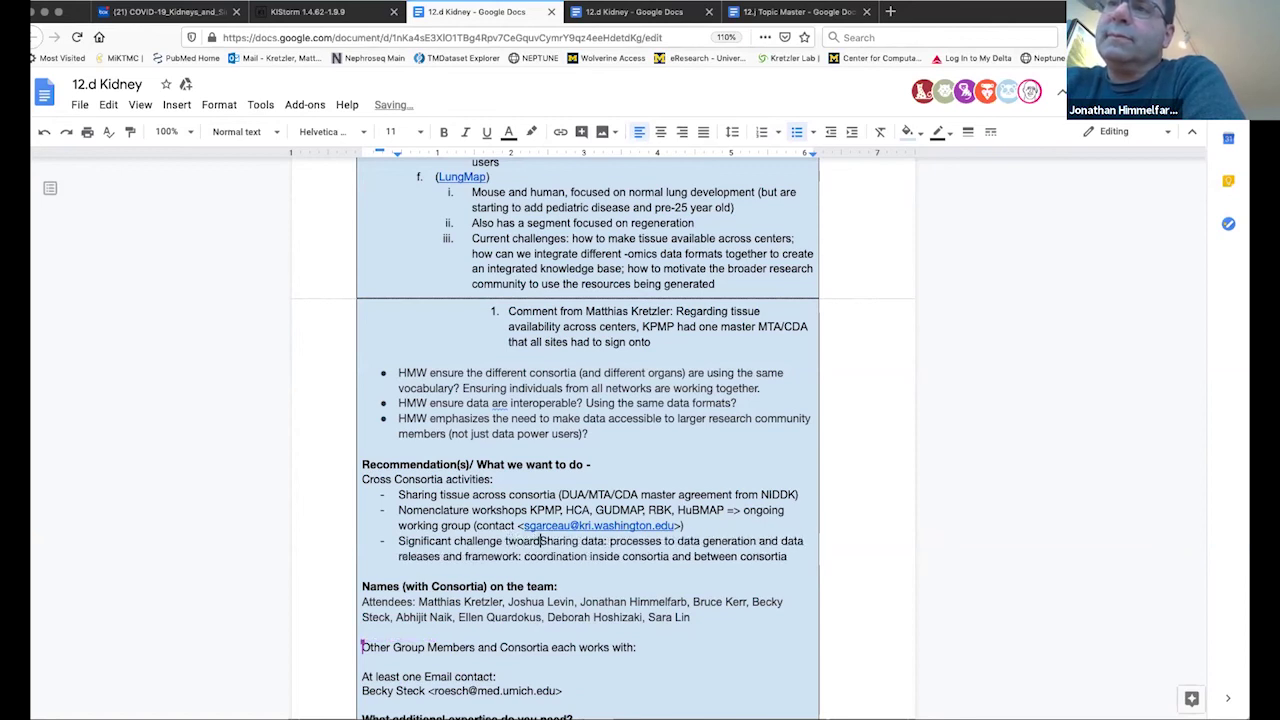
text(ards inter)
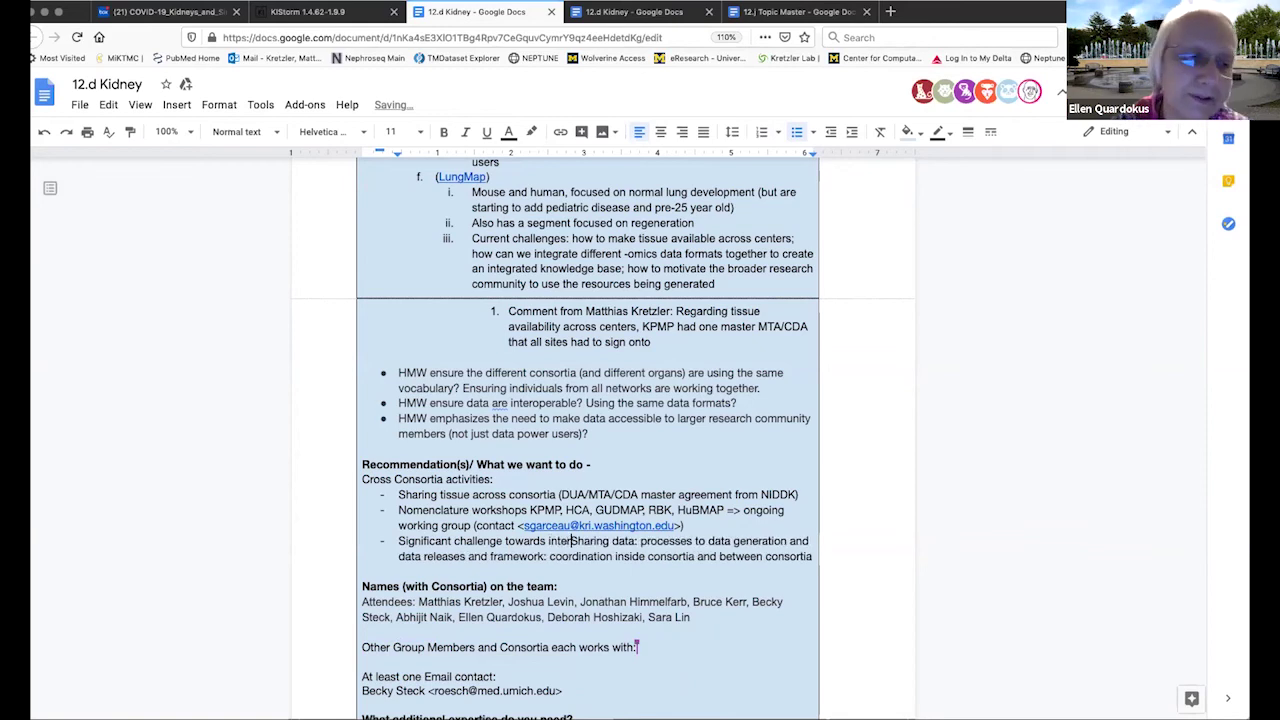
text(operablShari)
text(for data)
key(Delete)
text(s)
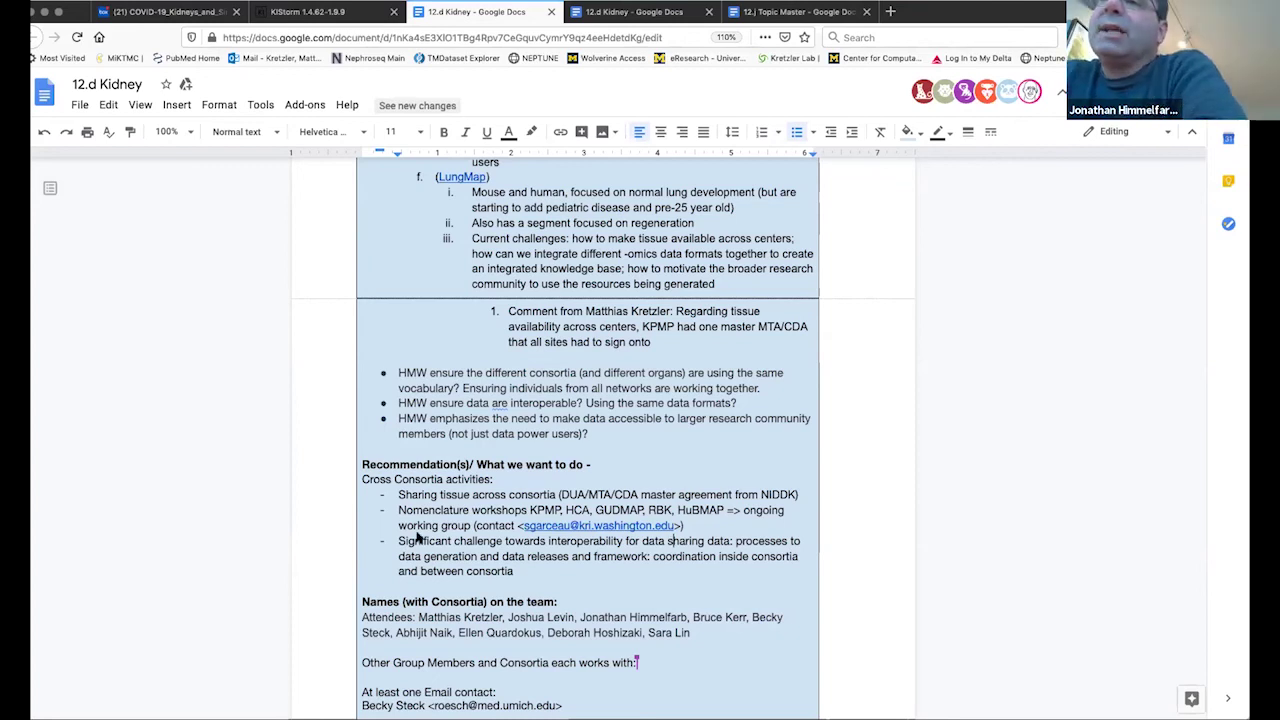
click(419, 572)
drag(535, 556, 515, 572)
- Start a new bullet reading 'Reference tissue utilized between consortia'
click(515, 572)
key(Return)
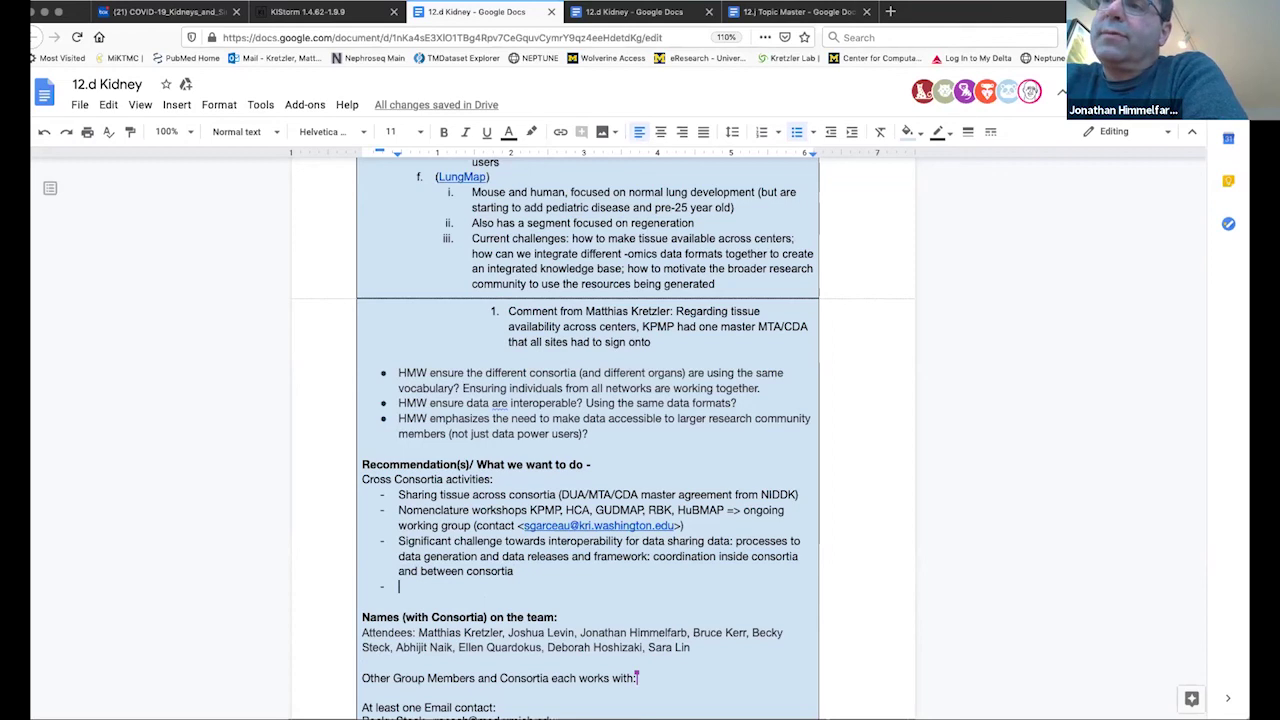
text(Reference t)
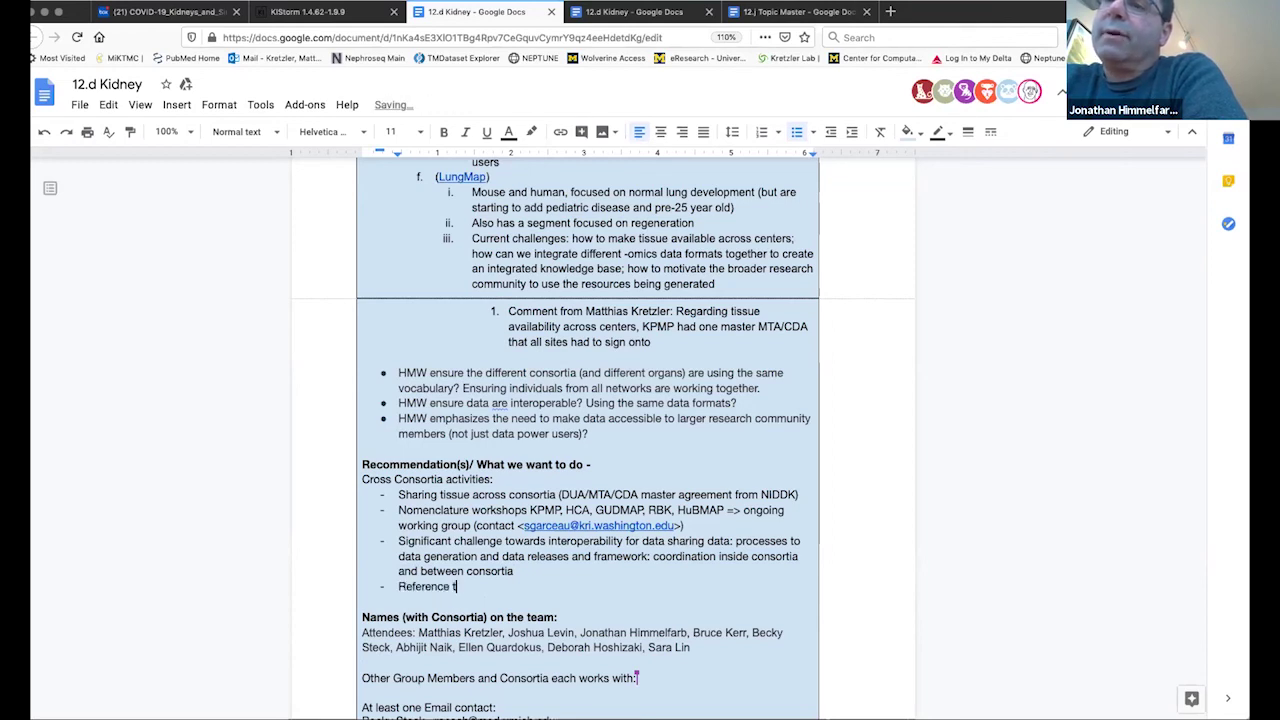
text(issue c)
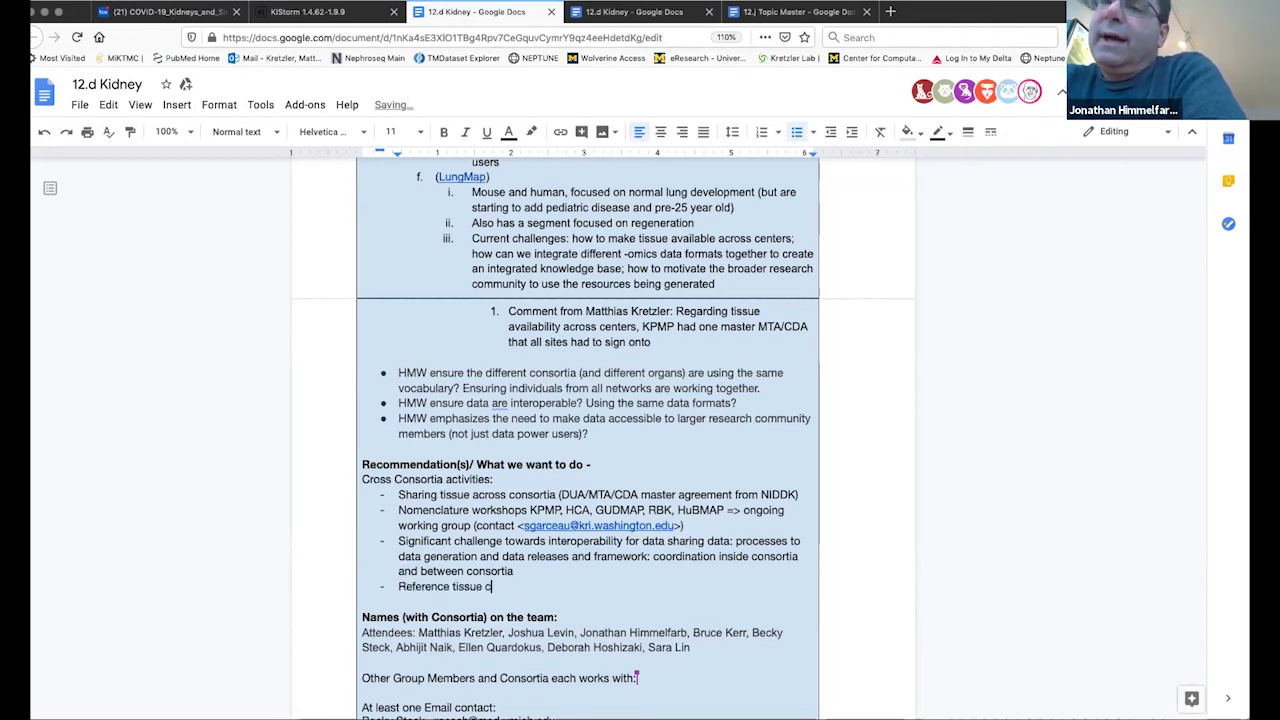
key(BackSpace)
text(utilizt)
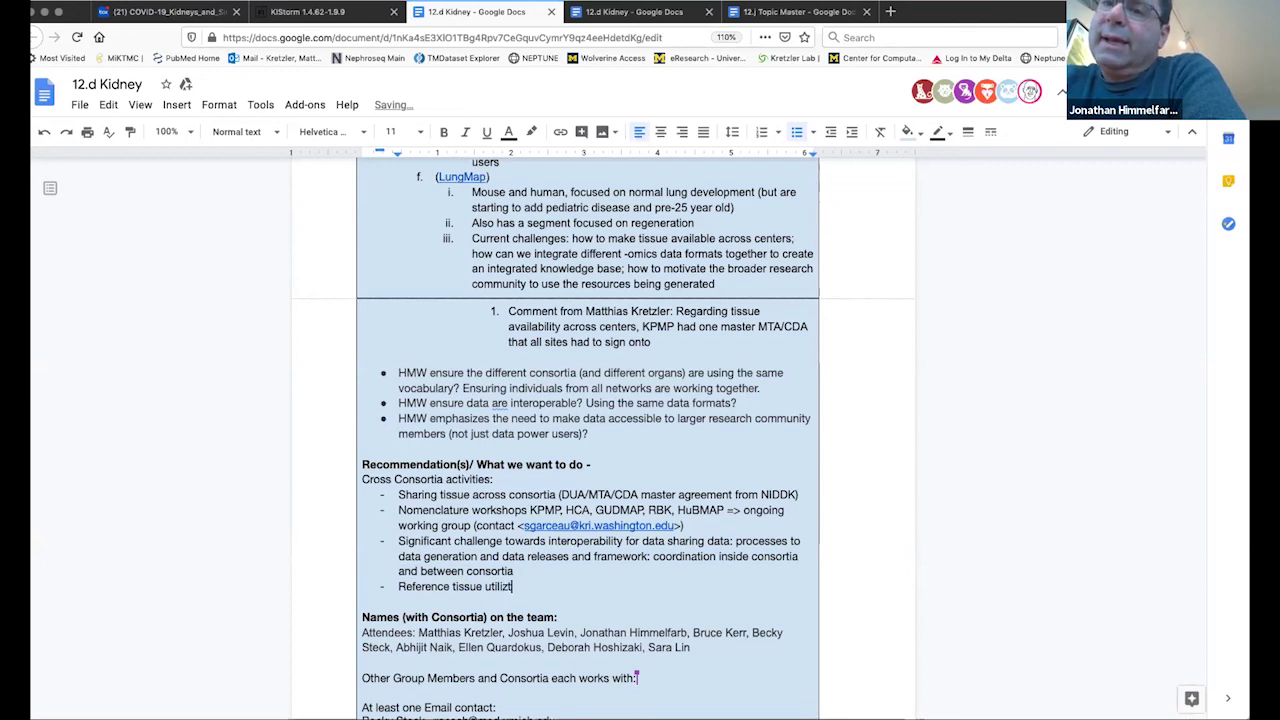
key(BackSpace)
text(ed )
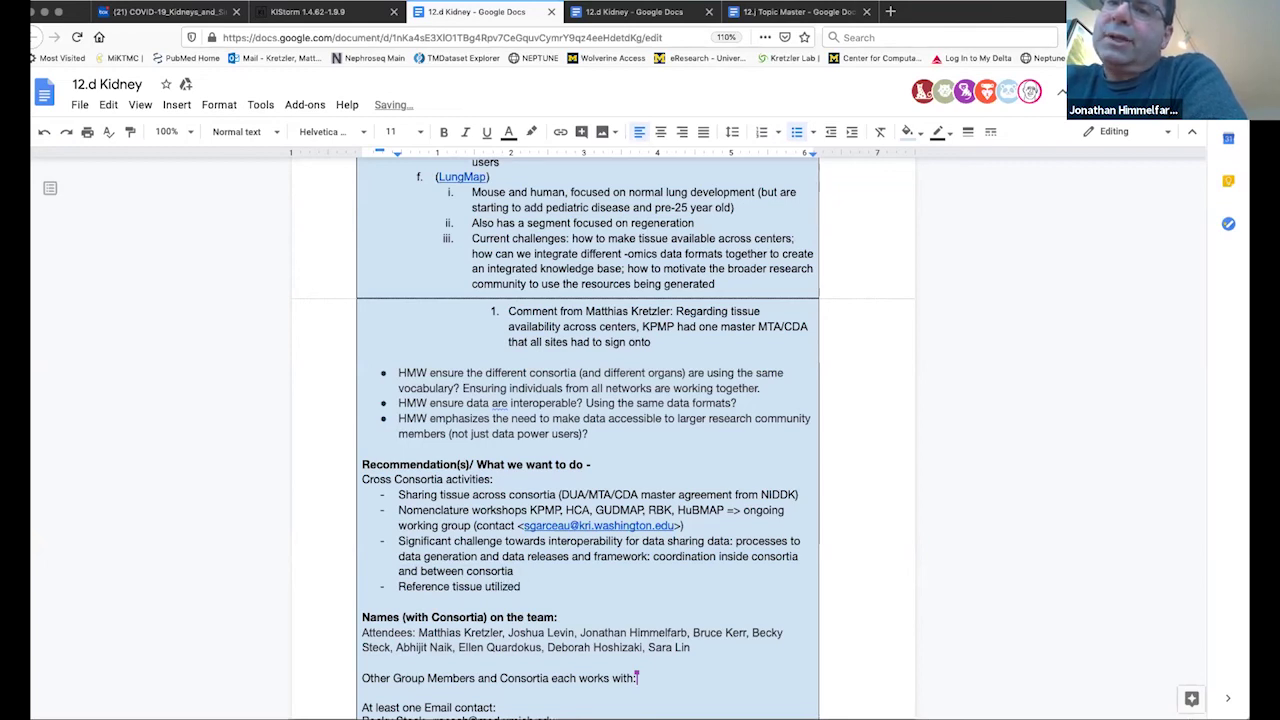
text(by)
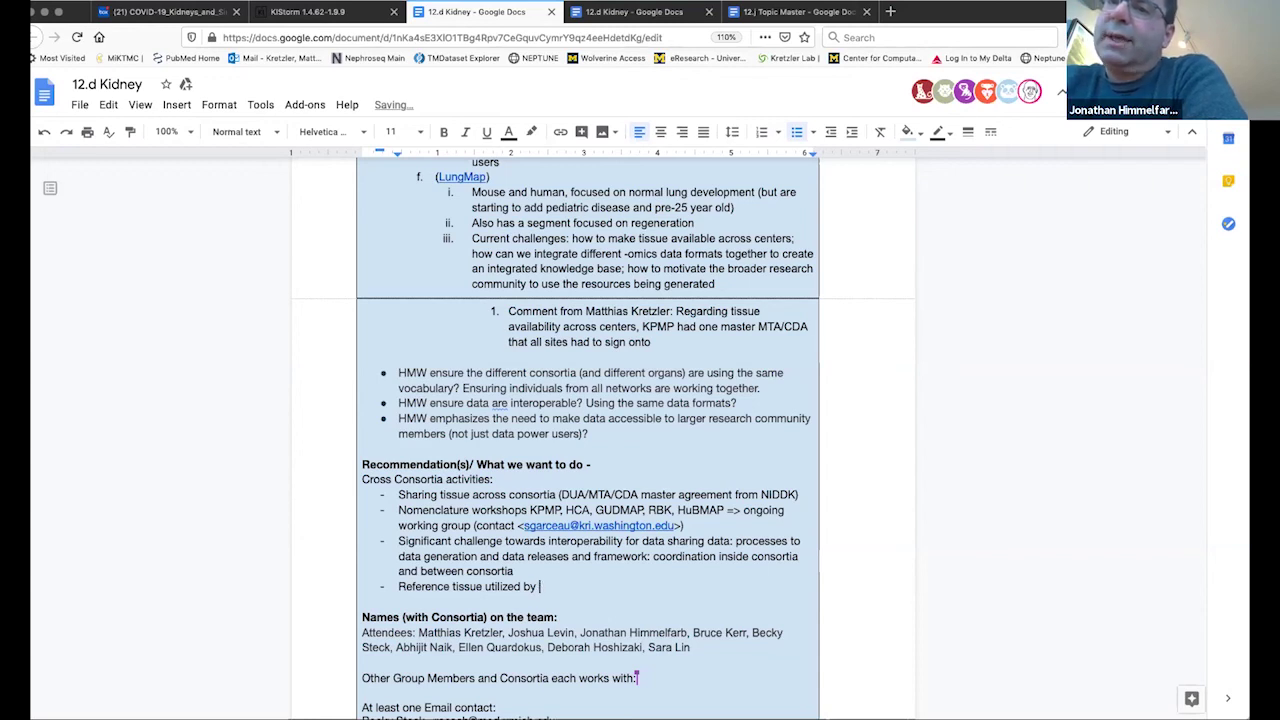
key(BackSpace)
key(BackSpace)
key(BackSpace)
text(bet)
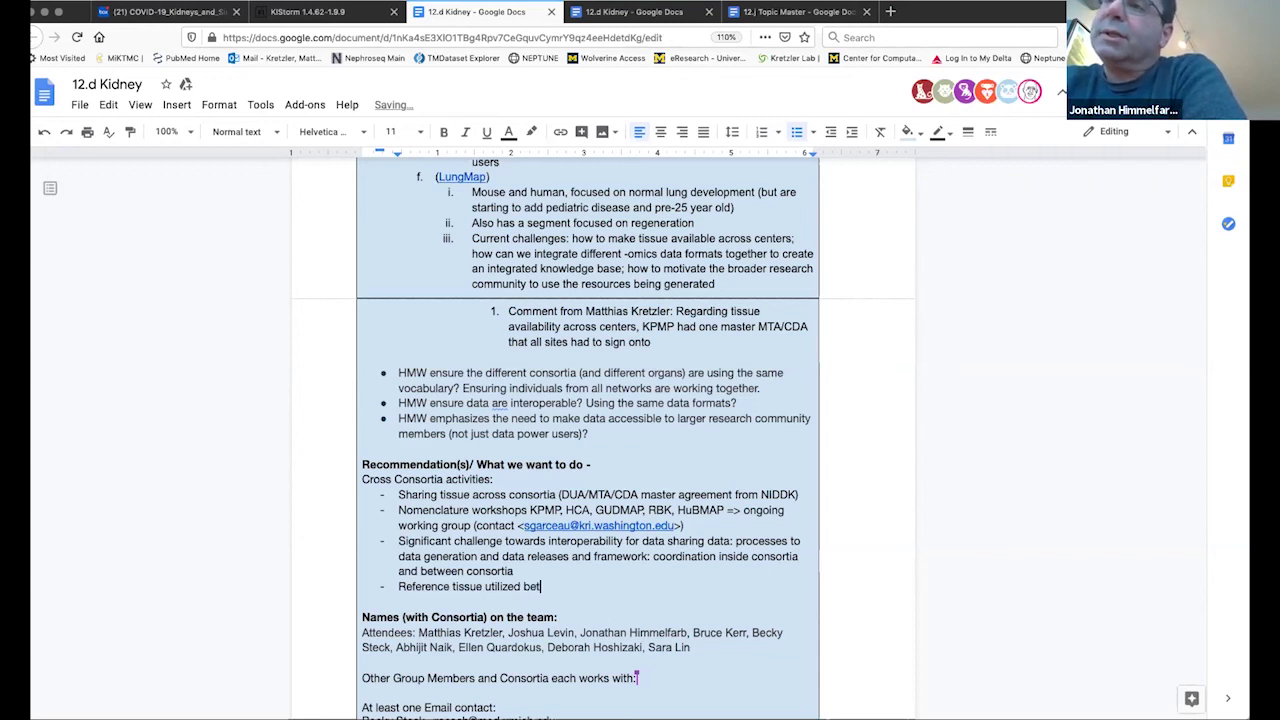
text(ween consortia)
- Continue the bullet with 'for calibration and standardization of data sets generated'
key(BackSpace)
key(BackSpace)
key(BackSpace)
key(BackSpace)
key(BackSpace)
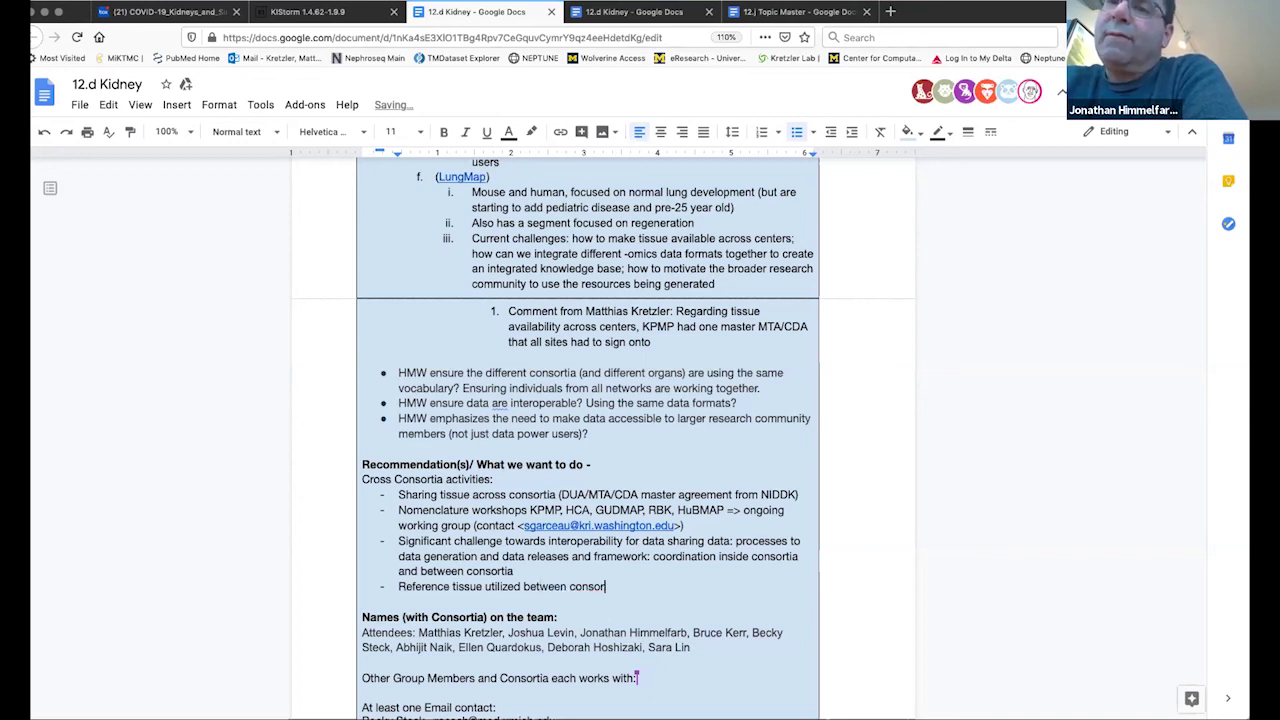
text(rtia)
key(BackSpace)
key(BackSpace)
key(BackSpace)
key(BackSpace)
text(rtia fo)
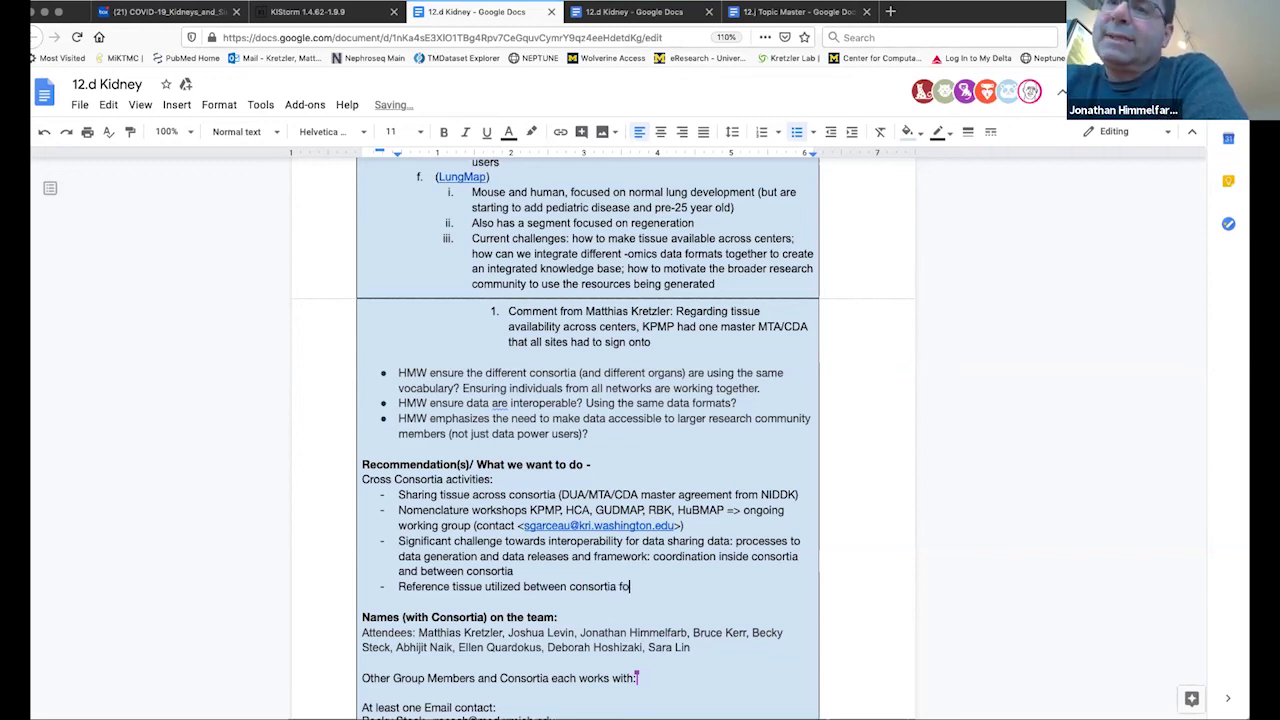
text(r calibr)
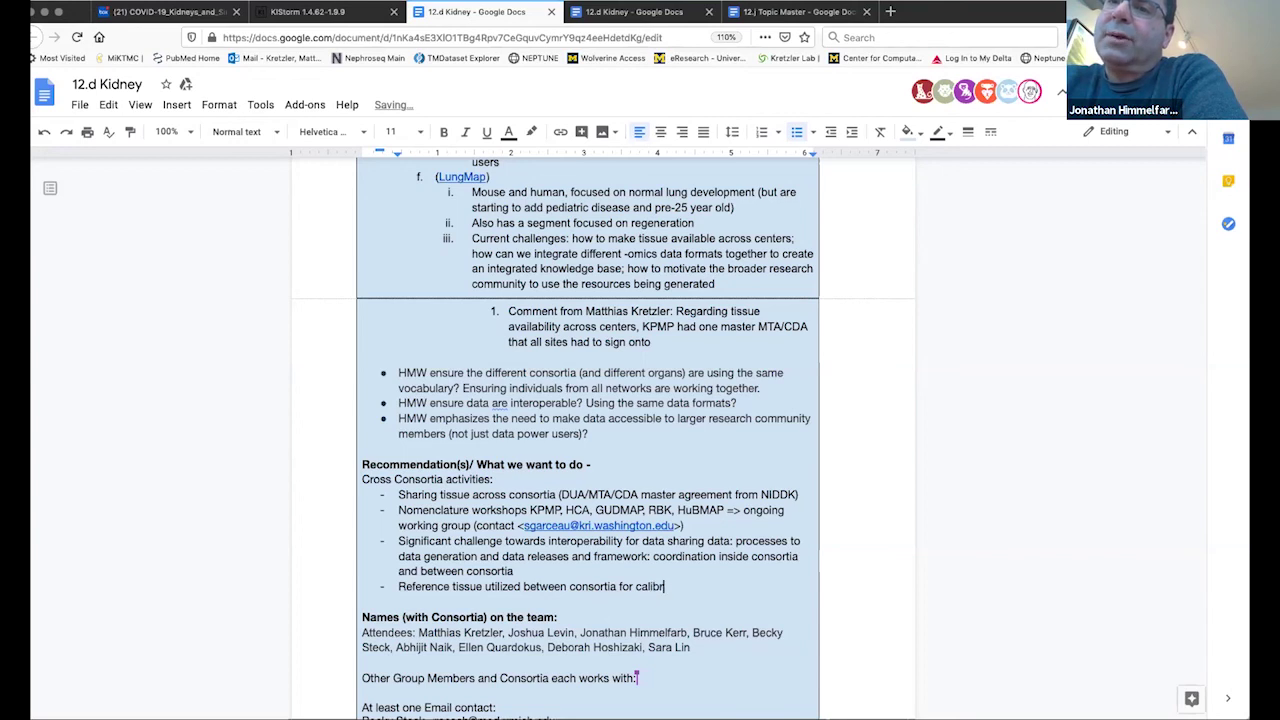
text(ation and star)
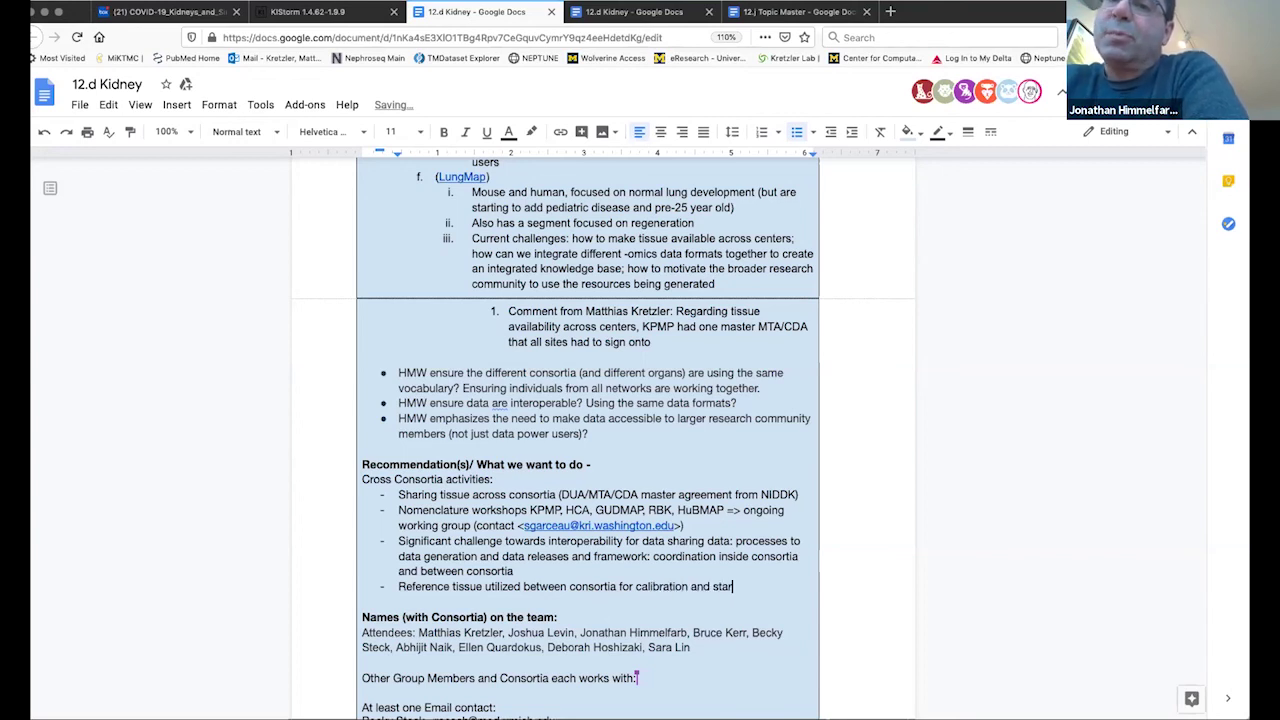
key(BackSpace)
text(nda)
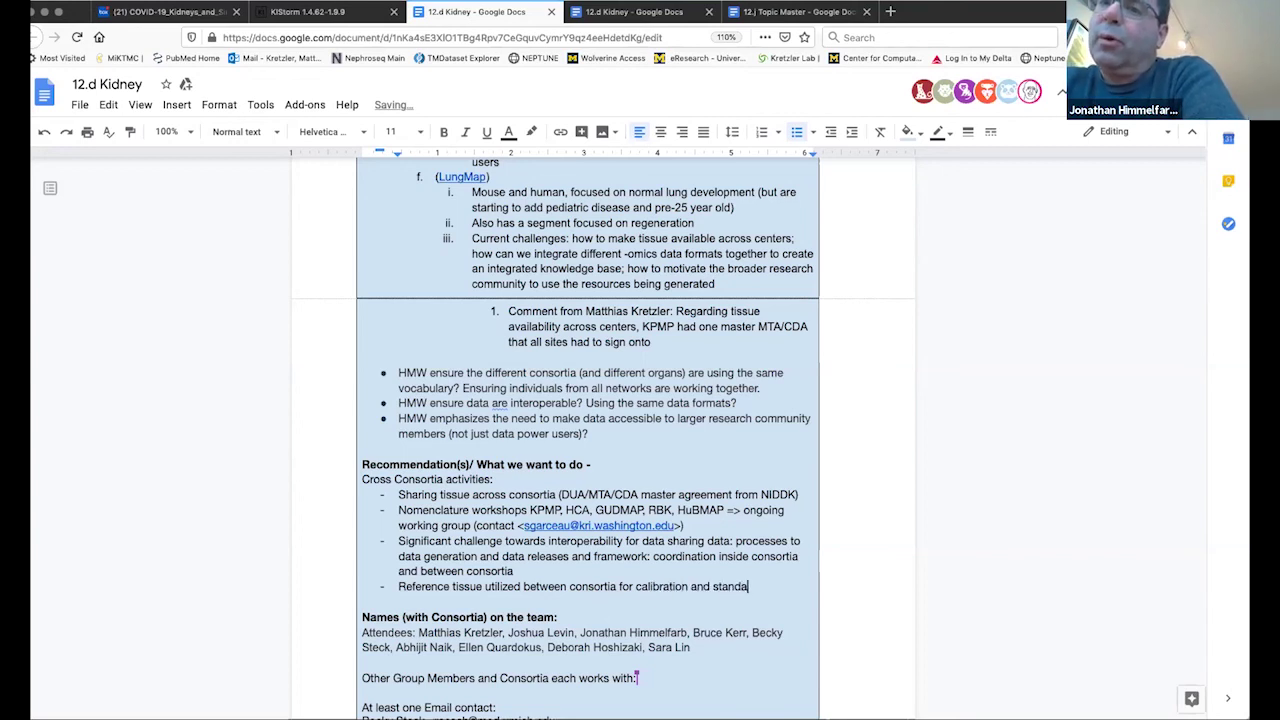
text(rdization of )
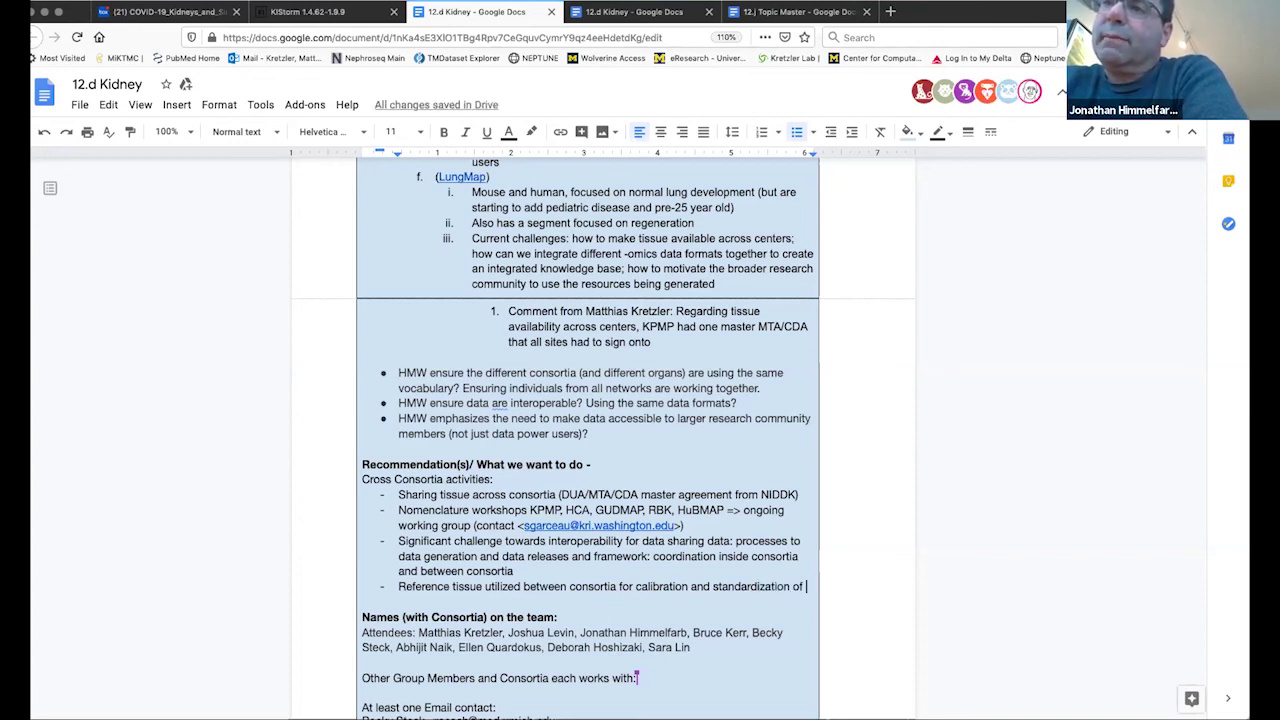
text(dta)
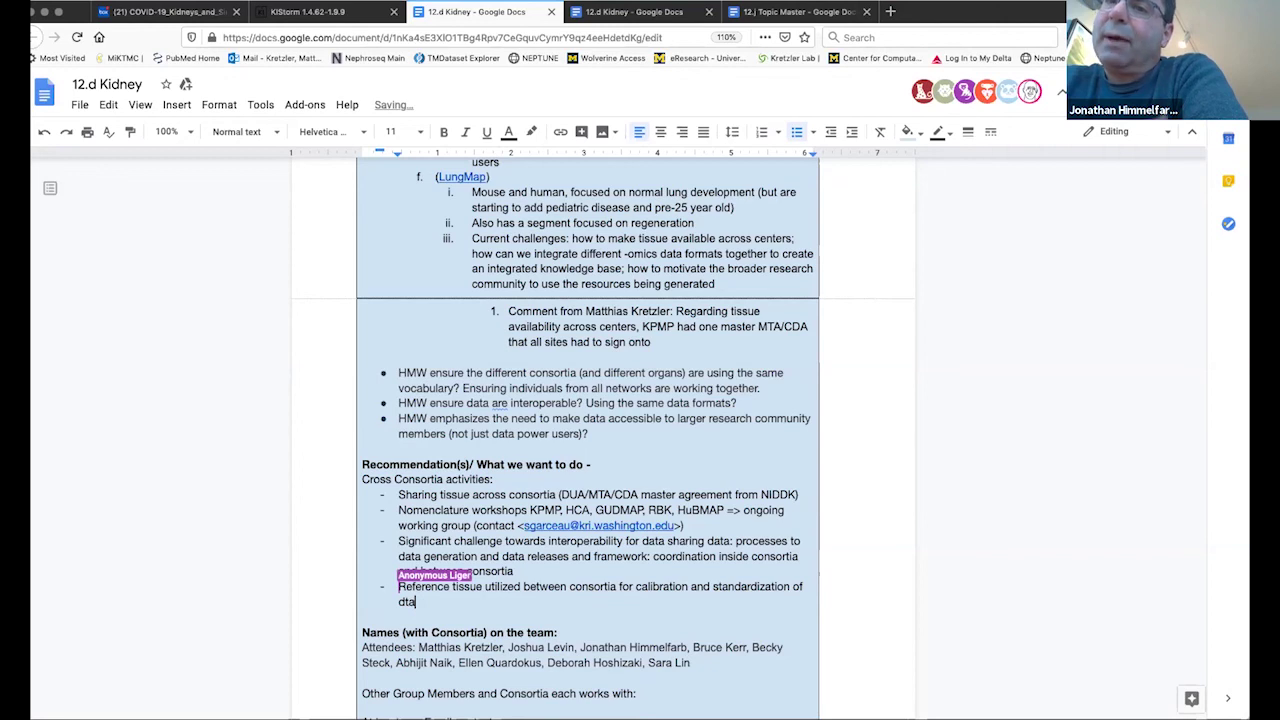
key(BackSpace)
key(BackSpace)
text(ata)
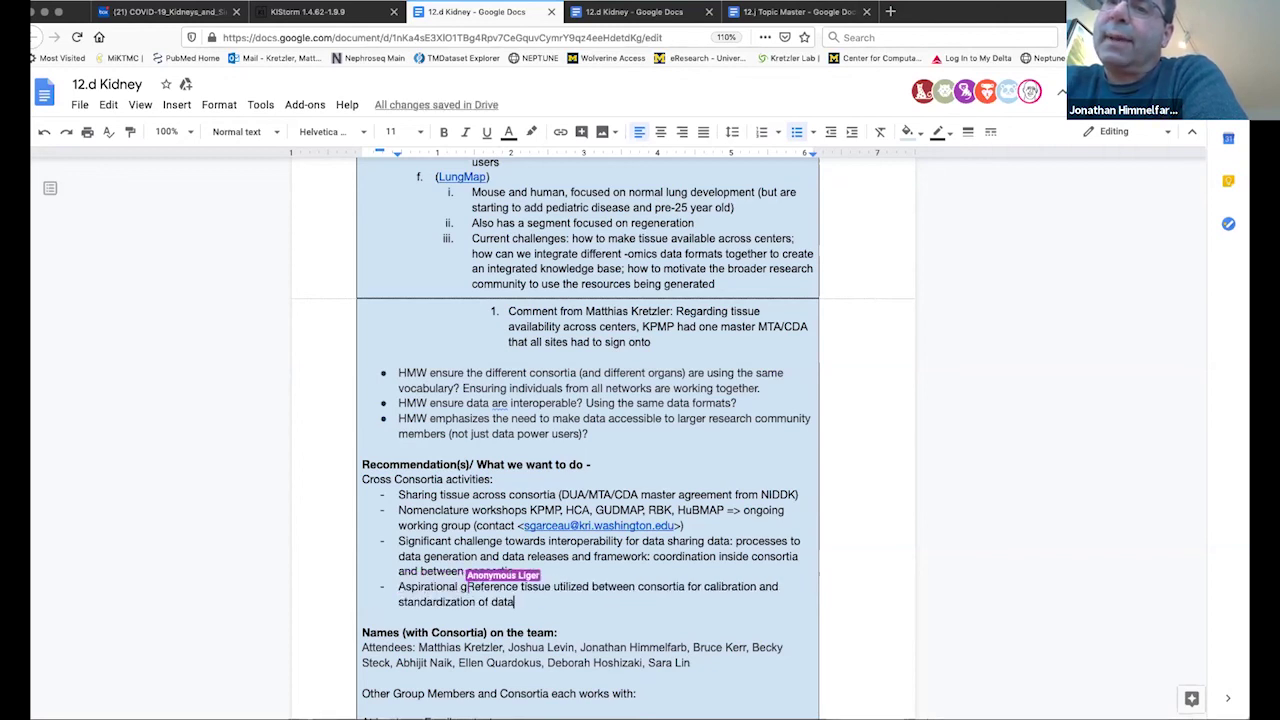
text( sets)
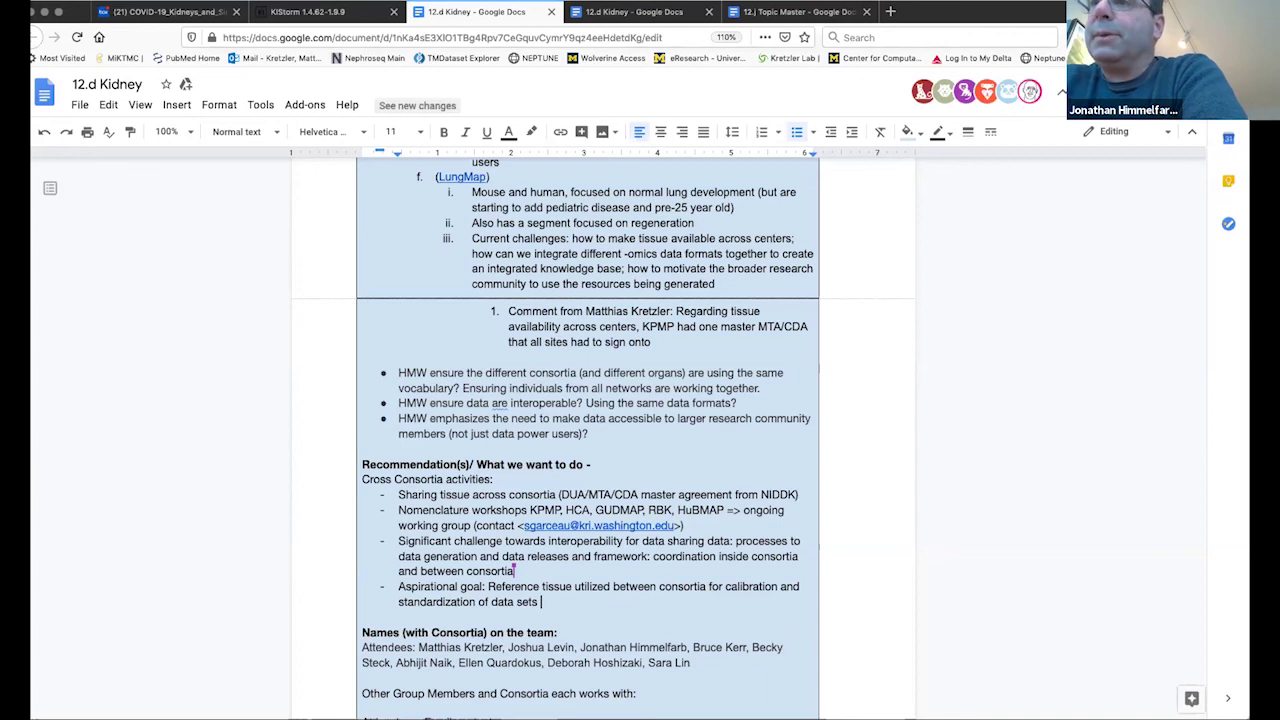
text(gene)
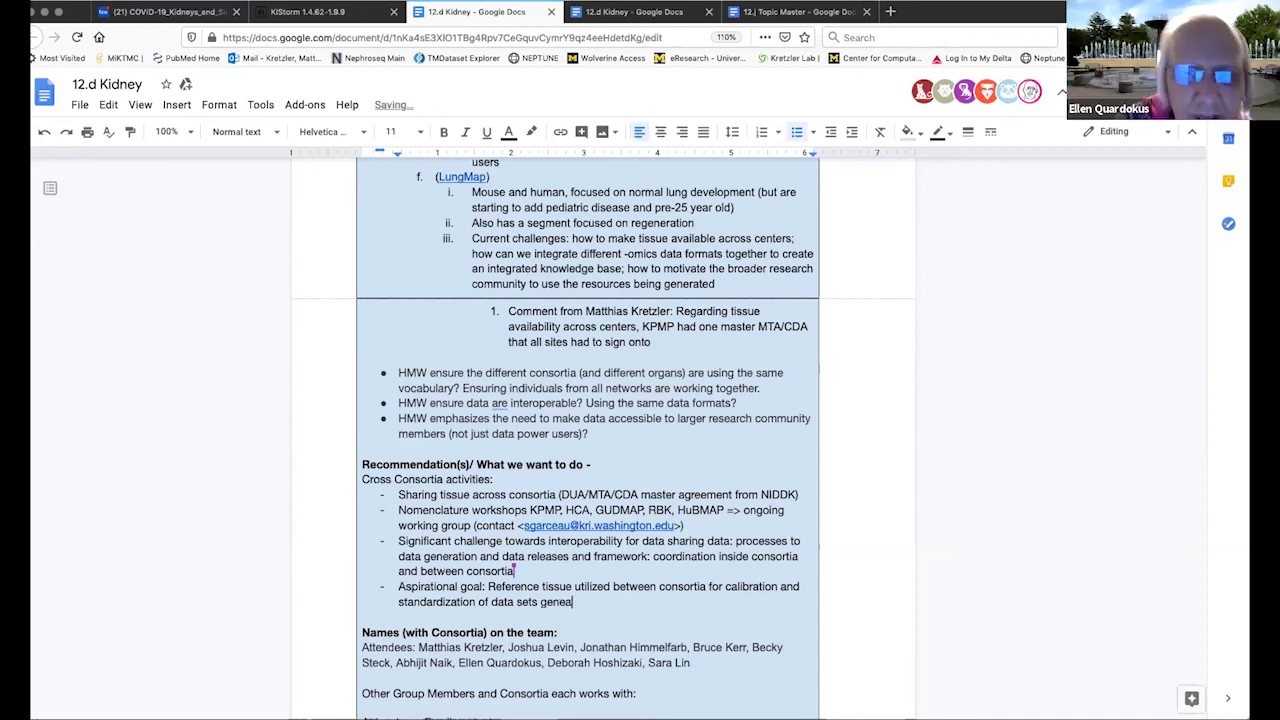
text(rated)
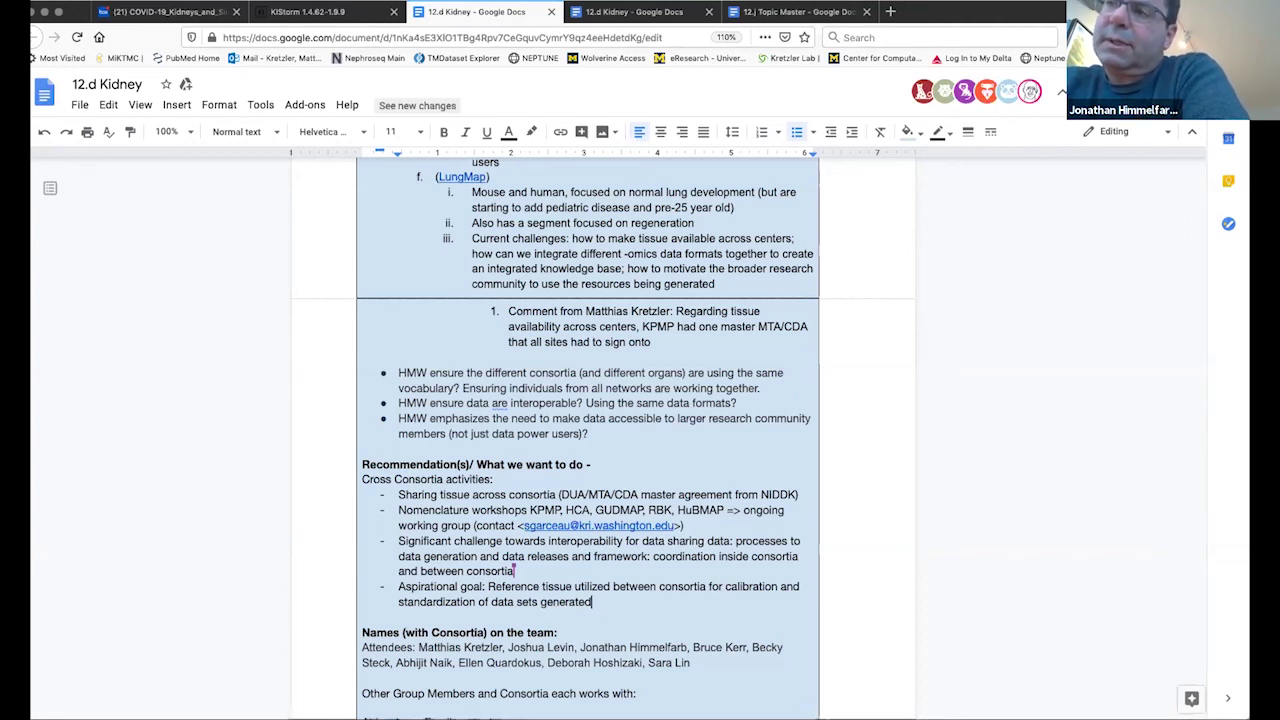
- Place the cursor on the empty line below the Aspirational goal bullet
click(362, 617)
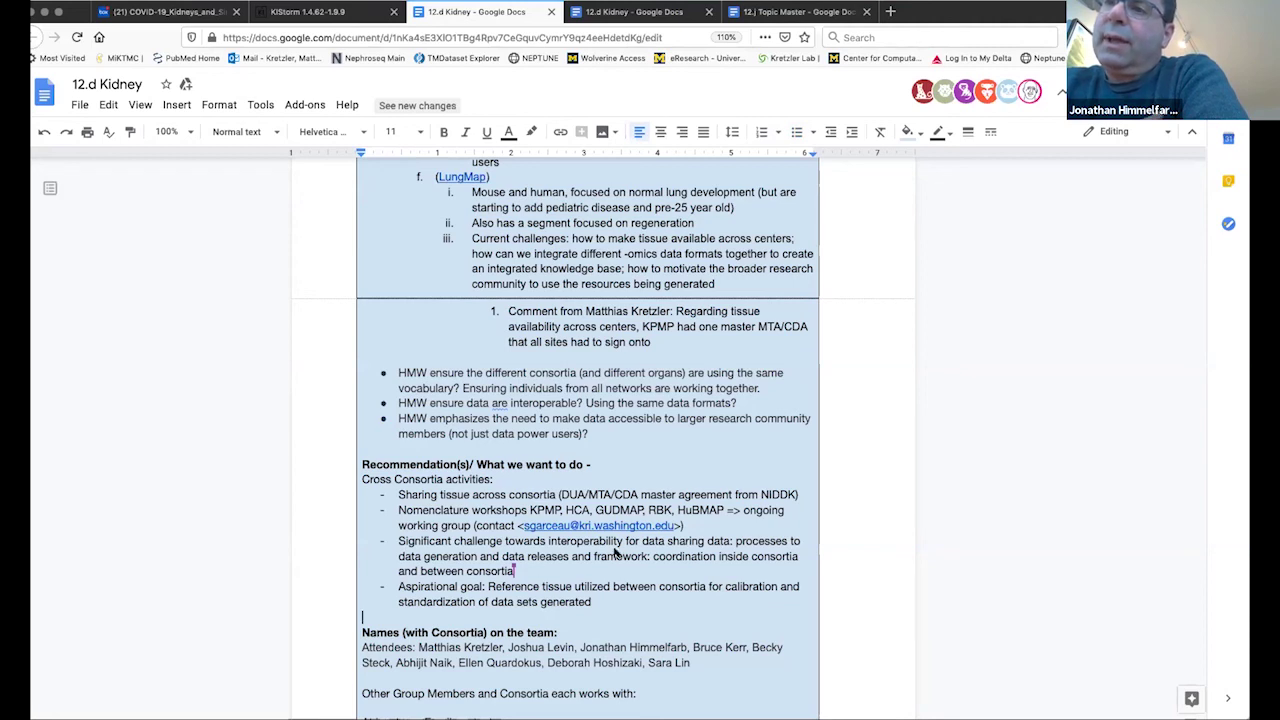
- Insert a bullet above the Aspirational goal: 'Correlating of data sets generated from reference tissue to map'
click(538, 570)
key(Right)
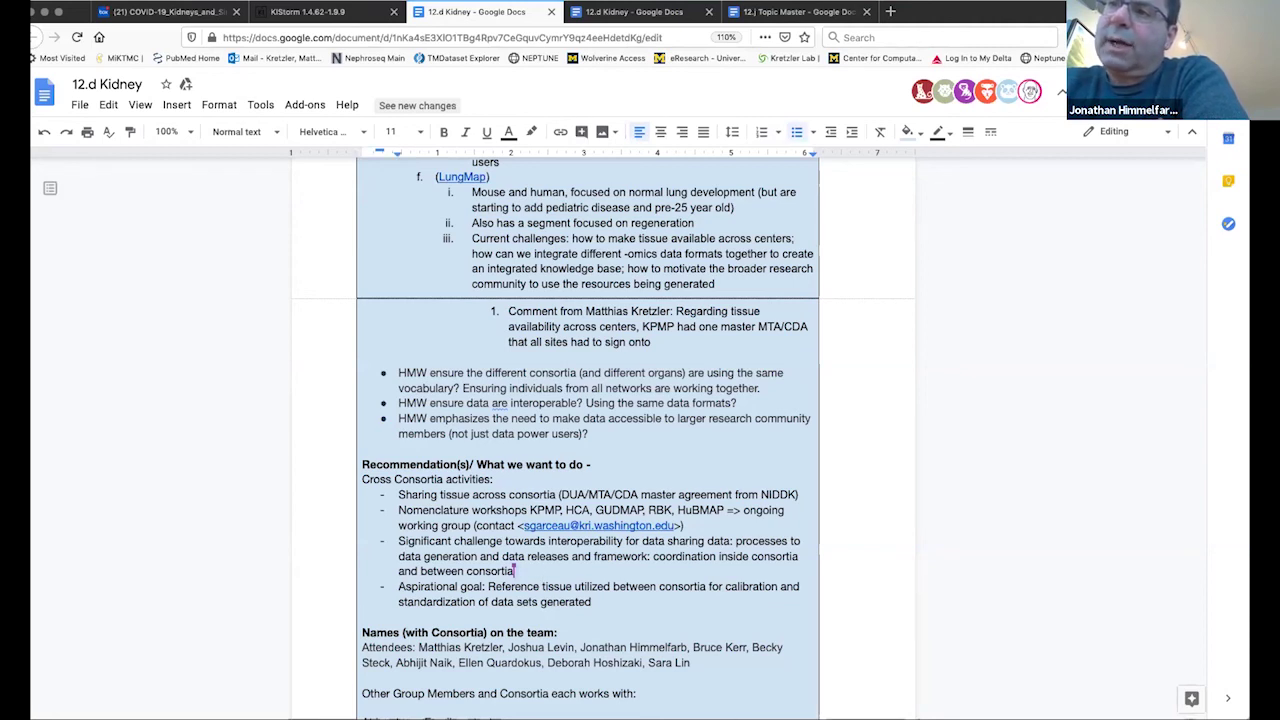
key(Return)
text(Correa)
key(BackSpace)
text(lating fo)
key(BackSpace)
key(BackSpace)
text(o)
text(f data sets generated from referene)
key(BackSpace)
text(ce tisseu)
key(BackSpace)
key(BackSpace)
text(ue)
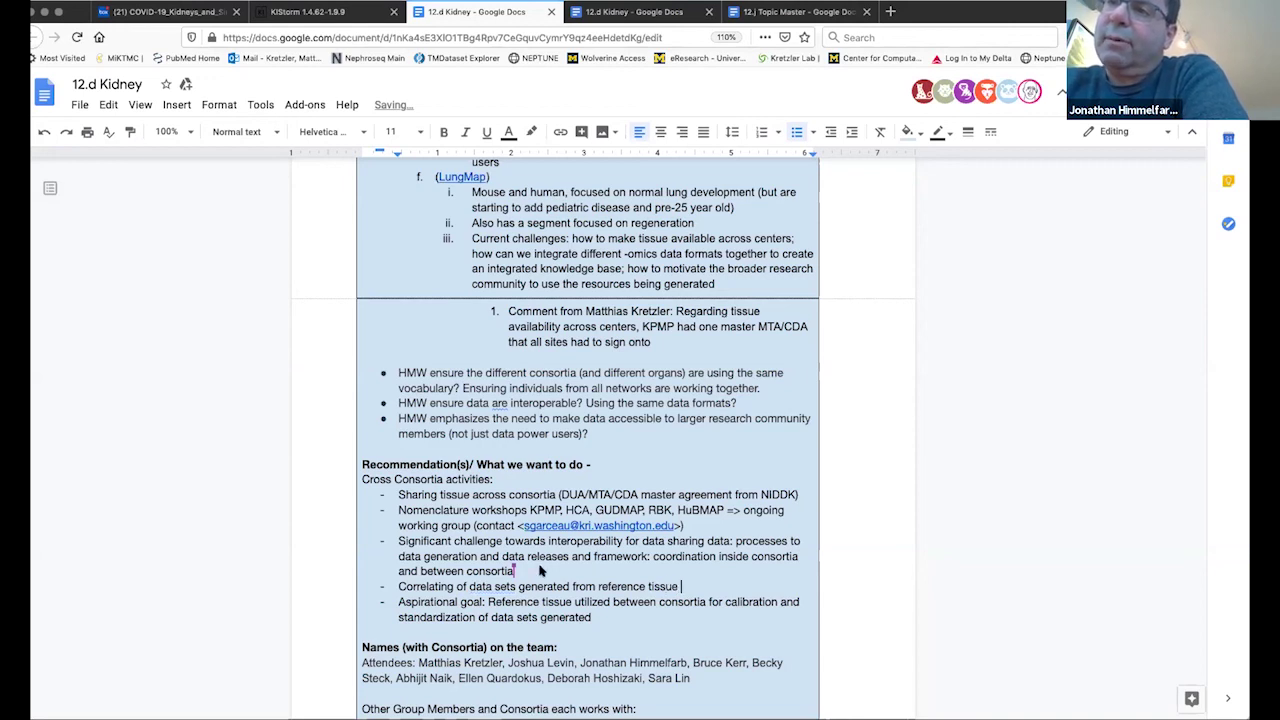
text( to map )
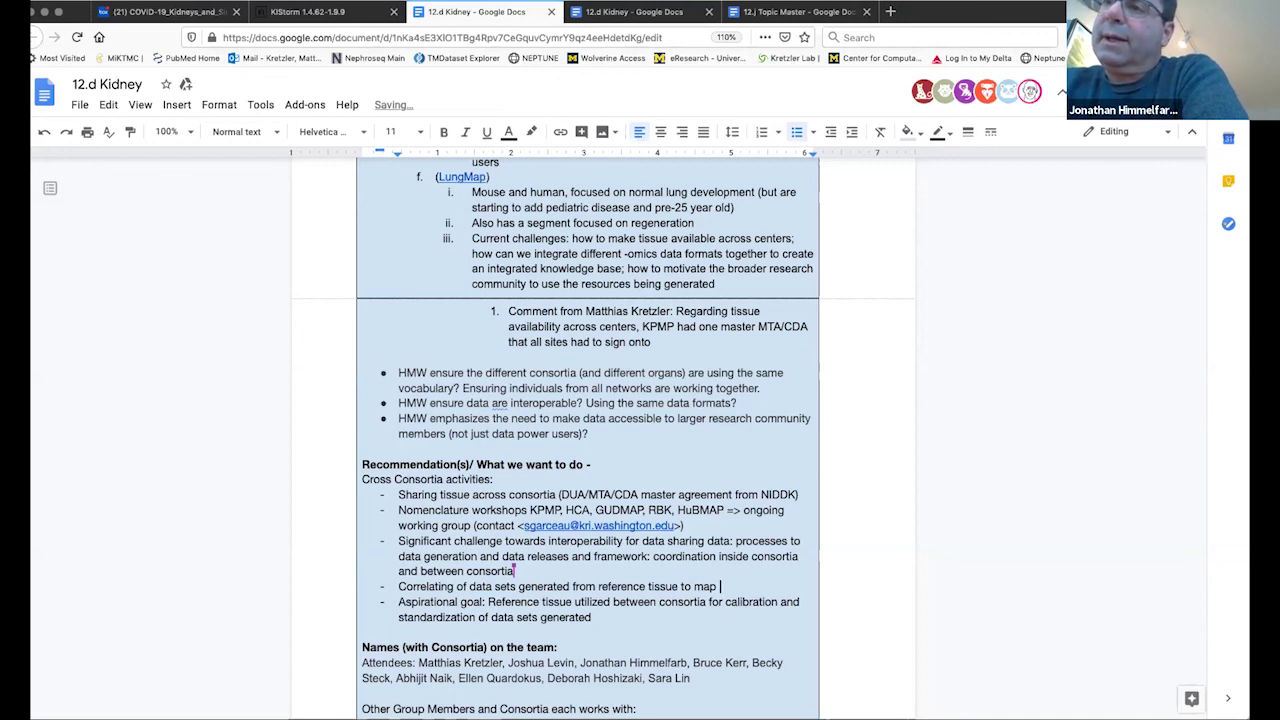
text(multisc)
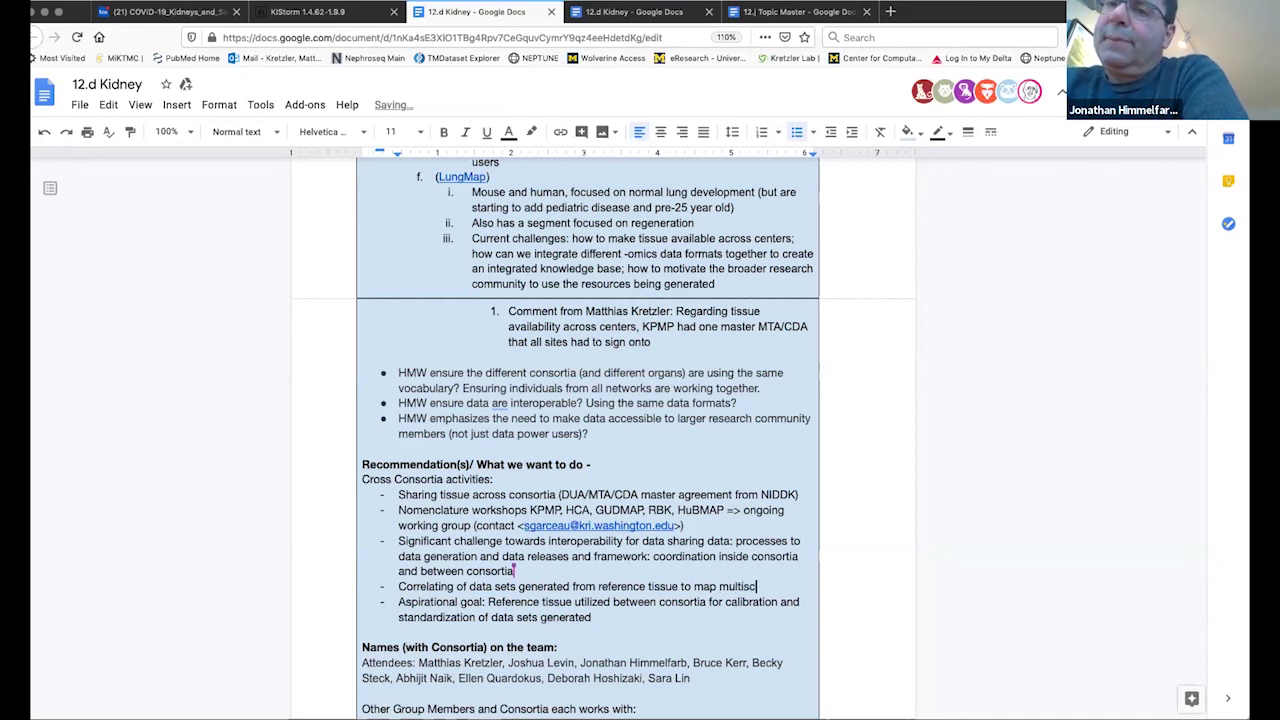
- Finish the bullet with 'independent technologies on multiscalar data generation.'
key(BackSpace)
key(BackSpace)
key(BackSpace)
key(BackSpace)
key(BackSpace)
text(indepened)
key(BackSpace)
key(BackSpace)
text(dent technoo)
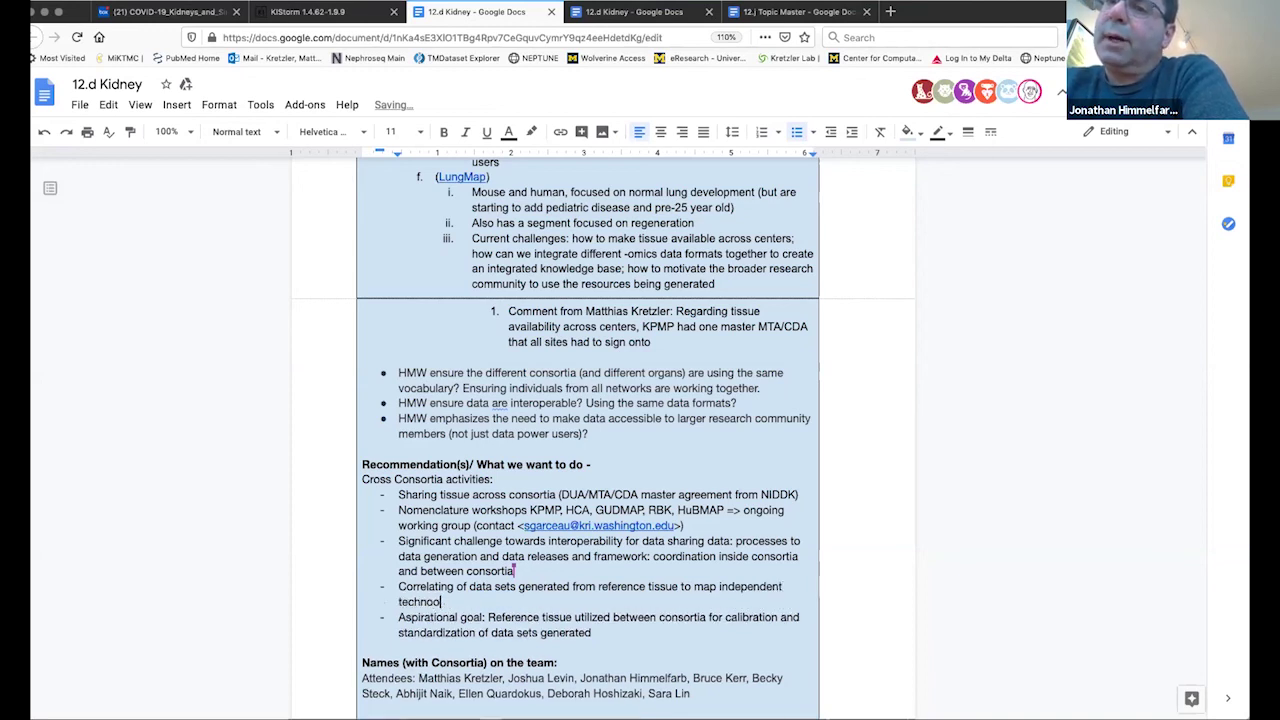
key(BackSpace)
text(logies )
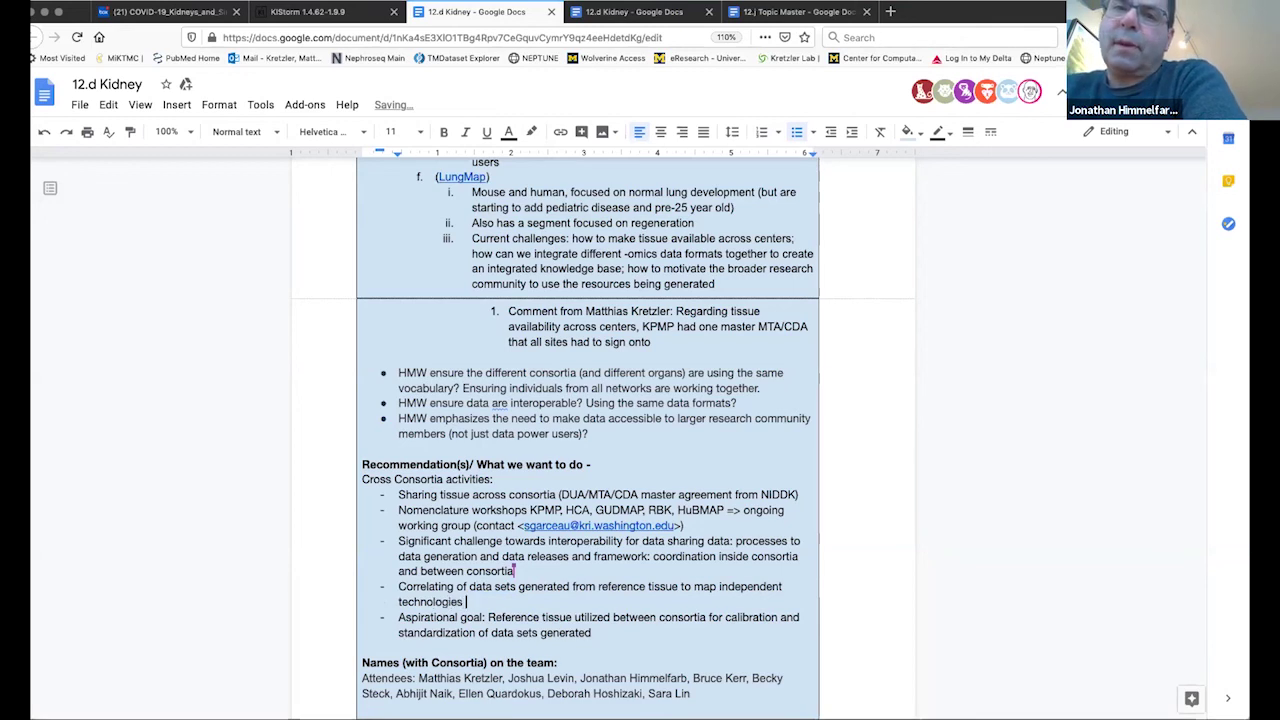
text(on )
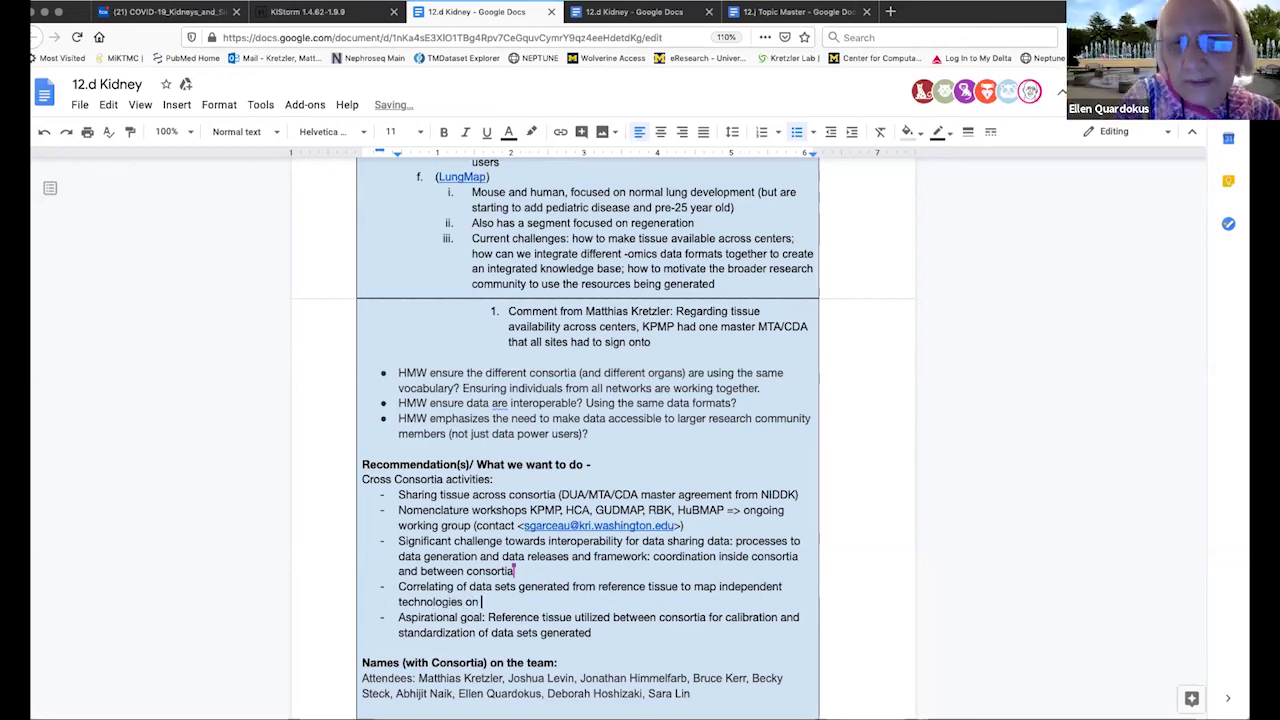
text(multida)
key(BackSpace)
key(BackSpace)
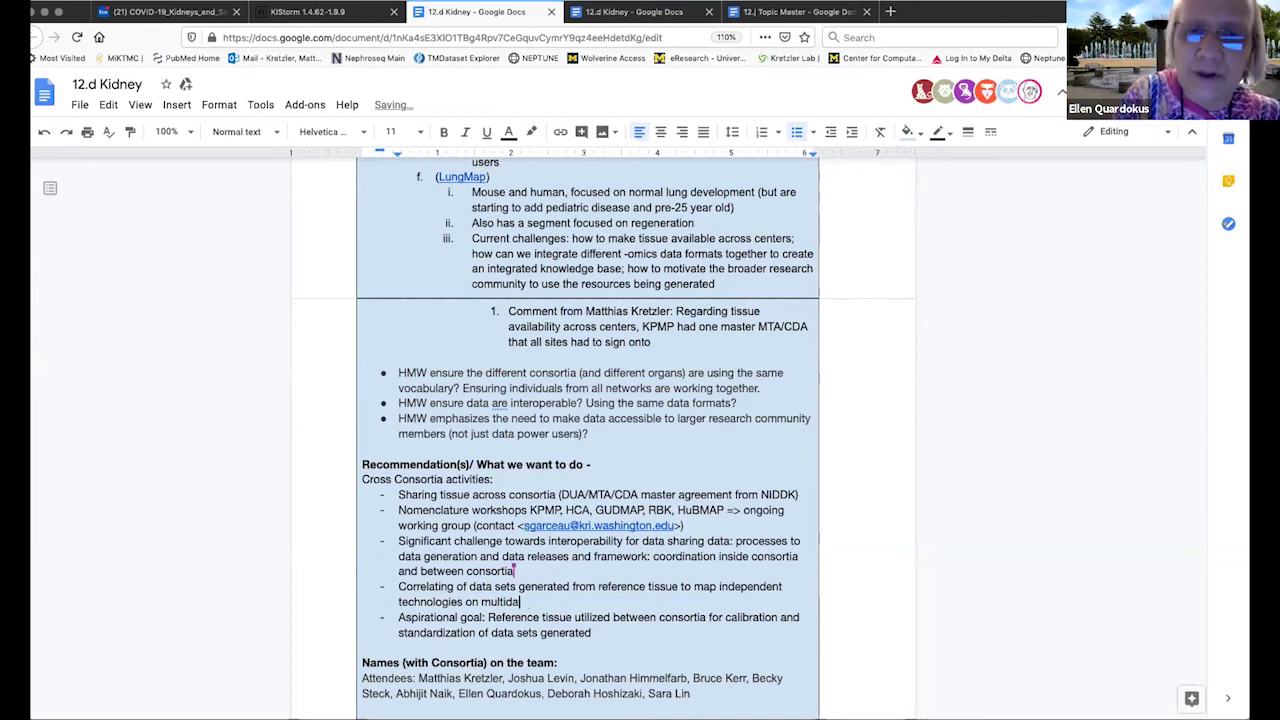
text(scas)
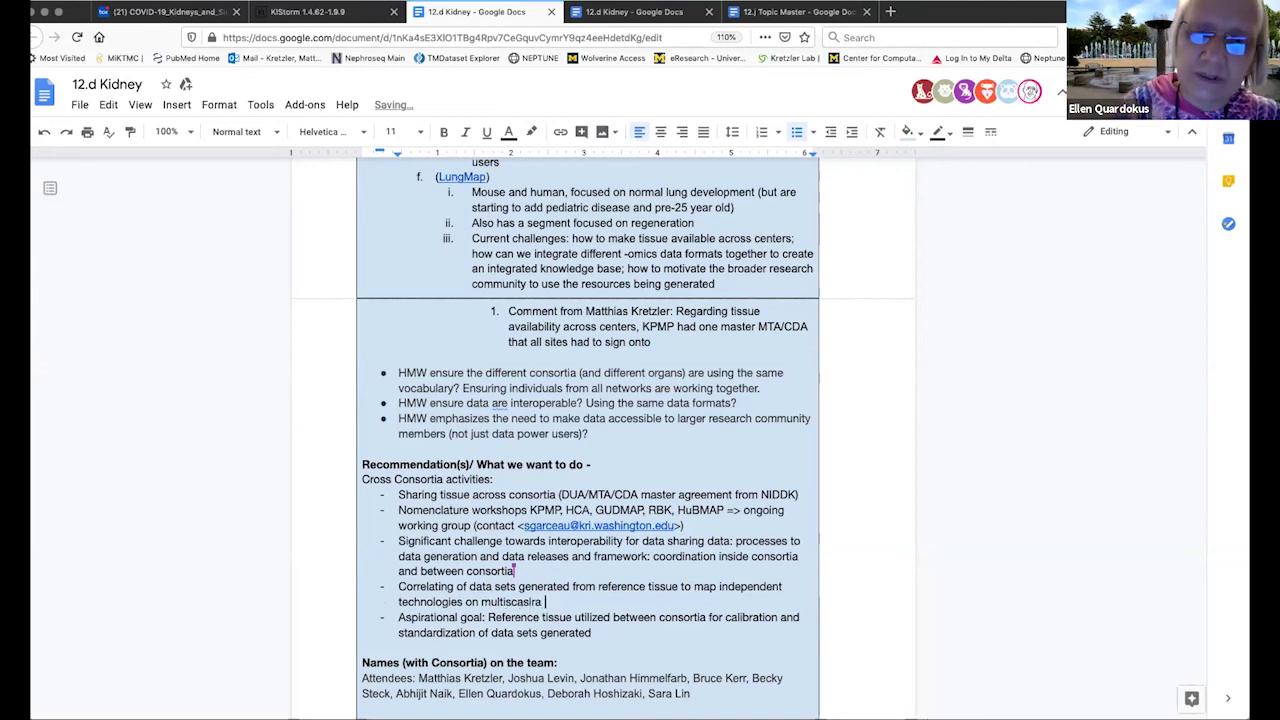
key(BackSpace)
text(lar )
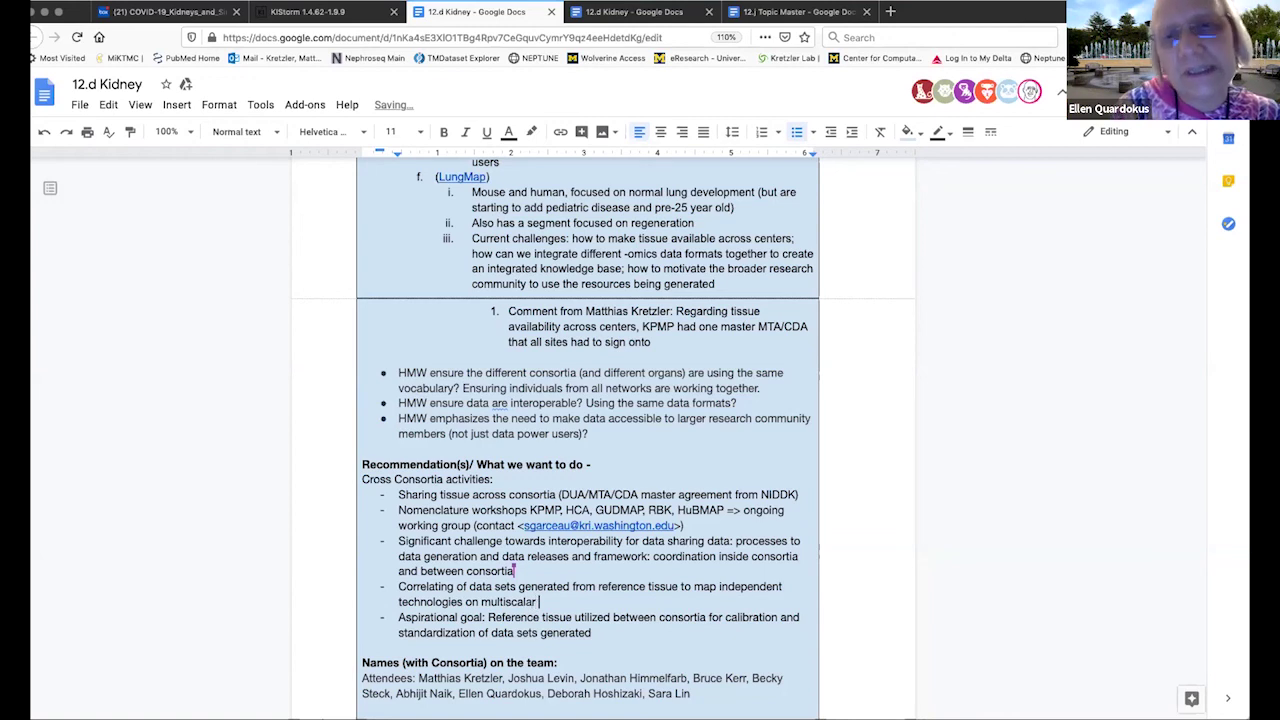
text(data gen)
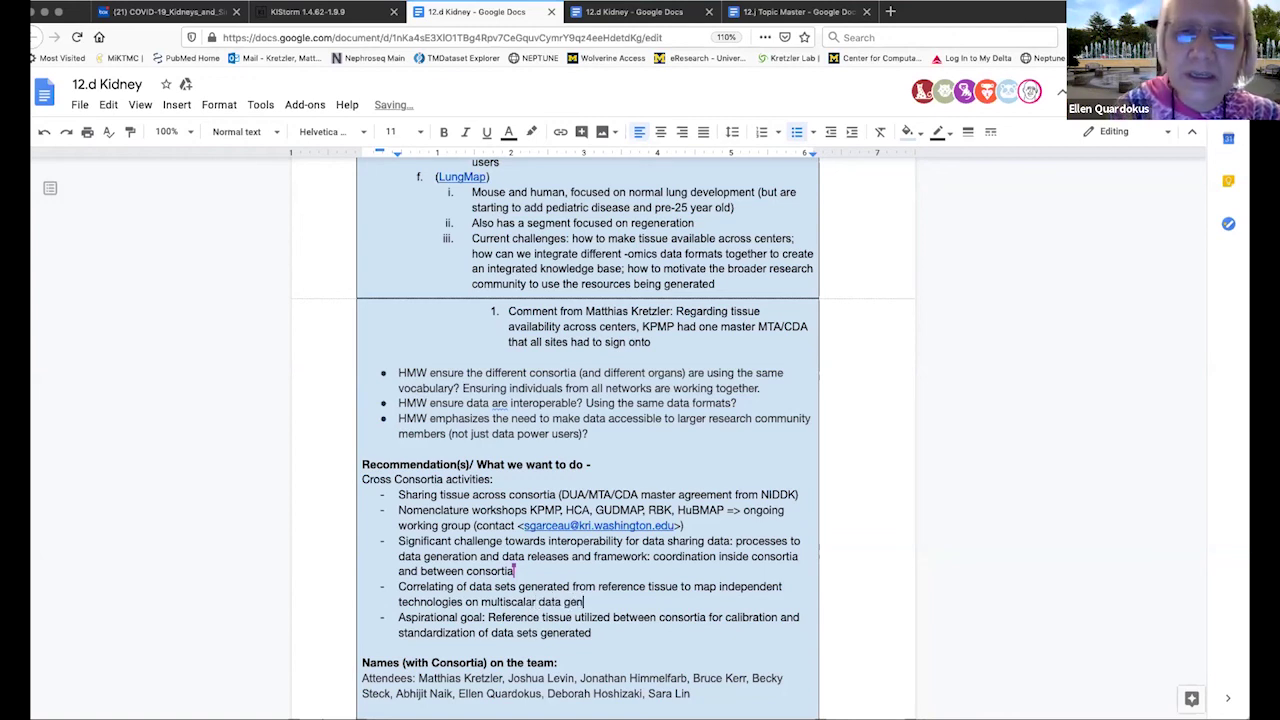
text(eration.)
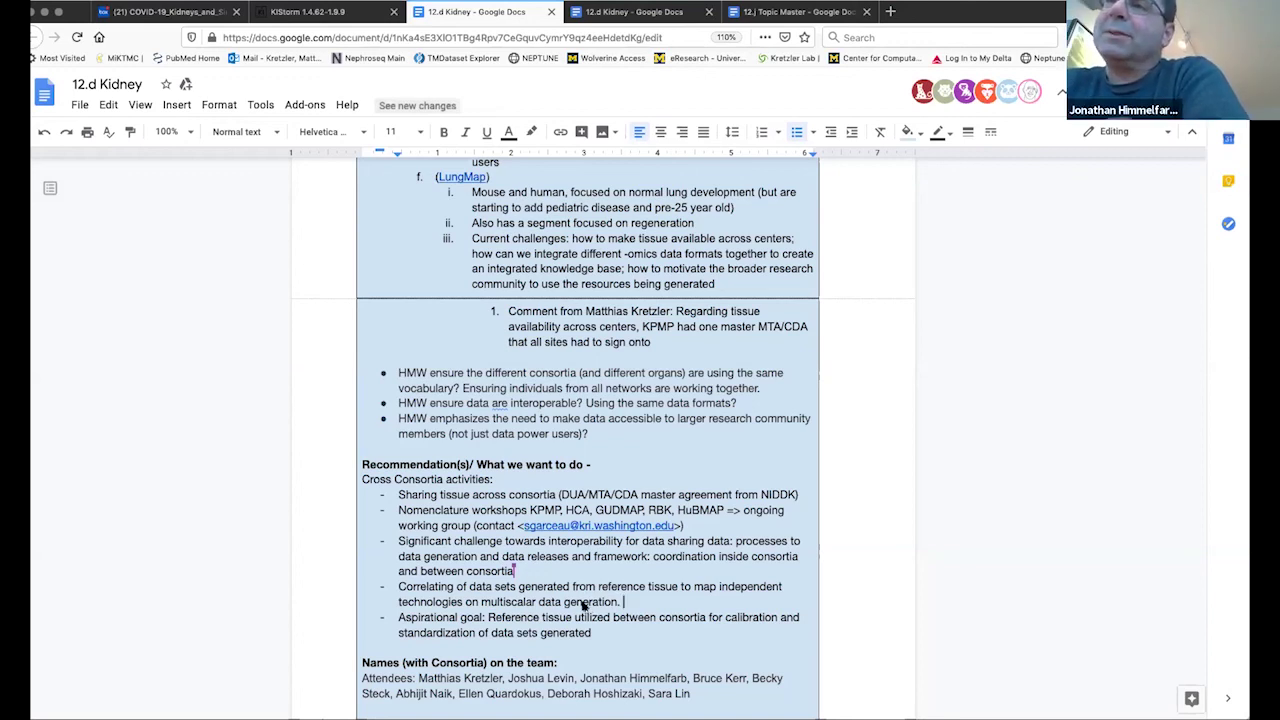
scroll(587, 609, down, 3)
scroll(584, 605, up, 3)
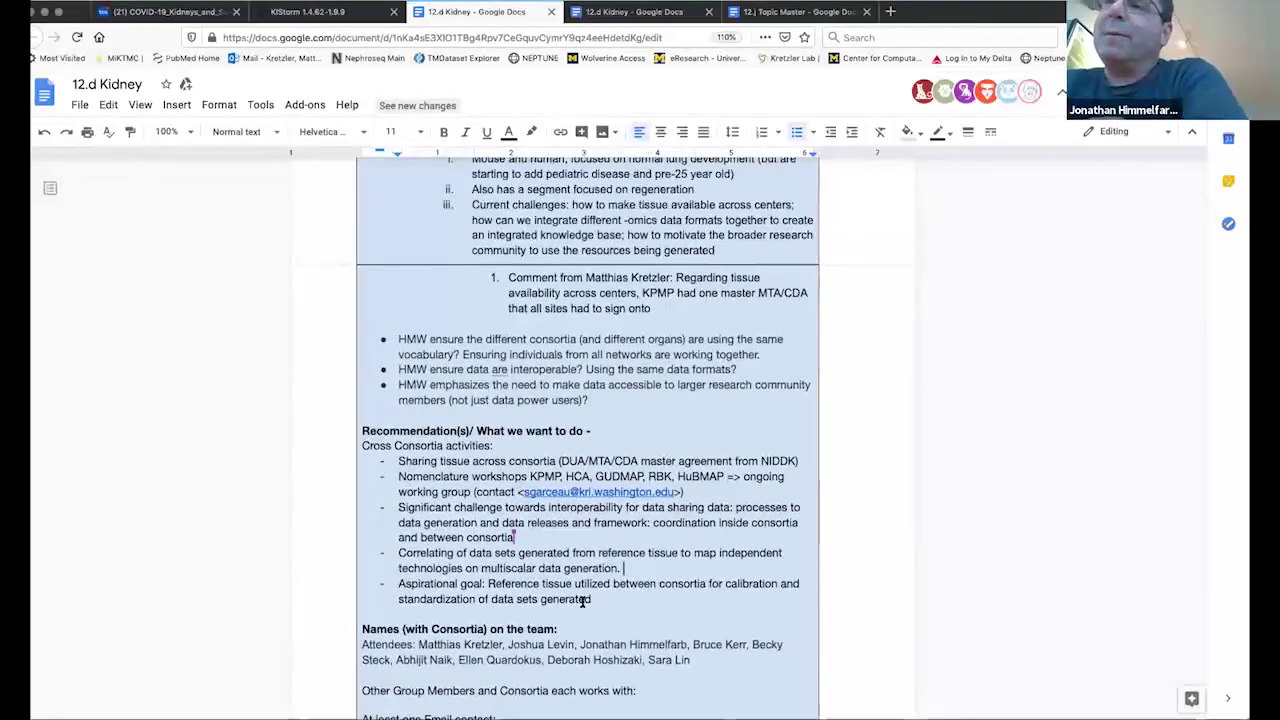